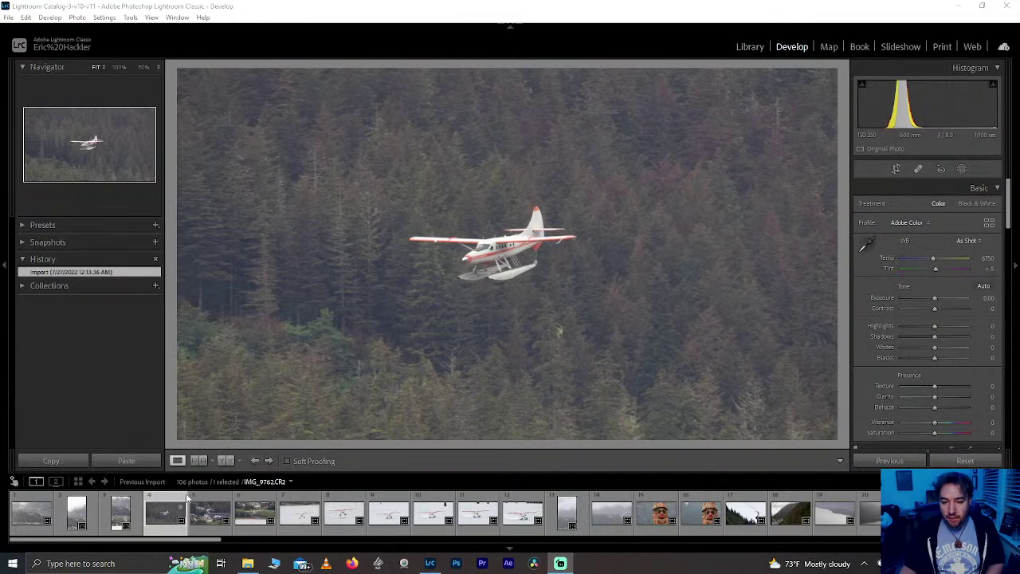
# Step: Open the seaplane photo in Crop & Straighten and nudge its position in the frame
pyautogui.scroll(-5, 298, 512)
pyautogui.scroll(-10, 298, 514)
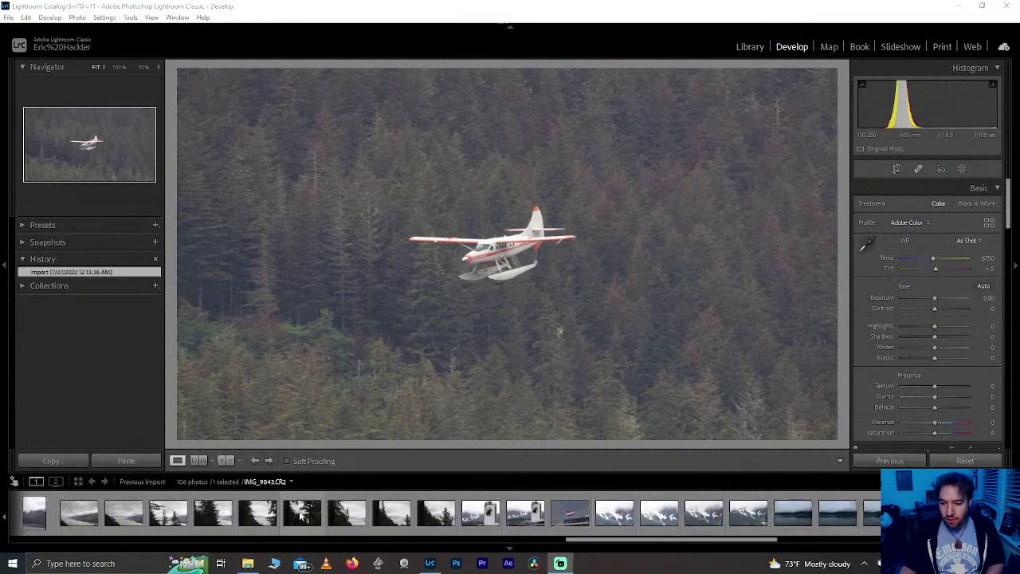
pyautogui.scroll(8, 299, 514)
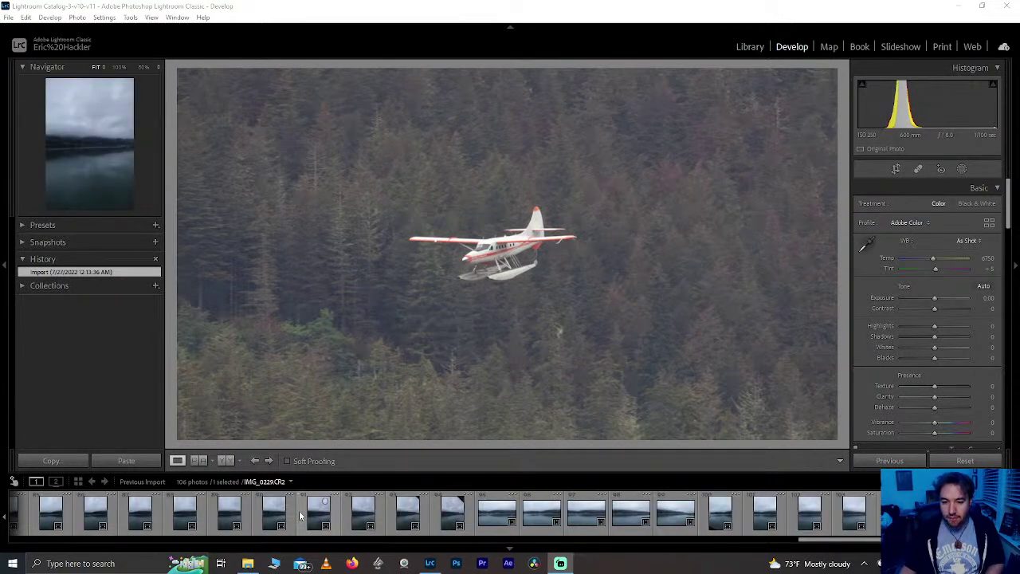
pyautogui.scroll(7, 299, 510)
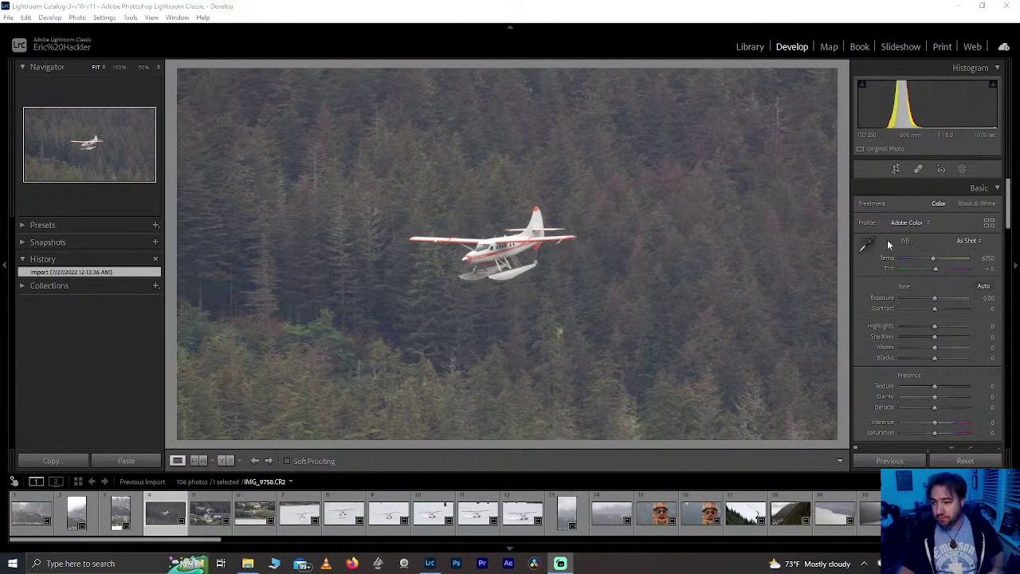
pyautogui.click(899, 169)
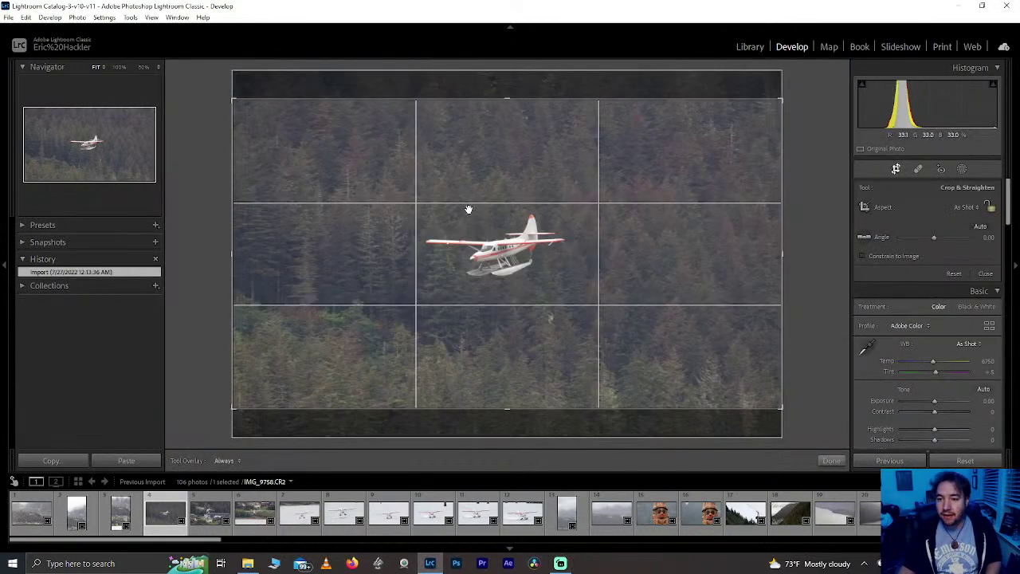
pyautogui.moveTo(469, 209)
pyautogui.mouseDown()
pyautogui.moveTo(462, 234)
pyautogui.moveTo(481, 196)
pyautogui.moveTo(483, 206)
pyautogui.mouseUp()
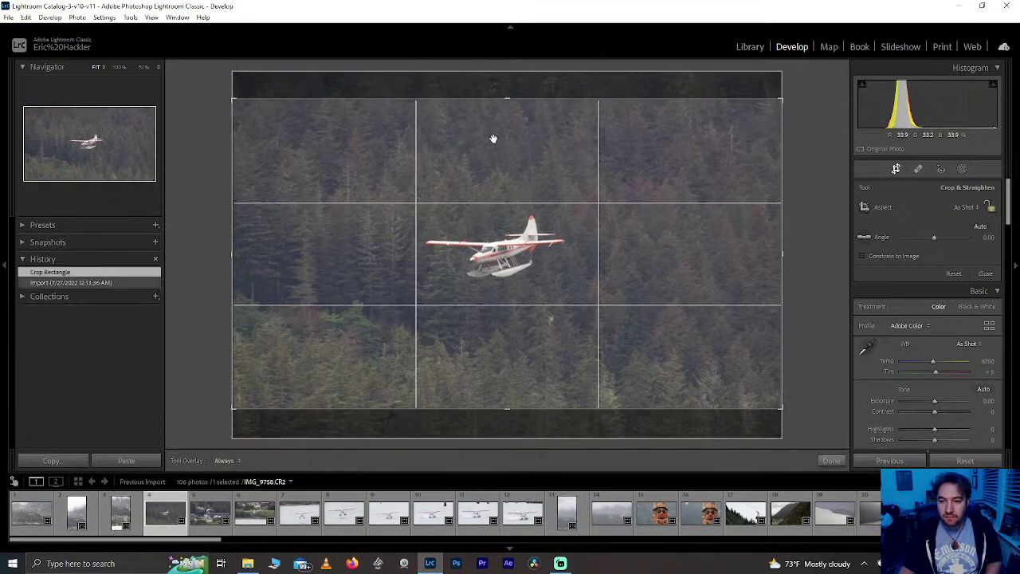
# Step: Try the 1 x 1 and Original crop aspects, then set the aspect back to As Shot
pyautogui.click(973, 208)
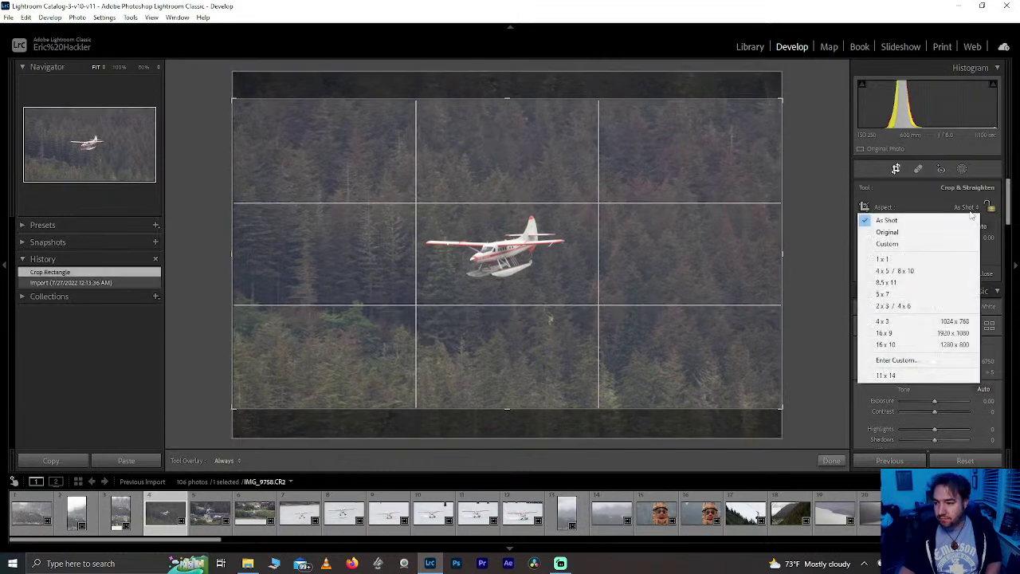
pyautogui.click(897, 263)
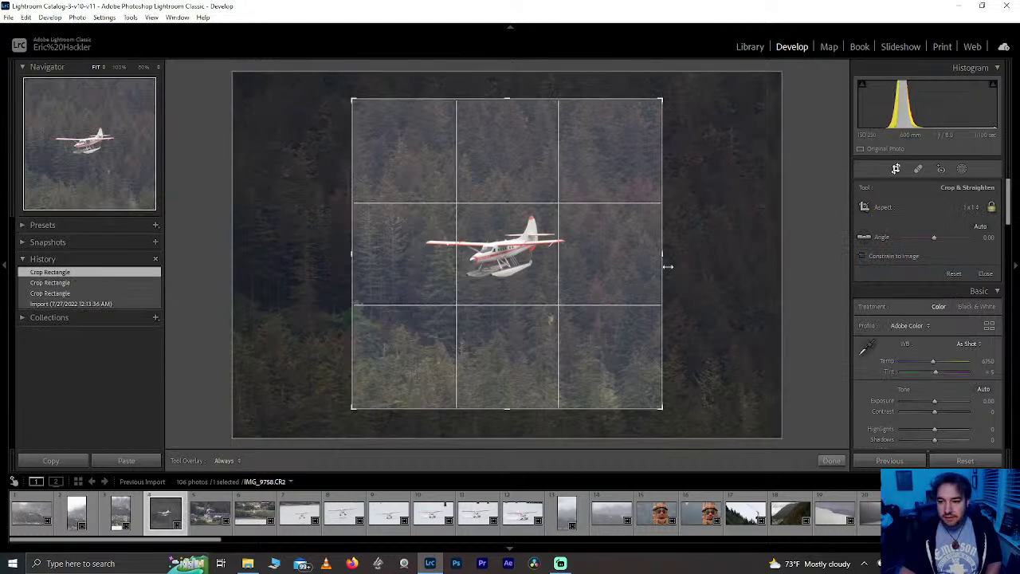
pyautogui.click(973, 209)
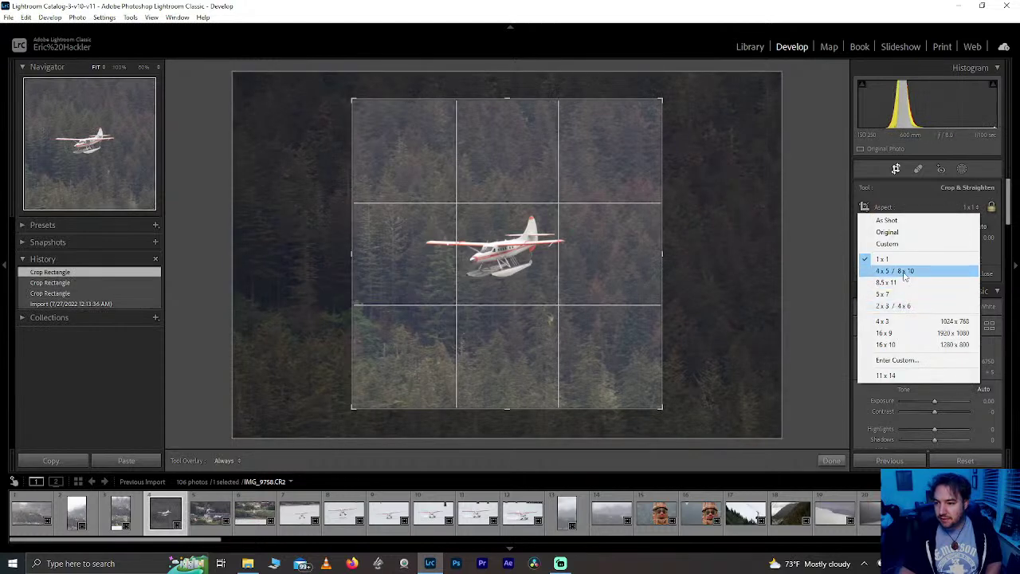
pyautogui.click(910, 232)
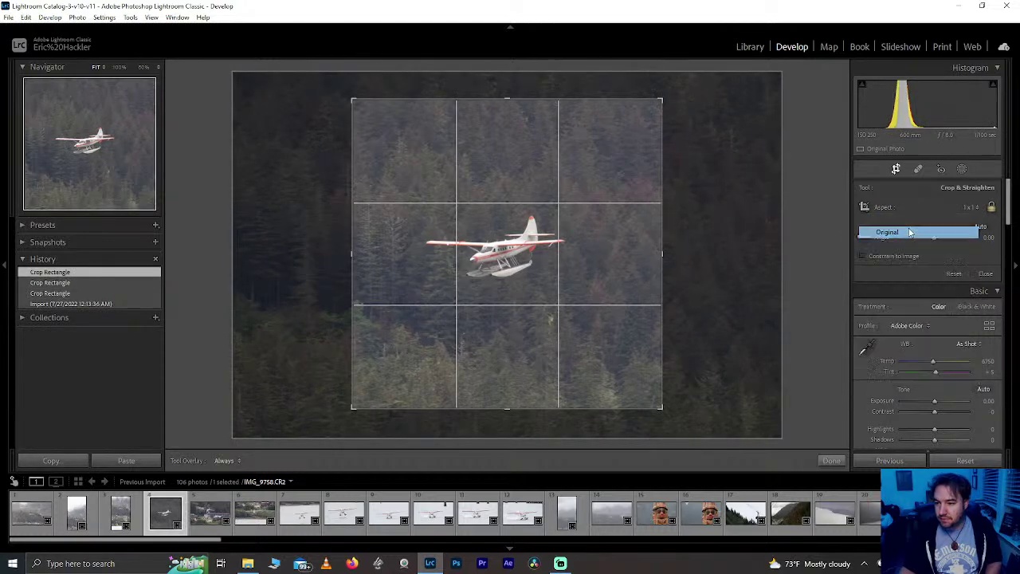
pyautogui.click(973, 209)
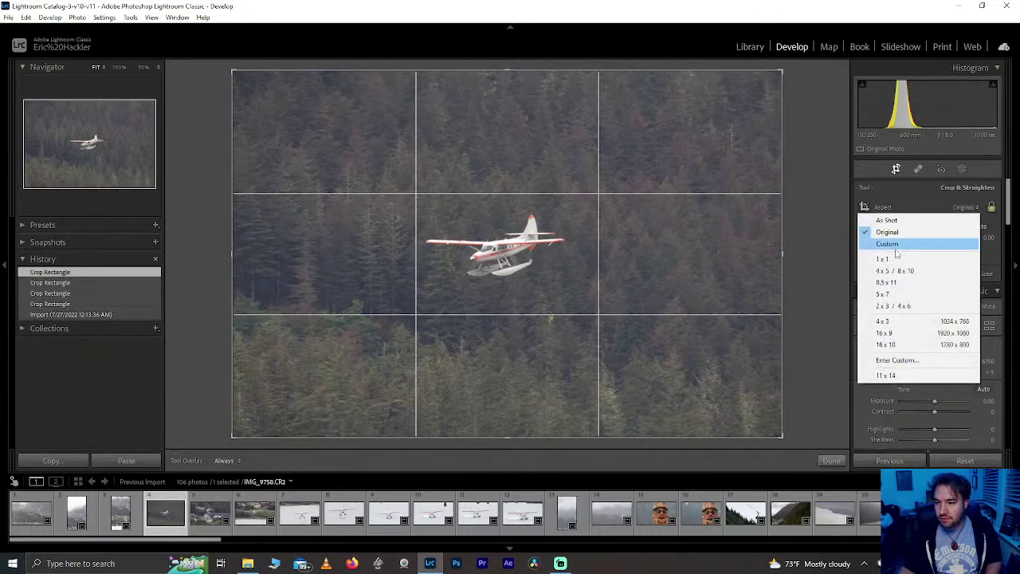
pyautogui.click(901, 219)
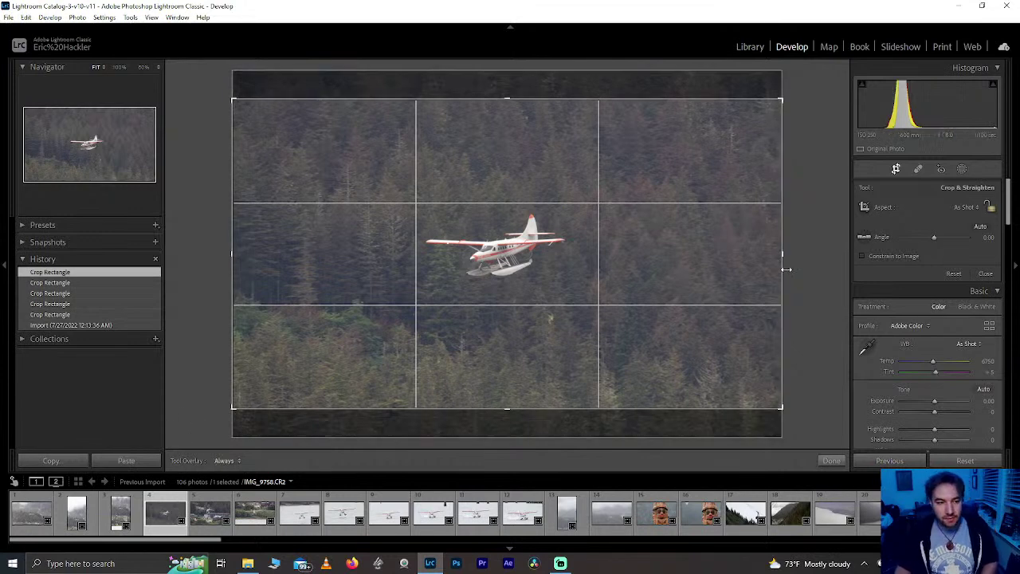
# Step: Drag the crop's left and right edges to a slightly tighter landscape frame and apply it
pyautogui.moveTo(786, 269); pyautogui.dragTo(763, 270)
pyautogui.moveTo(684, 268); pyautogui.dragTo(494, 263)
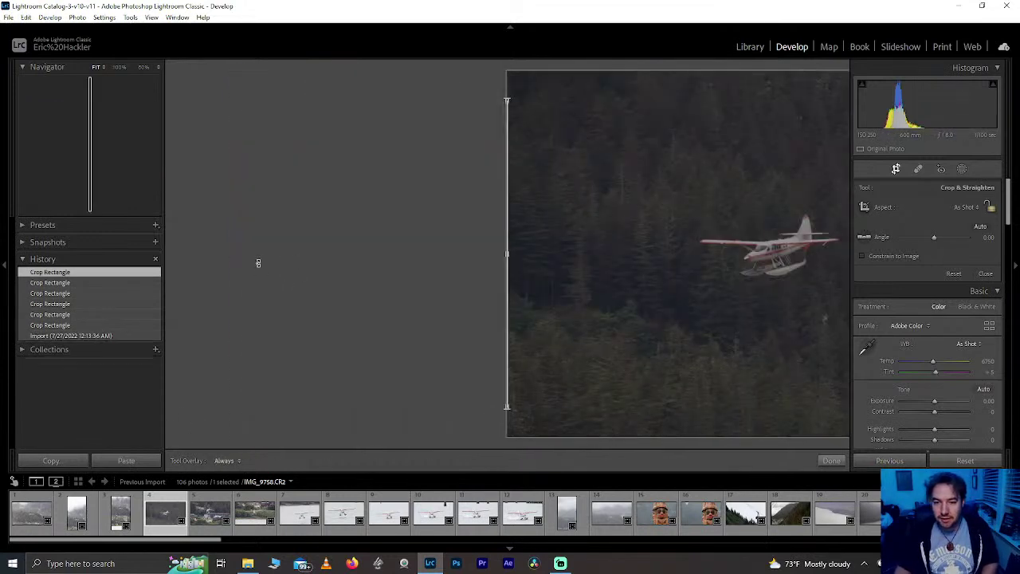
pyautogui.moveTo(632, 265); pyautogui.dragTo(746, 263)
pyautogui.moveTo(266, 272); pyautogui.dragTo(299, 276)
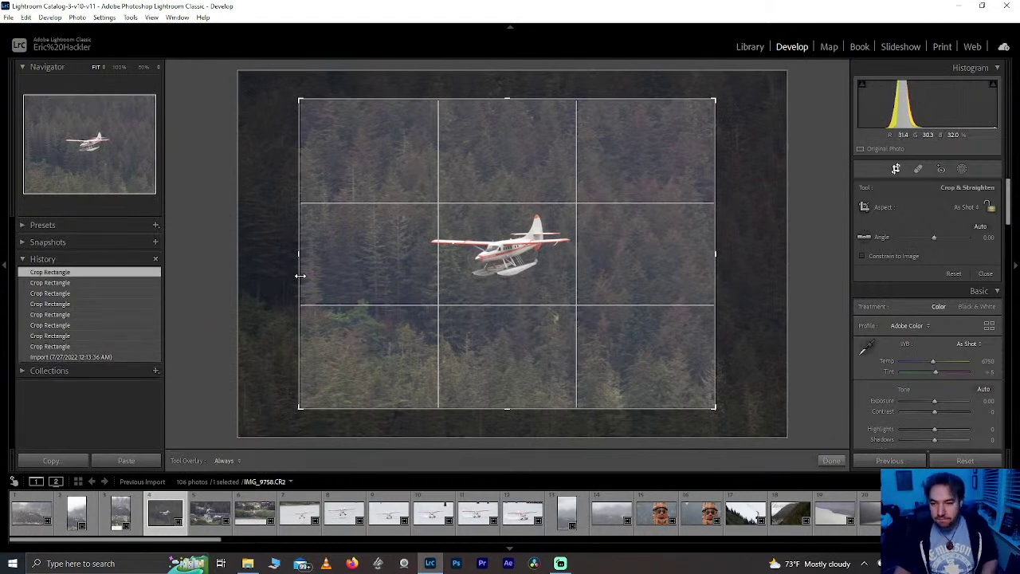
pyautogui.moveTo(300, 276); pyautogui.dragTo(288, 263)
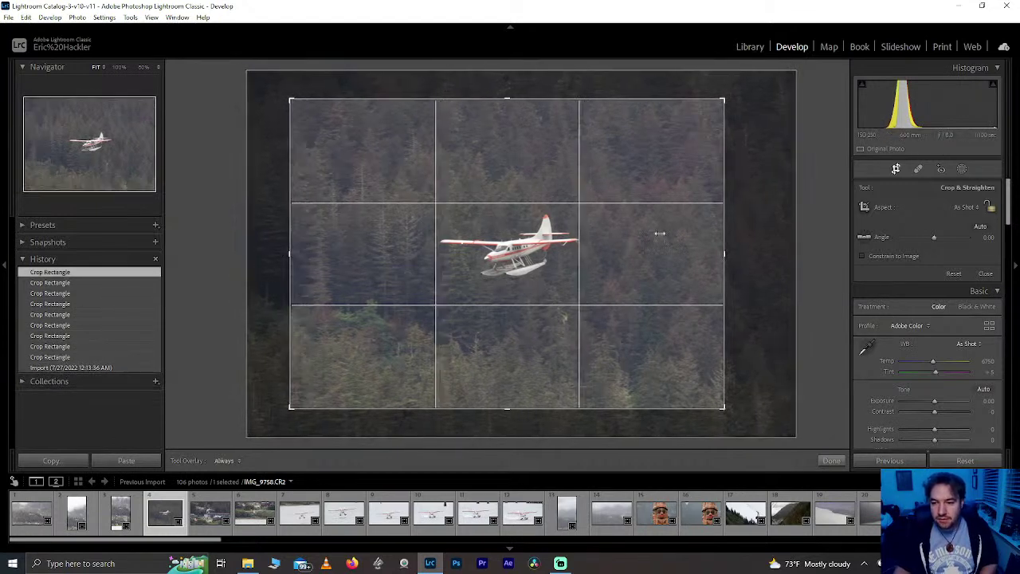
pyautogui.moveTo(719, 246); pyautogui.dragTo(723, 250)
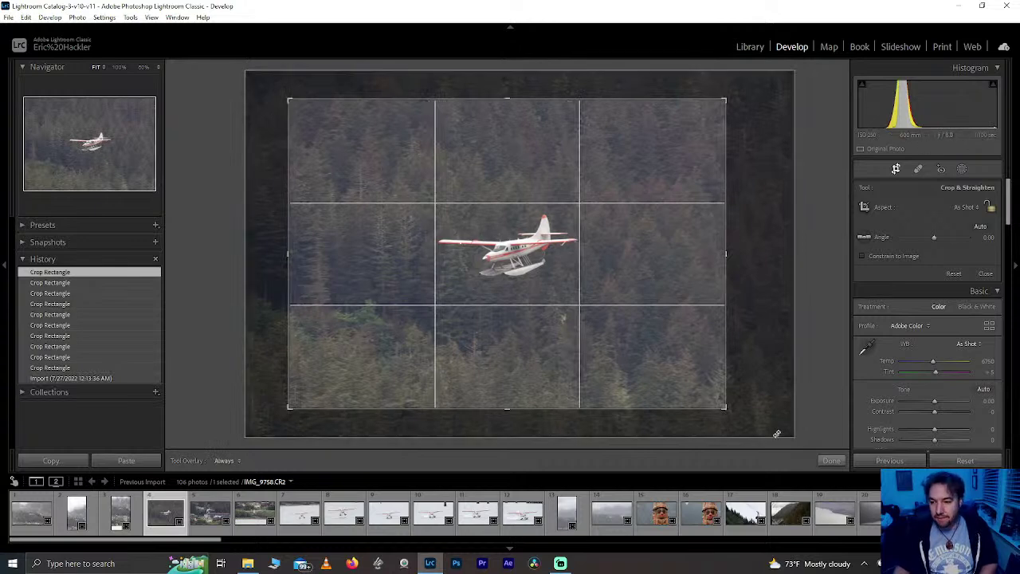
pyautogui.click(831, 461)
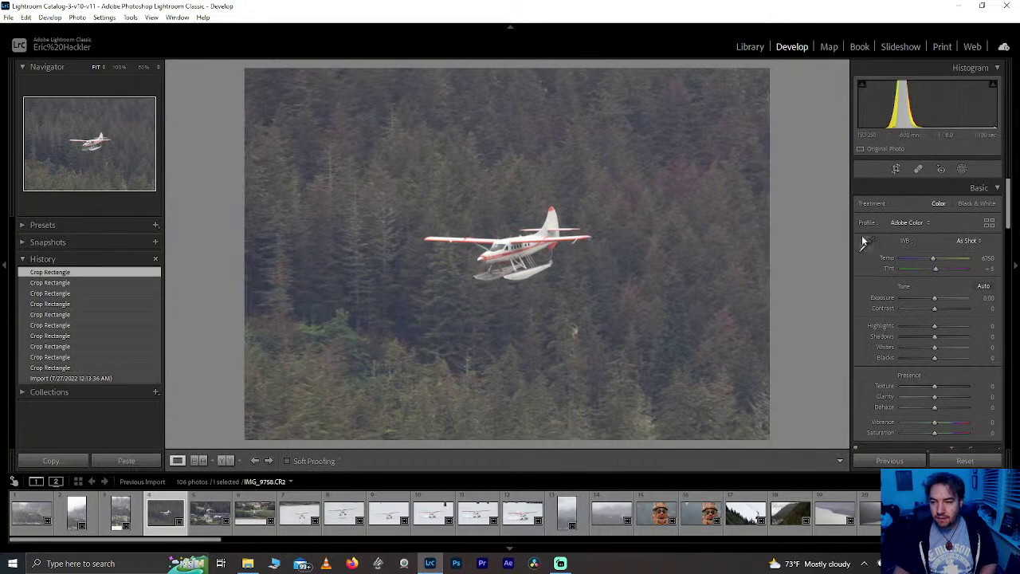
# Step: Reopen the crop, widen it to full width and trim a sliver off the right edge
pyautogui.click(896, 169)
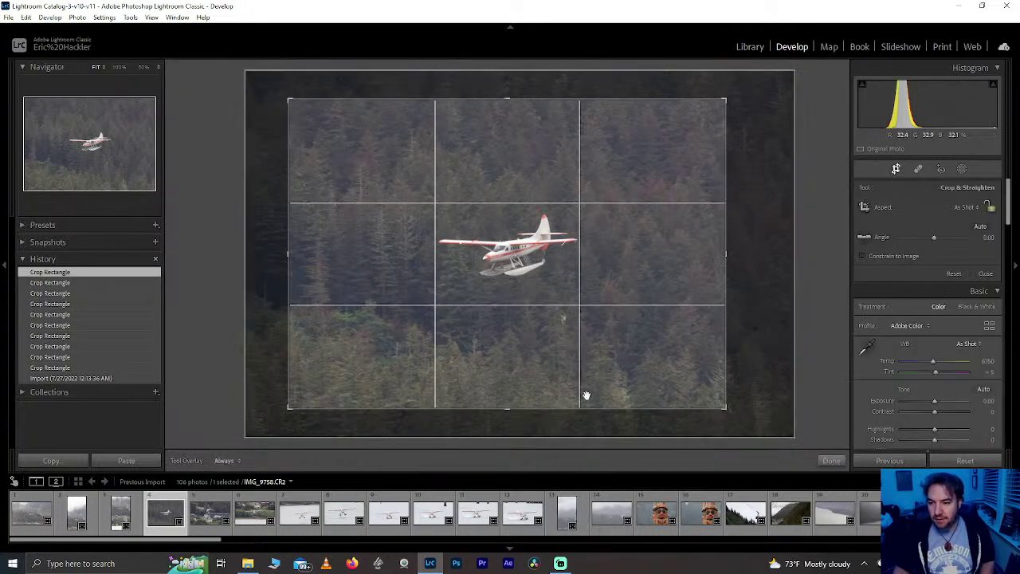
pyautogui.moveTo(728, 270); pyautogui.dragTo(820, 269)
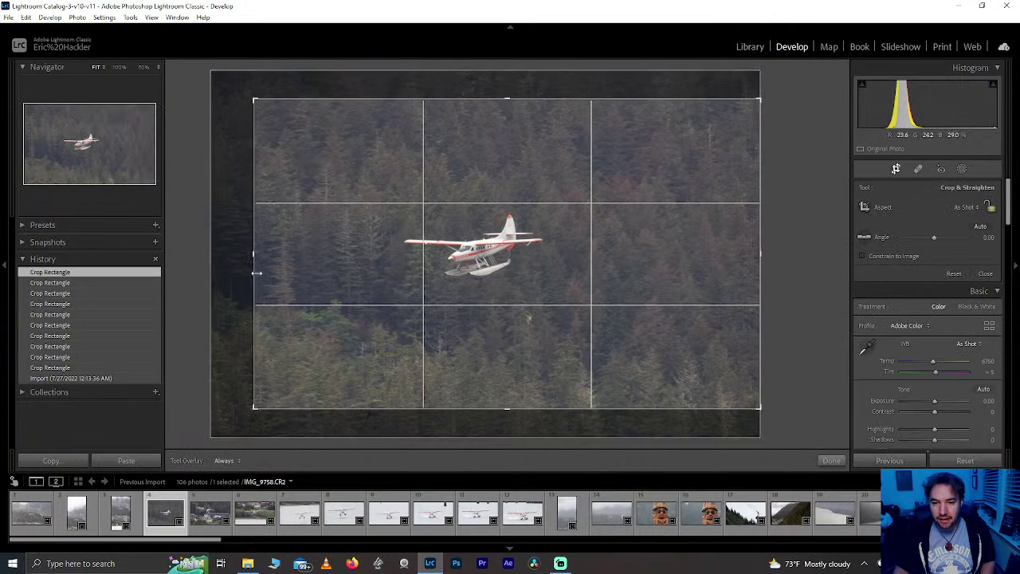
pyautogui.moveTo(252, 287); pyautogui.dragTo(223, 286)
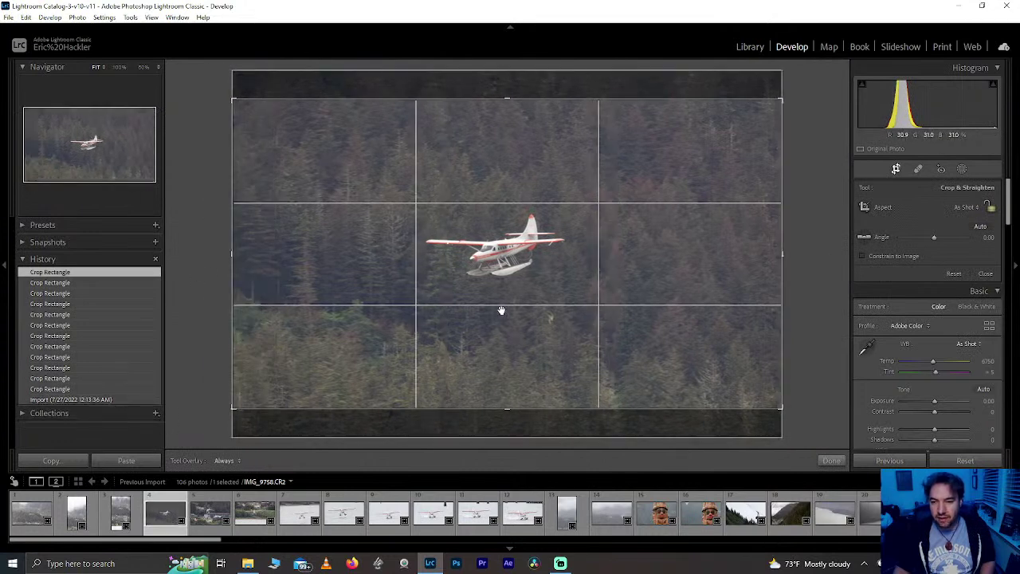
pyautogui.moveTo(506, 409)
pyautogui.mouseDown()
pyautogui.moveTo(522, 422)
pyautogui.moveTo(511, 408)
pyautogui.mouseUp()
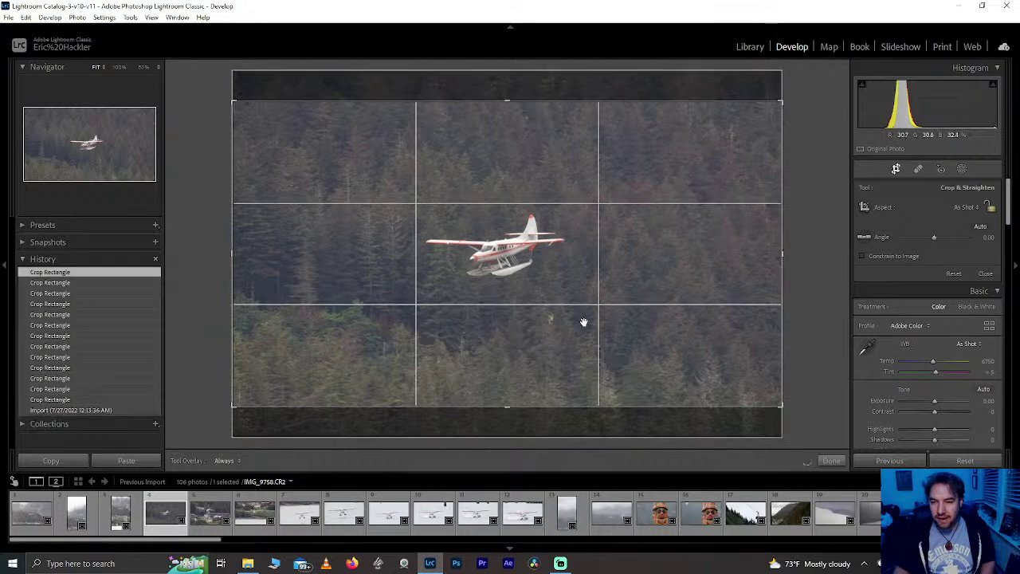
pyautogui.moveTo(783, 278); pyautogui.dragTo(770, 279)
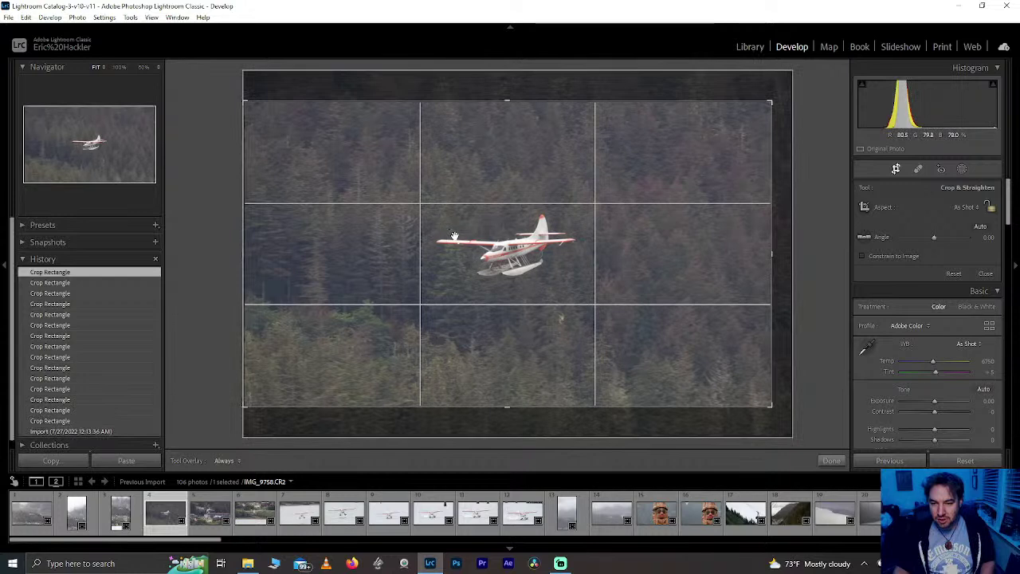
# Step: Apply the refined crop and raise Texture to +100, keeping Clarity at 0
pyautogui.click(838, 462)
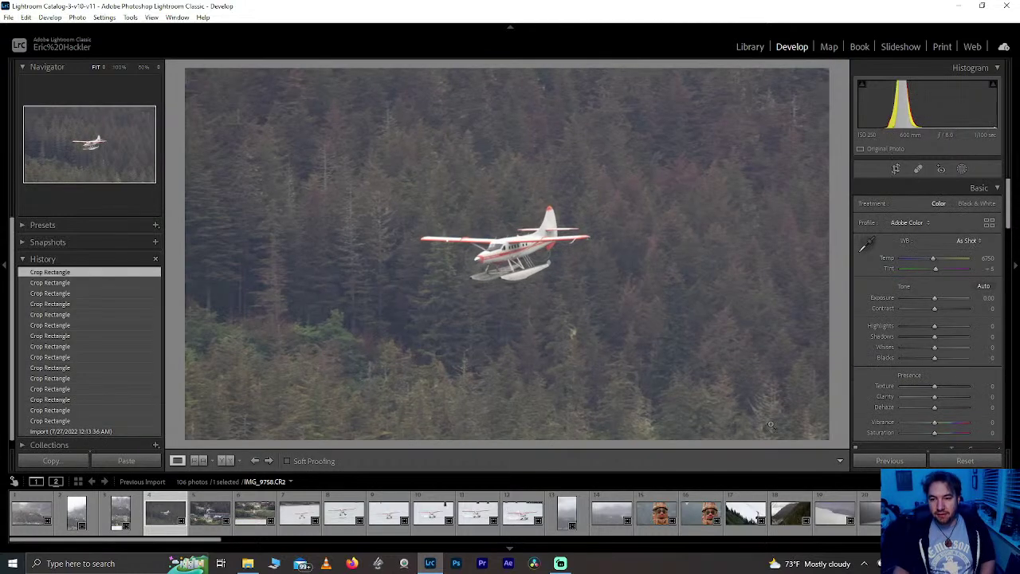
pyautogui.moveTo(935, 396); pyautogui.dragTo(986, 387)
pyautogui.doubleClick(949, 397)
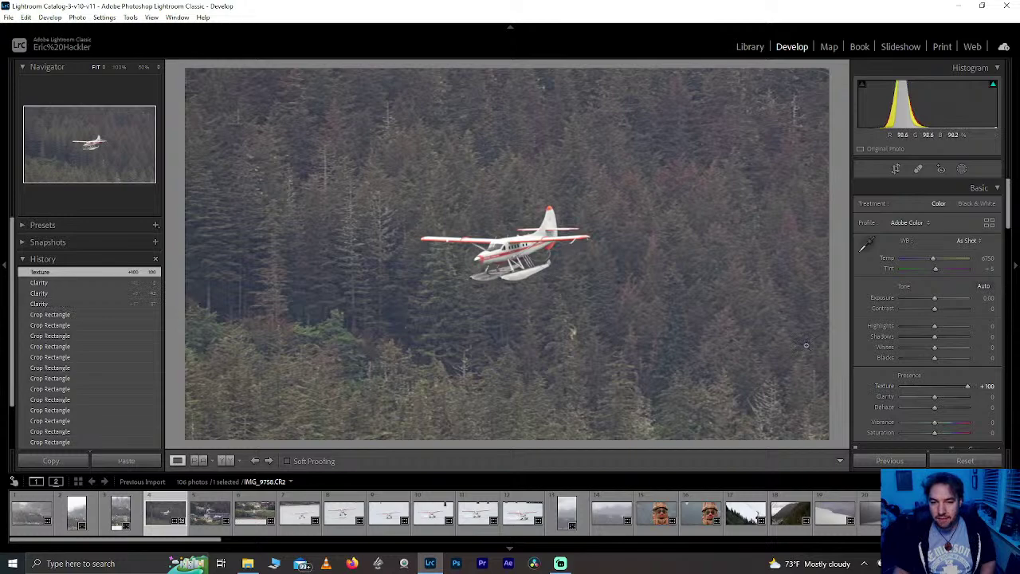
pyautogui.moveTo(960, 398)
pyautogui.mouseDown()
pyautogui.moveTo(977, 400)
pyautogui.moveTo(940, 398)
pyautogui.moveTo(964, 407)
pyautogui.moveTo(955, 406)
pyautogui.mouseUp()
pyautogui.doubleClick(941, 394)
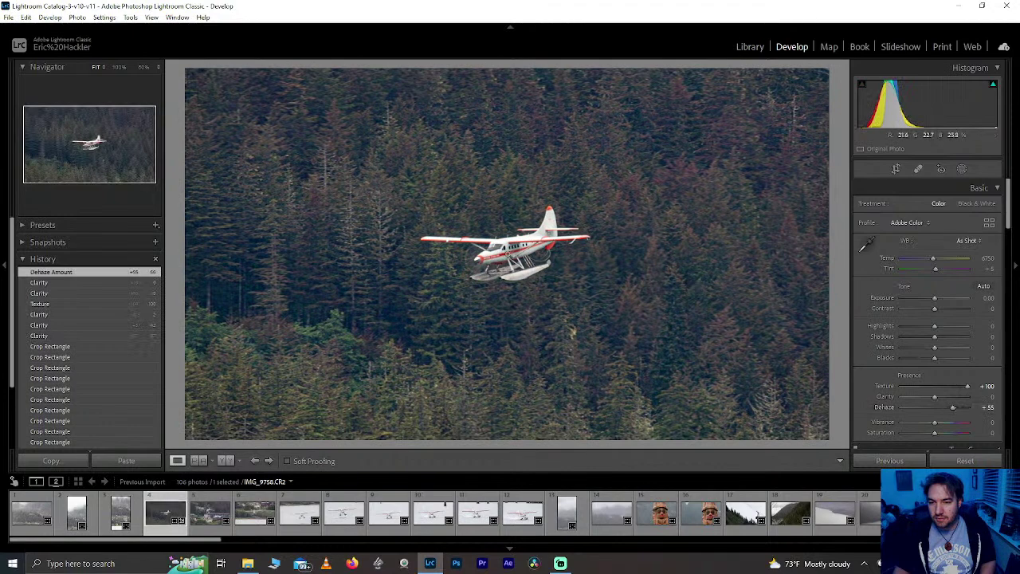
# Step: Set Dehaze to +55, checking the seaplane at 100%, with Blacks left at 0
pyautogui.click(508, 235)
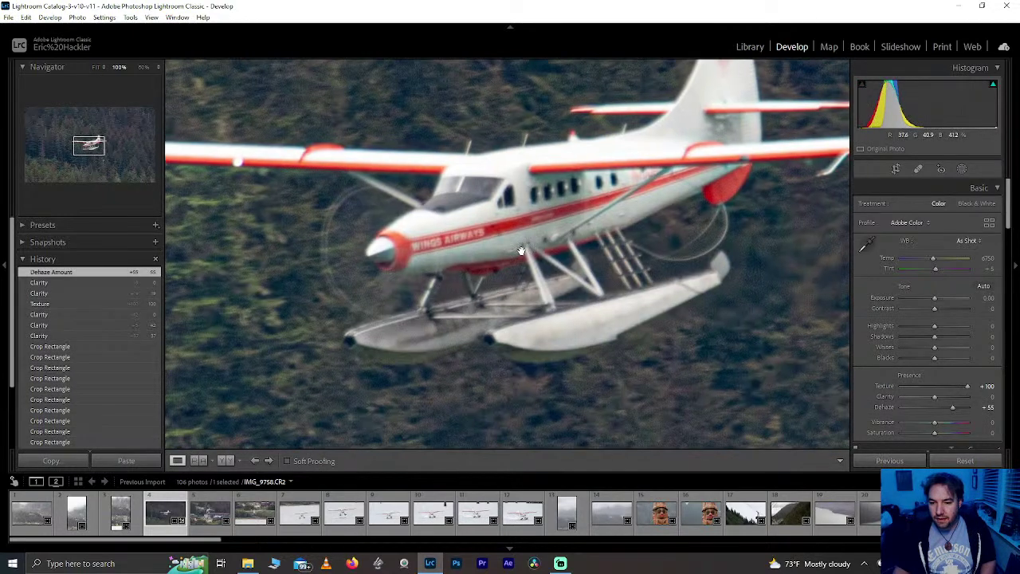
pyautogui.click(541, 231)
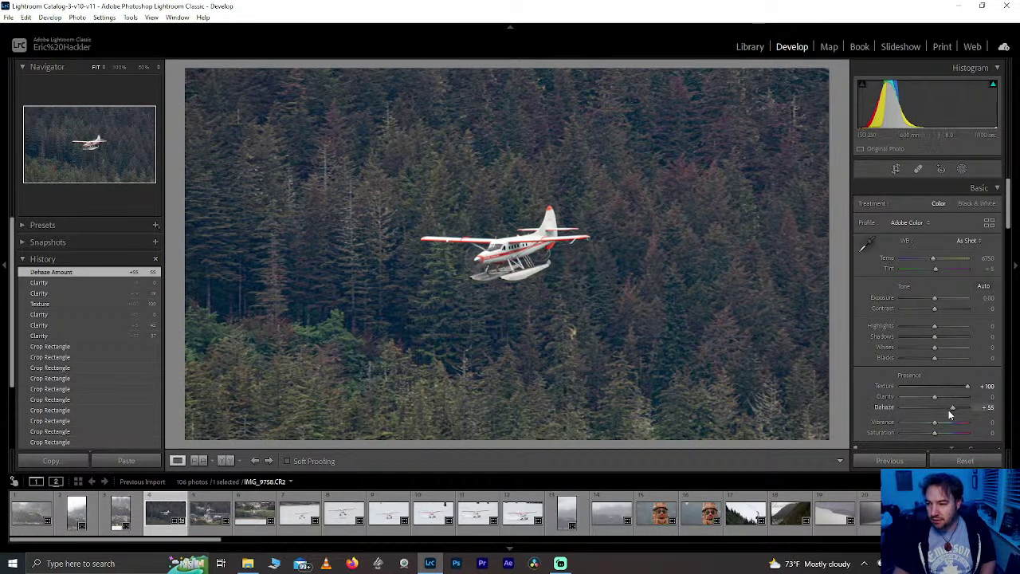
pyautogui.moveTo(952, 408); pyautogui.dragTo(953, 409)
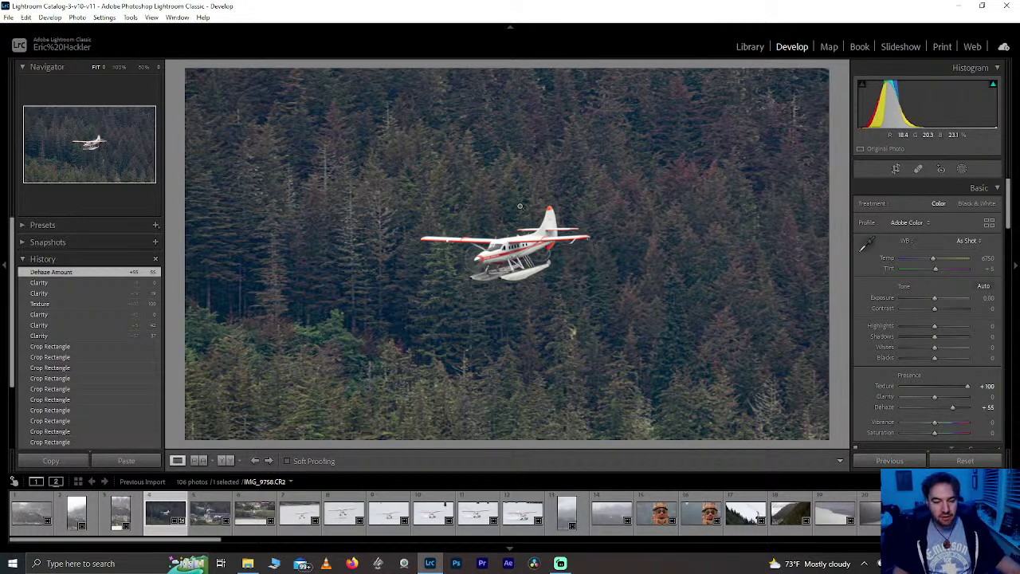
pyautogui.click(504, 249)
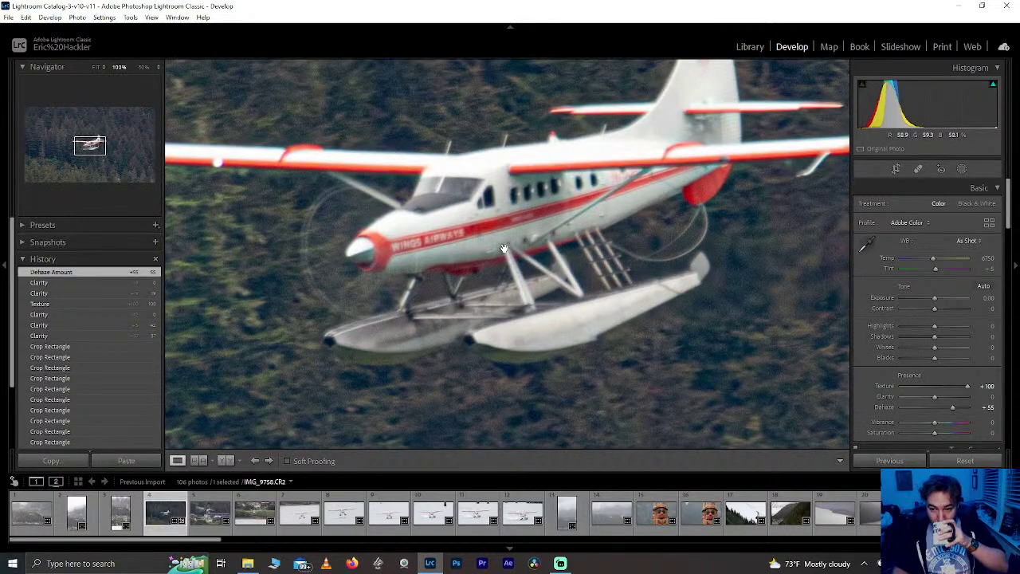
pyautogui.click(504, 248)
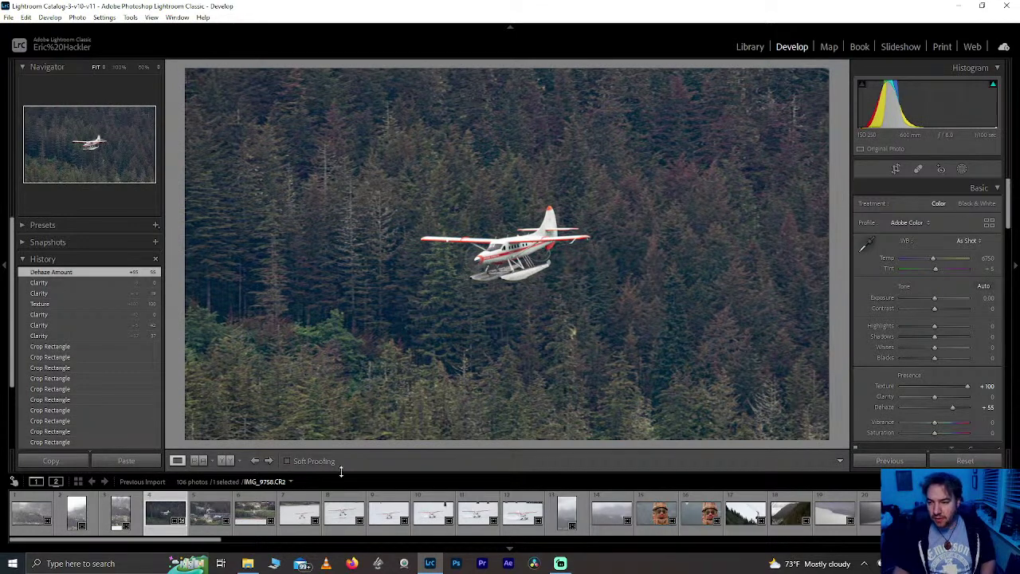
pyautogui.moveTo(935, 357); pyautogui.dragTo(935, 336)
pyautogui.doubleClick(935, 358)
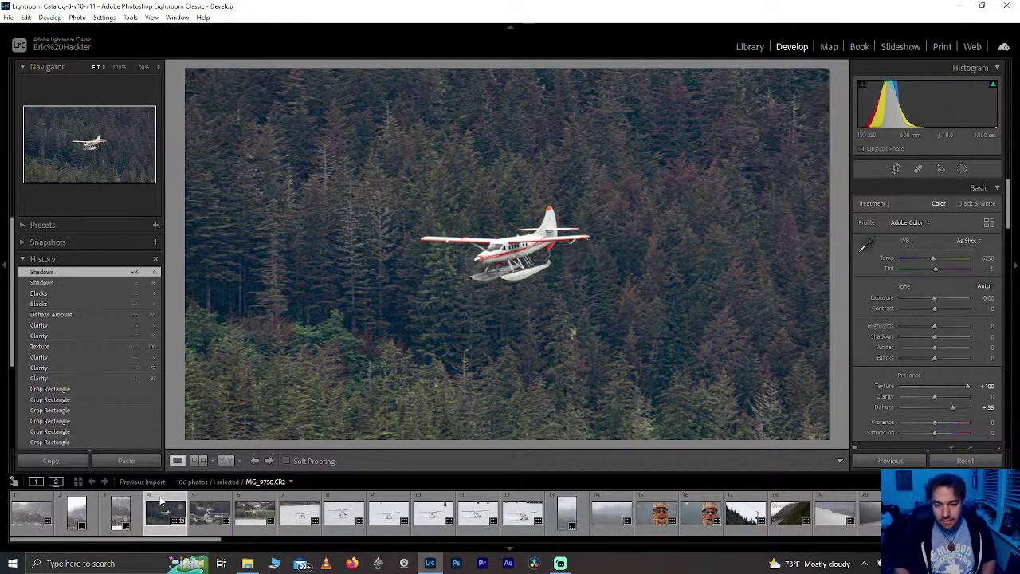
# Step: Make a virtual copy of the seaplane photo and convert it to black and white
pyautogui.hotkey('ctrl', "'")
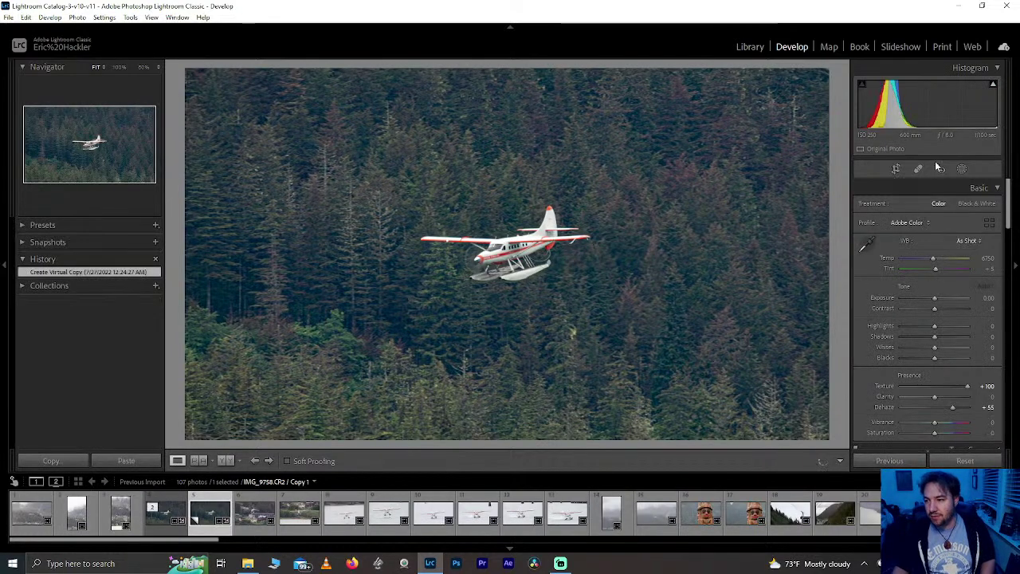
pyautogui.click(976, 204)
pyautogui.press('v')
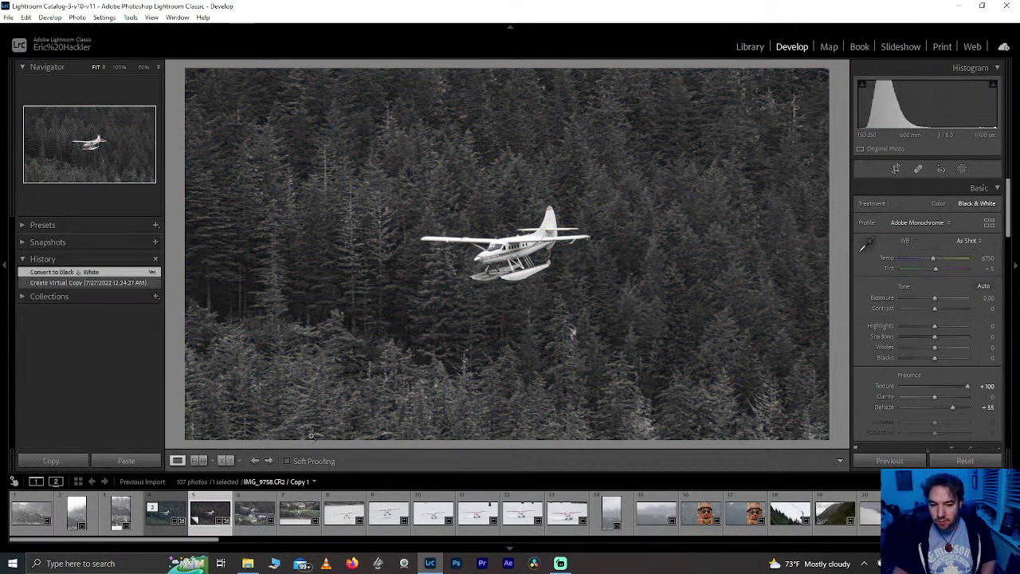
pyautogui.moveTo(935, 357)
pyautogui.mouseDown()
pyautogui.moveTo(909, 363)
pyautogui.moveTo(937, 357)
pyautogui.mouseUp()
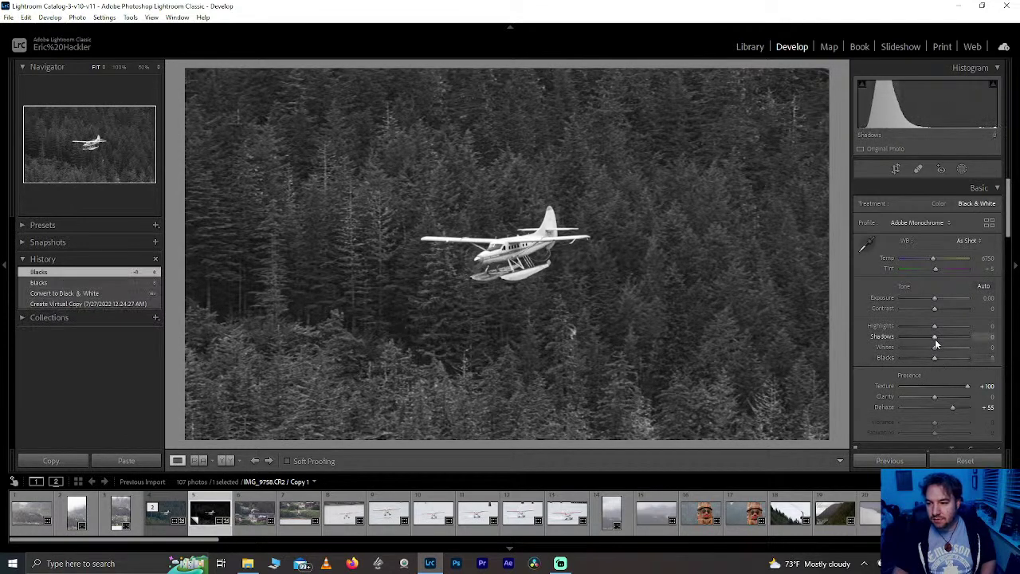
# Step: Reset Dehaze to 0 and set Contrast +34, Shadows +24, Whites −100 and Blacks −48
pyautogui.doubleClick(950, 404)
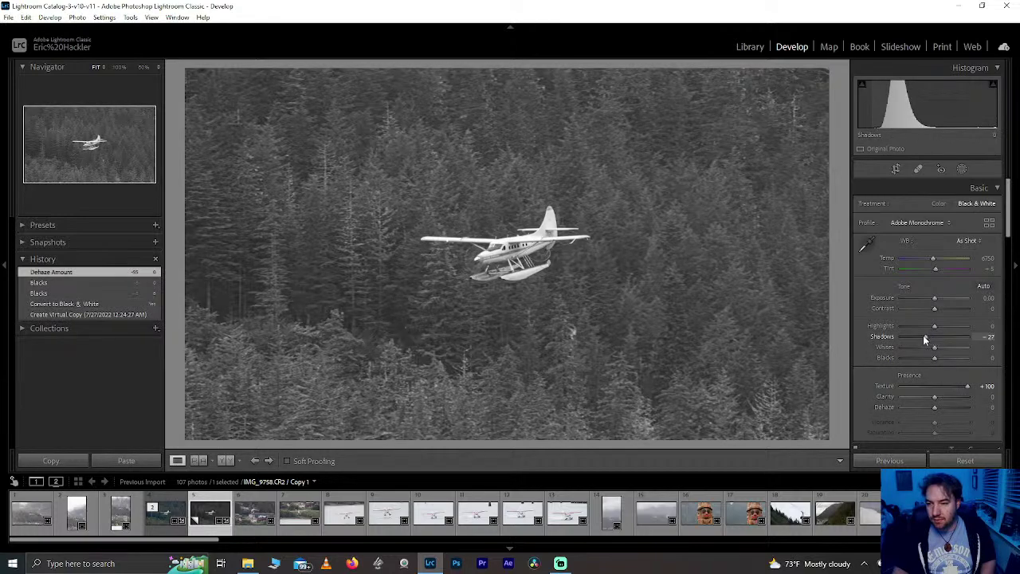
pyautogui.moveTo(923, 335); pyautogui.dragTo(865, 332)
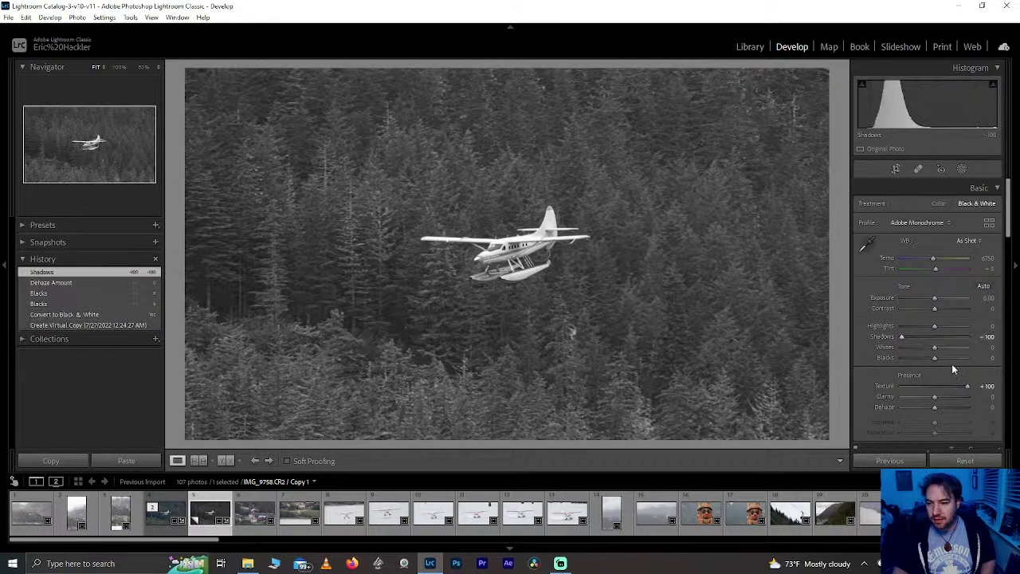
pyautogui.moveTo(935, 357); pyautogui.dragTo(918, 357)
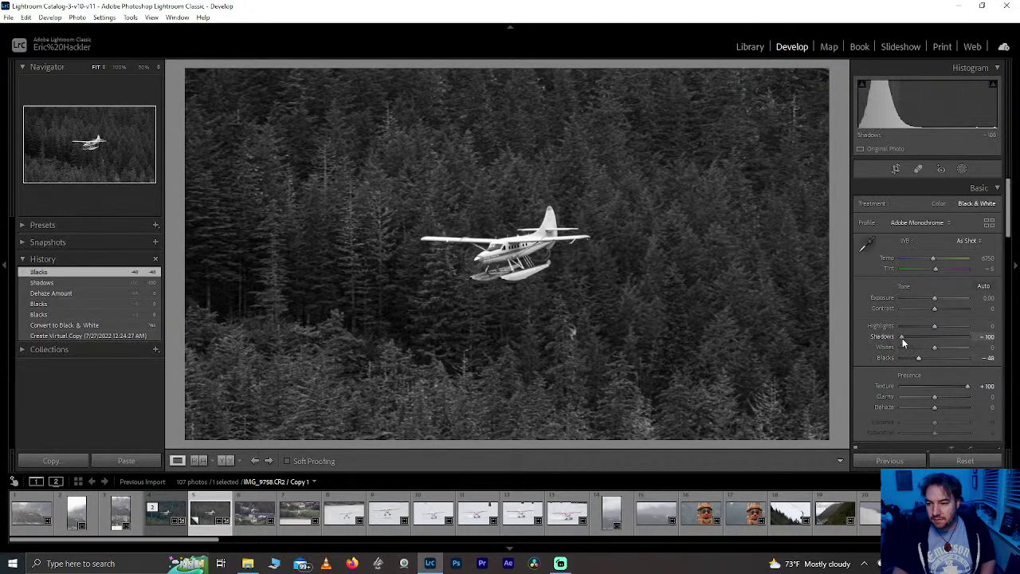
pyautogui.doubleClick(902, 338)
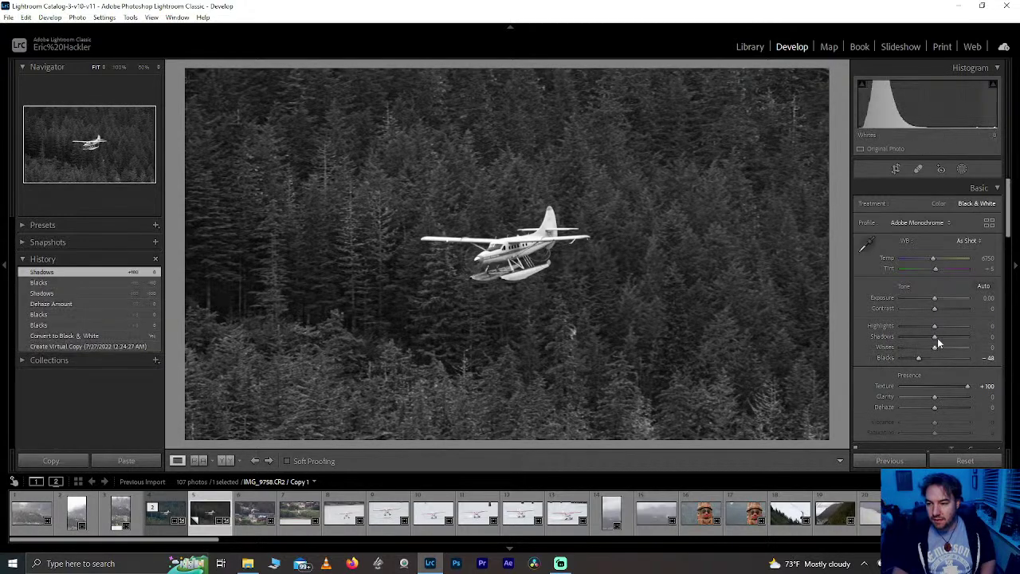
pyautogui.moveTo(921, 325); pyautogui.dragTo(891, 346)
pyautogui.doubleClick(913, 325)
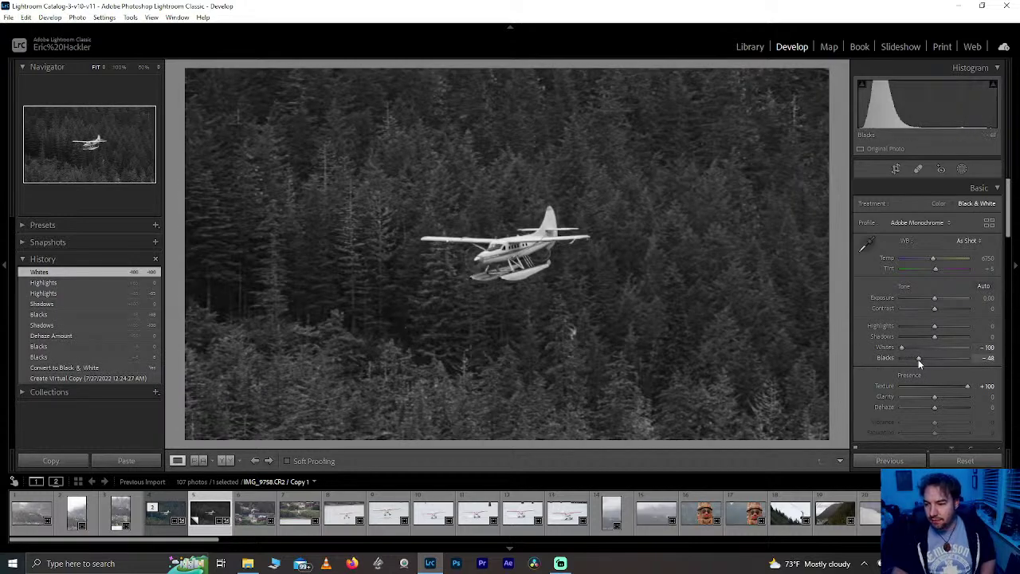
pyautogui.moveTo(934, 334); pyautogui.dragTo(944, 312)
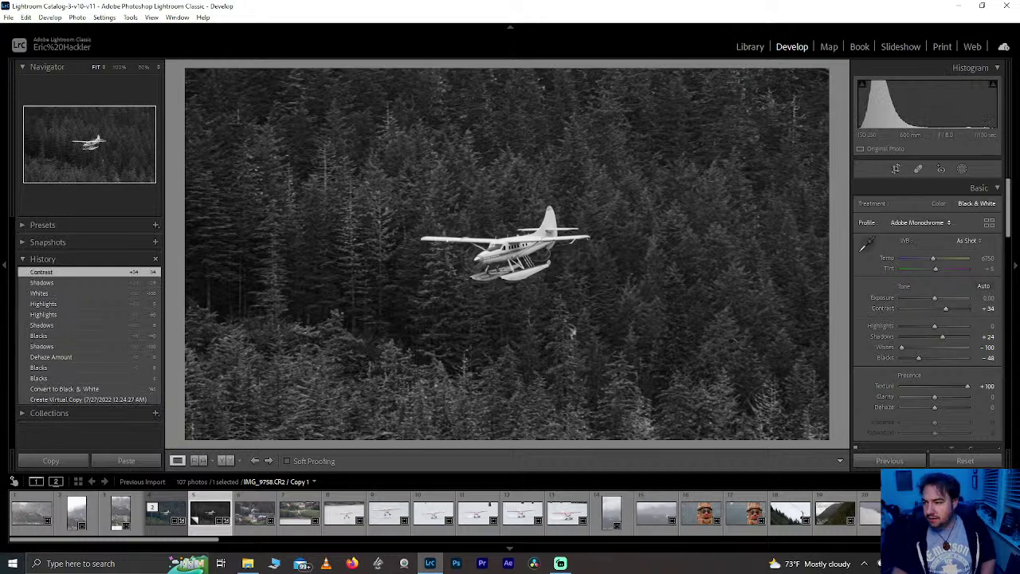
pyautogui.moveTo(1010, 216); pyautogui.dragTo(1005, 265)
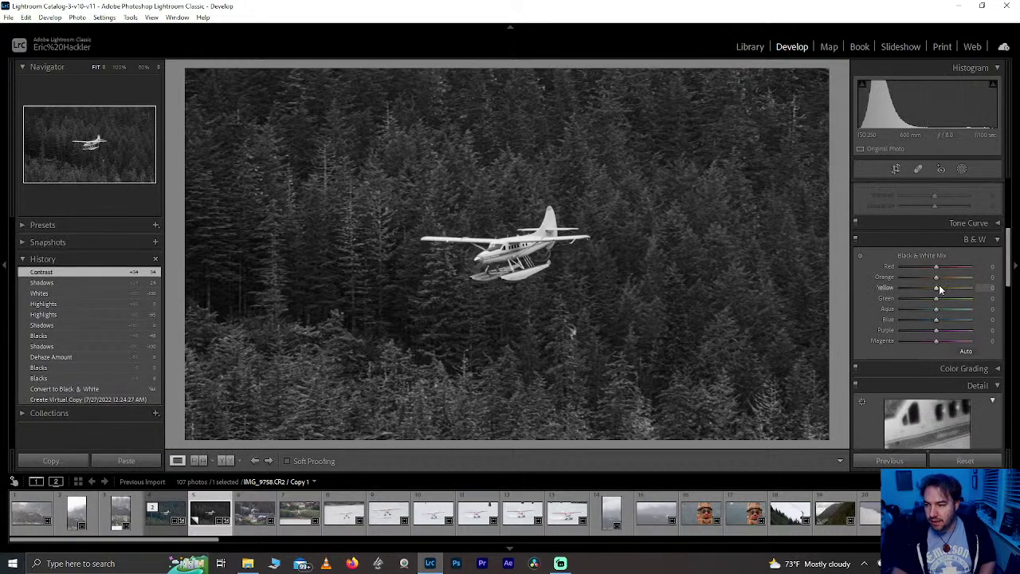
# Step: Try Yellow gray-mix levels and on-photo targeted adjustment, returning Yellow to 0
pyautogui.moveTo(937, 285); pyautogui.dragTo(992, 291)
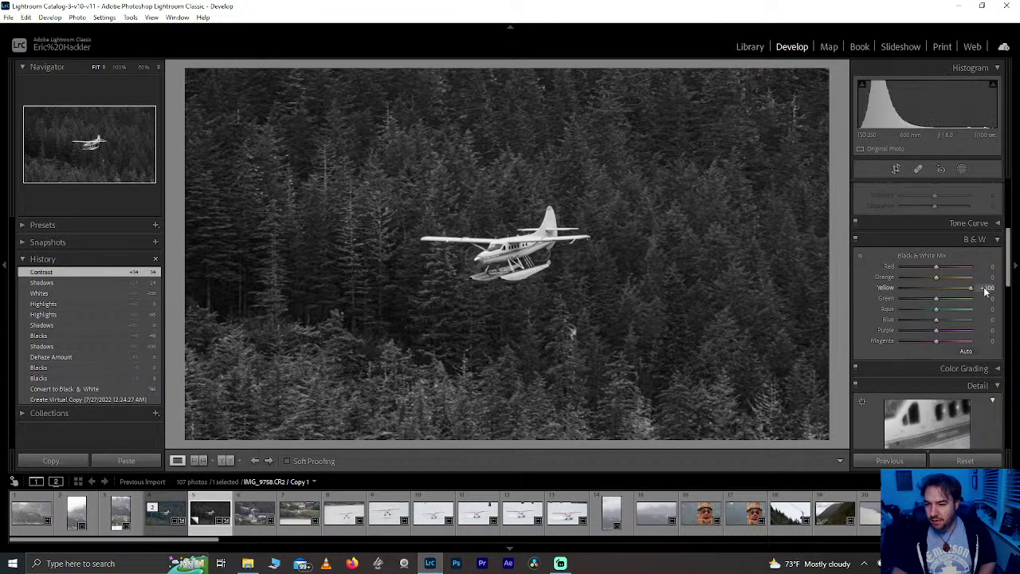
pyautogui.moveTo(915, 289); pyautogui.dragTo(960, 286)
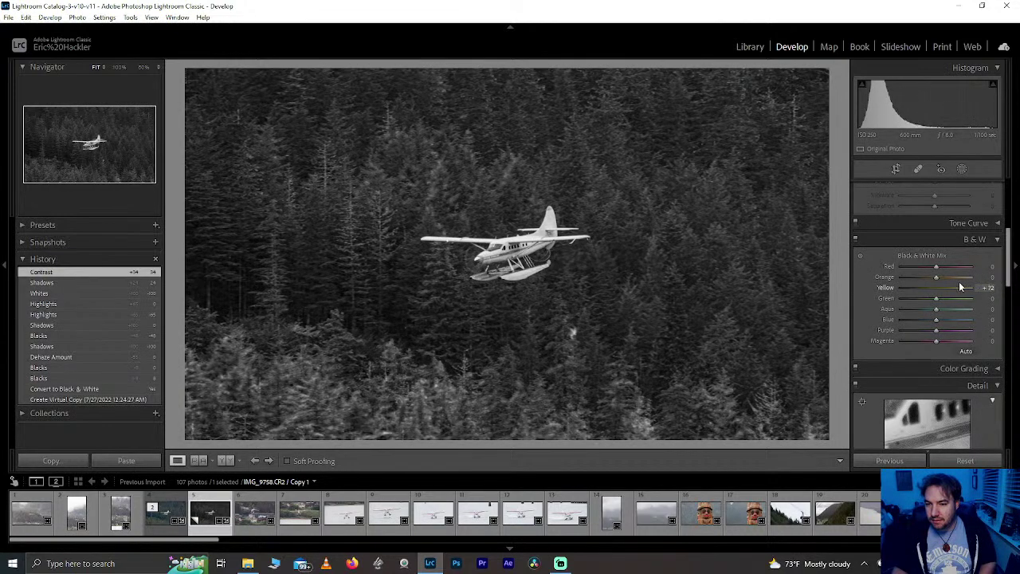
pyautogui.doubleClick(946, 289)
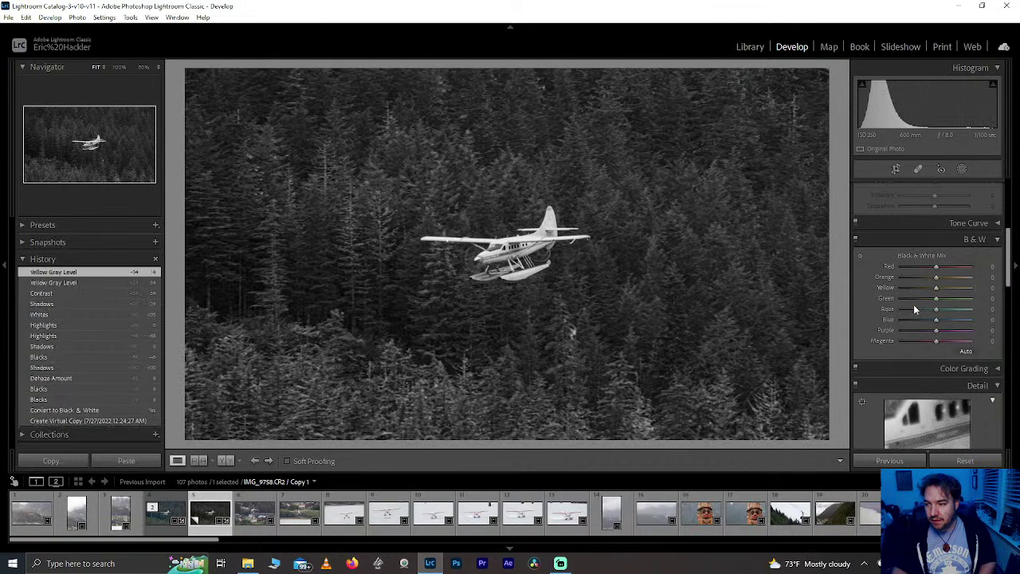
pyautogui.click(860, 255)
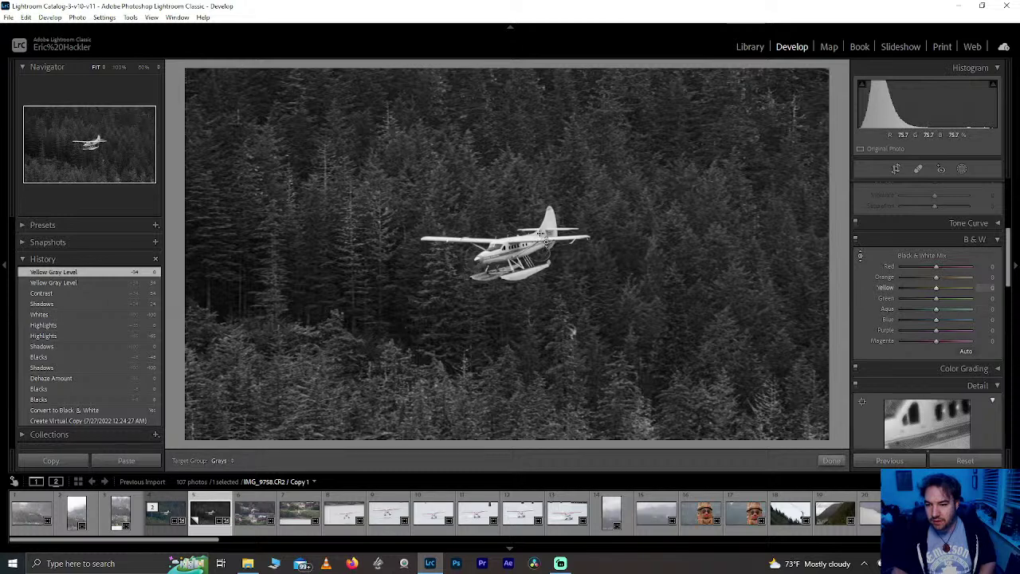
pyautogui.moveTo(541, 235); pyautogui.dragTo(542, 177)
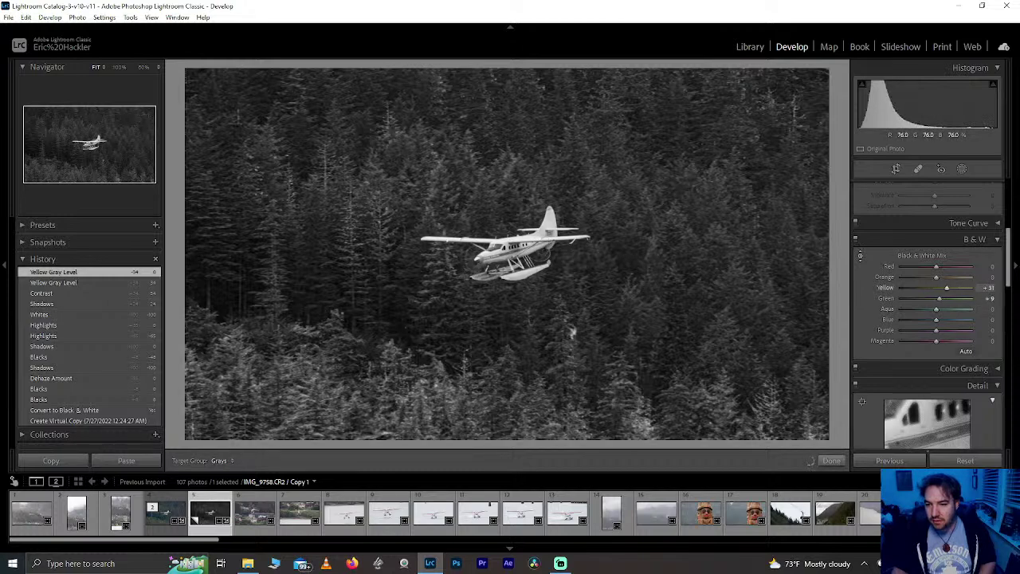
pyautogui.press('Down')
pyautogui.press('Down')
pyautogui.press('Down')
pyautogui.press('Down')
pyautogui.press('Down')
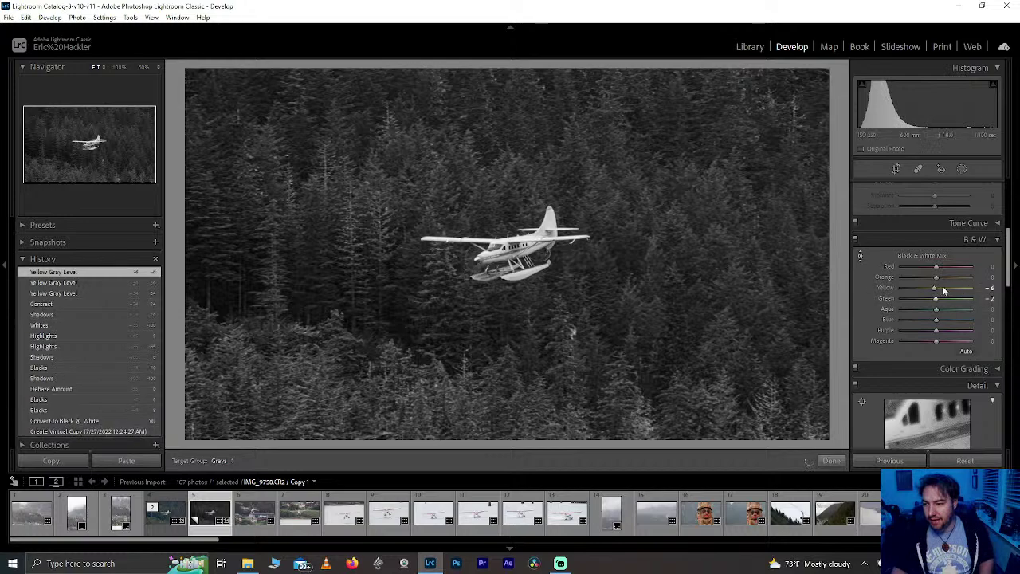
pyautogui.doubleClick(937, 292)
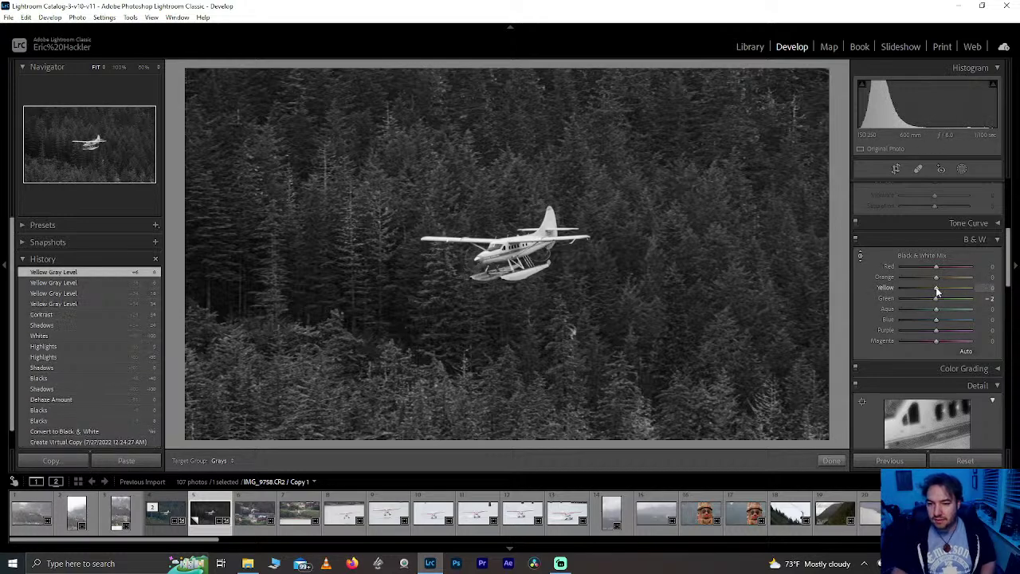
# Step: Darken Orange in the black-and-white mix and raise Red to +66
pyautogui.moveTo(936, 278); pyautogui.dragTo(913, 267)
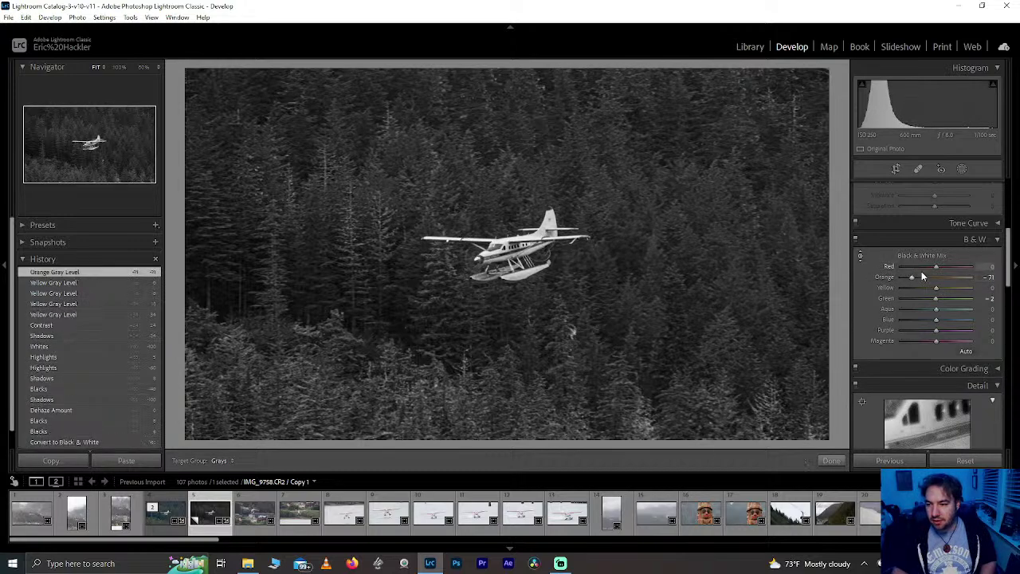
pyautogui.doubleClick(913, 277)
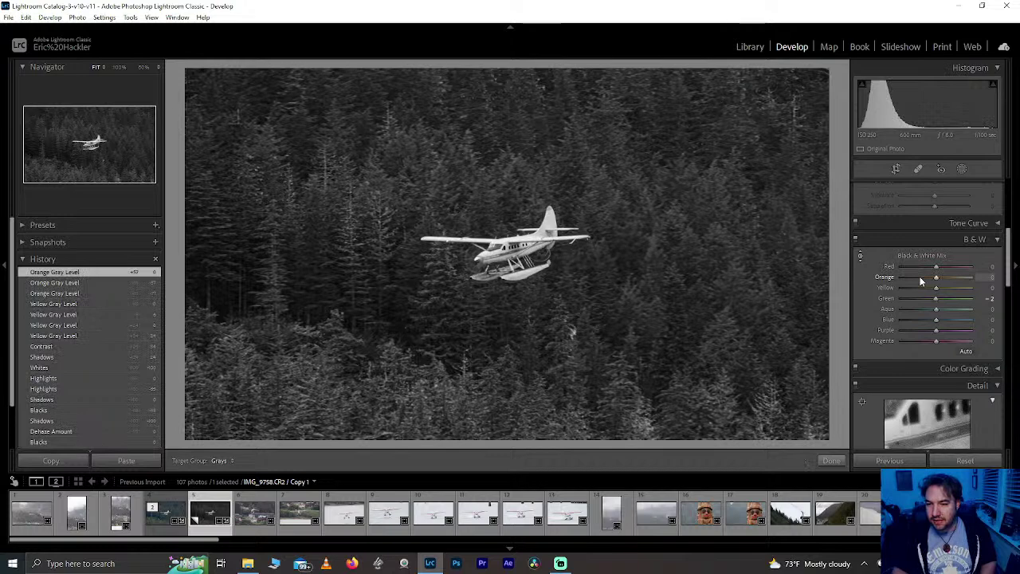
pyautogui.moveTo(935, 278); pyautogui.dragTo(925, 275)
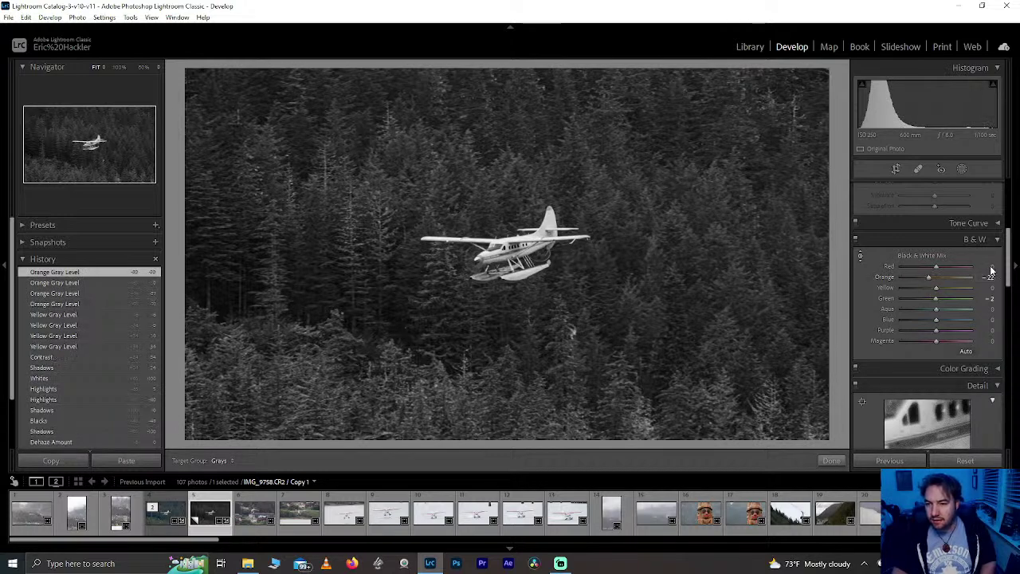
pyautogui.moveTo(936, 267); pyautogui.dragTo(996, 267)
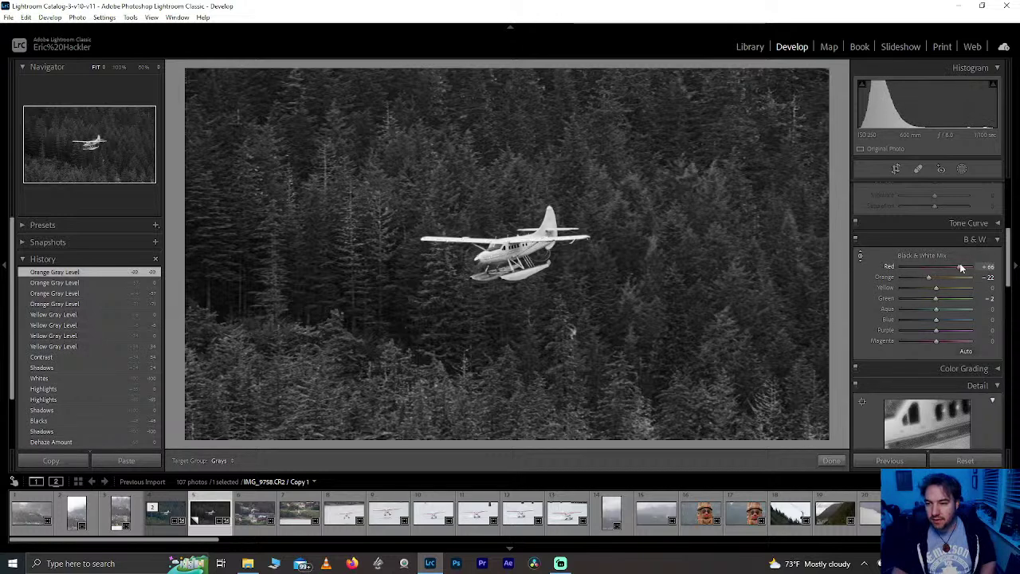
pyautogui.moveTo(924, 265); pyautogui.dragTo(925, 266)
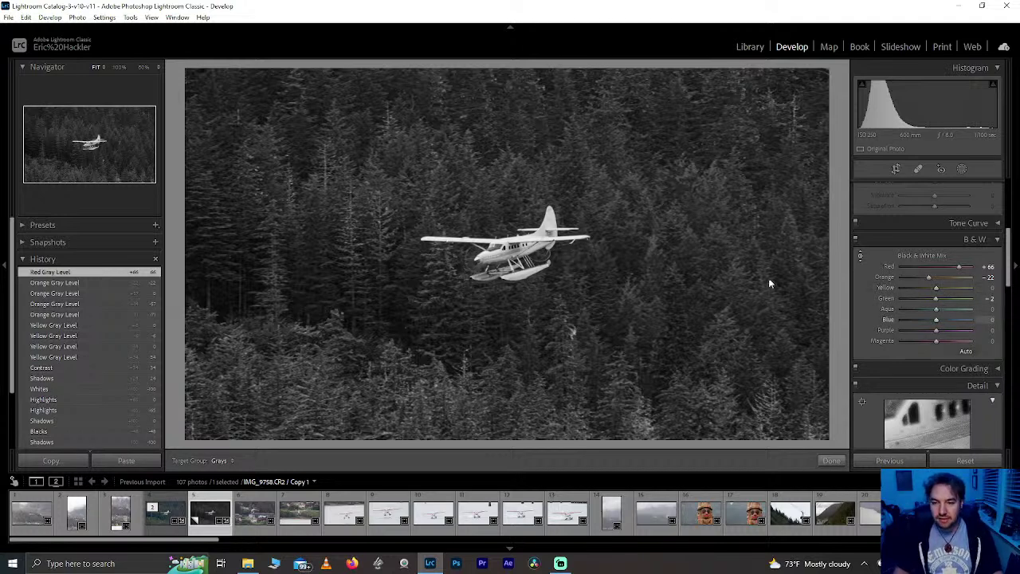
pyautogui.click(862, 257)
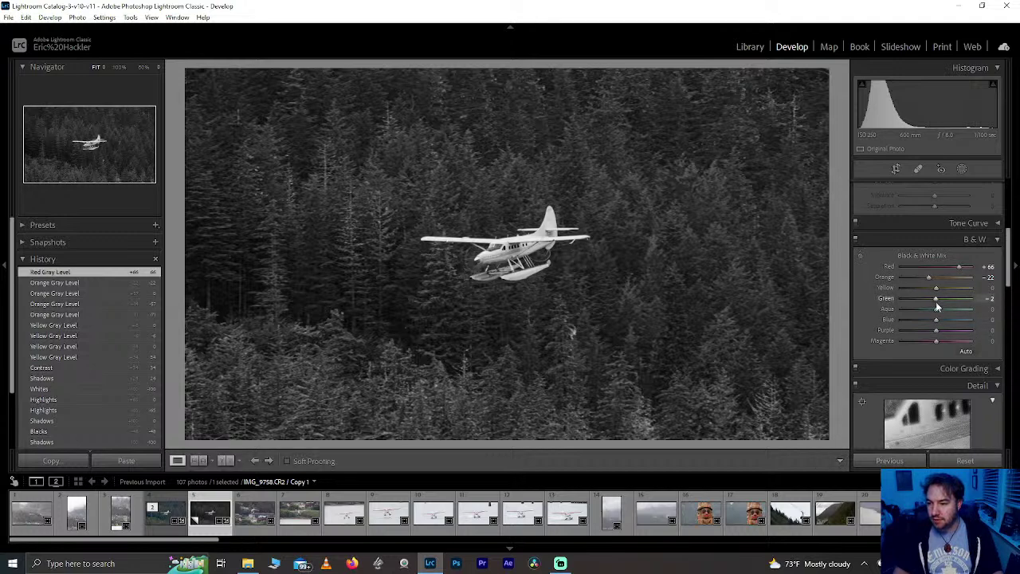
# Step: Raise Green to +65, deepen Orange to −72 and adjust the Purple gray level
pyautogui.moveTo(937, 306); pyautogui.dragTo(972, 304)
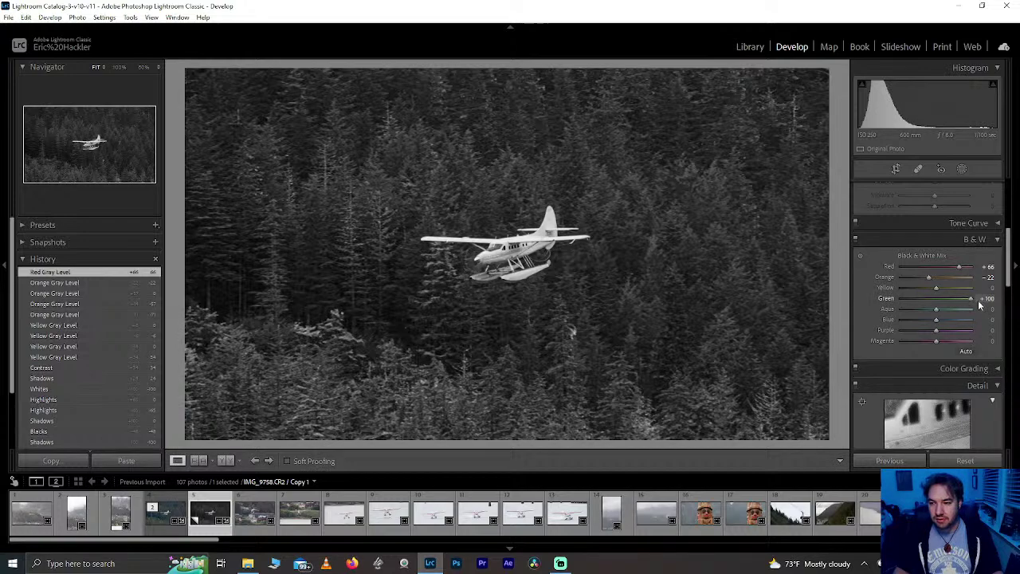
pyautogui.moveTo(927, 276)
pyautogui.mouseDown()
pyautogui.moveTo(895, 281)
pyautogui.moveTo(910, 280)
pyautogui.mouseUp()
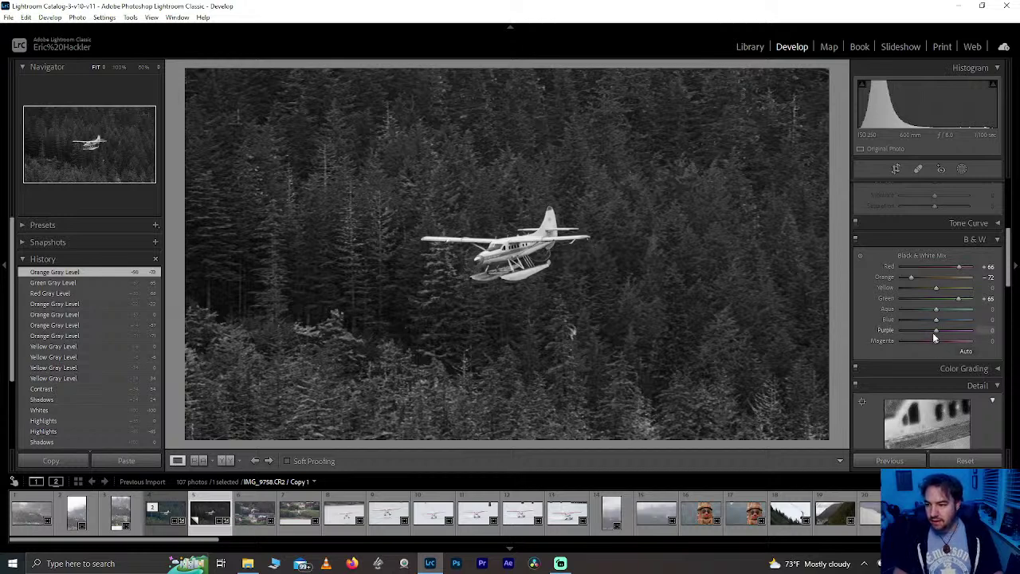
pyautogui.moveTo(937, 333); pyautogui.dragTo(868, 316)
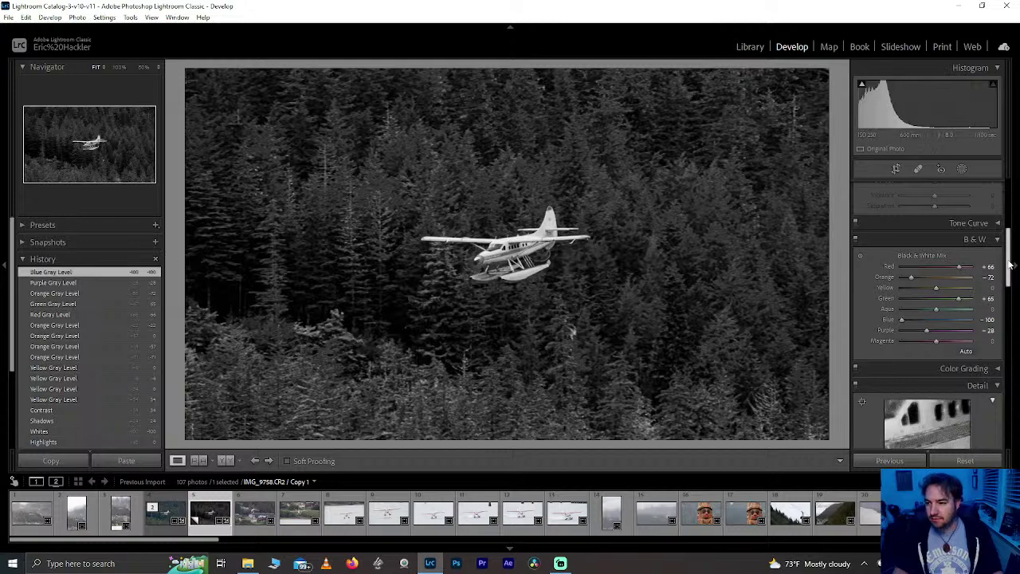
pyautogui.scroll(5, 981, 275)
pyautogui.click(611, 235)
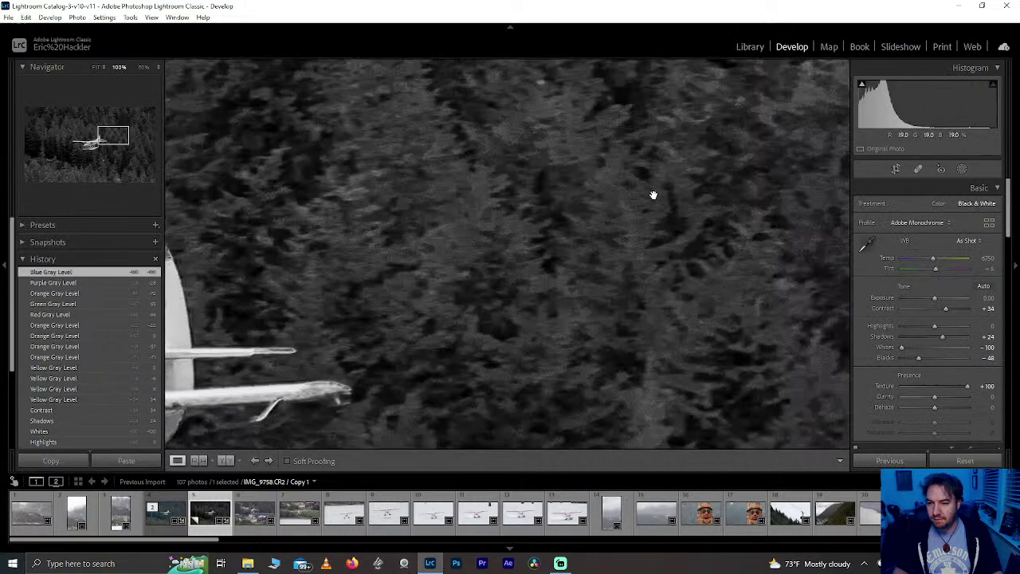
pyautogui.moveTo(563, 141); pyautogui.dragTo(712, 332)
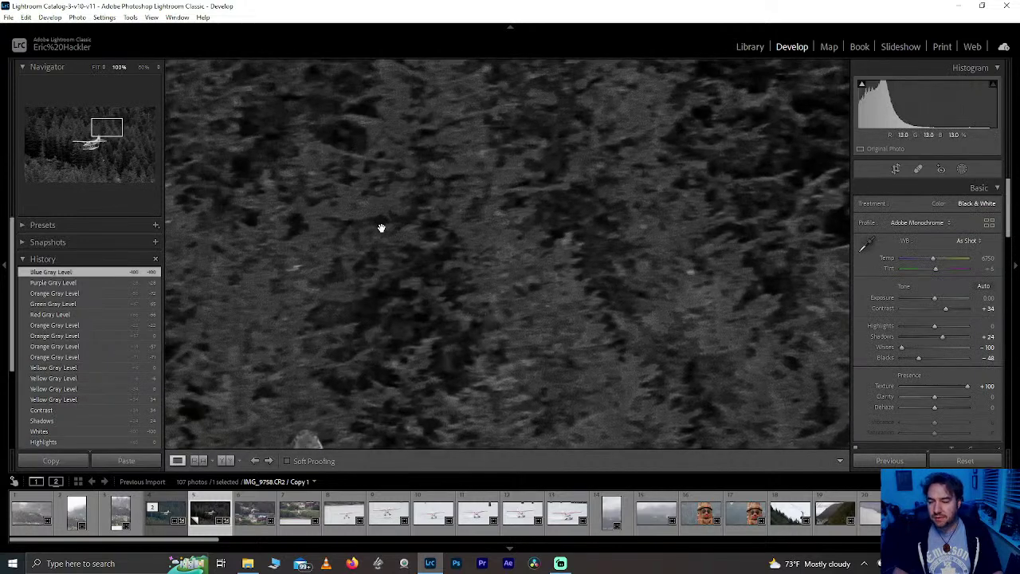
pyautogui.moveTo(381, 228); pyautogui.dragTo(503, 259)
pyautogui.click(415, 267)
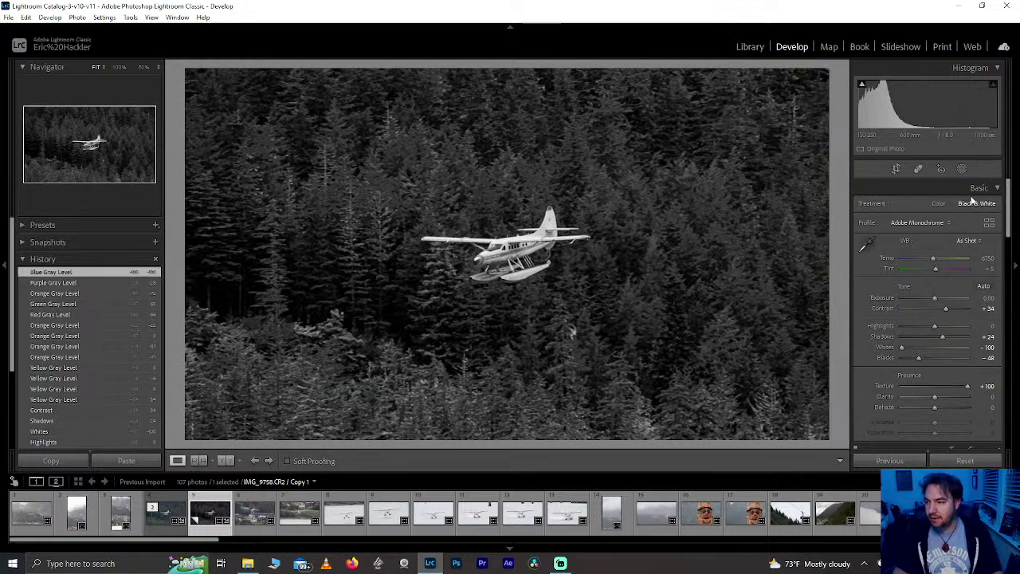
# Step: Create a Select Subject mask on the plane and invert it onto the background
pyautogui.click(961, 170)
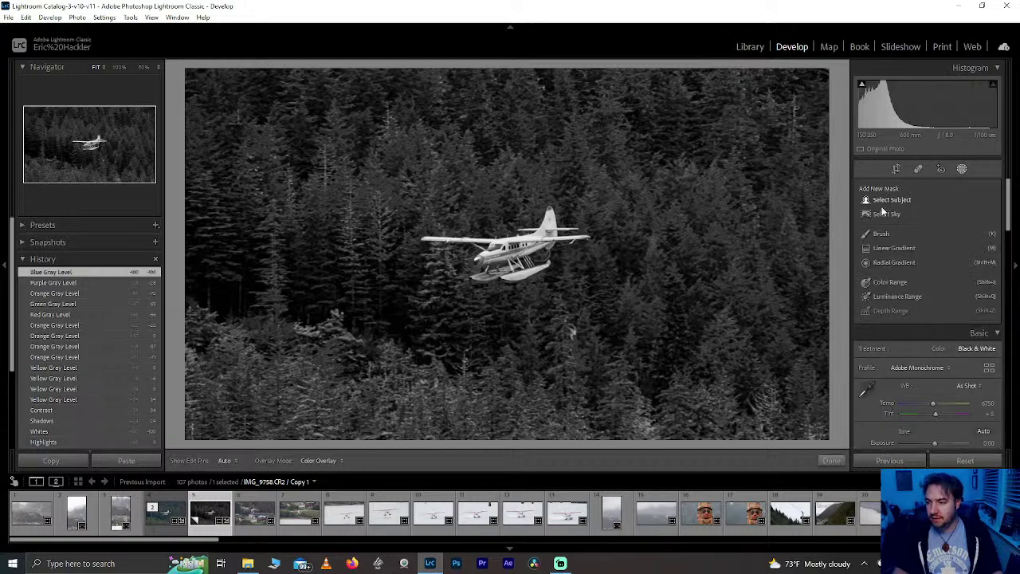
pyautogui.click(883, 202)
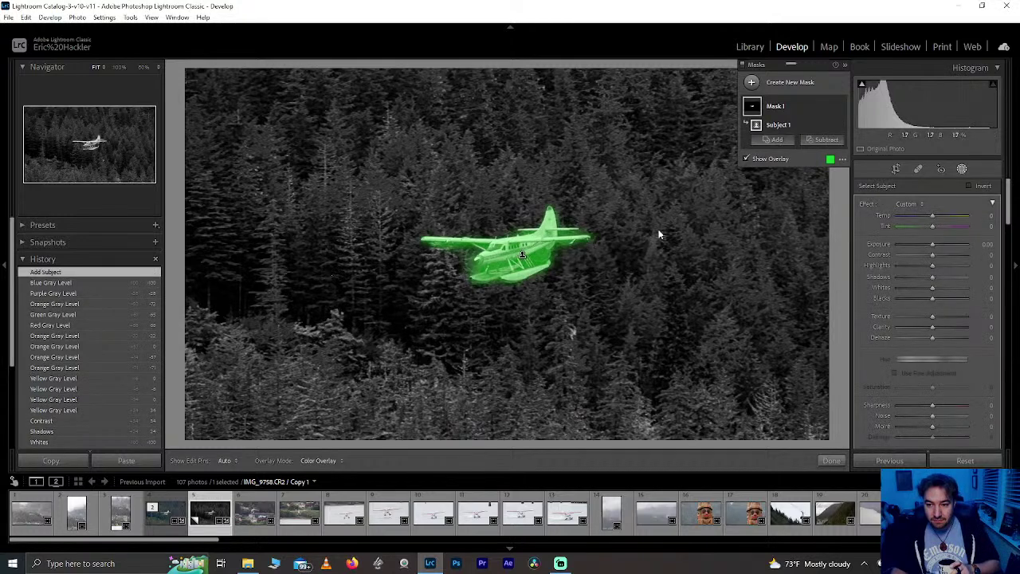
pyautogui.click(969, 186)
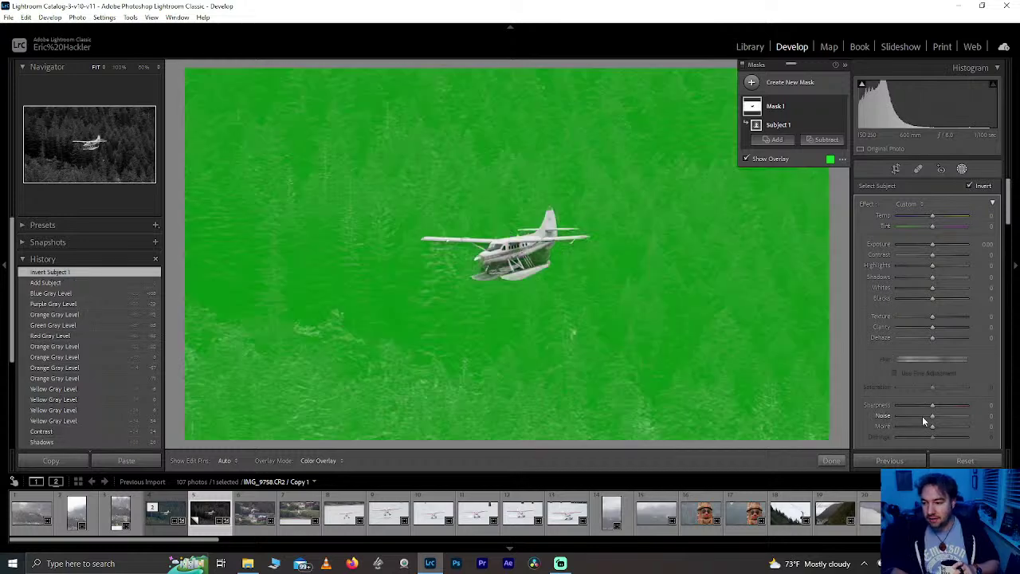
# Step: Set mask Texture to −100 and Clarity to about −46, resetting Shadows, Blacks and Sharpness
pyautogui.moveTo(934, 315); pyautogui.dragTo(875, 311)
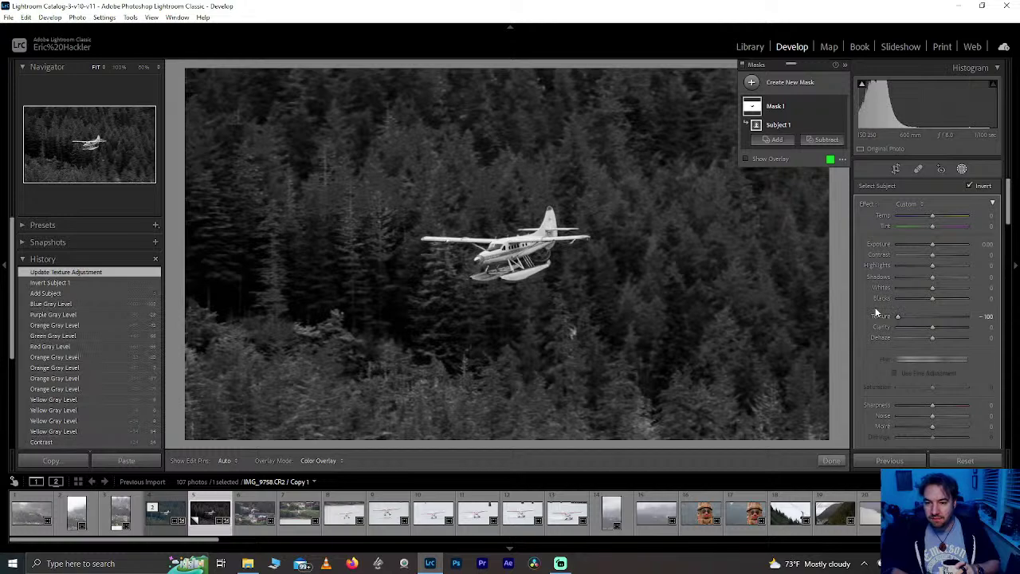
pyautogui.moveTo(934, 332); pyautogui.dragTo(1010, 329)
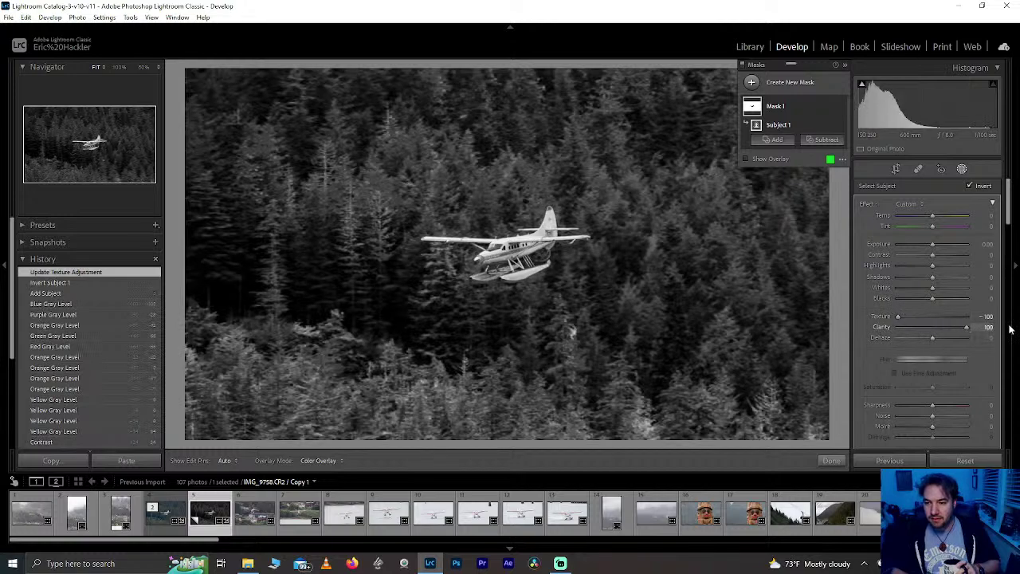
pyautogui.moveTo(933, 327); pyautogui.dragTo(920, 278)
pyautogui.doubleClick(922, 327)
pyautogui.doubleClick(929, 302)
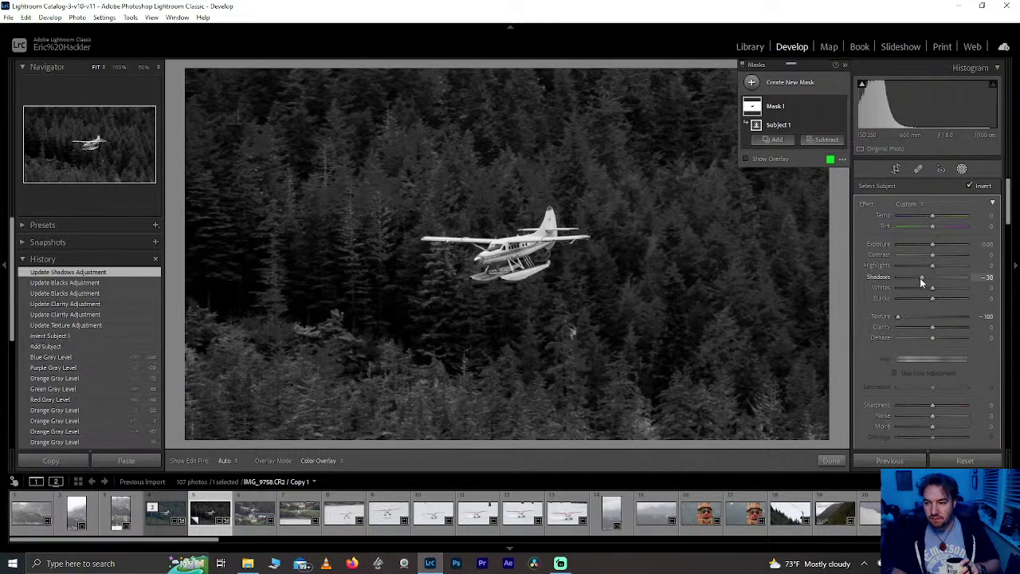
pyautogui.doubleClick(919, 277)
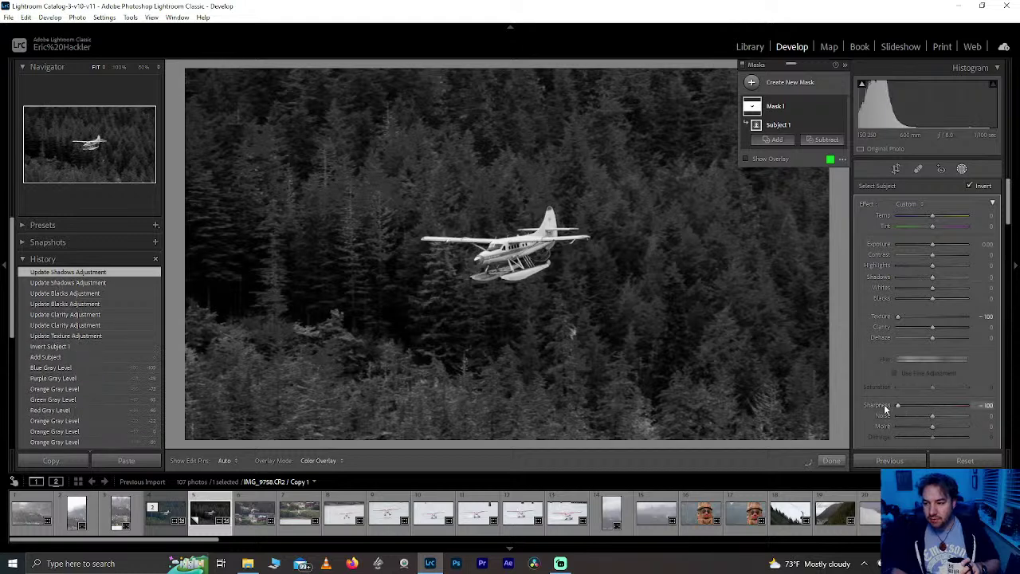
pyautogui.moveTo(885, 408); pyautogui.dragTo(884, 408)
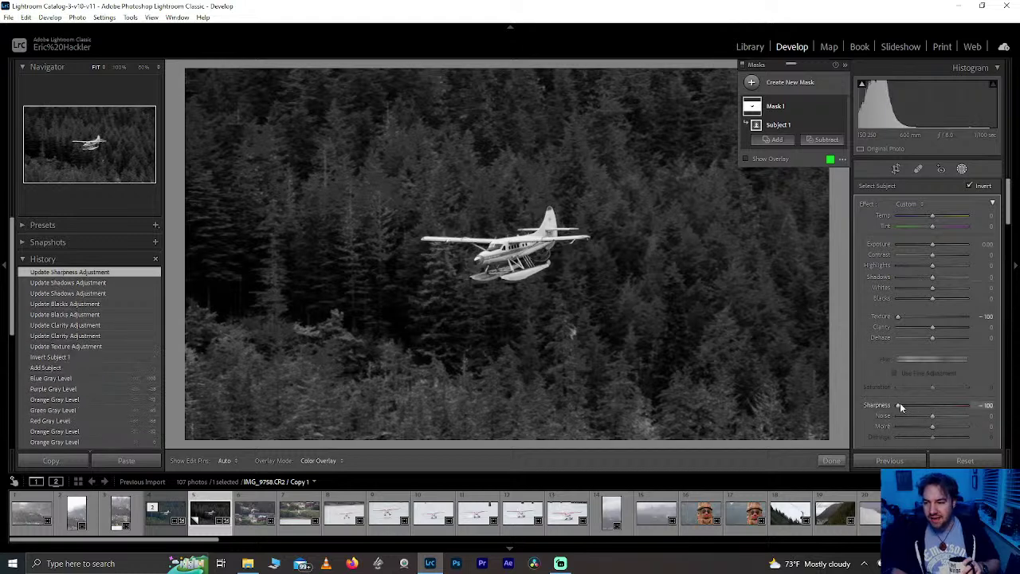
pyautogui.doubleClick(901, 403)
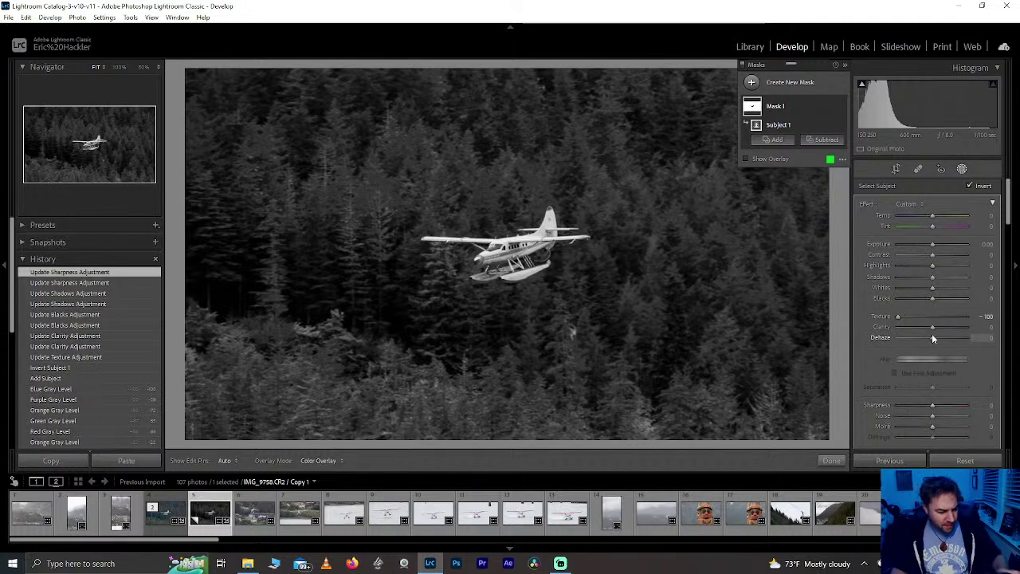
pyautogui.moveTo(931, 328); pyautogui.dragTo(915, 328)
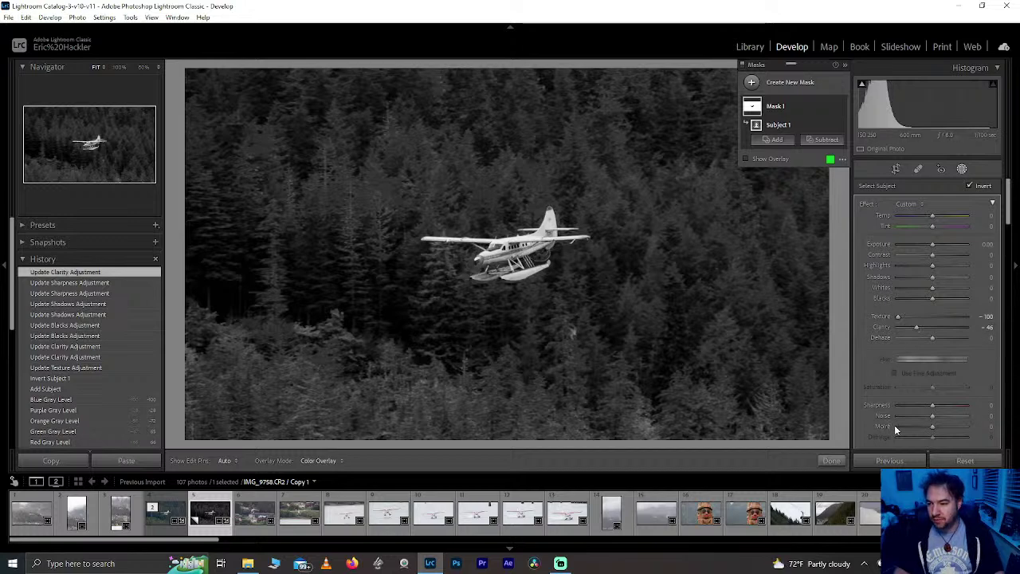
# Step: Finish the mask and inspect the seaplane close up at 100% zoom
pyautogui.click(830, 460)
pyautogui.click(479, 240)
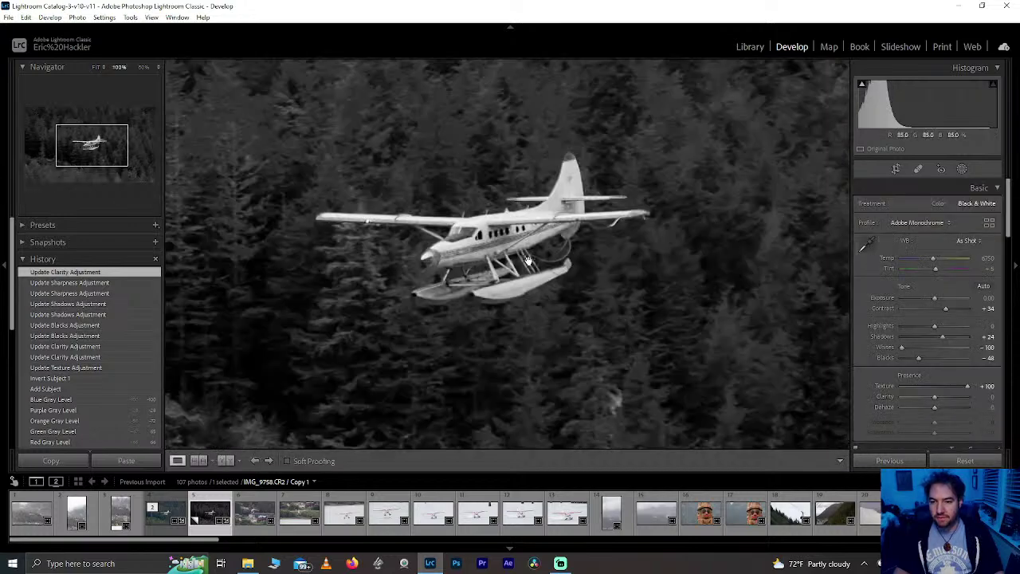
pyautogui.moveTo(435, 231); pyautogui.dragTo(522, 299)
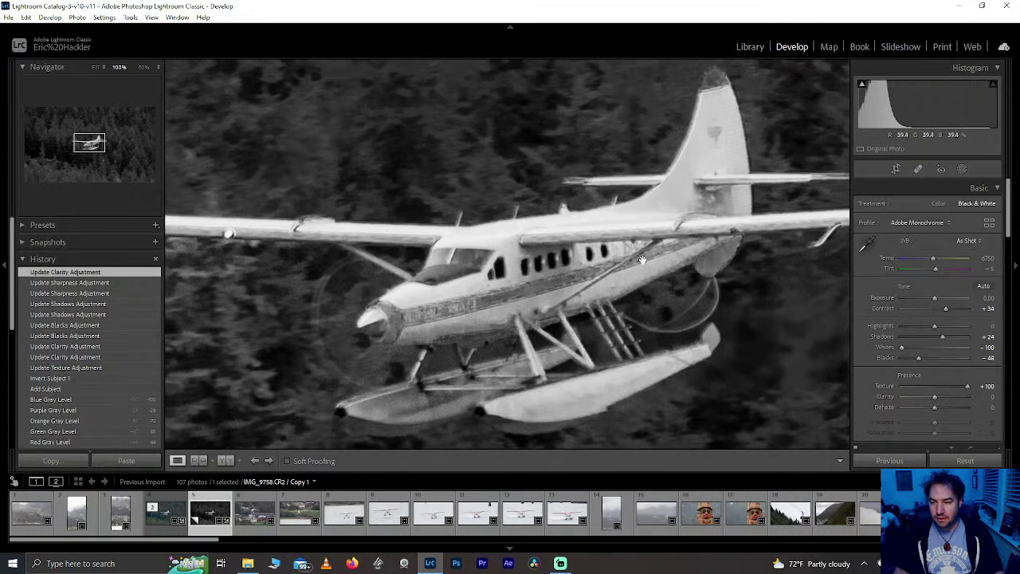
pyautogui.scroll(-5, 992, 239)
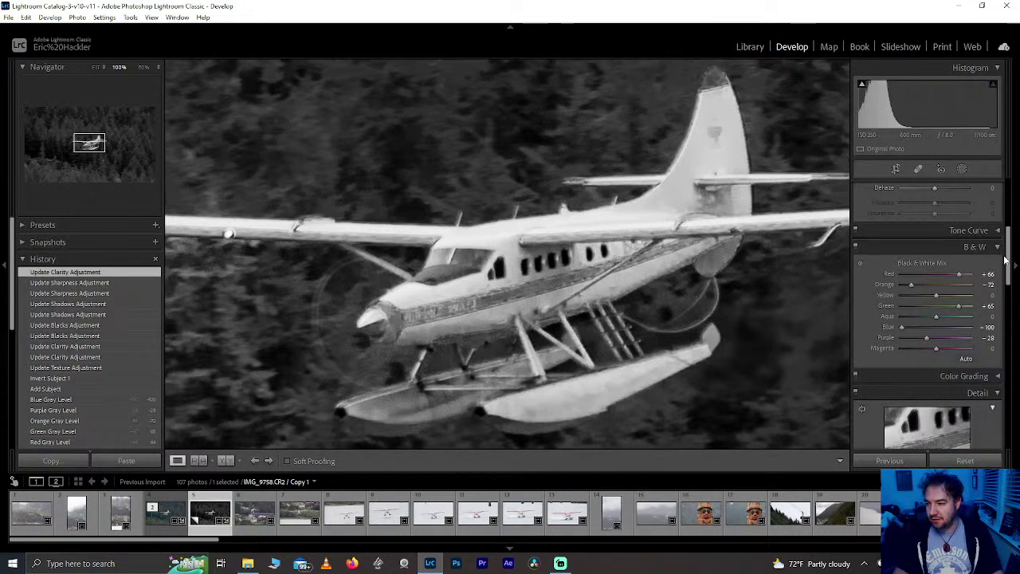
# Step: Set the B&W mix to Orange −66, Red 0, Yellow +65, Magenta +100 and Purple −78
pyautogui.doubleClick(913, 284)
pyautogui.click(913, 284)
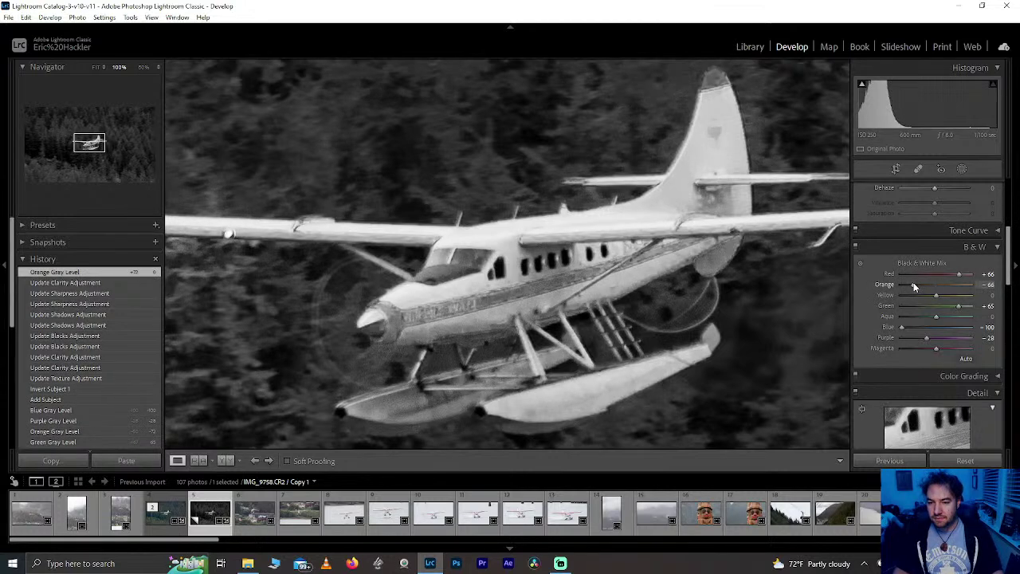
pyautogui.doubleClick(957, 275)
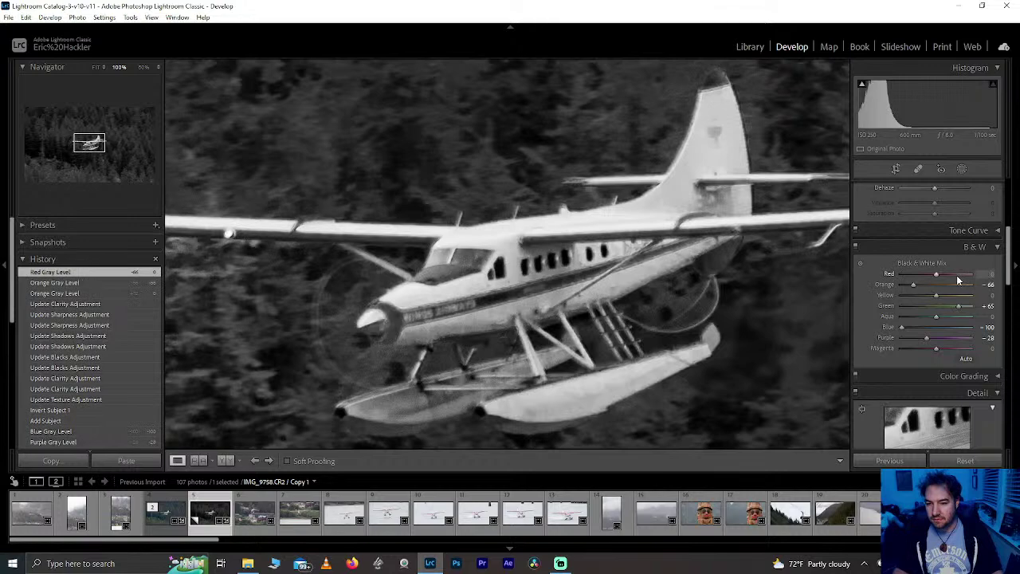
pyautogui.moveTo(936, 277); pyautogui.dragTo(937, 278)
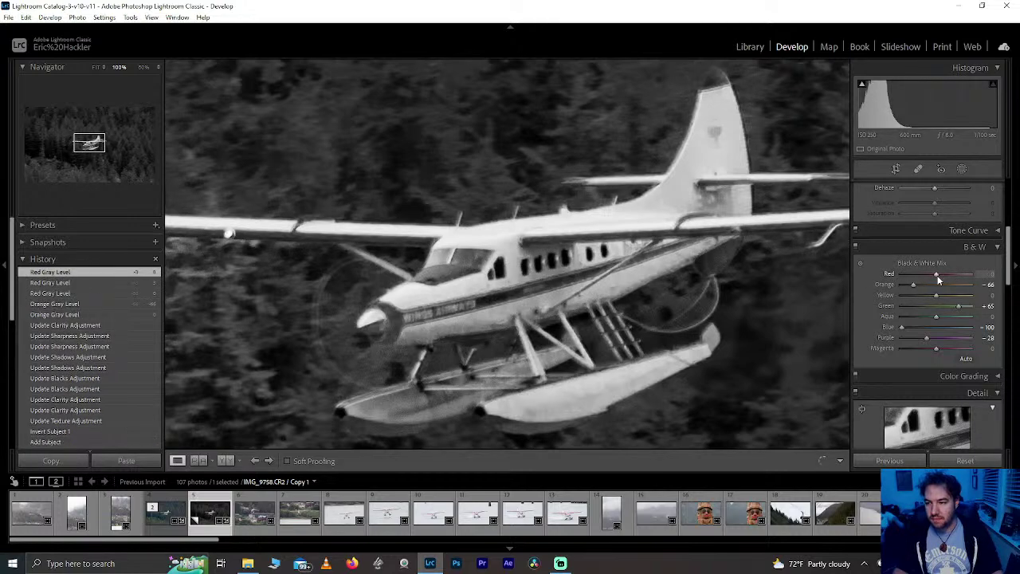
pyautogui.press('z')
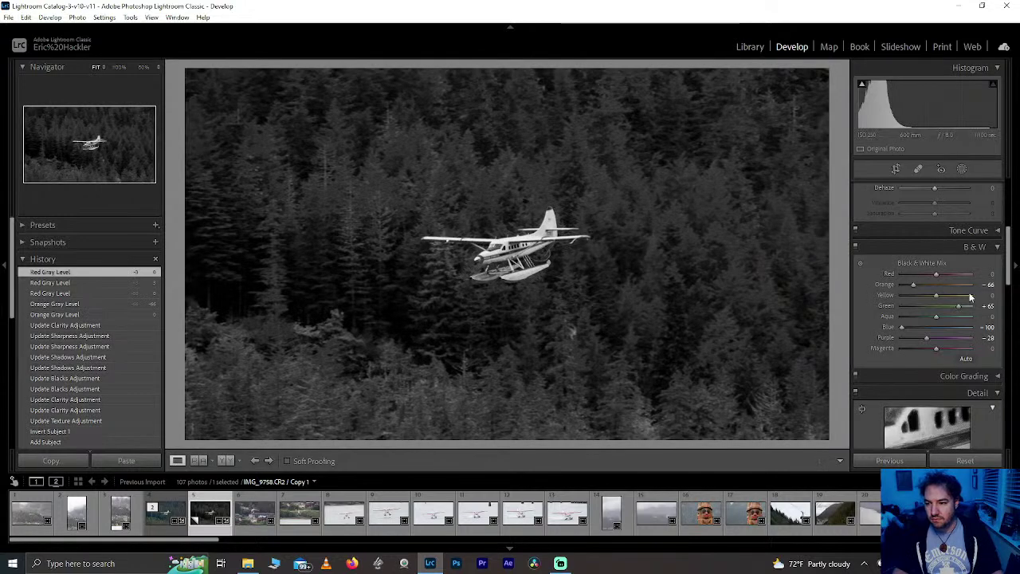
pyautogui.moveTo(935, 295); pyautogui.dragTo(956, 295)
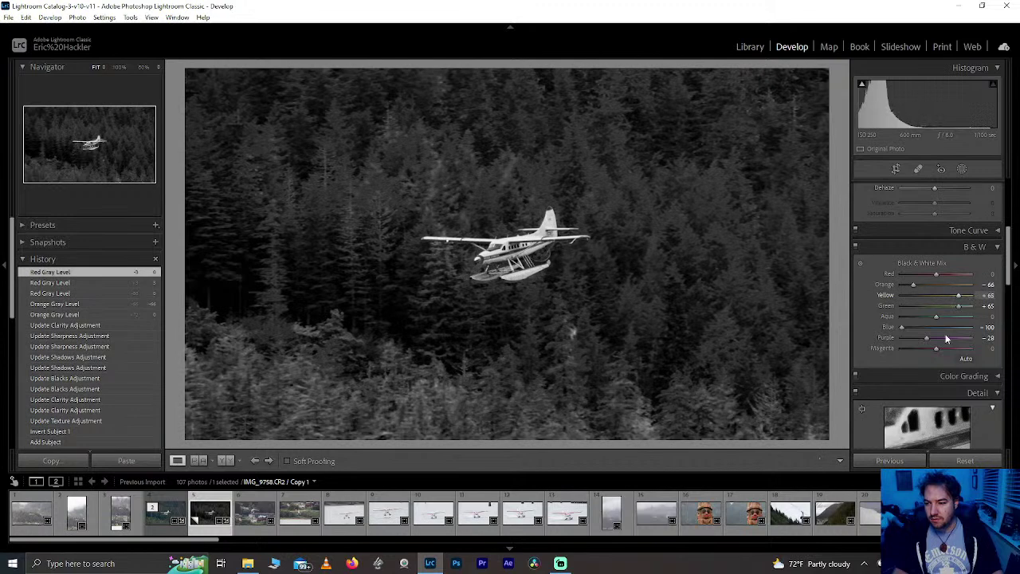
pyautogui.moveTo(937, 352); pyautogui.dragTo(998, 341)
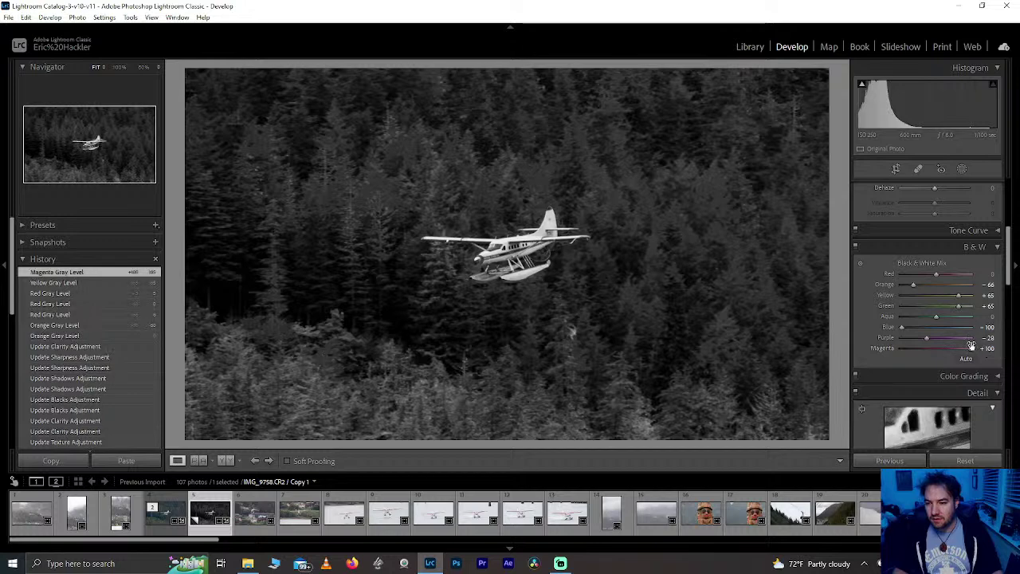
pyautogui.moveTo(925, 340)
pyautogui.mouseDown()
pyautogui.moveTo(900, 338)
pyautogui.moveTo(910, 338)
pyautogui.mouseUp()
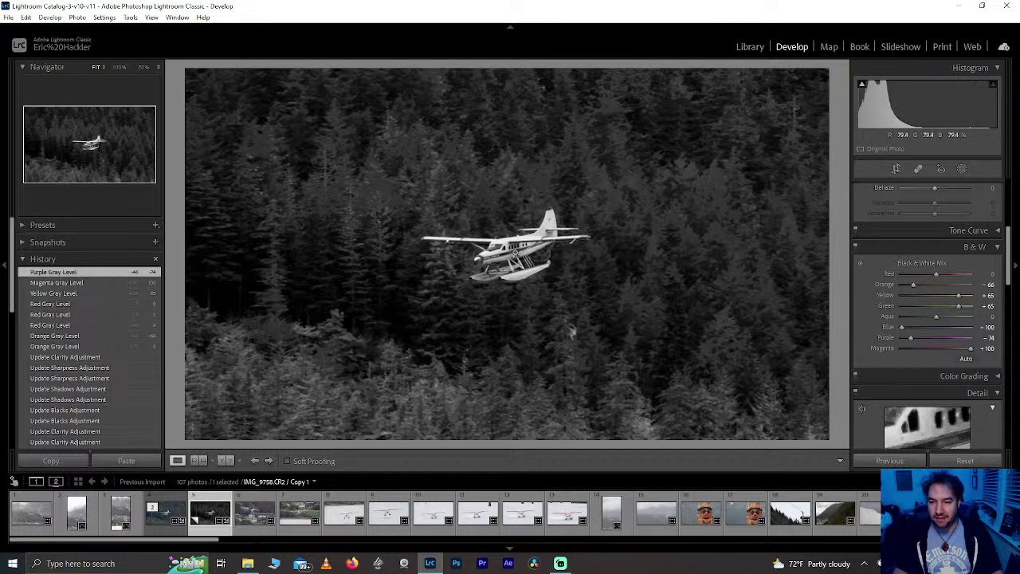
# Step: Select the colour original and raise Red saturation to +82, leaving Blue at zero
pyautogui.click(164, 529)
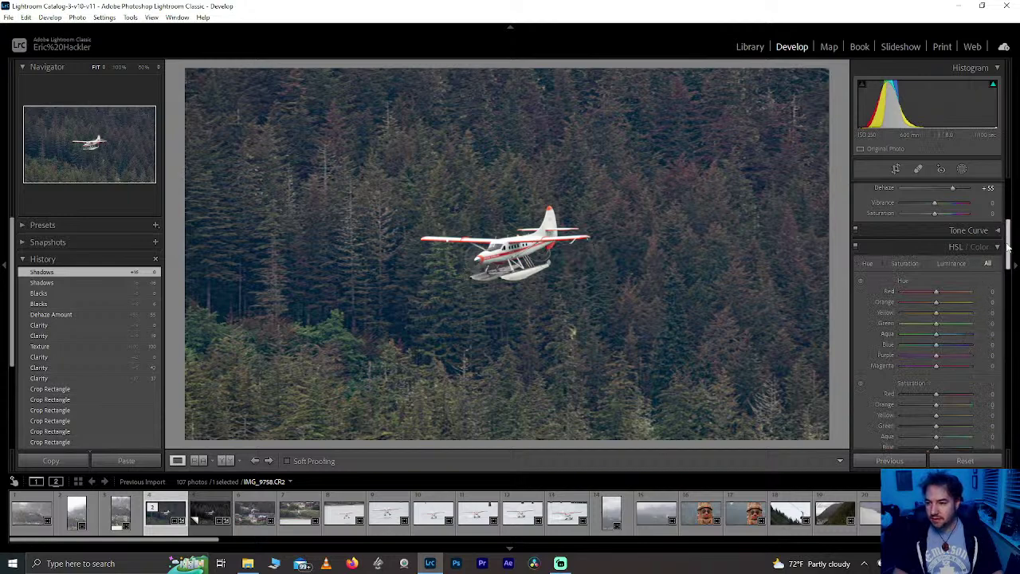
pyautogui.scroll(-5, 994, 283)
pyautogui.scroll(2, 994, 283)
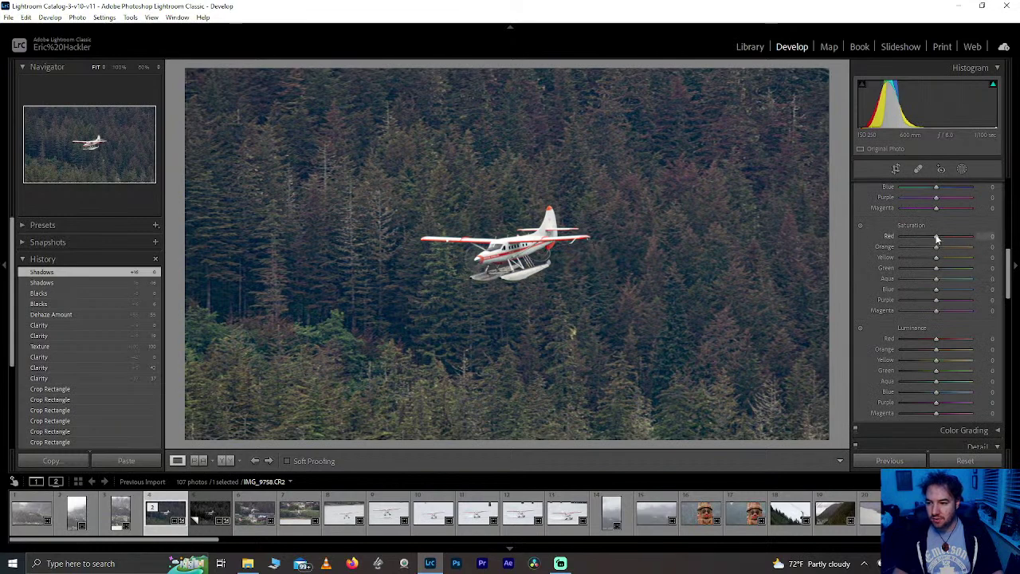
pyautogui.moveTo(938, 237); pyautogui.dragTo(965, 237)
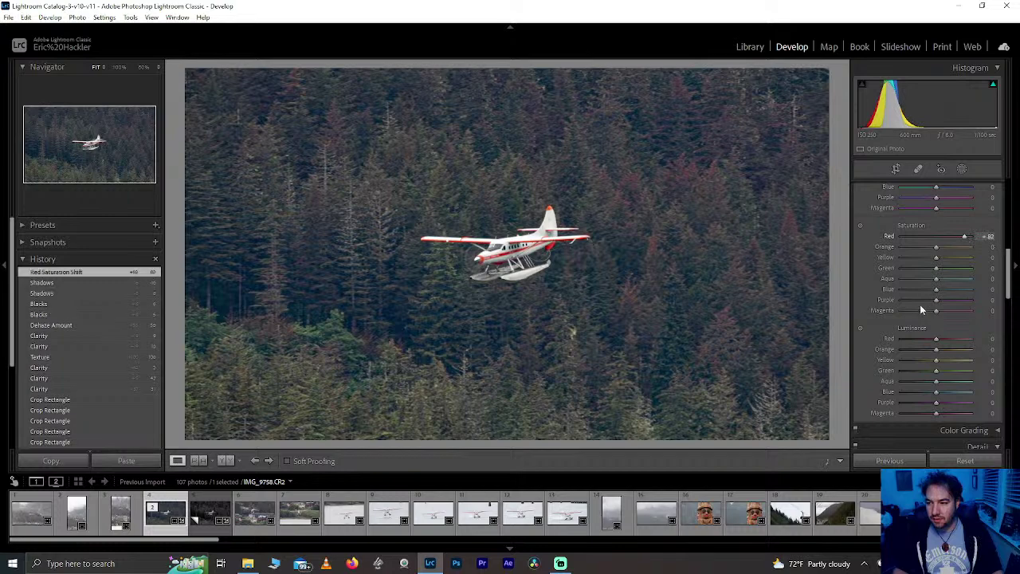
pyautogui.moveTo(935, 290); pyautogui.dragTo(909, 286)
pyautogui.click(936, 285)
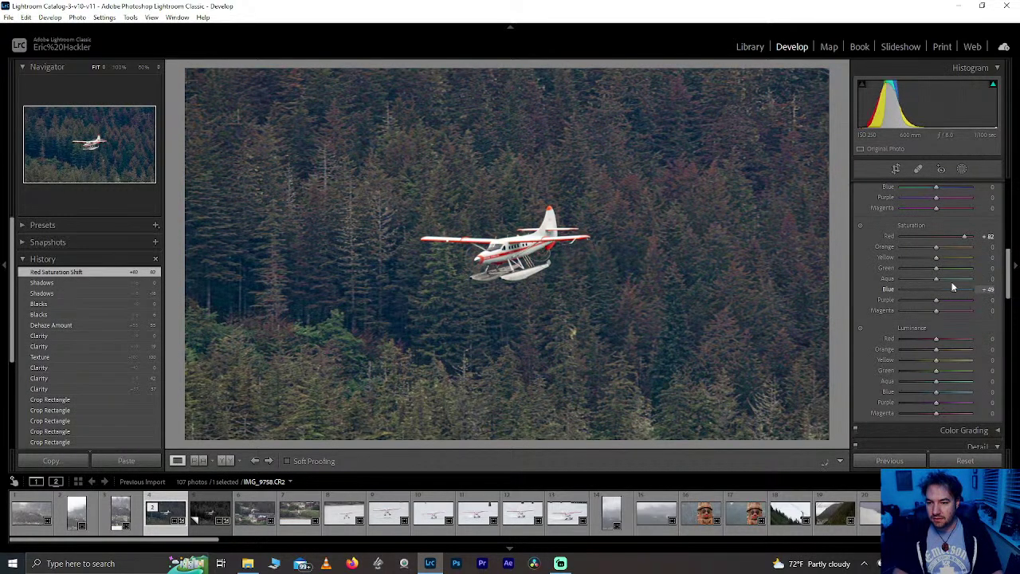
pyautogui.click(937, 289)
pyautogui.click(938, 290)
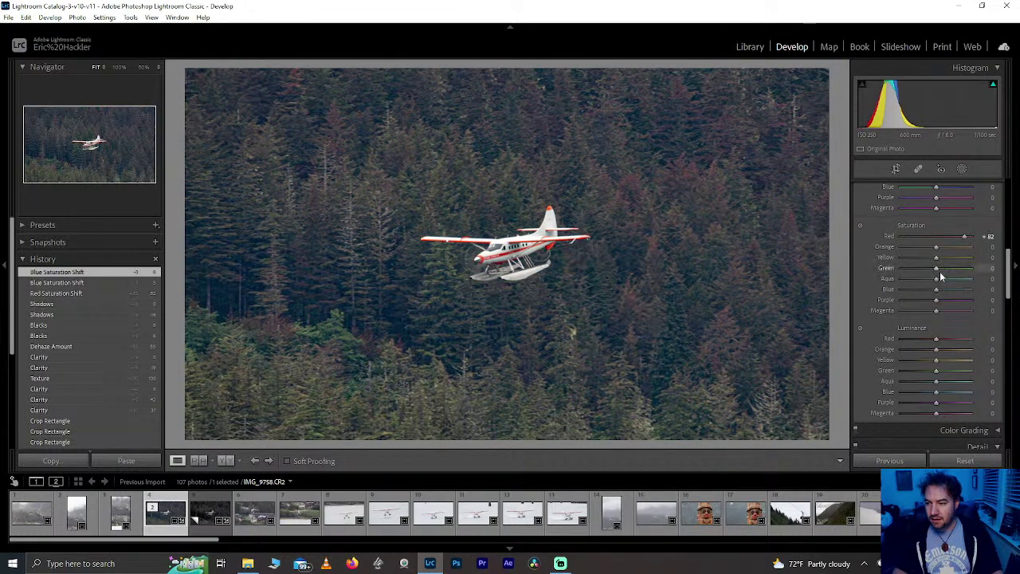
# Step: Set saturation to Green +54, Yellow +100, Magenta +51, Blue +37 and Aqua +65
pyautogui.moveTo(972, 268)
pyautogui.mouseDown()
pyautogui.moveTo(1006, 277)
pyautogui.moveTo(959, 271)
pyautogui.mouseUp()
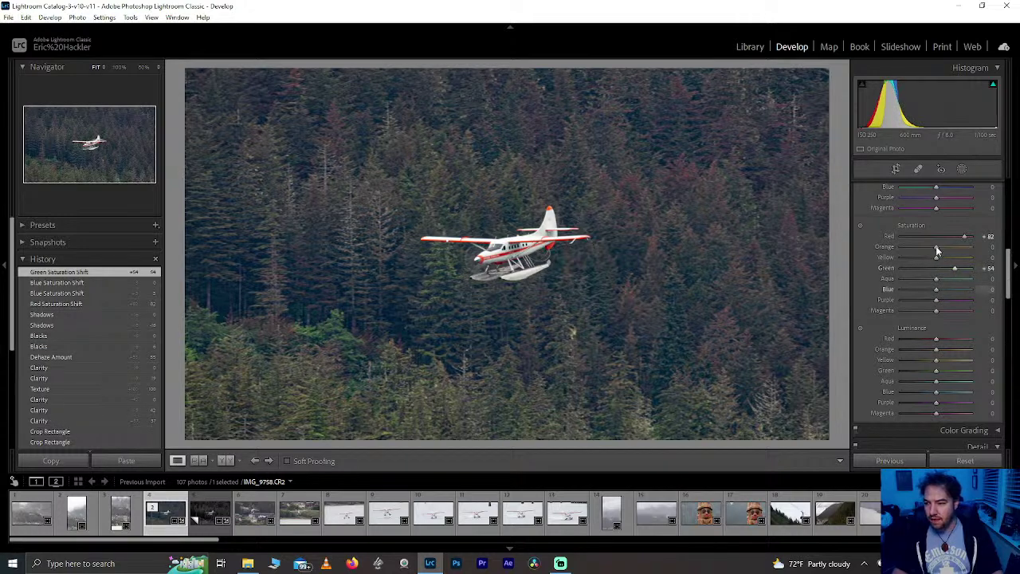
pyautogui.moveTo(937, 251); pyautogui.dragTo(996, 263)
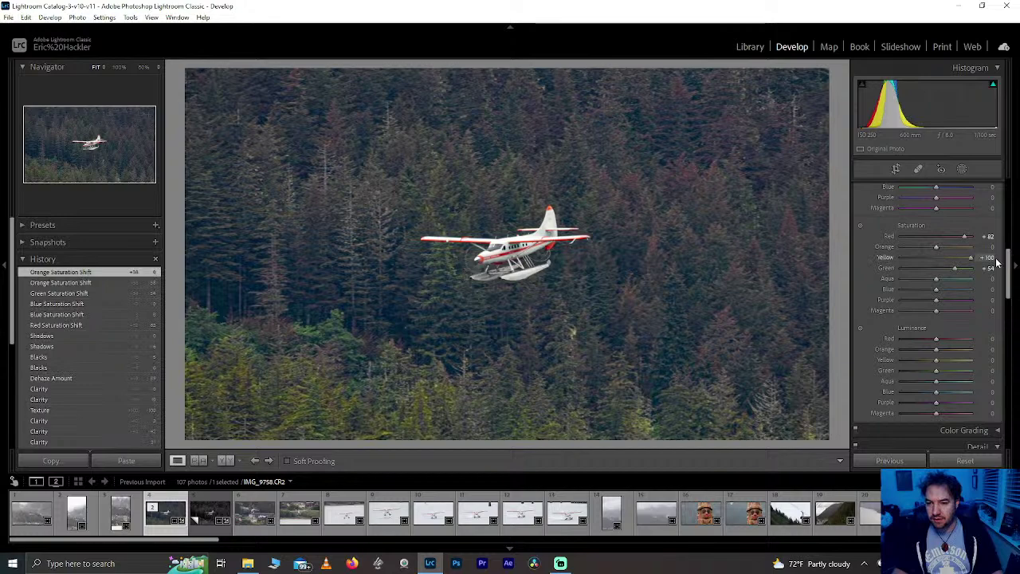
pyautogui.click(966, 255)
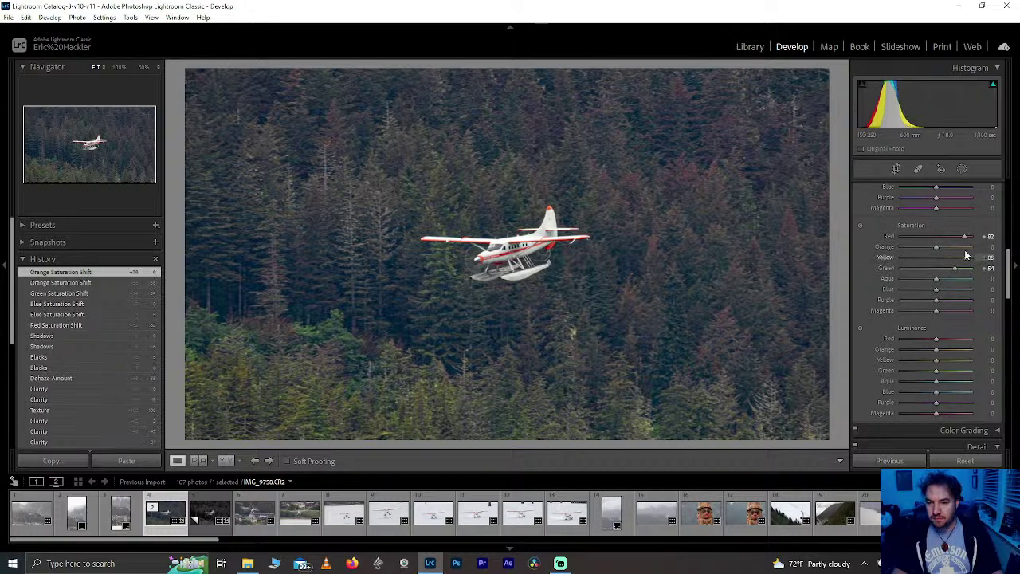
pyautogui.moveTo(966, 255)
pyautogui.mouseDown()
pyautogui.moveTo(960, 263)
pyautogui.moveTo(974, 260)
pyautogui.mouseUp()
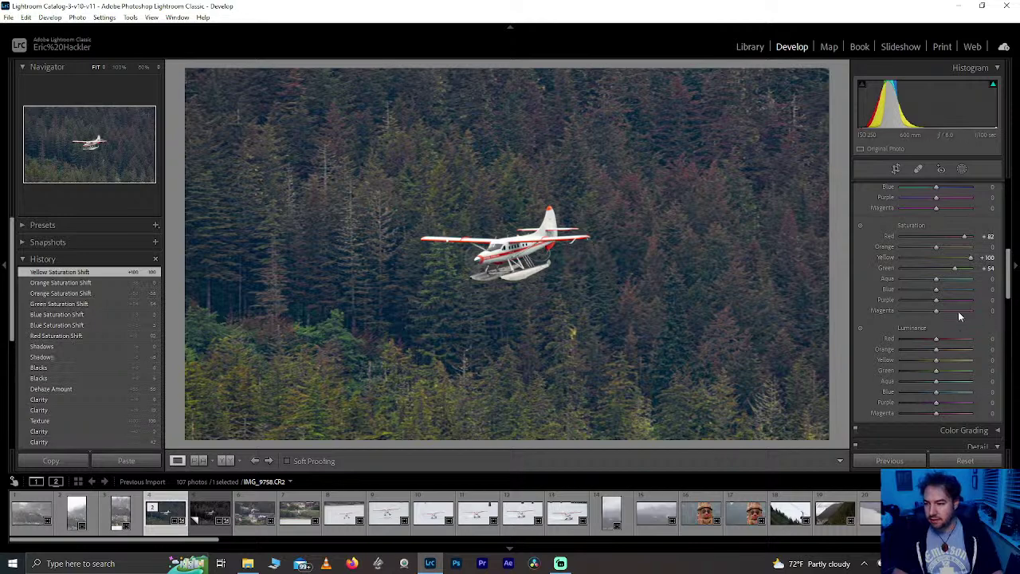
pyautogui.moveTo(935, 310); pyautogui.dragTo(967, 301)
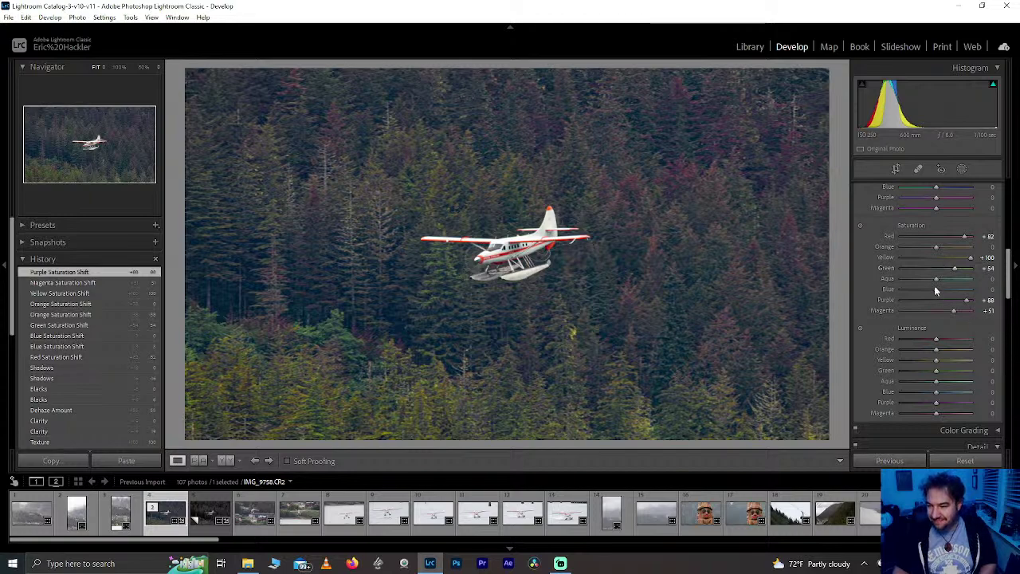
pyautogui.moveTo(935, 287); pyautogui.dragTo(947, 295)
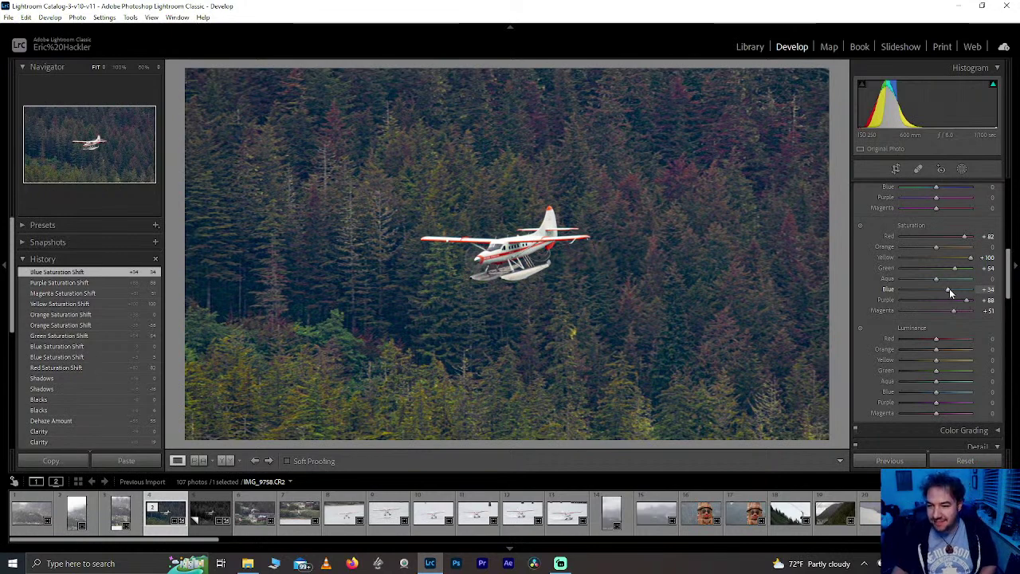
pyautogui.moveTo(949, 290); pyautogui.dragTo(950, 292)
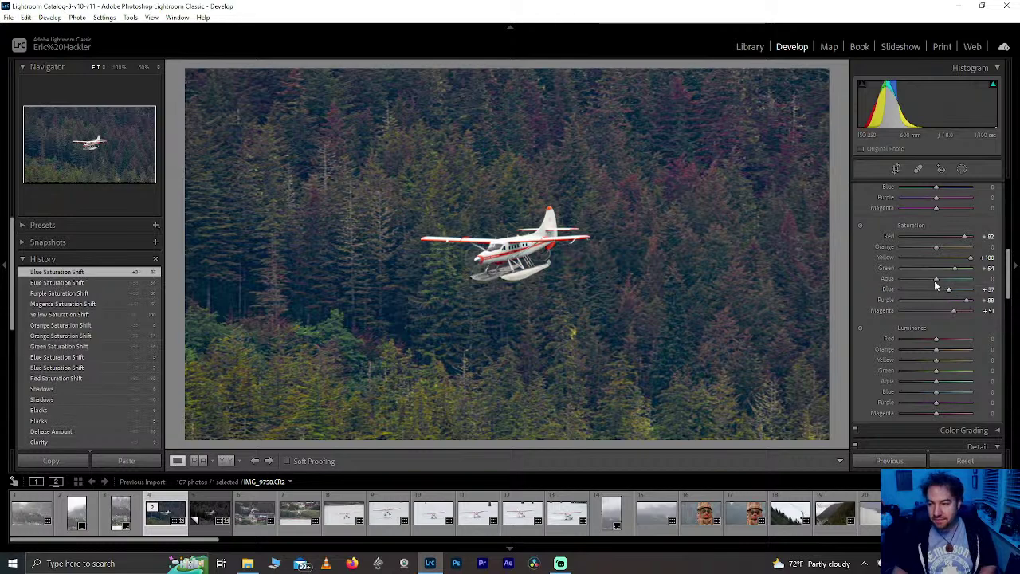
pyautogui.moveTo(934, 279); pyautogui.dragTo(962, 283)
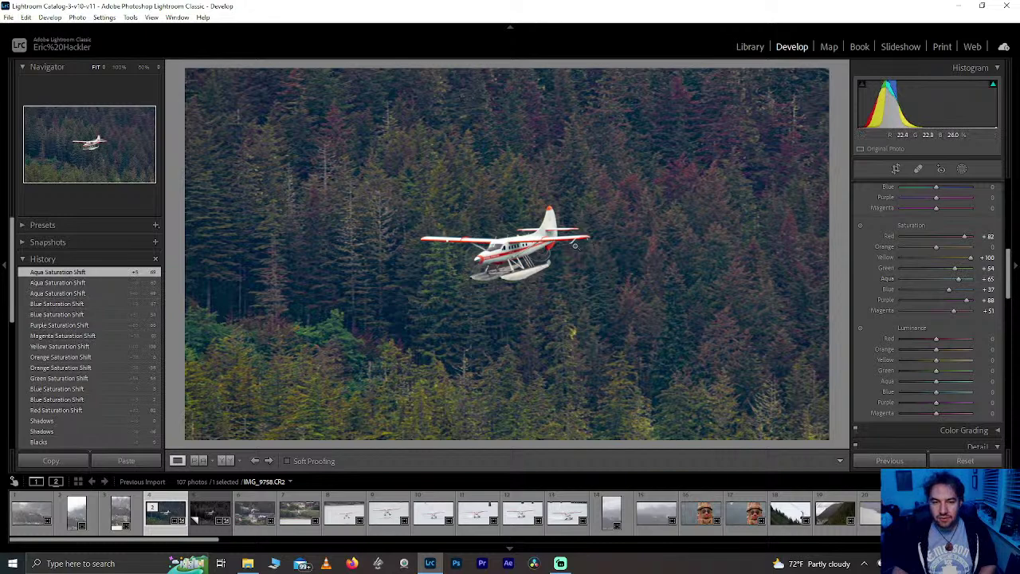
# Step: Try lifting Shadows and raising Whites to +27, then reset both to 0
pyautogui.scroll(2, 1006, 263)
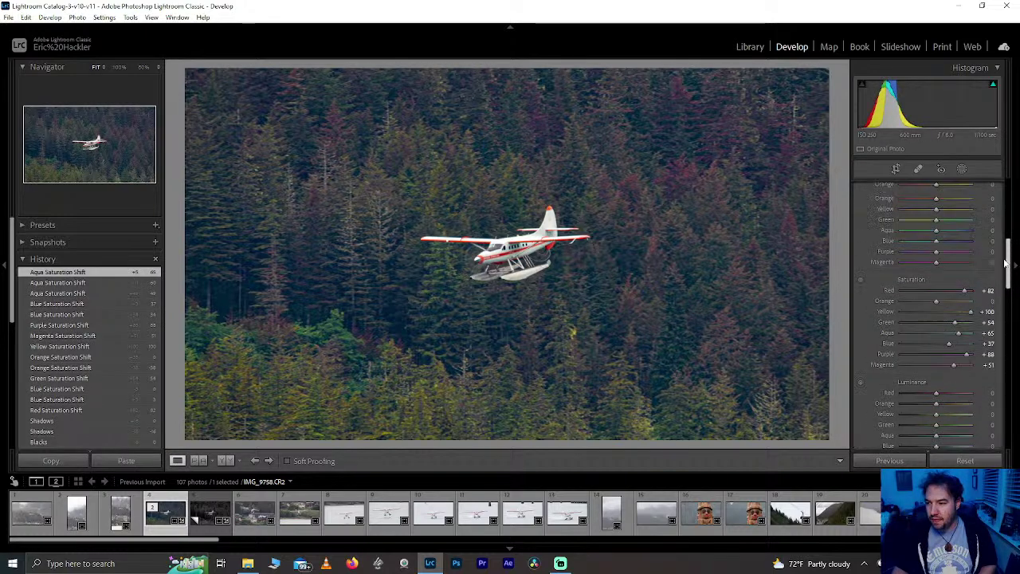
pyautogui.scroll(5, 1006, 263)
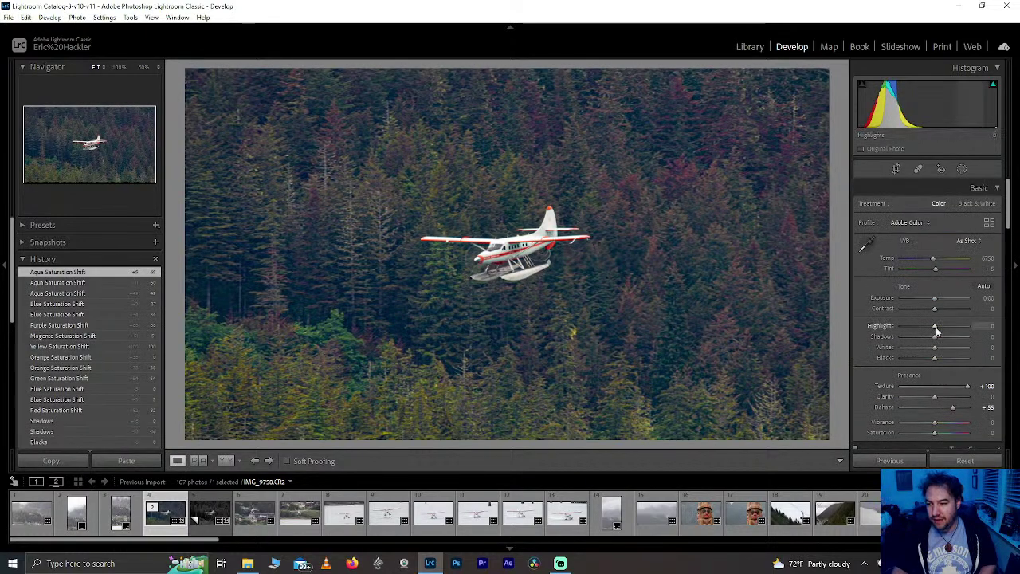
pyautogui.moveTo(934, 336); pyautogui.dragTo(994, 337)
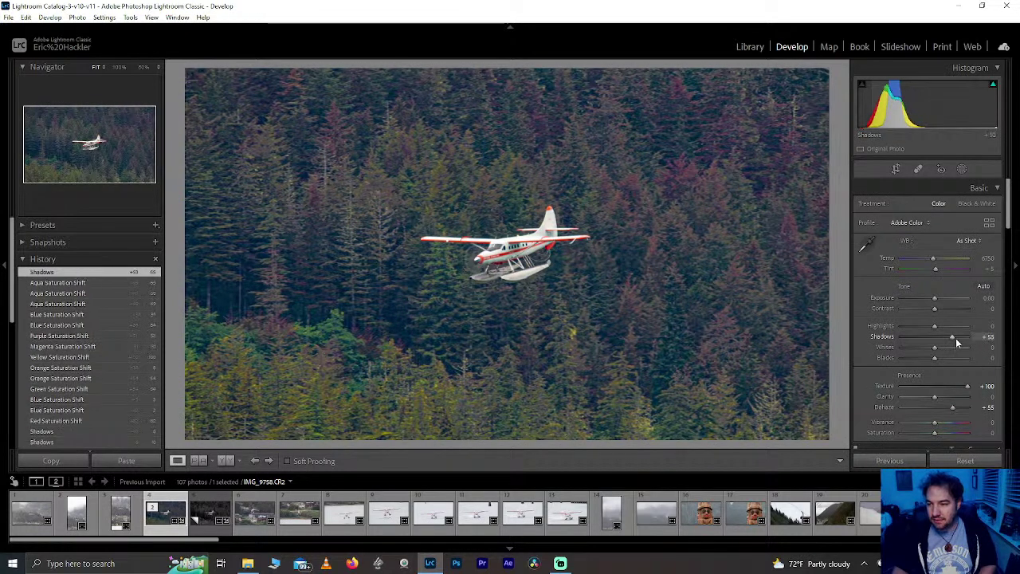
pyautogui.doubleClick(955, 337)
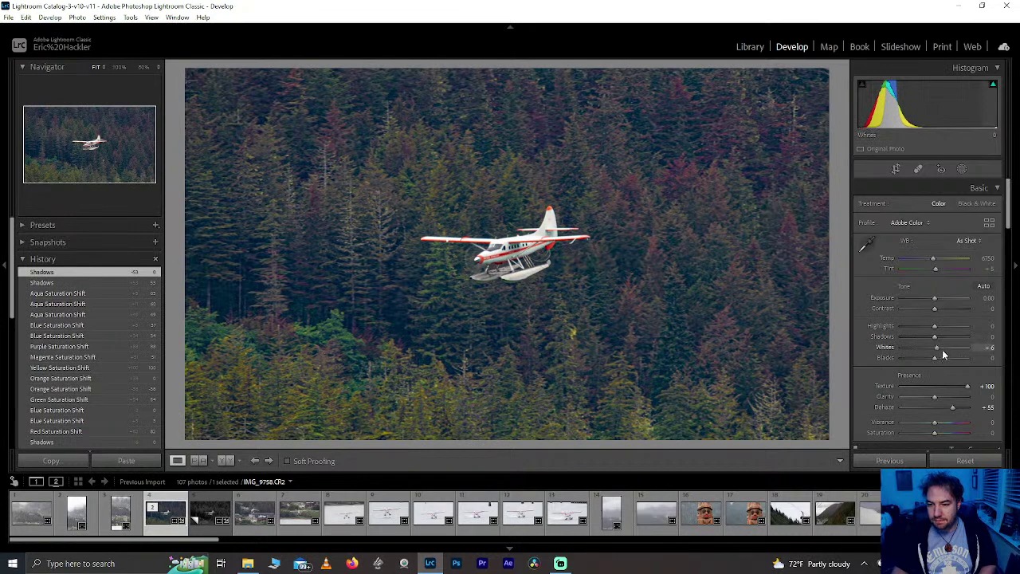
pyautogui.moveTo(942, 349); pyautogui.dragTo(945, 349)
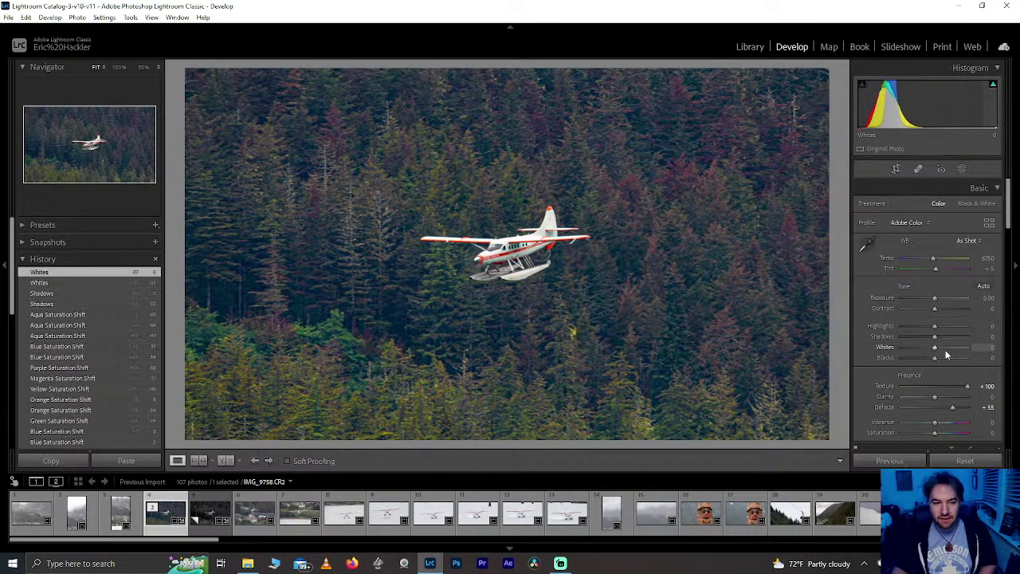
pyautogui.doubleClick(945, 350)
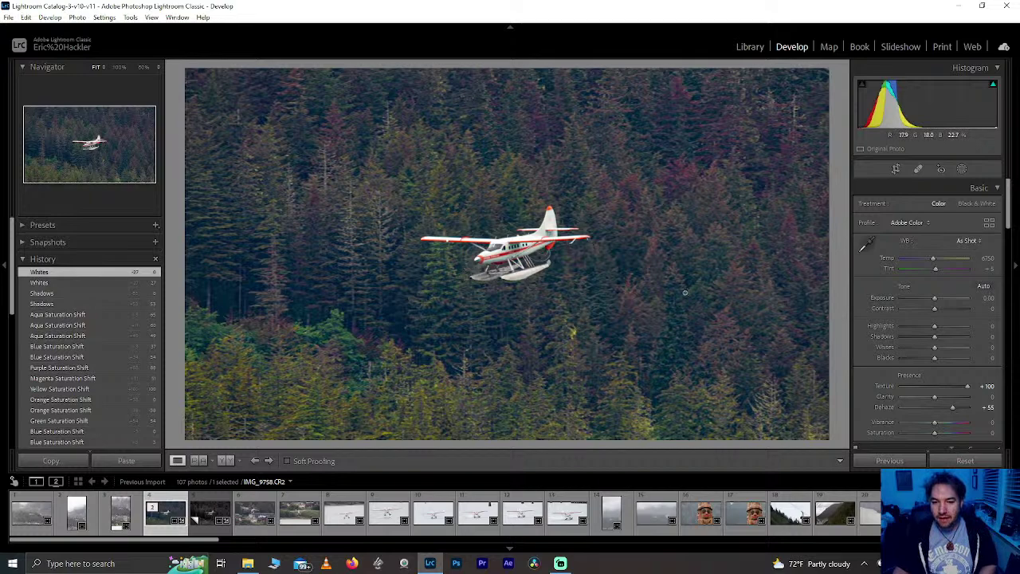
# Step: Shift the Yellow hue to −85
pyautogui.scroll(-10, 1008, 203)
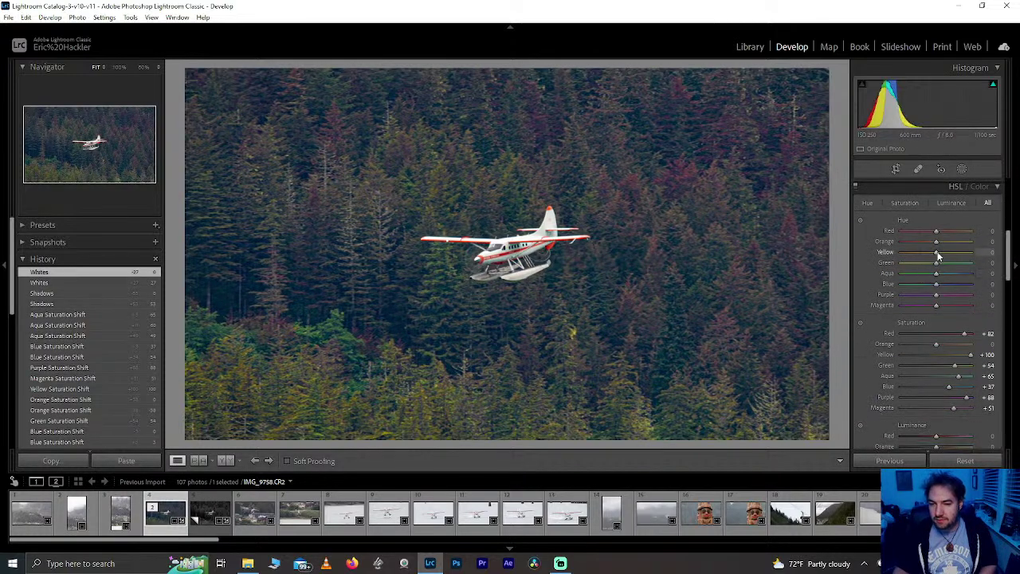
pyautogui.moveTo(948, 251); pyautogui.dragTo(911, 251)
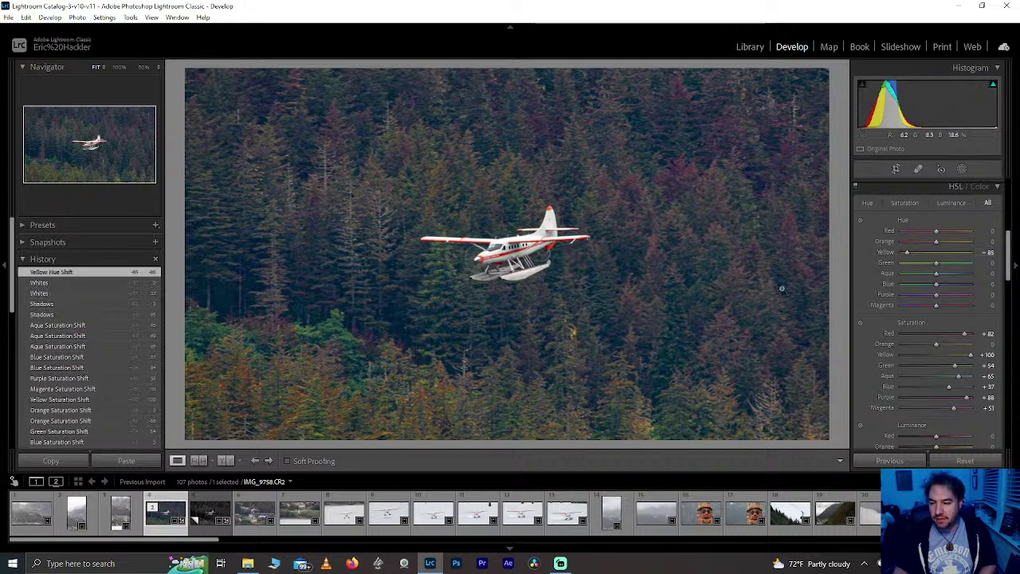
pyautogui.moveTo(1009, 250); pyautogui.dragTo(1007, 265)
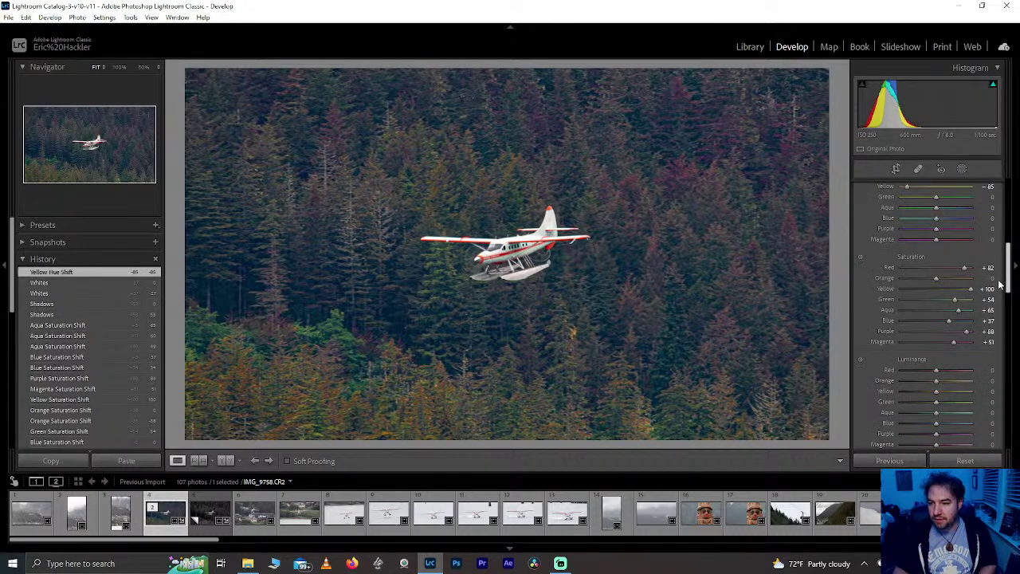
# Step: Set luminance to Purple +54, Red −54, Yellow +55, Green +77 and Blue +57
pyautogui.scroll(-2, 996, 295)
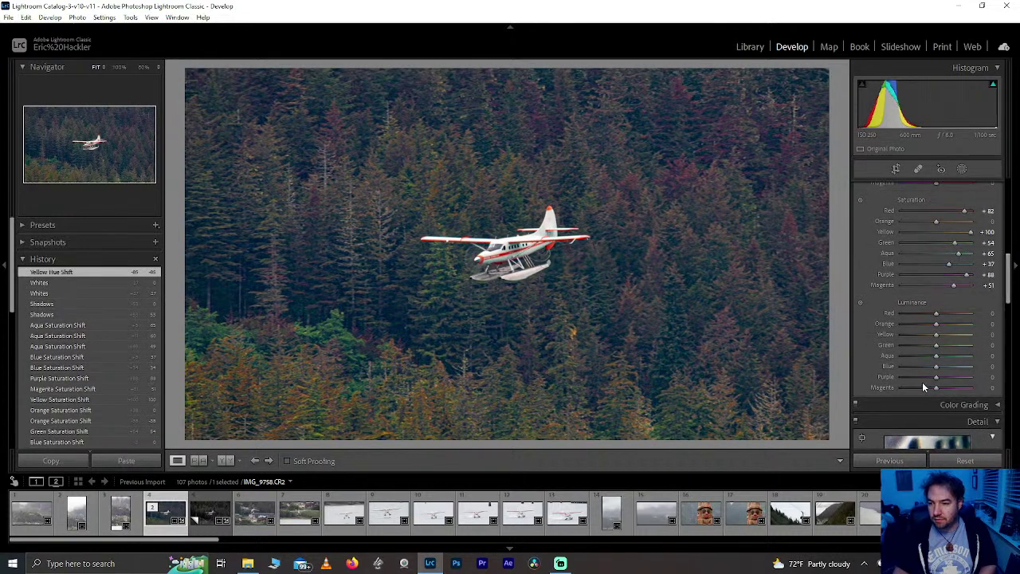
pyautogui.moveTo(976, 377)
pyautogui.mouseDown()
pyautogui.moveTo(862, 363)
pyautogui.moveTo(942, 359)
pyautogui.moveTo(945, 375)
pyautogui.moveTo(967, 380)
pyautogui.mouseUp()
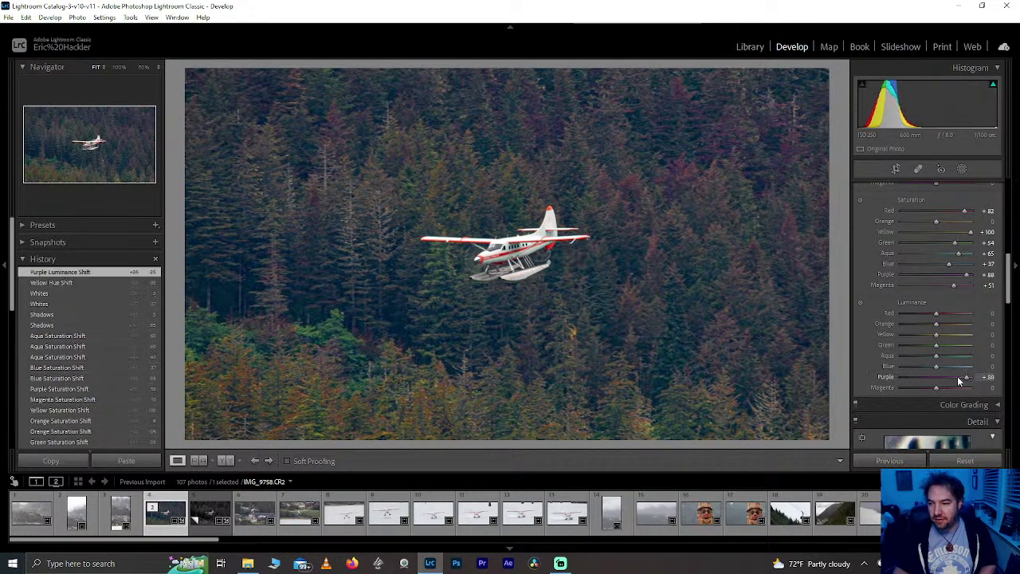
pyautogui.moveTo(958, 380); pyautogui.dragTo(956, 381)
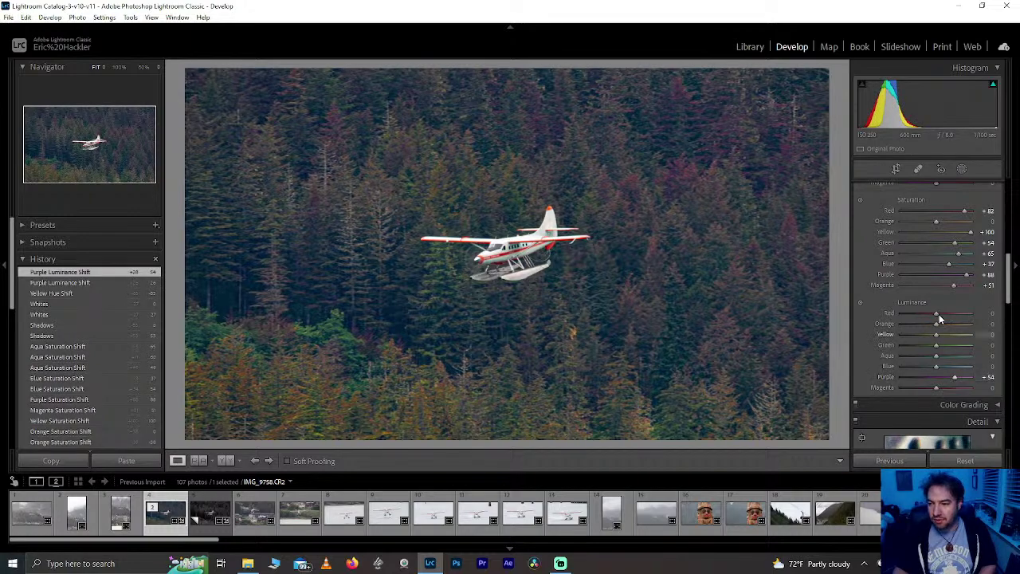
pyautogui.moveTo(957, 317); pyautogui.dragTo(916, 303)
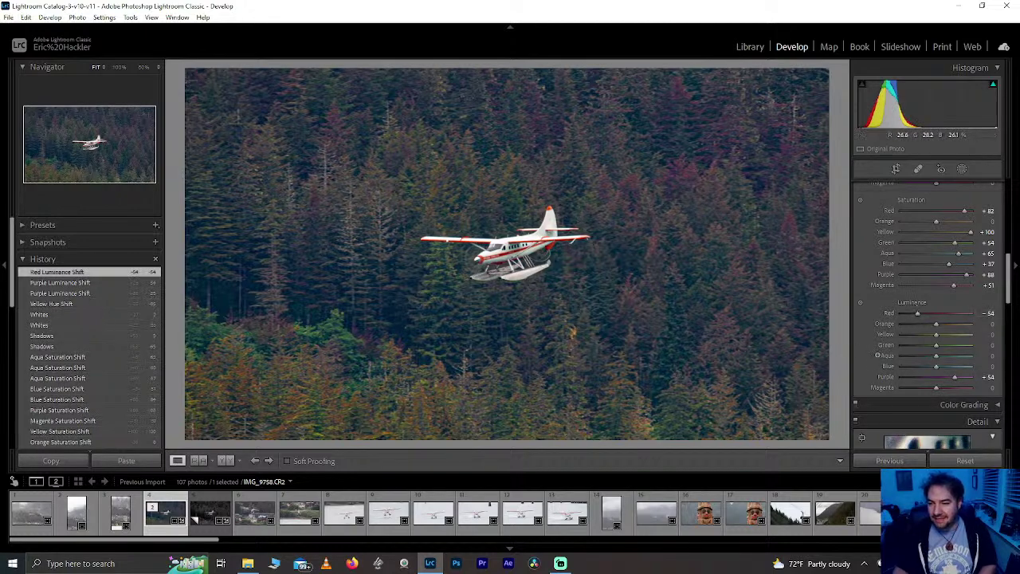
pyautogui.moveTo(938, 333); pyautogui.dragTo(979, 344)
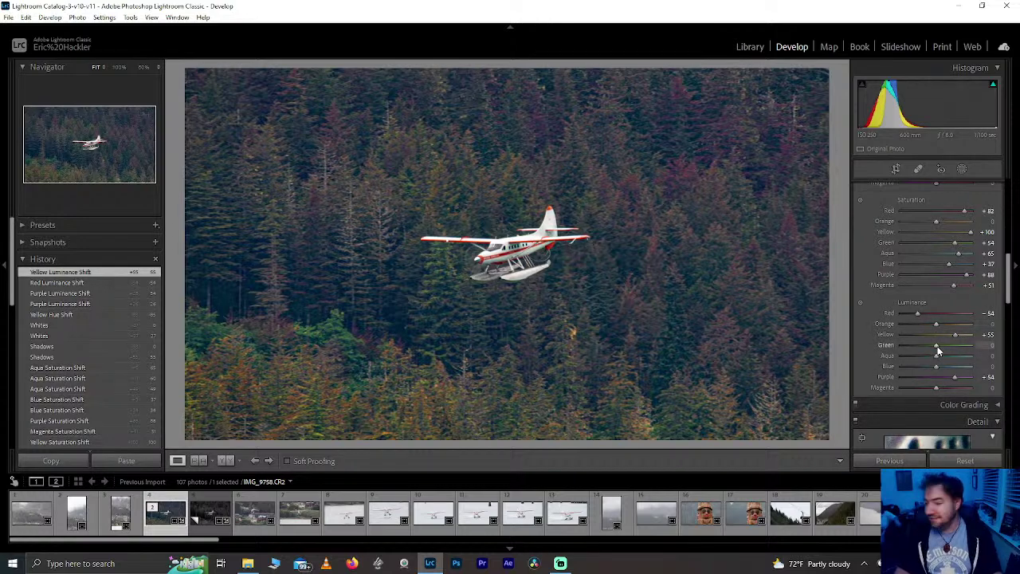
pyautogui.moveTo(938, 347); pyautogui.dragTo(968, 352)
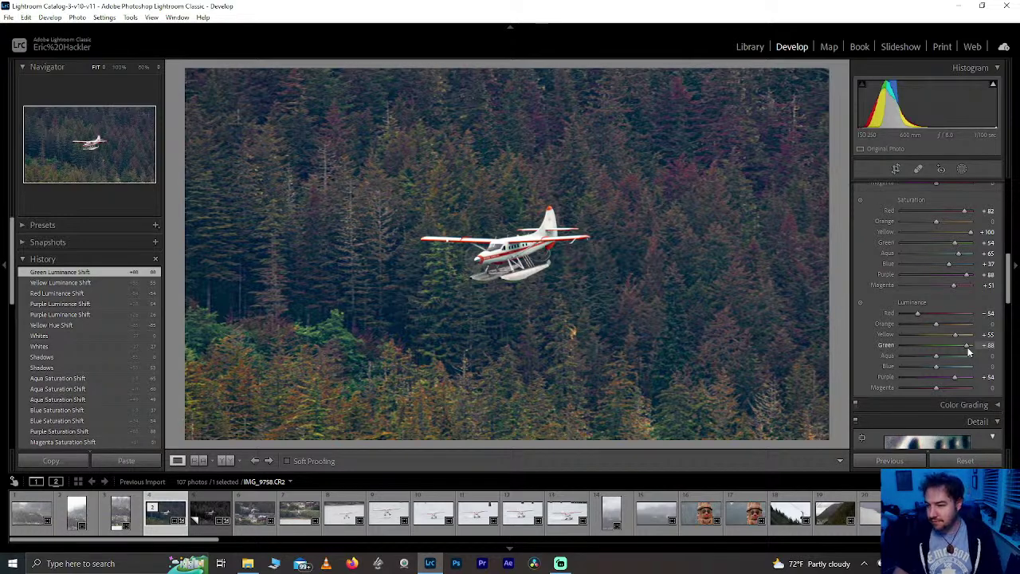
pyautogui.moveTo(969, 353); pyautogui.dragTo(964, 349)
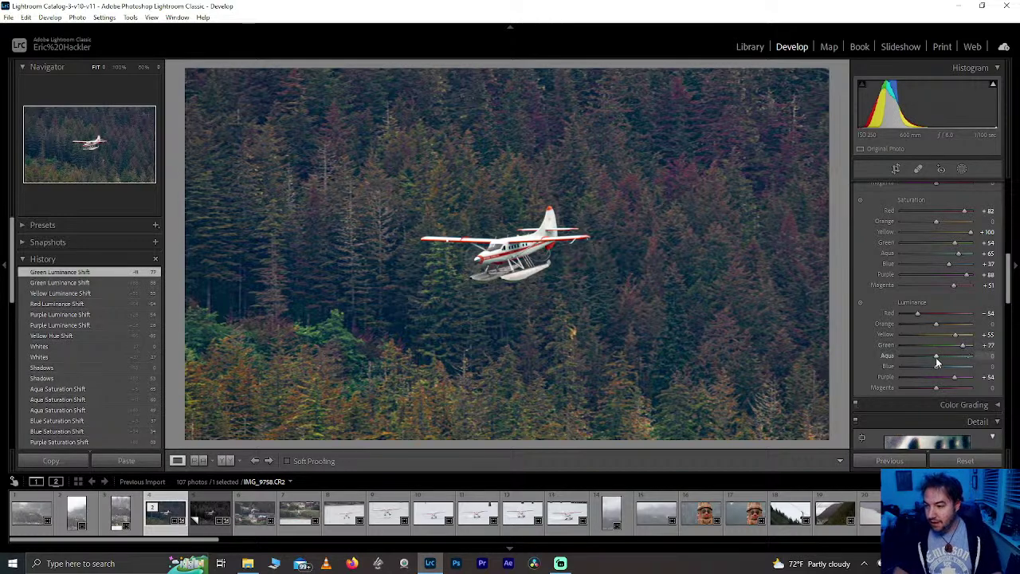
pyautogui.moveTo(937, 366); pyautogui.dragTo(956, 364)
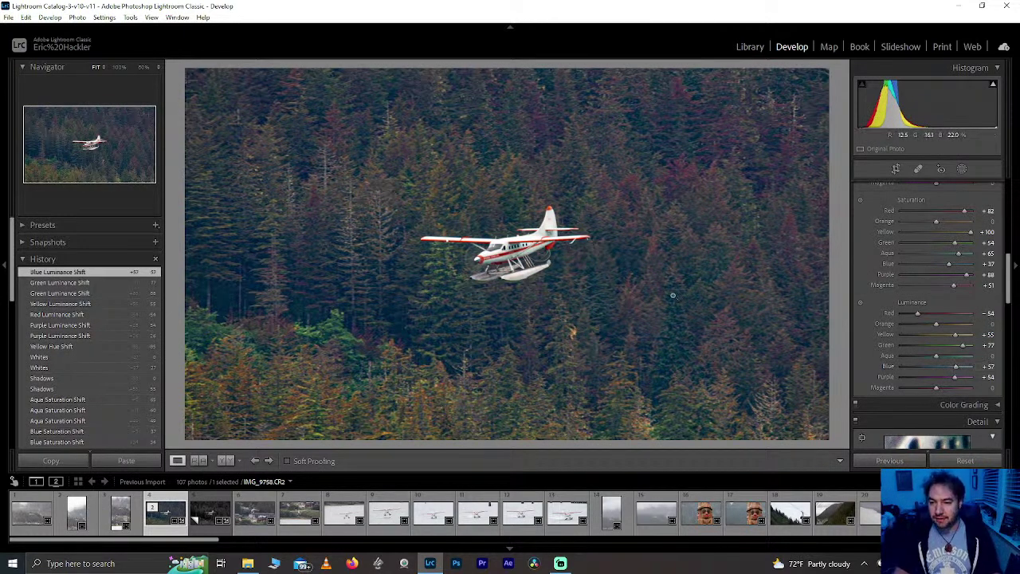
# Step: Try Highlights at -32 and reset it to 0, then lower the seaplane photo's Whites to -61
pyautogui.moveTo(1012, 305); pyautogui.dragTo(1011, 233)
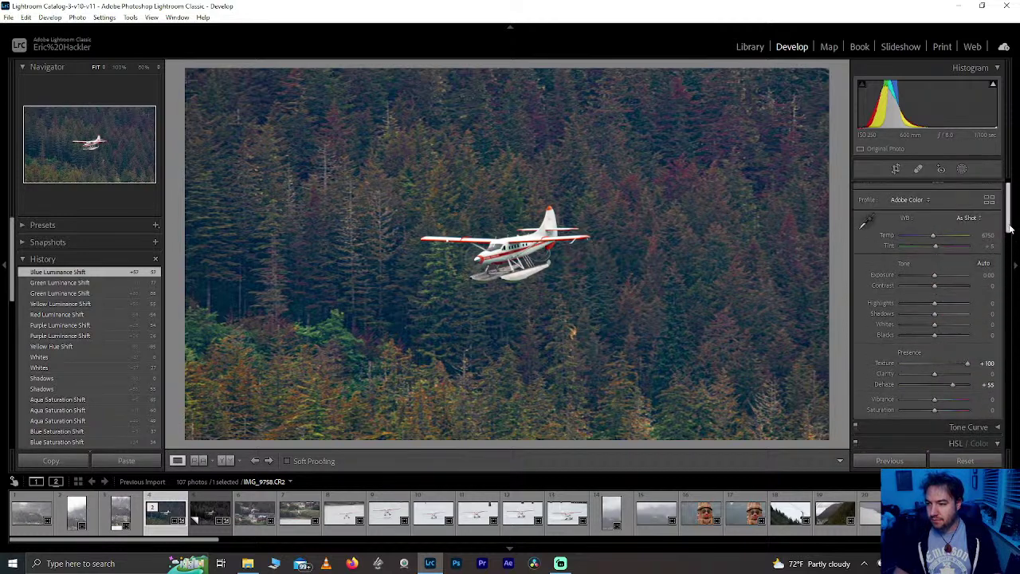
pyautogui.moveTo(934, 304); pyautogui.dragTo(925, 309)
pyautogui.doubleClick(923, 304)
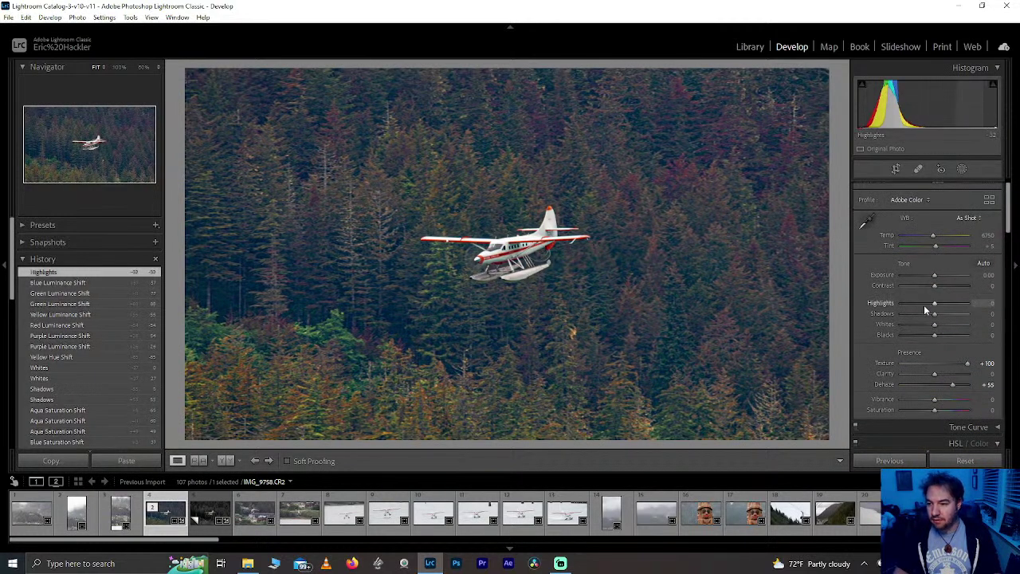
pyautogui.moveTo(934, 326); pyautogui.dragTo(914, 327)
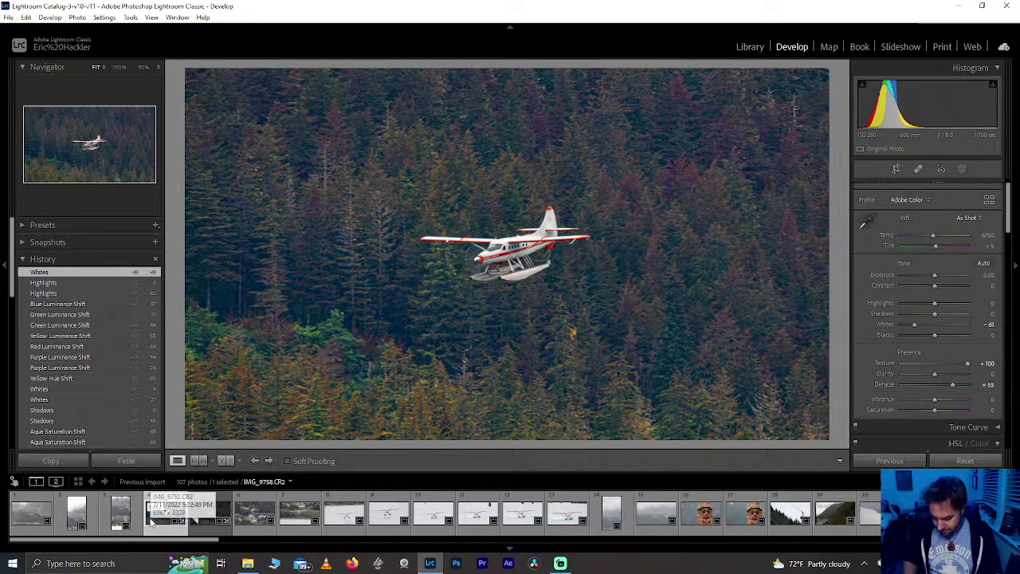
# Step: Rate the colour and monochrome seaplane versions one star each, then scroll the filmstrip onward
pyautogui.press('1')
pyautogui.press('Right')
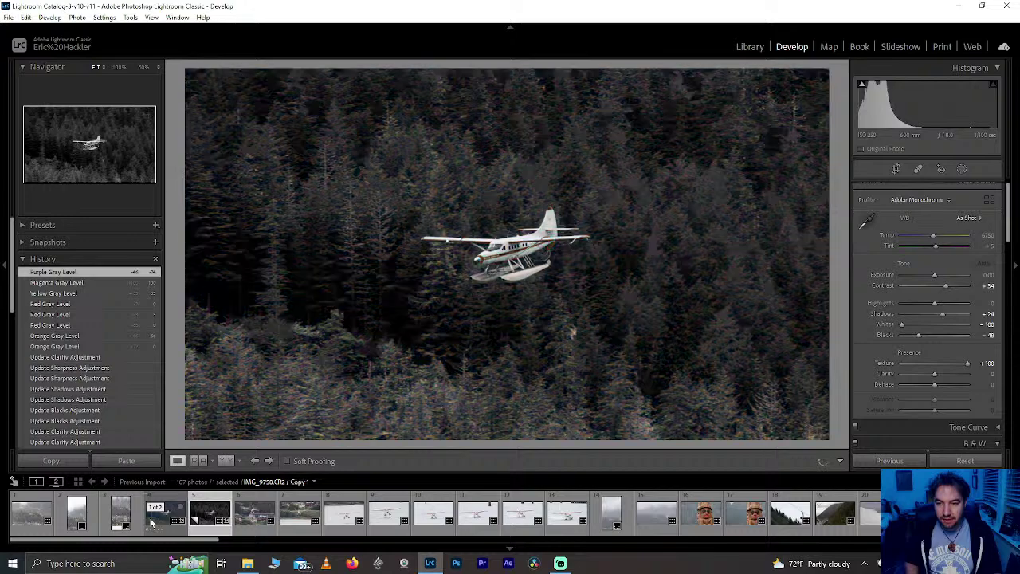
pyautogui.press('1')
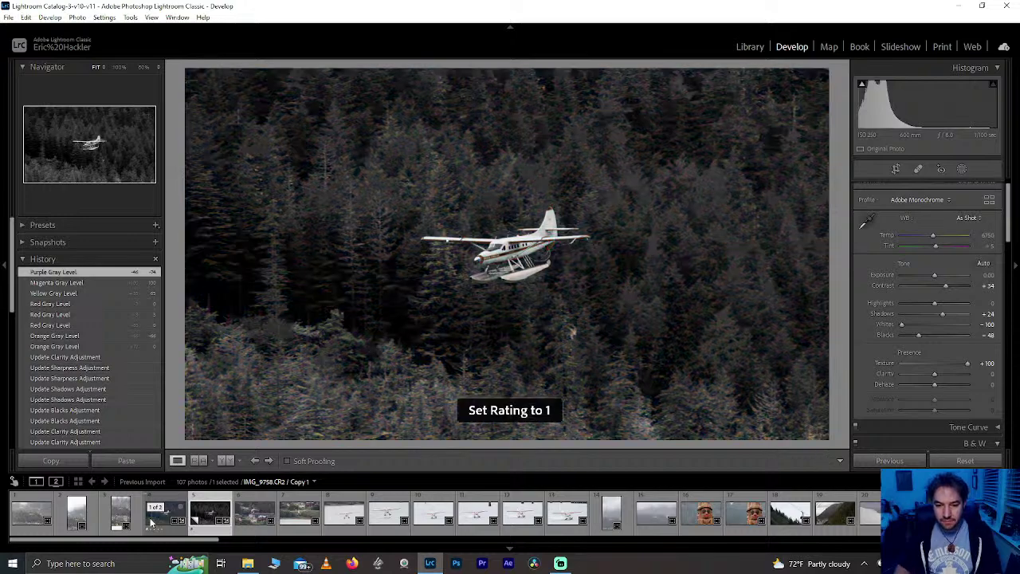
pyautogui.click(151, 522)
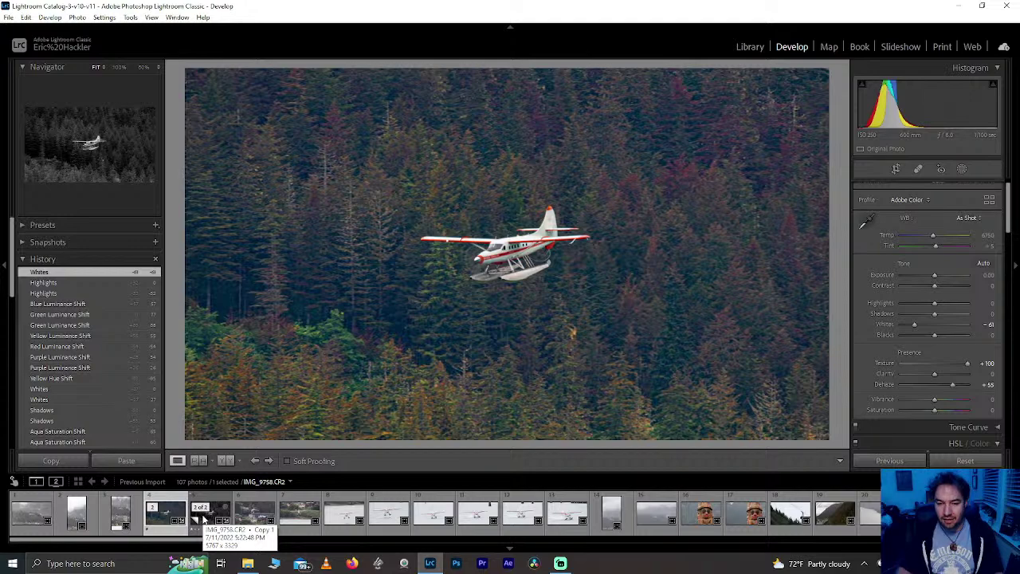
pyautogui.click(206, 522)
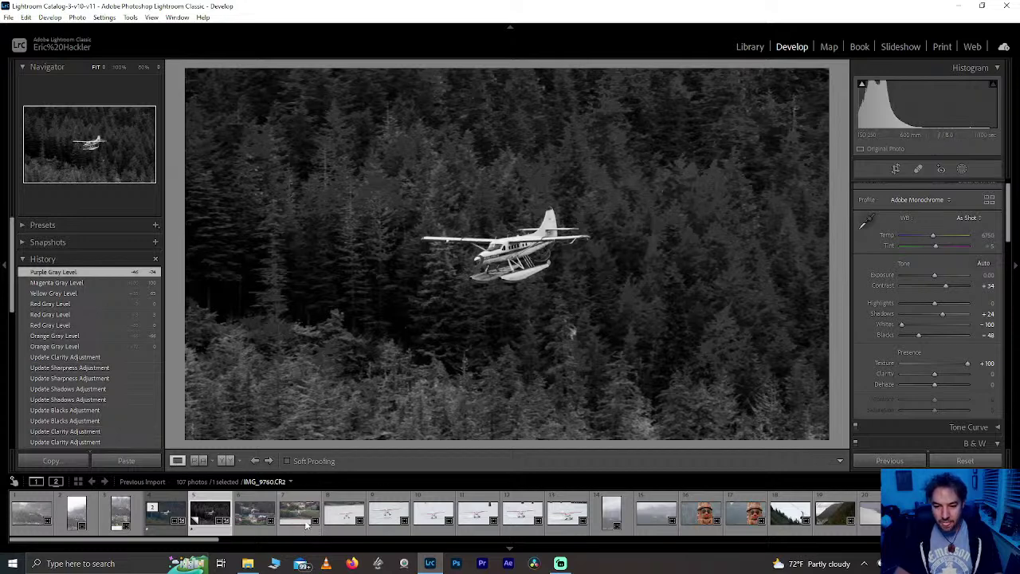
pyautogui.scroll(-10, 358, 521)
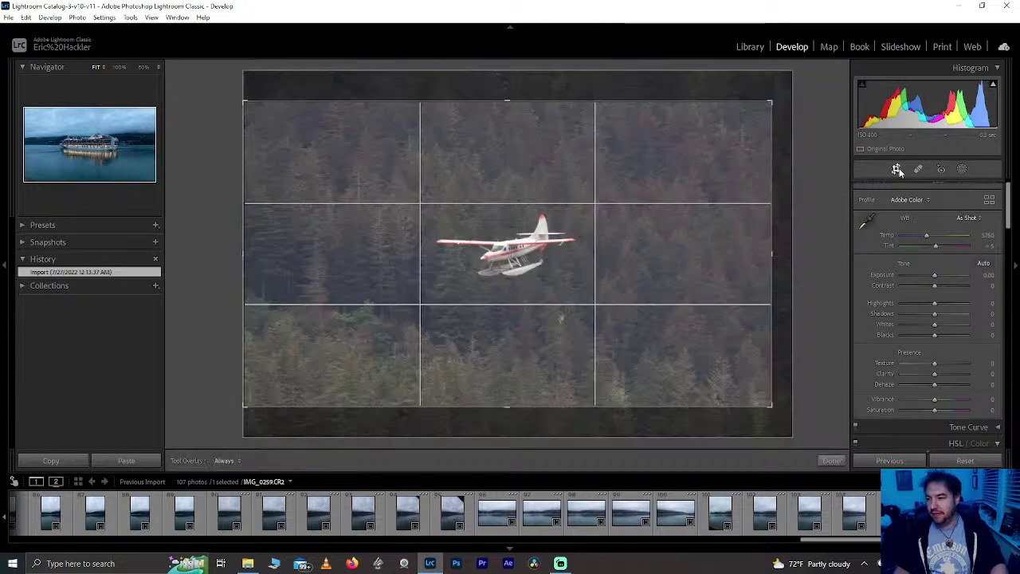
# Step: Crop IMG_0259.CR2 tighter around the cruise ship and raise Clarity to +56
pyautogui.click(897, 168)
pyautogui.moveTo(506, 405)
pyautogui.mouseDown()
pyautogui.moveTo(503, 360)
pyautogui.moveTo(495, 412)
pyautogui.moveTo(518, 392)
pyautogui.moveTo(512, 407)
pyautogui.mouseUp()
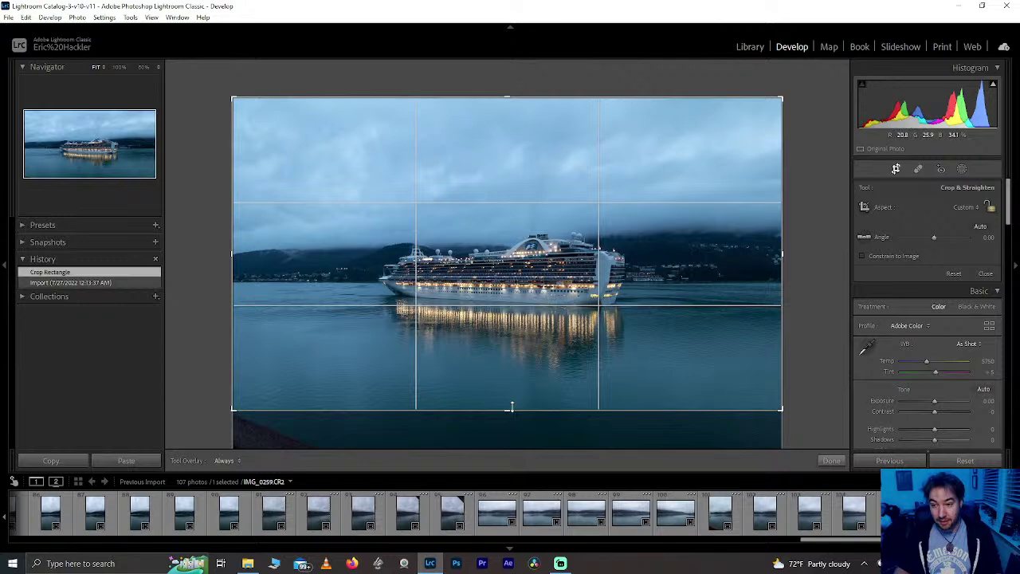
pyautogui.click(833, 461)
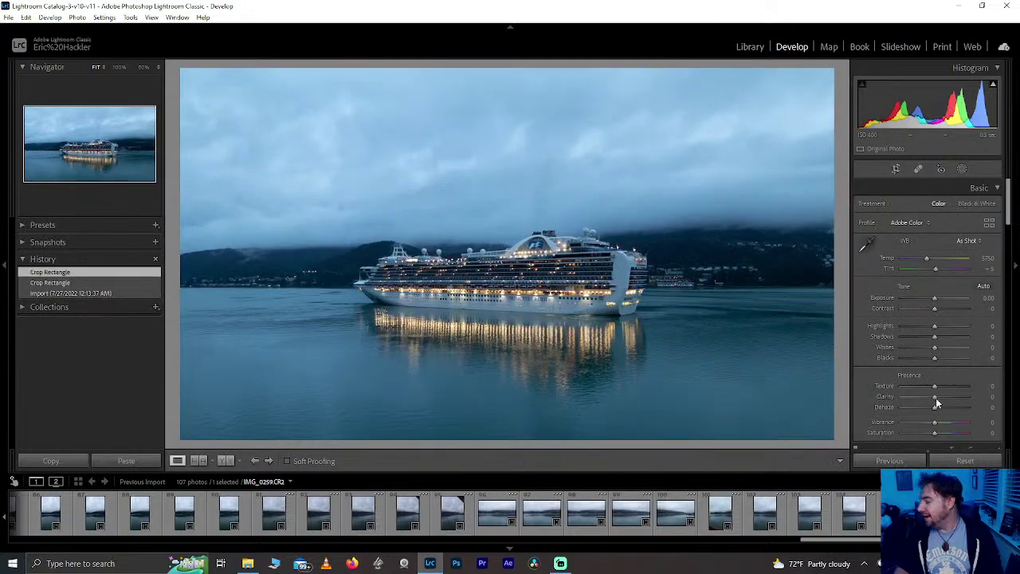
pyautogui.moveTo(939, 395); pyautogui.dragTo(954, 396)
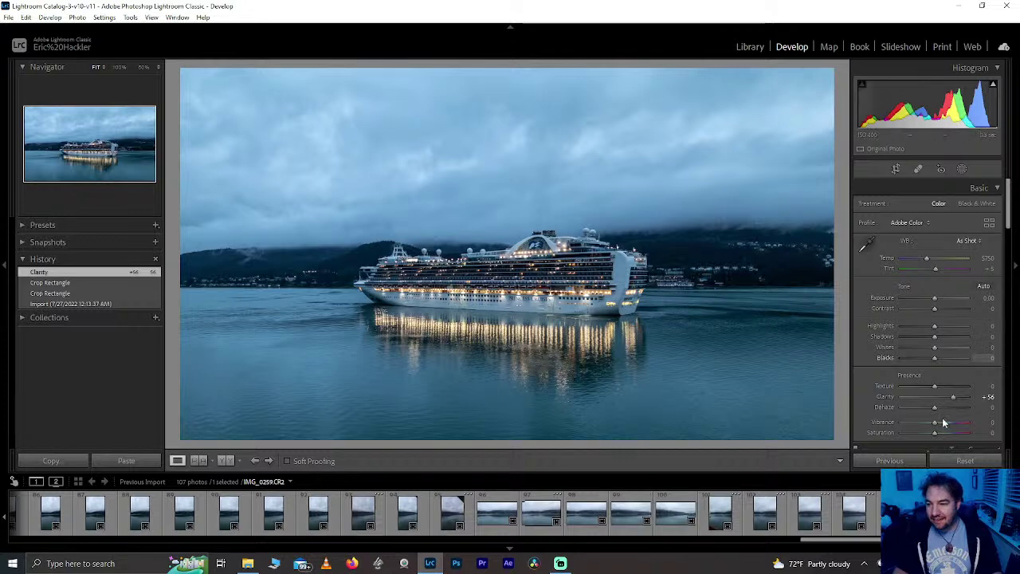
# Step: Set HSL saturation to Blue +43, Orange +62 and Yellow +43, checking the hull at 100%
pyautogui.moveTo(1007, 215); pyautogui.dragTo(1007, 278)
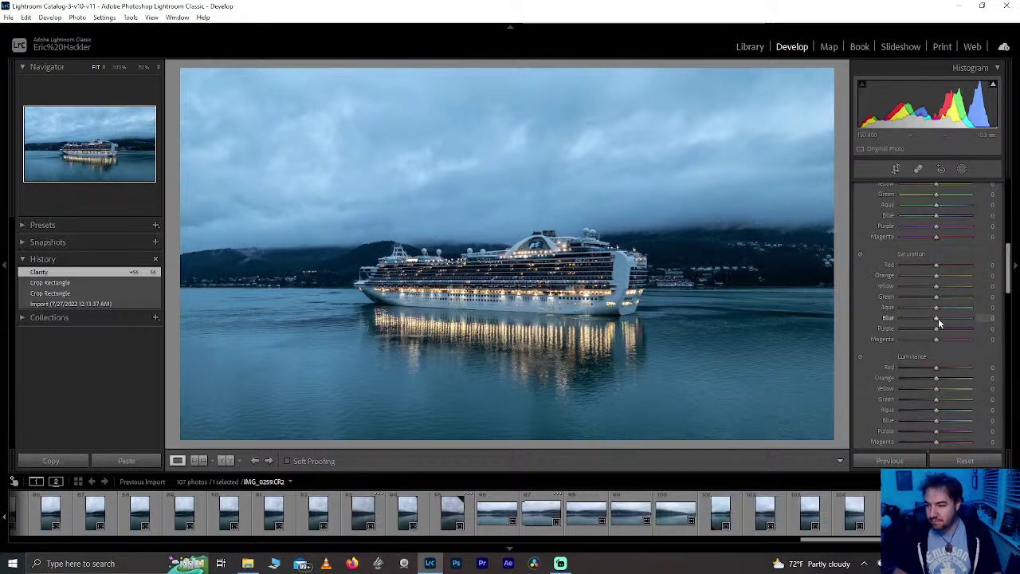
pyautogui.moveTo(938, 320)
pyautogui.mouseDown()
pyautogui.moveTo(969, 318)
pyautogui.moveTo(948, 322)
pyautogui.mouseUp()
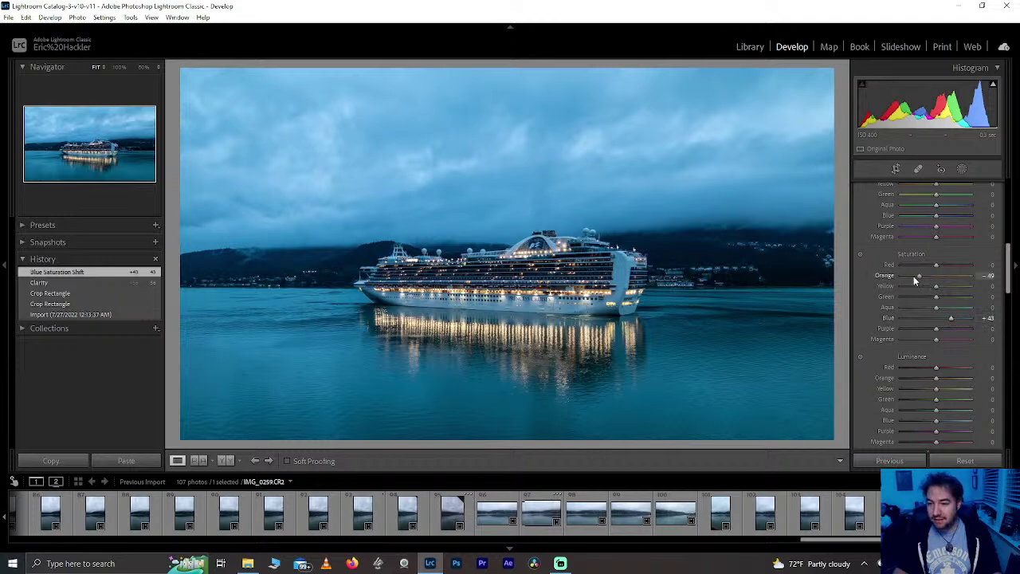
pyautogui.moveTo(914, 279); pyautogui.dragTo(954, 295)
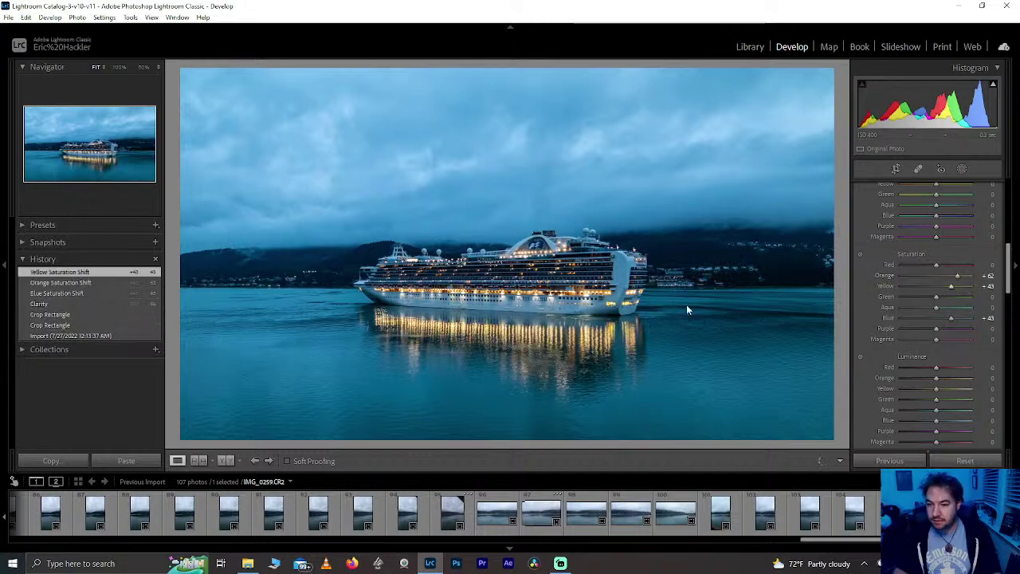
pyautogui.click(529, 297)
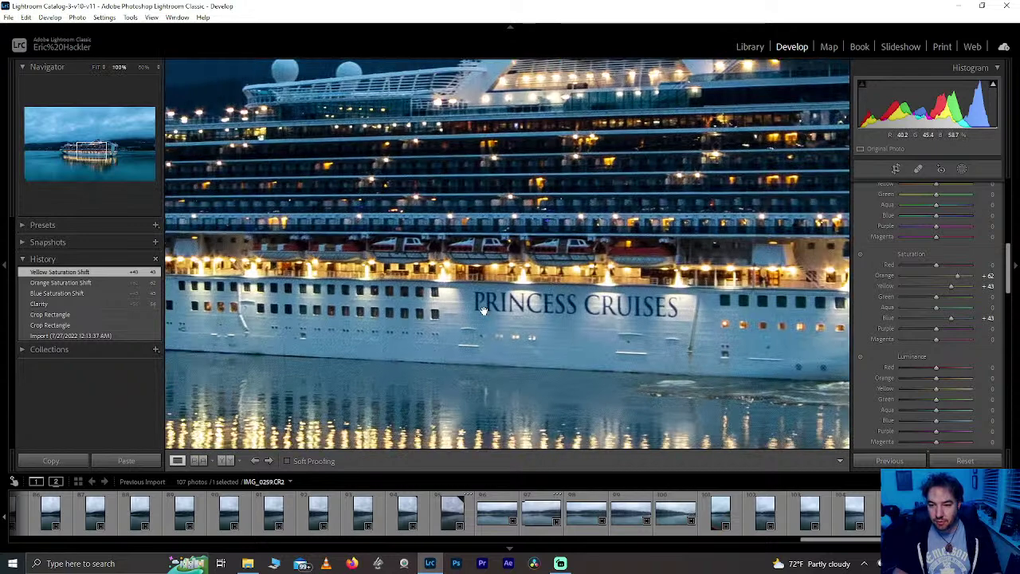
pyautogui.click(483, 309)
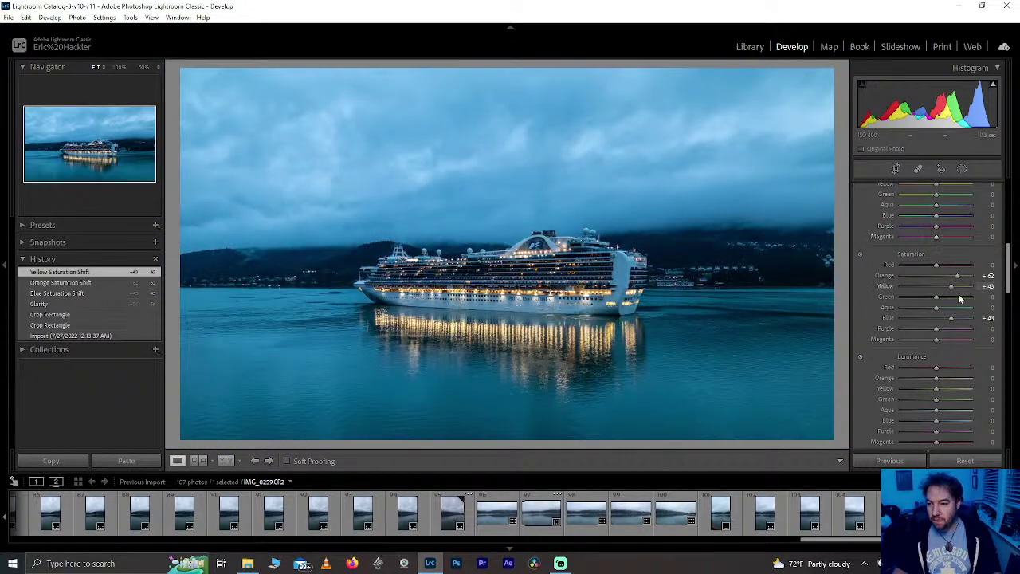
pyautogui.scroll(10, 928, 319)
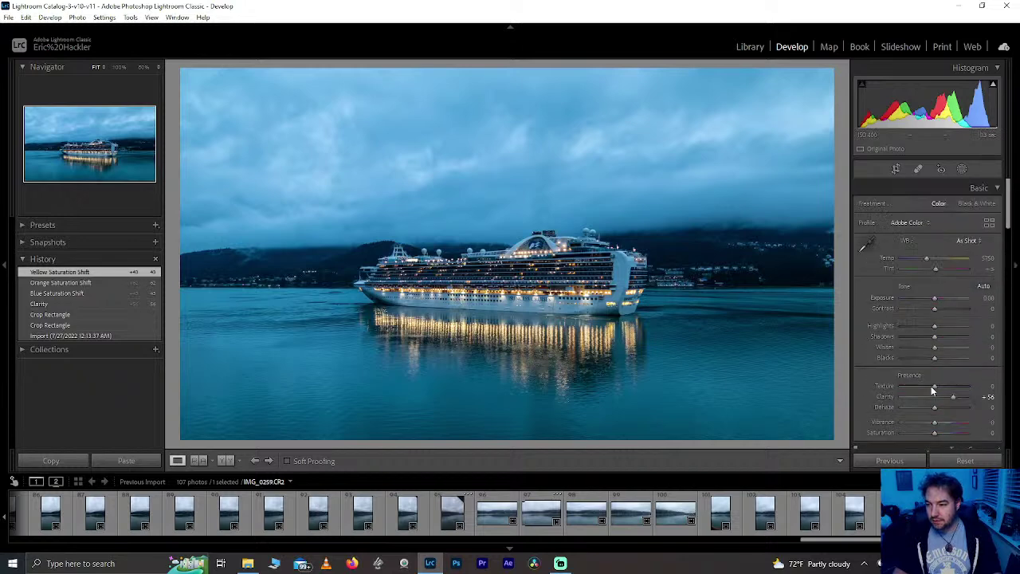
# Step: Raise Dehaze to +11, try Texture at +100 and −100, then reset Texture to 0
pyautogui.moveTo(943, 409)
pyautogui.mouseDown()
pyautogui.moveTo(926, 409)
pyautogui.moveTo(938, 406)
pyautogui.mouseUp()
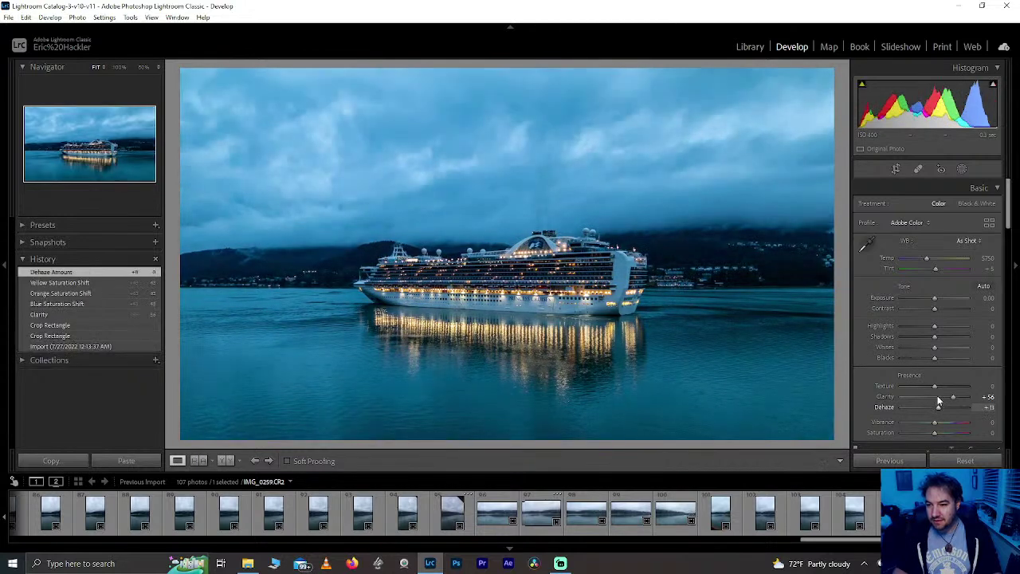
pyautogui.click(981, 387)
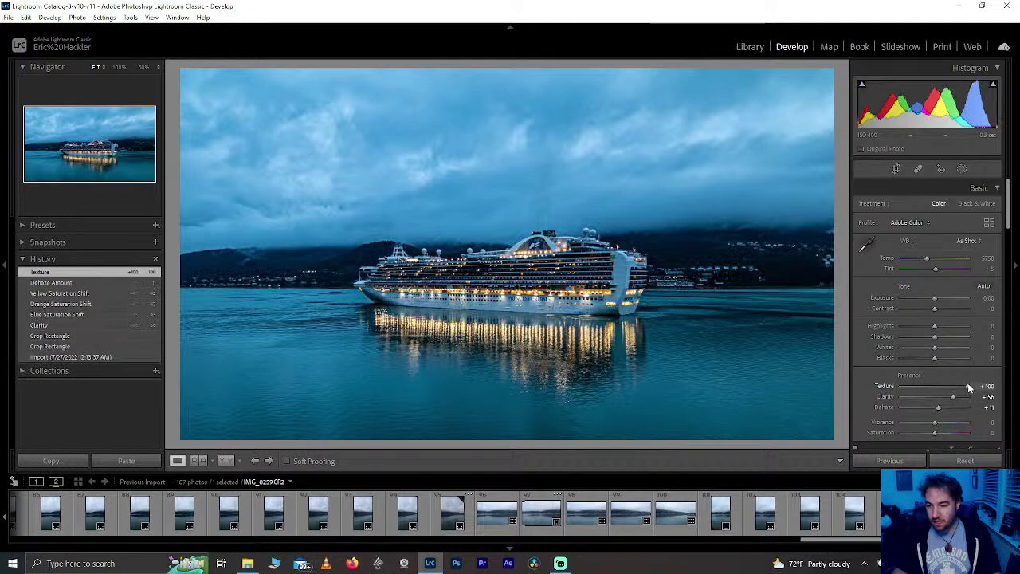
pyautogui.moveTo(969, 387); pyautogui.dragTo(902, 387)
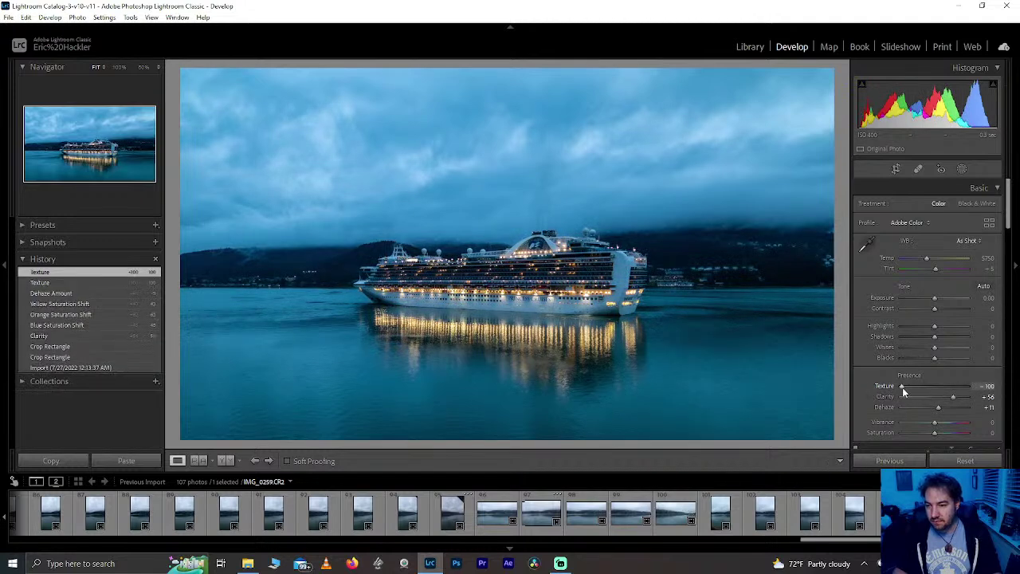
pyautogui.doubleClick(901, 388)
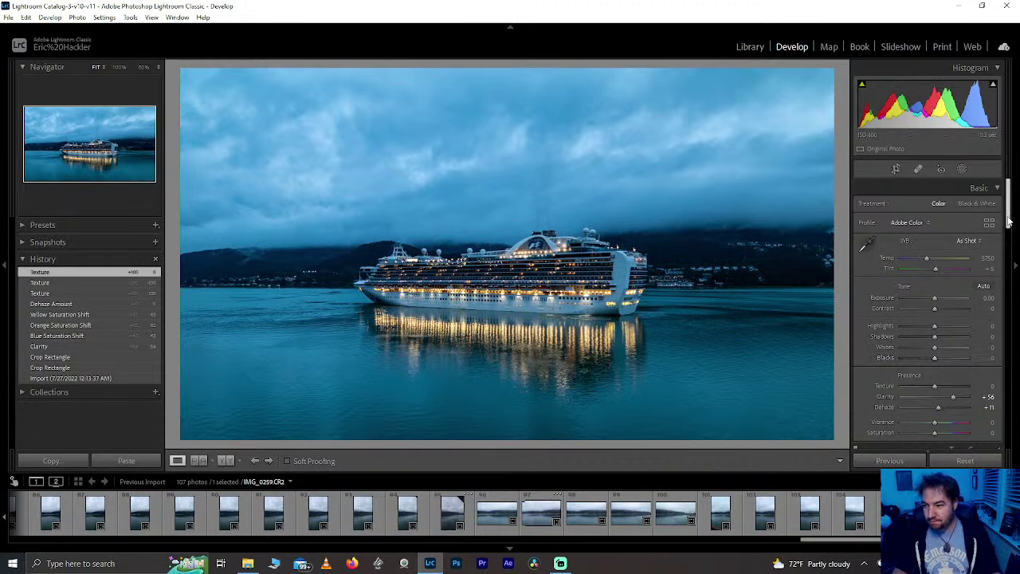
pyautogui.moveTo(1008, 222); pyautogui.dragTo(988, 271)
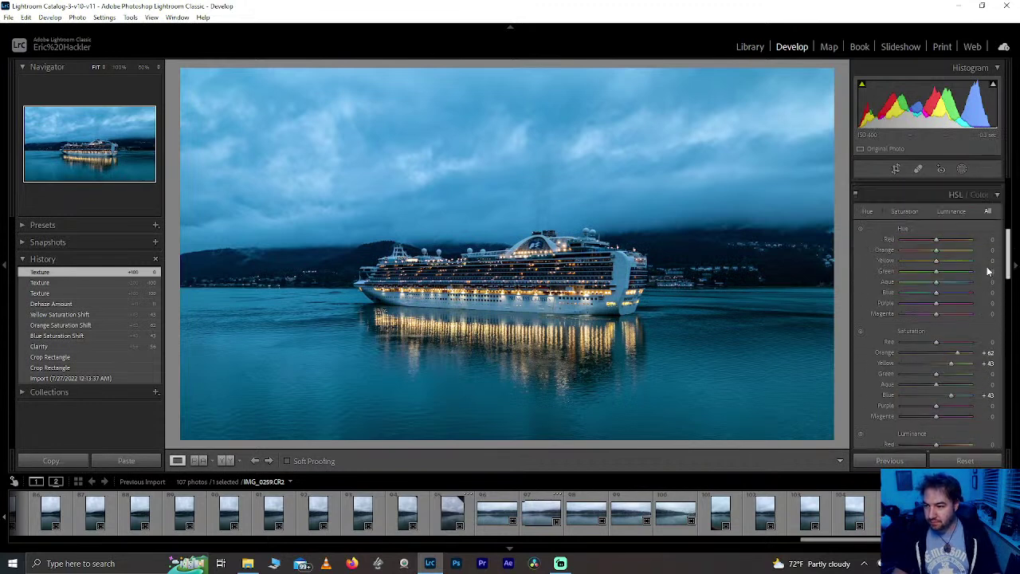
# Step: Try a darker Blue luminance and reset it to 0, then set Orange luminance to −11
pyautogui.scroll(-5, 988, 271)
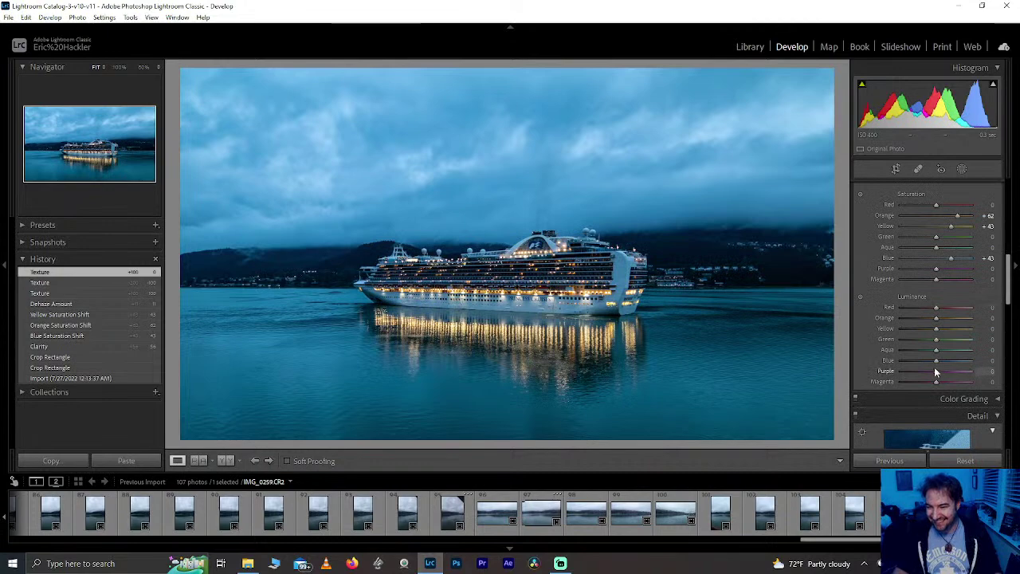
pyautogui.moveTo(938, 360); pyautogui.dragTo(923, 360)
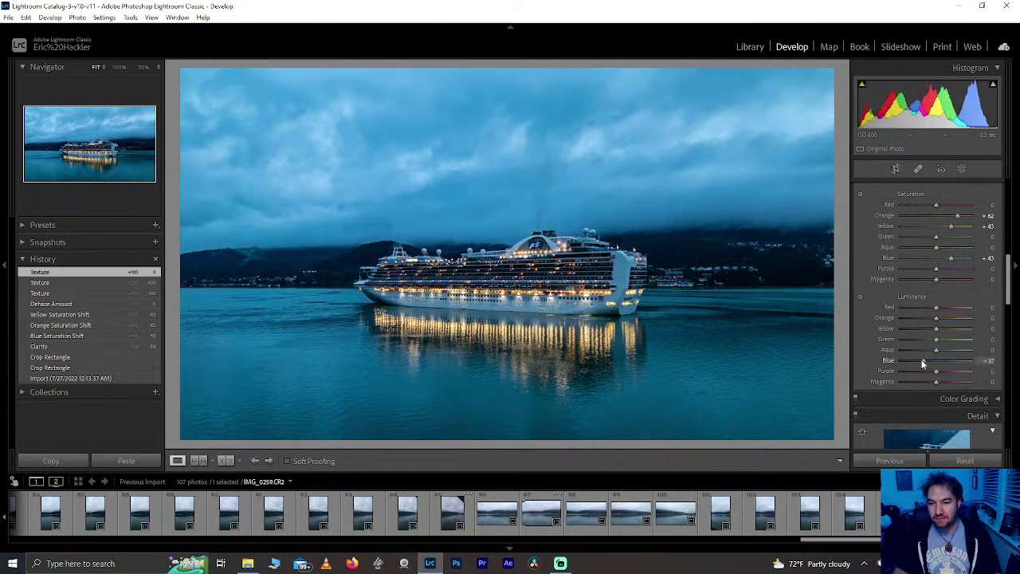
pyautogui.doubleClick(936, 365)
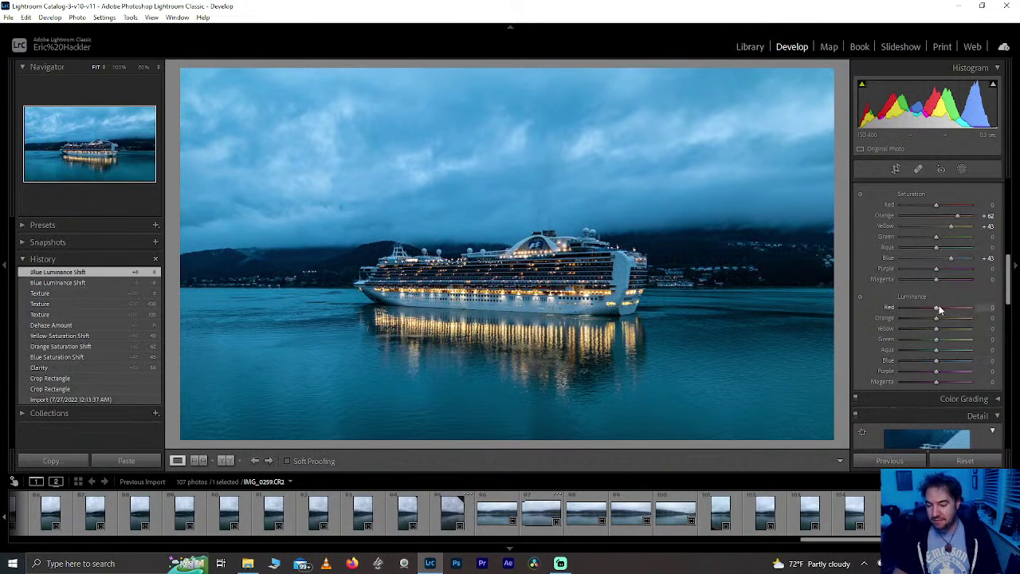
pyautogui.moveTo(936, 323)
pyautogui.mouseDown()
pyautogui.moveTo(980, 322)
pyautogui.moveTo(935, 322)
pyautogui.mouseUp()
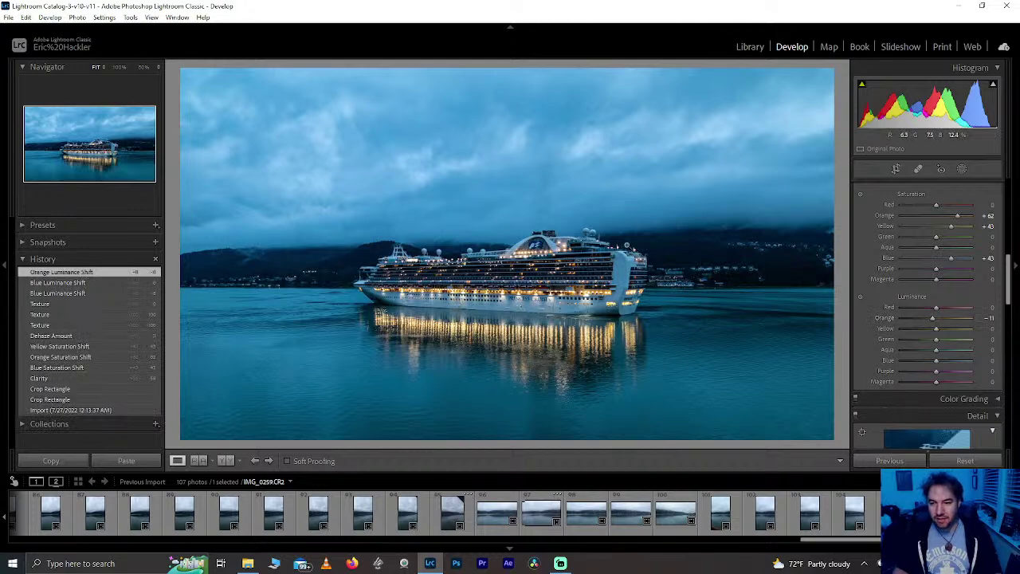
pyautogui.click(506, 291)
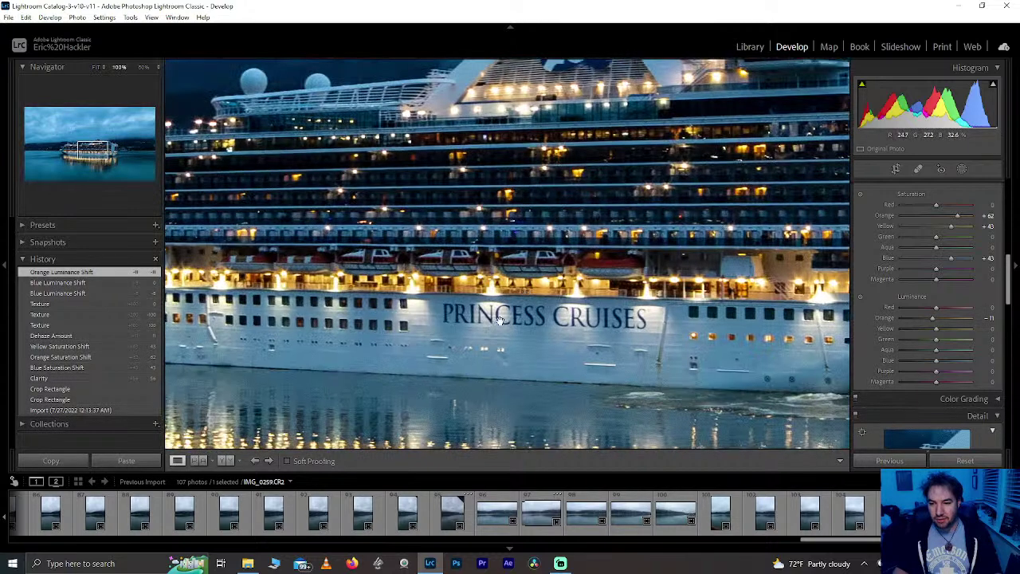
pyautogui.click(551, 314)
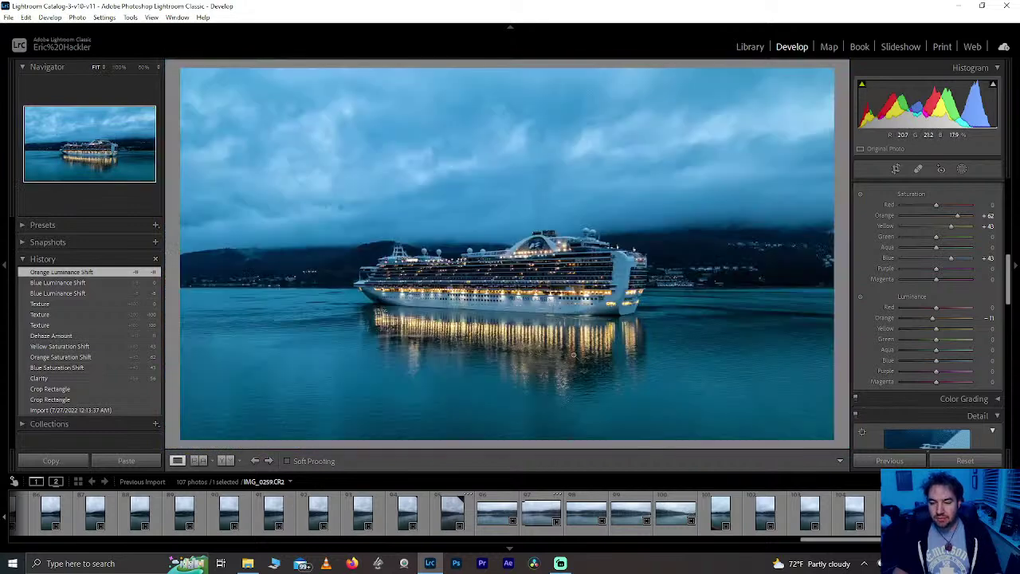
pyautogui.click(895, 170)
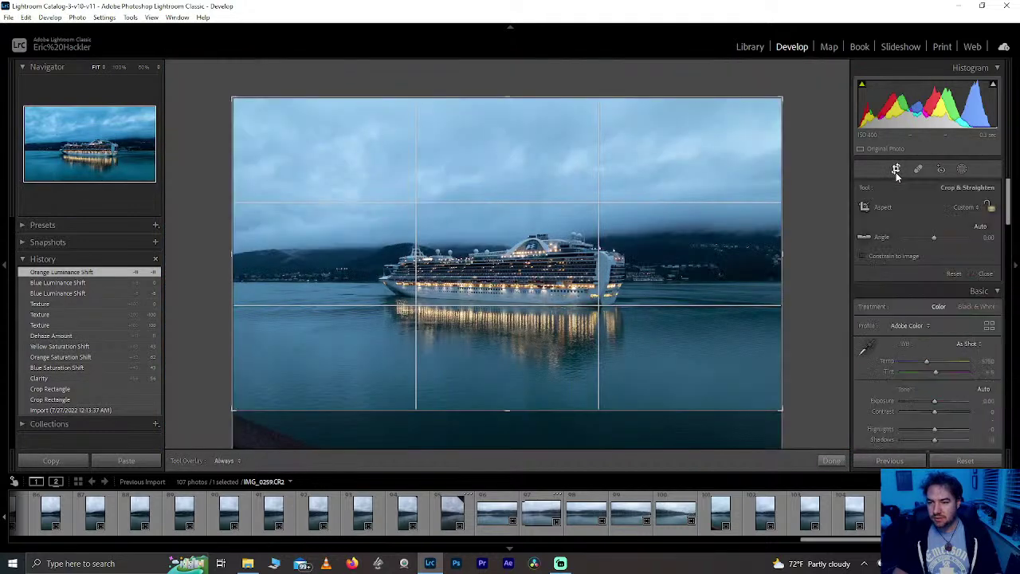
pyautogui.click(831, 460)
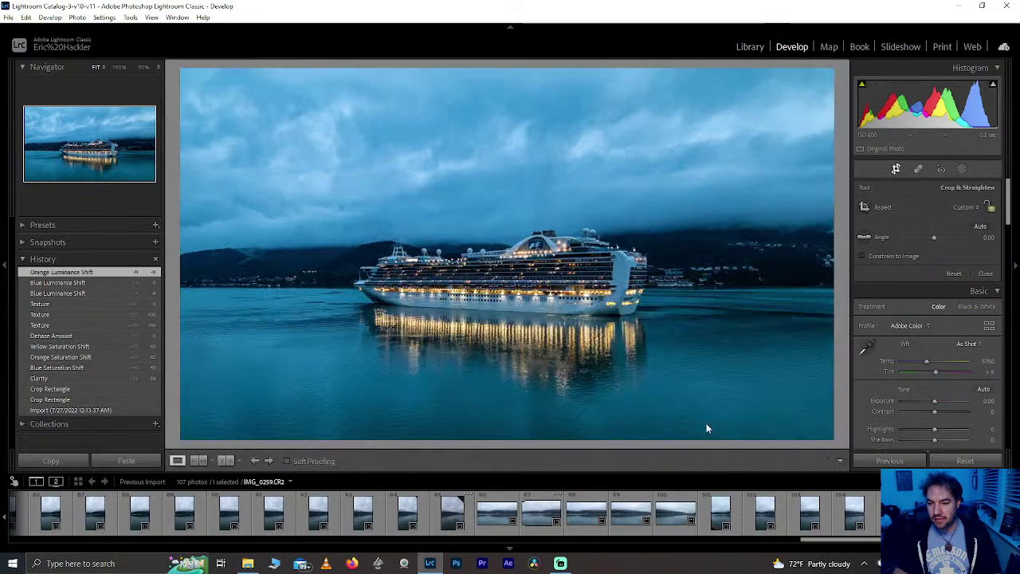
pyautogui.click(539, 285)
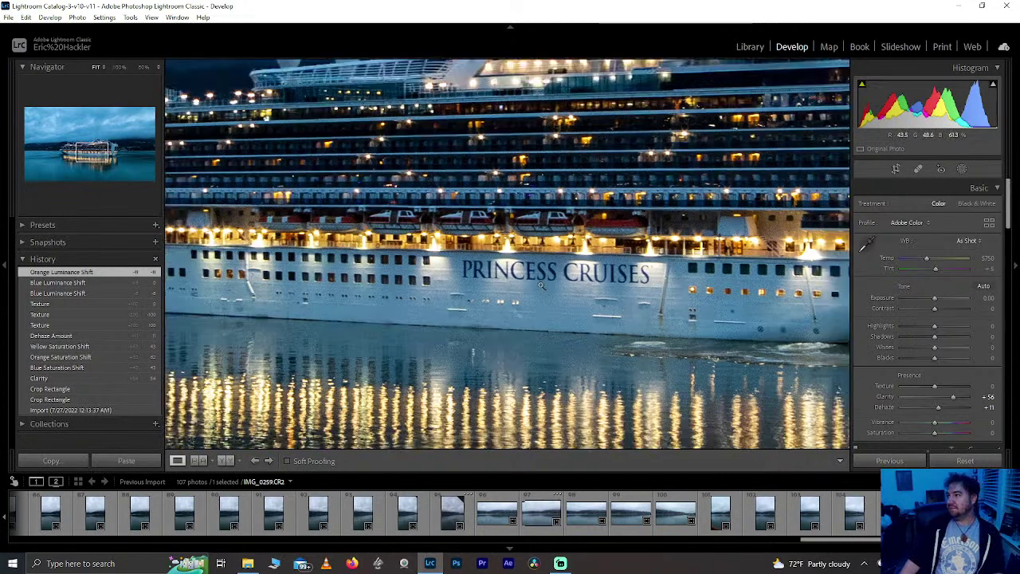
pyautogui.click(540, 284)
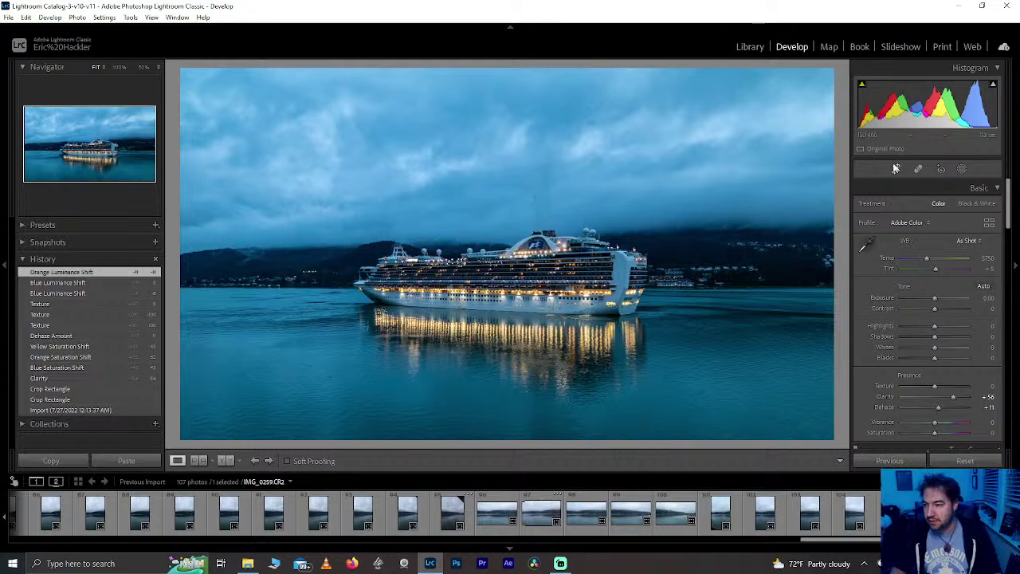
# Step: Create an inverted Select Subject mask covering the background, with Noise reduction at 100
pyautogui.click(962, 169)
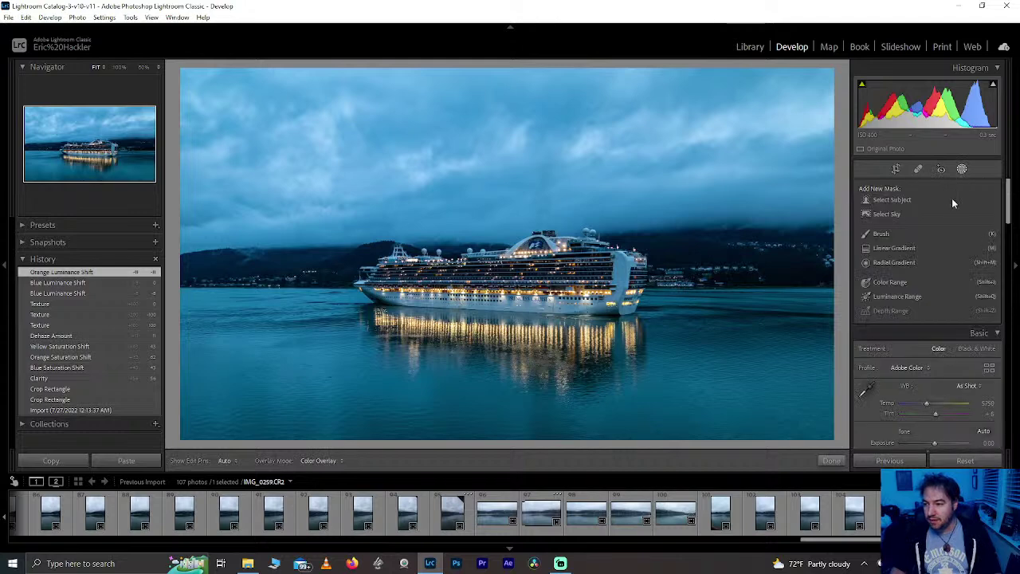
pyautogui.click(893, 199)
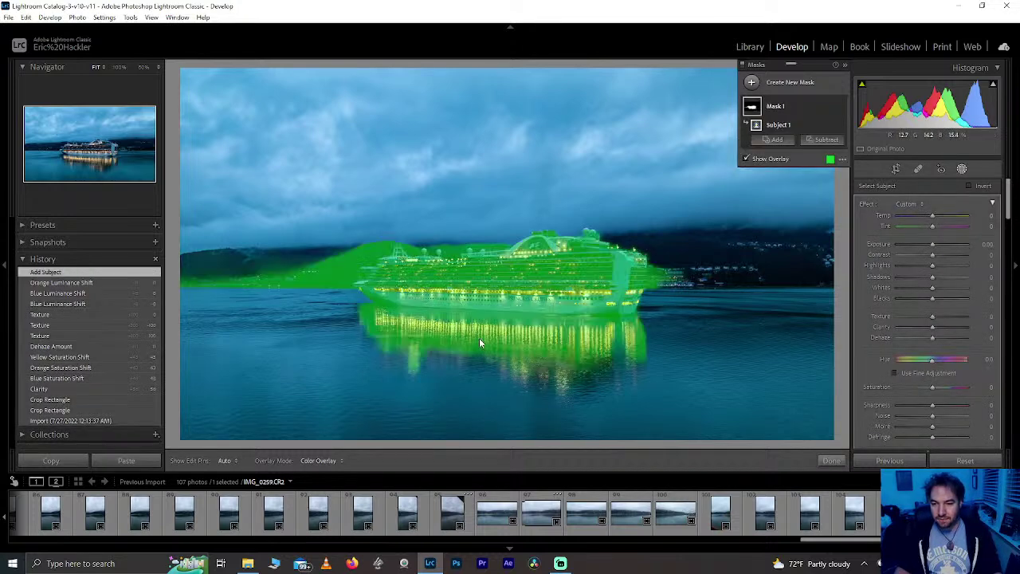
pyautogui.click(970, 186)
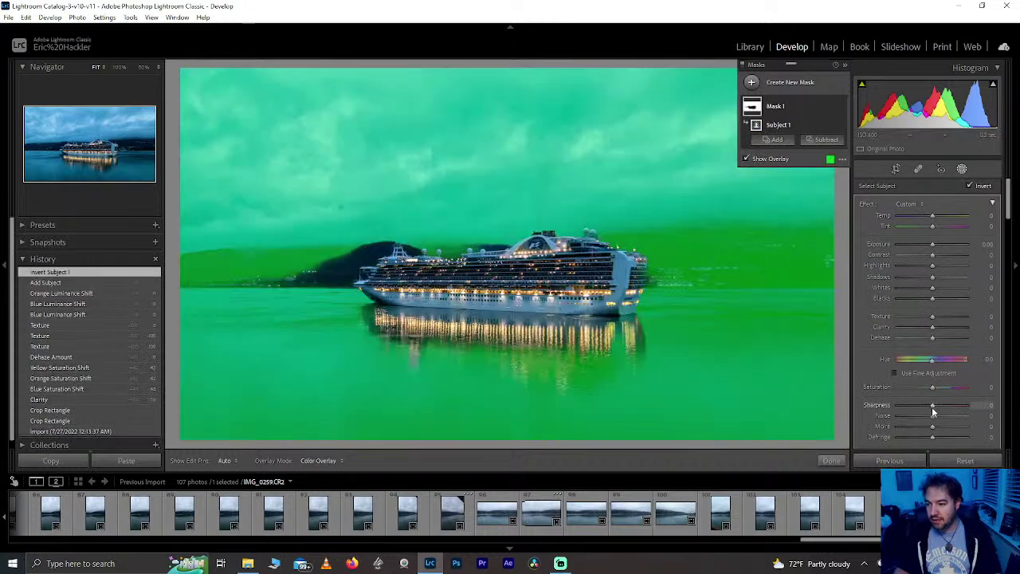
pyautogui.moveTo(946, 417); pyautogui.dragTo(996, 416)
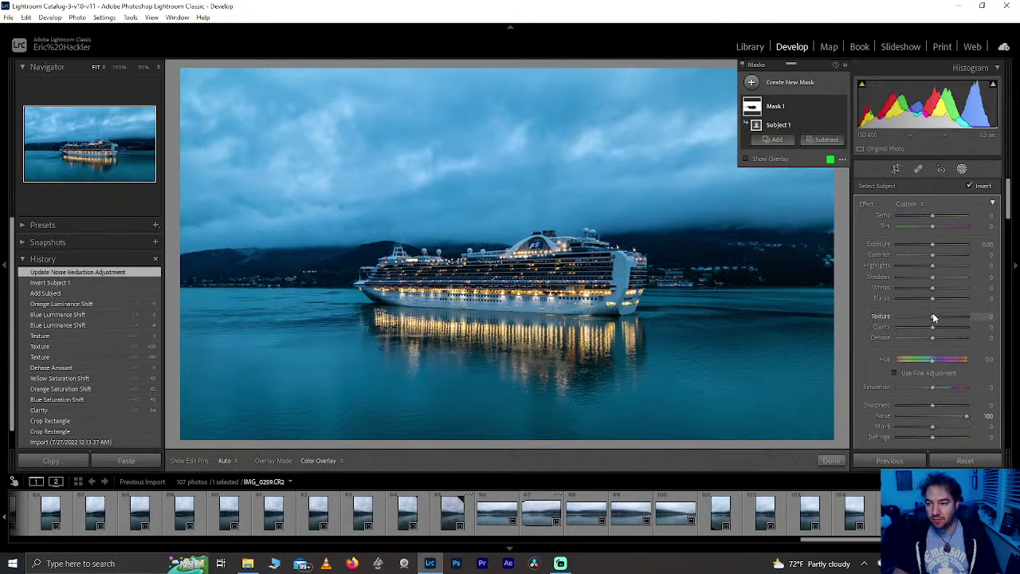
# Step: Give the background mask Clarity 52 and Dehaze 22, leaving its Texture at 0
pyautogui.moveTo(849, 316); pyautogui.dragTo(902, 323)
pyautogui.doubleClick(902, 324)
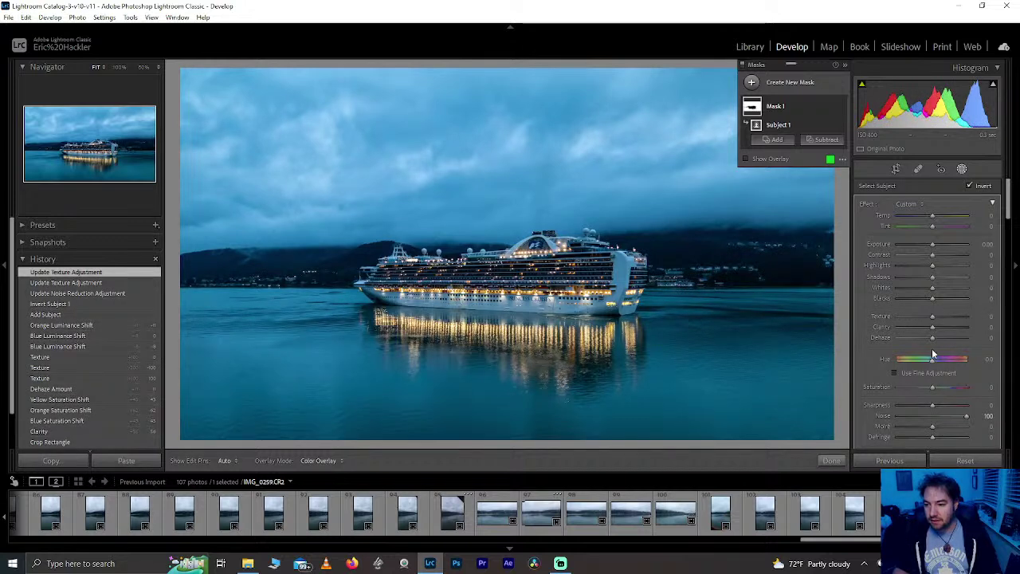
pyautogui.moveTo(932, 327); pyautogui.dragTo(970, 339)
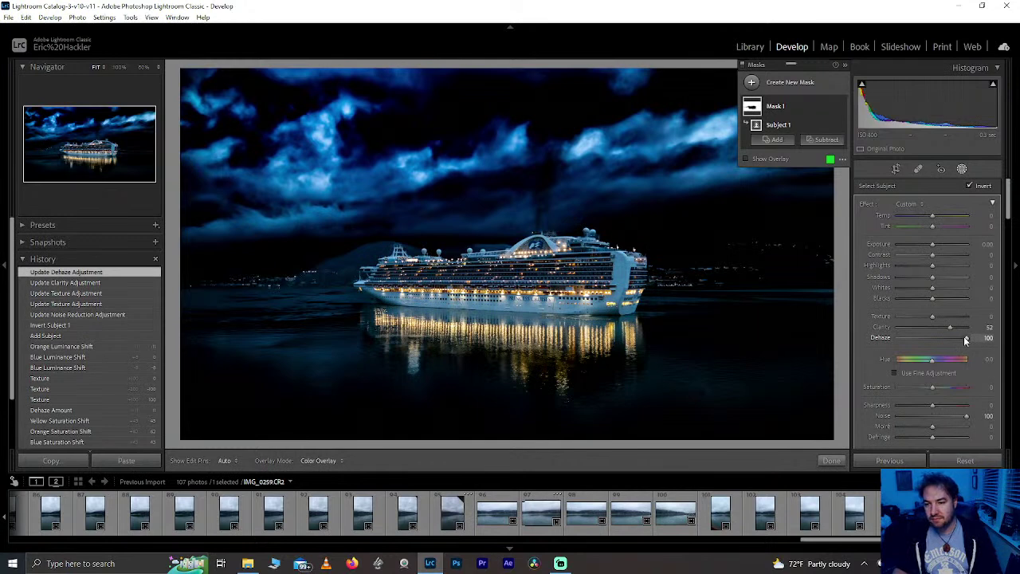
pyautogui.moveTo(965, 340); pyautogui.dragTo(939, 337)
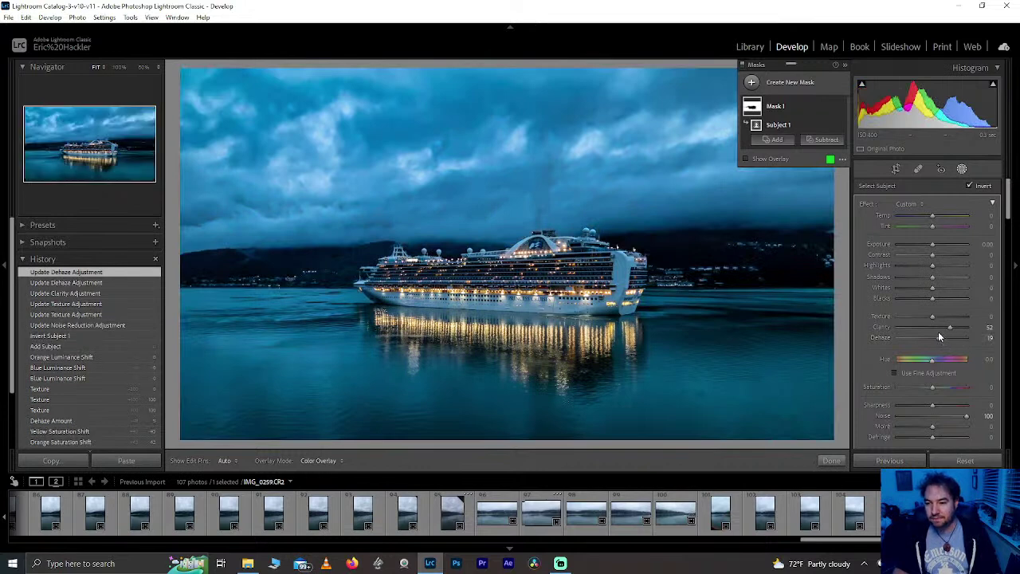
pyautogui.doubleClick(939, 338)
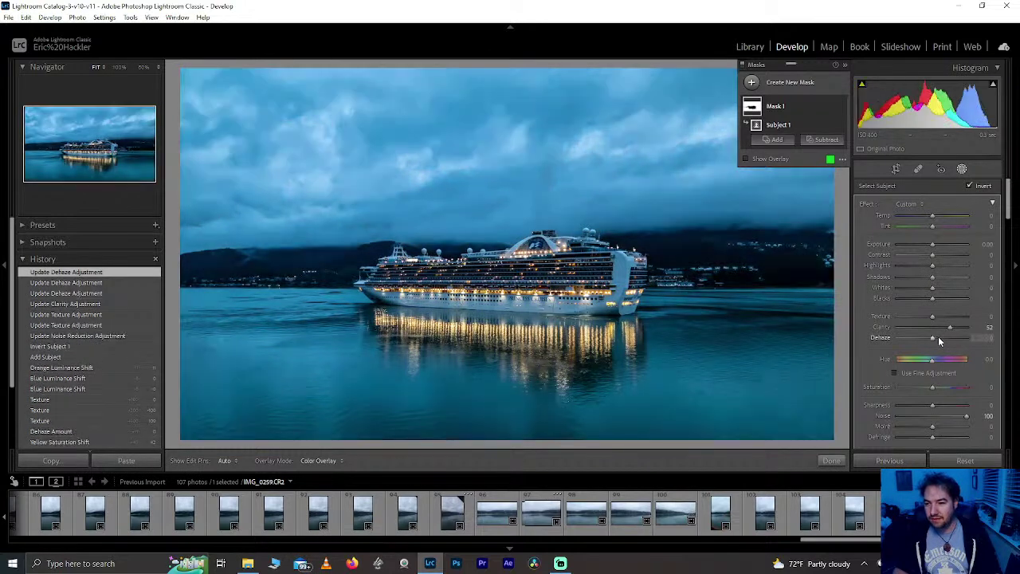
pyautogui.click(939, 338)
pyautogui.moveTo(939, 340); pyautogui.dragTo(943, 343)
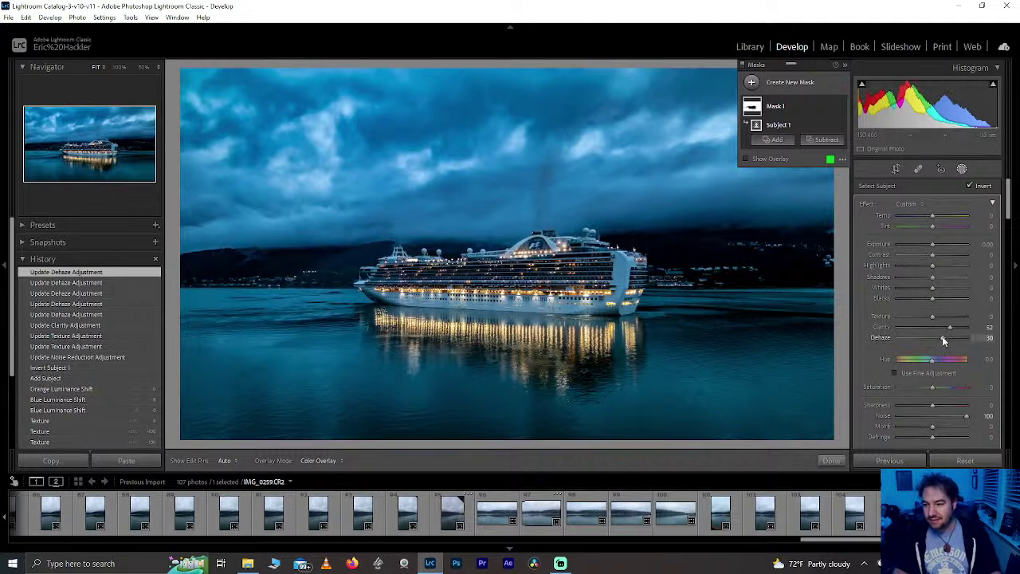
pyautogui.moveTo(944, 342); pyautogui.dragTo(941, 343)
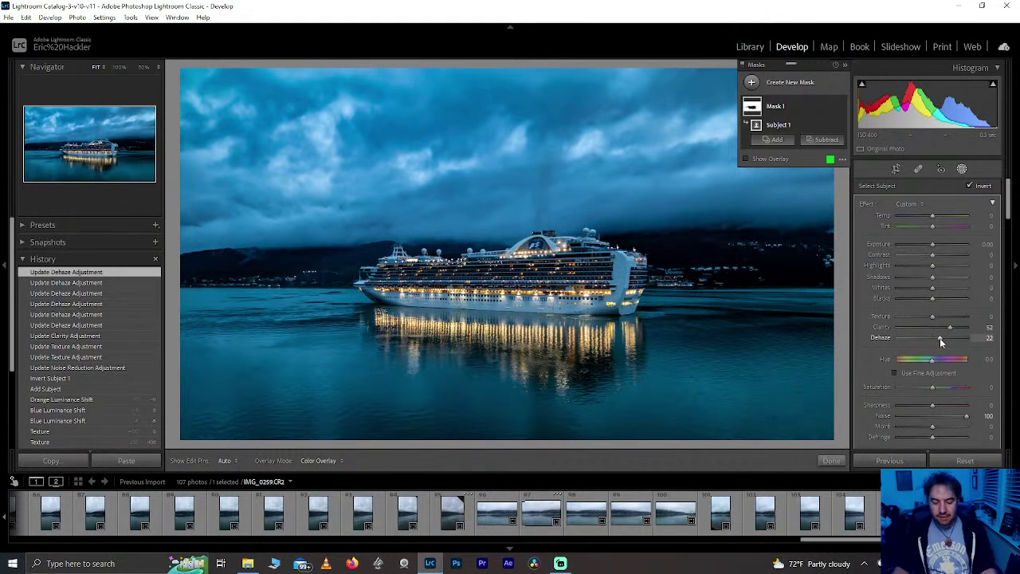
pyautogui.click(831, 460)
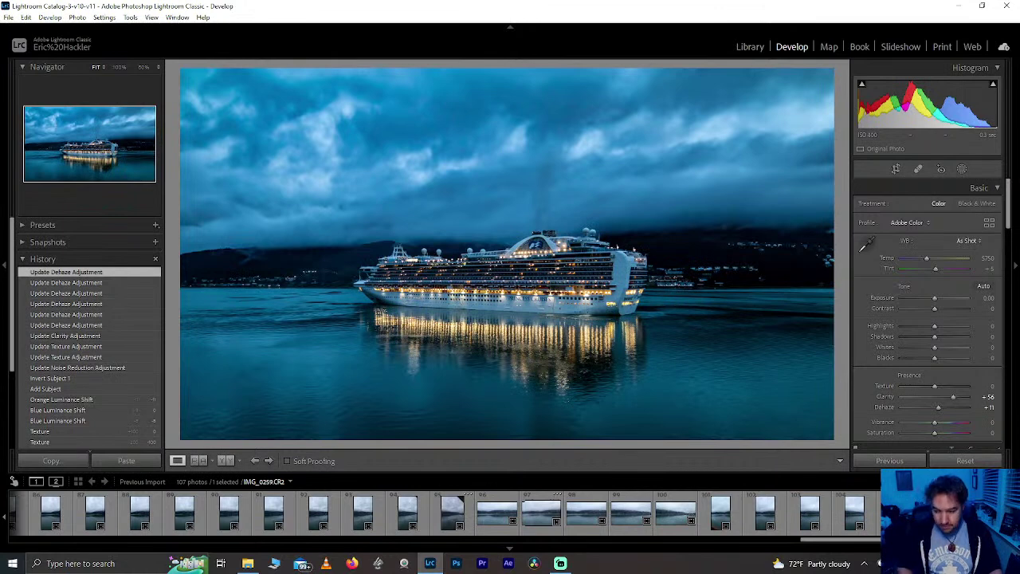
# Step: Make a virtual copy of the ship photo and raise Mask 1's Dehaze to 69
pyautogui.hotkey('ctrl', "'")
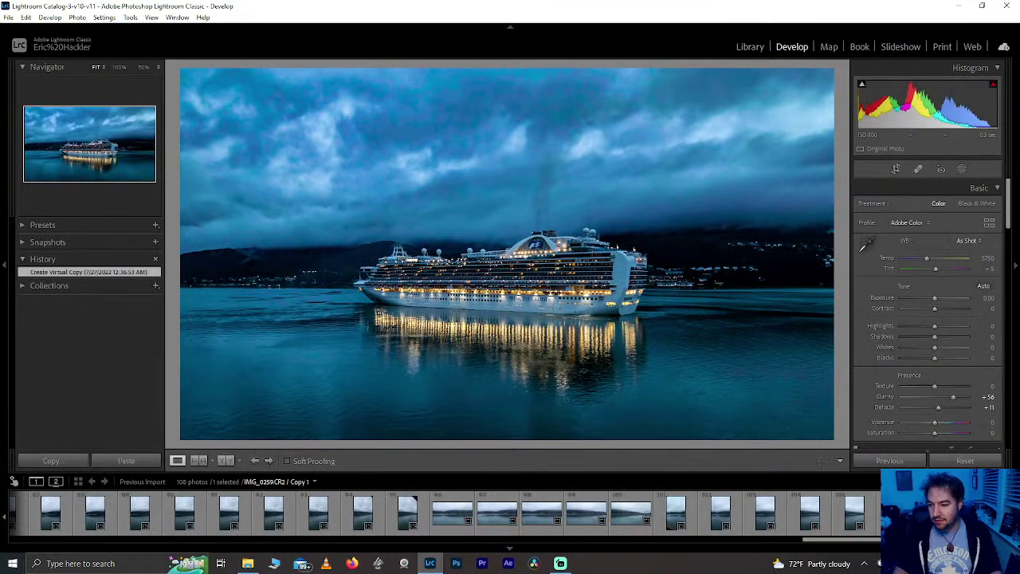
pyautogui.scroll(-1, 961, 192)
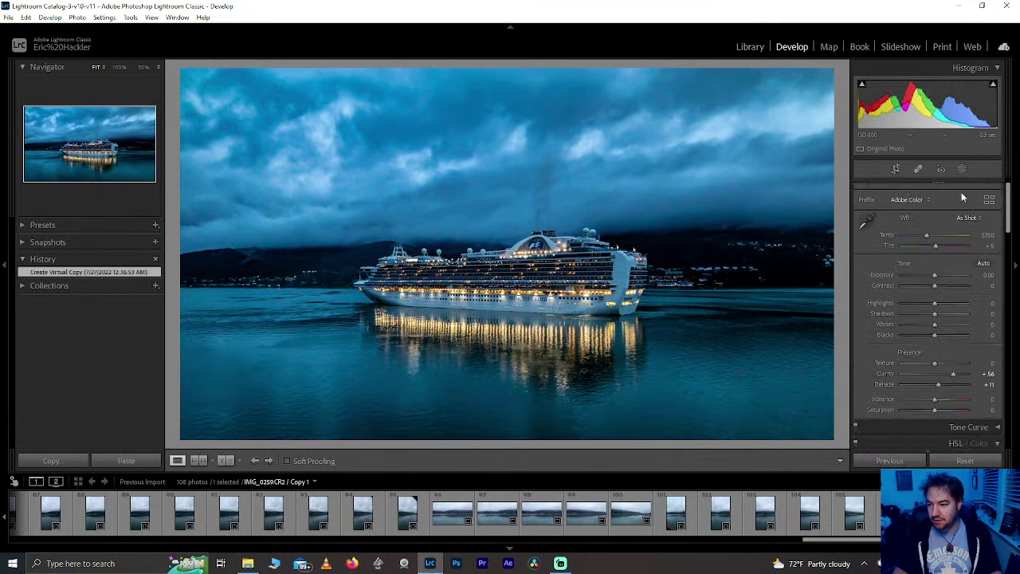
pyautogui.click(961, 168)
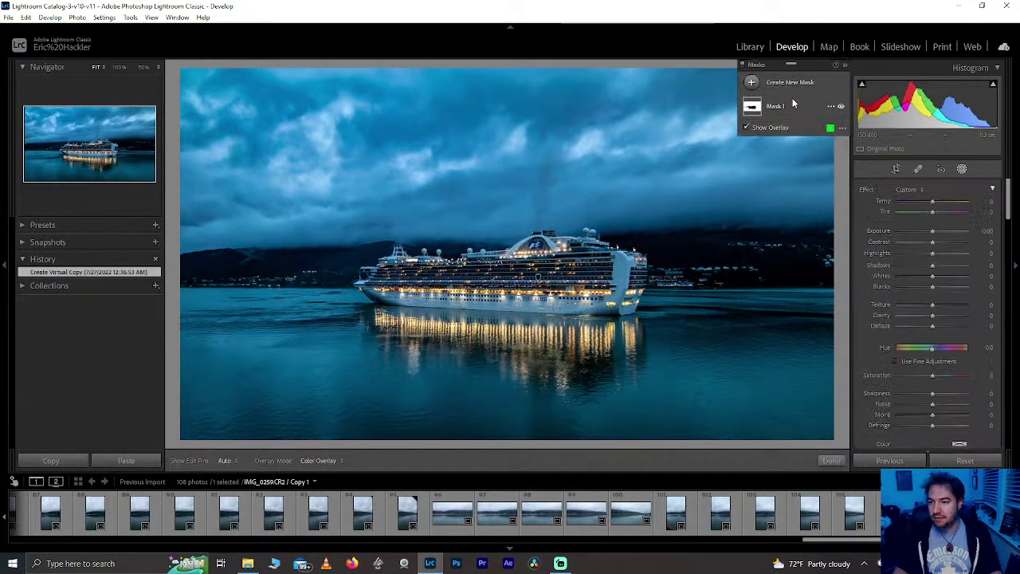
pyautogui.click(792, 98)
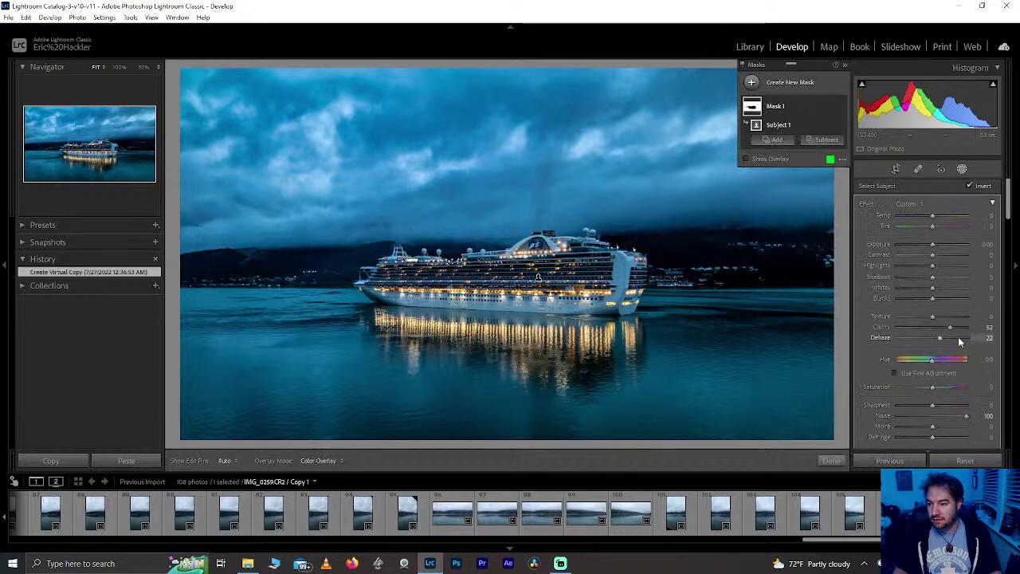
pyautogui.moveTo(958, 336); pyautogui.dragTo(956, 338)
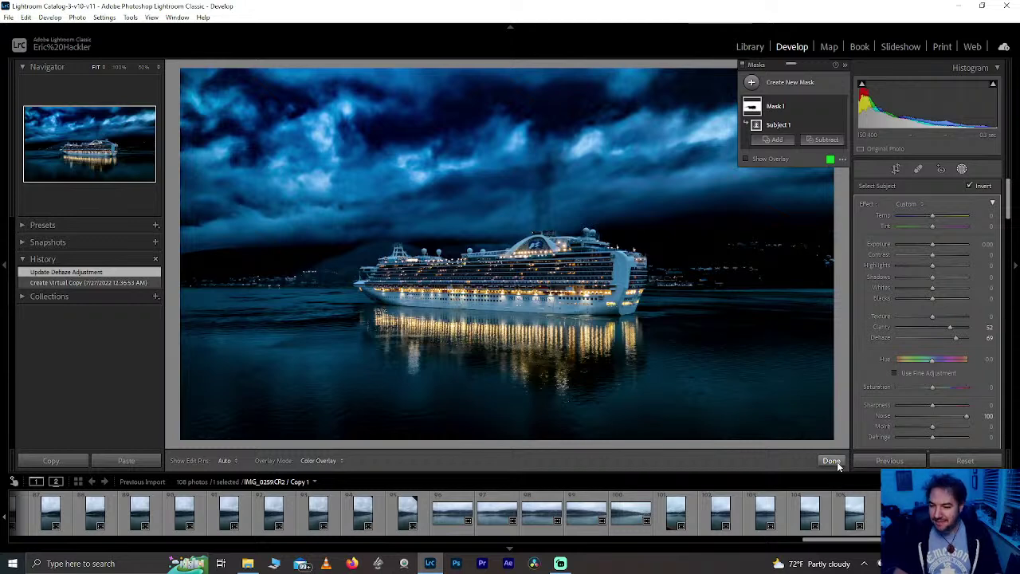
pyautogui.click(837, 465)
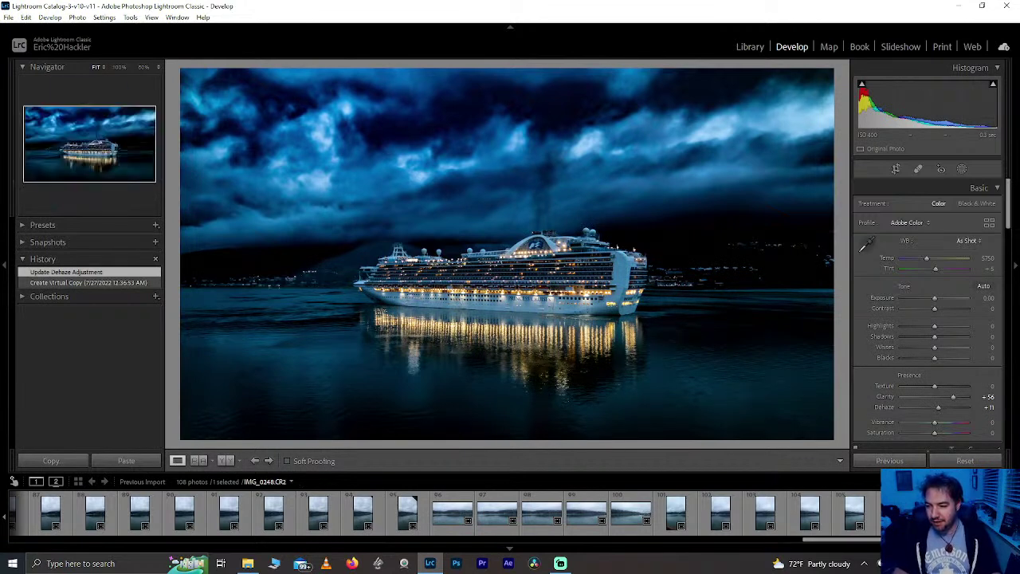
# Step: Browse back through the filmstrip past the aerial dock photo and open fir tree photo IMG_9826.CR2
pyautogui.moveTo(892, 539); pyautogui.dragTo(378, 548)
pyautogui.click(563, 513)
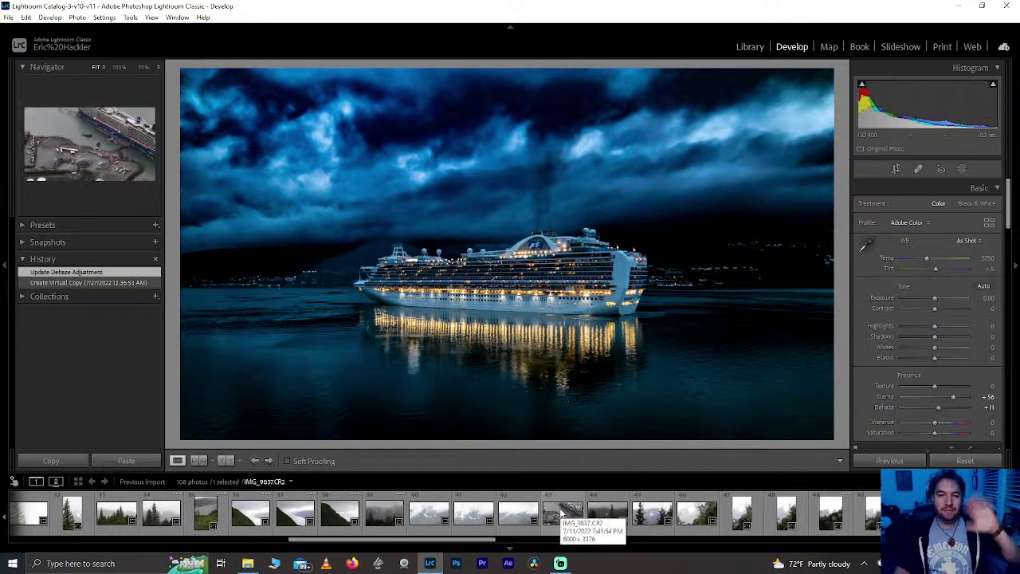
pyautogui.click(536, 510)
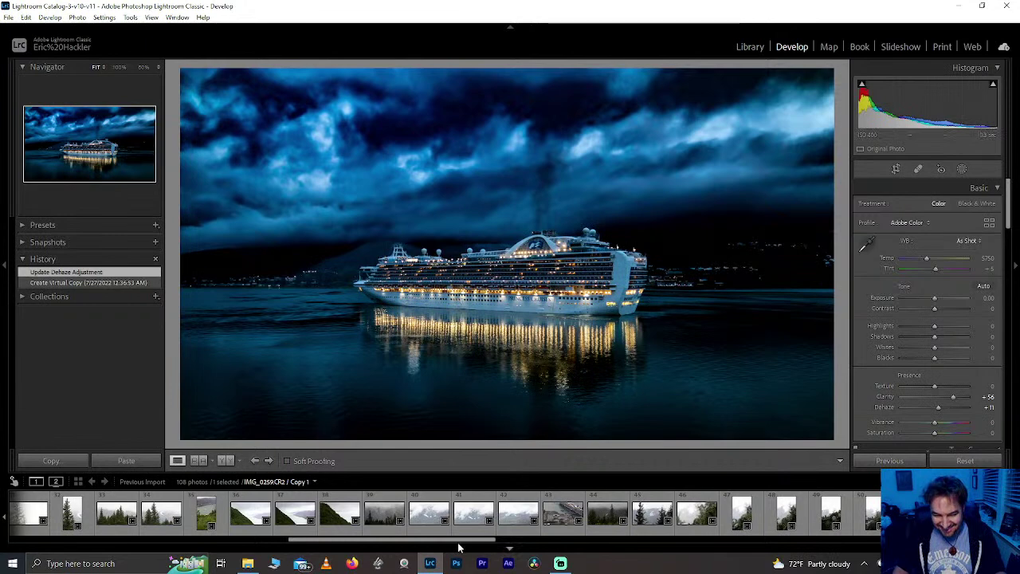
pyautogui.moveTo(458, 542); pyautogui.dragTo(390, 538)
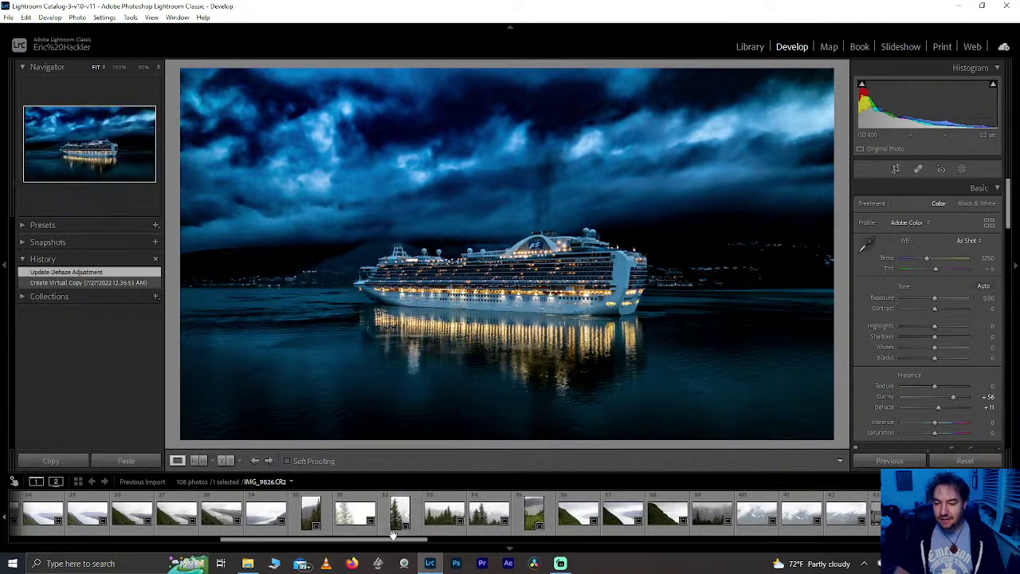
pyautogui.click(392, 516)
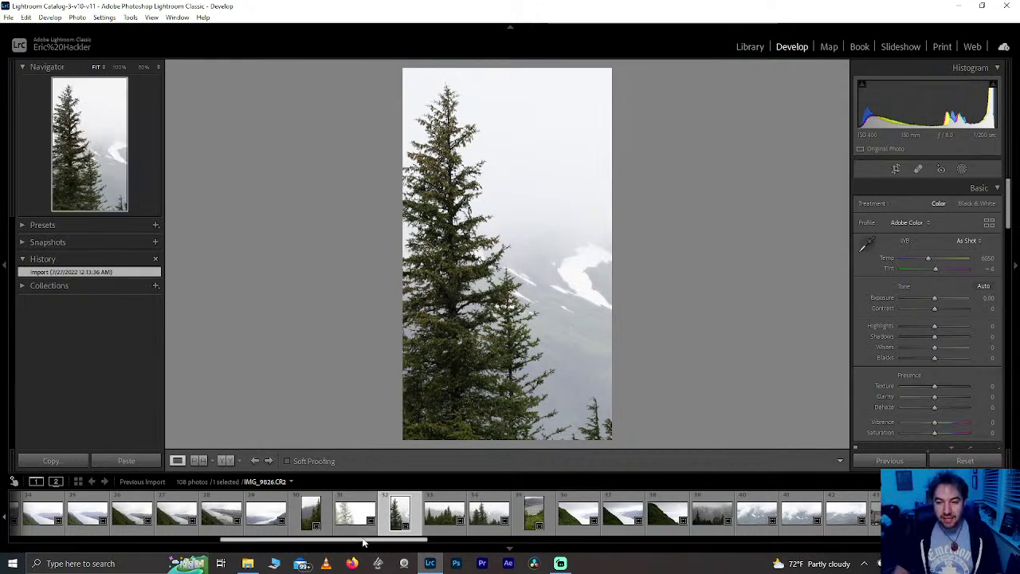
# Step: Widen the fir-tree crop to the left and right photo edges, then open foggy tree photo IMG_9825.CR2
pyautogui.moveTo(362, 542); pyautogui.dragTo(372, 540)
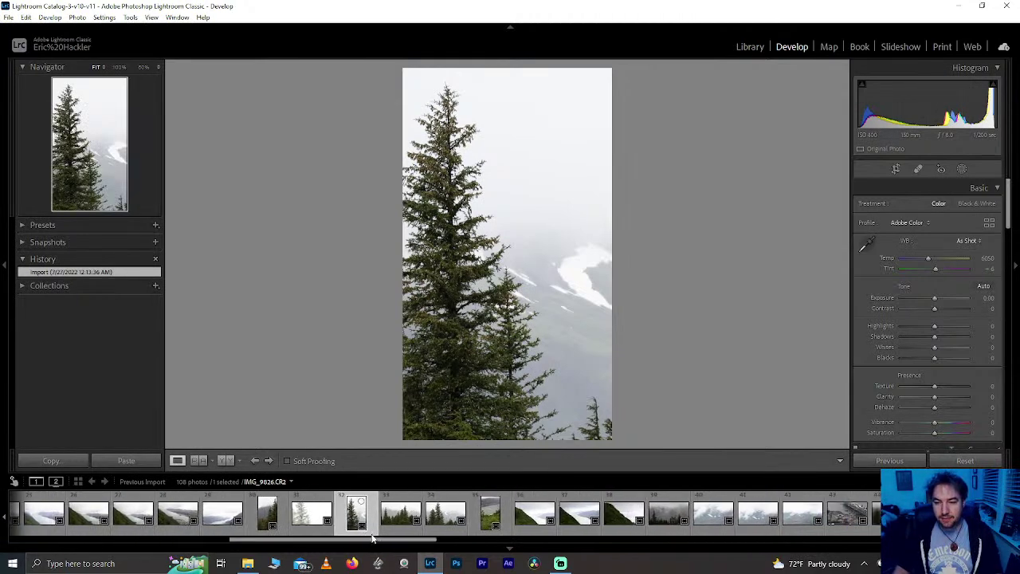
pyautogui.click(896, 170)
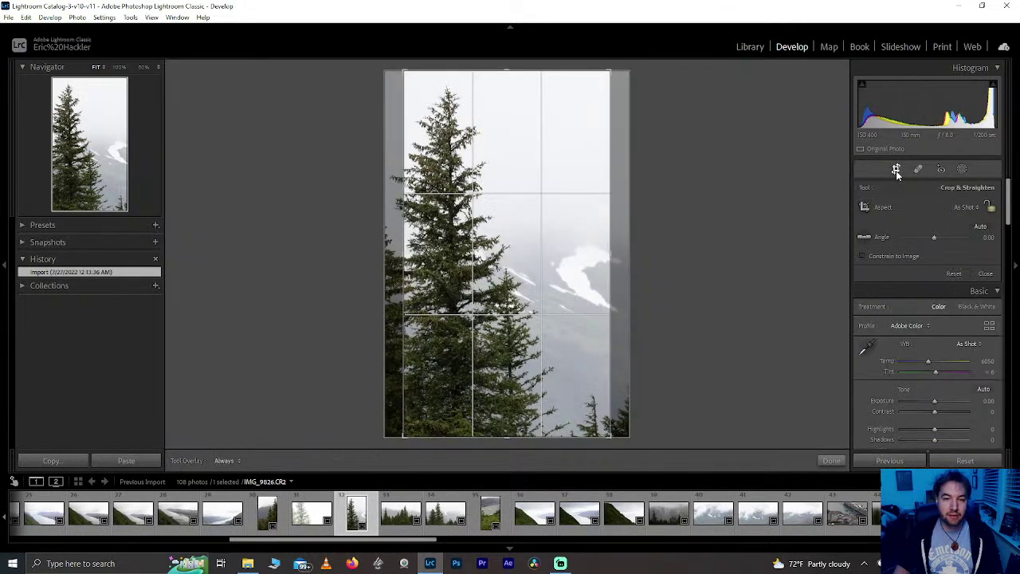
pyautogui.moveTo(403, 258); pyautogui.dragTo(371, 258)
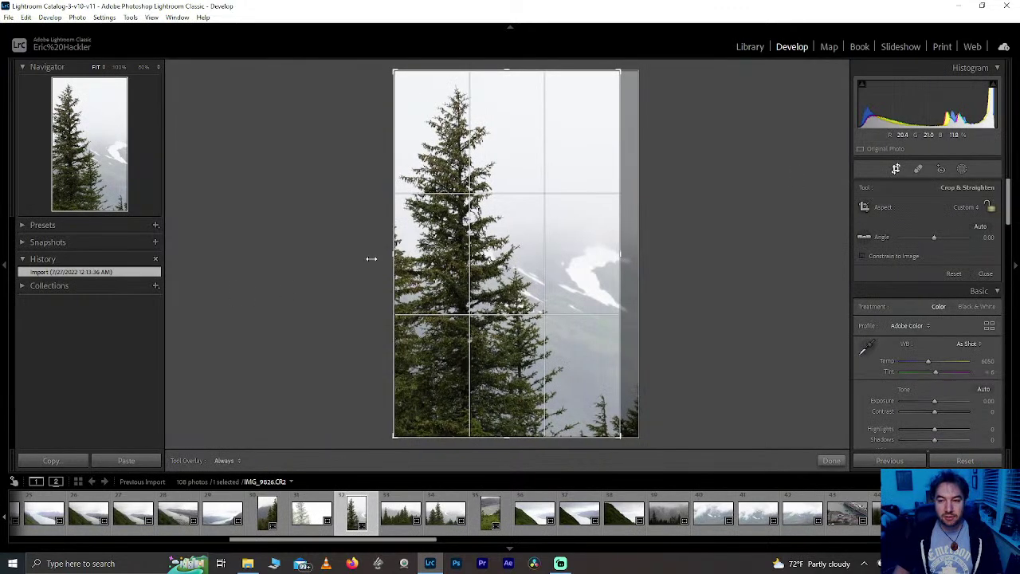
pyautogui.moveTo(619, 351); pyautogui.dragTo(639, 355)
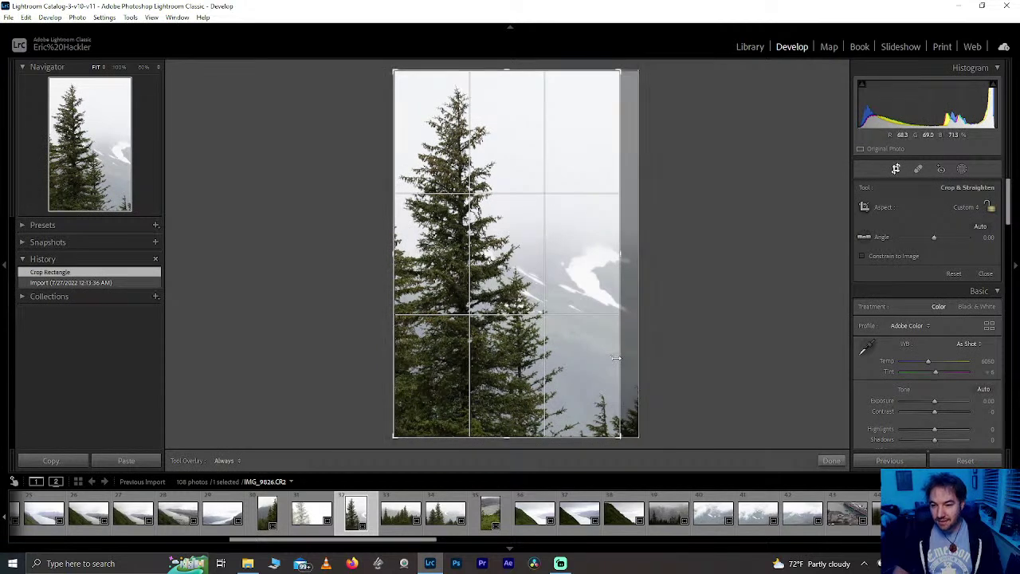
pyautogui.click(834, 462)
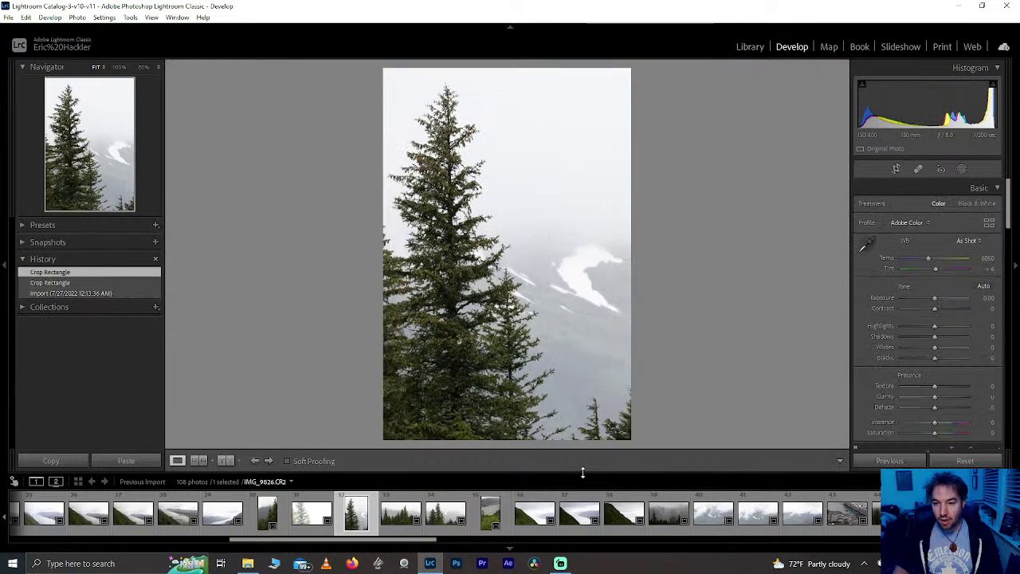
pyautogui.click(300, 518)
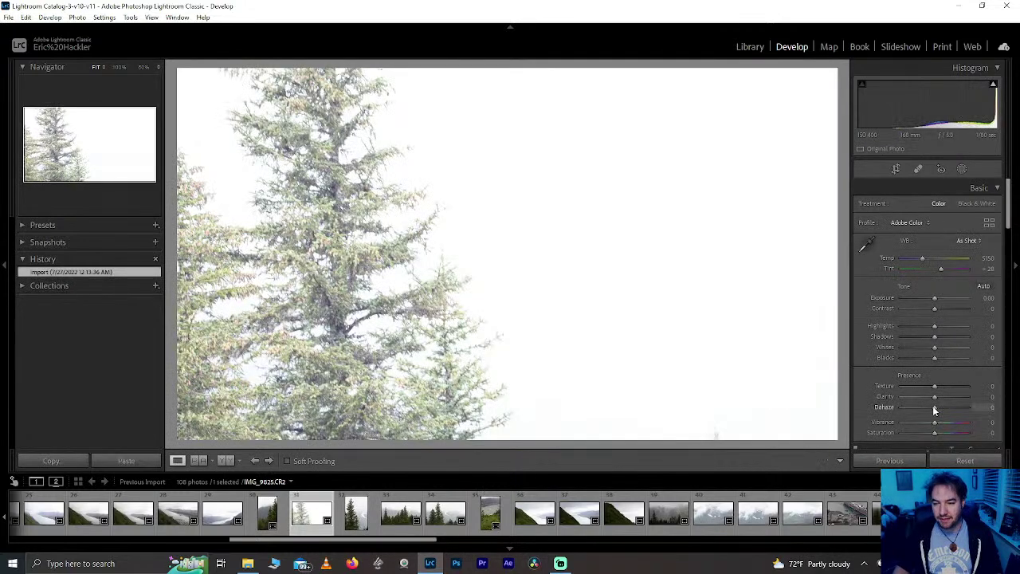
# Step: Give IMG_9825.CR2 Dehaze +100, Whites and Highlights -100, Exposure -0.40, then delete it to the Recycle Bin
pyautogui.moveTo(935, 410); pyautogui.dragTo(969, 406)
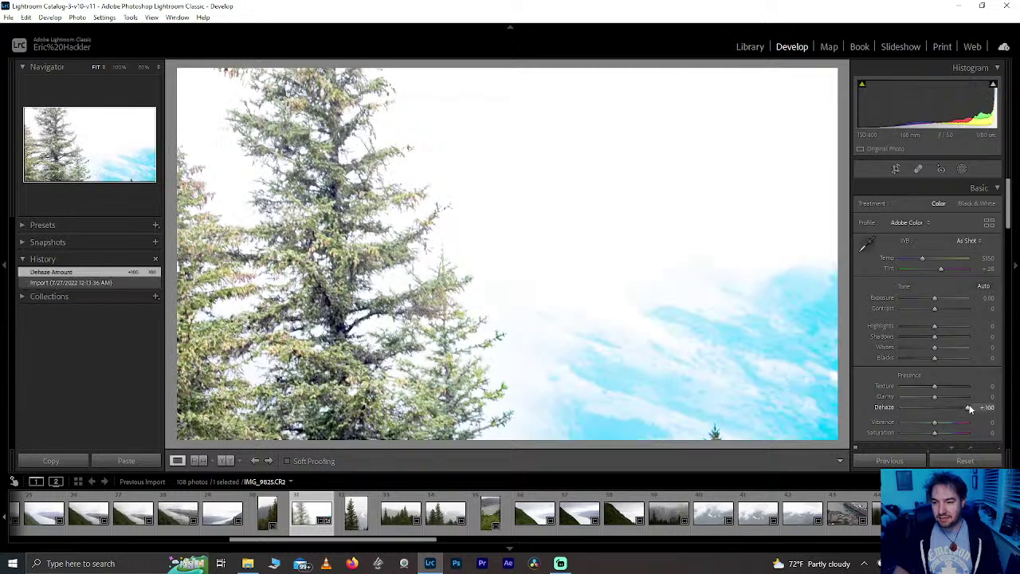
pyautogui.moveTo(935, 347); pyautogui.dragTo(893, 352)
pyautogui.moveTo(935, 326); pyautogui.dragTo(916, 301)
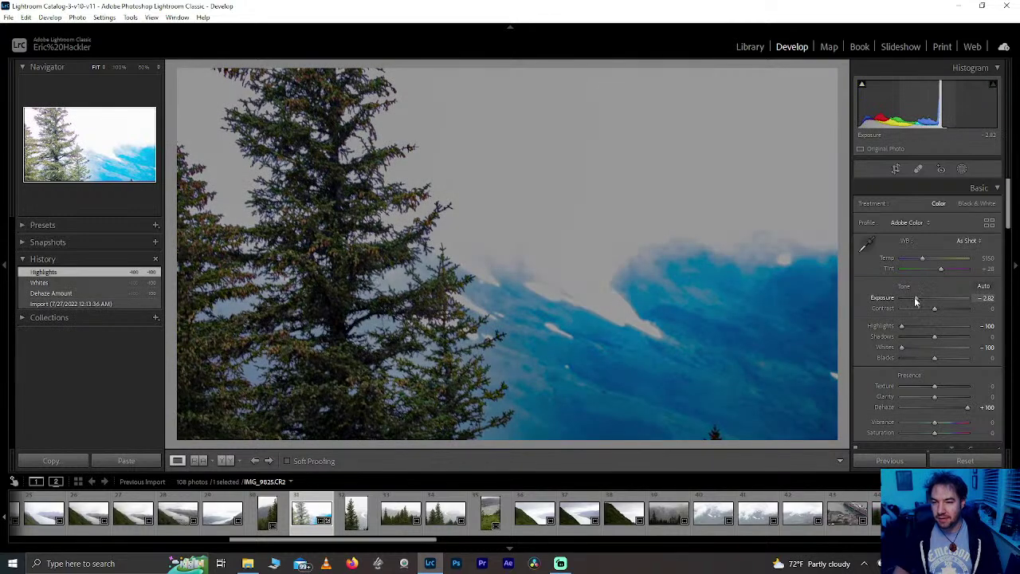
pyautogui.doubleClick(926, 298)
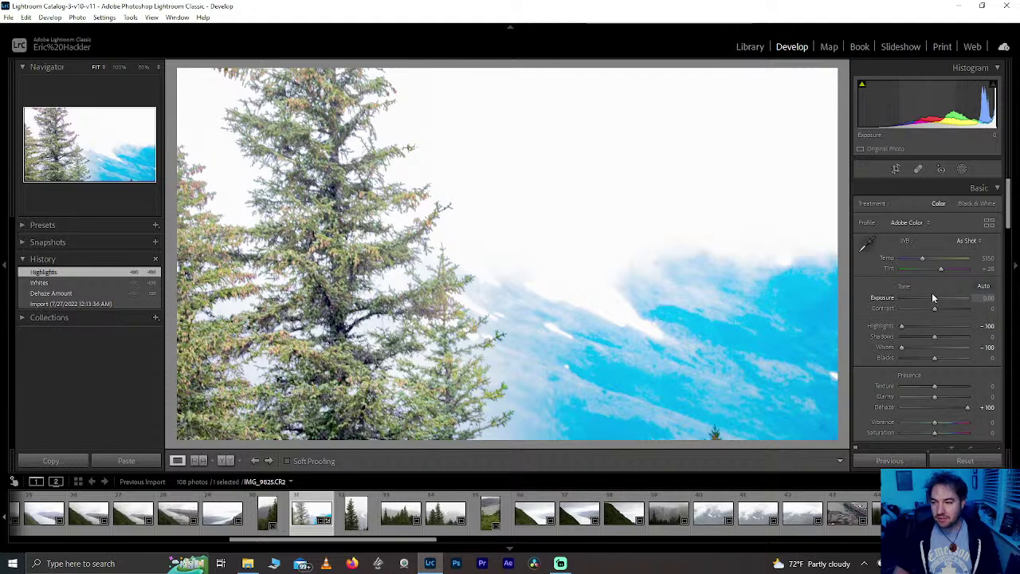
pyautogui.moveTo(933, 297); pyautogui.dragTo(931, 297)
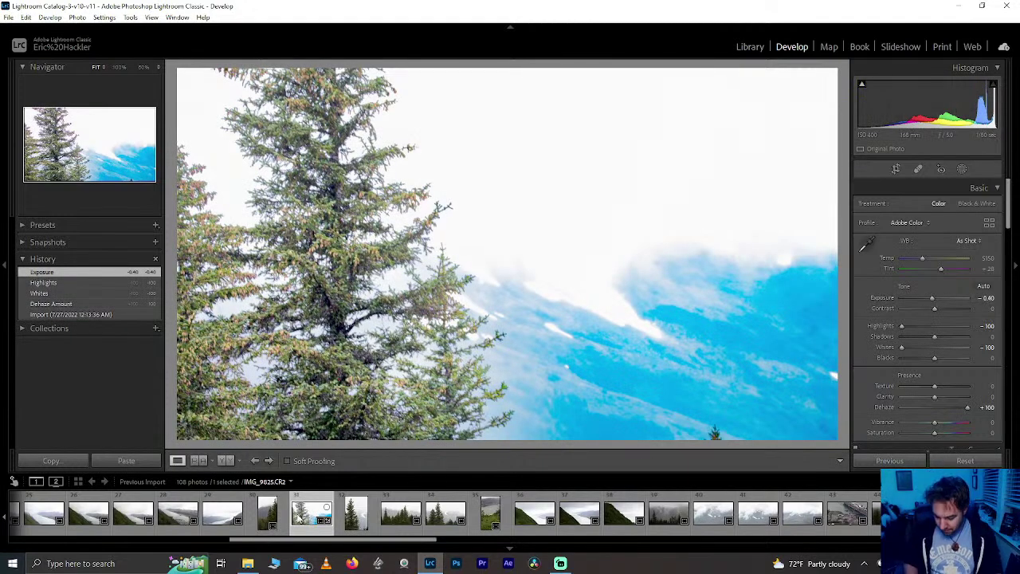
pyautogui.press('Delete')
pyautogui.click(445, 300)
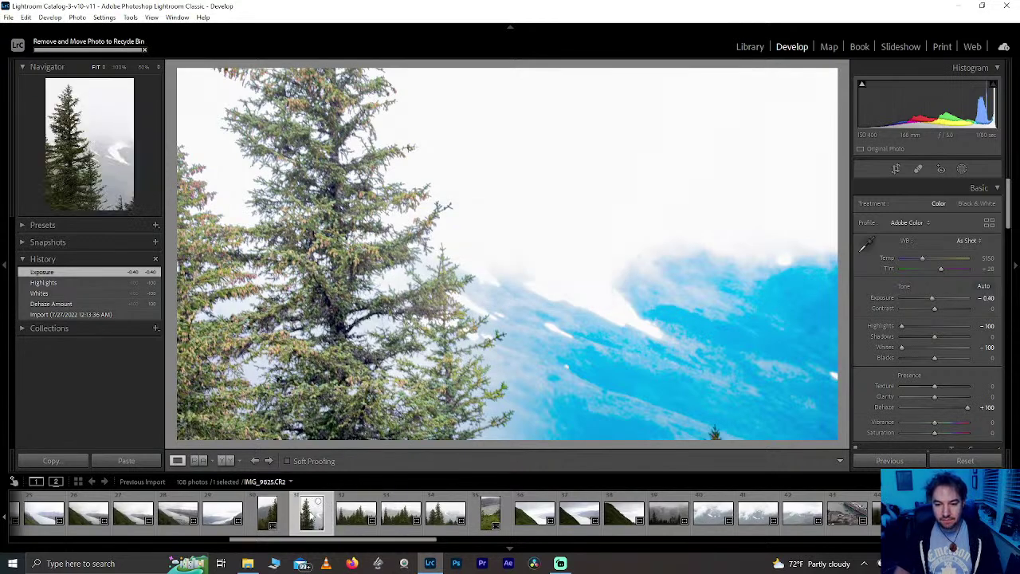
# Step: Browse the forest, cable car, hillside, misty shoreline and foggy mountain photos, ending on IMG_9798.CR2
pyautogui.click(268, 514)
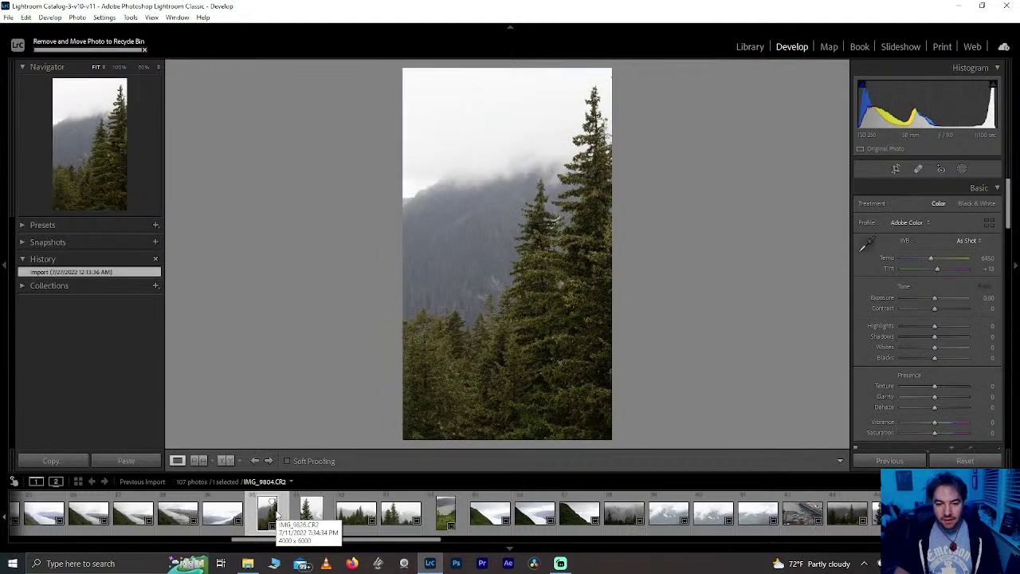
pyautogui.scroll(5, 212, 518)
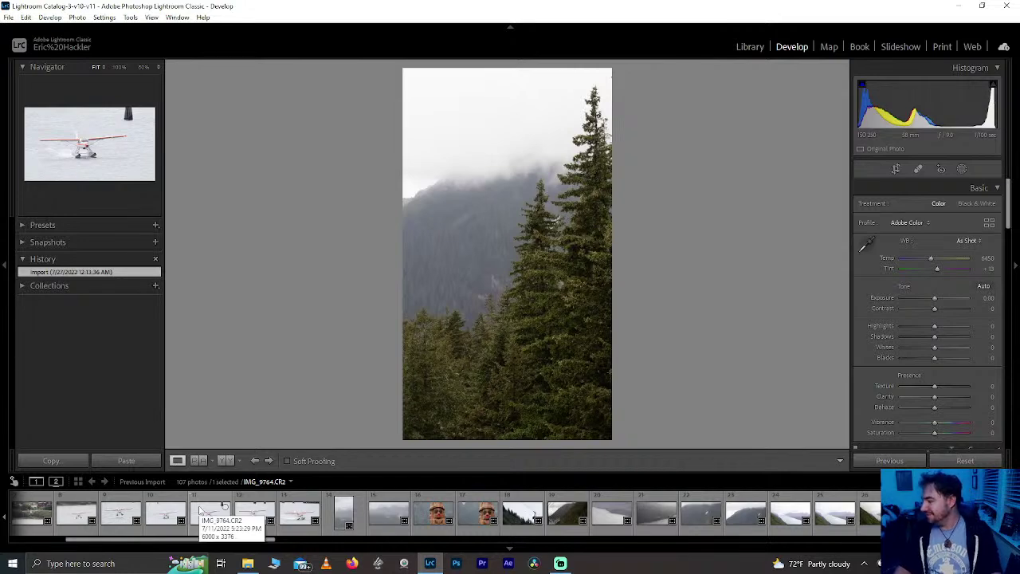
pyautogui.click(526, 517)
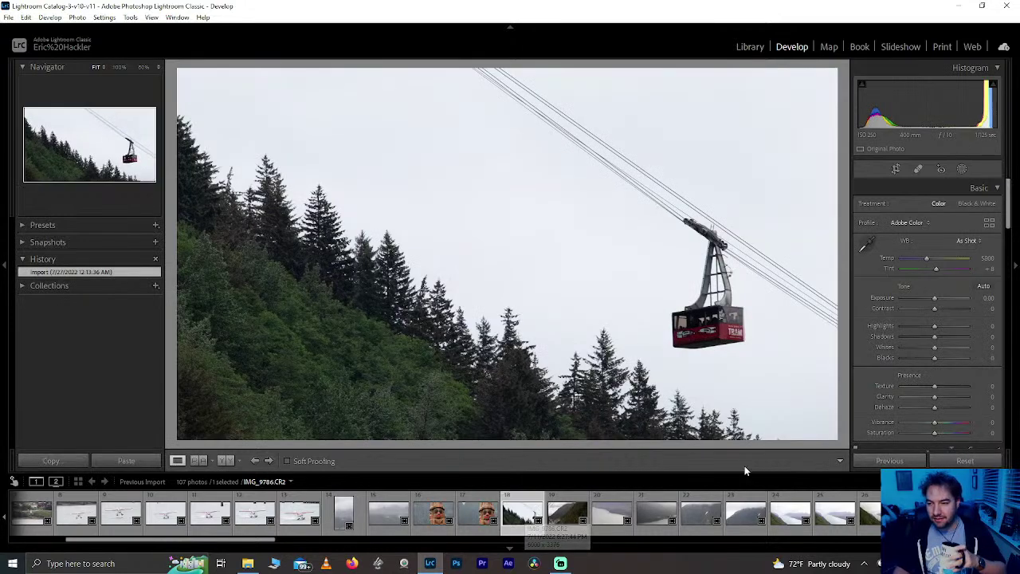
pyautogui.click(560, 518)
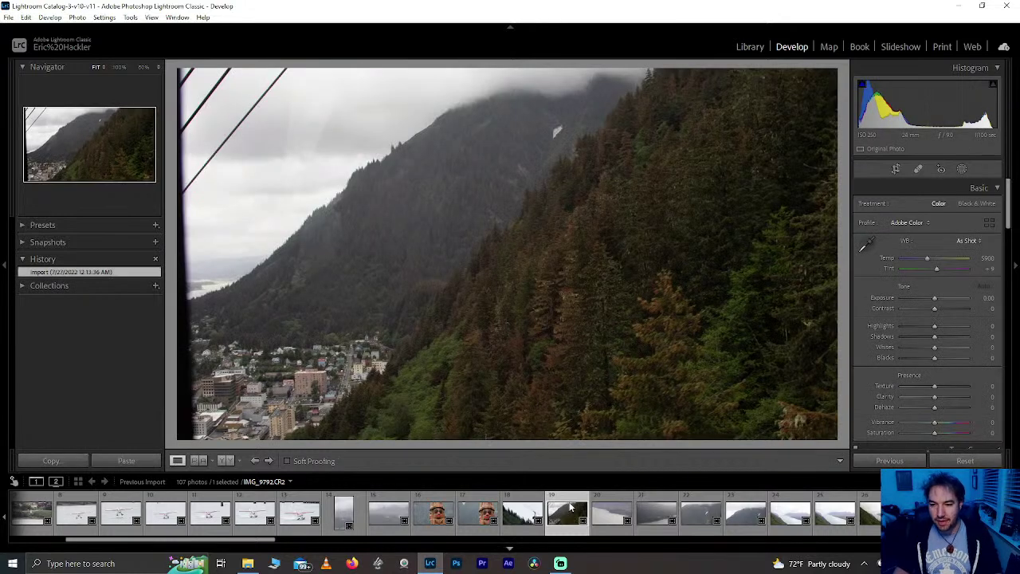
pyautogui.click(603, 516)
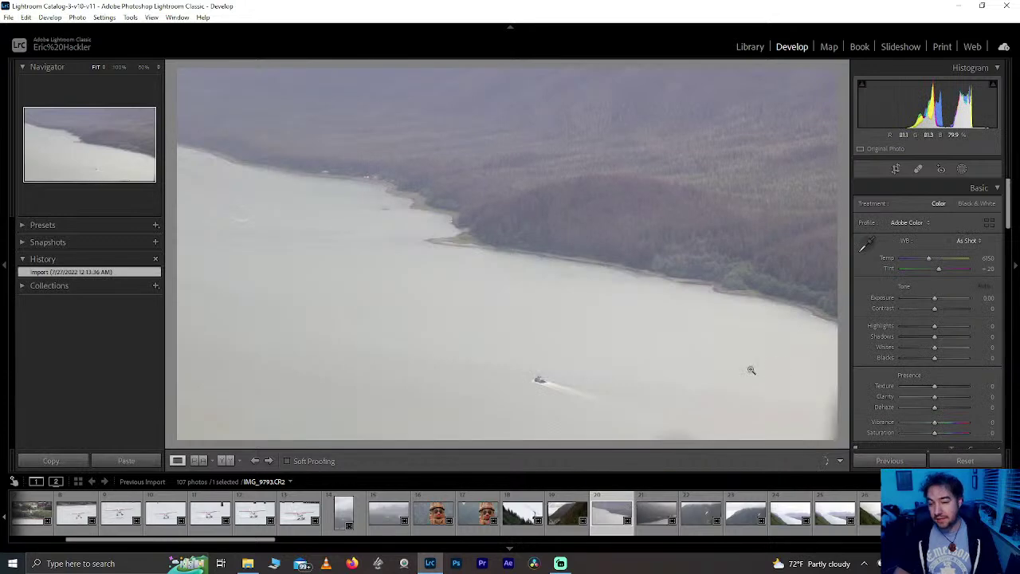
pyautogui.click(653, 516)
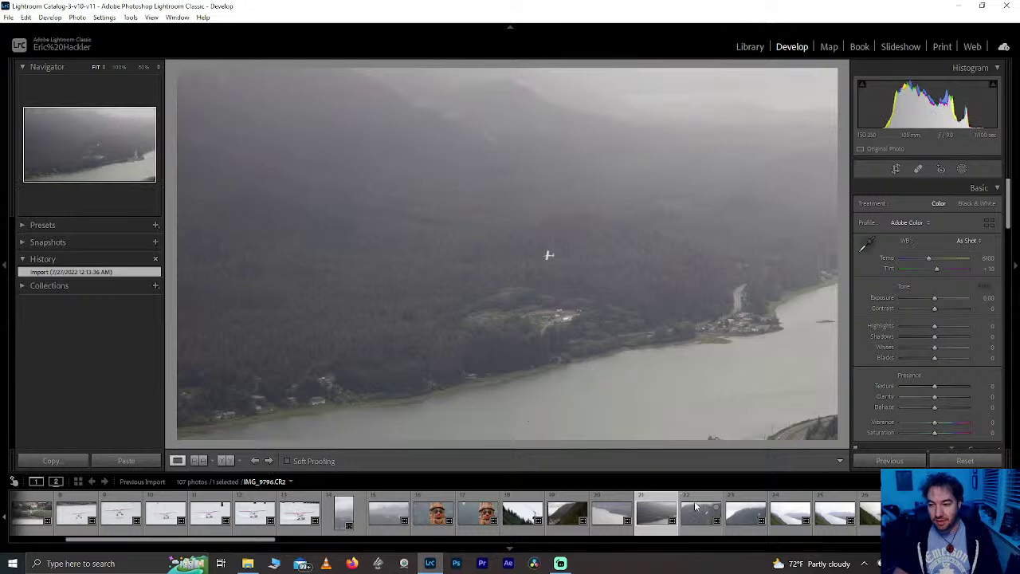
pyautogui.click(695, 507)
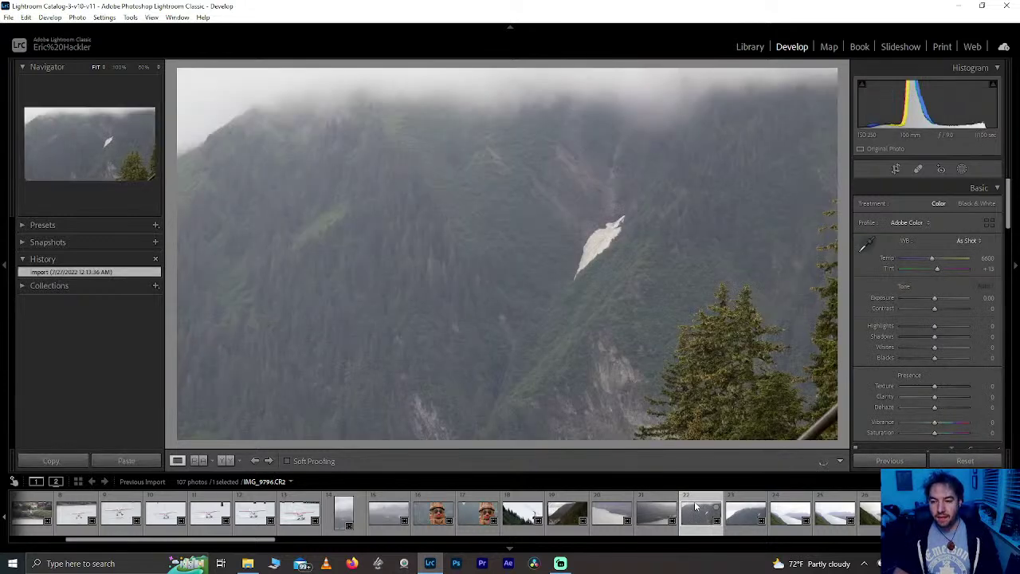
pyautogui.click(741, 520)
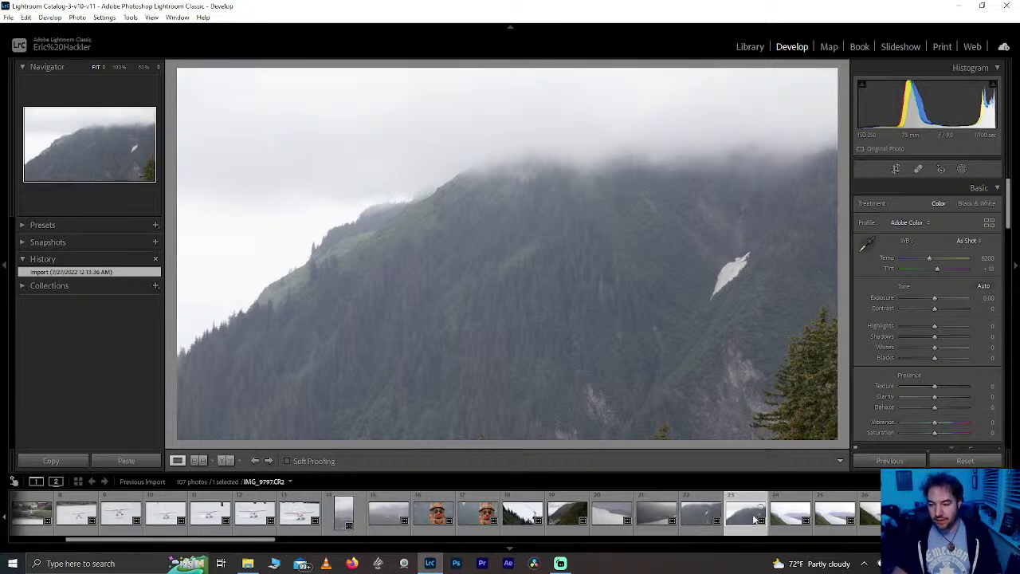
pyautogui.scroll(-5, 737, 514)
pyautogui.click(218, 514)
# Step: Step through the fjord view and misty valley photos to the vertical fir forest photo IMG_9804.CR2
pyautogui.click(278, 528)
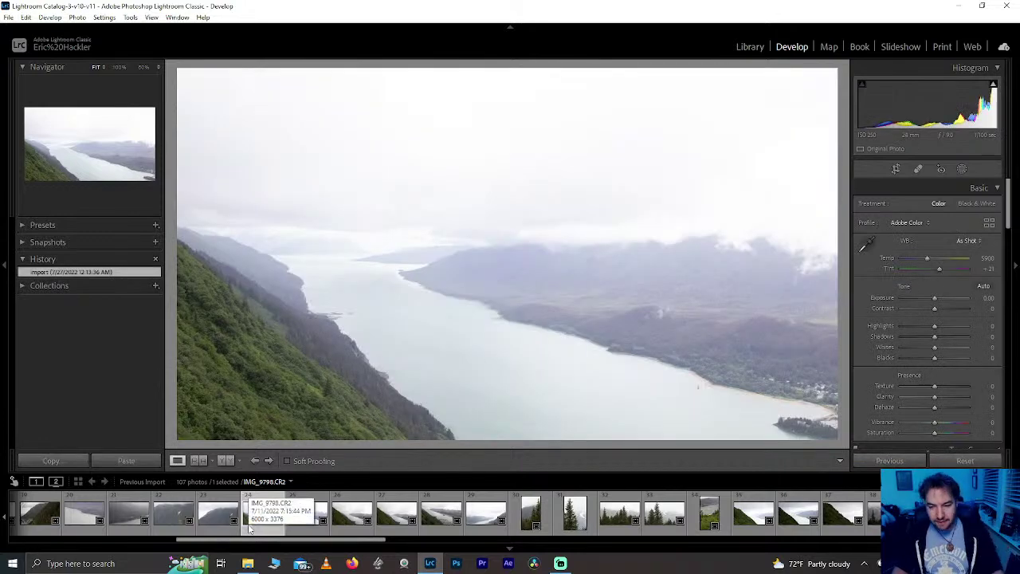
pyautogui.click(317, 519)
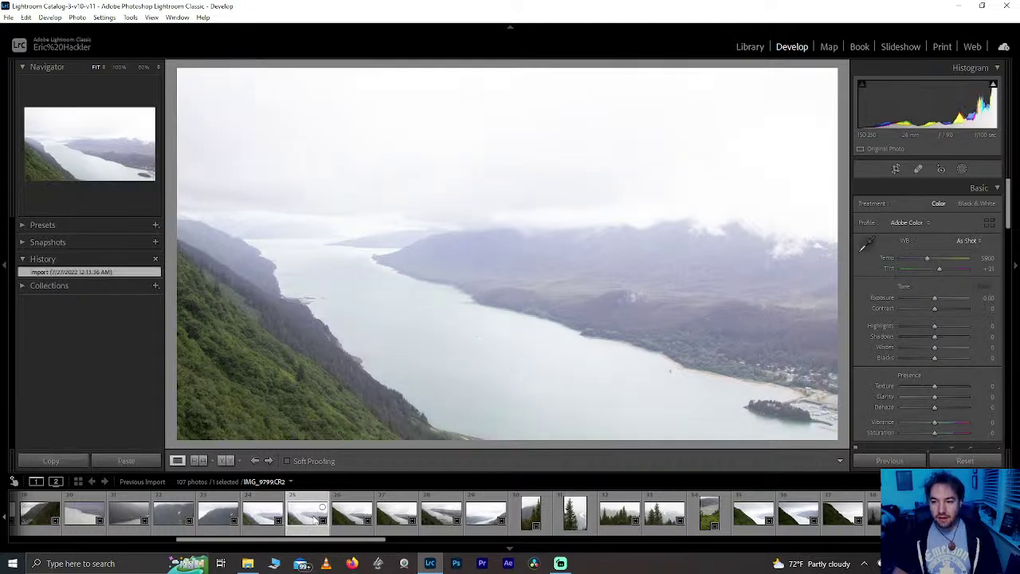
pyautogui.click(346, 519)
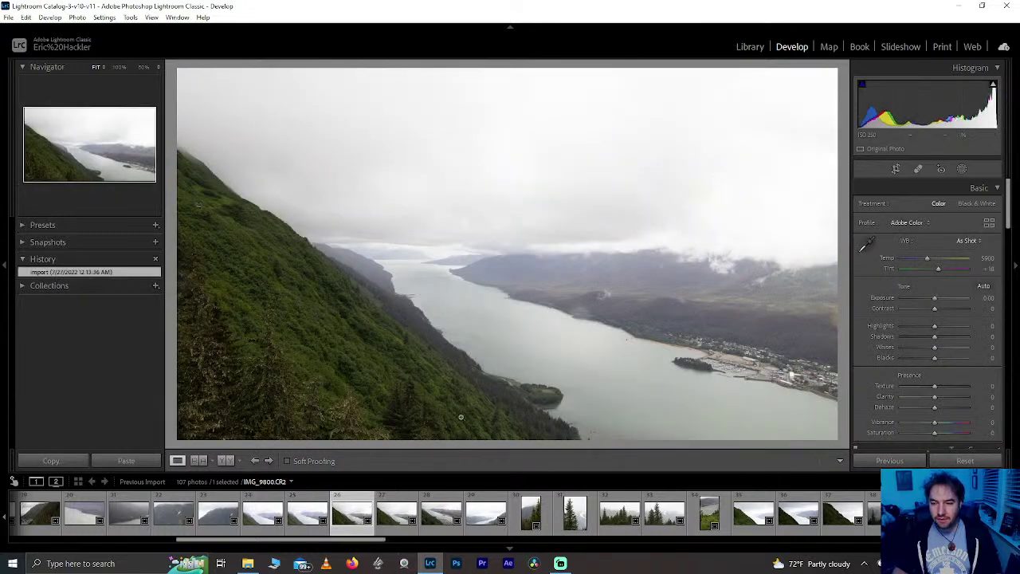
pyautogui.click(393, 511)
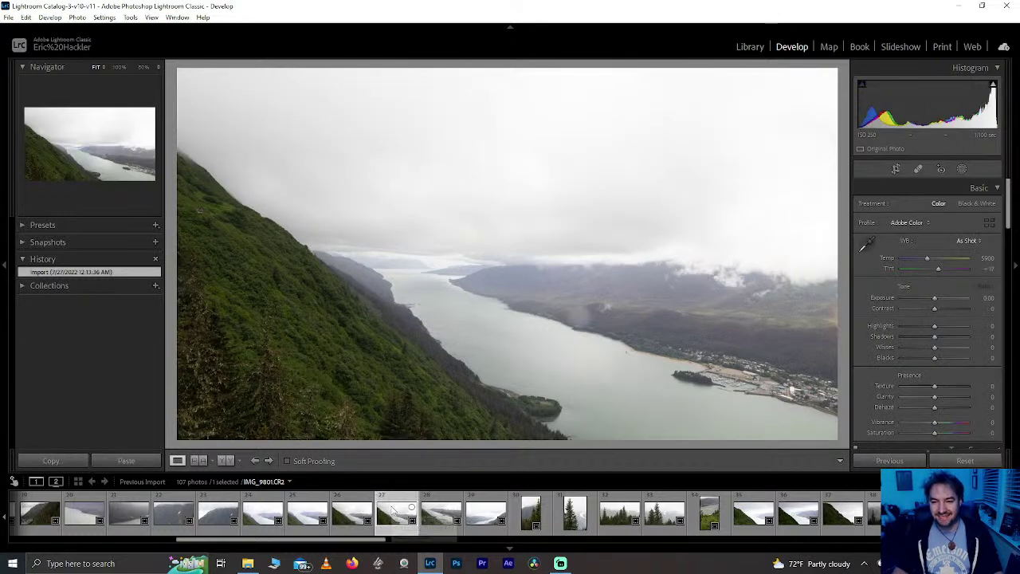
pyautogui.click(434, 512)
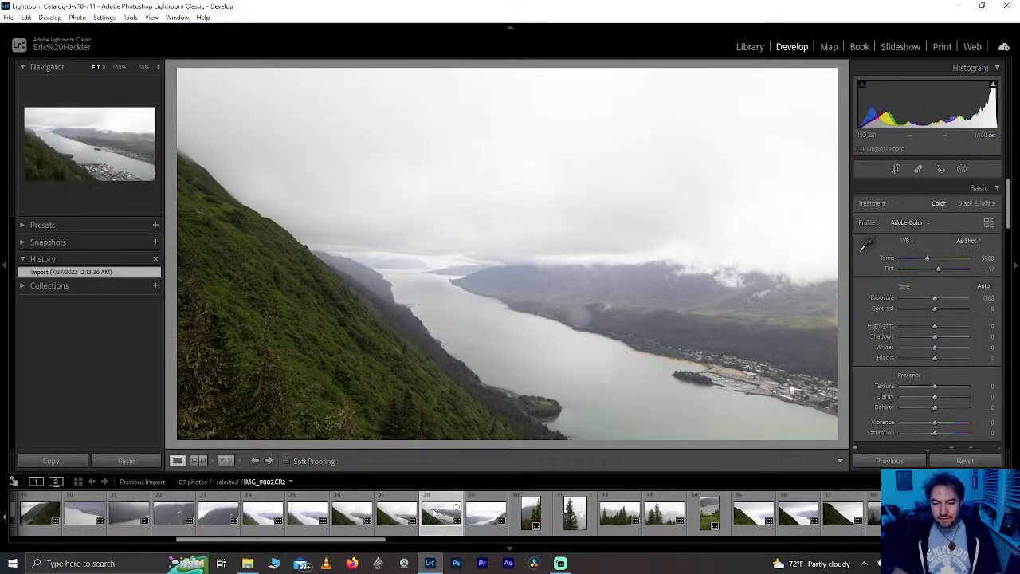
pyautogui.click(483, 515)
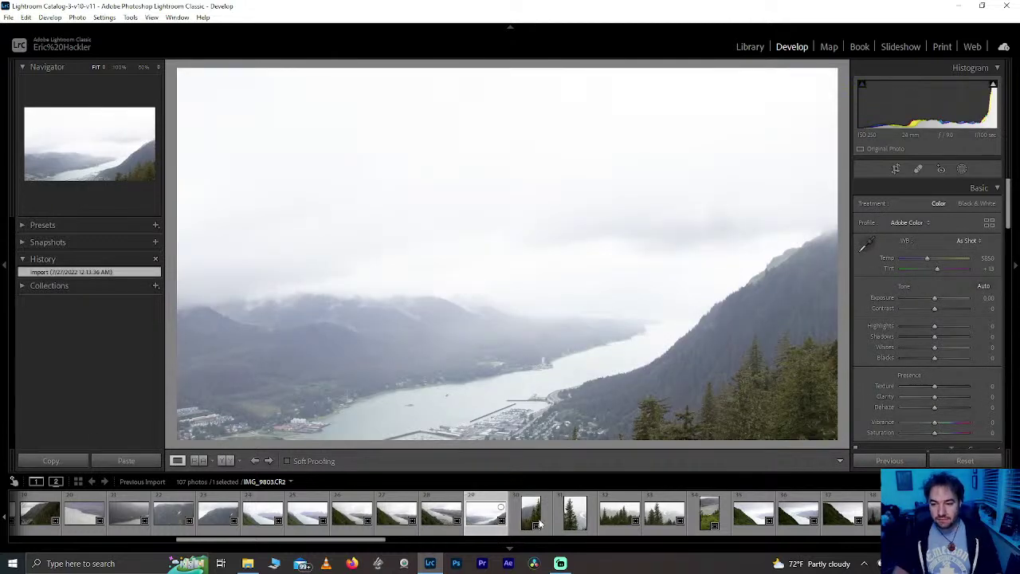
pyautogui.click(534, 514)
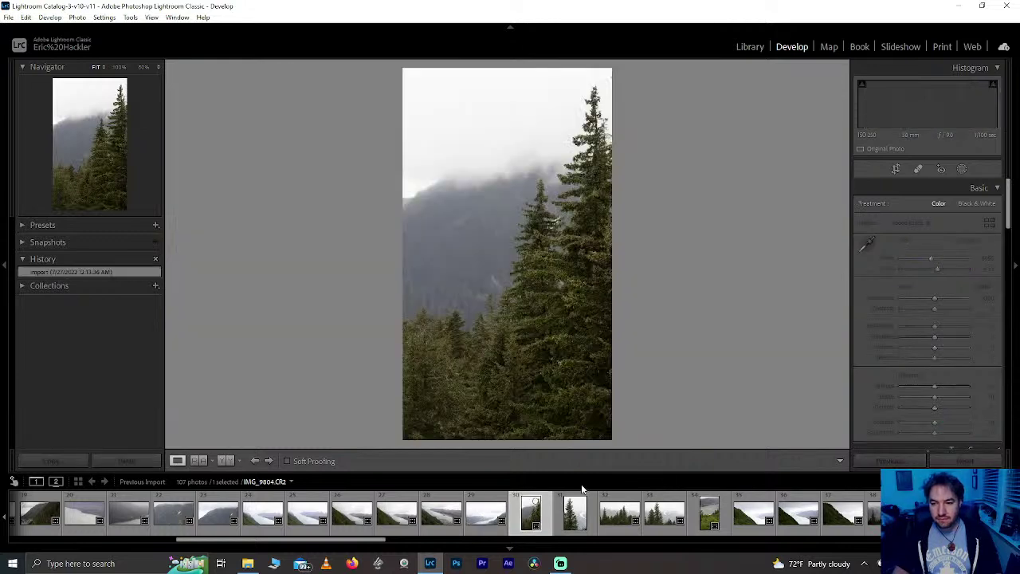
# Step: Narrow the crop on IMG_9804.CR2 from both sides, apply it, and move on to IMG_9828.CR2
pyautogui.click(894, 168)
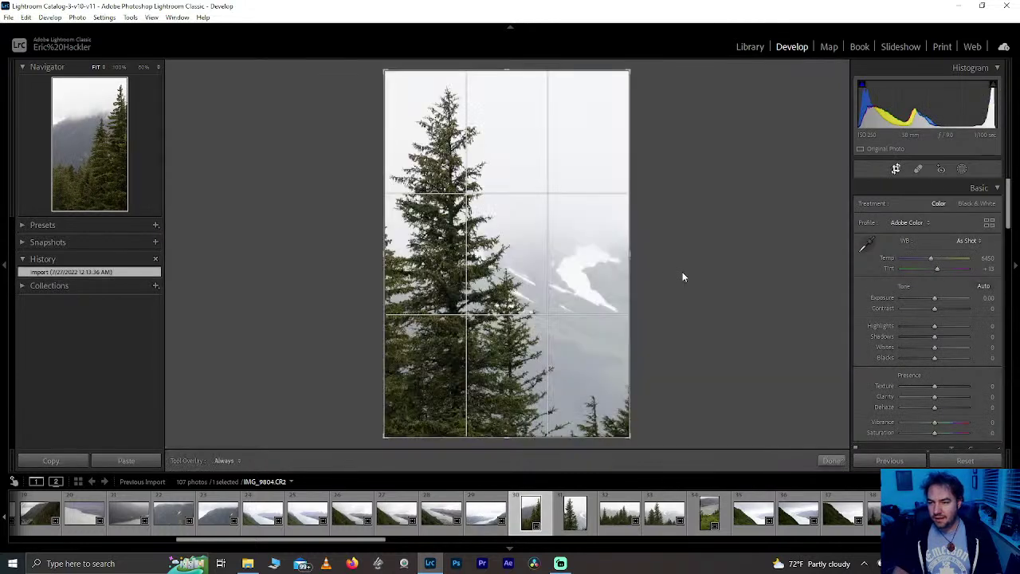
pyautogui.moveTo(628, 276); pyautogui.dragTo(608, 279)
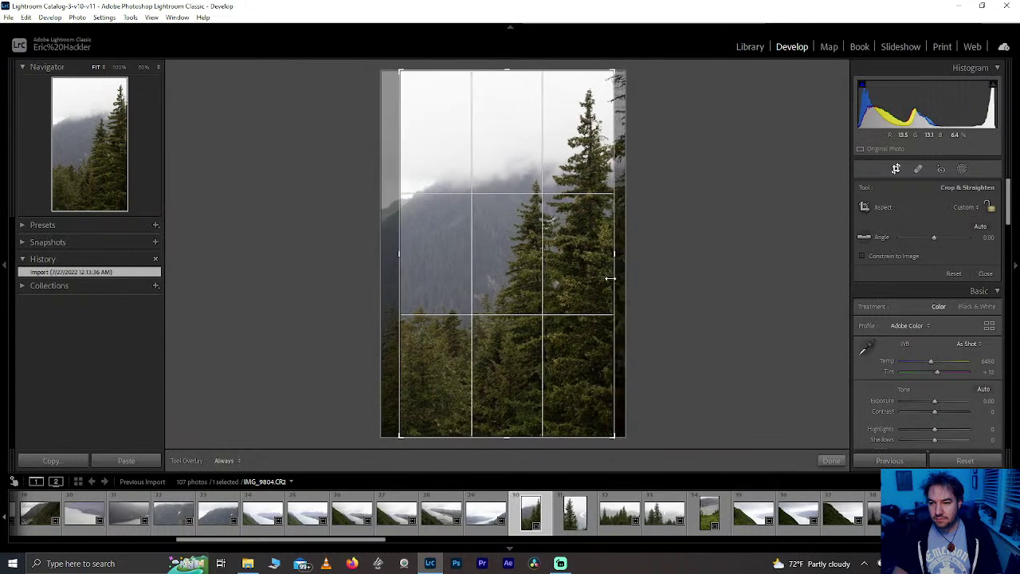
pyautogui.moveTo(398, 278); pyautogui.dragTo(380, 281)
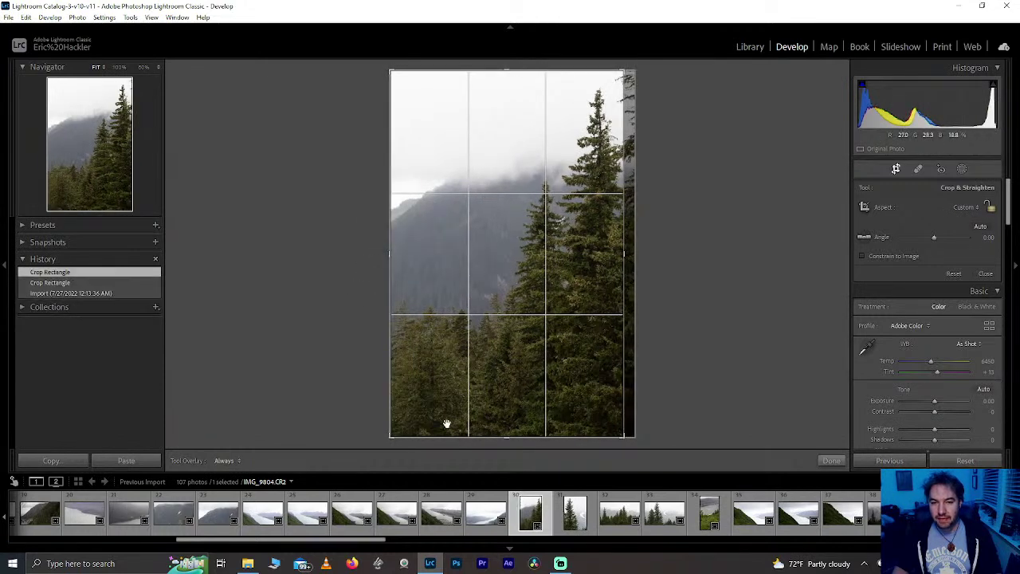
pyautogui.click(827, 460)
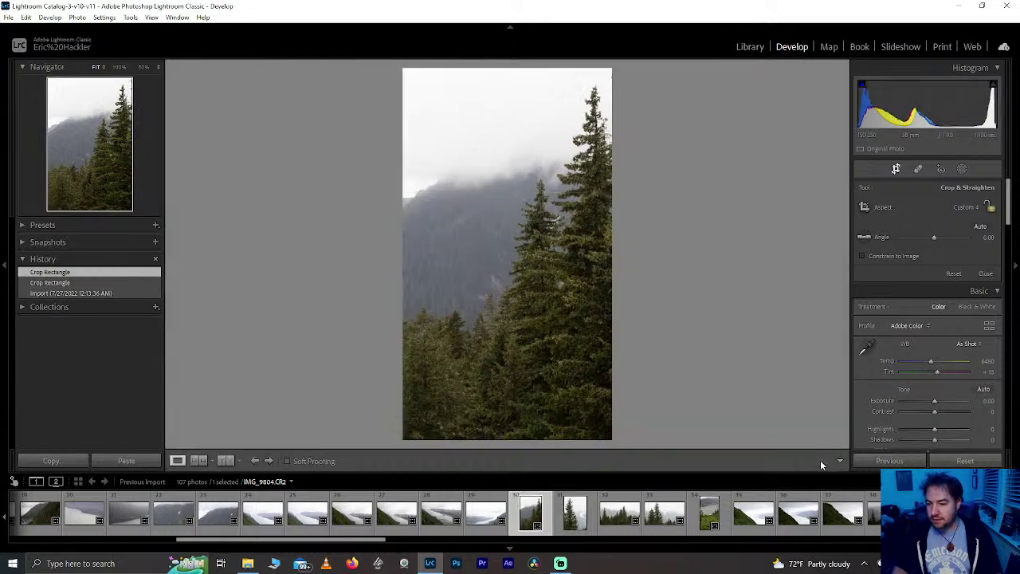
pyautogui.click(714, 514)
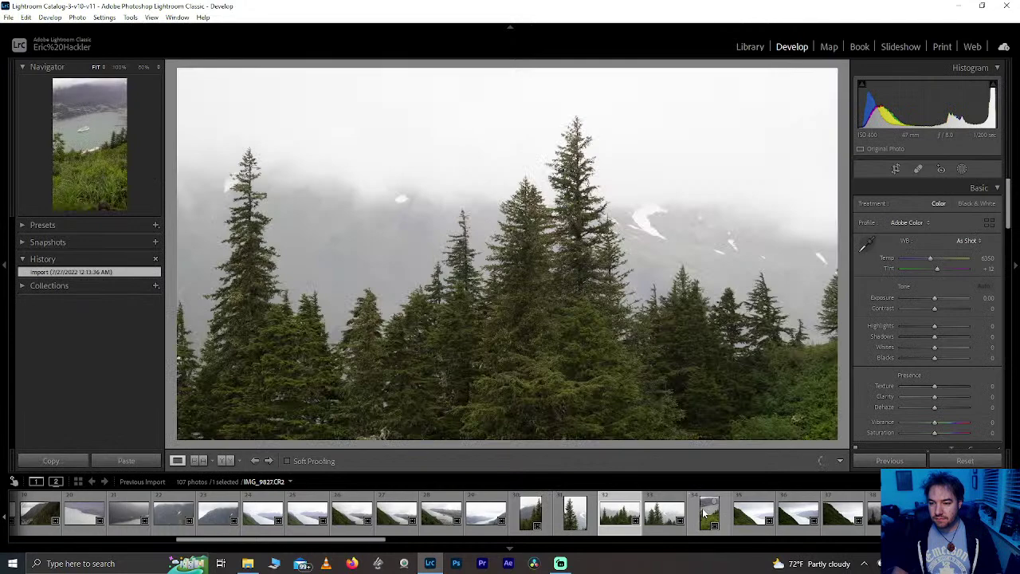
# Step: Load the misty treeline photo, then the vertical harbour photo IMG_9829.CR2
pyautogui.click(658, 517)
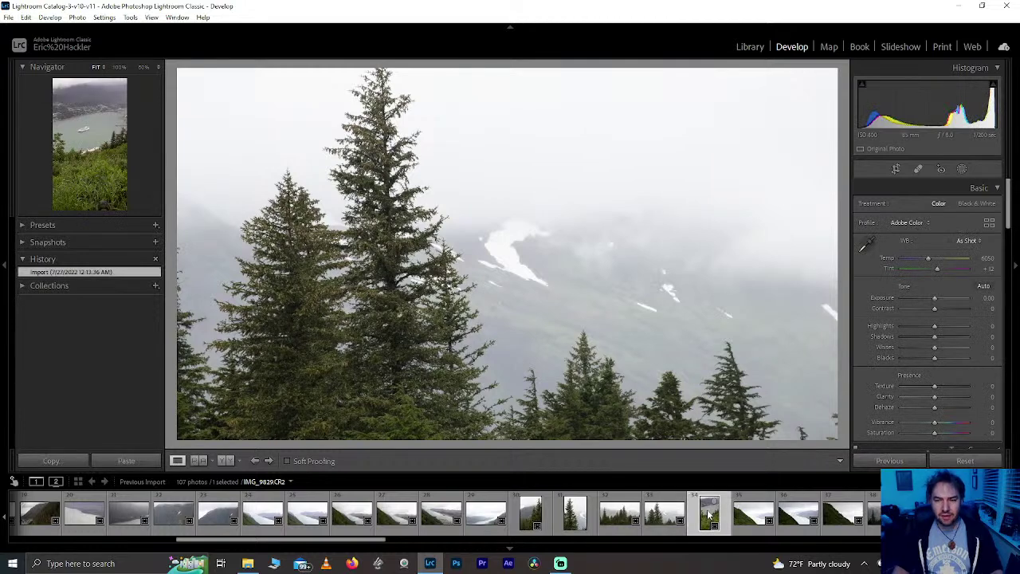
pyautogui.click(709, 516)
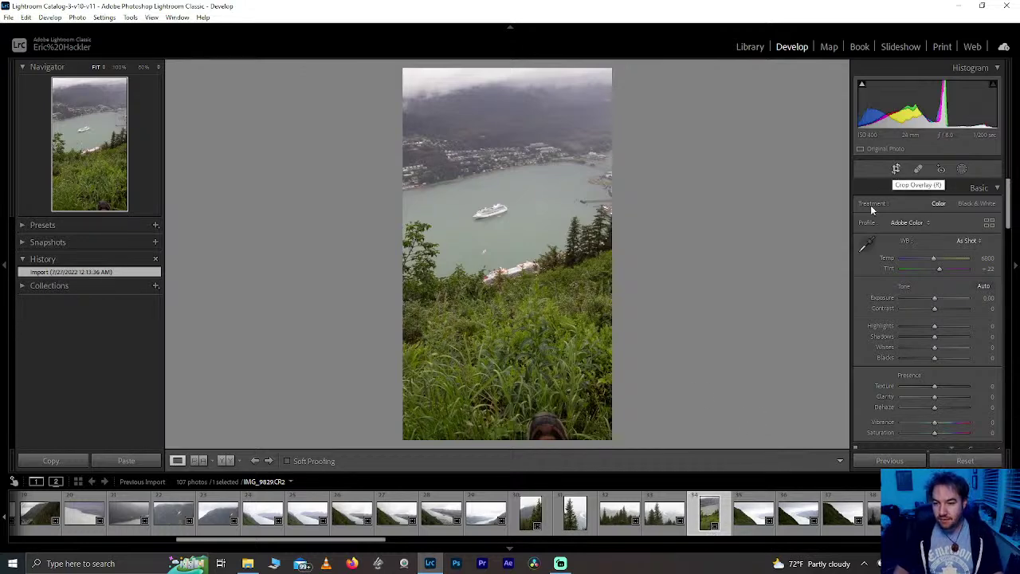
pyautogui.scroll(-2, 724, 522)
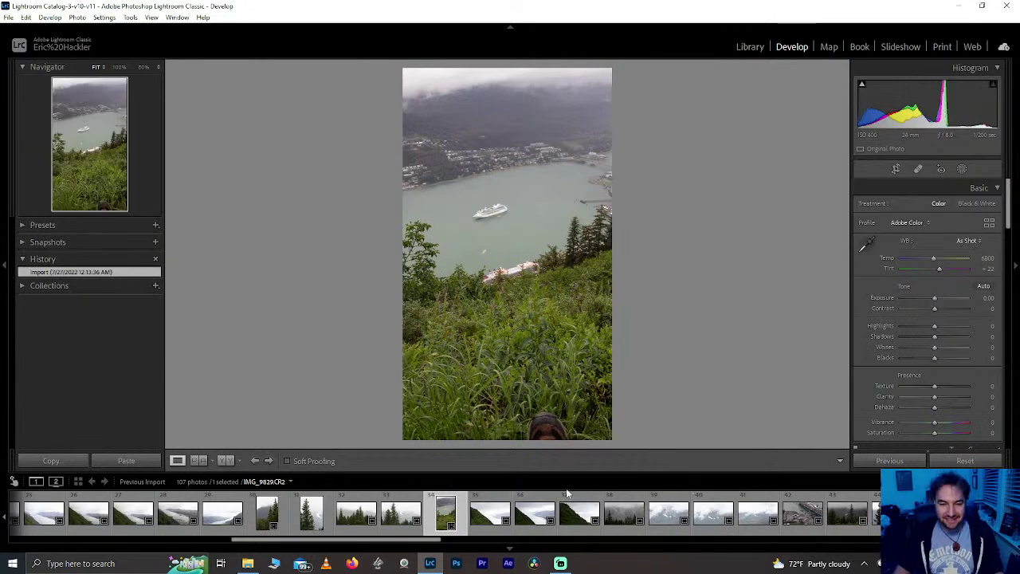
pyautogui.click(483, 516)
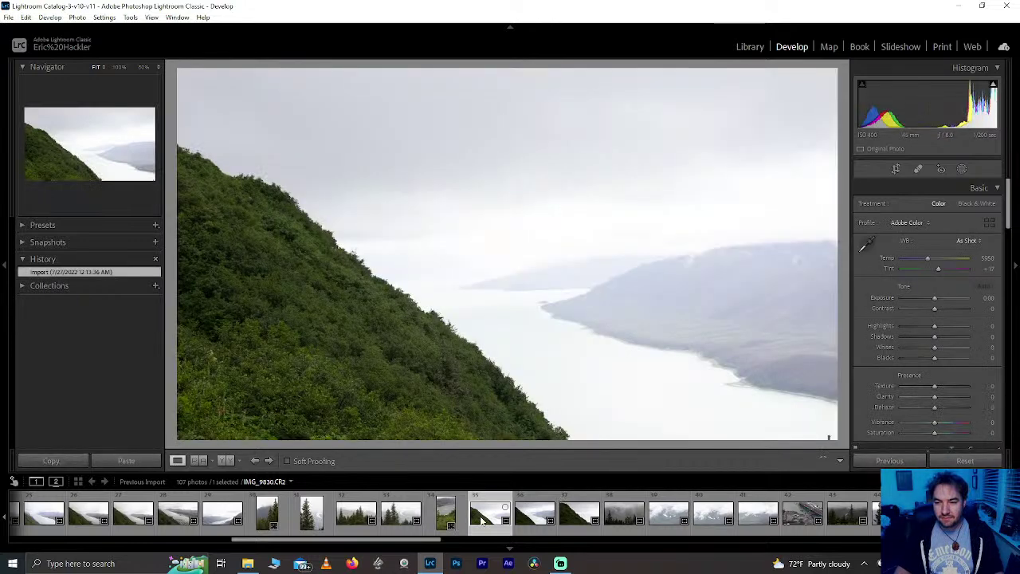
pyautogui.click(532, 519)
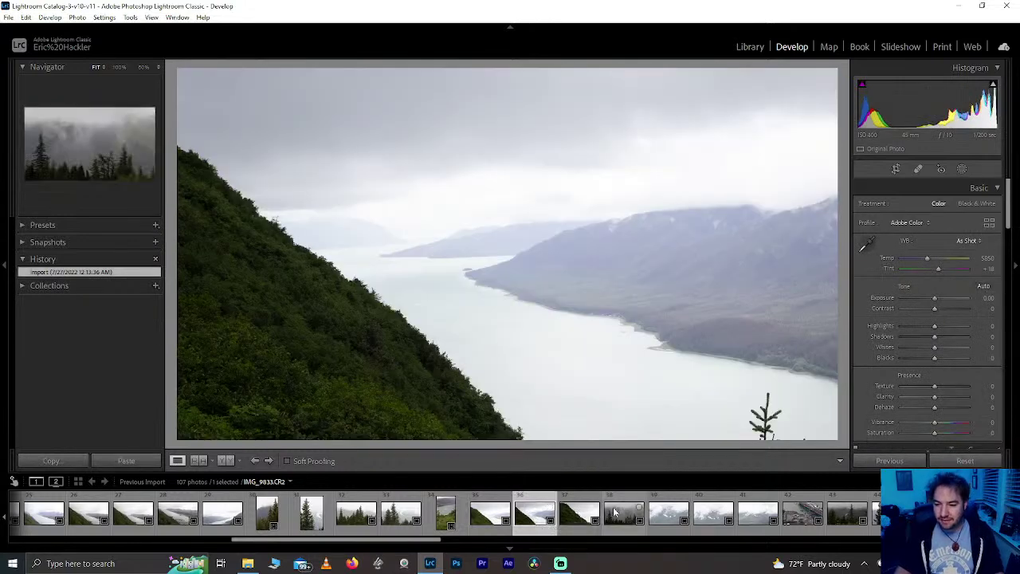
pyautogui.click(574, 518)
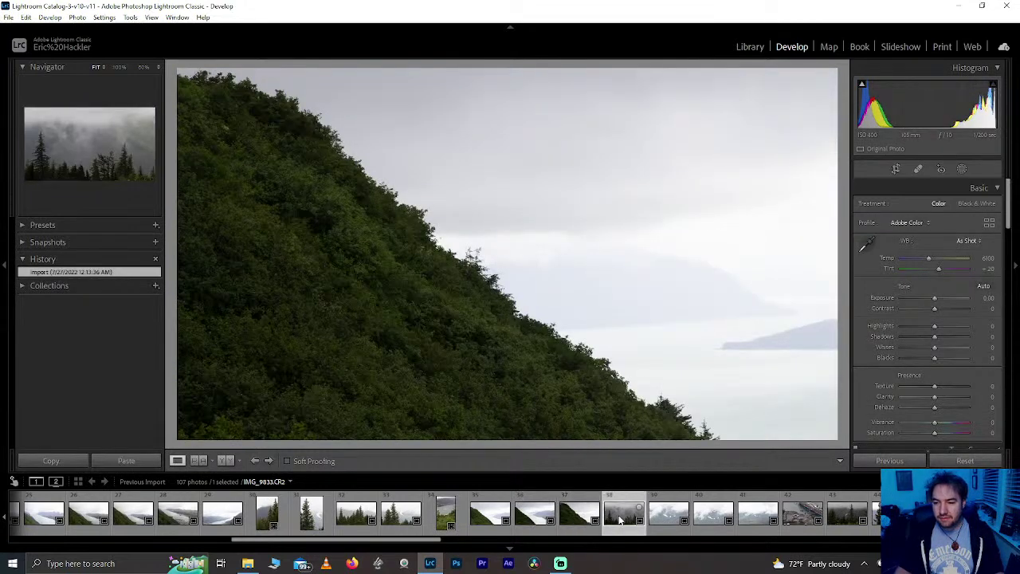
pyautogui.click(621, 518)
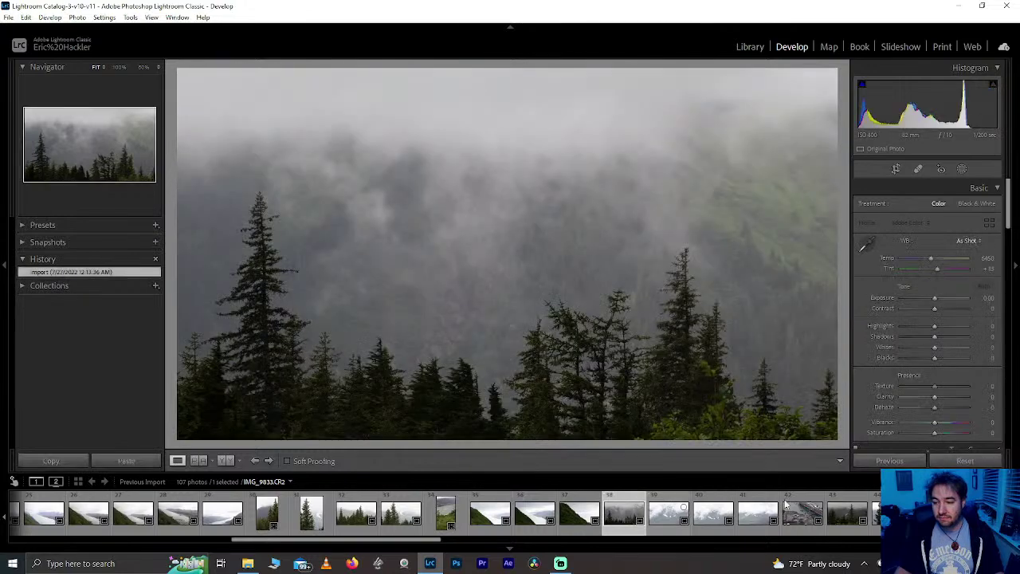
pyautogui.click(443, 517)
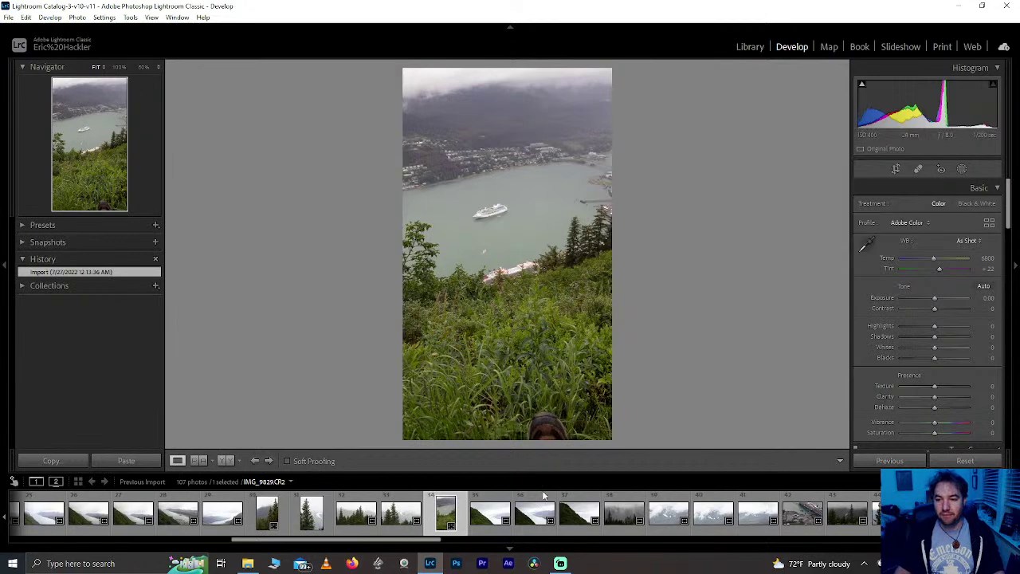
# Step: Check the cruise ship and the boot at 1:1 zoom, returning to the full view each time
pyautogui.click(484, 215)
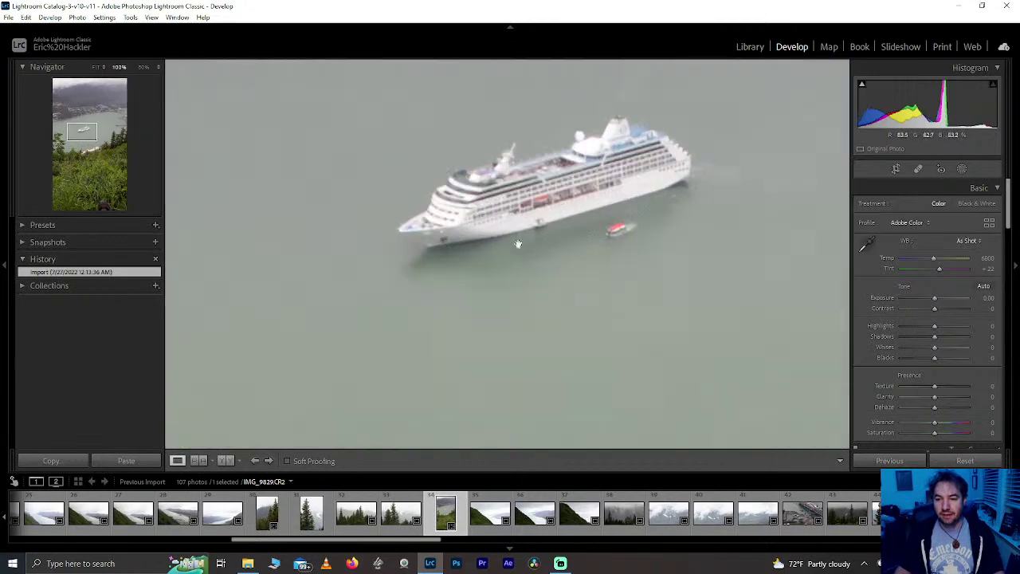
pyautogui.click(532, 249)
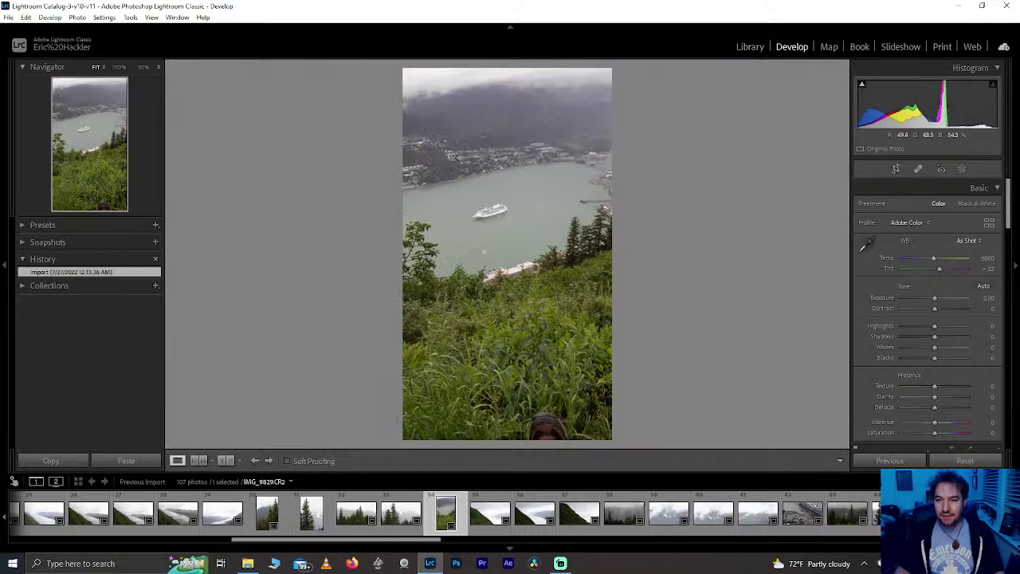
pyautogui.click(548, 427)
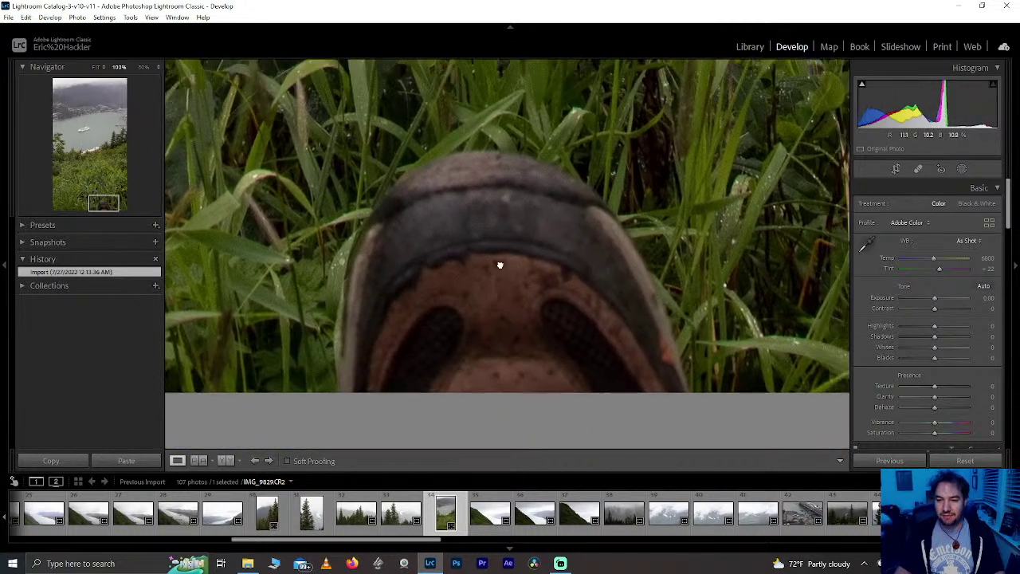
pyautogui.click(499, 263)
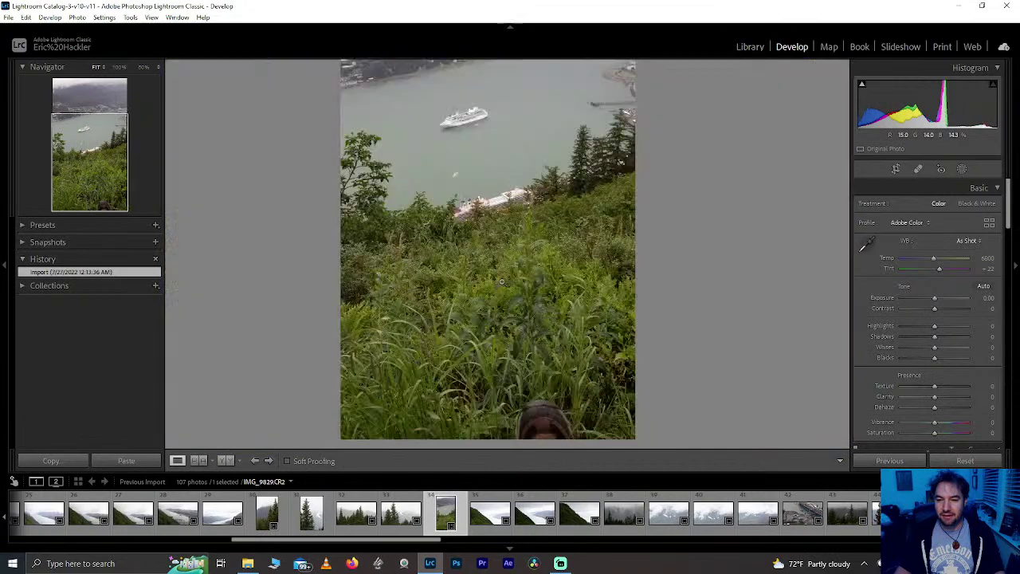
pyautogui.click(501, 219)
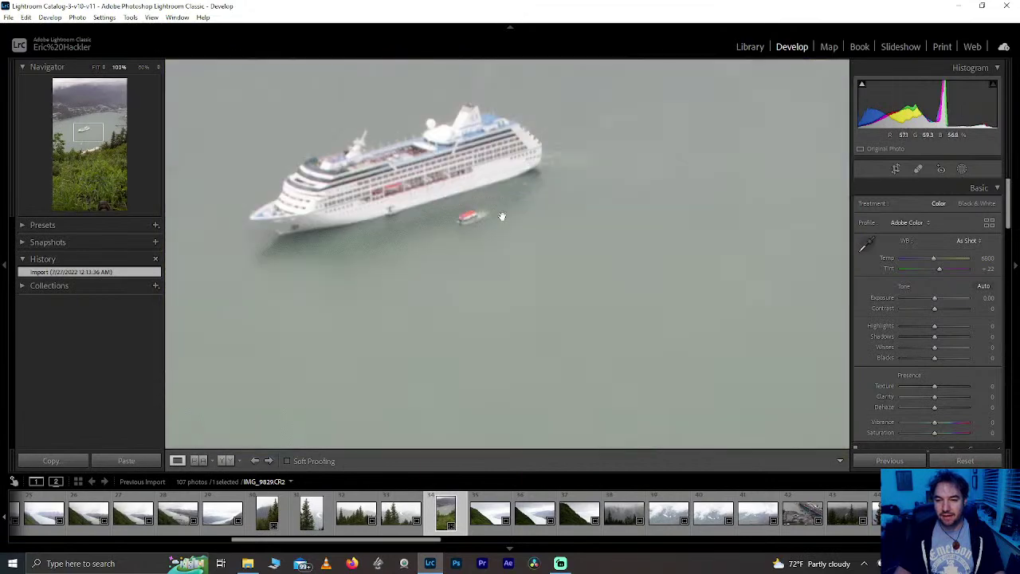
pyautogui.click(435, 196)
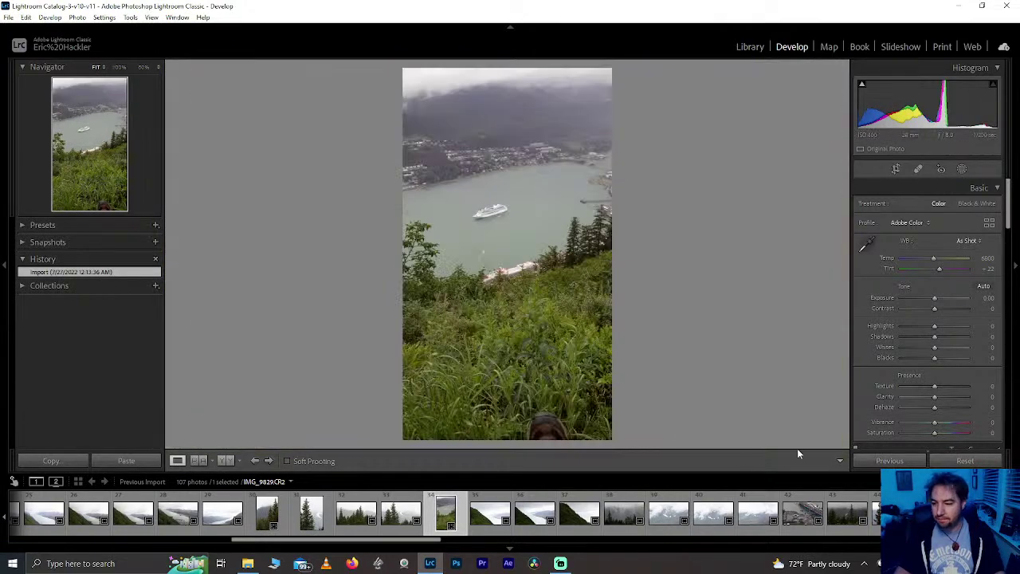
# Step: Open the eagle-over-dock photo IMG_9837.CR2 and inspect the eagle at 100%
pyautogui.click(789, 514)
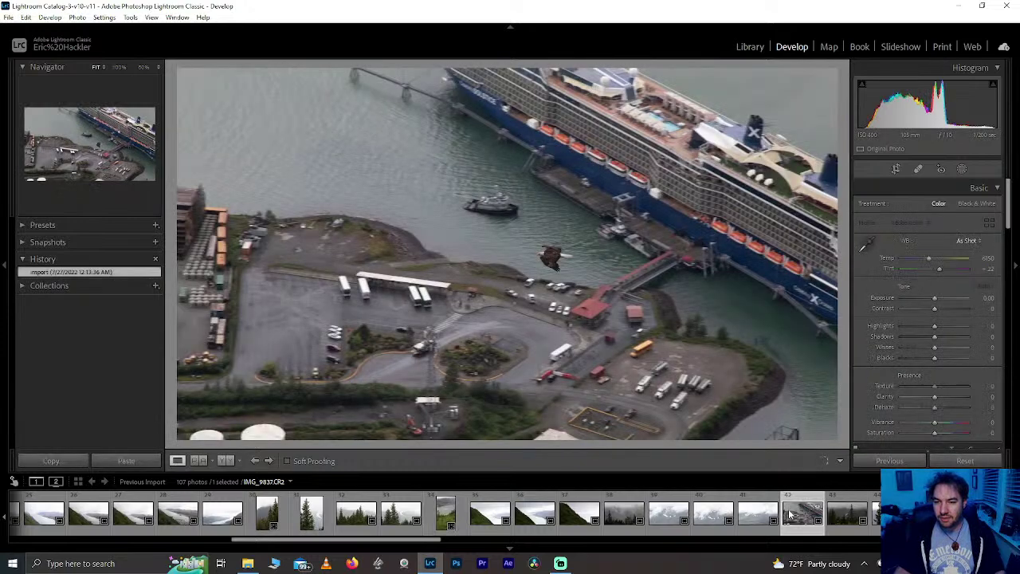
pyautogui.click(542, 253)
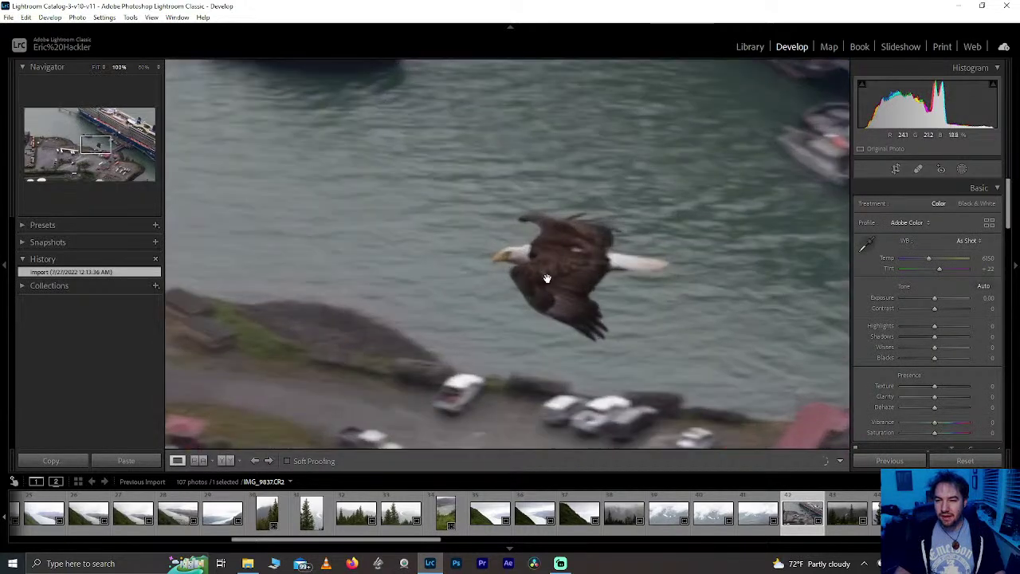
pyautogui.click(550, 280)
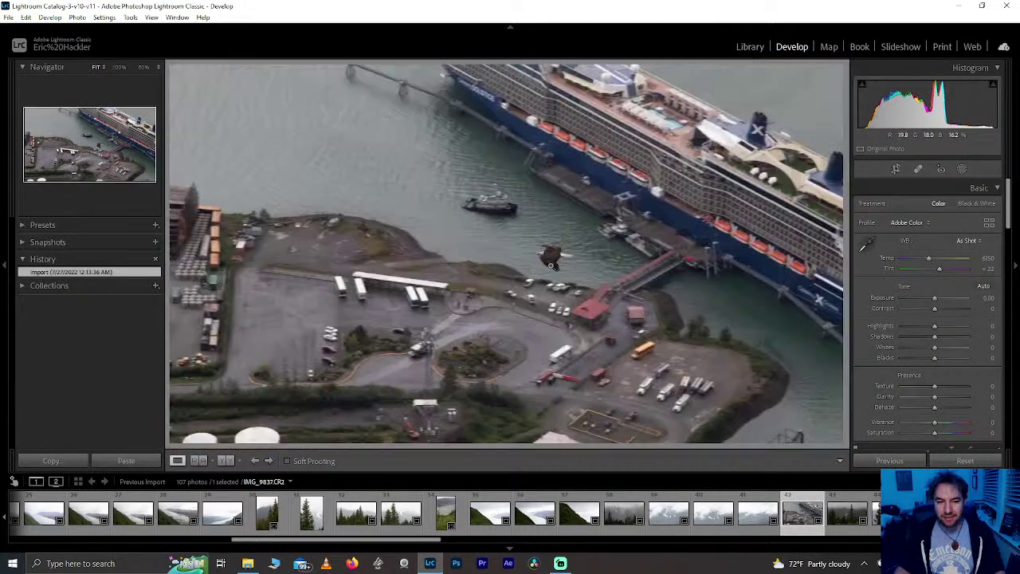
# Step: Crop IMG_9837.CR2 to a 1 x 1 square tightly framing the eagle, small boat and dock
pyautogui.click(895, 169)
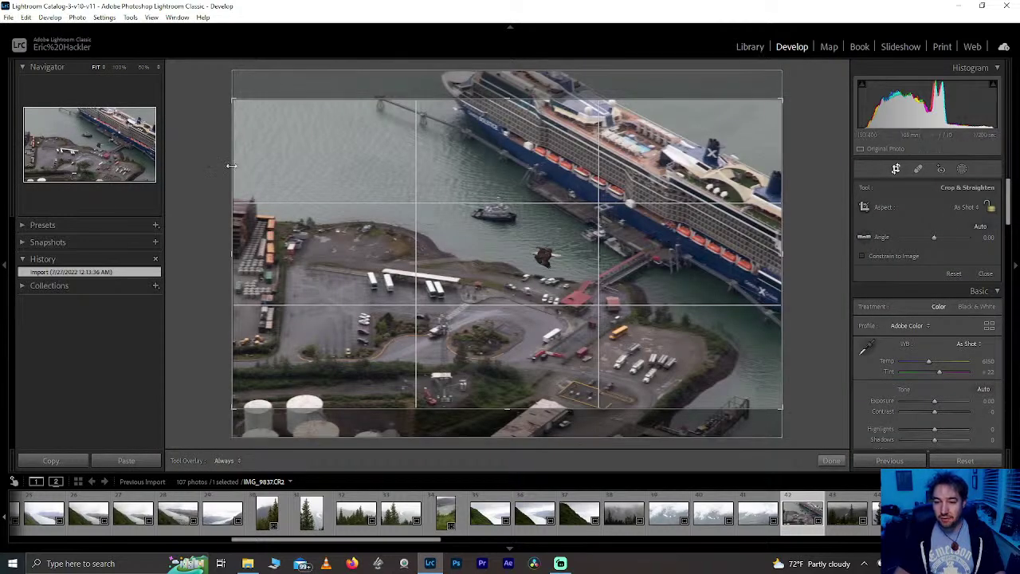
pyautogui.click(966, 208)
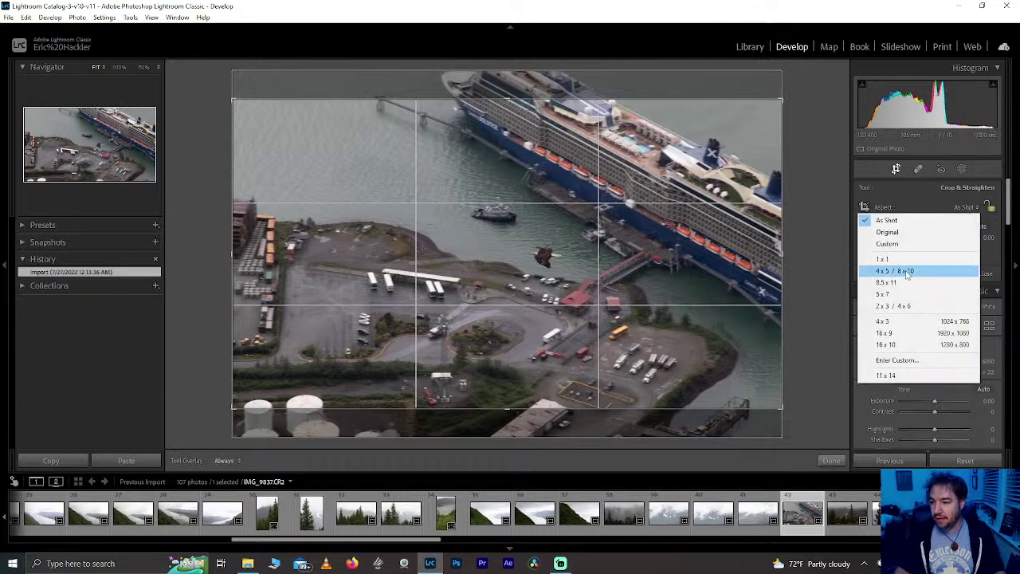
pyautogui.click(873, 257)
pyautogui.moveTo(618, 319); pyautogui.dragTo(577, 310)
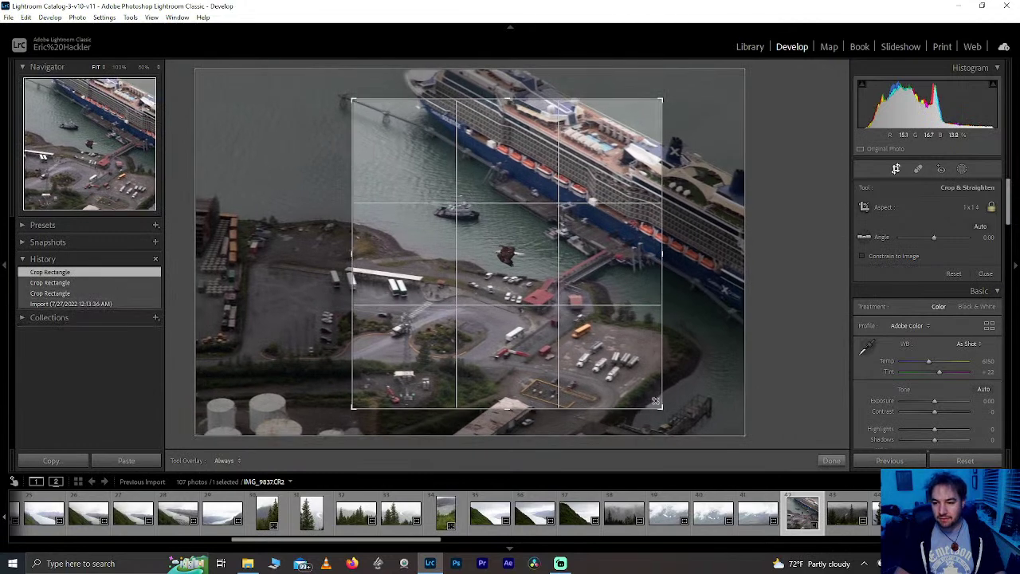
pyautogui.moveTo(660, 407); pyautogui.dragTo(620, 365)
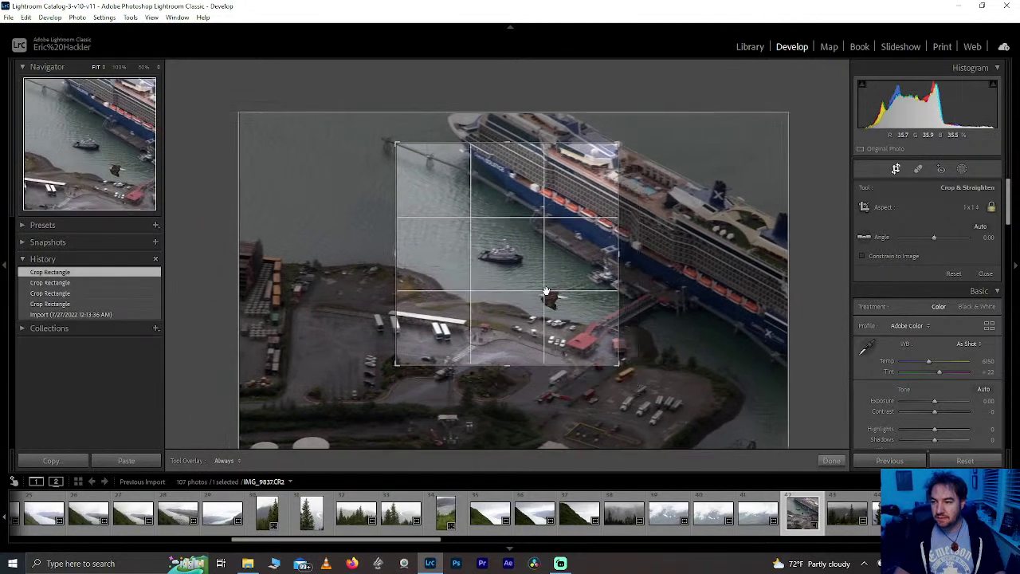
pyautogui.moveTo(548, 290); pyautogui.dragTo(502, 246)
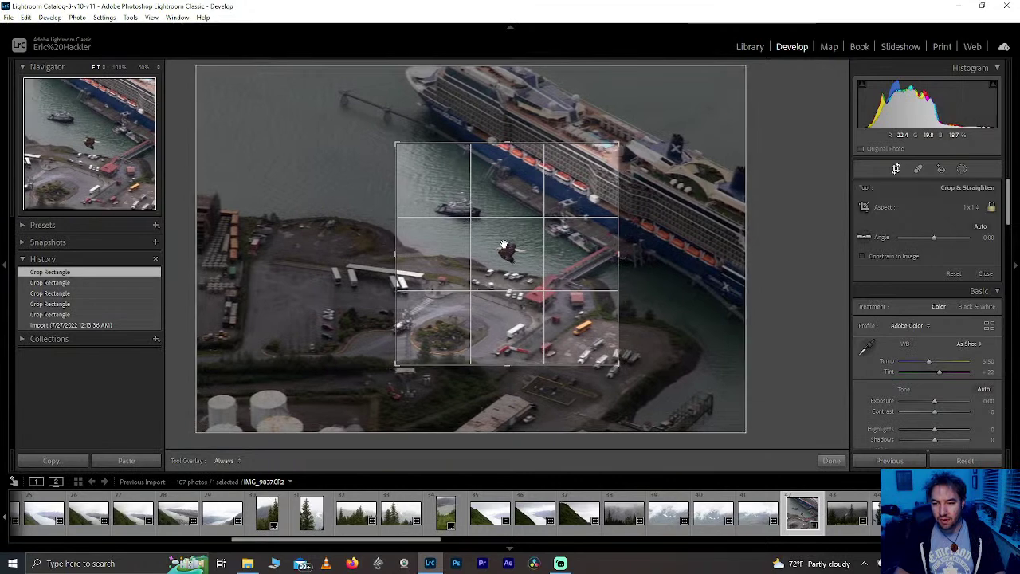
pyautogui.click(831, 460)
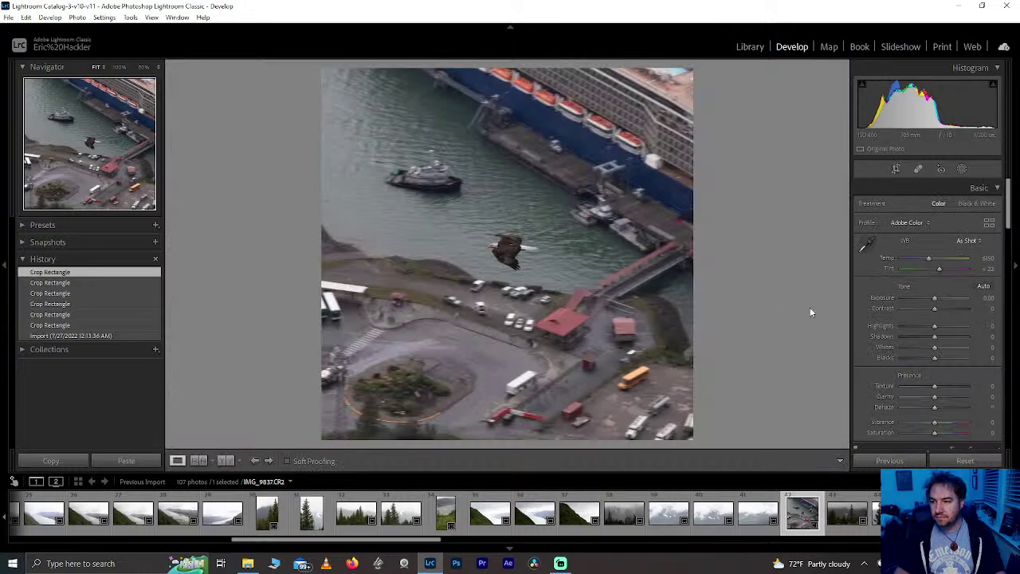
# Step: Inspect the eagle at 100% and raise Clarity to +58
pyautogui.click(467, 247)
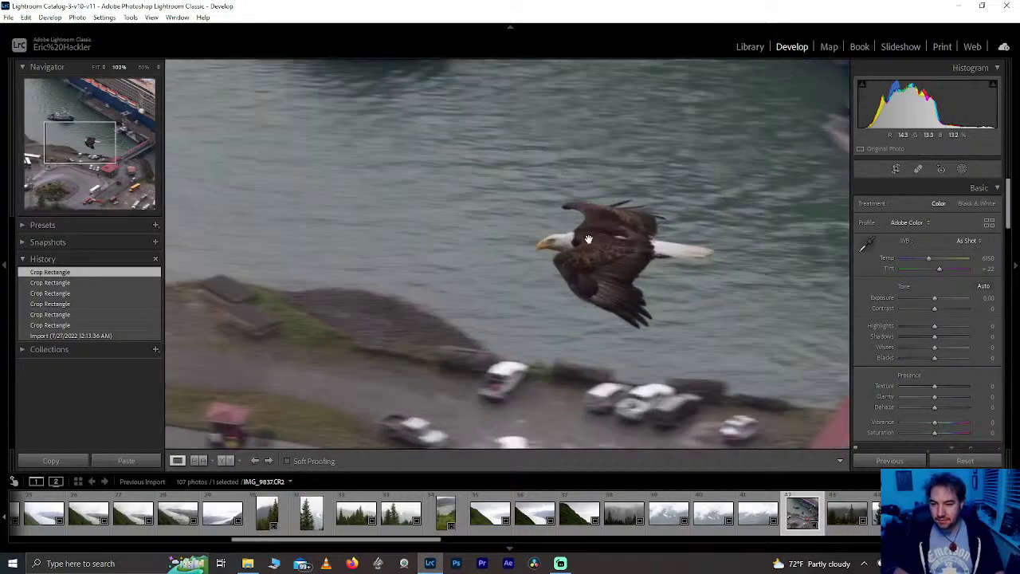
pyautogui.click(588, 239)
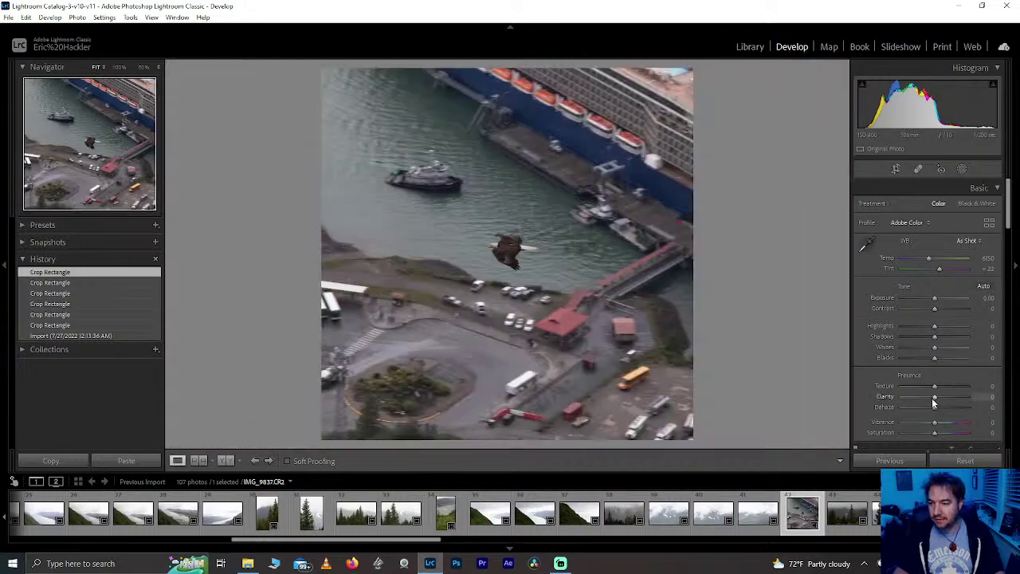
pyautogui.moveTo(934, 402)
pyautogui.mouseDown()
pyautogui.moveTo(969, 399)
pyautogui.moveTo(954, 397)
pyautogui.mouseUp()
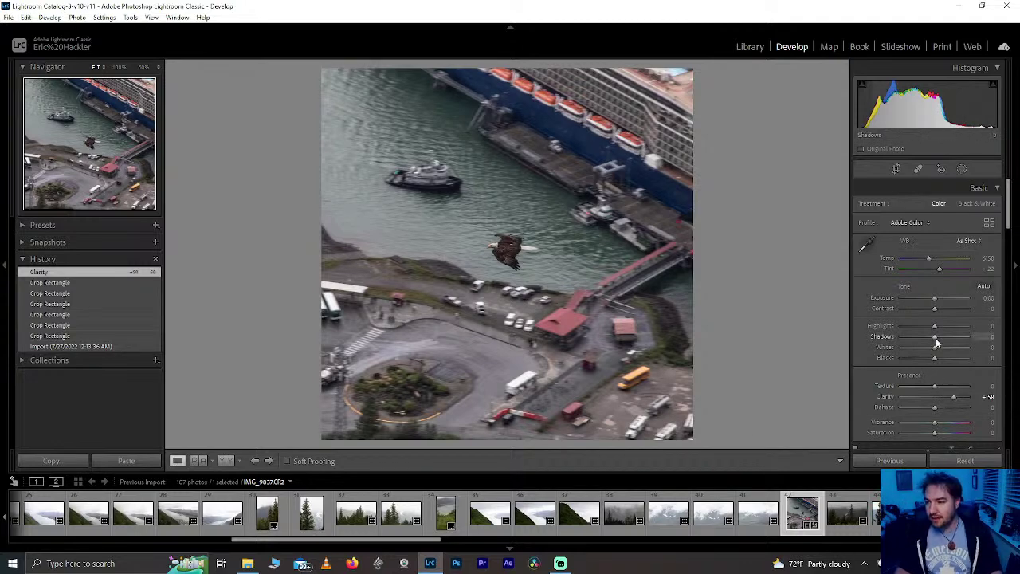
# Step: Try brightening Shadows and adding Dehaze, then reset Dehaze and Texture to zero
pyautogui.moveTo(935, 338)
pyautogui.mouseDown()
pyautogui.moveTo(974, 339)
pyautogui.moveTo(950, 341)
pyautogui.mouseUp()
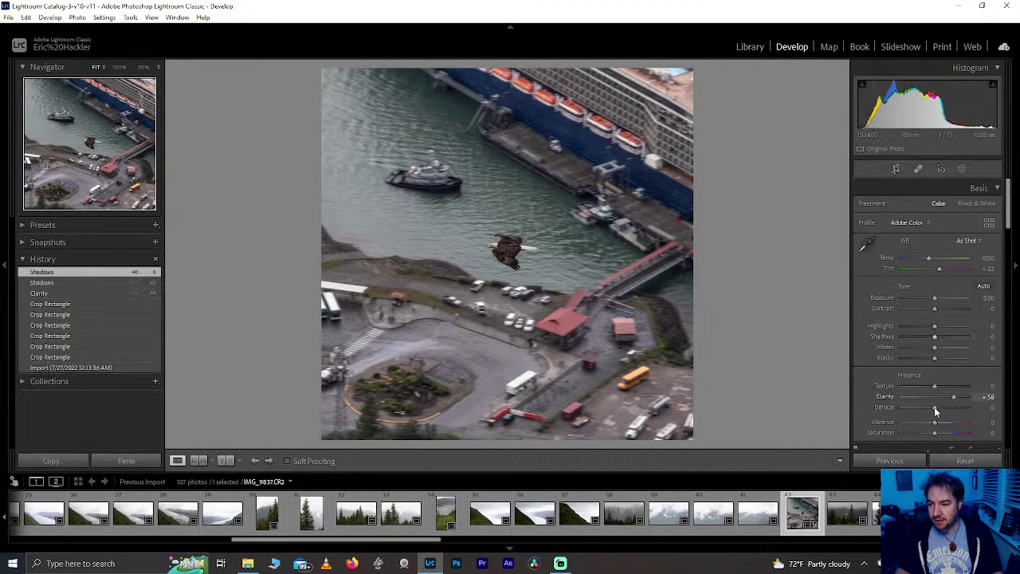
pyautogui.moveTo(947, 406)
pyautogui.mouseDown()
pyautogui.moveTo(938, 388)
pyautogui.moveTo(962, 386)
pyautogui.moveTo(951, 394)
pyautogui.mouseUp()
pyautogui.doubleClick(947, 406)
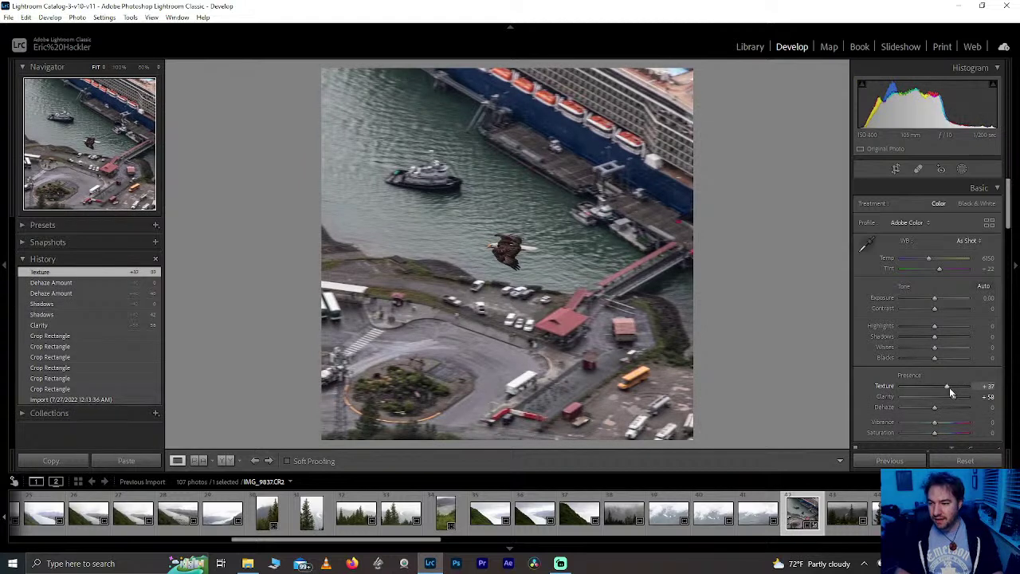
pyautogui.doubleClick(947, 386)
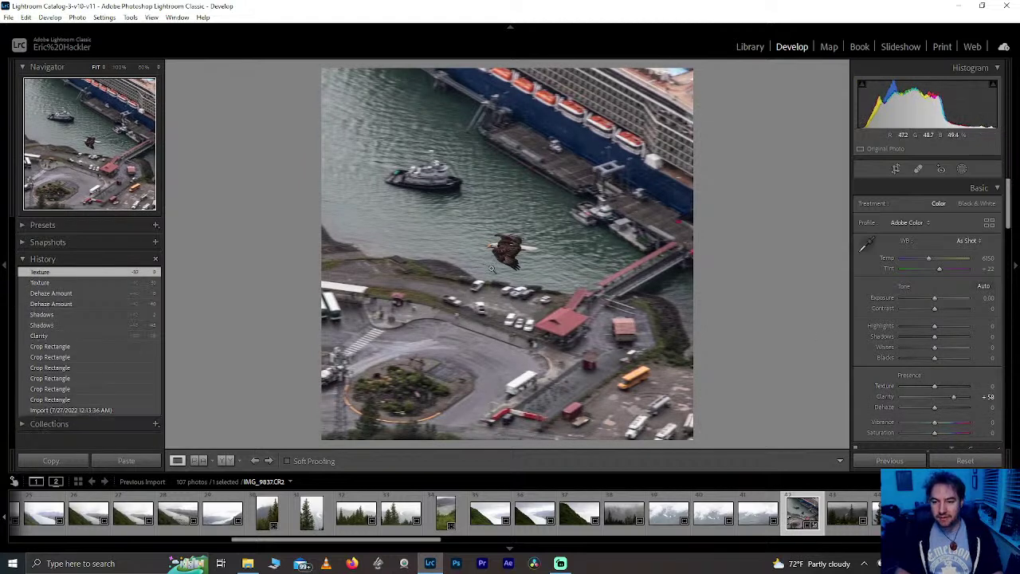
# Step: Create a Select Subject mask of the eagle and switch to a Subtract brush
pyautogui.click(962, 170)
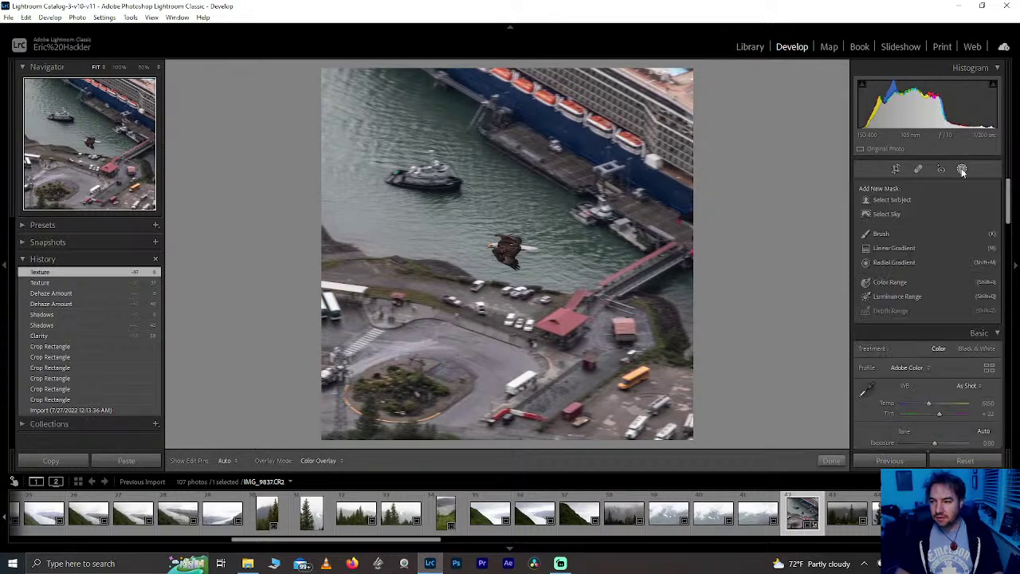
pyautogui.click(884, 200)
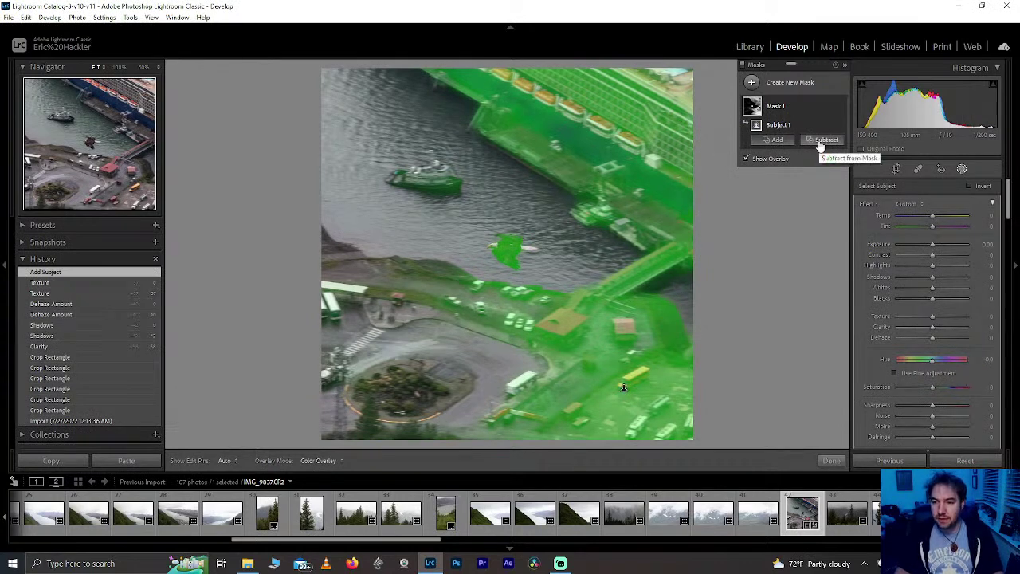
pyautogui.click(821, 145)
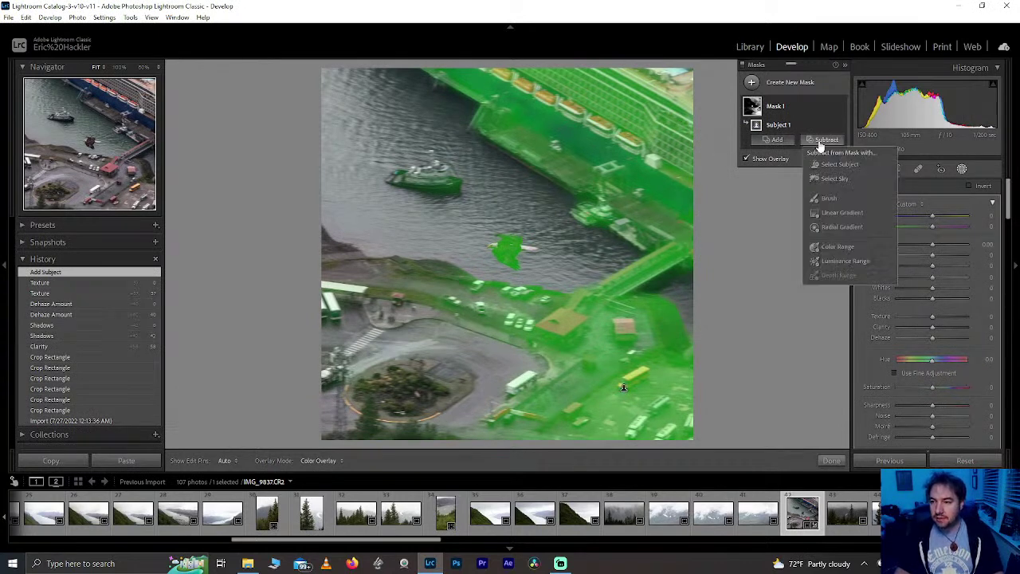
pyautogui.click(829, 204)
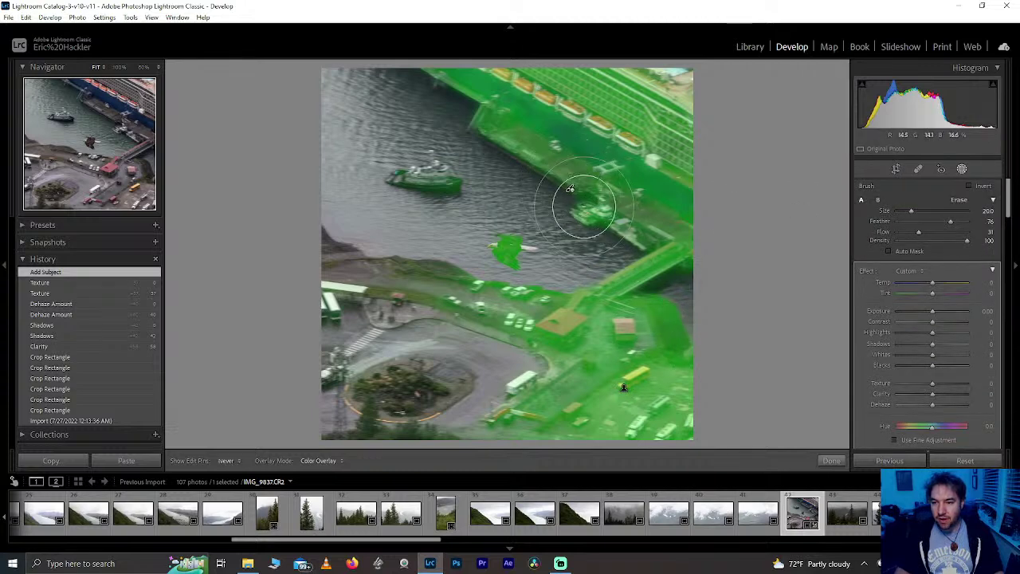
# Step: Brush the cruise ship, its upper hull and the small boat out of Mask 1
pyautogui.moveTo(456, 84)
pyautogui.mouseDown()
pyautogui.moveTo(654, 207)
pyautogui.moveTo(701, 212)
pyautogui.mouseUp()
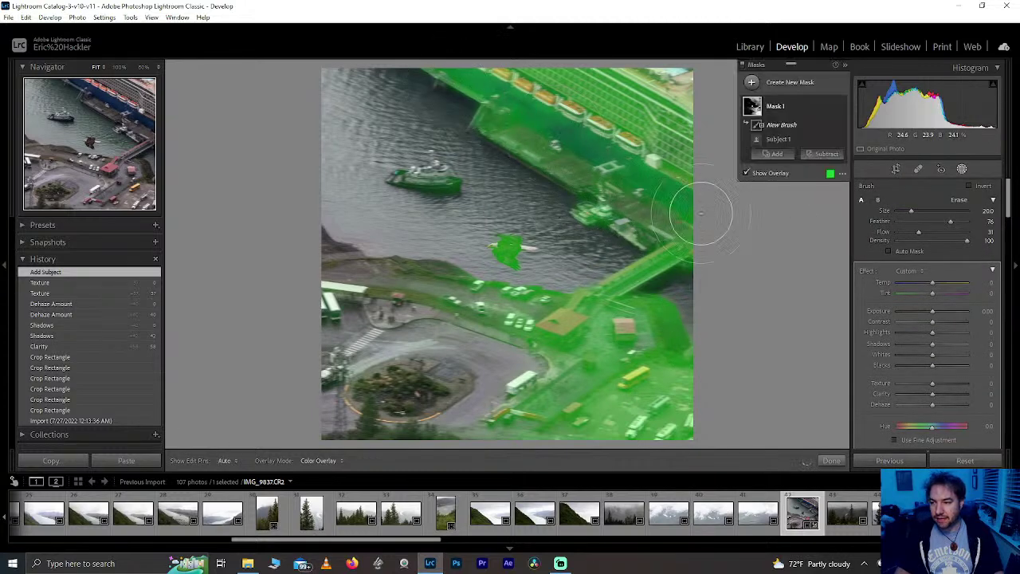
pyautogui.moveTo(917, 232); pyautogui.dragTo(1000, 240)
pyautogui.moveTo(642, 140); pyautogui.dragTo(432, 46)
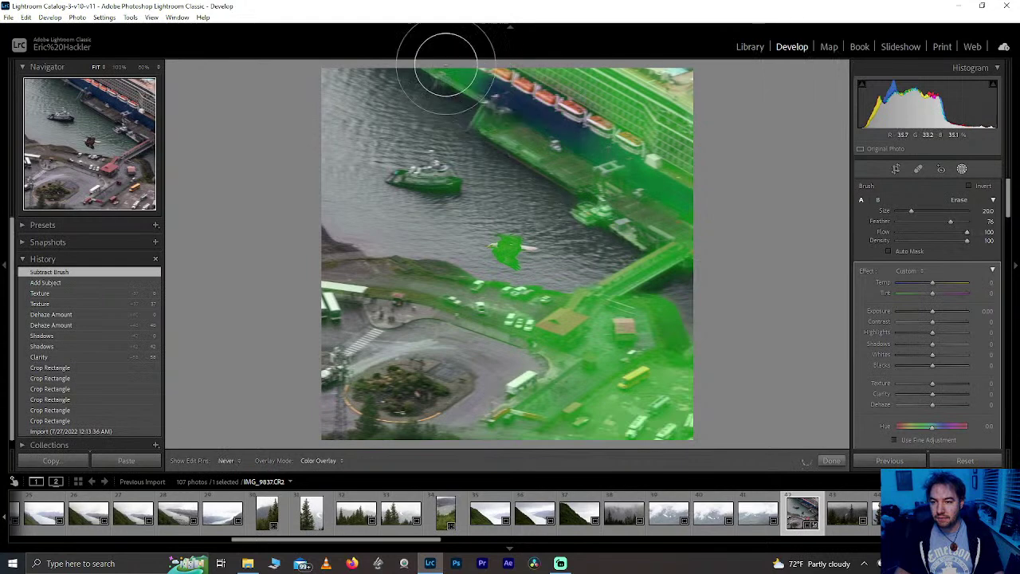
pyautogui.moveTo(420, 176)
pyautogui.mouseDown()
pyautogui.moveTo(458, 153)
pyautogui.moveTo(541, 73)
pyautogui.moveTo(694, 91)
pyautogui.moveTo(633, 81)
pyautogui.moveTo(649, 168)
pyautogui.moveTo(575, 168)
pyautogui.moveTo(560, 138)
pyautogui.moveTo(523, 154)
pyautogui.moveTo(648, 211)
pyautogui.moveTo(692, 147)
pyautogui.moveTo(670, 216)
pyautogui.moveTo(674, 301)
pyautogui.moveTo(635, 444)
pyautogui.moveTo(700, 375)
pyautogui.moveTo(681, 486)
pyautogui.moveTo(672, 438)
pyautogui.moveTo(356, 420)
pyautogui.moveTo(369, 428)
pyautogui.moveTo(365, 377)
pyautogui.moveTo(330, 338)
pyautogui.moveTo(554, 165)
pyautogui.mouseUp()
# Step: Set brush Feather to 50 and erase the docks and road from the mask
pyautogui.scroll(-2, 554, 165)
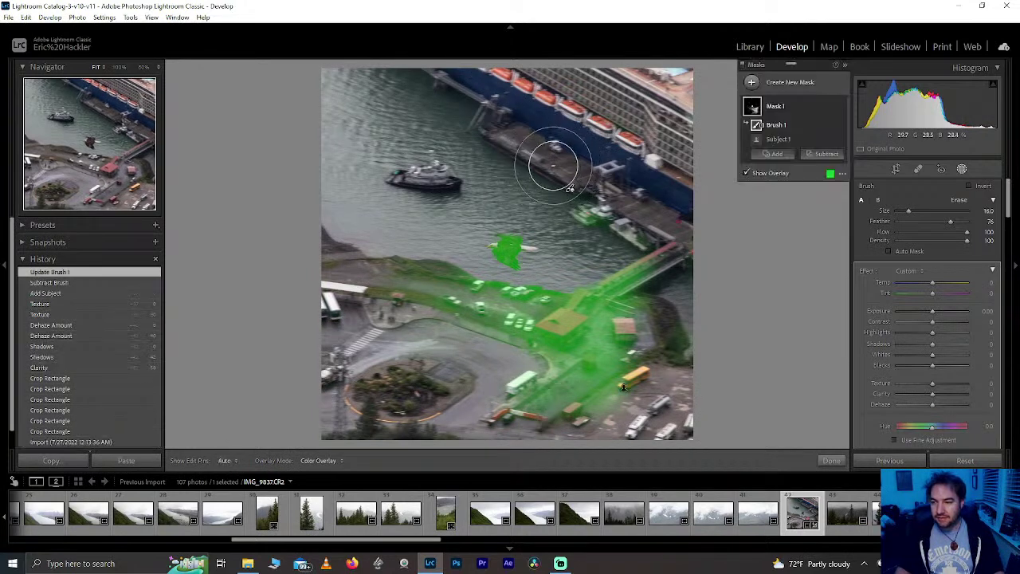
pyautogui.moveTo(936, 227); pyautogui.dragTo(933, 227)
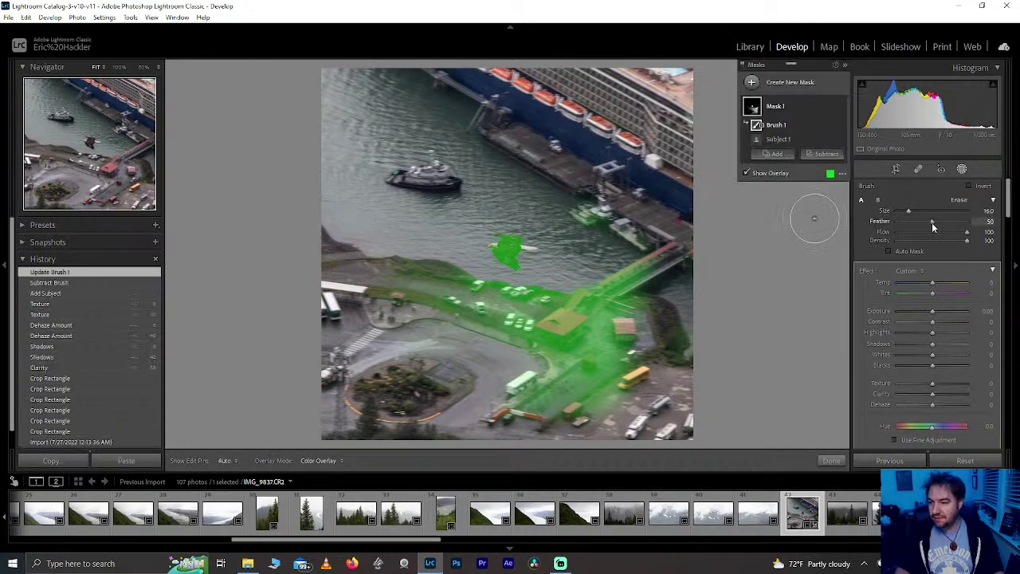
pyautogui.moveTo(588, 183)
pyautogui.mouseDown()
pyautogui.moveTo(546, 200)
pyautogui.moveTo(571, 193)
pyautogui.moveTo(653, 231)
pyautogui.moveTo(629, 295)
pyautogui.moveTo(618, 382)
pyautogui.moveTo(496, 410)
pyautogui.moveTo(633, 327)
pyautogui.moveTo(618, 291)
pyautogui.moveTo(562, 327)
pyautogui.moveTo(596, 364)
pyautogui.moveTo(683, 364)
pyautogui.moveTo(706, 351)
pyautogui.moveTo(701, 91)
pyautogui.moveTo(621, 120)
pyautogui.moveTo(405, 91)
pyautogui.moveTo(313, 93)
pyautogui.mouseUp()
pyautogui.moveTo(375, 289)
pyautogui.mouseDown()
pyautogui.moveTo(408, 269)
pyautogui.moveTo(400, 308)
pyautogui.moveTo(448, 299)
pyautogui.moveTo(561, 357)
pyautogui.moveTo(373, 356)
pyautogui.moveTo(334, 402)
pyautogui.moveTo(398, 417)
pyautogui.moveTo(615, 423)
pyautogui.mouseUp()
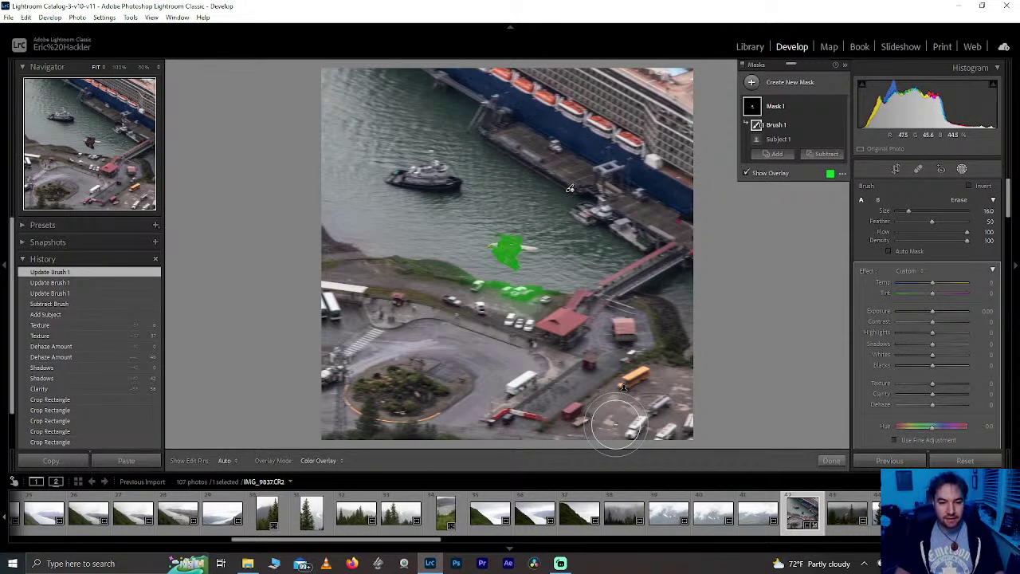
pyautogui.moveTo(567, 319)
pyautogui.mouseDown()
pyautogui.moveTo(518, 302)
pyautogui.moveTo(539, 294)
pyautogui.moveTo(511, 307)
pyautogui.moveTo(462, 293)
pyautogui.moveTo(424, 260)
pyautogui.moveTo(500, 428)
pyautogui.mouseUp()
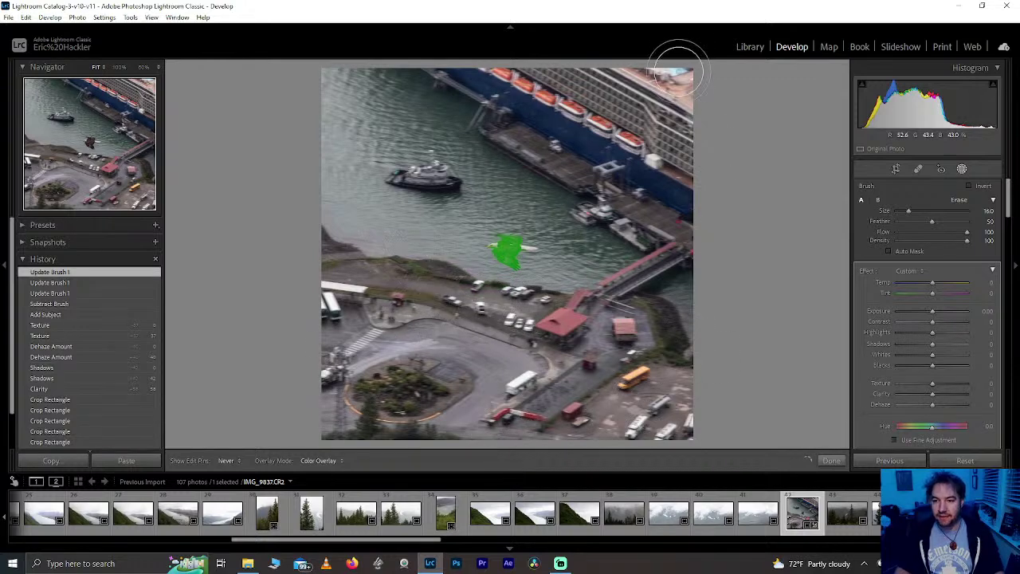
# Step: Zoom to 100% on the eagle, add a second brush to Mask 1, and paint in the tail
pyautogui.press('h')
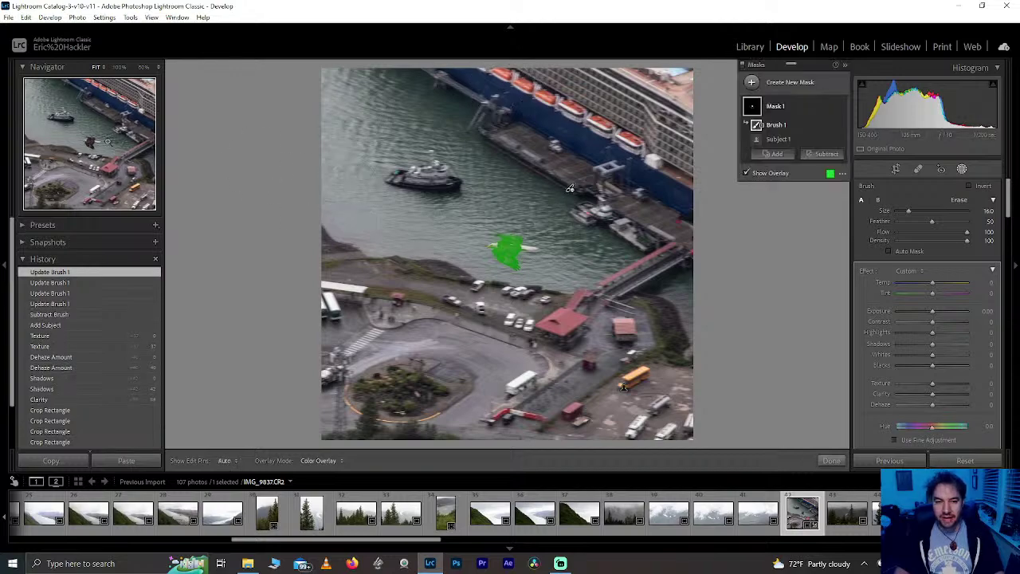
pyautogui.click(90, 142)
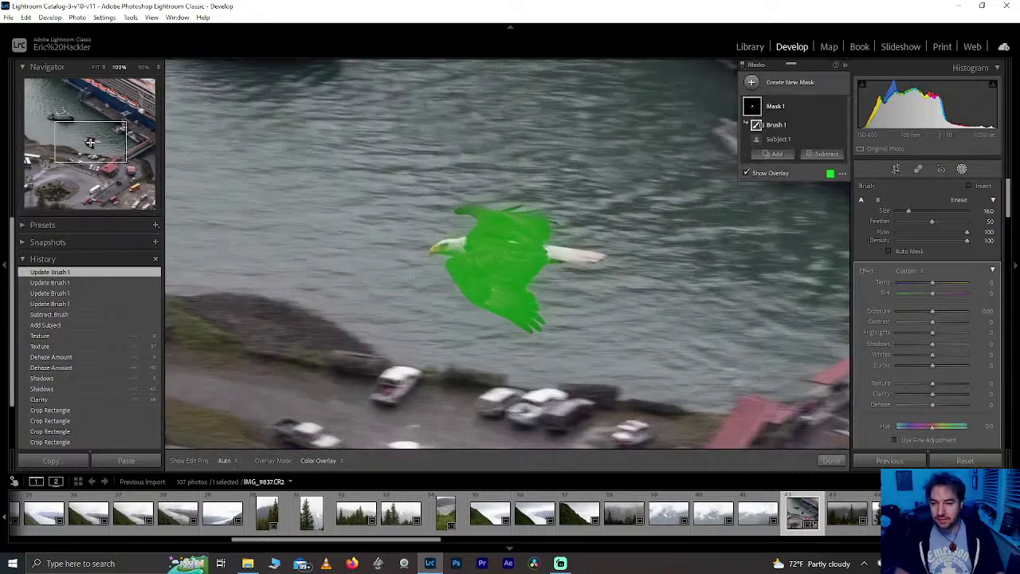
pyautogui.click(843, 174)
pyautogui.click(795, 220)
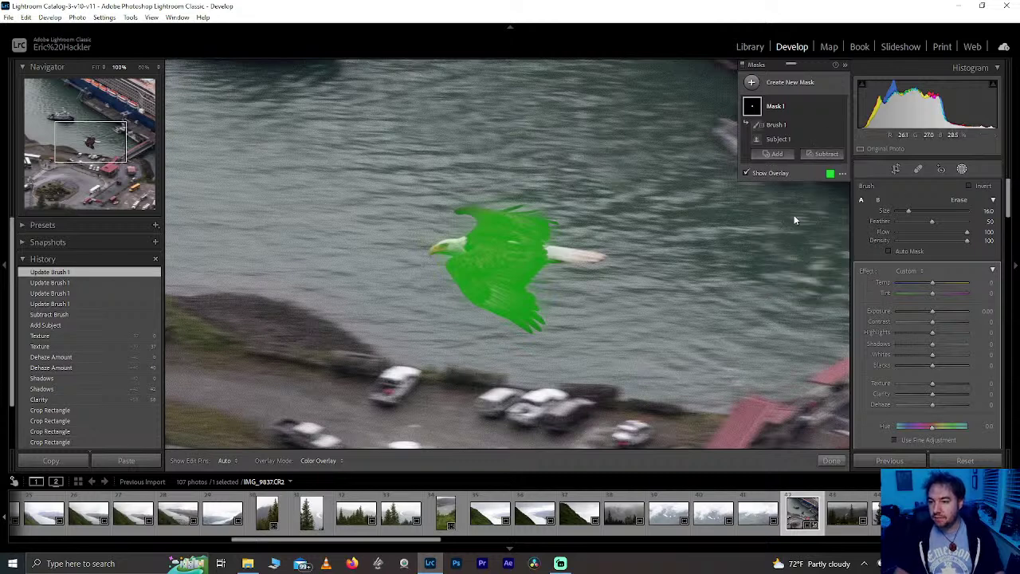
pyautogui.scroll(-10, 494, 246)
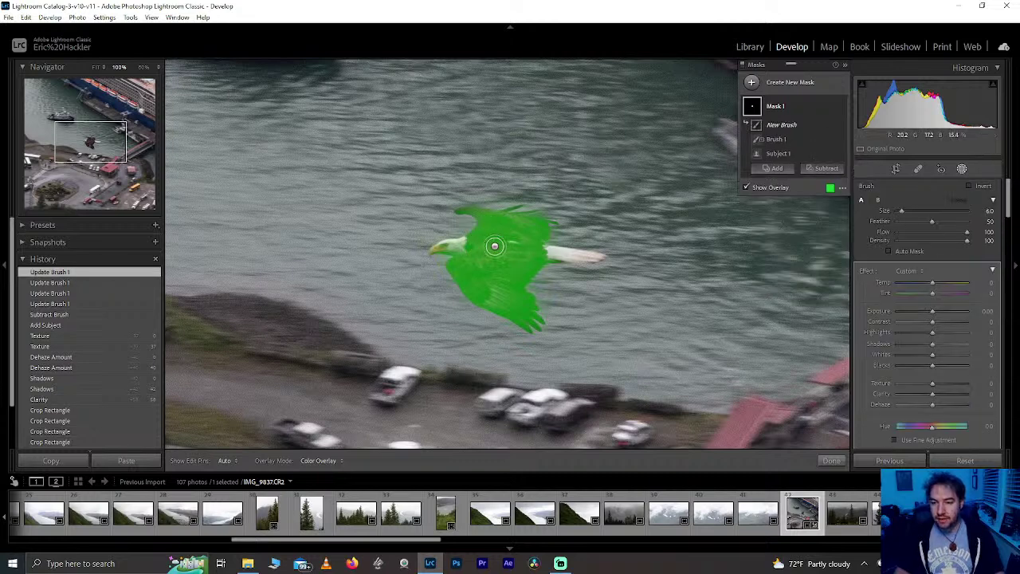
pyautogui.press('h')
pyautogui.press('alt')
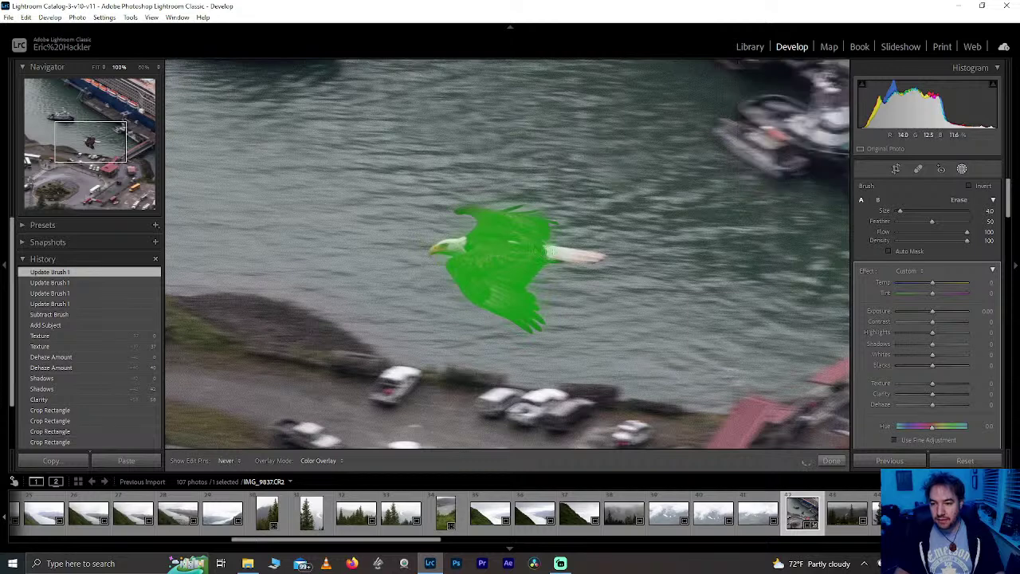
pyautogui.moveTo(569, 255); pyautogui.dragTo(594, 257)
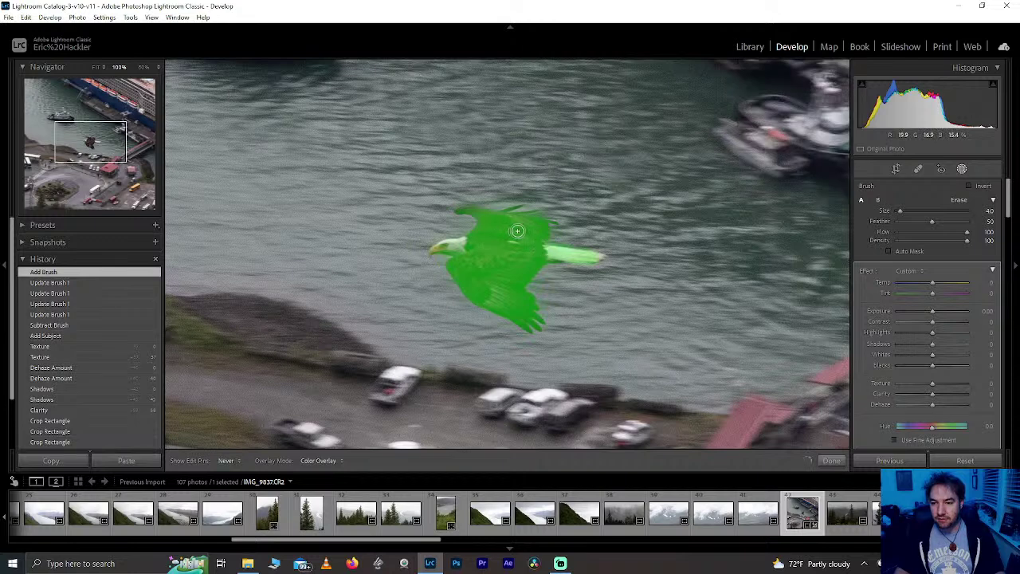
pyautogui.press('h')
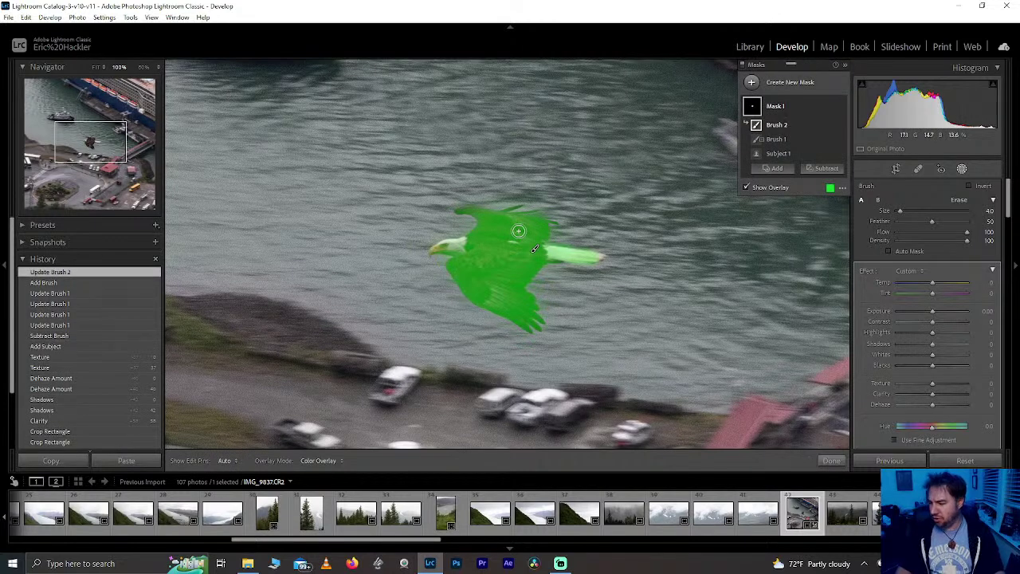
# Step: Shrink the brush to size 3 and paint the eagle's head edge and upper wing edge into the mask
pyautogui.press('[')
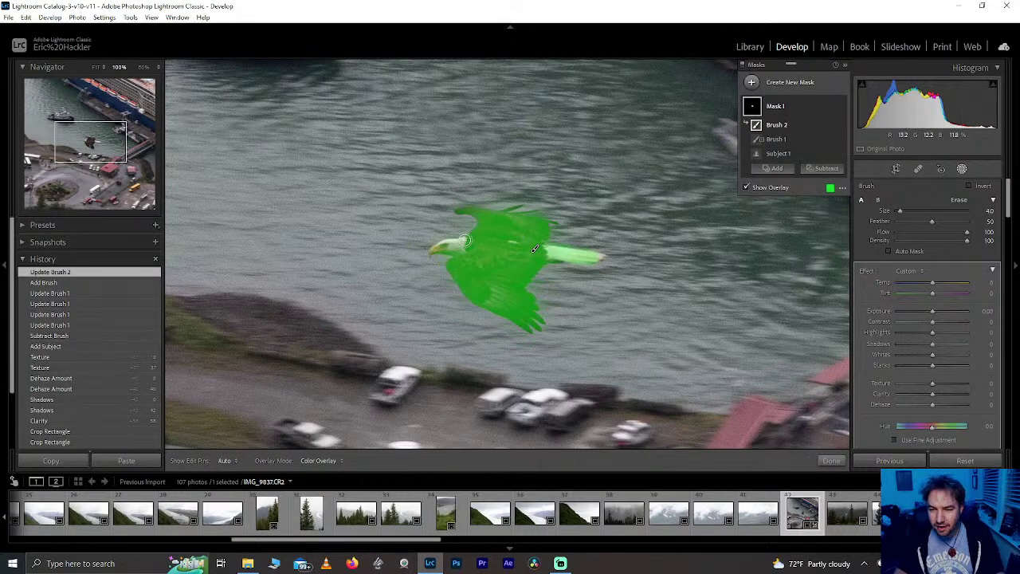
pyautogui.press('h')
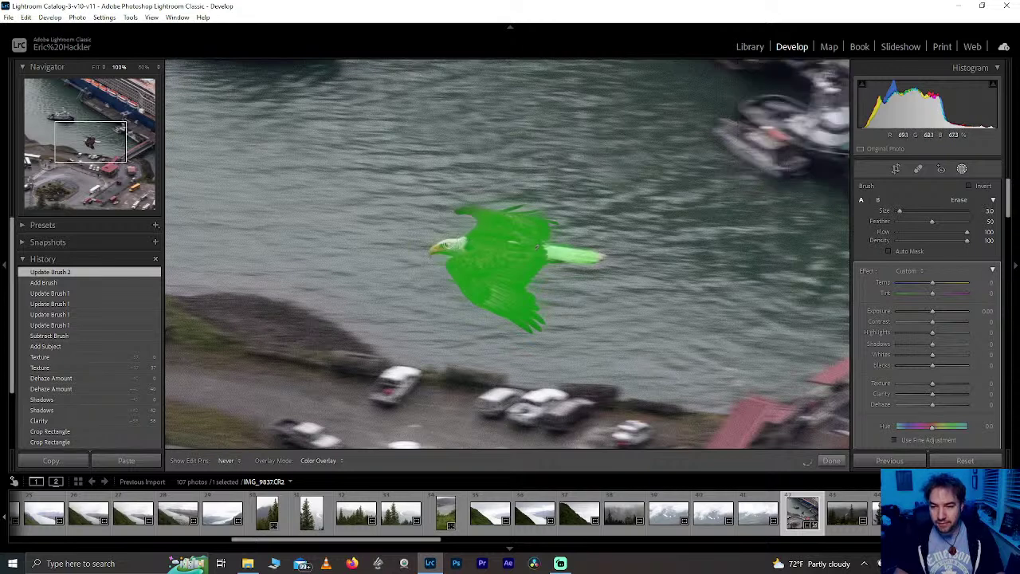
pyautogui.press('h')
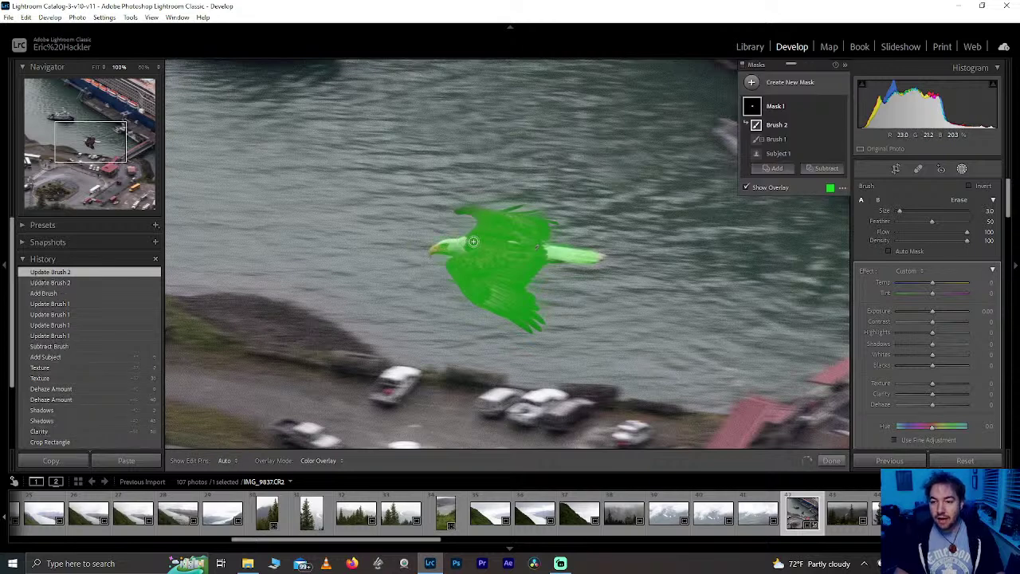
pyautogui.press('h')
pyautogui.press('h')
pyautogui.click(436, 248)
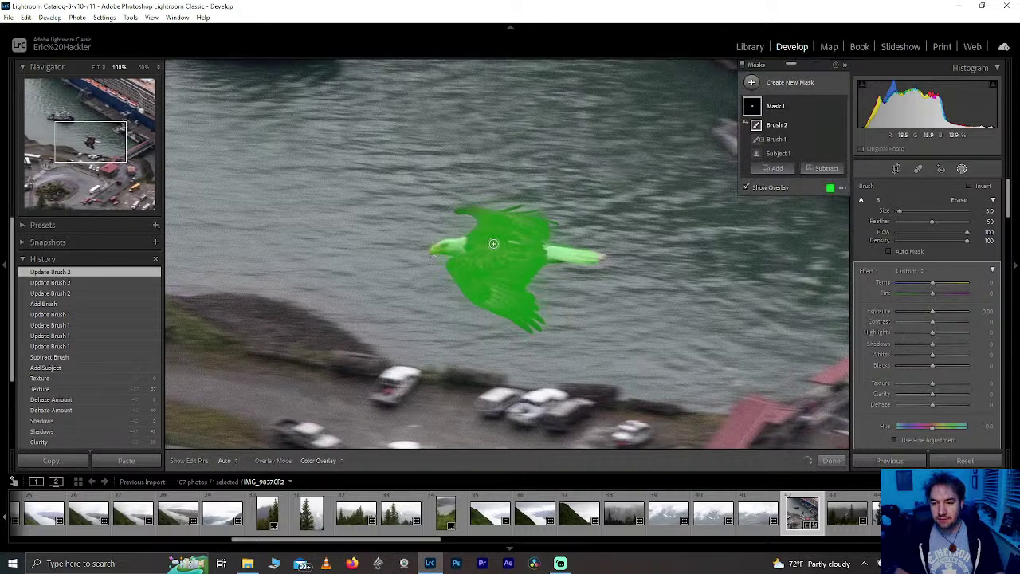
pyautogui.press('h')
pyautogui.press('h')
pyautogui.click(529, 249)
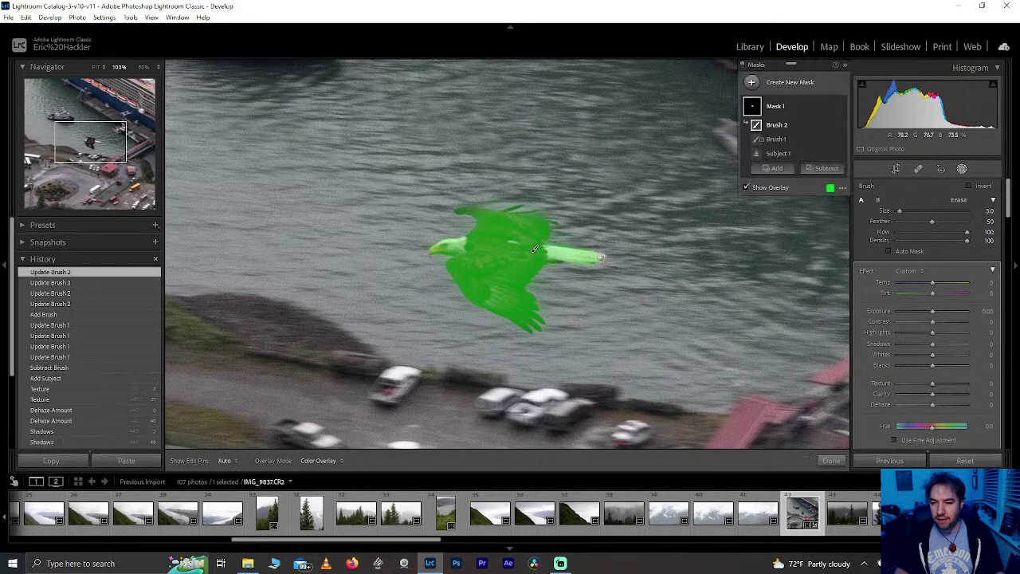
pyautogui.click(534, 249)
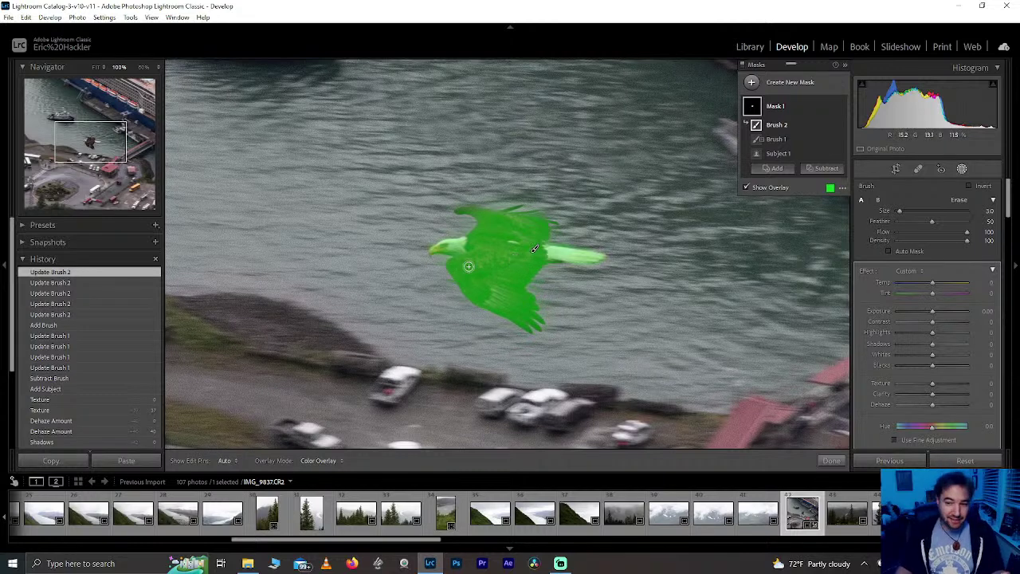
pyautogui.press('h')
pyautogui.moveTo(470, 212)
pyautogui.mouseDown()
pyautogui.moveTo(456, 210)
pyautogui.moveTo(512, 219)
pyautogui.mouseUp()
pyautogui.press('h')
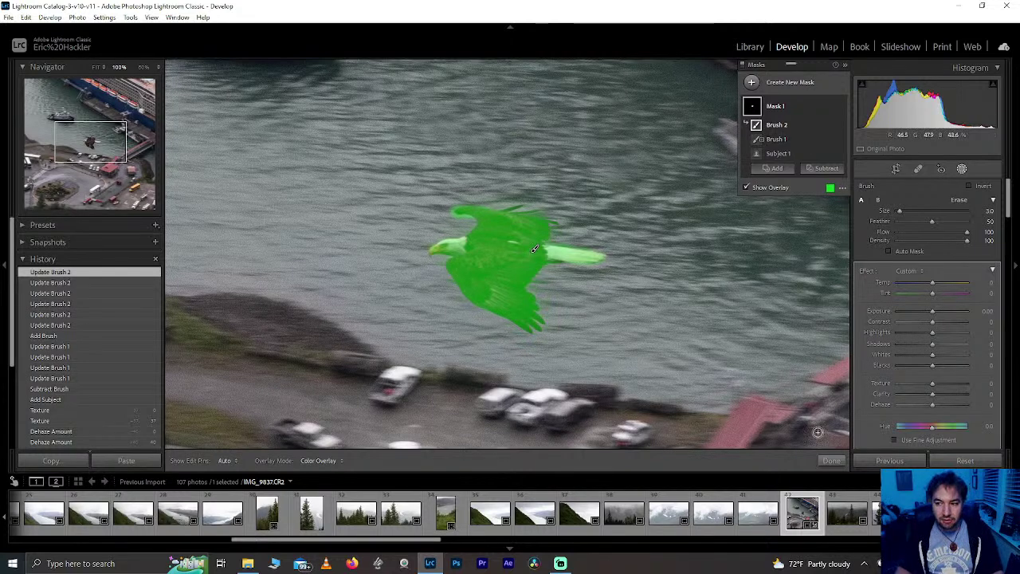
# Step: Exit and reopen masking, reselect the eagle's Mask 1, and raise its Texture to 100
pyautogui.press('Return')
pyautogui.click(480, 238)
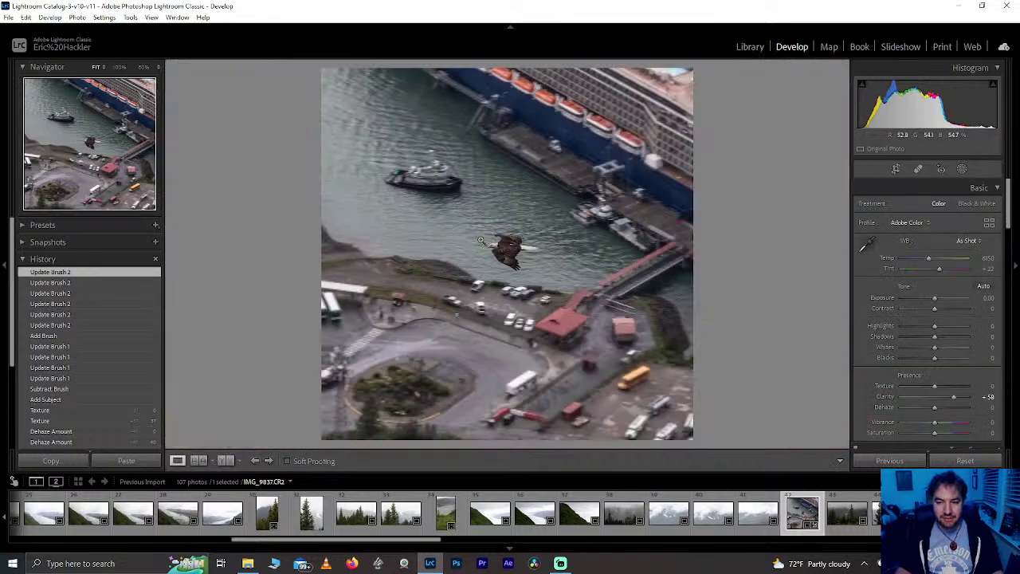
pyautogui.click(961, 169)
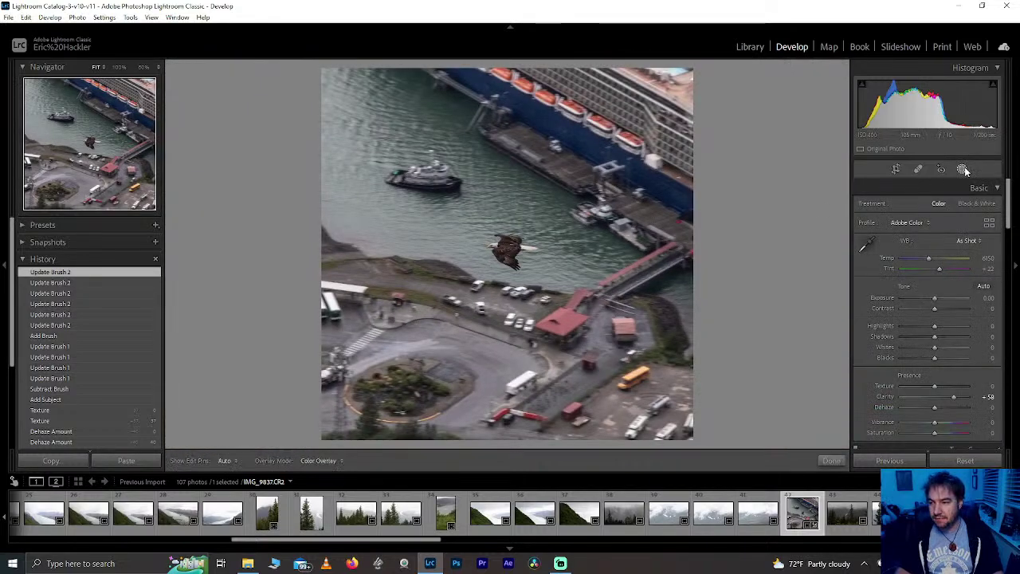
pyautogui.click(780, 110)
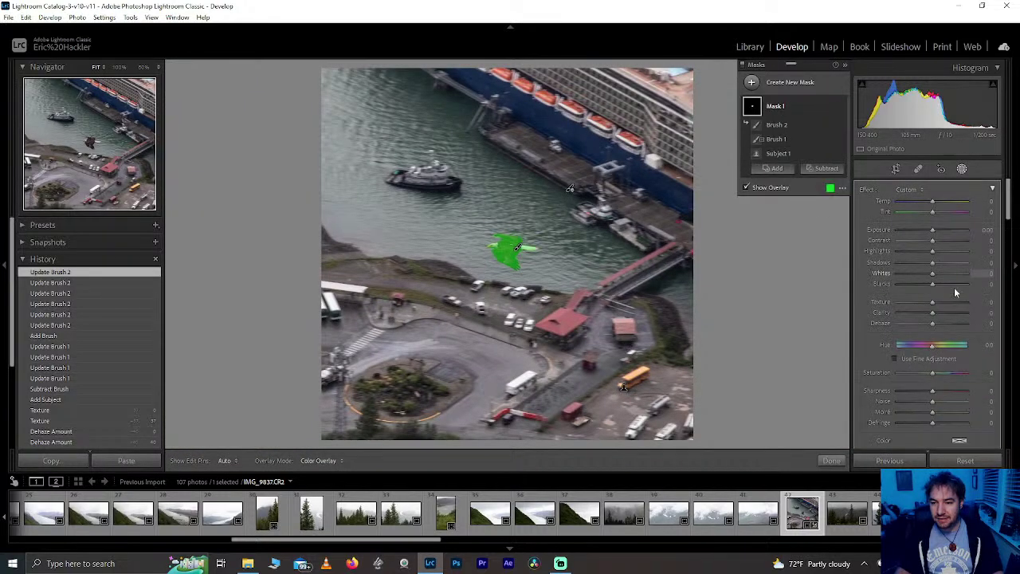
pyautogui.moveTo(938, 302); pyautogui.dragTo(977, 306)
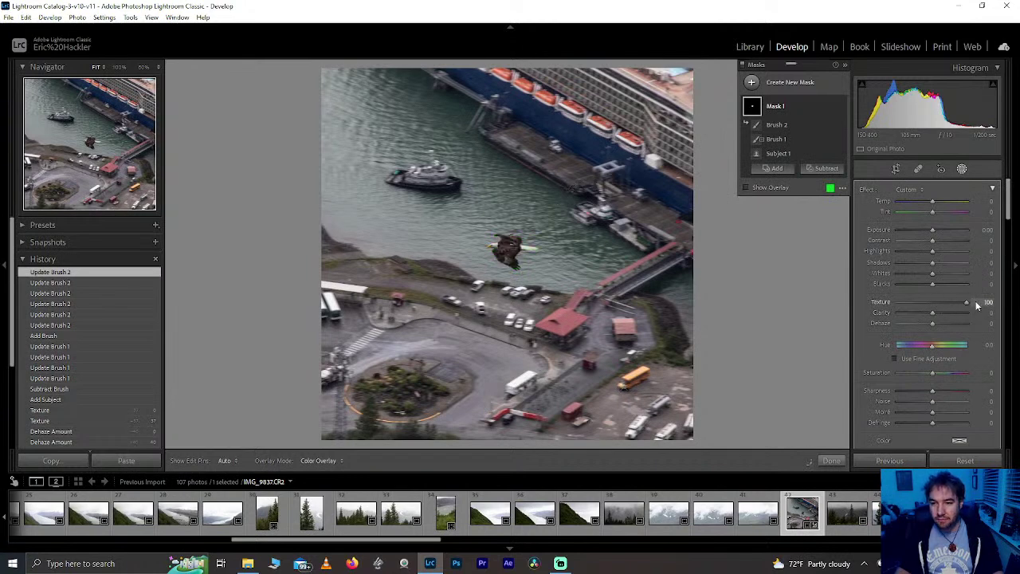
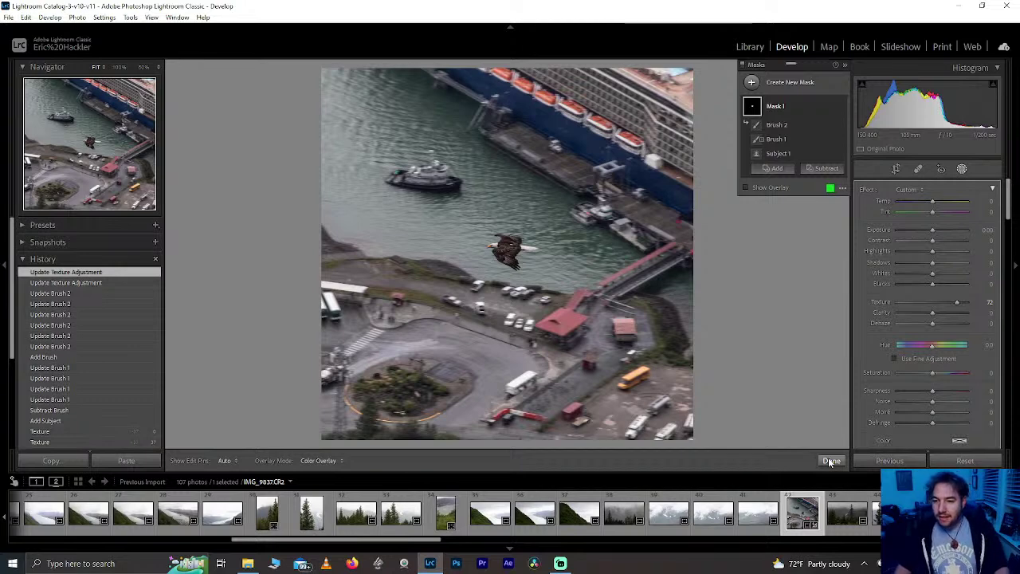
# Step: Create Mask 2 from an inverted Select Subject selection and add a Brush component
pyautogui.click(797, 84)
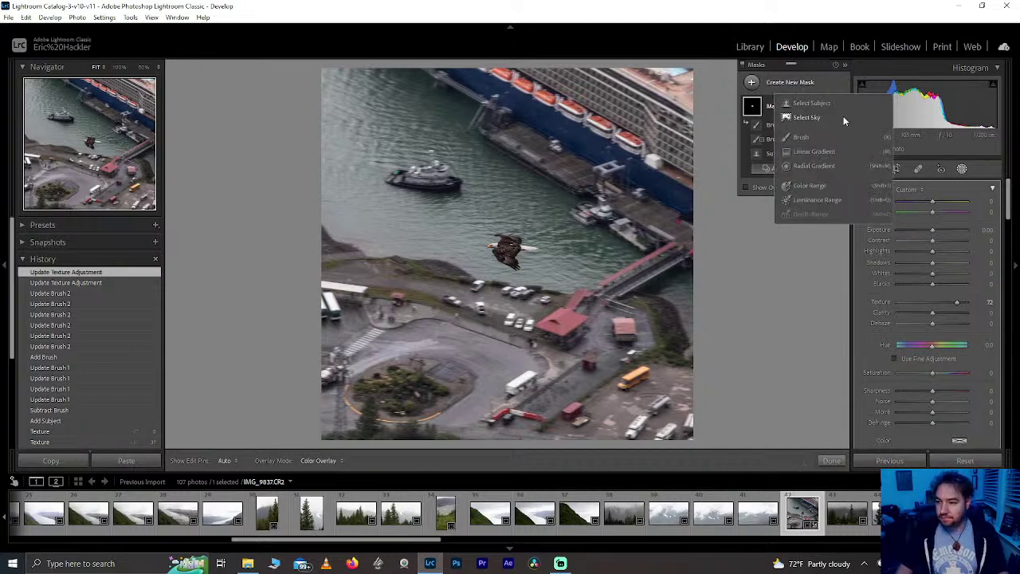
pyautogui.click(813, 104)
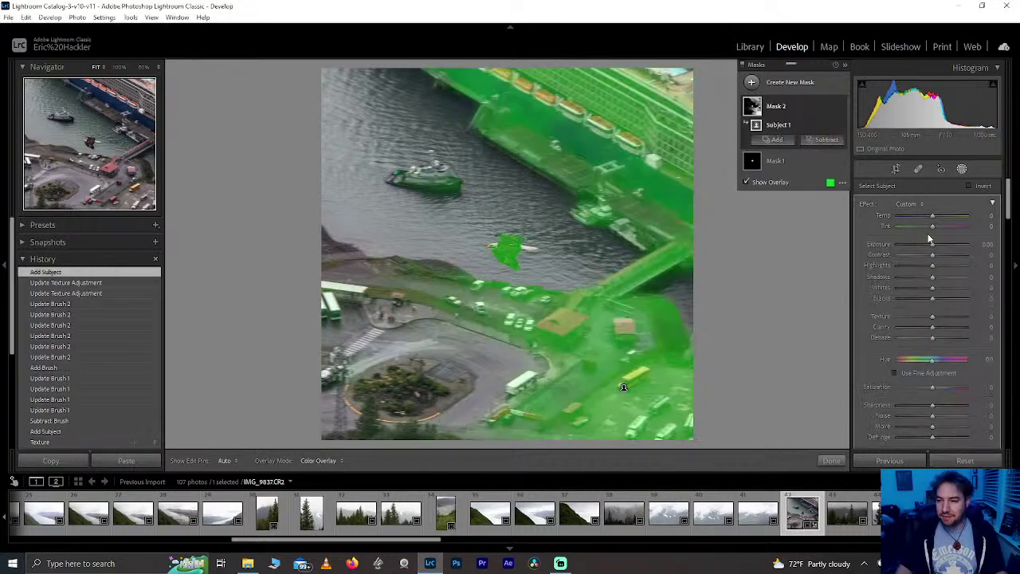
pyautogui.click(969, 186)
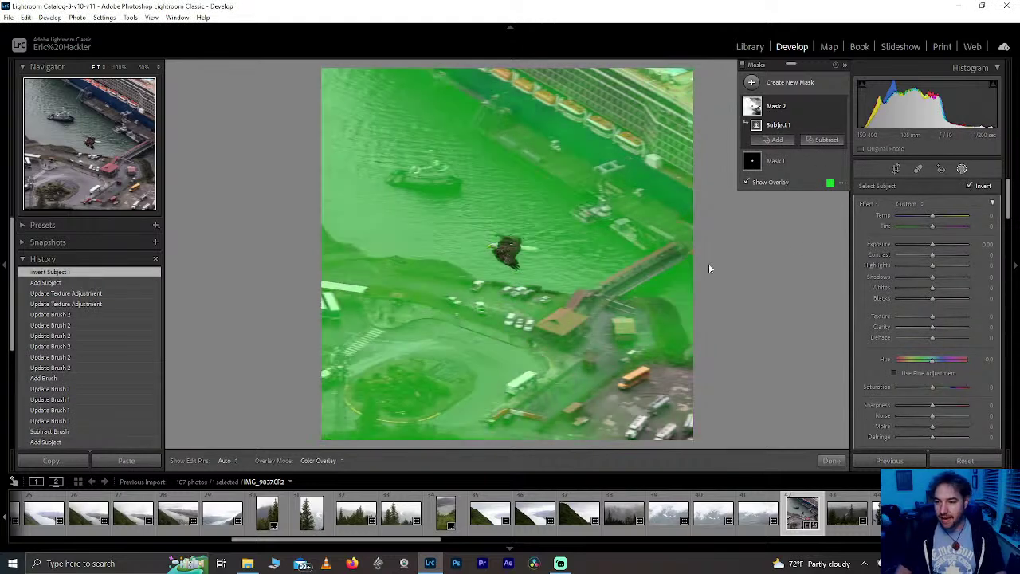
pyautogui.click(773, 140)
pyautogui.click(796, 195)
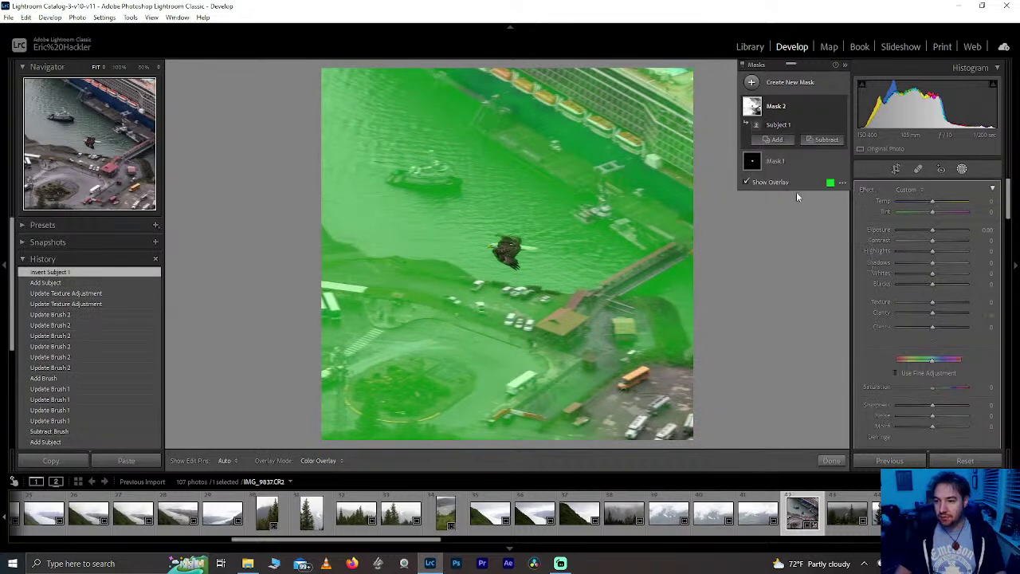
# Step: Paint Mask 2's brush over the lower-right docks, then add a Subtract brush component
pyautogui.press('h')
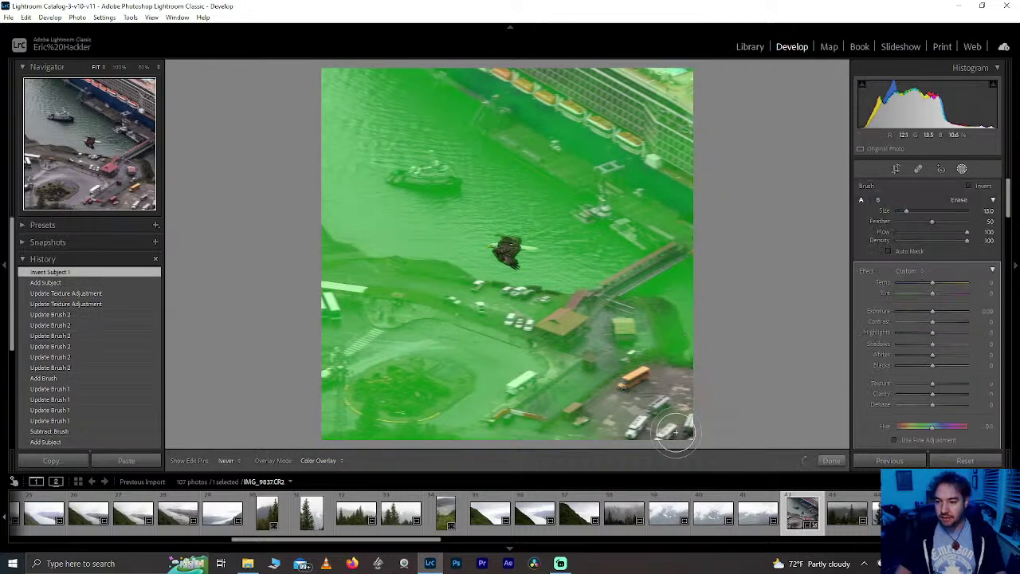
pyautogui.scroll(5, 671, 430)
pyautogui.moveTo(481, 420)
pyautogui.mouseDown()
pyautogui.moveTo(677, 417)
pyautogui.moveTo(635, 392)
pyautogui.moveTo(653, 348)
pyautogui.moveTo(585, 310)
pyautogui.moveTo(307, 358)
pyautogui.moveTo(499, 415)
pyautogui.moveTo(325, 437)
pyautogui.moveTo(357, 175)
pyautogui.moveTo(347, 73)
pyautogui.moveTo(495, 71)
pyautogui.moveTo(589, 89)
pyautogui.moveTo(518, 88)
pyautogui.moveTo(609, 75)
pyautogui.moveTo(712, 78)
pyautogui.moveTo(605, 116)
pyautogui.moveTo(687, 138)
pyautogui.moveTo(654, 270)
pyautogui.moveTo(676, 181)
pyautogui.moveTo(668, 357)
pyautogui.moveTo(656, 291)
pyautogui.moveTo(592, 352)
pyautogui.moveTo(595, 282)
pyautogui.moveTo(575, 339)
pyautogui.moveTo(500, 351)
pyautogui.moveTo(507, 332)
pyautogui.moveTo(536, 323)
pyautogui.moveTo(544, 297)
pyautogui.moveTo(484, 298)
pyautogui.moveTo(421, 258)
pyautogui.moveTo(396, 158)
pyautogui.moveTo(514, 132)
pyautogui.moveTo(615, 162)
pyautogui.moveTo(685, 202)
pyautogui.moveTo(578, 183)
pyautogui.moveTo(659, 215)
pyautogui.moveTo(704, 269)
pyautogui.moveTo(465, 105)
pyautogui.moveTo(645, 118)
pyautogui.moveTo(475, 89)
pyautogui.moveTo(365, 102)
pyautogui.moveTo(329, 121)
pyautogui.moveTo(343, 85)
pyautogui.moveTo(619, 89)
pyautogui.moveTo(664, 76)
pyautogui.mouseUp()
pyautogui.press('h')
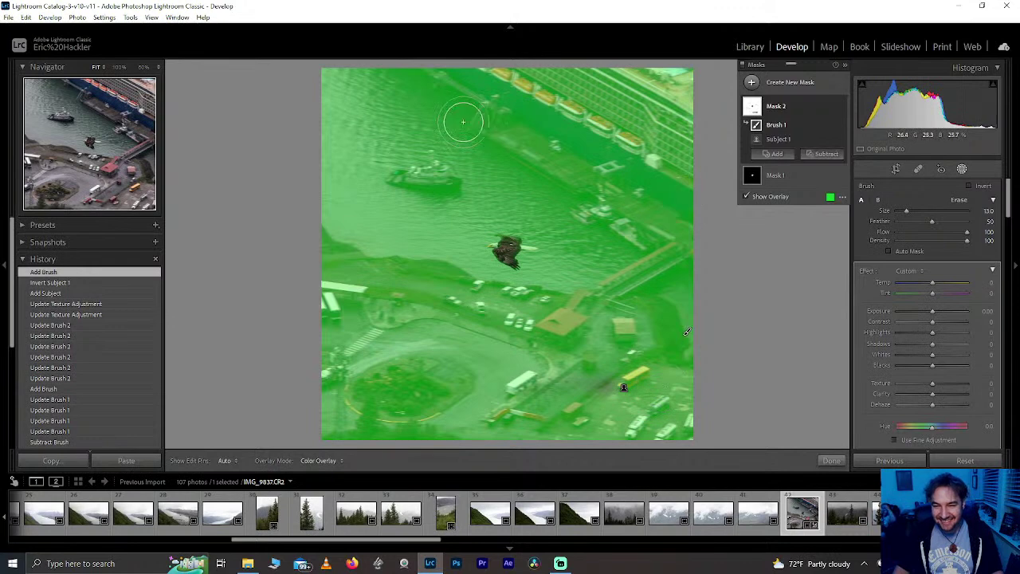
pyautogui.press('h')
pyautogui.press('h')
pyautogui.click(333, 325)
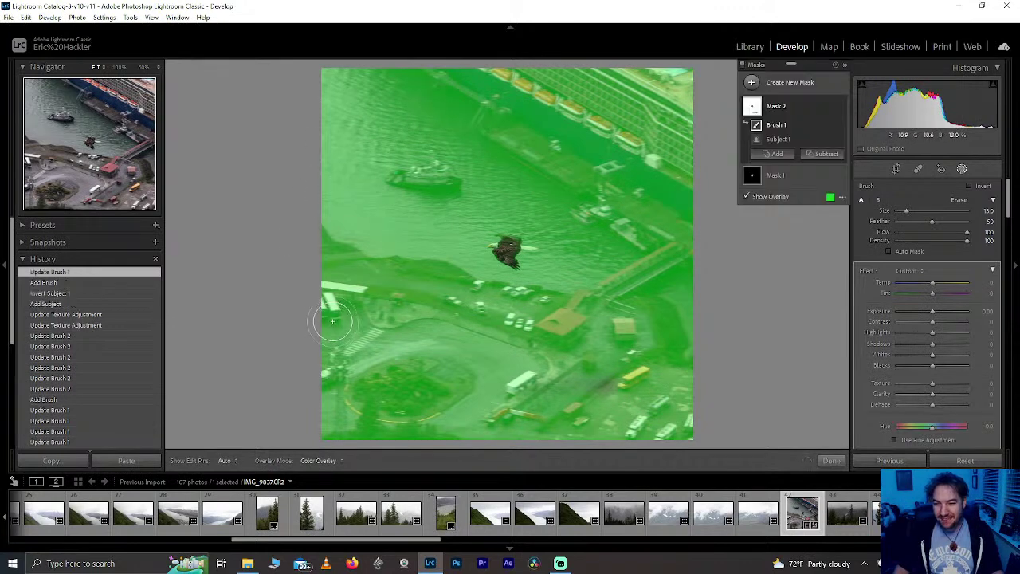
pyautogui.click(824, 154)
pyautogui.click(839, 218)
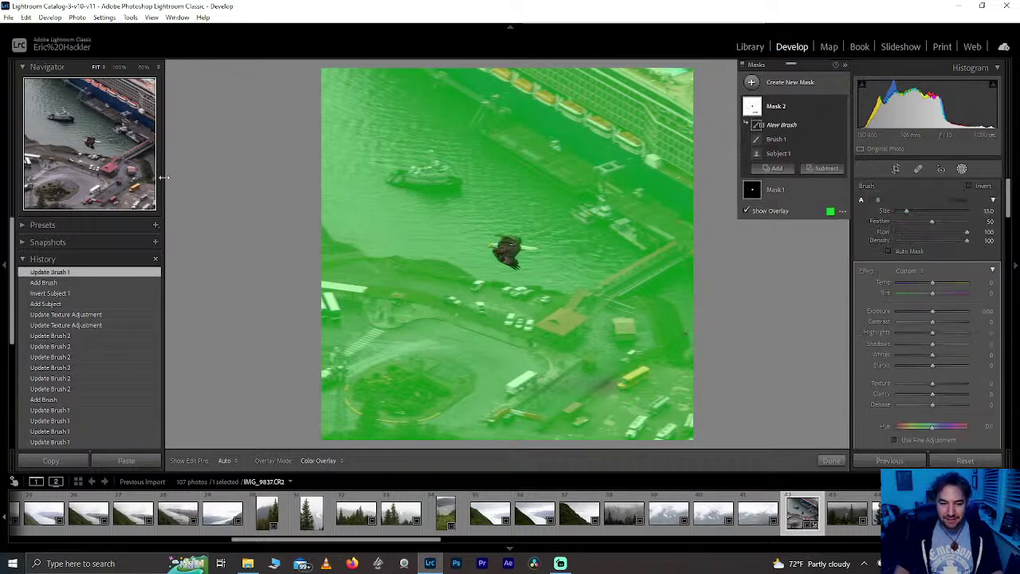
# Step: Zoom to 100% on the eagle and erase the mask from its body and head
pyautogui.click(90, 146)
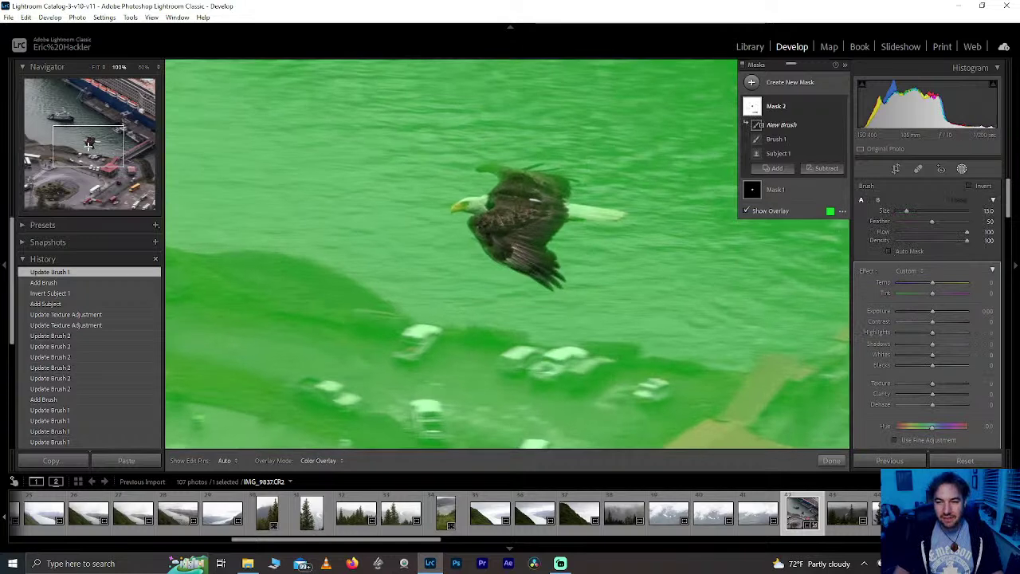
pyautogui.scroll(-3, 507, 211)
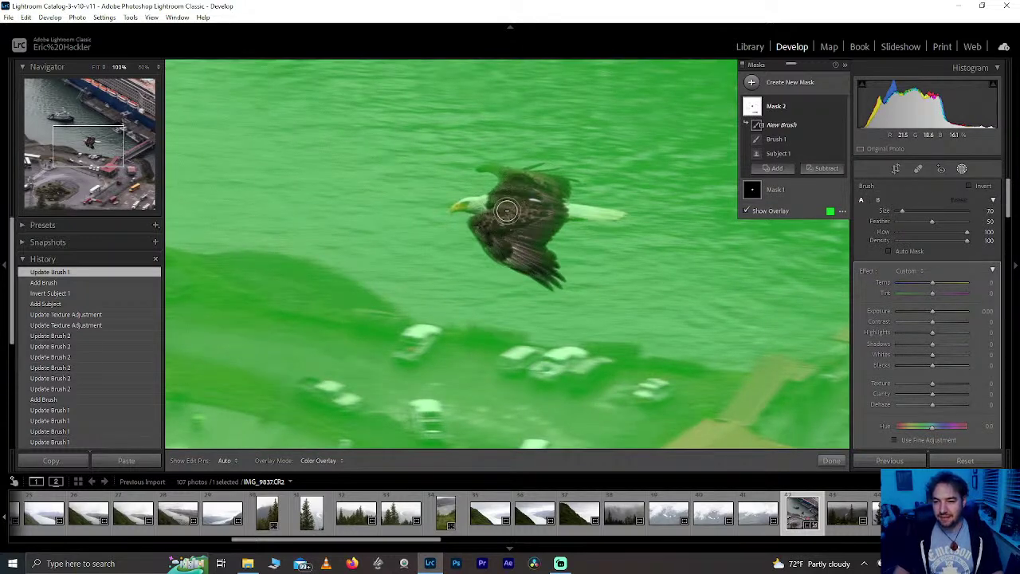
pyautogui.press('h')
pyautogui.moveTo(513, 195)
pyautogui.mouseDown()
pyautogui.moveTo(531, 215)
pyautogui.moveTo(541, 196)
pyautogui.moveTo(543, 226)
pyautogui.moveTo(547, 215)
pyautogui.moveTo(513, 251)
pyautogui.moveTo(535, 267)
pyautogui.moveTo(484, 224)
pyautogui.moveTo(510, 182)
pyautogui.moveTo(553, 188)
pyautogui.moveTo(533, 188)
pyautogui.moveTo(528, 203)
pyautogui.moveTo(615, 214)
pyautogui.moveTo(510, 206)
pyautogui.mouseUp()
pyautogui.scroll(-2, 529, 204)
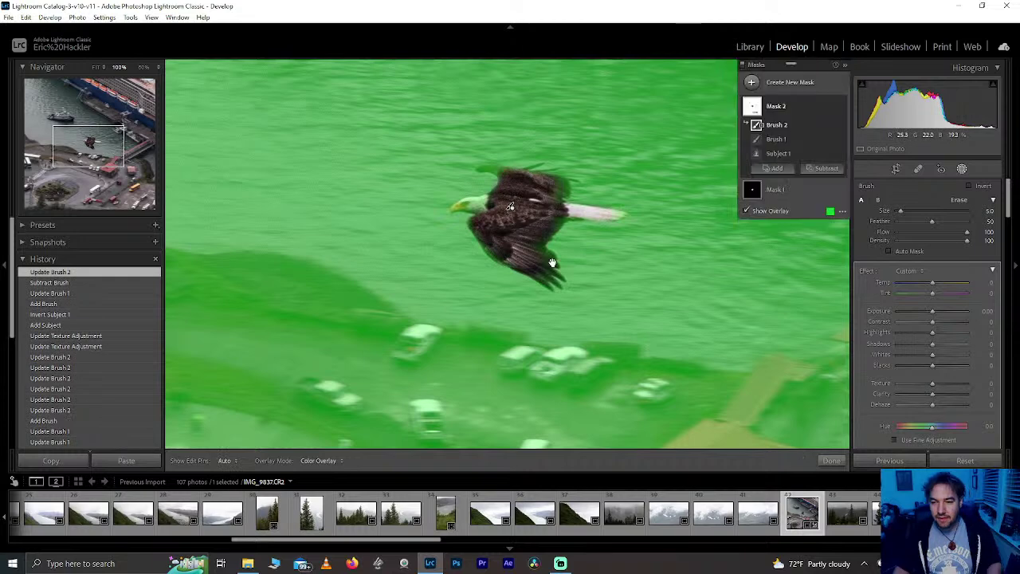
pyautogui.hotkey('ctrl', 'z')
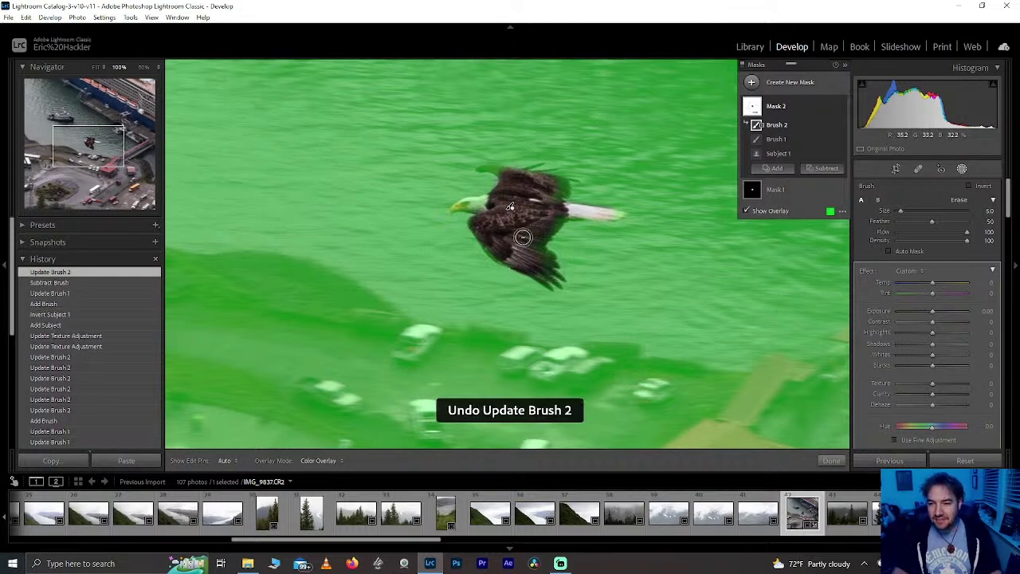
pyautogui.press('h')
pyautogui.moveTo(490, 201)
pyautogui.mouseDown()
pyautogui.moveTo(464, 206)
pyautogui.moveTo(492, 204)
pyautogui.mouseUp()
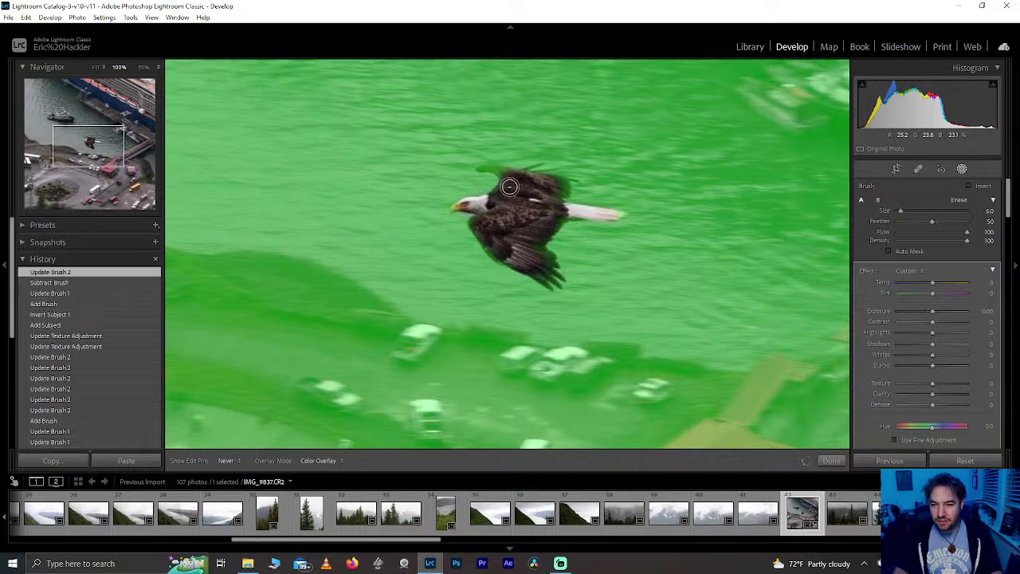
# Step: With a smaller brush, erase the remaining mask from the eagle's back
pyautogui.press('h')
pyautogui.press('[')
pyautogui.press('h')
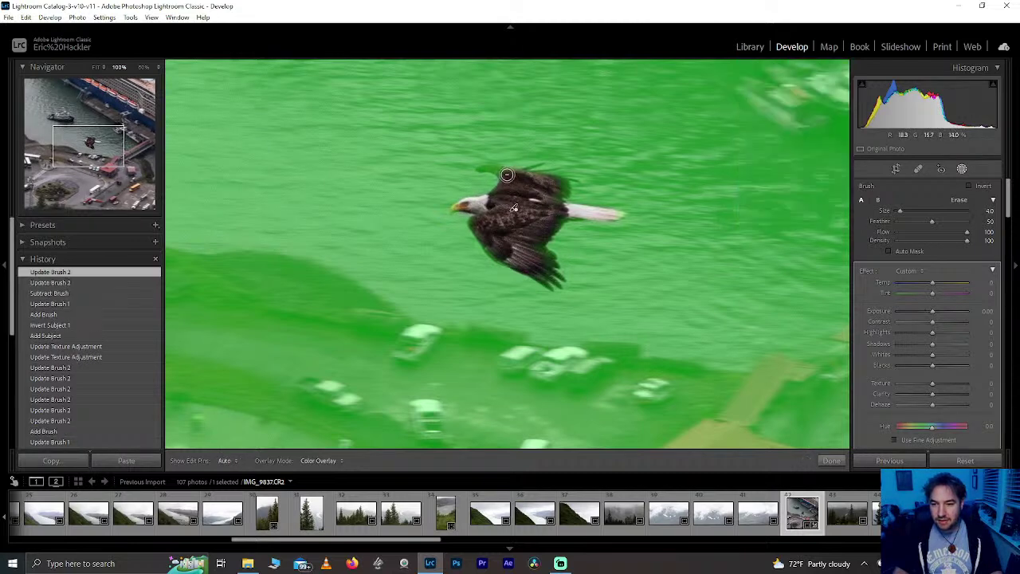
pyautogui.moveTo(506, 174); pyautogui.dragTo(491, 167)
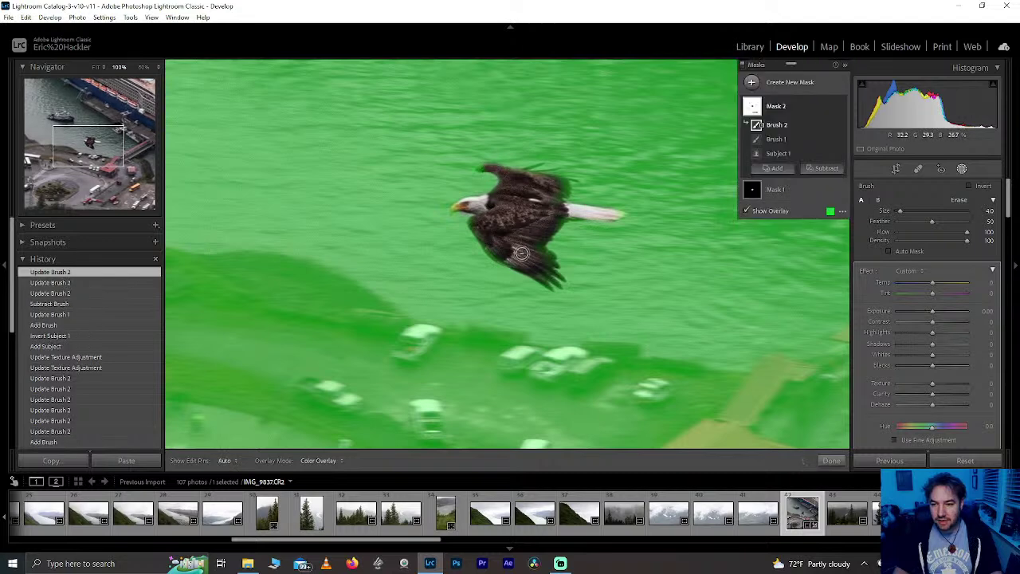
pyautogui.press('h')
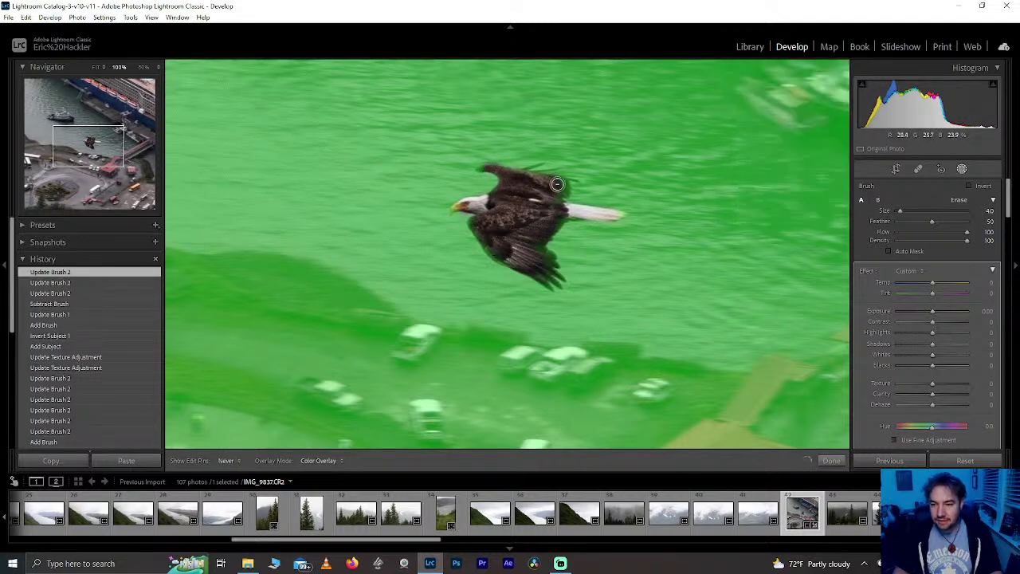
pyautogui.press('h')
pyautogui.moveTo(556, 190)
pyautogui.mouseDown()
pyautogui.moveTo(548, 216)
pyautogui.moveTo(532, 223)
pyautogui.mouseUp()
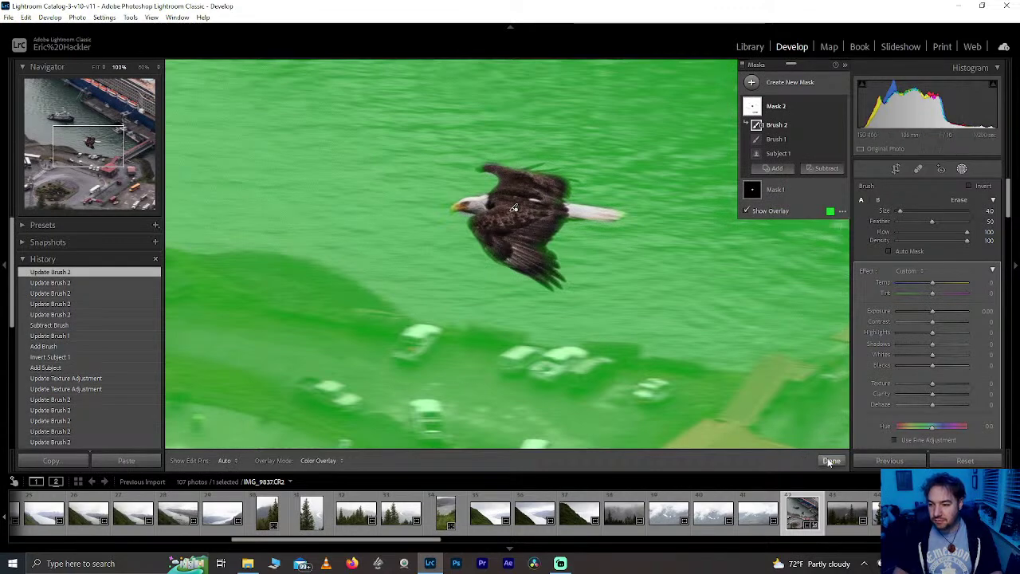
# Step: Fit the photo and set the background mask's Texture -47, Blacks -18 and Noise 100
pyautogui.press('z')
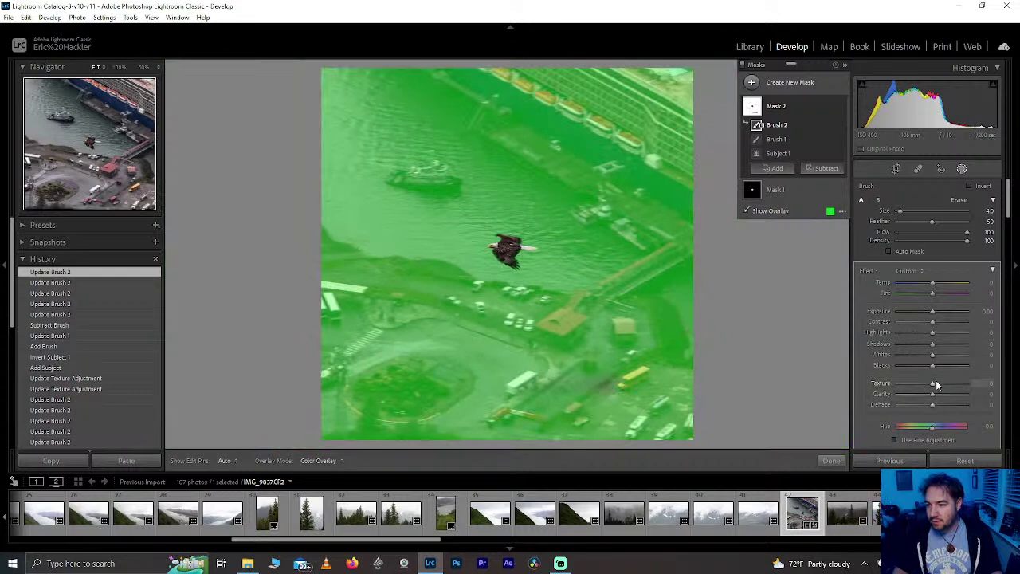
pyautogui.moveTo(932, 383); pyautogui.dragTo(869, 377)
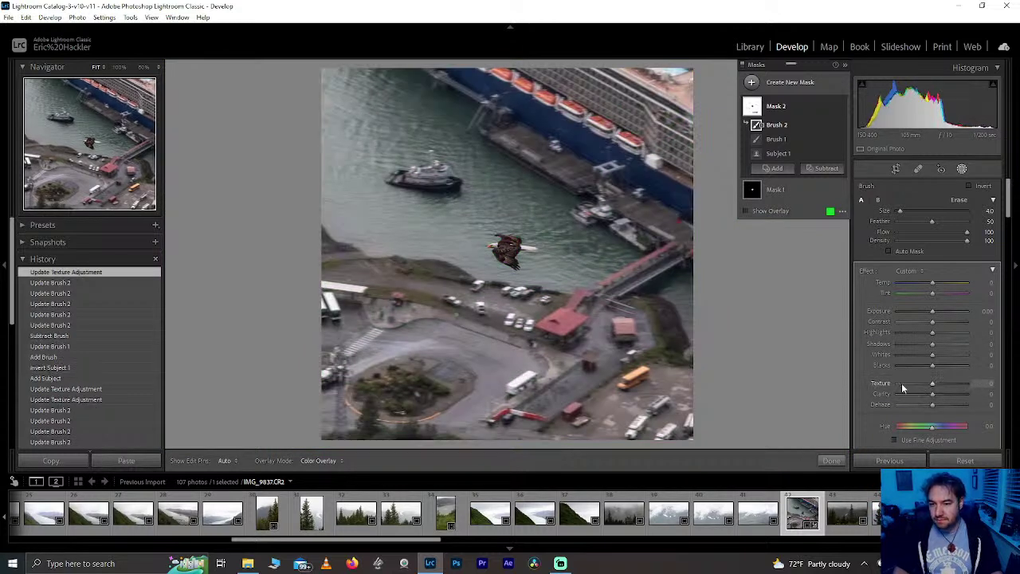
pyautogui.moveTo(901, 387); pyautogui.dragTo(925, 368)
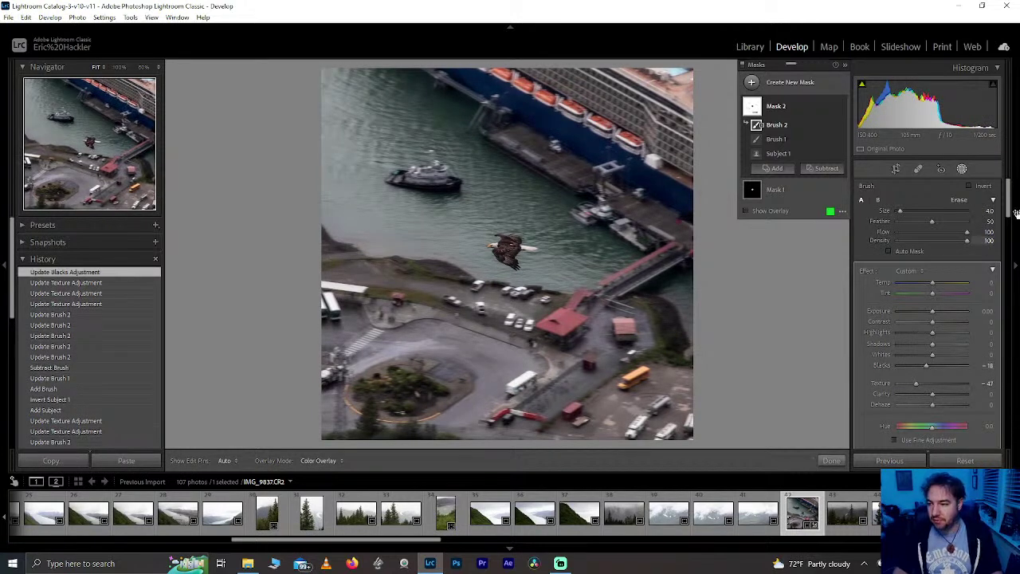
pyautogui.moveTo(1008, 211); pyautogui.dragTo(1008, 236)
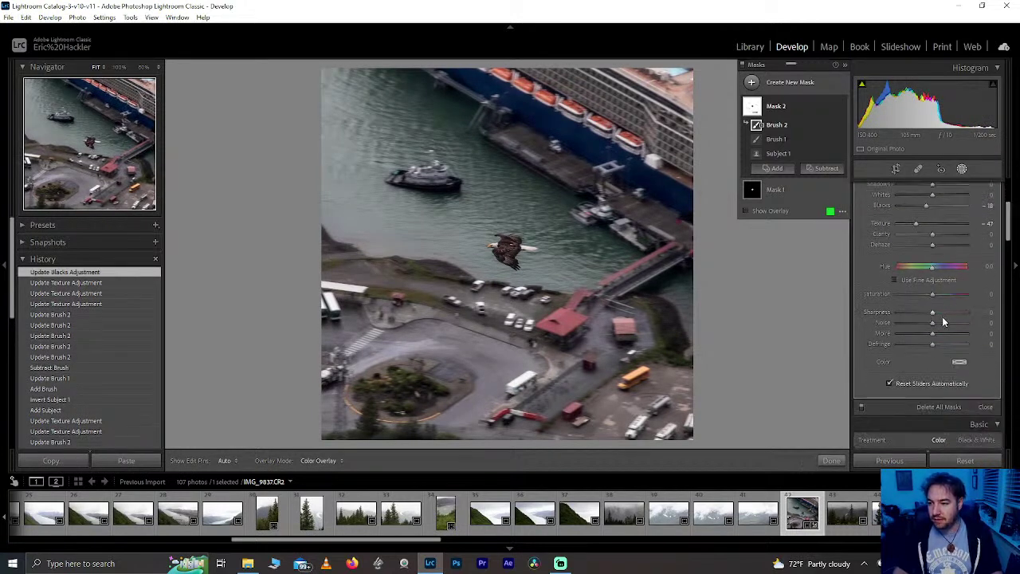
pyautogui.moveTo(931, 323); pyautogui.dragTo(967, 322)
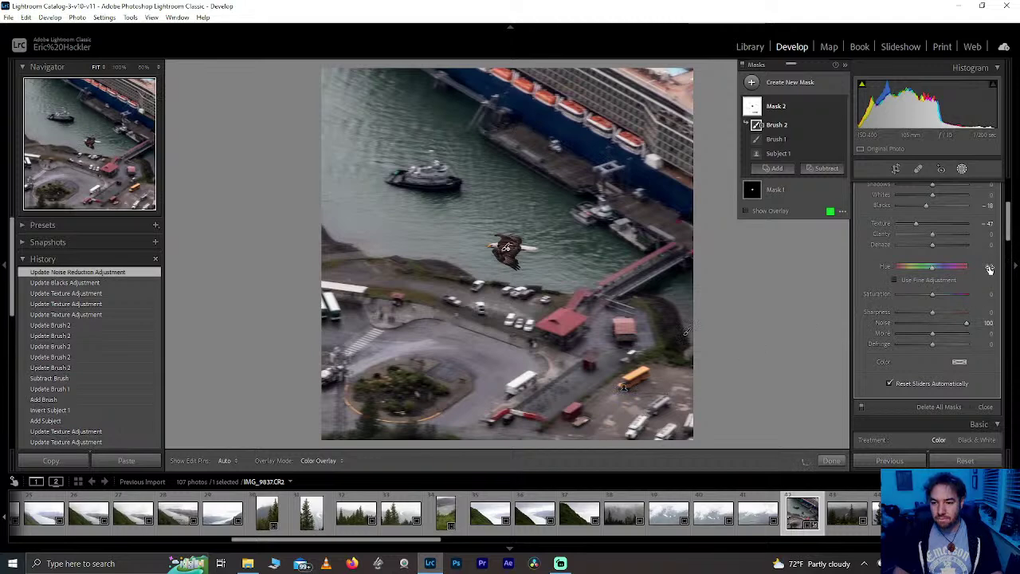
# Step: Settle the background mask's Saturation at about -33 after trying several values
pyautogui.moveTo(925, 299); pyautogui.dragTo(914, 300)
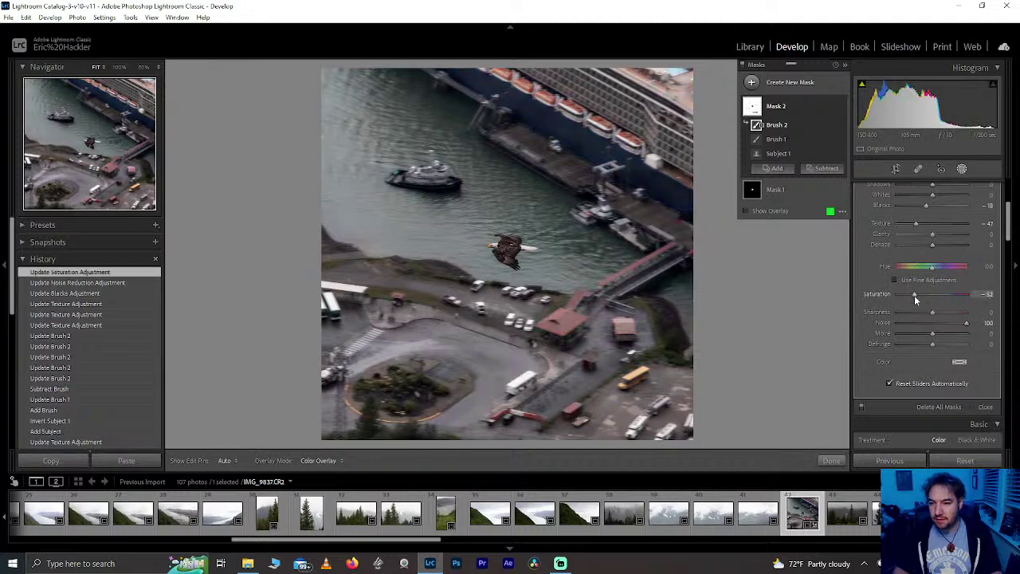
pyautogui.moveTo(915, 299); pyautogui.dragTo(927, 300)
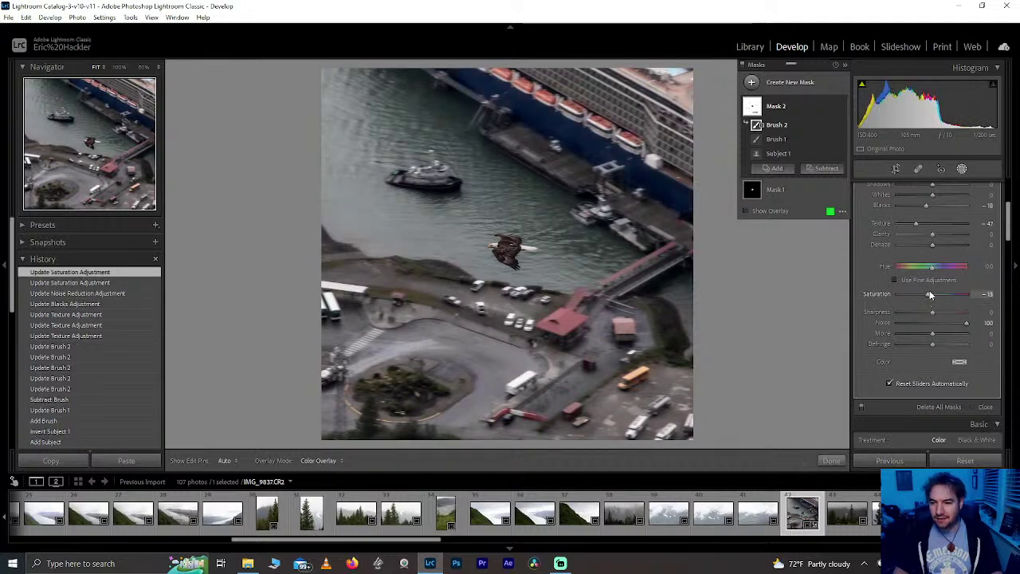
pyautogui.doubleClick(930, 295)
pyautogui.moveTo(930, 295); pyautogui.dragTo(951, 299)
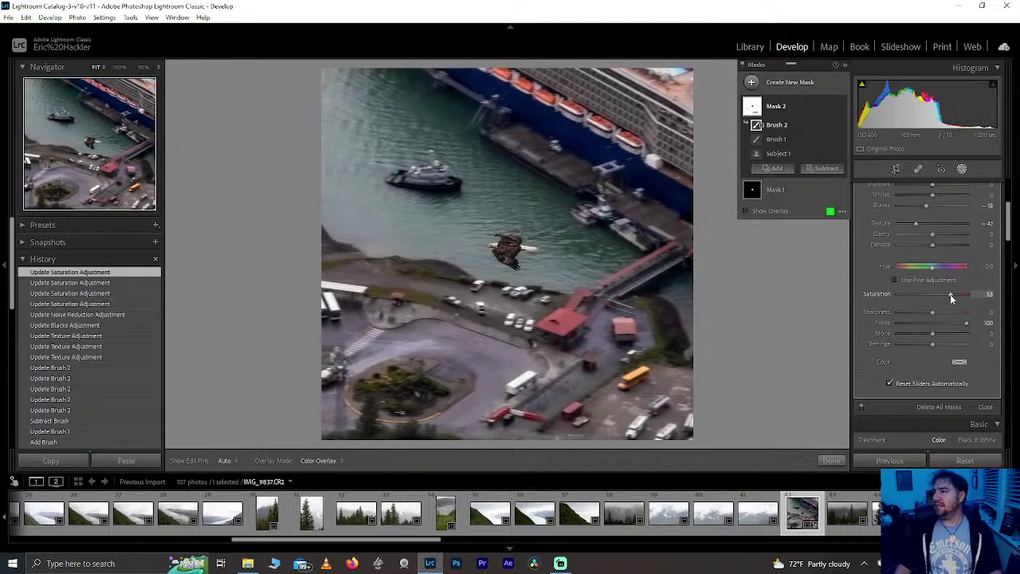
pyautogui.click(910, 293)
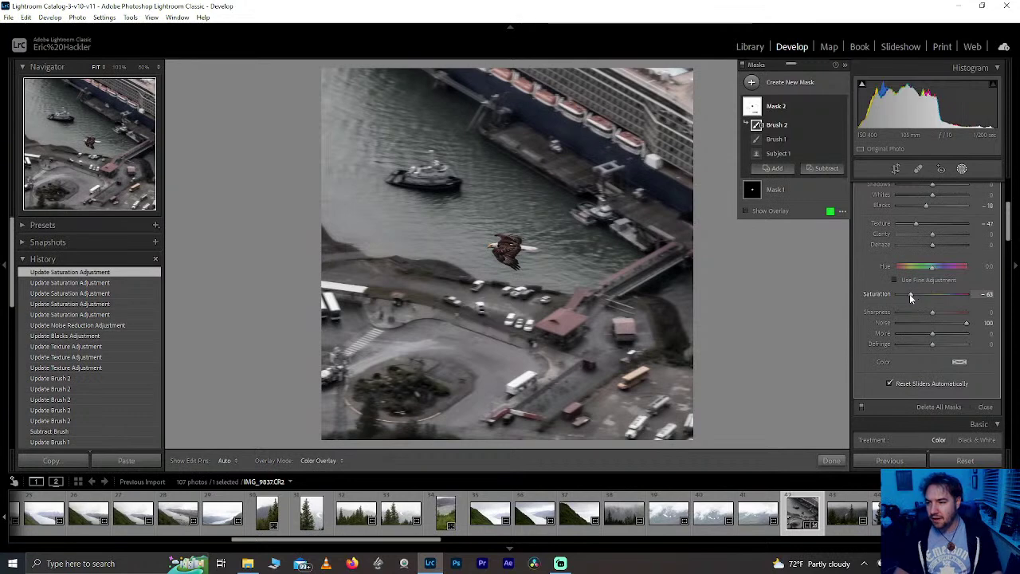
pyautogui.moveTo(909, 293); pyautogui.dragTo(920, 298)
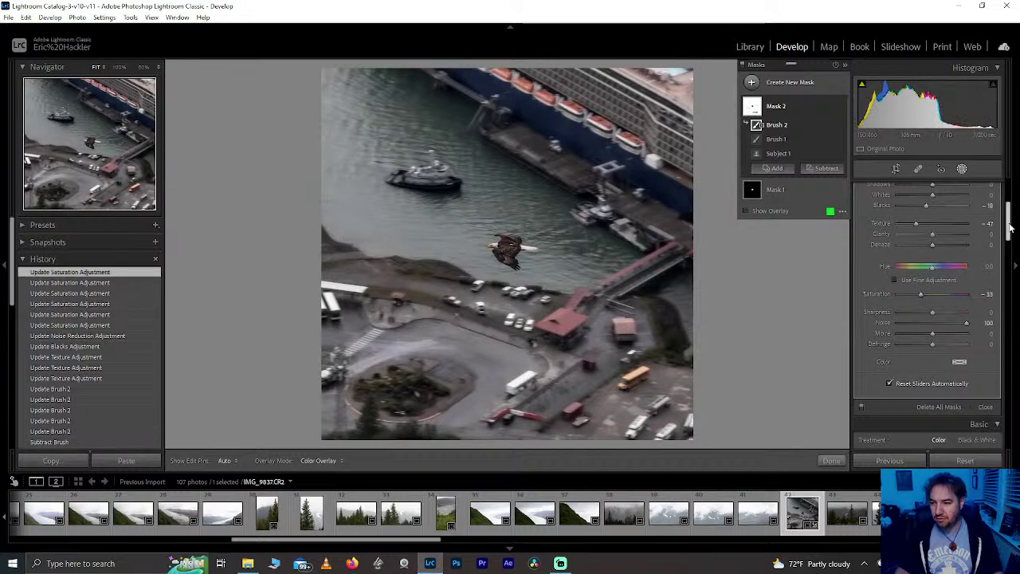
pyautogui.scroll(5, 1008, 231)
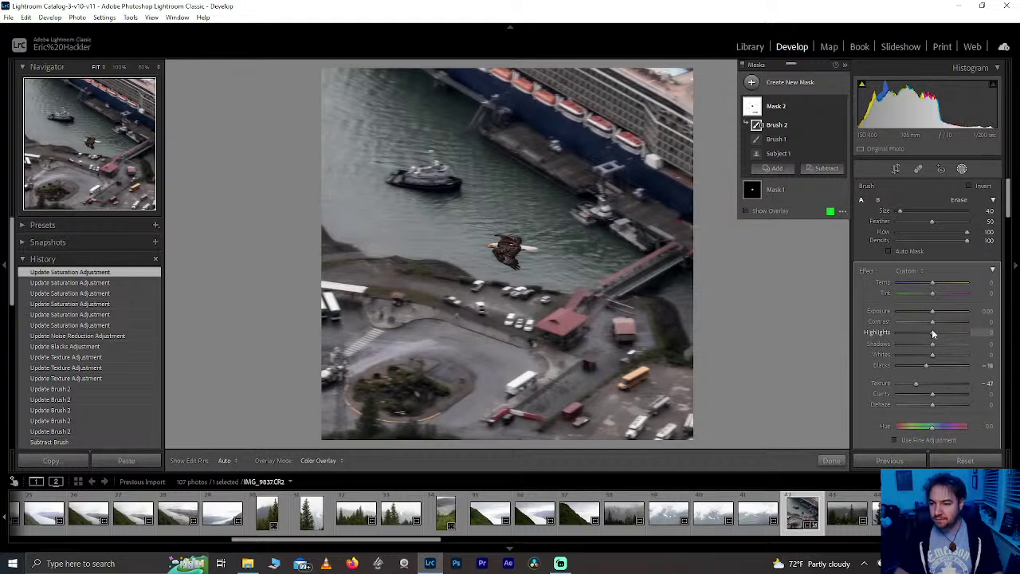
# Step: Raise the background mask's Highlights to 58, Whites to 35 and Clarity to 32
pyautogui.moveTo(934, 334)
pyautogui.mouseDown()
pyautogui.moveTo(994, 332)
pyautogui.moveTo(951, 328)
pyautogui.mouseUp()
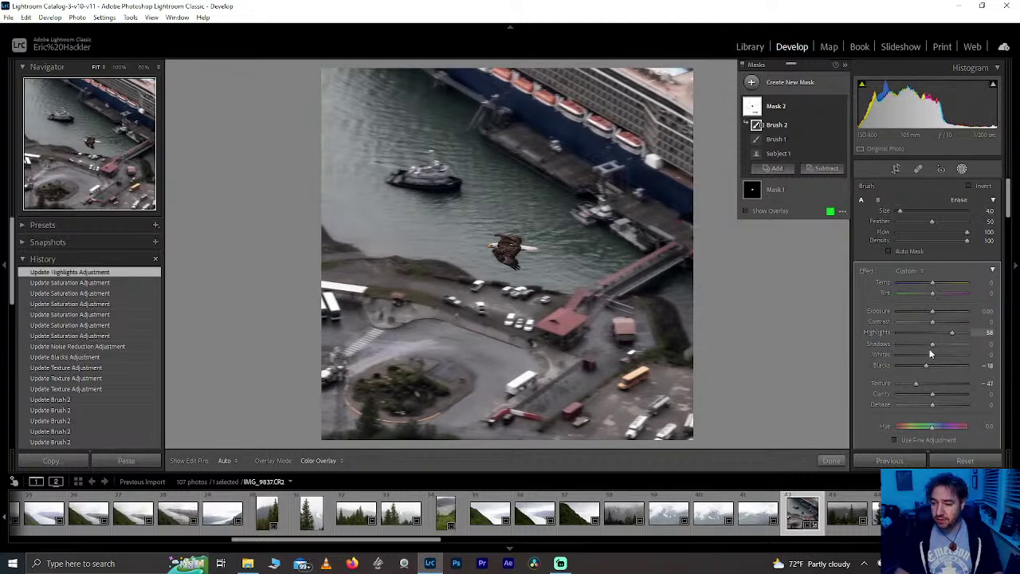
pyautogui.moveTo(948, 359); pyautogui.dragTo(944, 359)
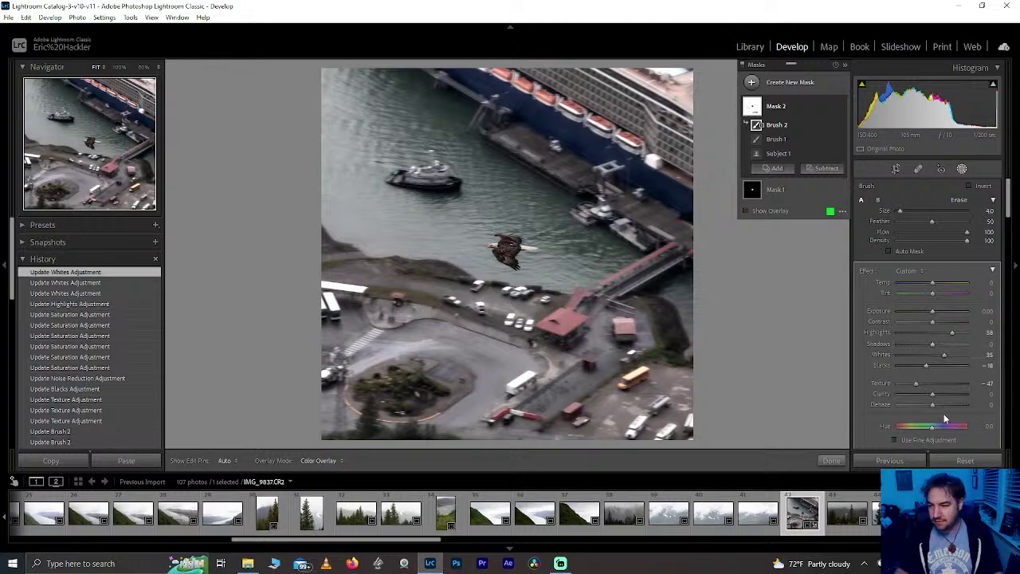
pyautogui.moveTo(933, 397); pyautogui.dragTo(945, 396)
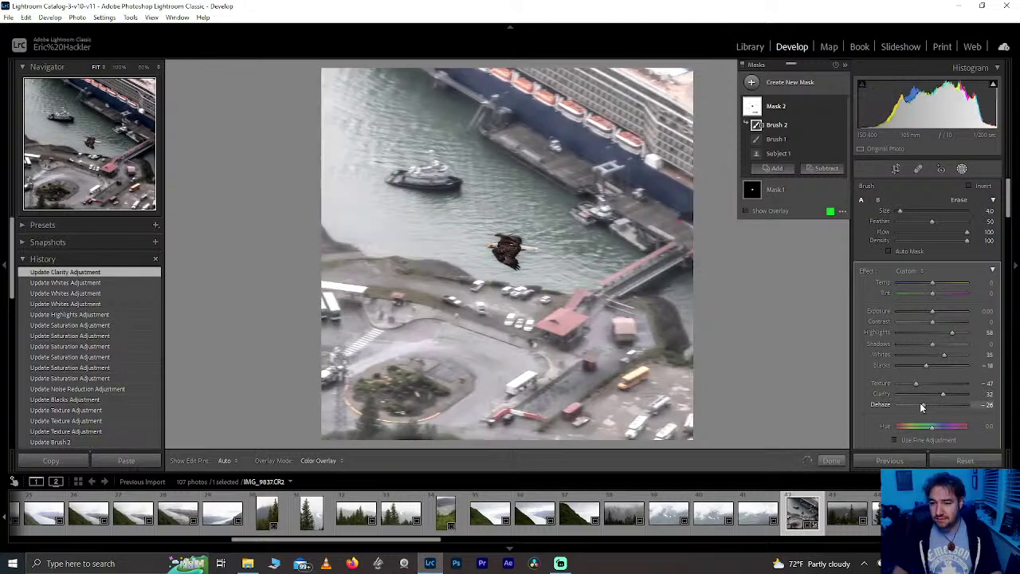
# Step: Ease Mask 2's Dehaze down to -10
pyautogui.moveTo(922, 407)
pyautogui.mouseDown()
pyautogui.moveTo(936, 408)
pyautogui.moveTo(922, 407)
pyautogui.mouseUp()
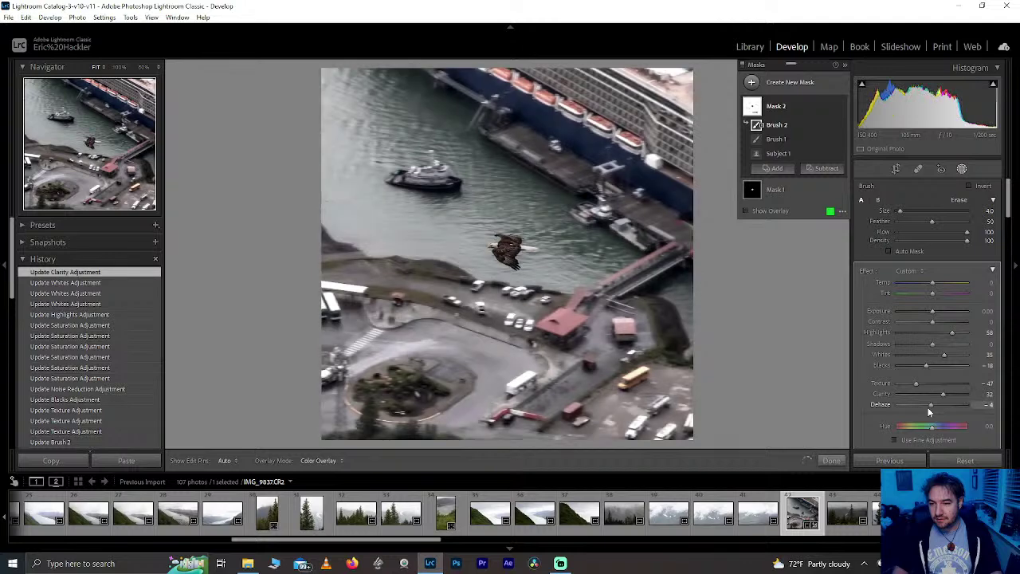
pyautogui.moveTo(927, 407); pyautogui.dragTo(926, 406)
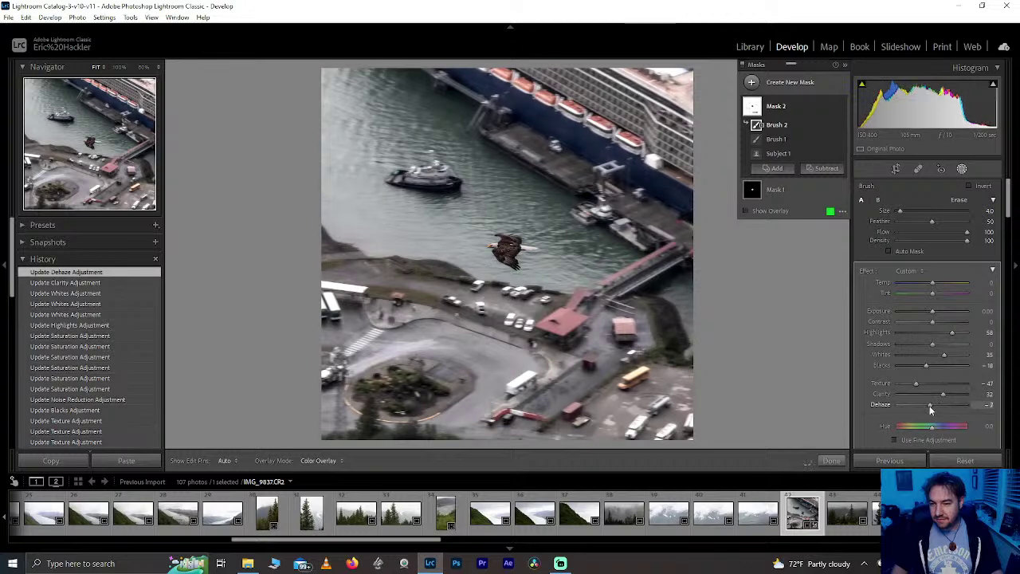
pyautogui.moveTo(929, 407); pyautogui.dragTo(927, 408)
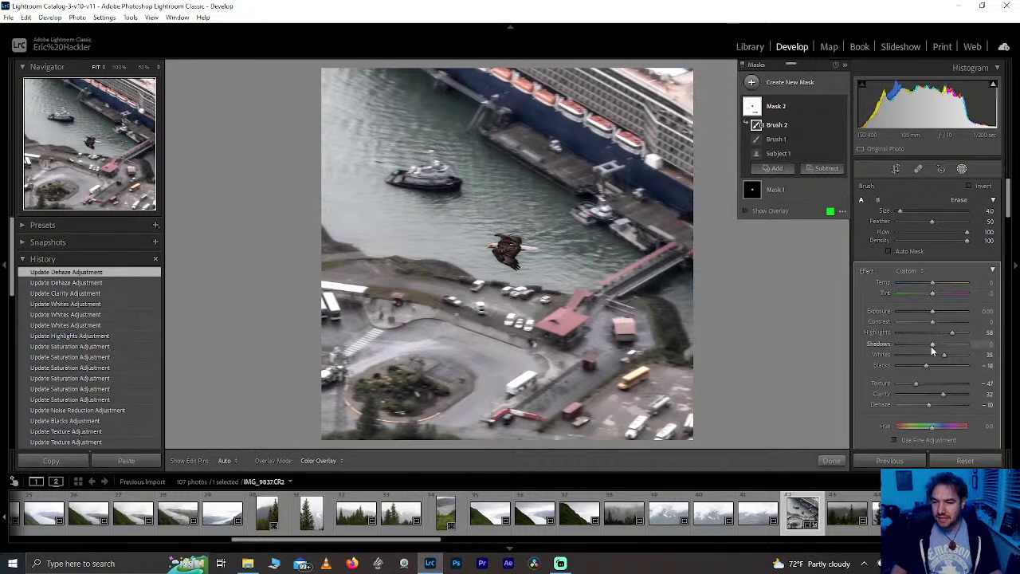
# Step: Try darker and maximum Shadows on Mask 2, then reset Shadows to 0
pyautogui.moveTo(930, 345); pyautogui.dragTo(924, 344)
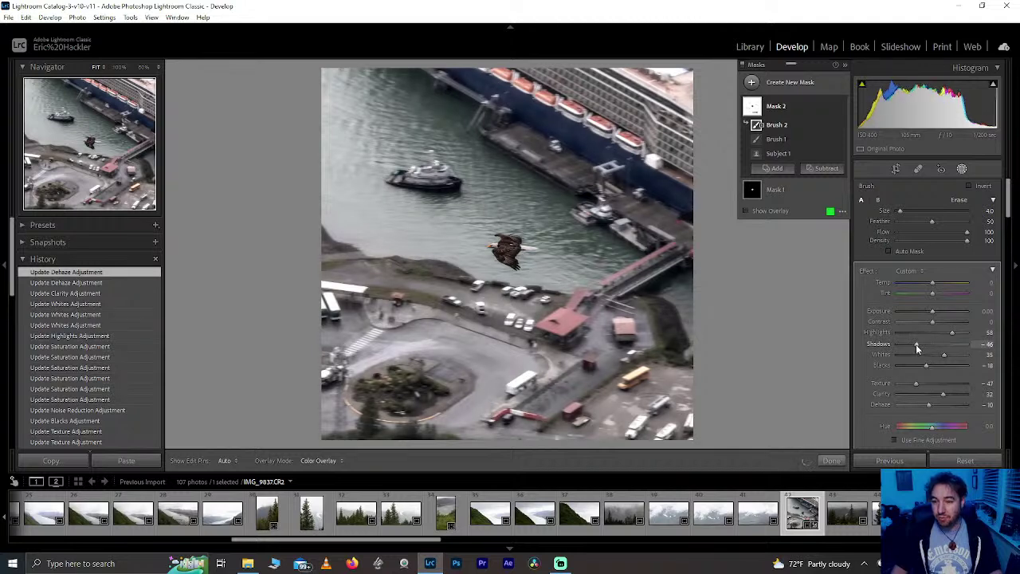
pyautogui.doubleClick(916, 345)
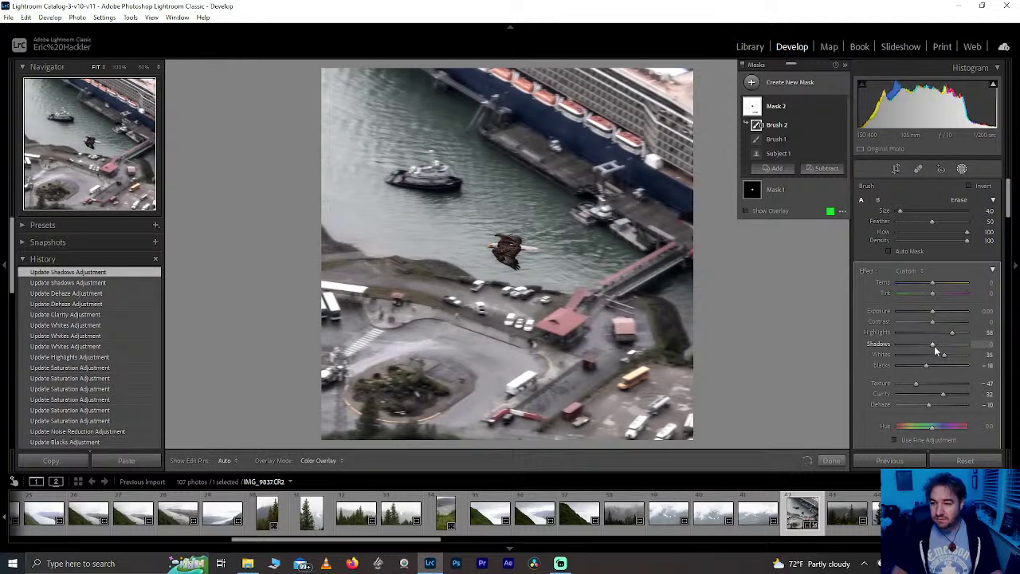
pyautogui.moveTo(933, 344); pyautogui.dragTo(902, 348)
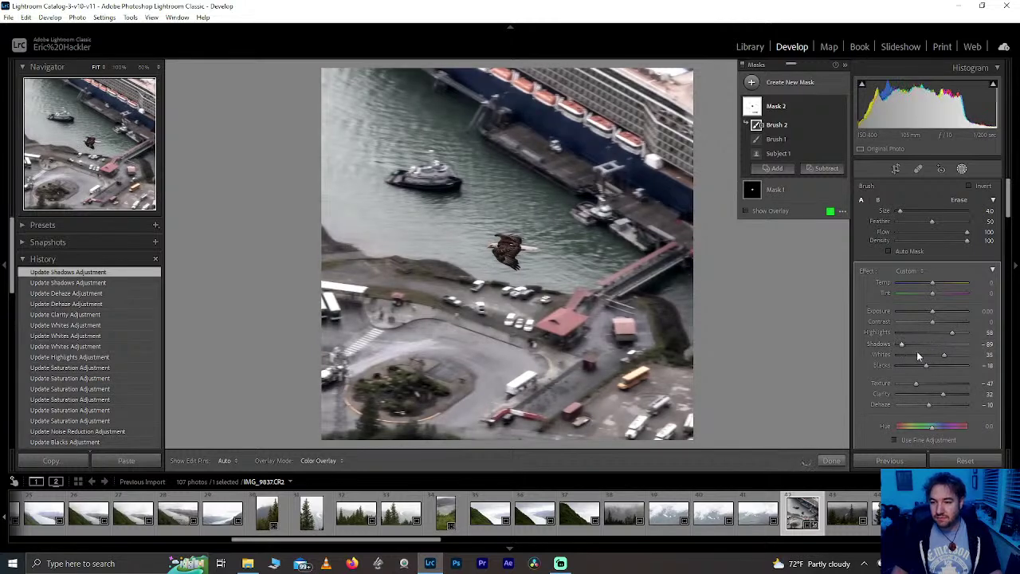
pyautogui.doubleClick(902, 344)
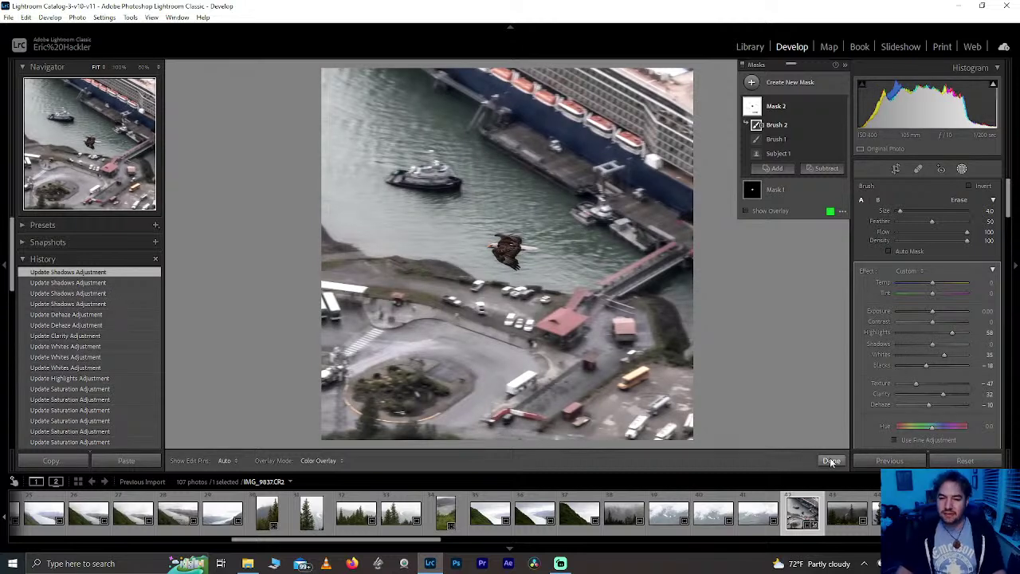
# Step: Reopen Mask 1, test then reset its Highlights to 0, and raise Whites to 53
pyautogui.click(831, 460)
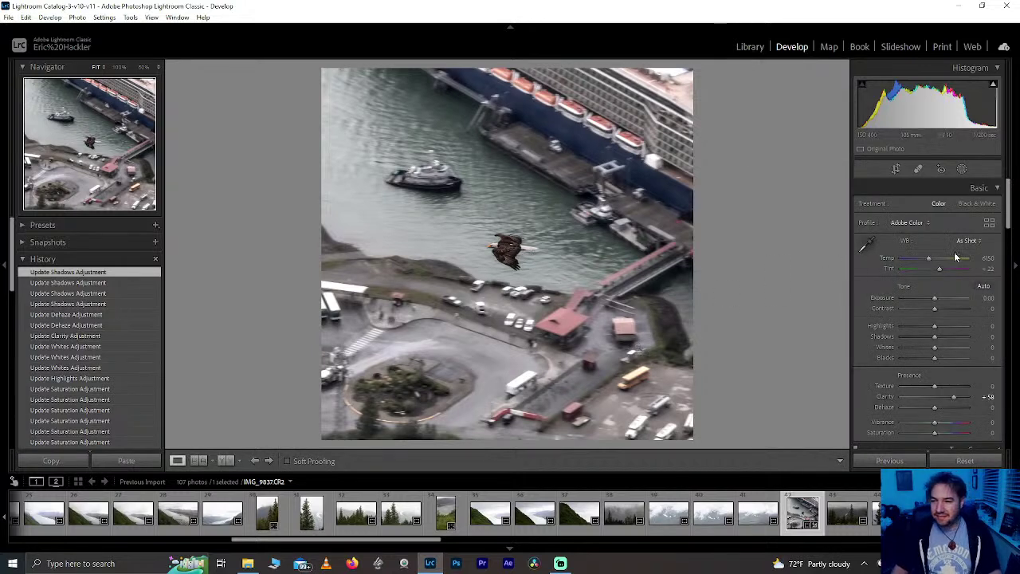
pyautogui.click(962, 170)
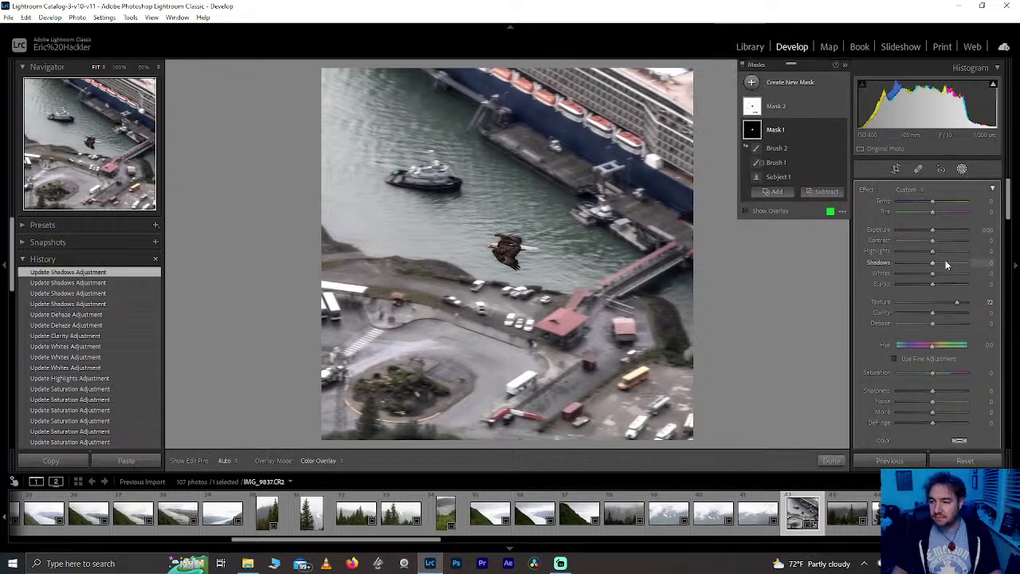
pyautogui.moveTo(935, 252); pyautogui.dragTo(977, 256)
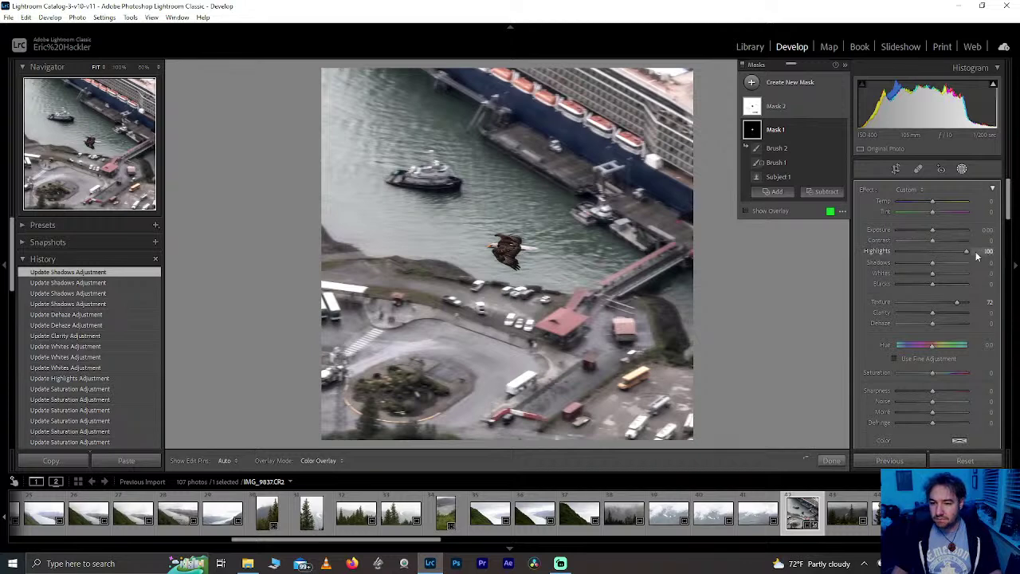
pyautogui.moveTo(966, 252); pyautogui.dragTo(961, 256)
pyautogui.doubleClick(935, 256)
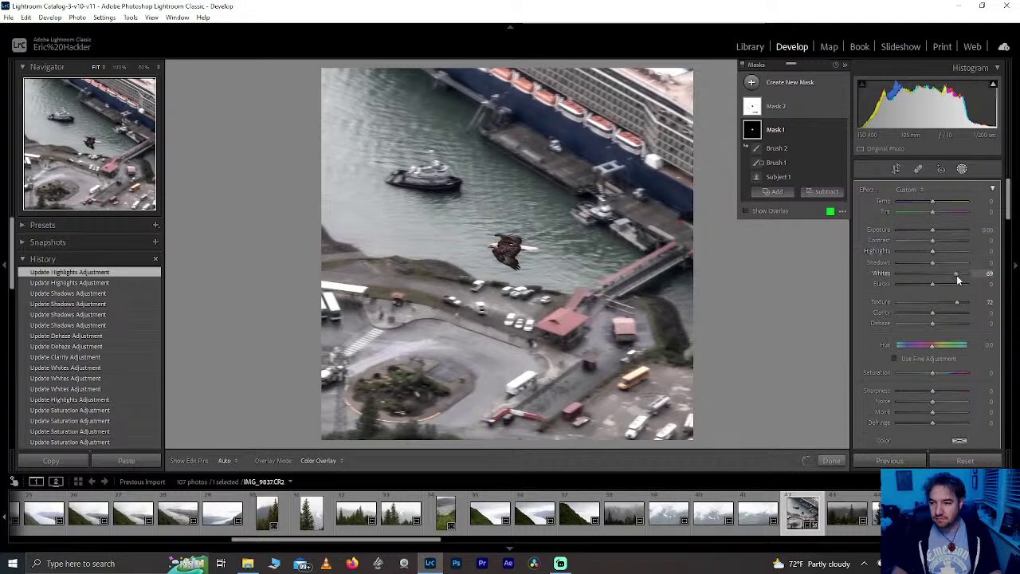
pyautogui.moveTo(947, 279); pyautogui.dragTo(953, 279)
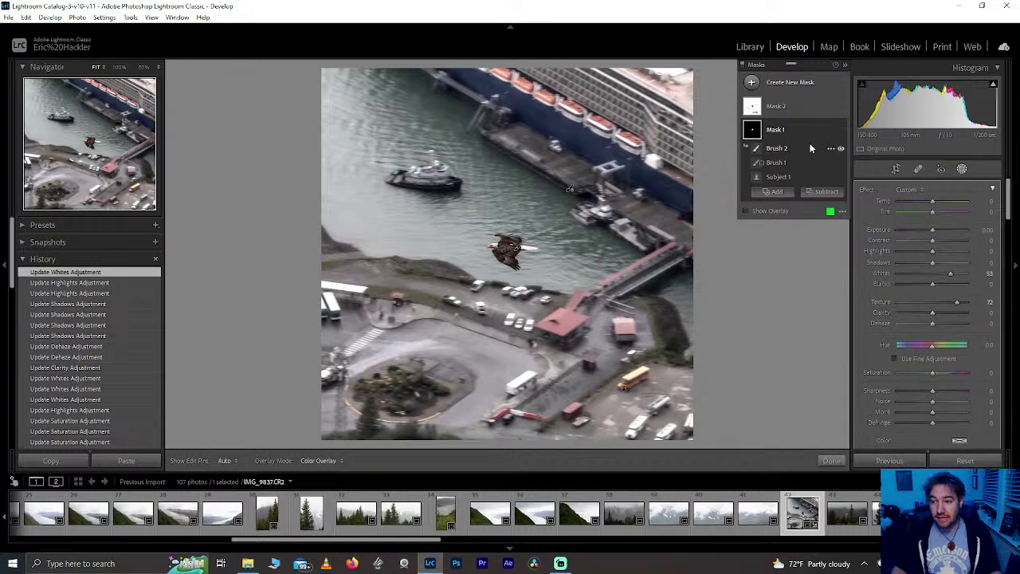
# Step: Select Mask 2 and set its Dehaze to -16
pyautogui.click(801, 106)
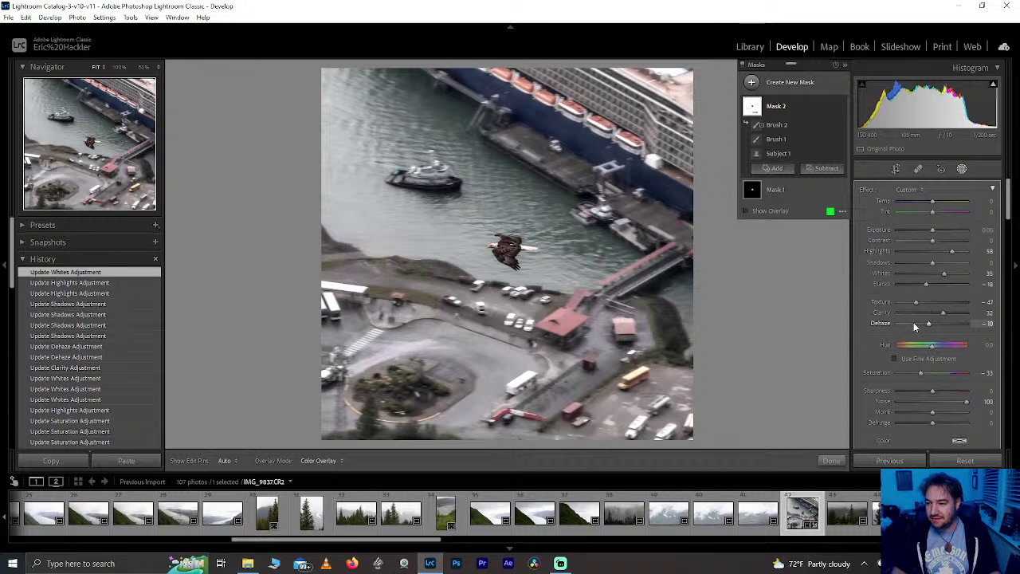
pyautogui.click(915, 325)
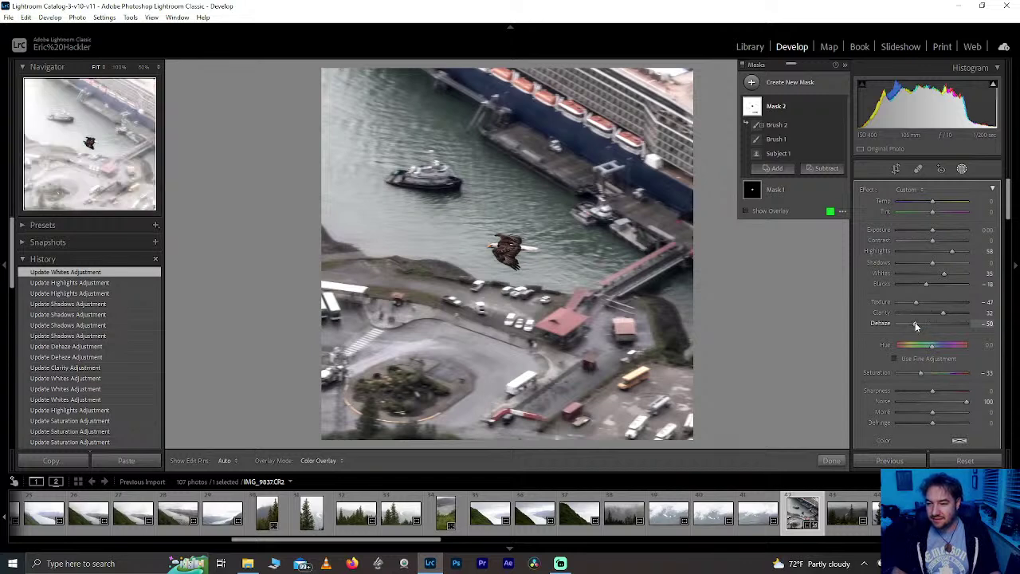
pyautogui.doubleClick(914, 322)
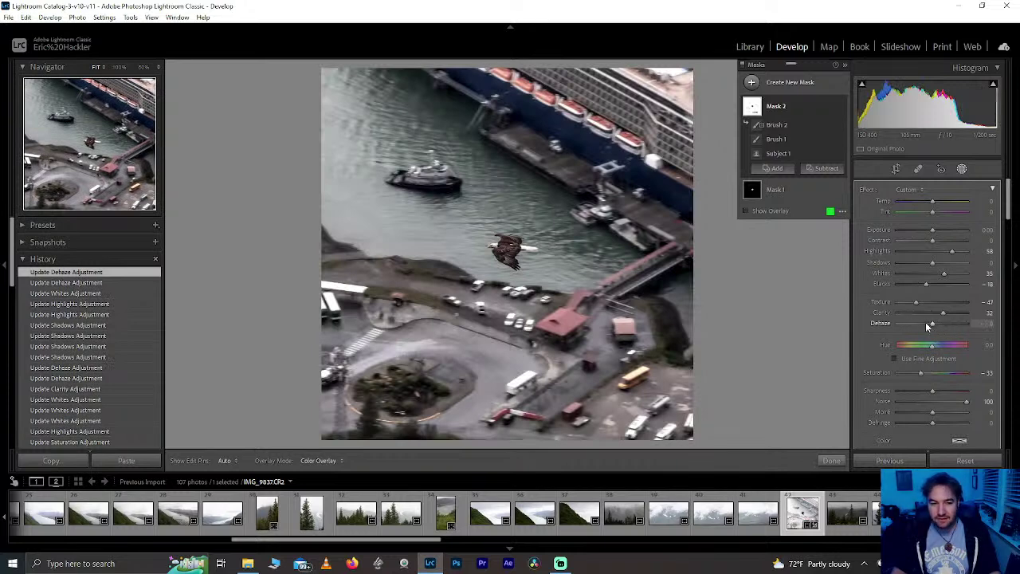
pyautogui.click(927, 325)
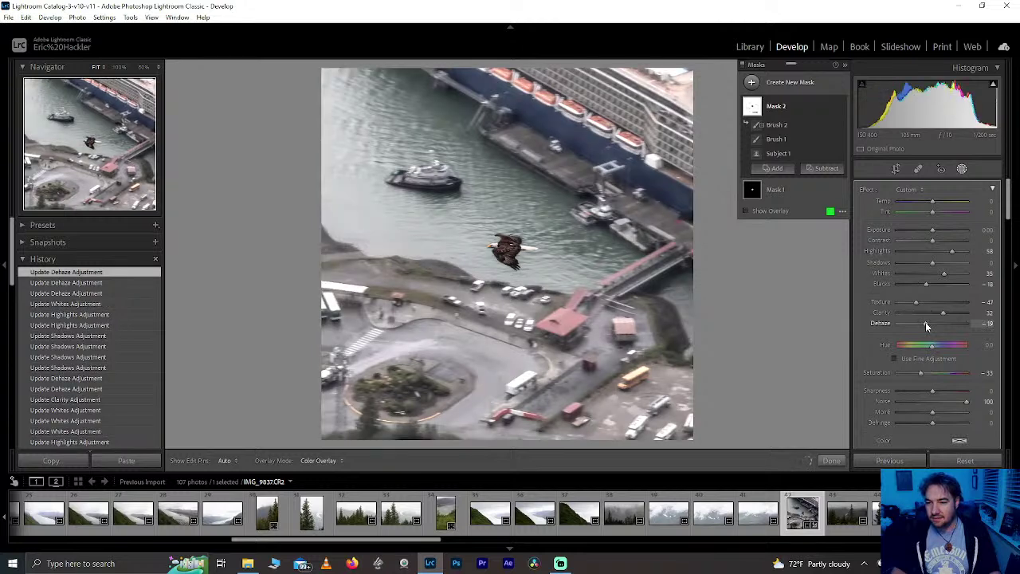
pyautogui.click(926, 325)
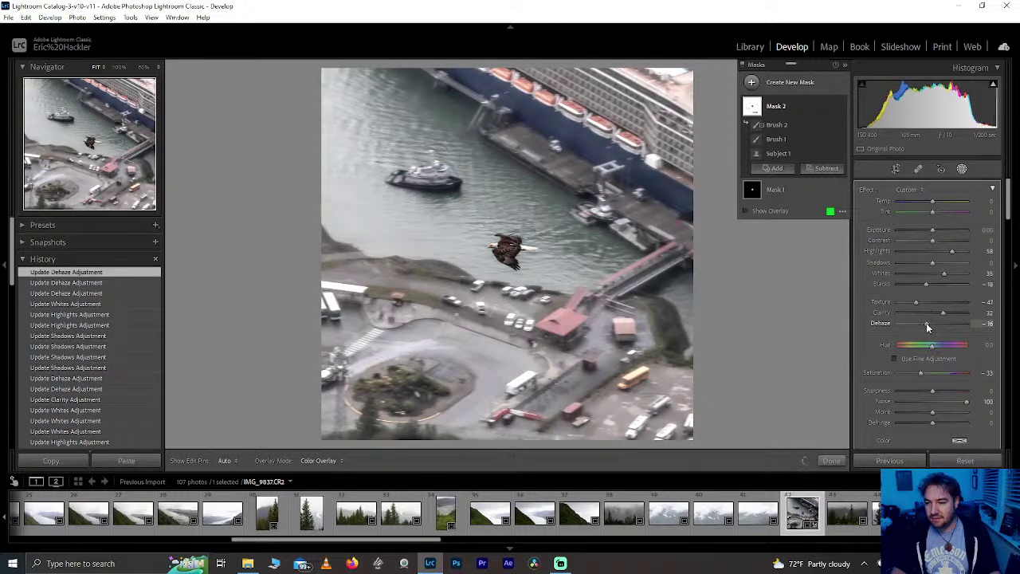
# Step: Raise Mask 2's Saturation to 7
pyautogui.click(943, 371)
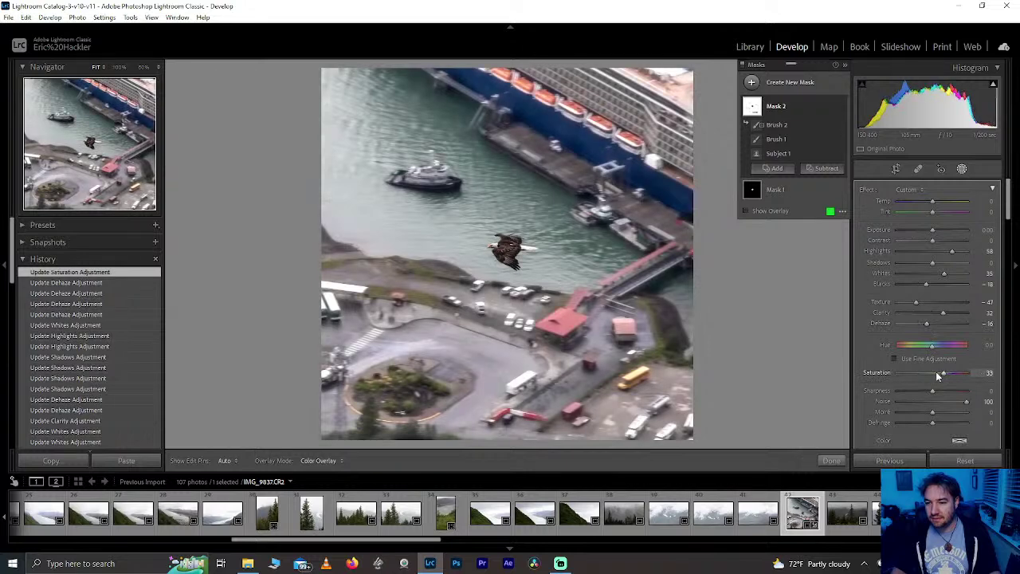
pyautogui.click(932, 372)
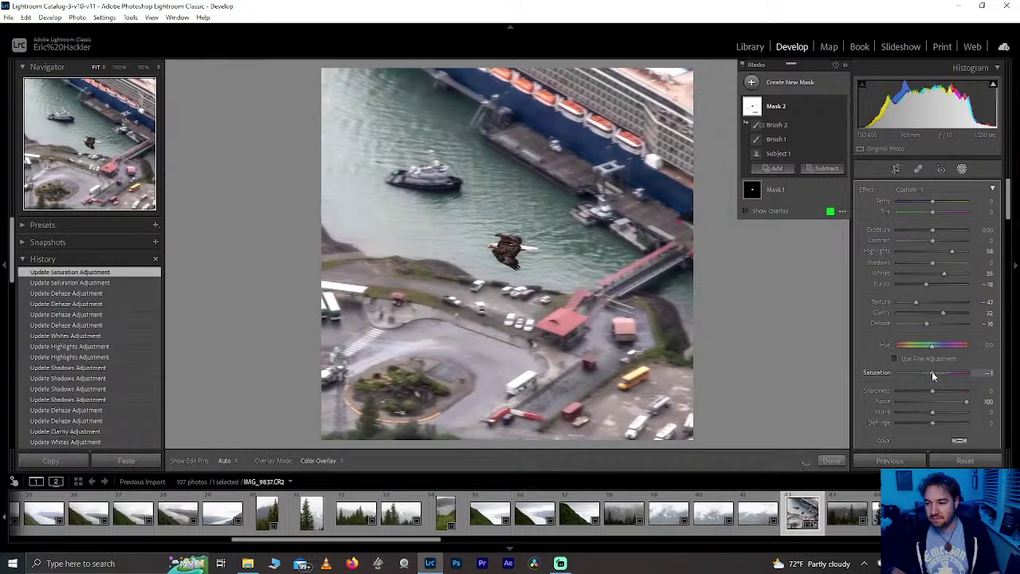
pyautogui.moveTo(932, 371); pyautogui.dragTo(934, 373)
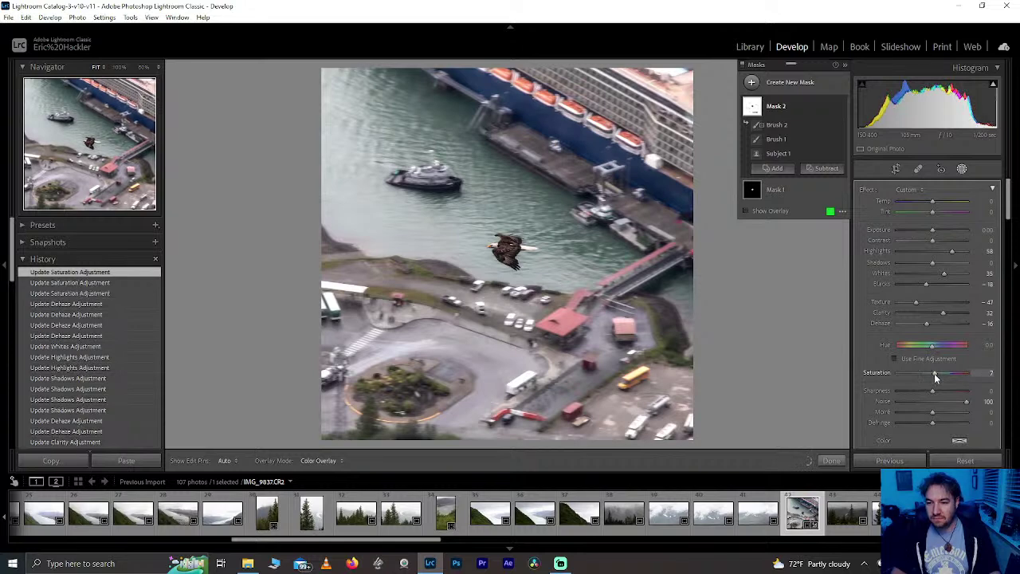
# Step: Close masking and give the harbor and cruise-ship photos one-star ratings
pyautogui.click(830, 461)
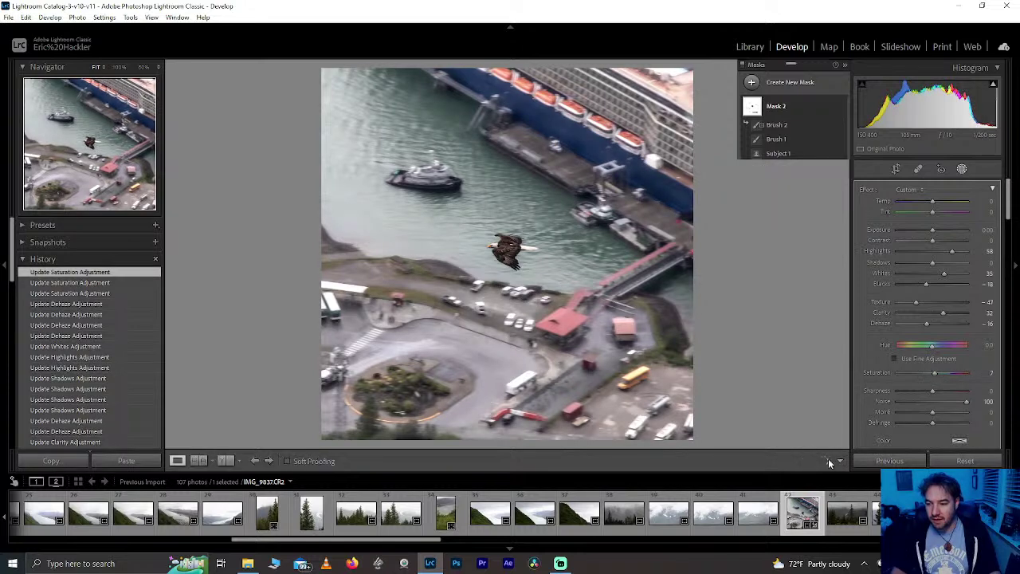
pyautogui.press('1')
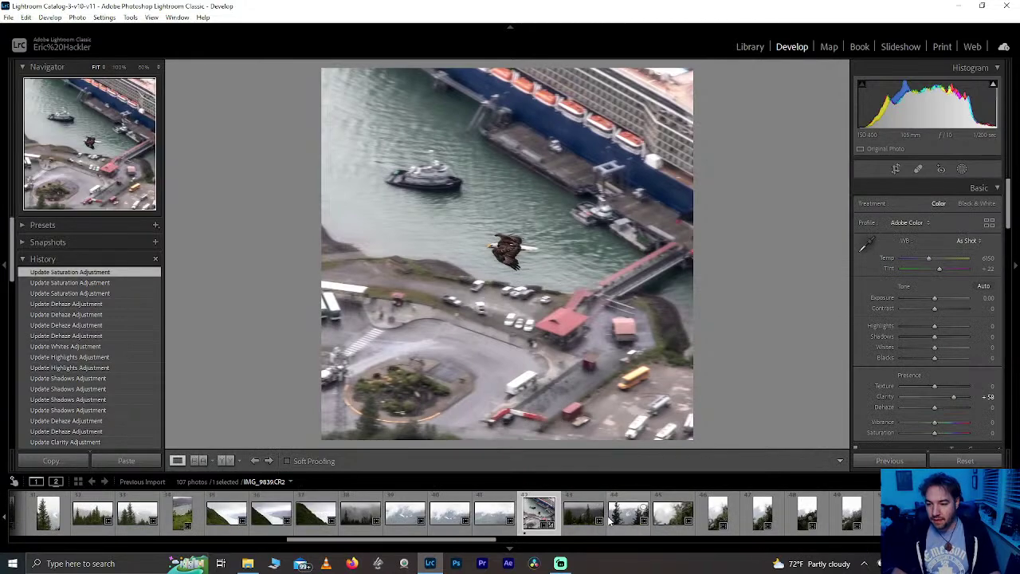
pyautogui.scroll(-15, 610, 514)
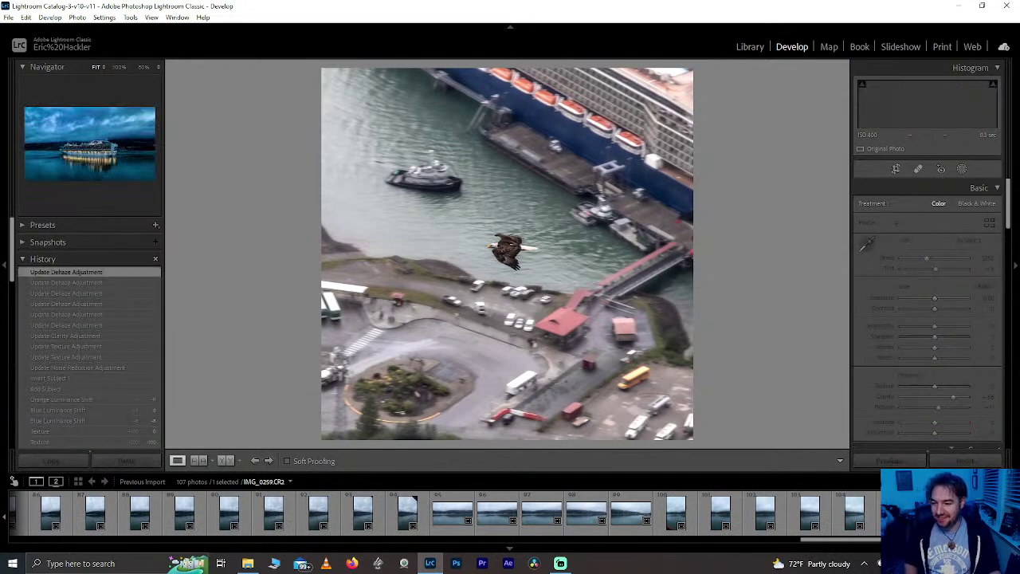
pyautogui.press('1')
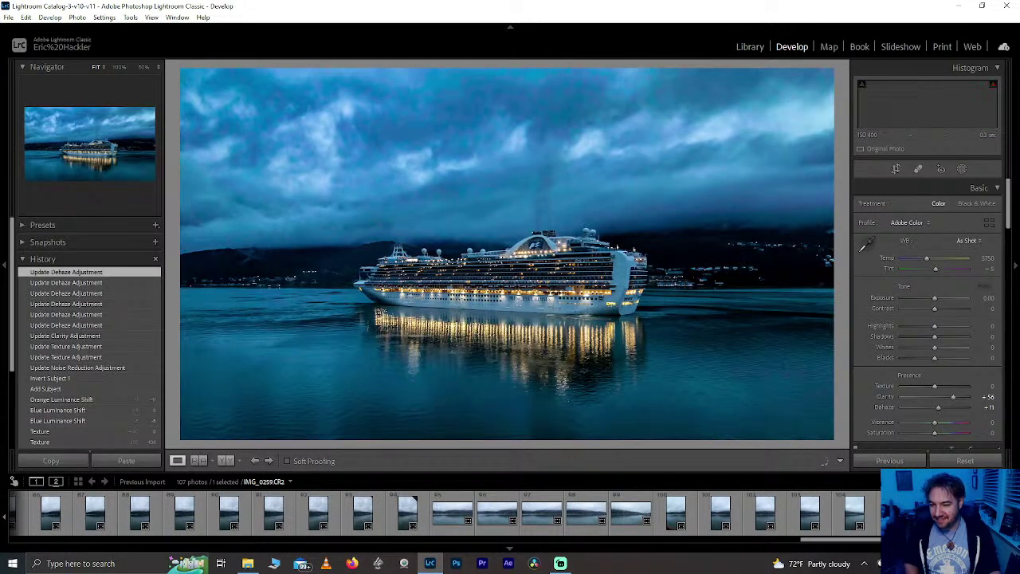
pyautogui.press('1')
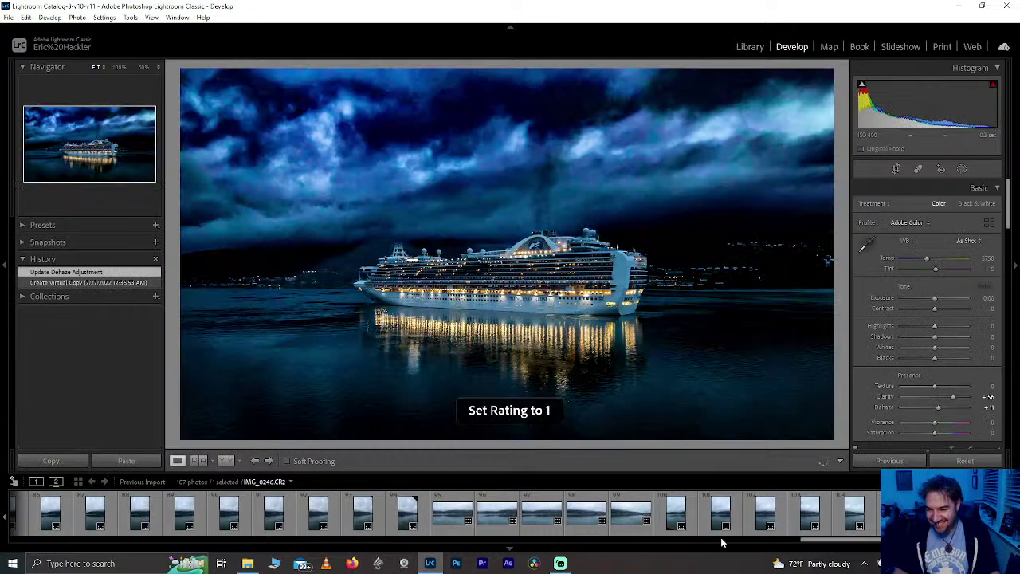
pyautogui.hscroll(-10, 704, 514)
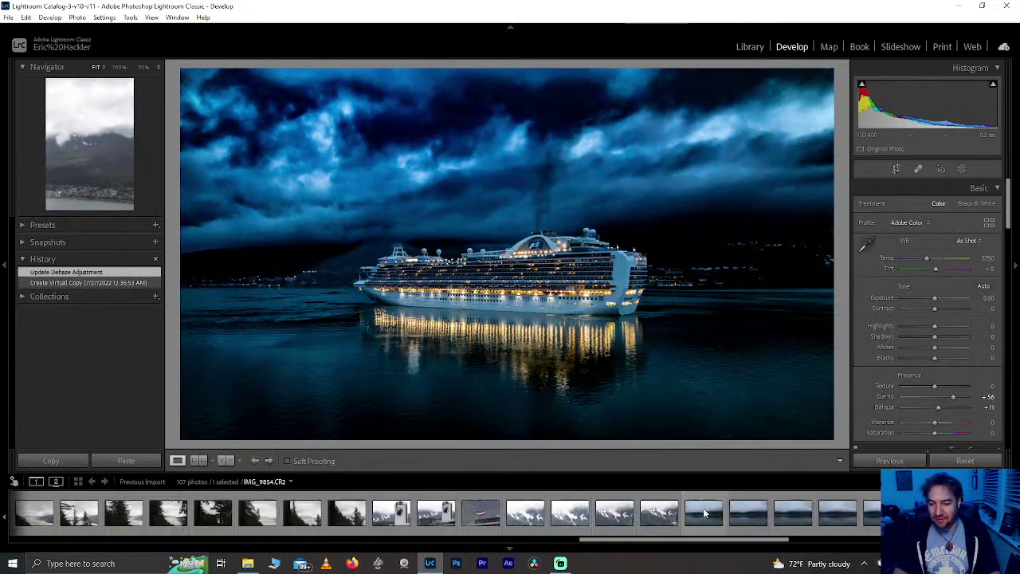
pyautogui.hscroll(15, 704, 514)
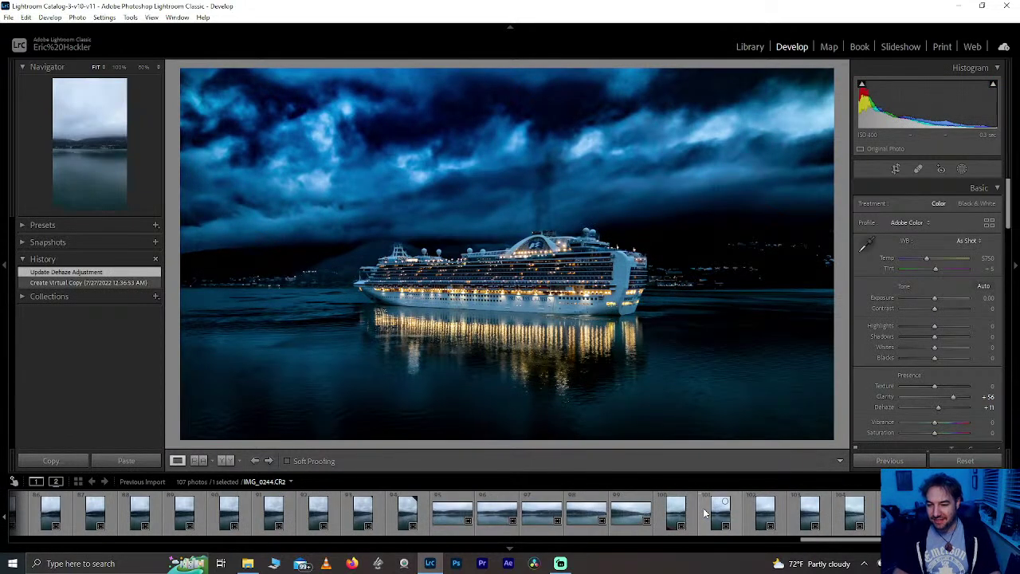
# Step: Browse through the lake photos and select the vertical harbor shot with the red railing
pyautogui.click(674, 517)
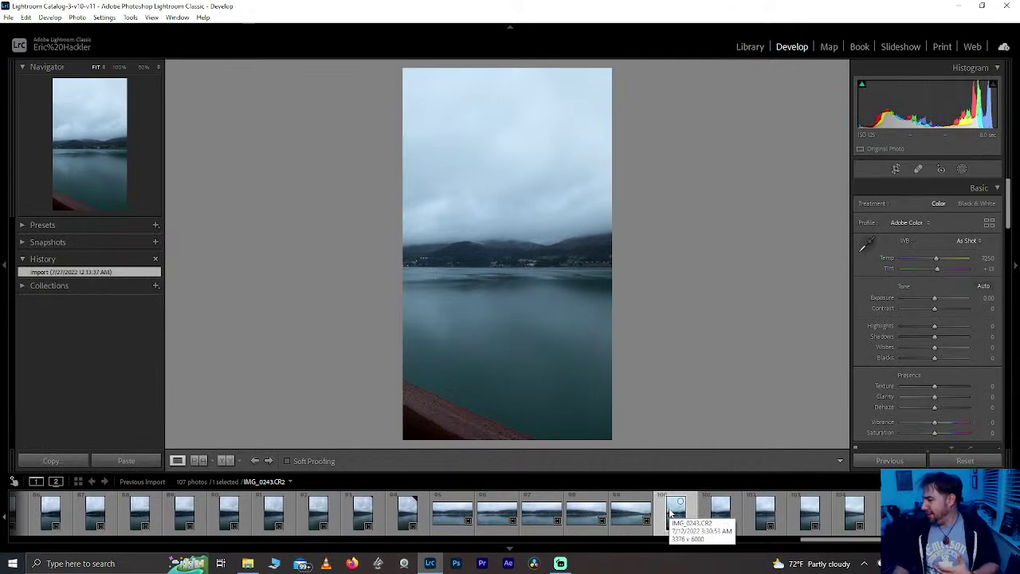
pyautogui.click(738, 508)
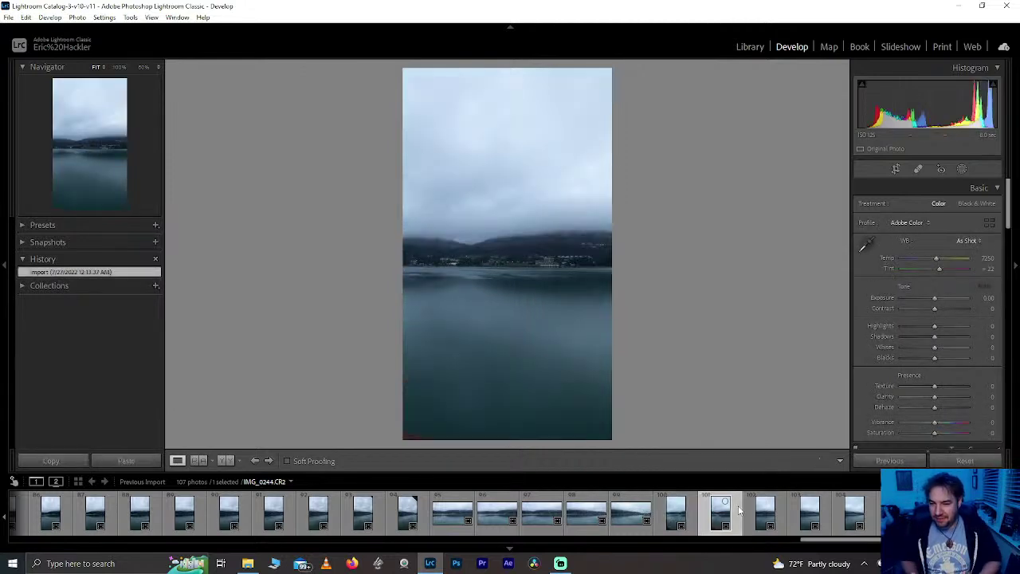
pyautogui.press('Right')
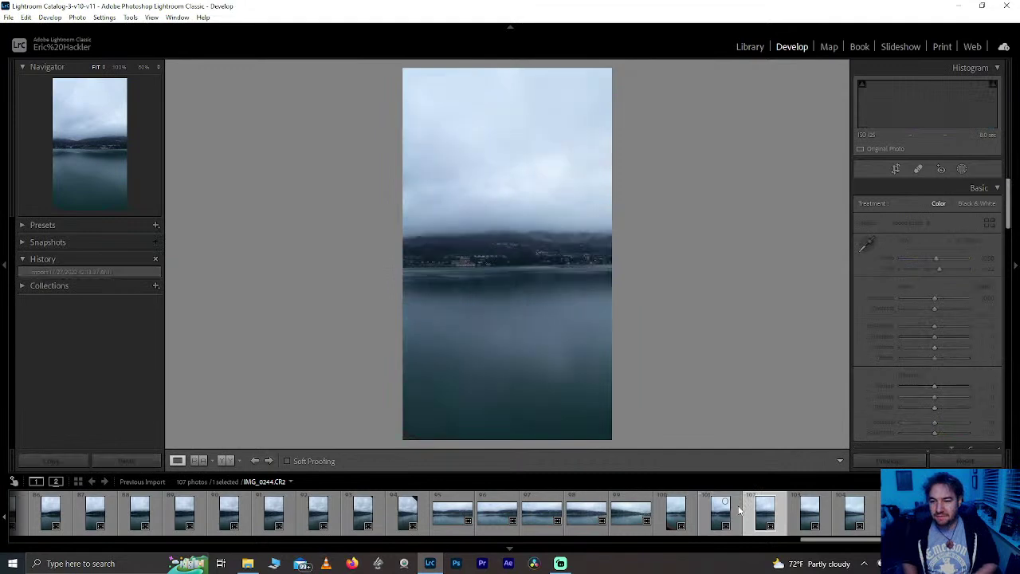
pyautogui.press('Right')
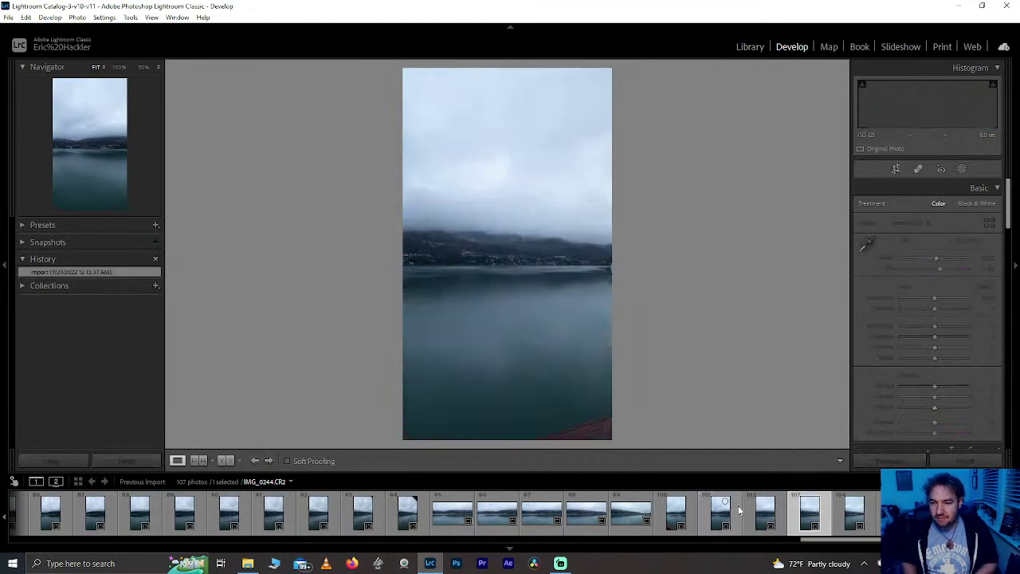
pyautogui.press('Right')
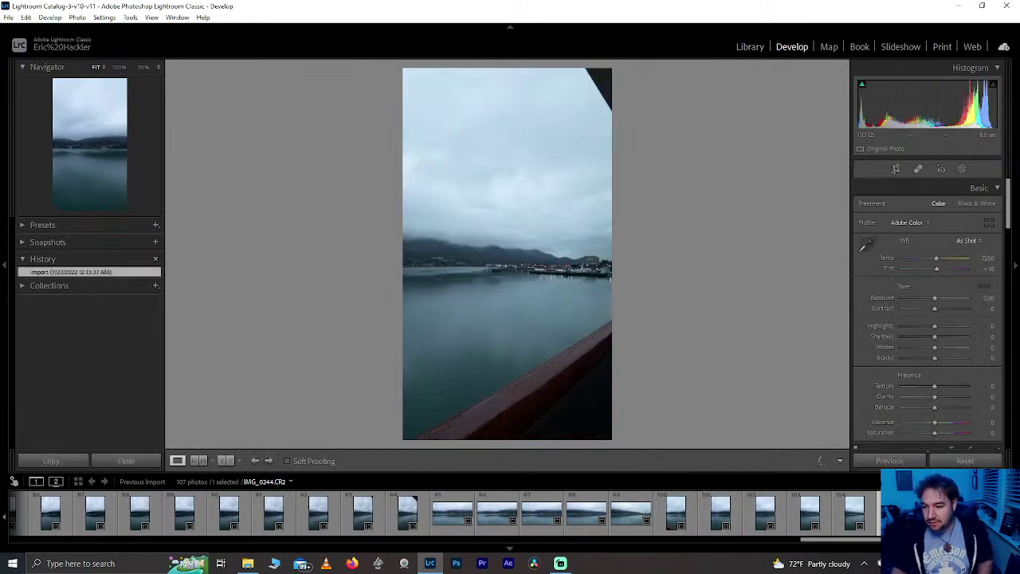
pyautogui.click(671, 524)
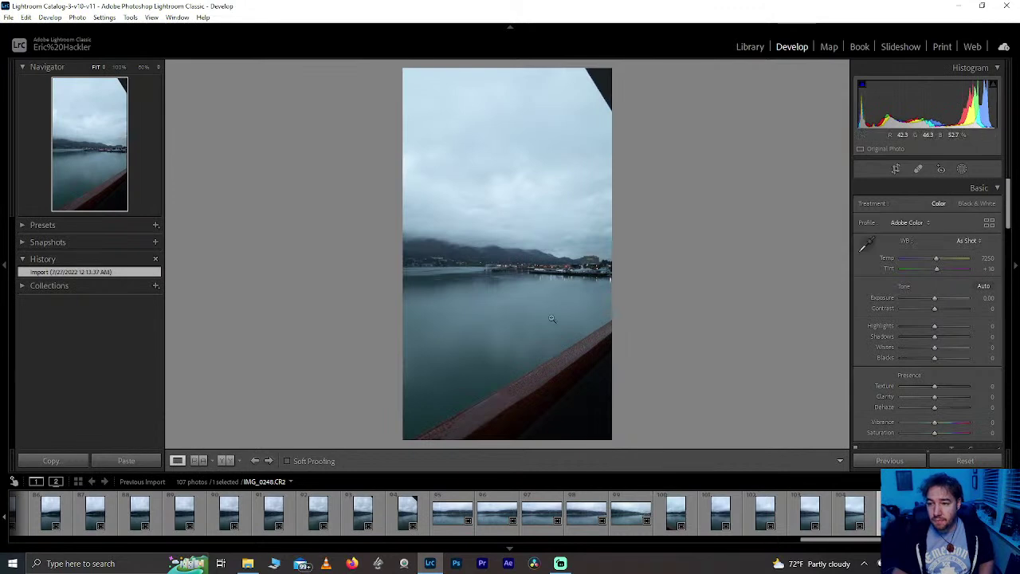
# Step: Crop the harbor photo to its Original aspect ratio
pyautogui.click(894, 170)
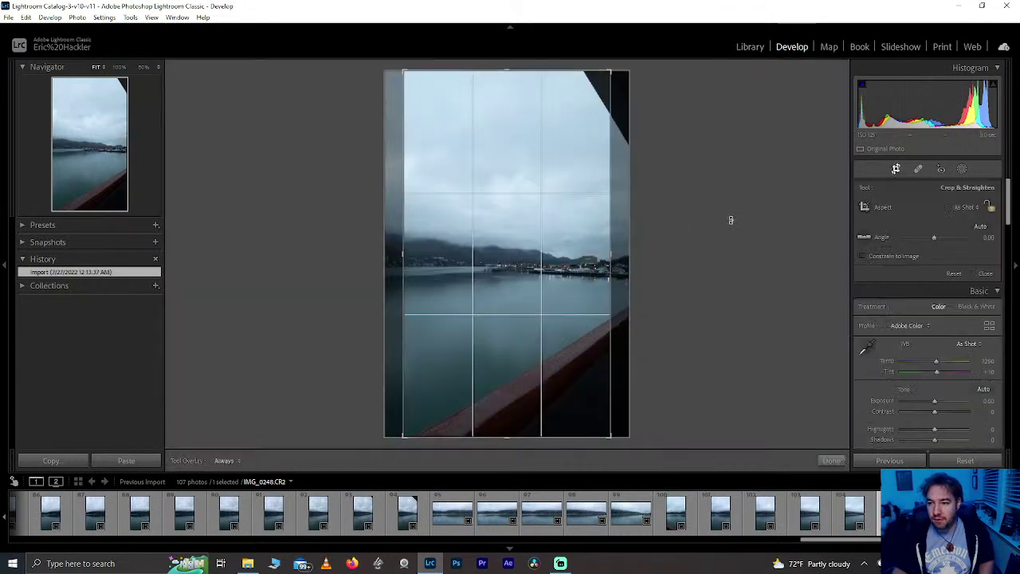
pyautogui.click(960, 207)
pyautogui.click(933, 233)
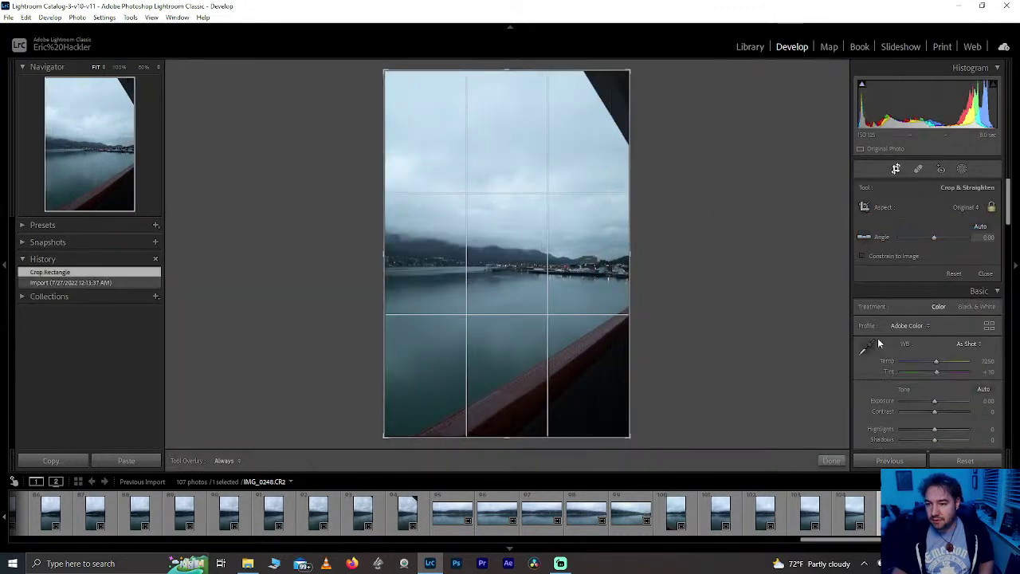
pyautogui.click(833, 461)
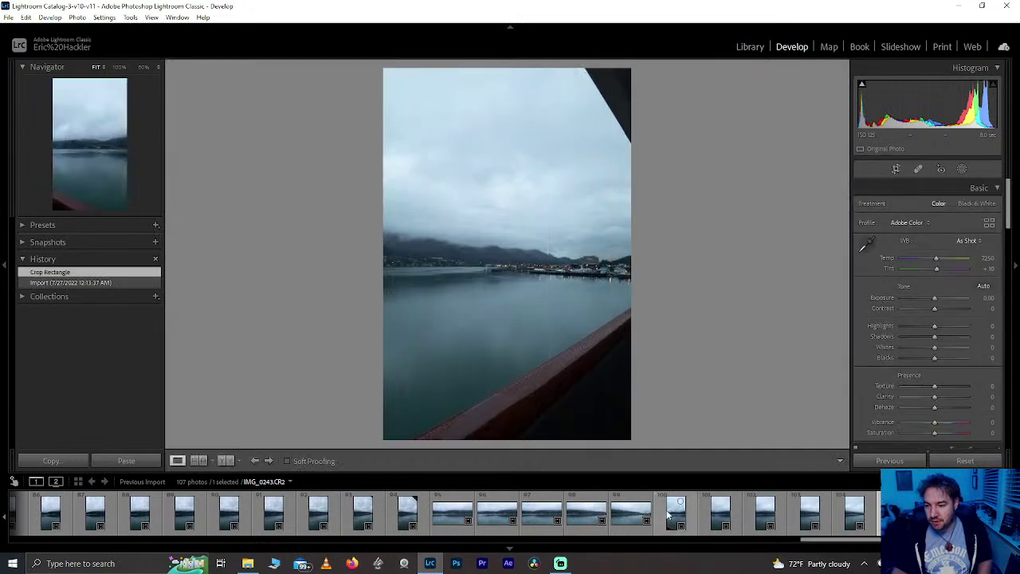
# Step: Select all six harbor frames and synchronize the crop and lens settings to them
pyautogui.keyDown('shift'); pyautogui.click(908, 514); pyautogui.keyUp('shift')
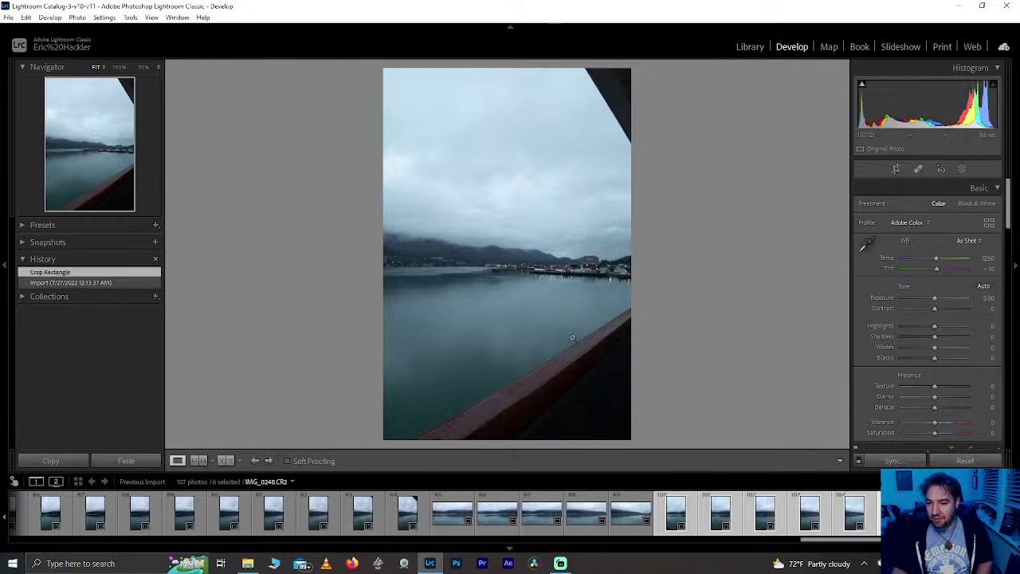
pyautogui.click(890, 462)
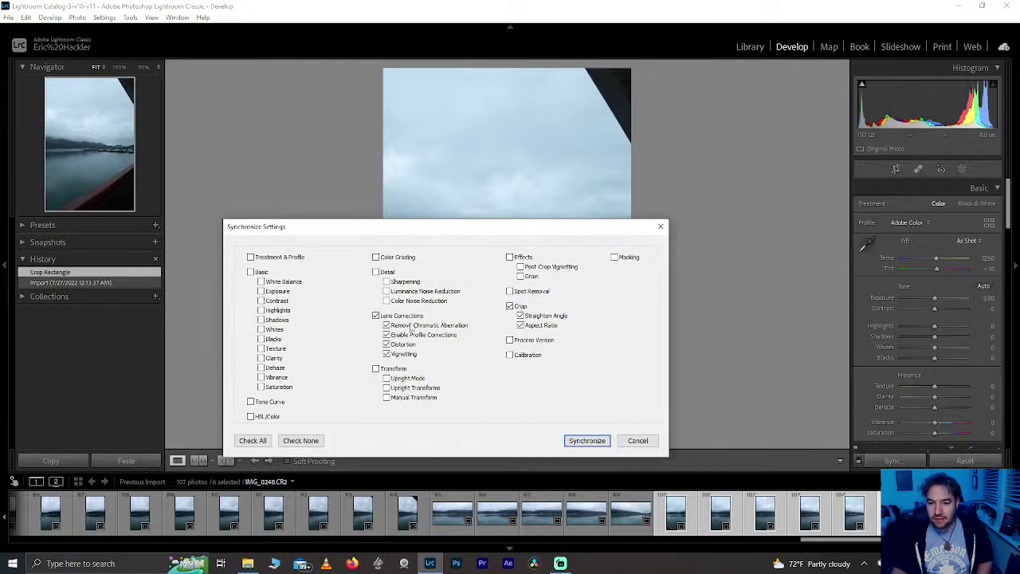
pyautogui.click(584, 441)
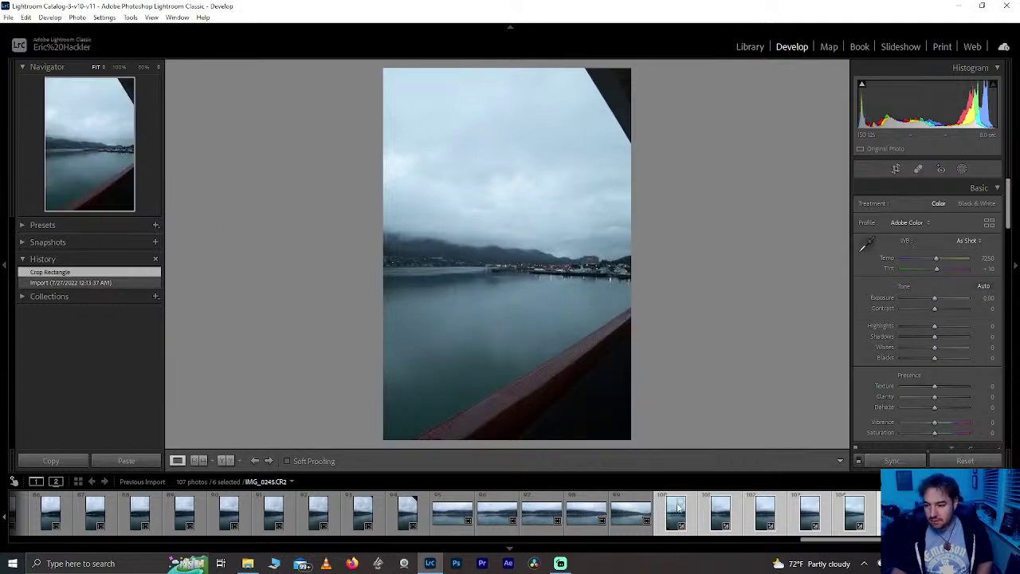
# Step: Review the synced crop on the first harbor frame, then reselect all six frames
pyautogui.click(897, 170)
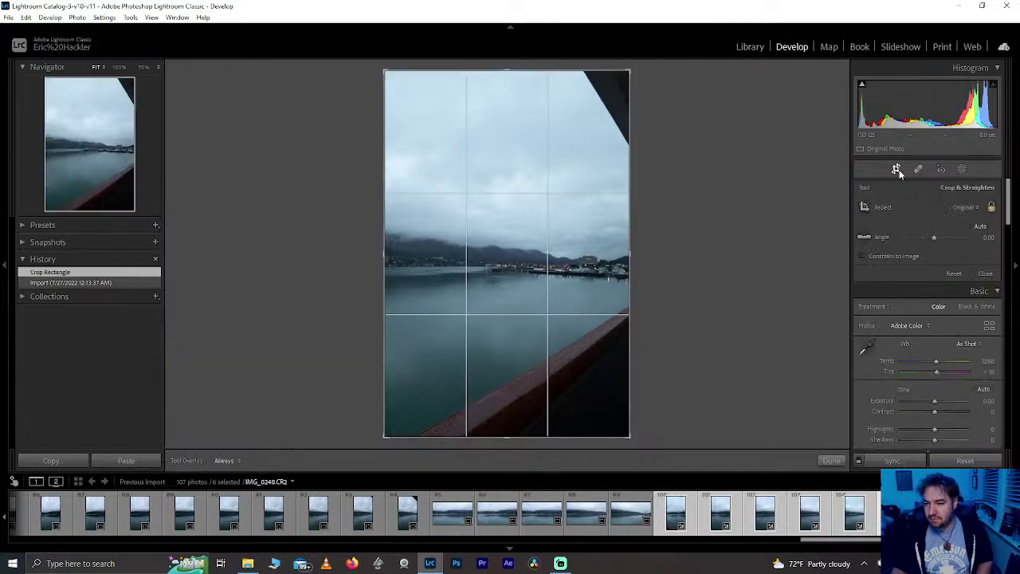
pyautogui.click(670, 526)
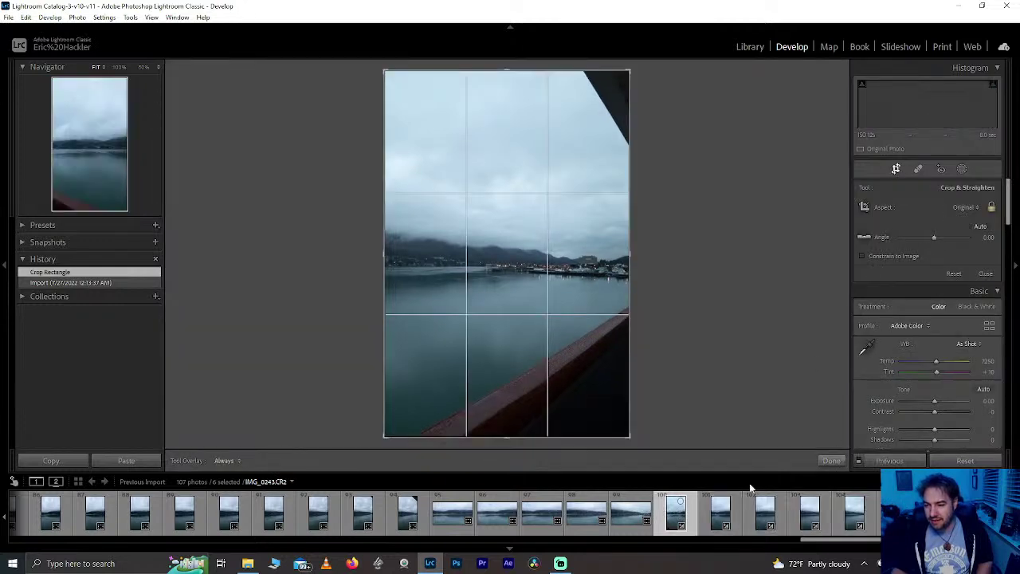
pyautogui.click(831, 463)
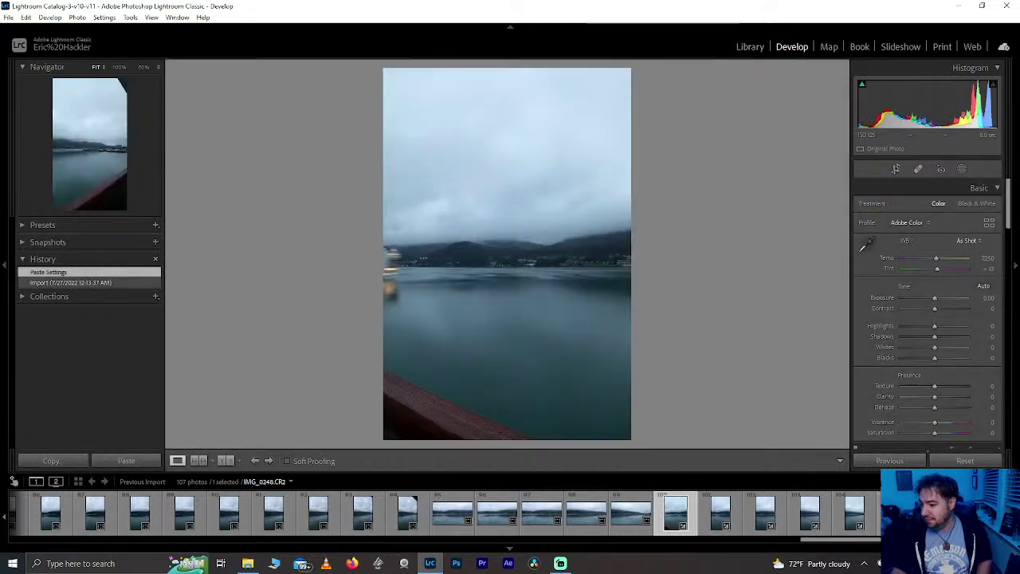
pyautogui.hotkey('ctrl', 'z')
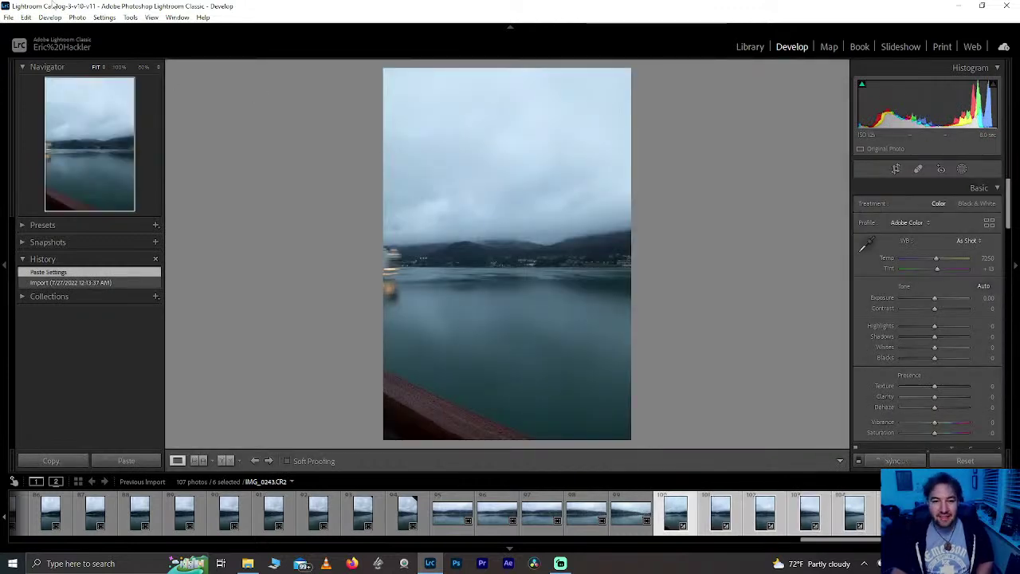
pyautogui.click(26, 17)
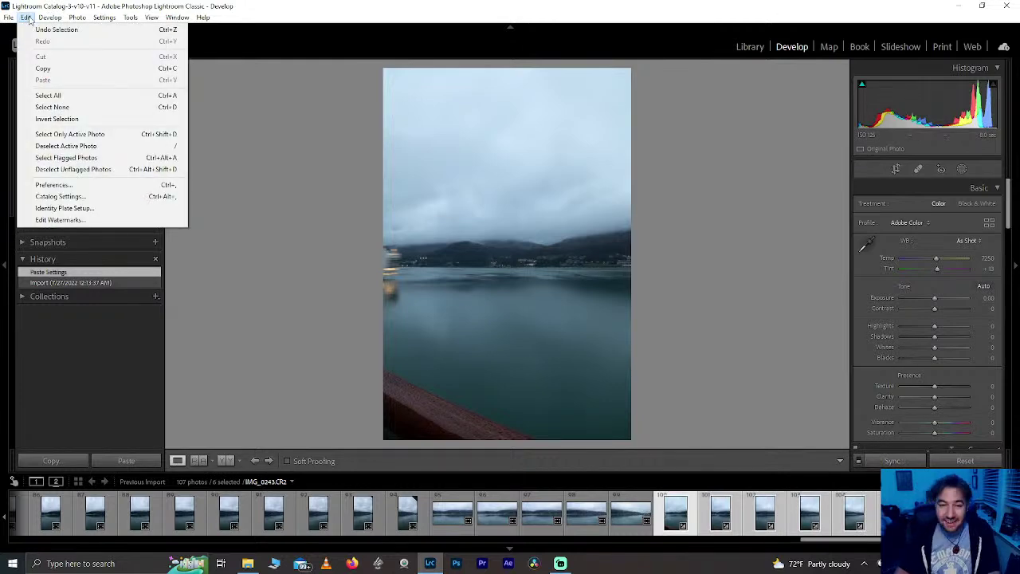
pyautogui.moveTo(78, 17)
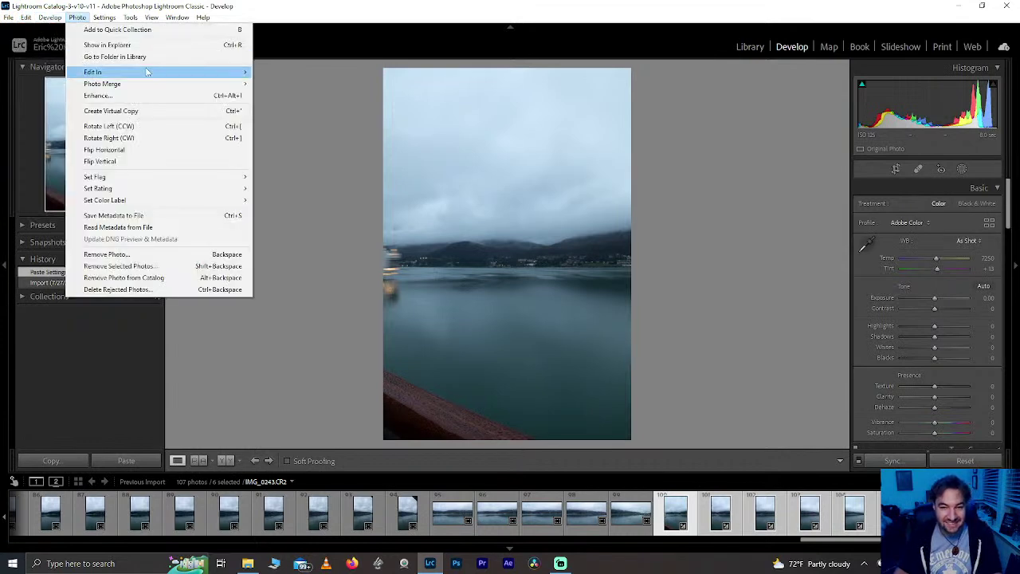
pyautogui.moveTo(144, 84)
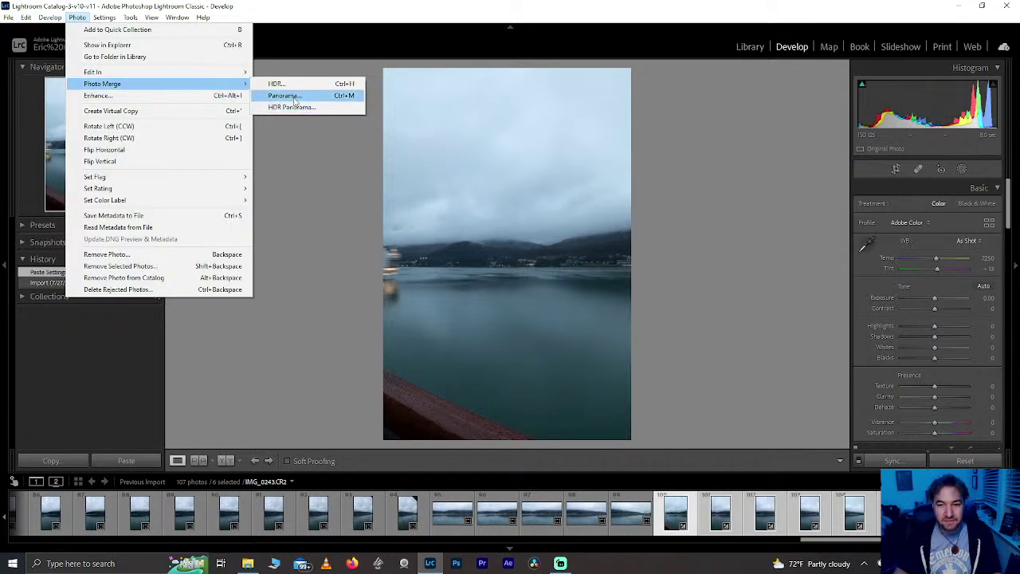
pyautogui.click(285, 95)
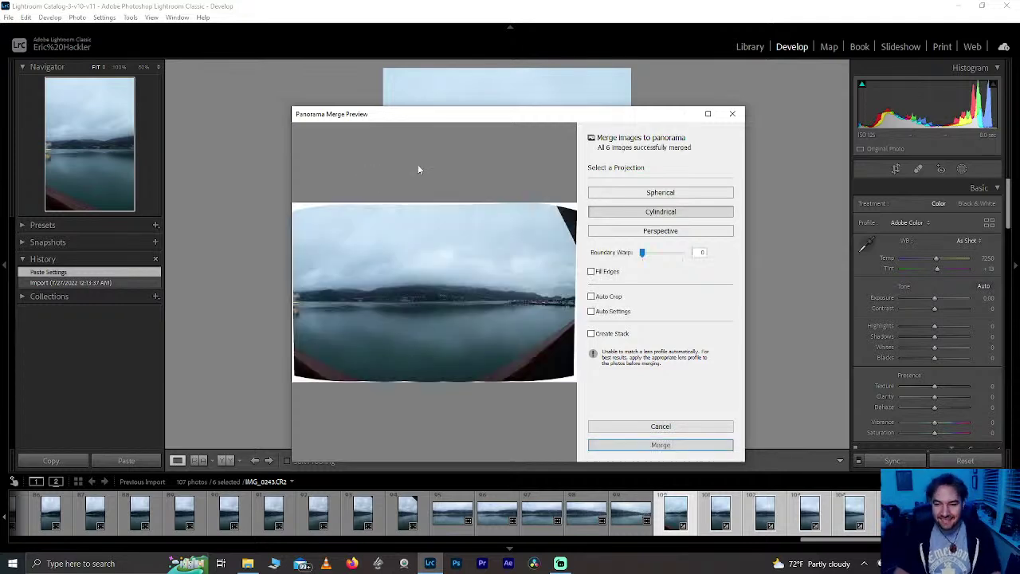
pyautogui.click(635, 194)
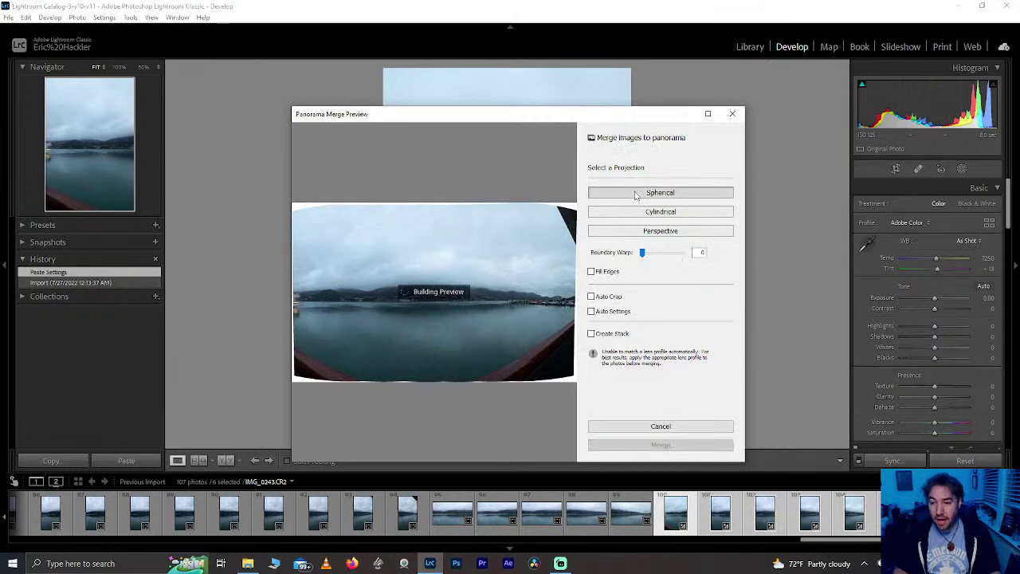
pyautogui.click(643, 212)
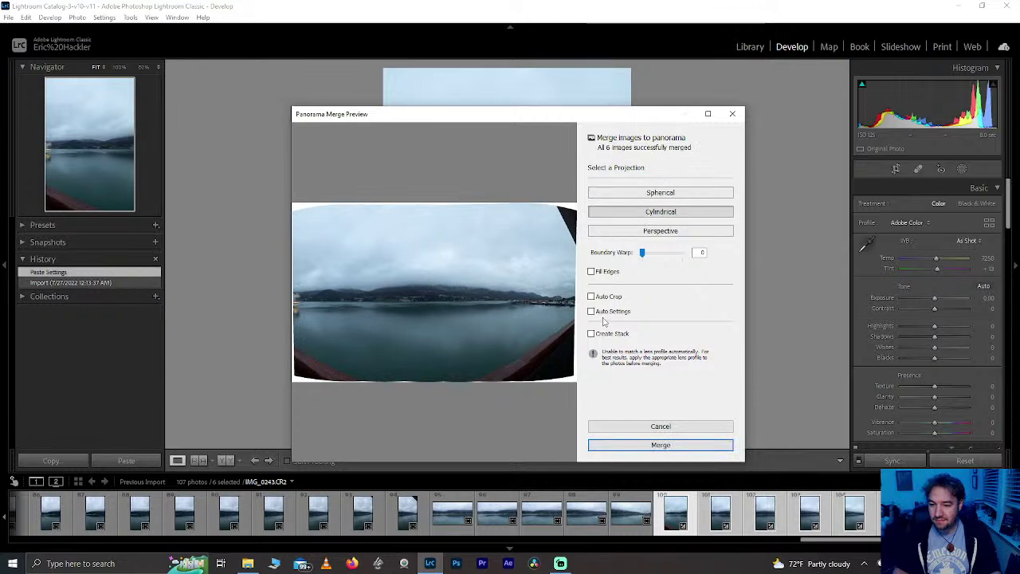
pyautogui.click(668, 426)
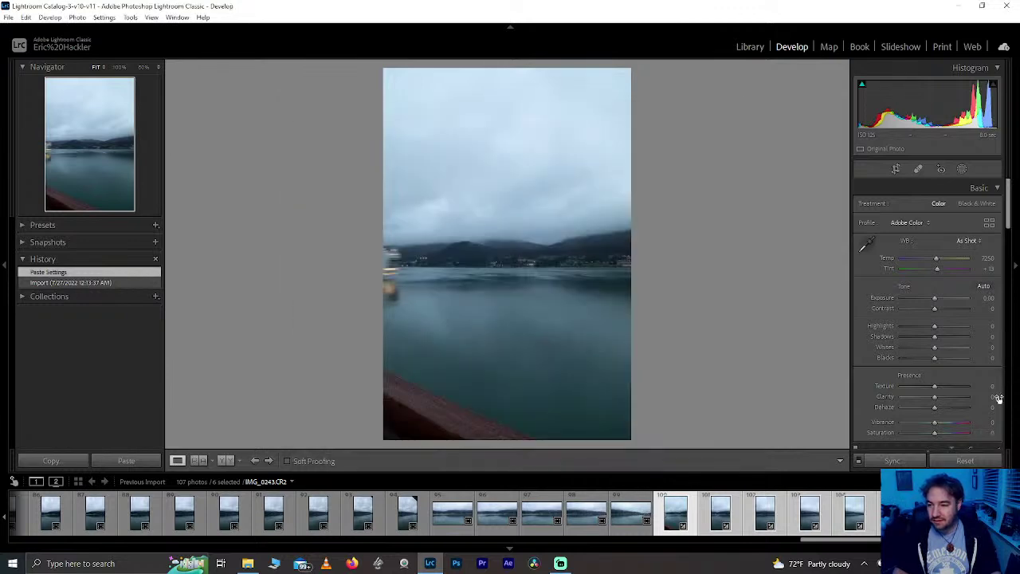
# Step: Enable lens profile corrections with the Samyang 14mm f/2.8 profile, toggling it off and on to compare
pyautogui.moveTo(1007, 227); pyautogui.dragTo(993, 358)
pyautogui.scroll(-2, 993, 361)
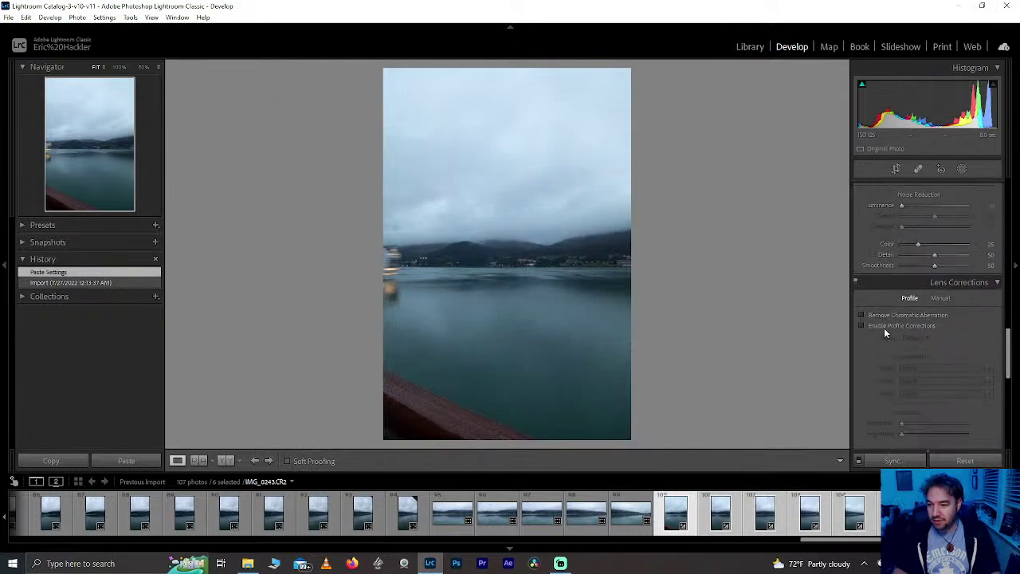
pyautogui.click(884, 327)
pyautogui.click(923, 368)
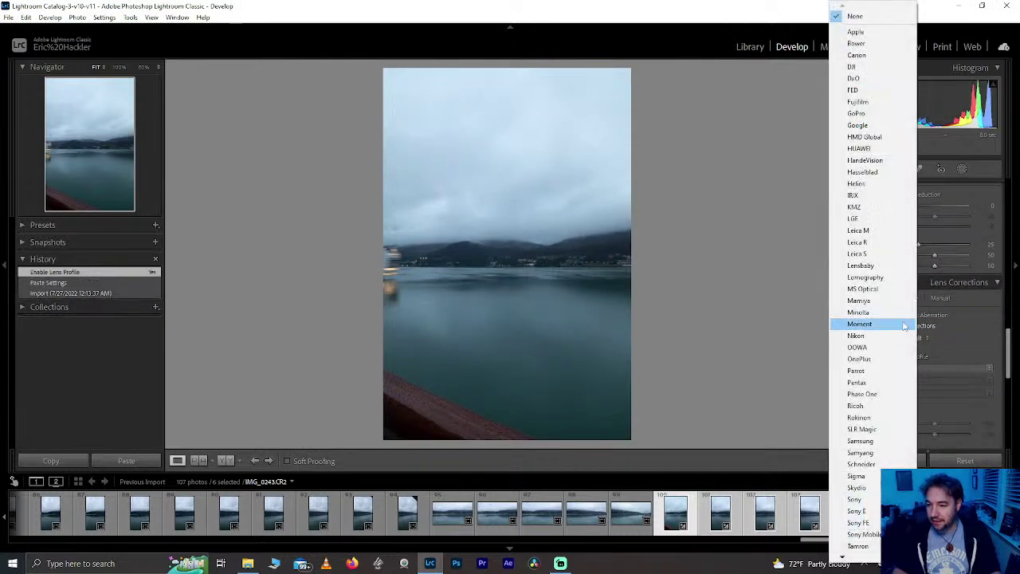
pyautogui.click(885, 453)
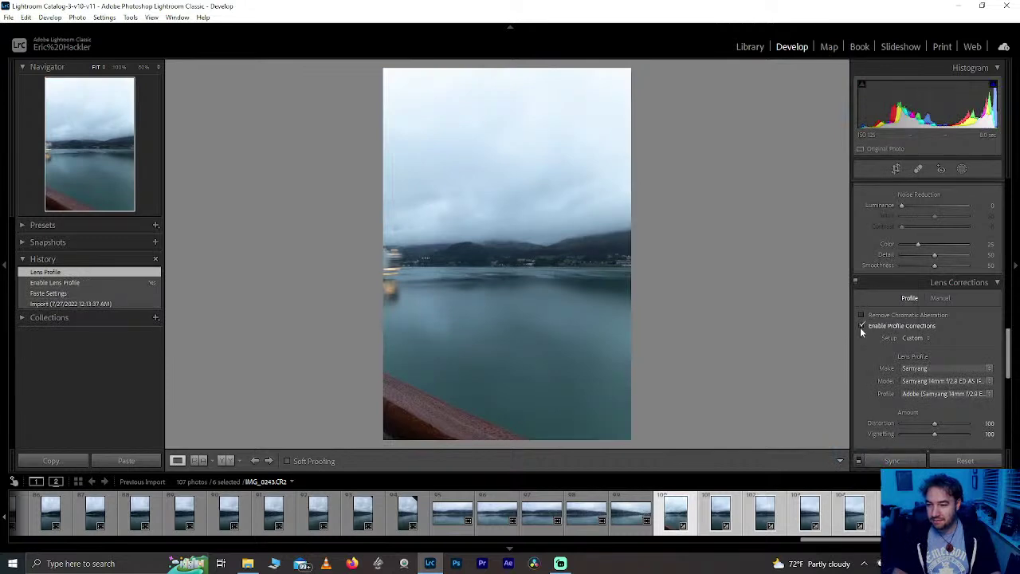
pyautogui.click(861, 326)
pyautogui.click(860, 326)
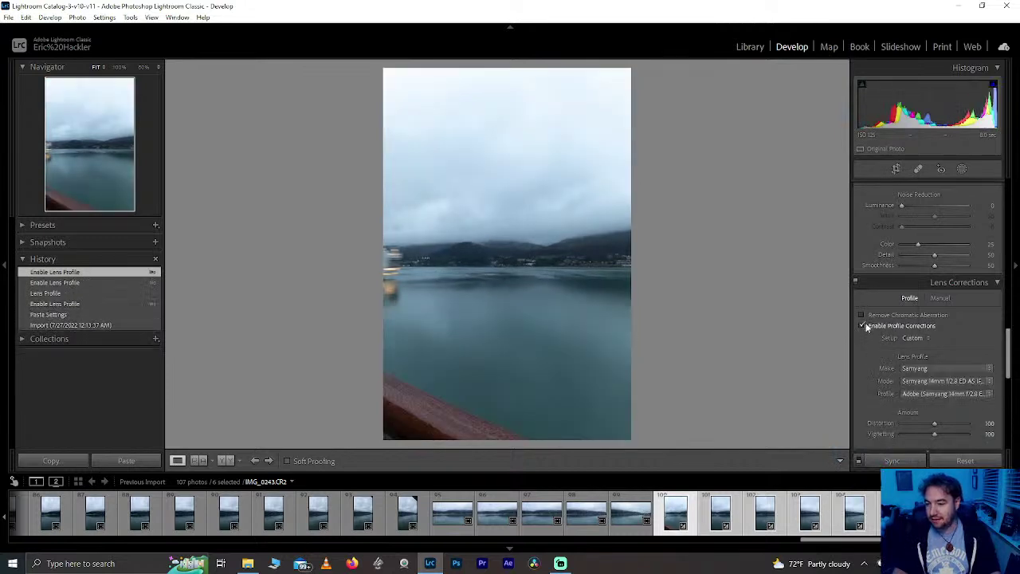
# Step: Sync the Samyang lens correction to all six harbor frames, then check IMG_0246 and another frame
pyautogui.click(891, 462)
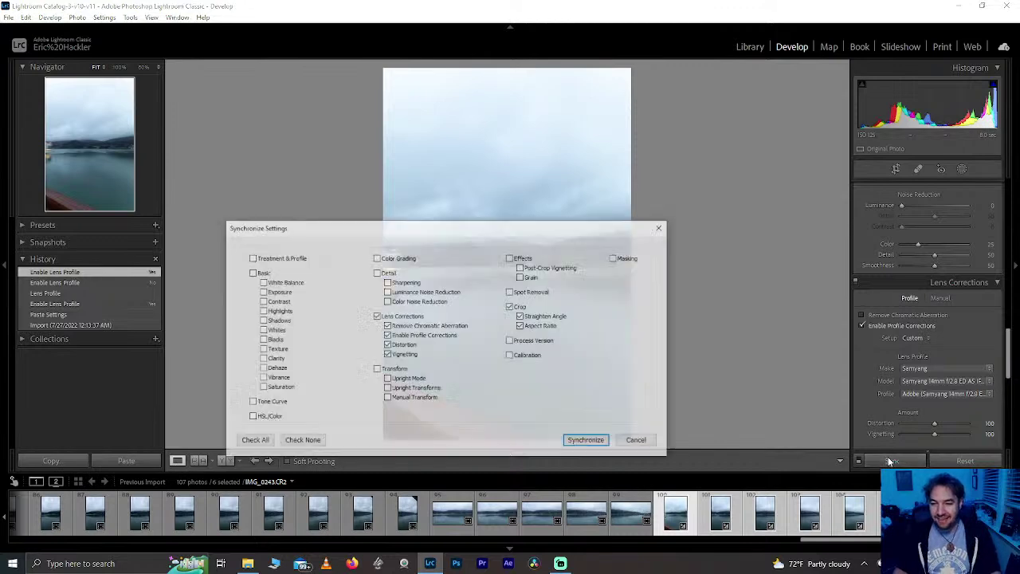
pyautogui.click(581, 444)
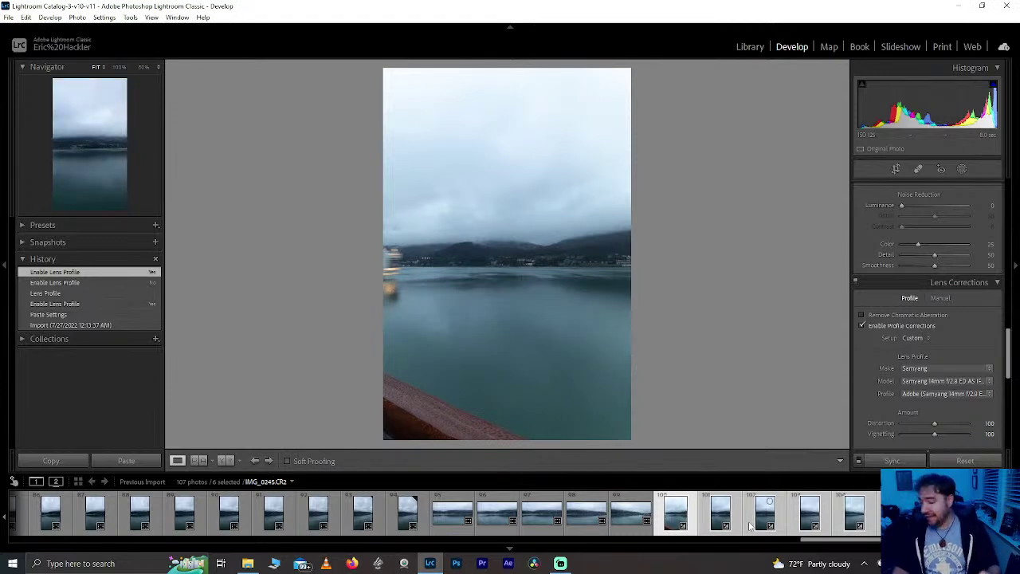
pyautogui.click(676, 514)
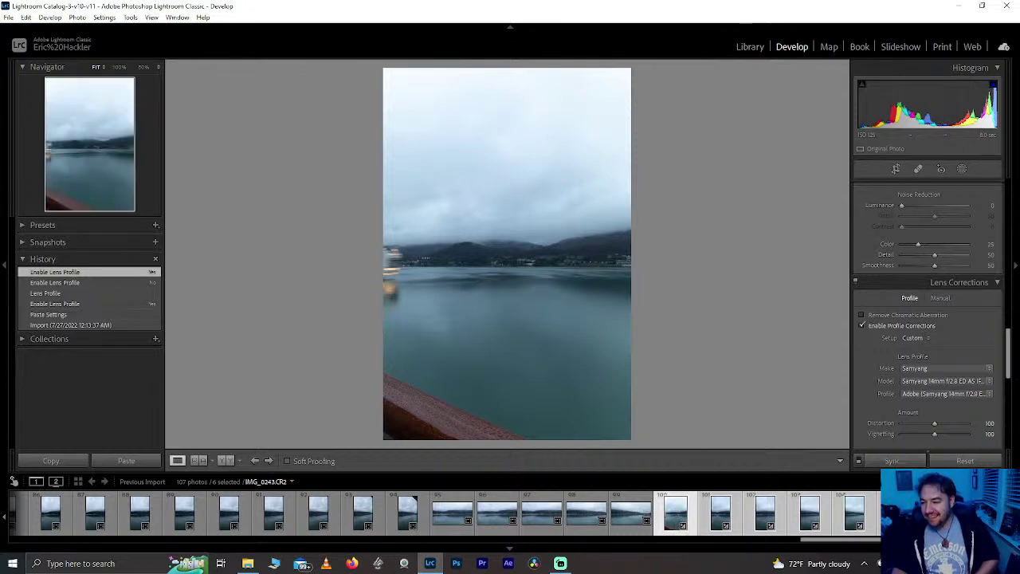
pyautogui.click(810, 516)
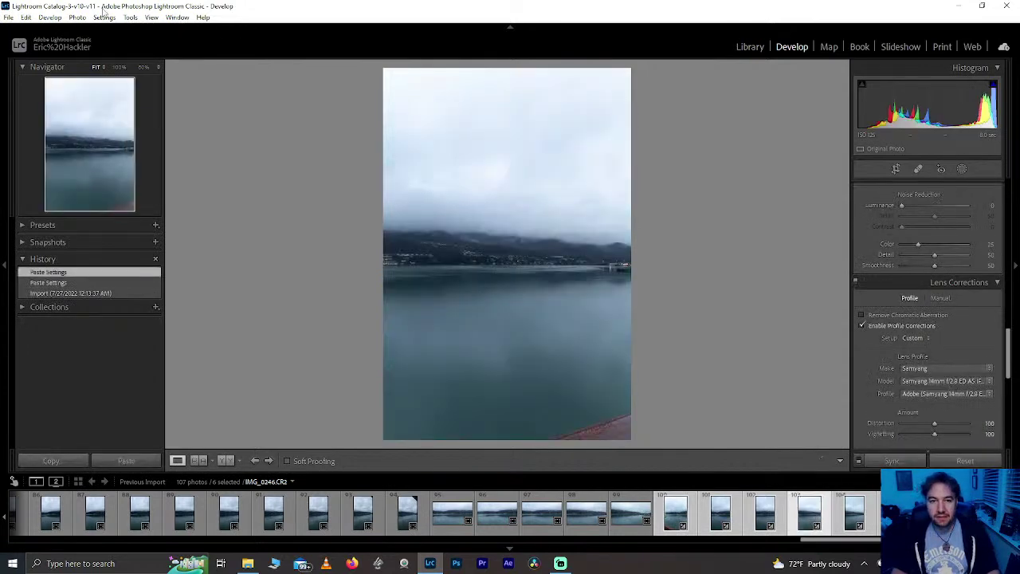
# Step: Open Panorama Merge for the harbor shots and compare projections, settling on Cylindrical
pyautogui.click(77, 17)
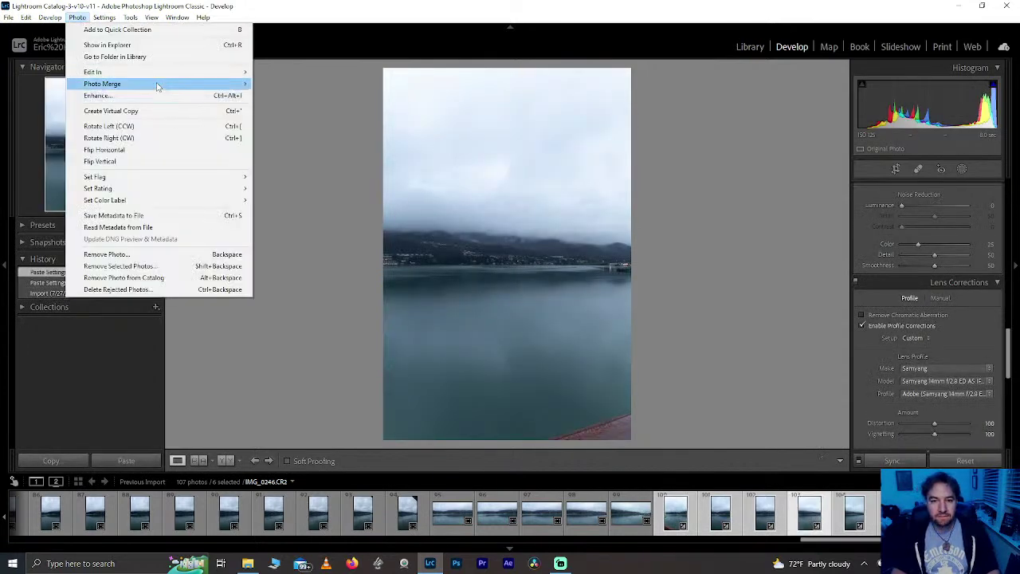
pyautogui.moveTo(159, 84)
pyautogui.click(343, 97)
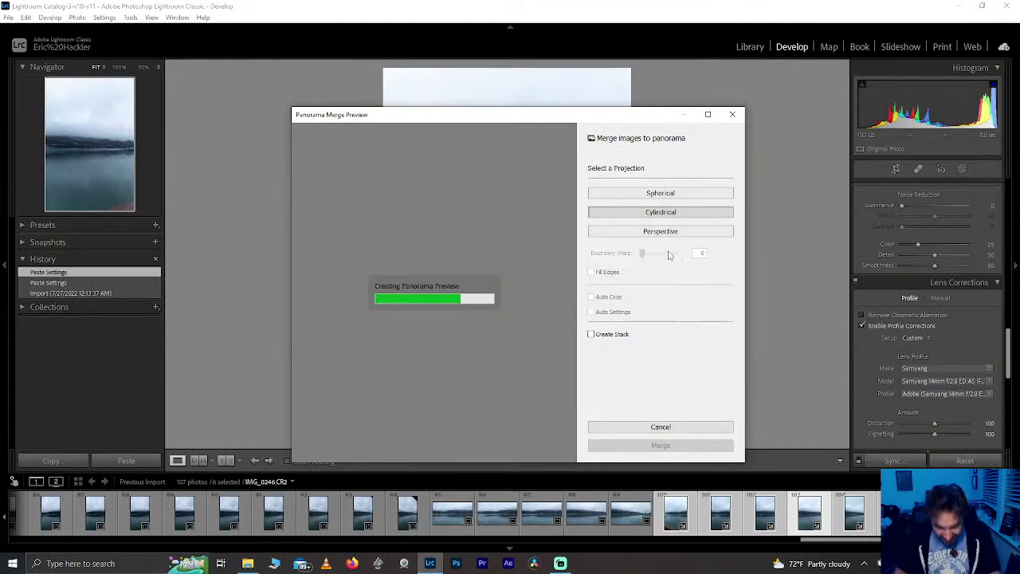
pyautogui.click(660, 193)
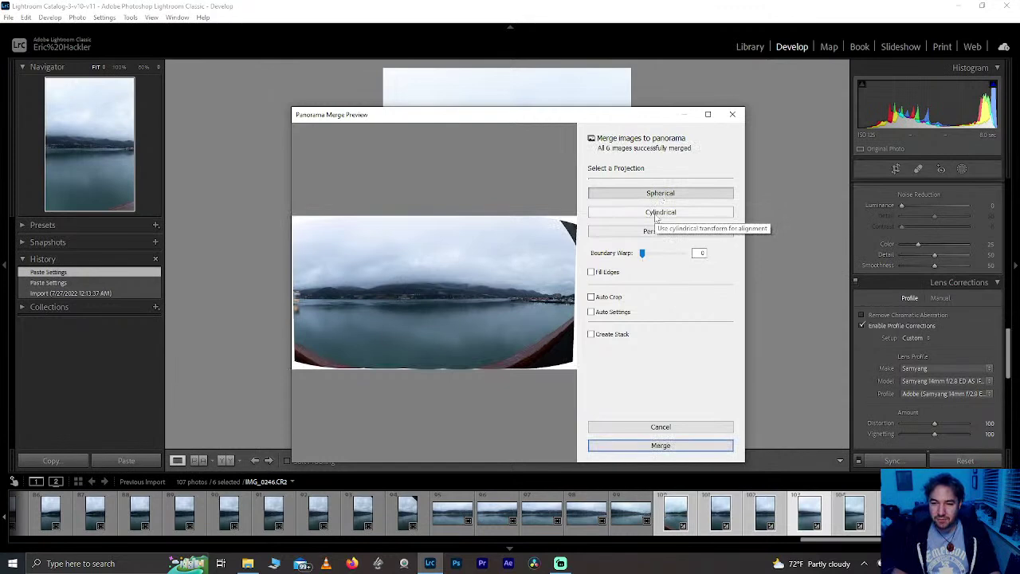
pyautogui.click(656, 214)
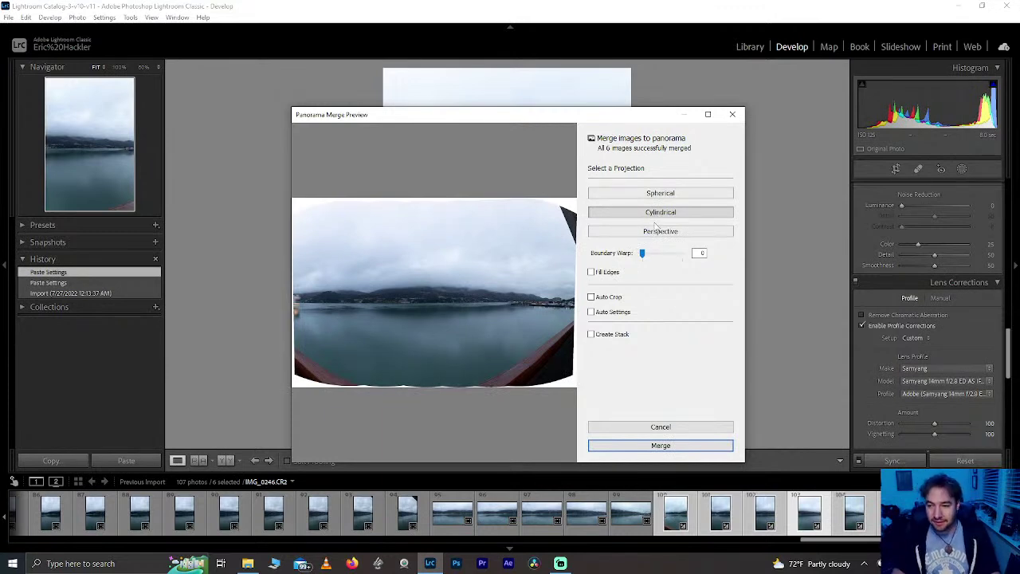
pyautogui.click(655, 232)
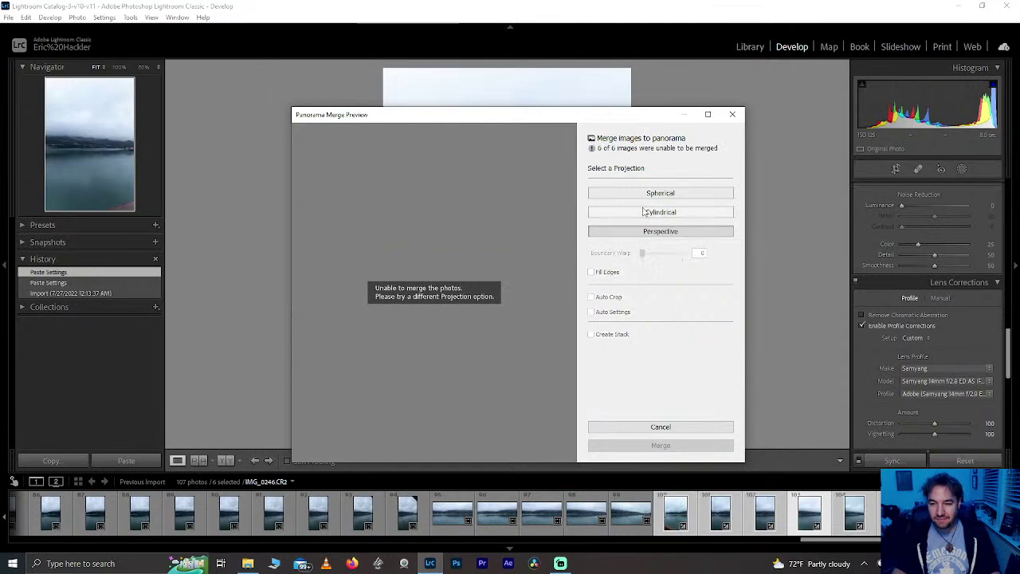
pyautogui.click(644, 212)
# Step: Set Boundary Warp to 100, keep Cylindrical with Auto Settings off, and start the merge
pyautogui.moveTo(642, 253); pyautogui.dragTo(705, 269)
pyautogui.click(658, 192)
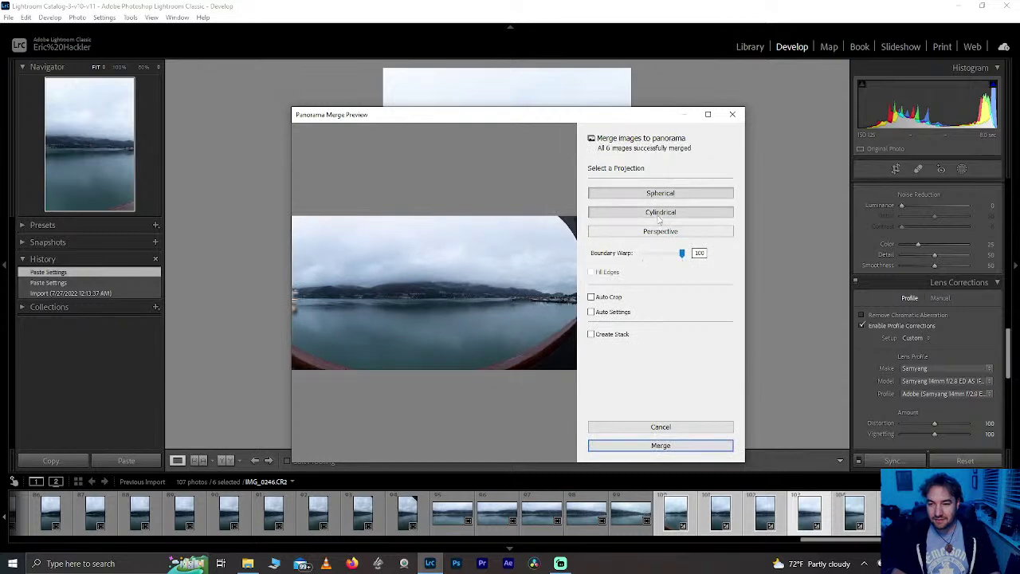
pyautogui.click(658, 213)
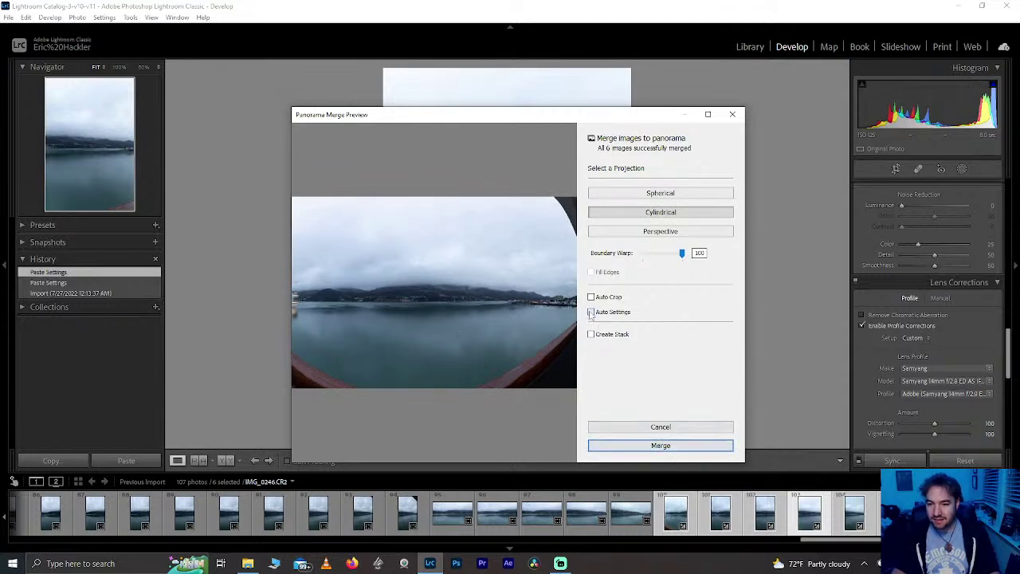
pyautogui.click(590, 313)
pyautogui.click(590, 312)
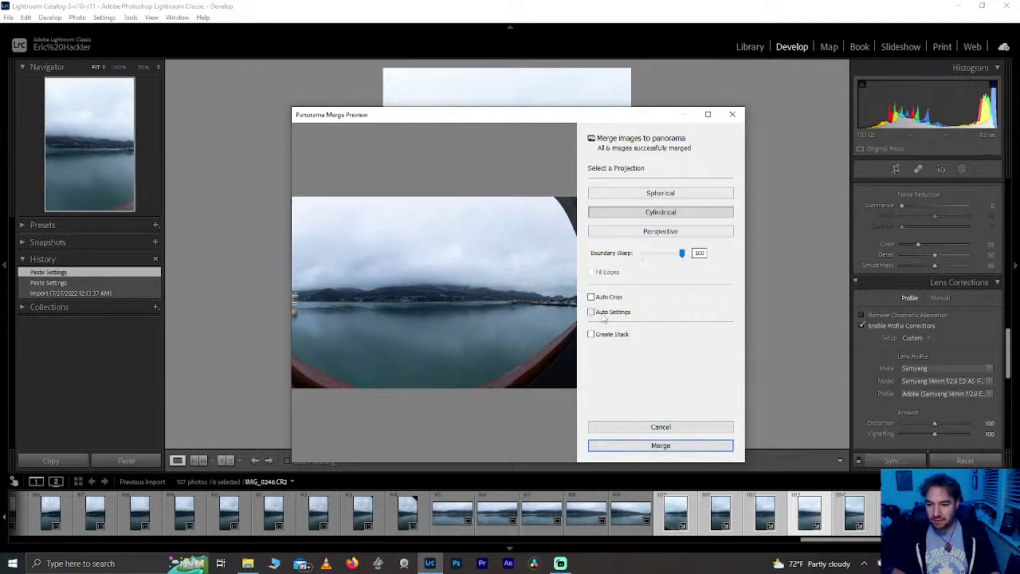
pyautogui.click(628, 447)
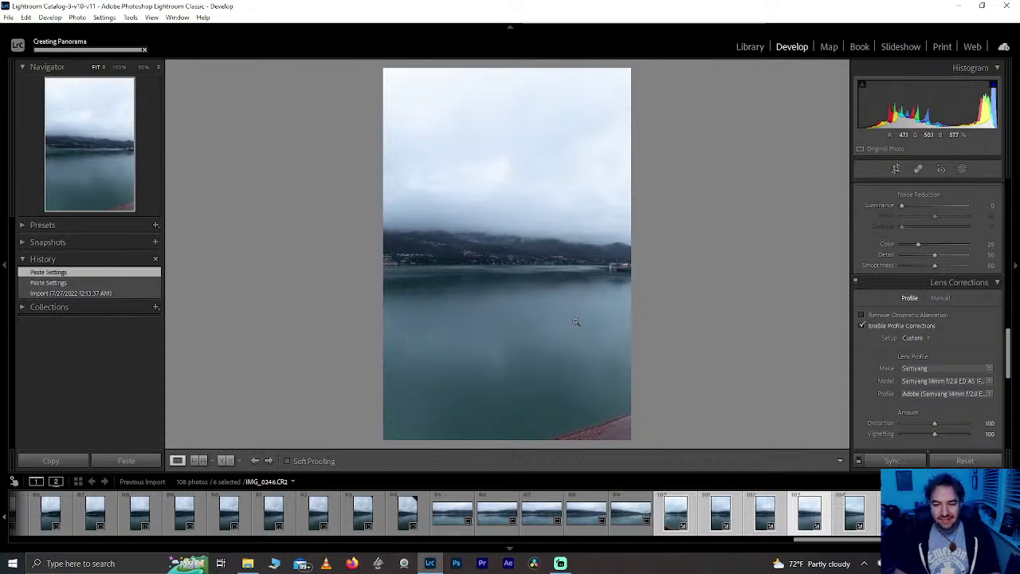
# Step: Wait for IMG_0246-Pano.dng to finish building and view it in Develop
pyautogui.hscroll(-2, 802, 543)
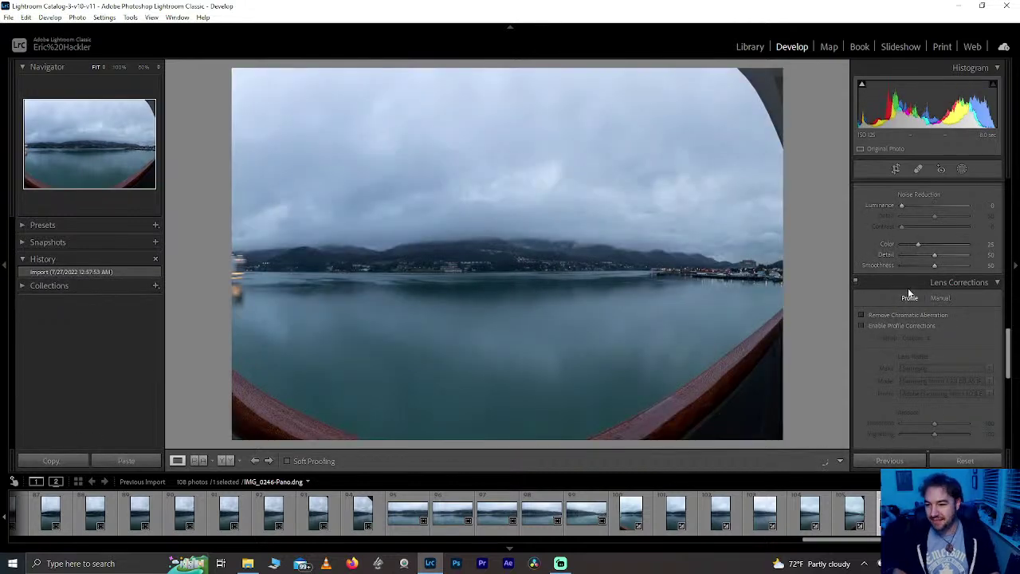
# Step: Crop the panorama to an unlocked wide strip without the railing or dark corners, straightened 0.53
pyautogui.click(895, 169)
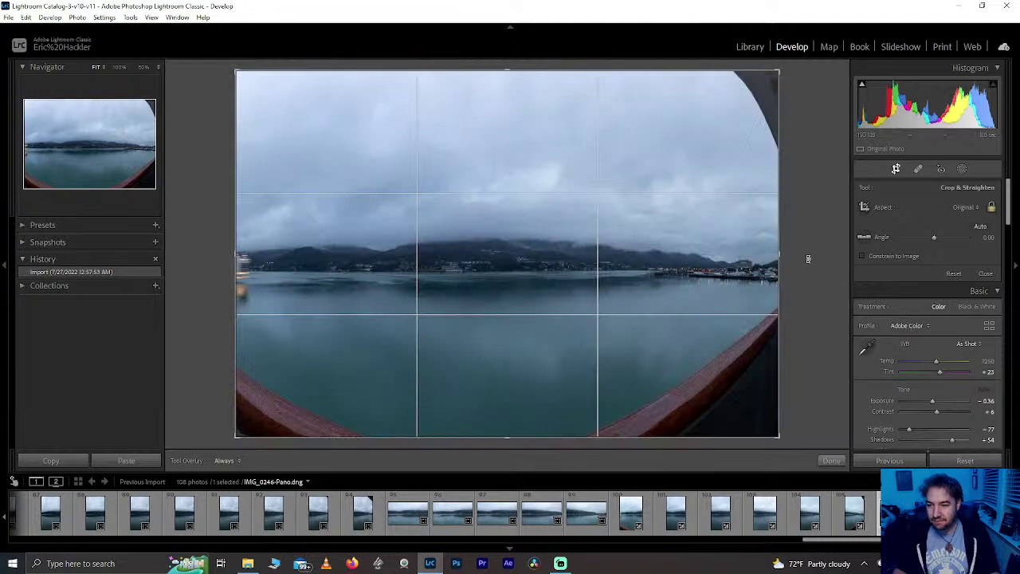
pyautogui.moveTo(808, 258); pyautogui.dragTo(808, 264)
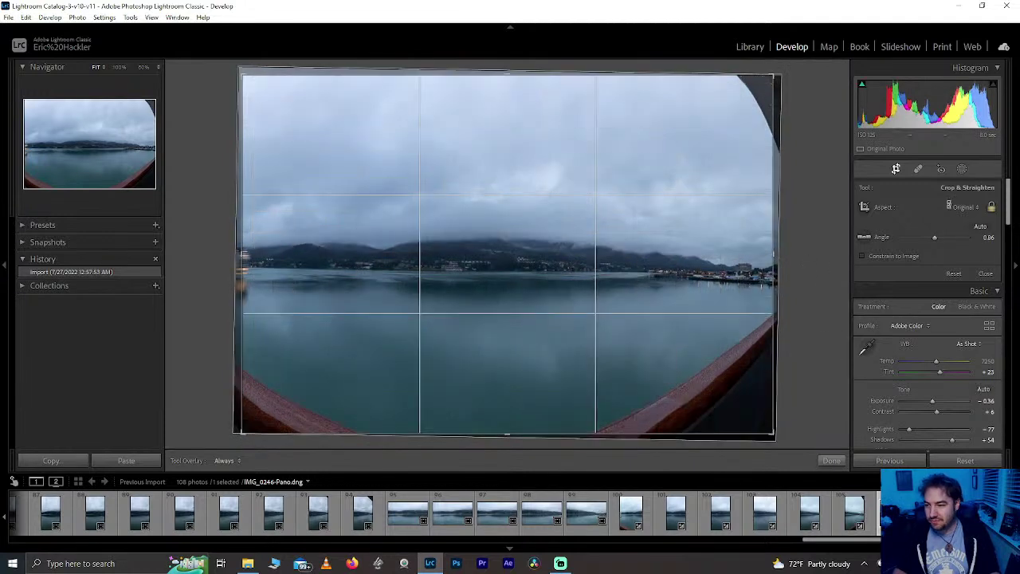
pyautogui.click(992, 209)
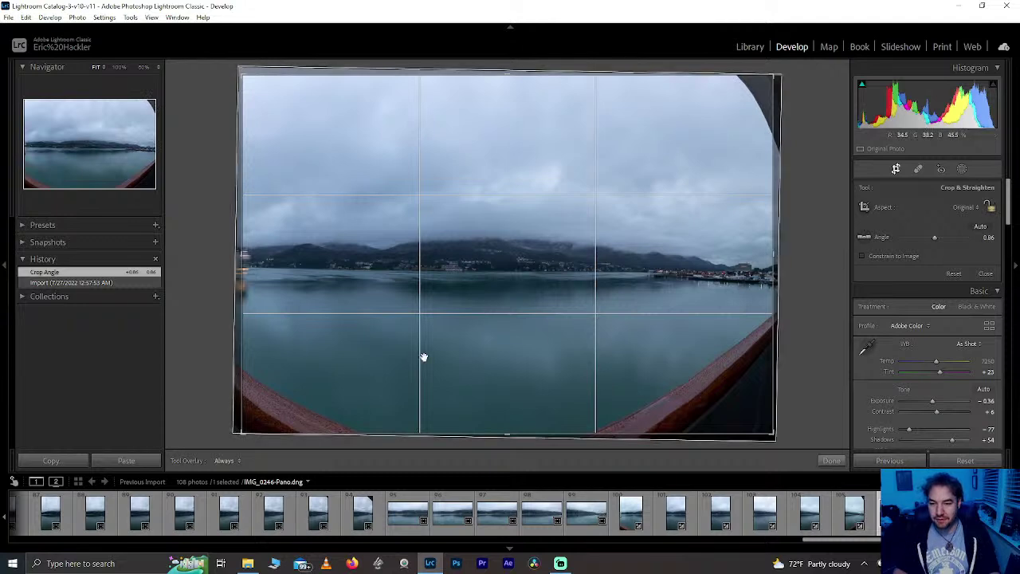
pyautogui.moveTo(518, 438); pyautogui.dragTo(517, 373)
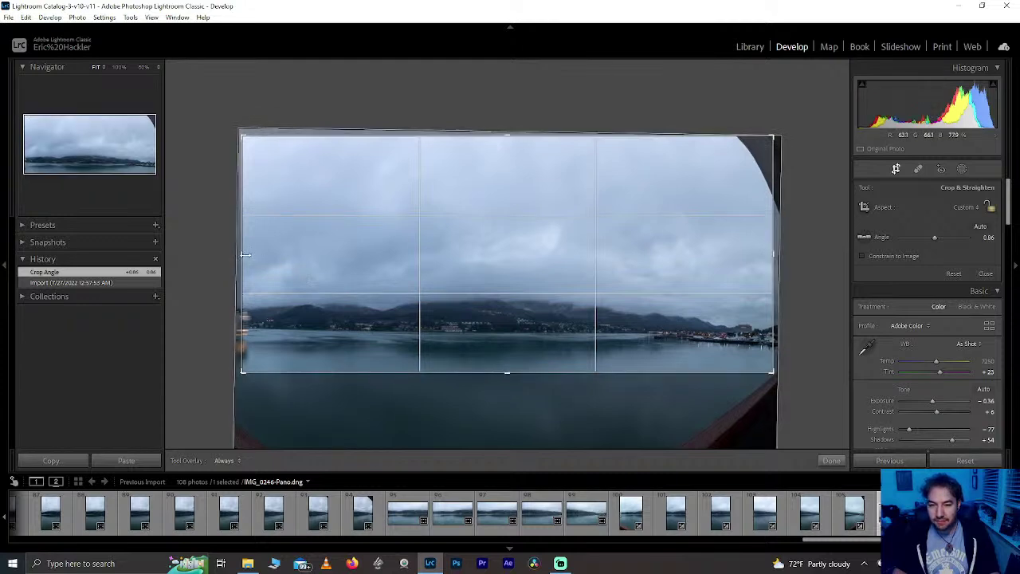
pyautogui.moveTo(242, 257); pyautogui.dragTo(258, 257)
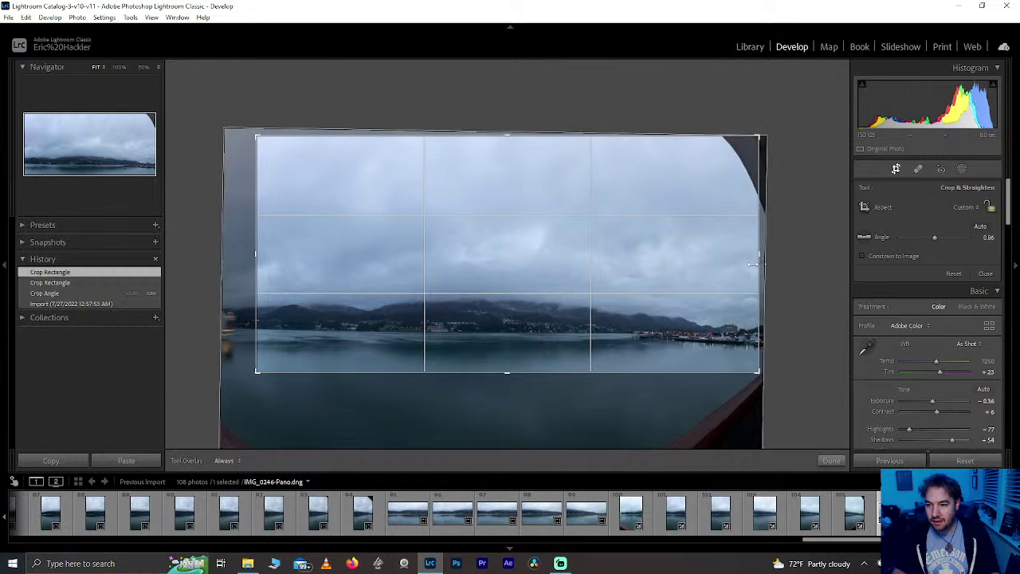
pyautogui.moveTo(767, 260); pyautogui.dragTo(732, 269)
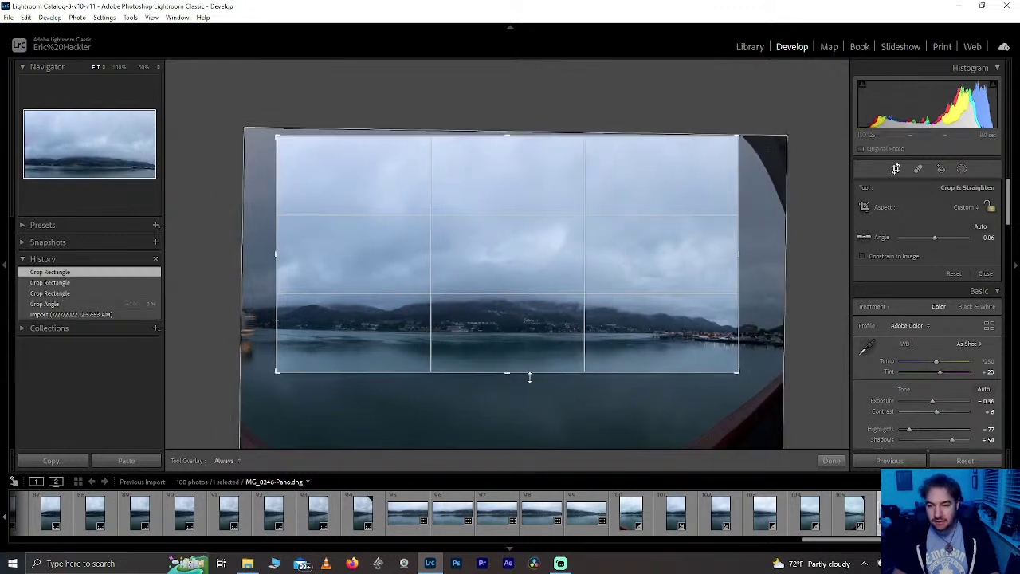
pyautogui.moveTo(528, 371); pyautogui.dragTo(514, 390)
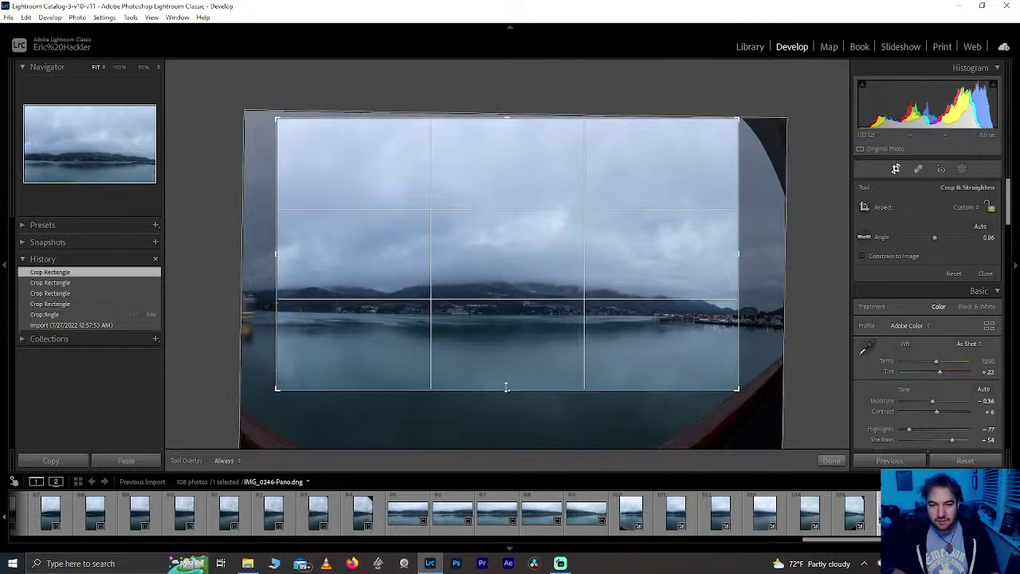
pyautogui.moveTo(262, 271)
pyautogui.mouseDown()
pyautogui.moveTo(258, 253)
pyautogui.moveTo(272, 266)
pyautogui.mouseUp()
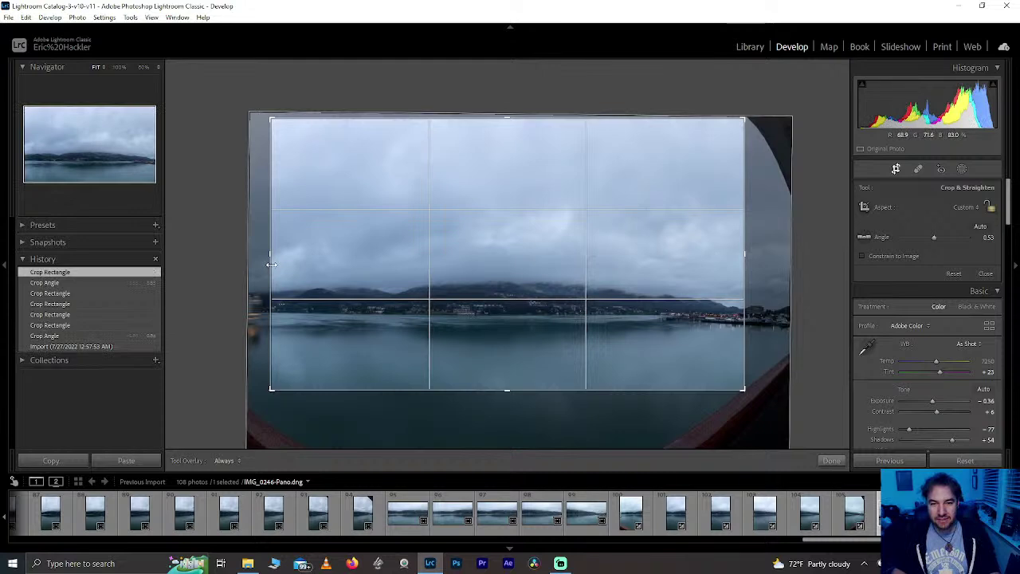
# Step: Commit the panorama crop, then open IMG_0237 and IMG_0238 from the filmstrip
pyautogui.click(828, 460)
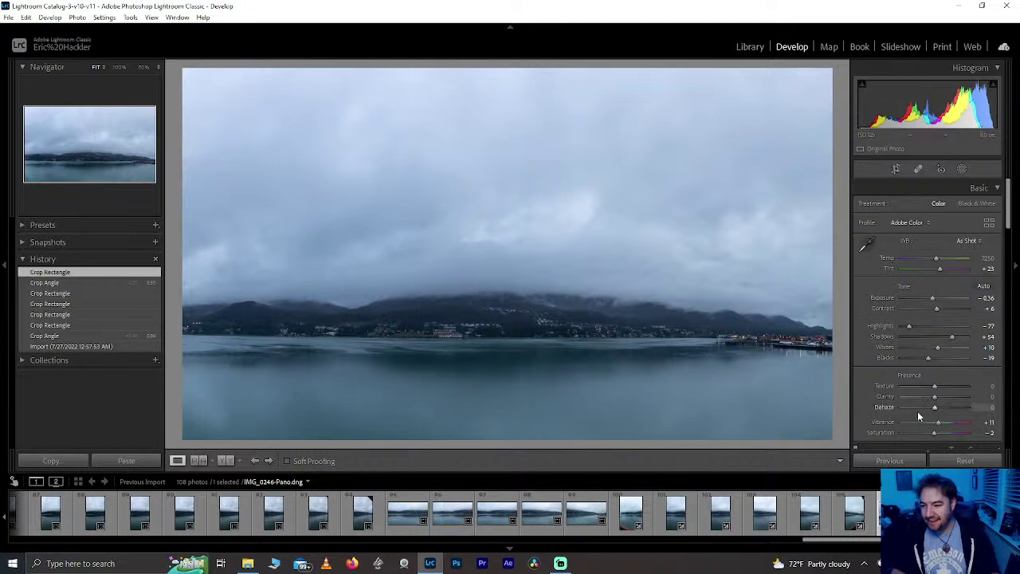
pyautogui.click(400, 520)
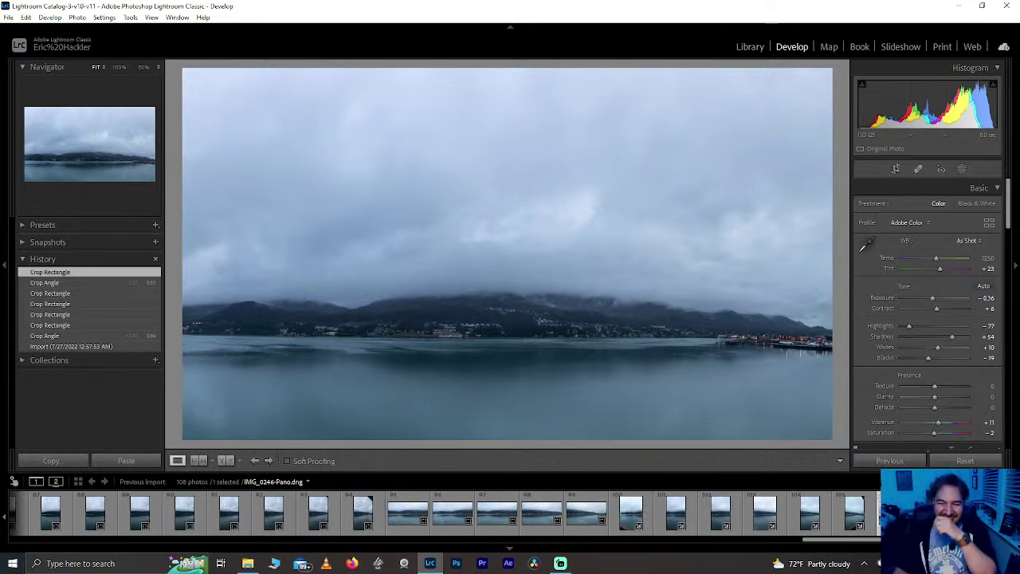
pyautogui.click(404, 514)
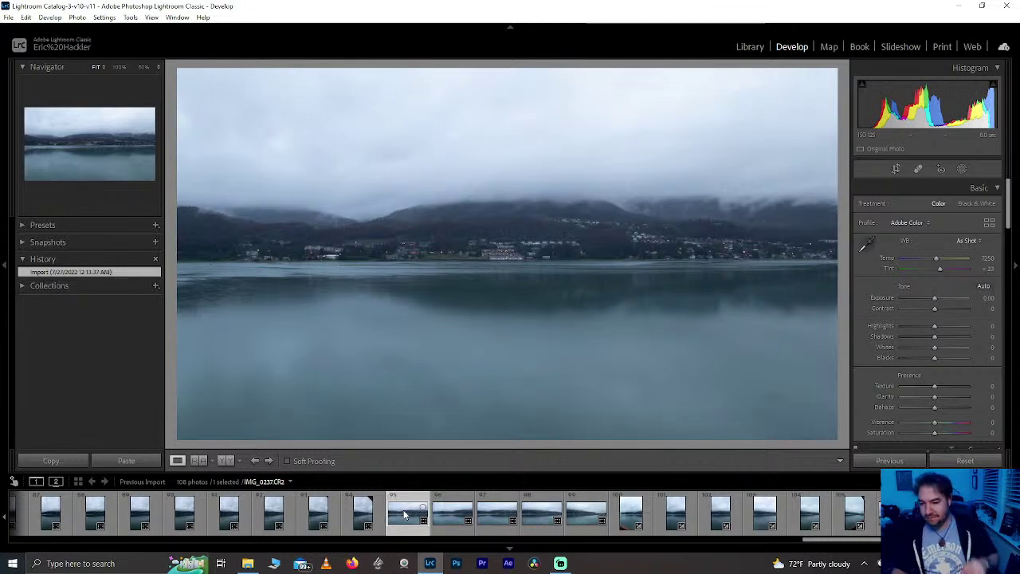
pyautogui.click(452, 519)
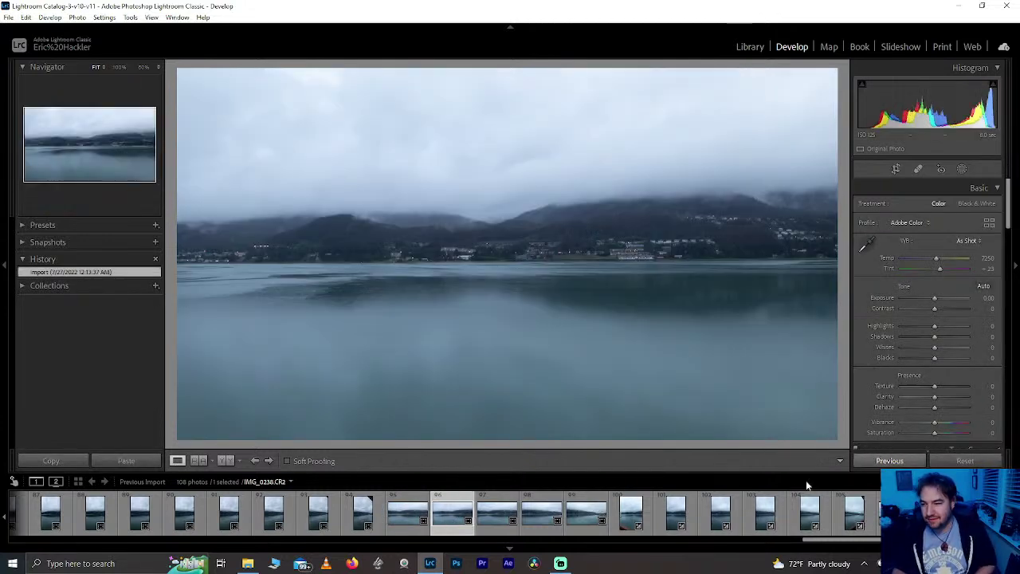
# Step: Enable lens profile corrections on the next harbor photo using the Samsung lens profile
pyautogui.click(586, 517)
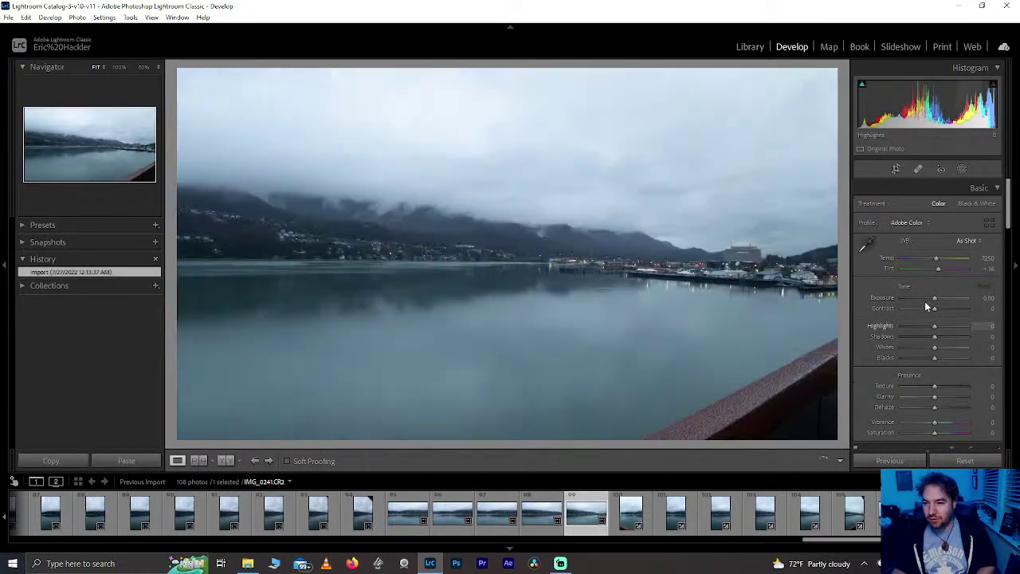
pyautogui.scroll(-5, 1005, 239)
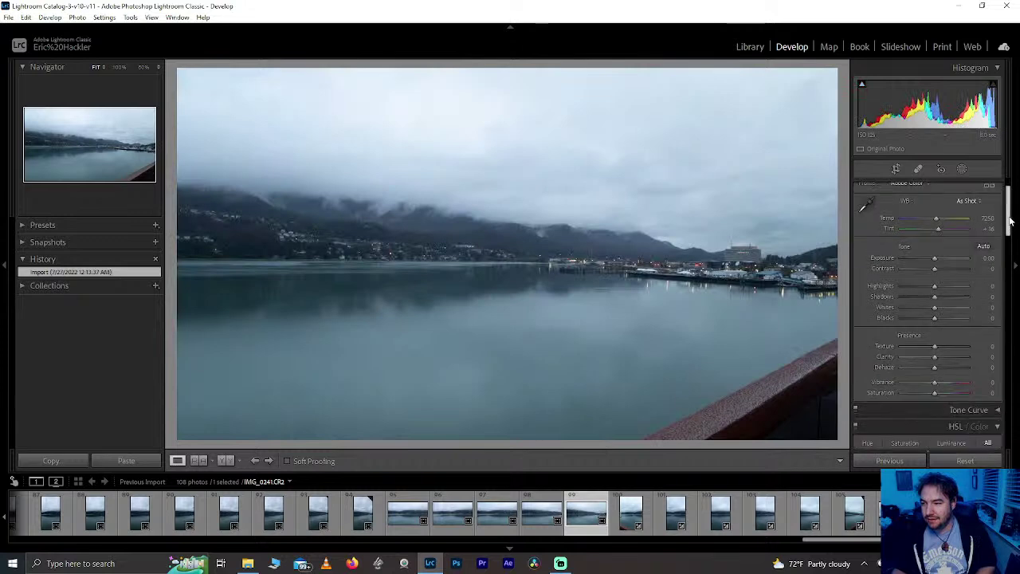
pyautogui.scroll(-10, 1003, 263)
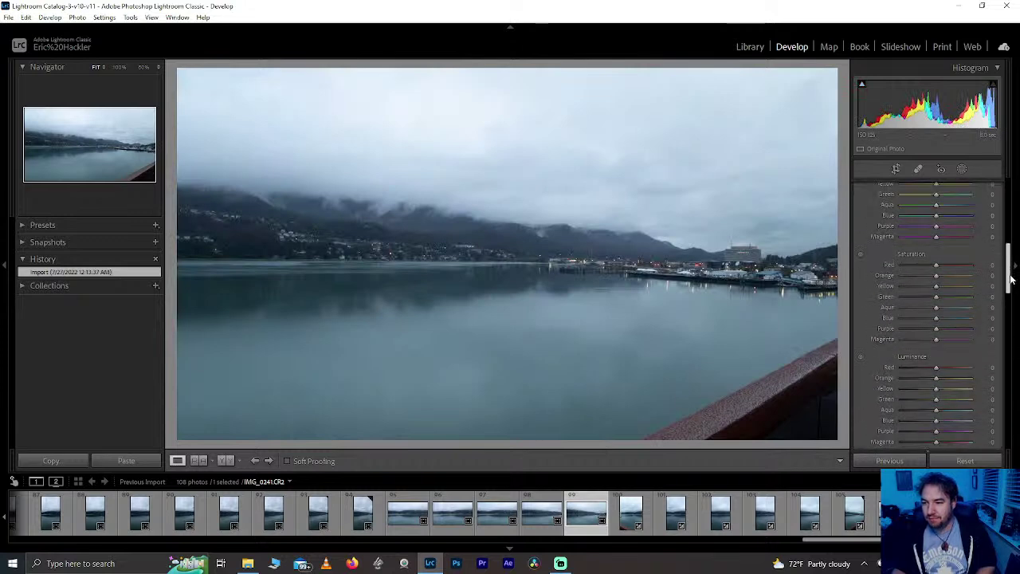
pyautogui.scroll(-6, 997, 328)
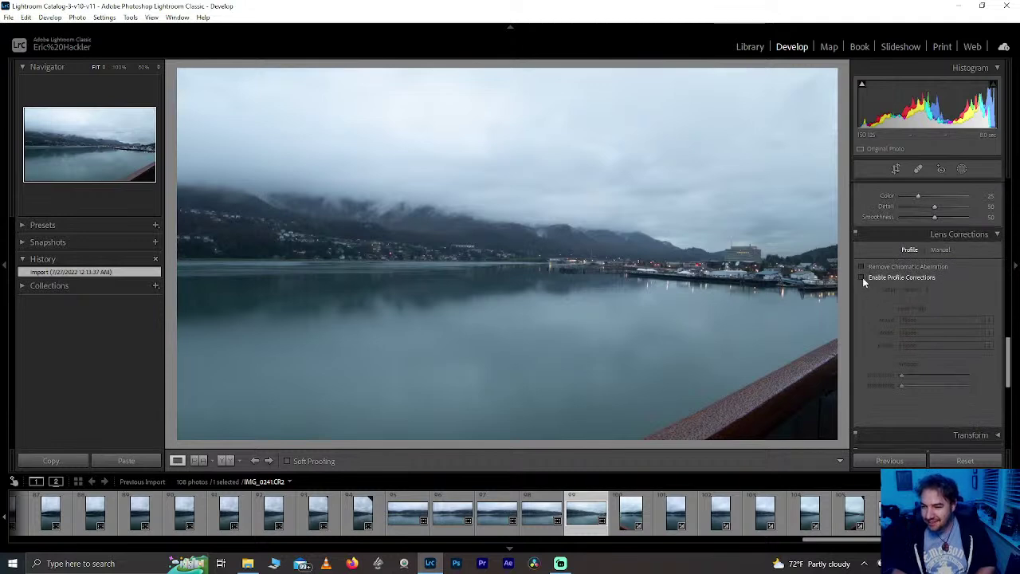
pyautogui.click(862, 277)
pyautogui.click(935, 326)
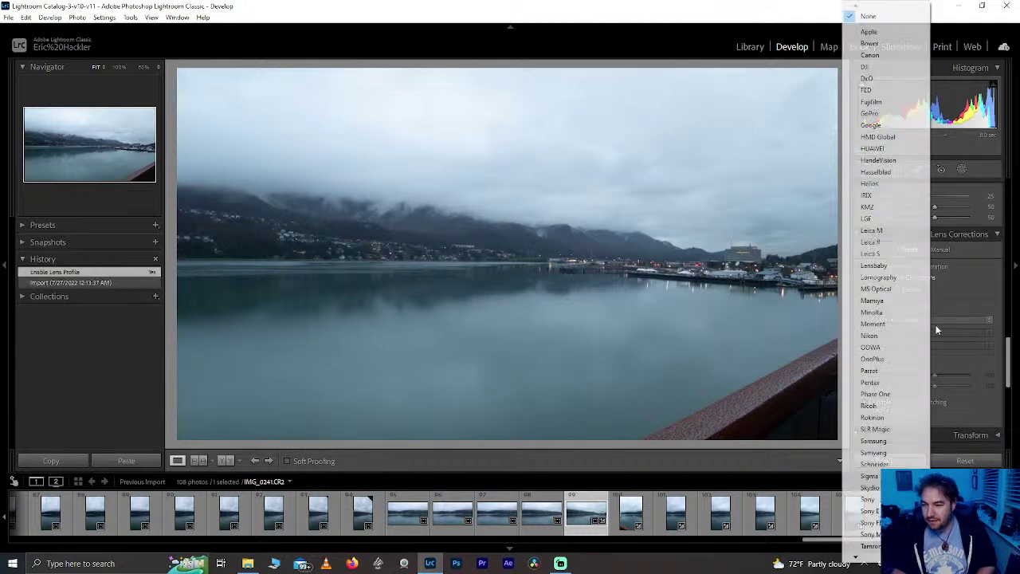
pyautogui.click(882, 443)
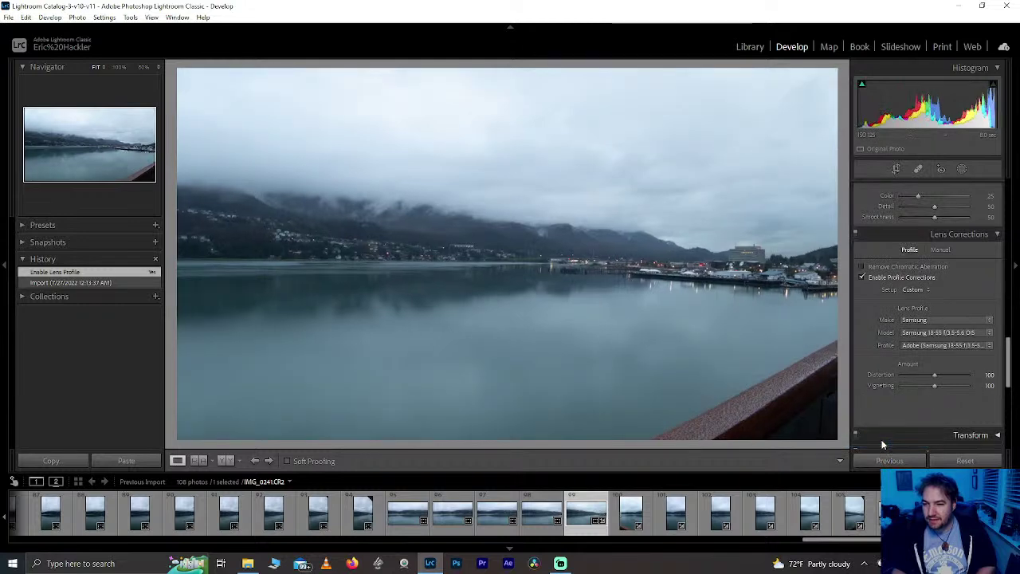
pyautogui.click(934, 374)
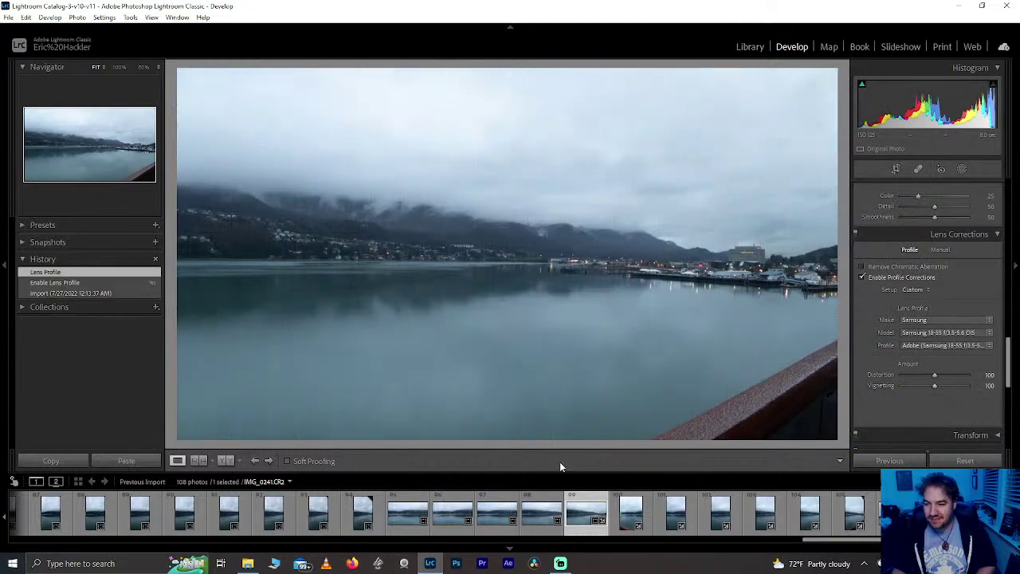
# Step: Set IMG_0241's crop aspect to Original, then select all five harbor frames
pyautogui.click(531, 516)
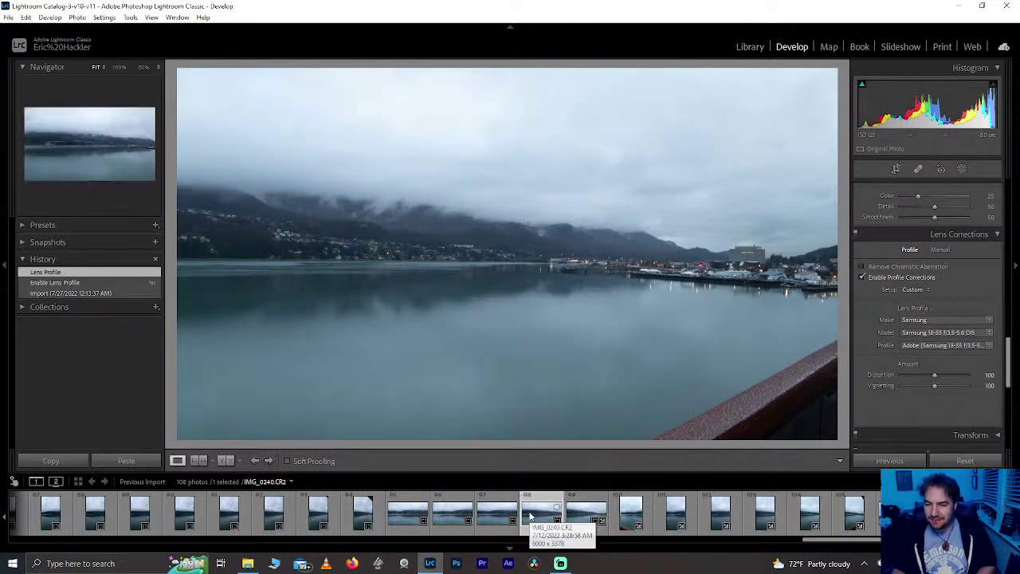
pyautogui.click(585, 516)
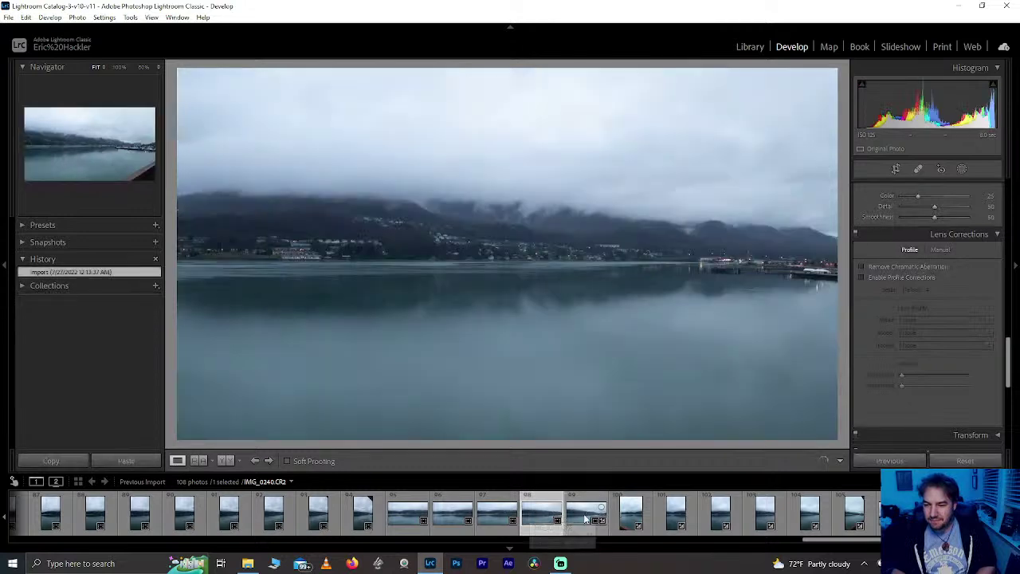
pyautogui.click(897, 170)
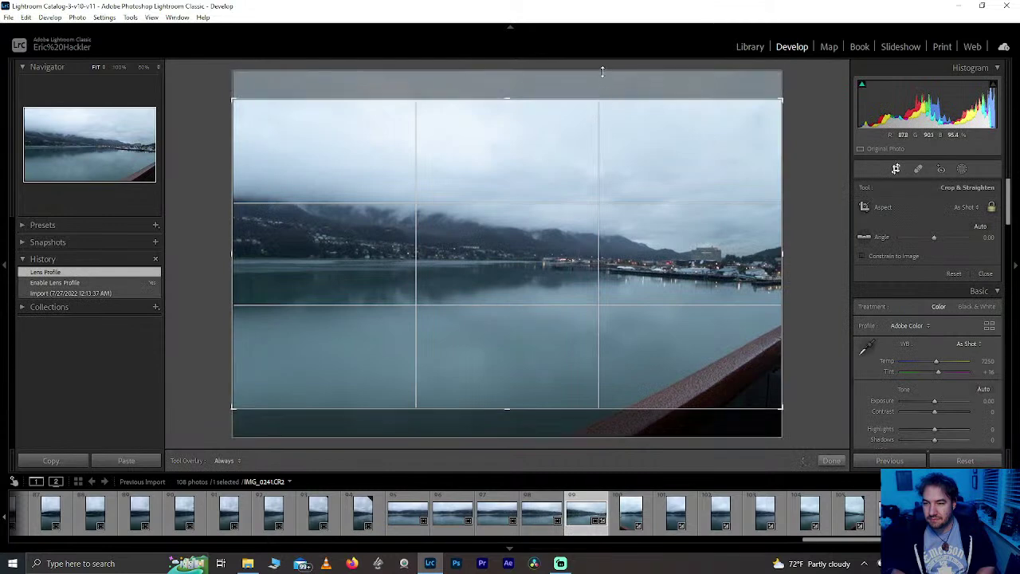
pyautogui.moveTo(596, 96); pyautogui.dragTo(596, 110)
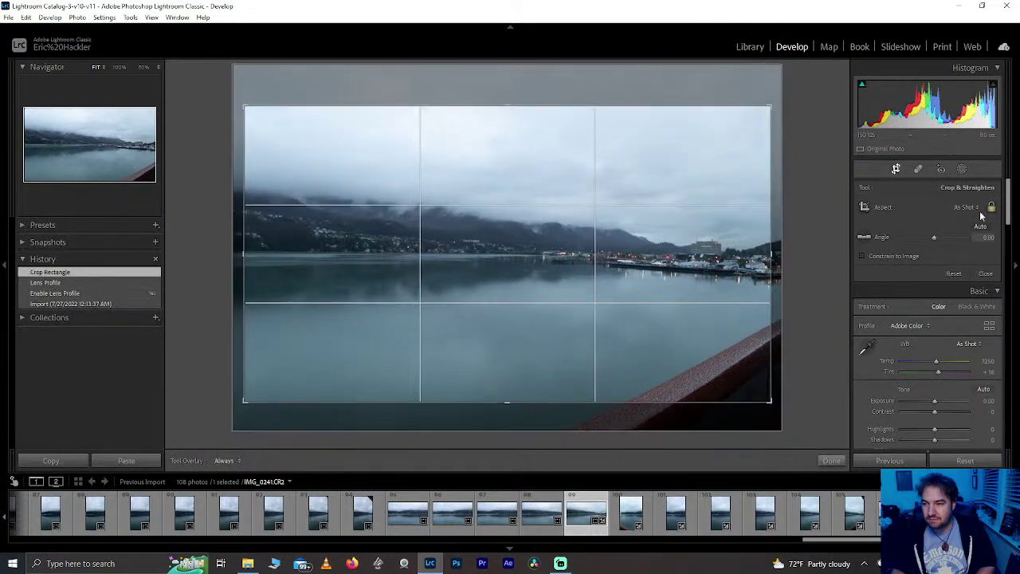
pyautogui.hotkey('ctrl', 'z')
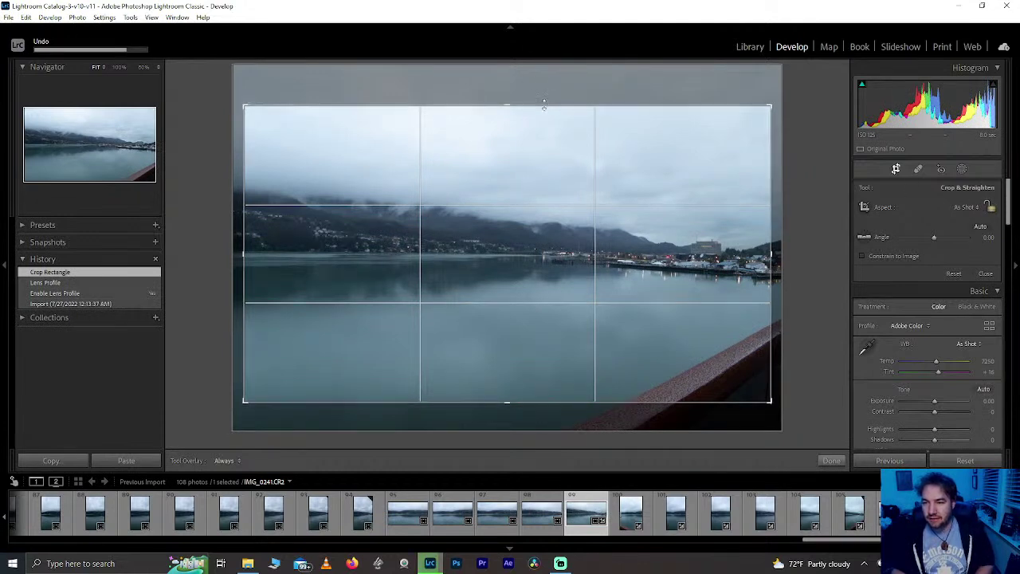
pyautogui.click(967, 208)
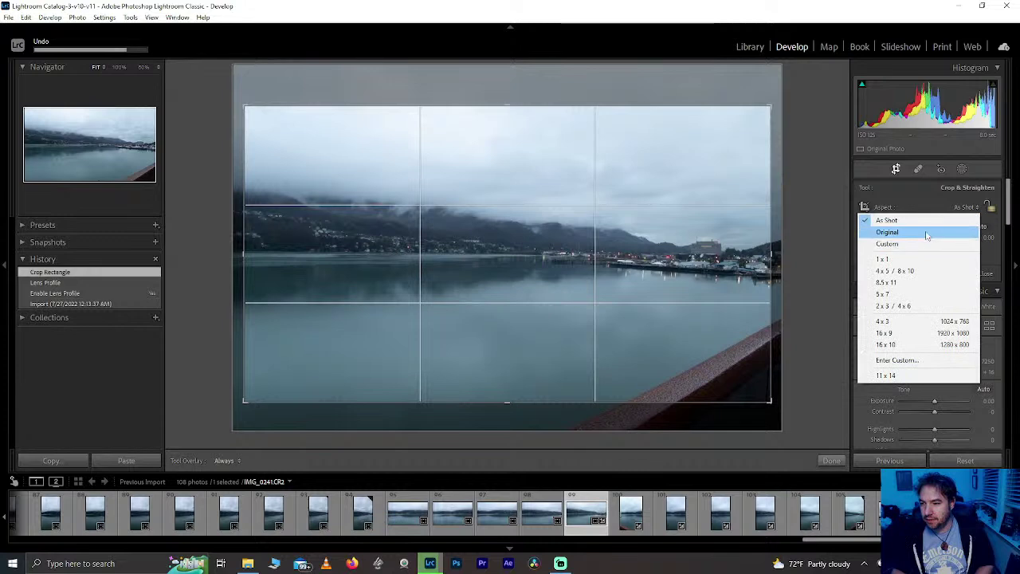
pyautogui.click(926, 233)
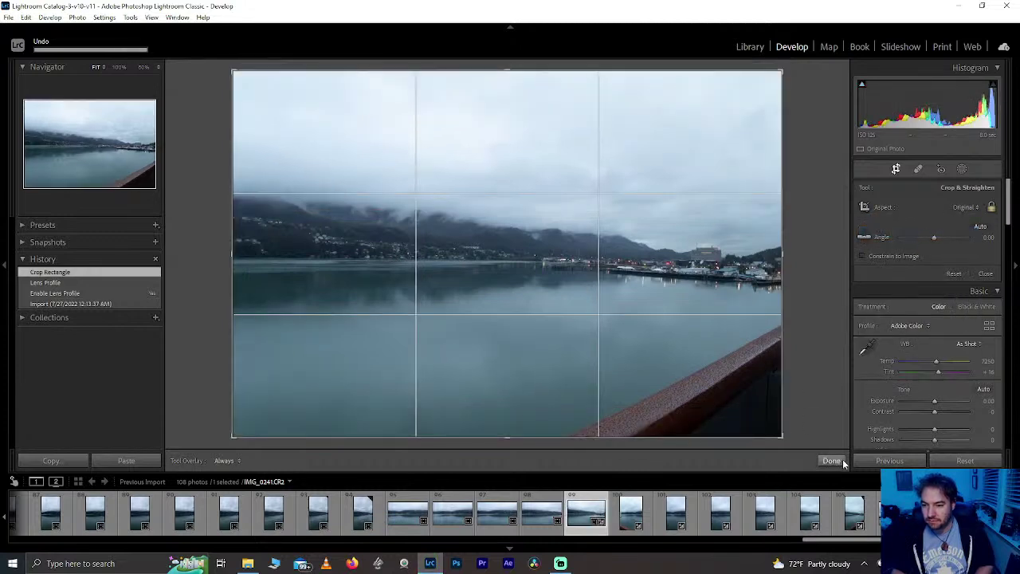
pyautogui.click(831, 460)
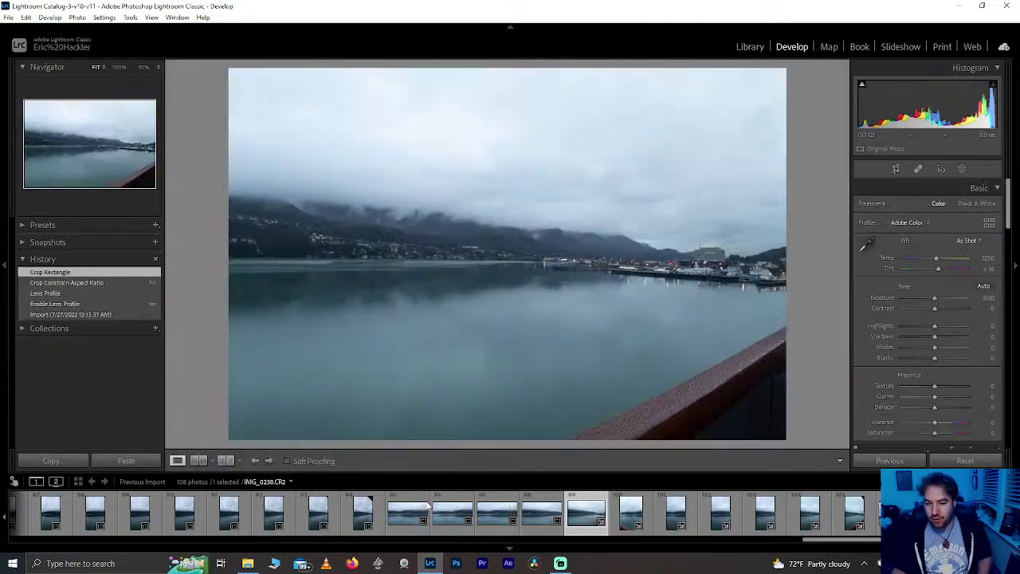
pyautogui.keyDown('shift'); pyautogui.click(428, 506); pyautogui.keyUp('shift')
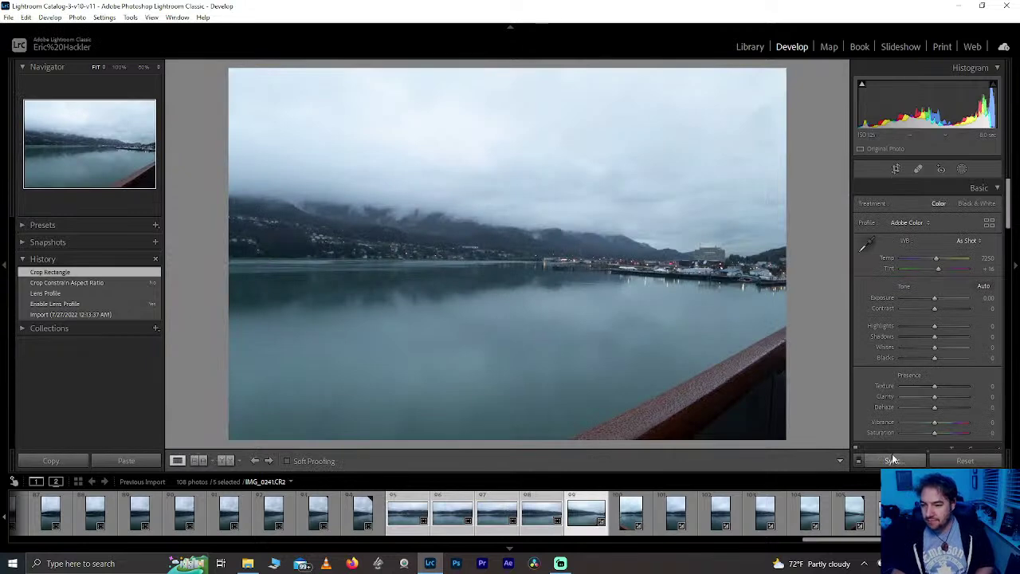
# Step: Synchronize Lens Corrections and Crop across the five harbor photos, then view IMG_0237
pyautogui.click(892, 461)
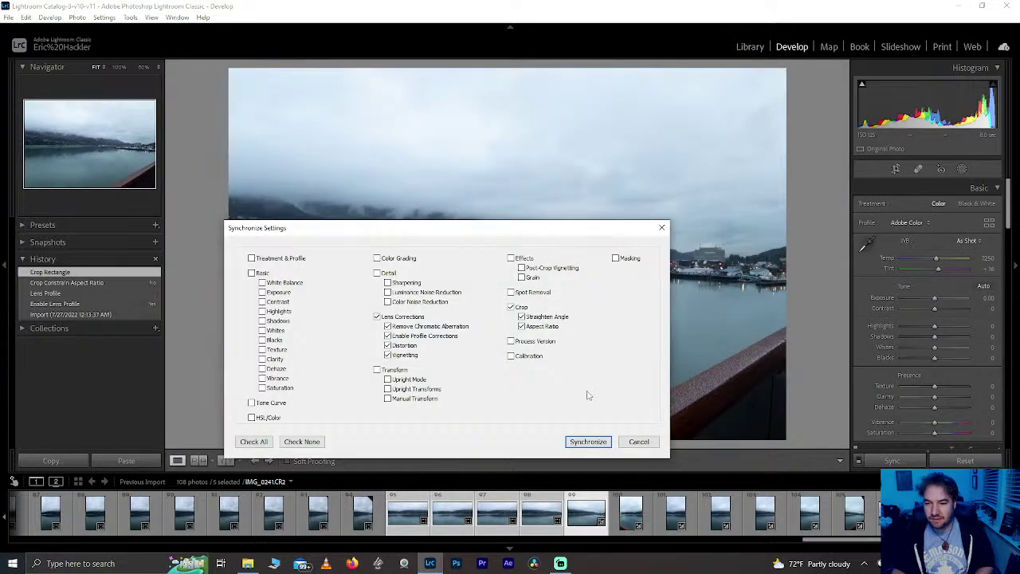
pyautogui.click(584, 443)
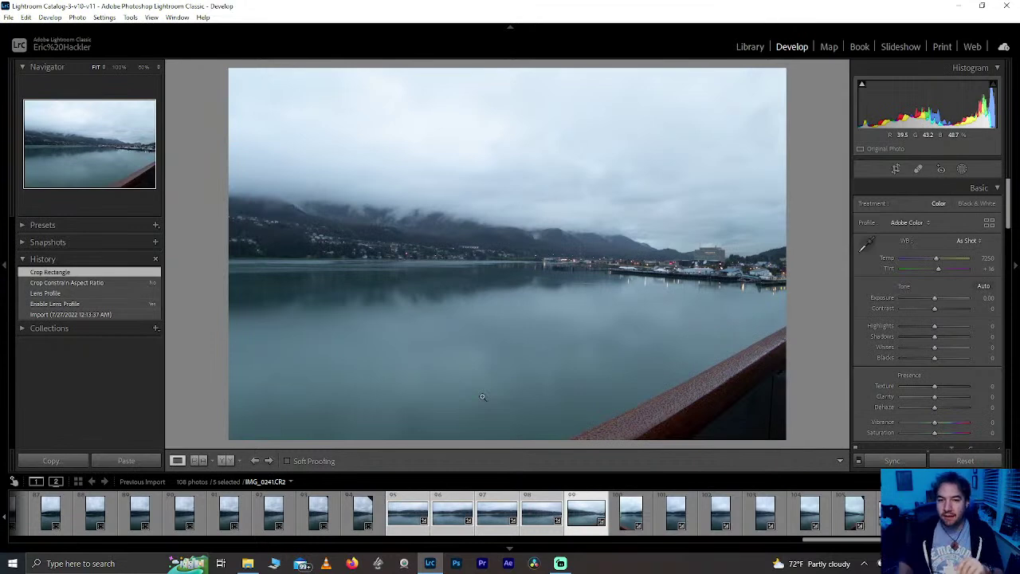
pyautogui.click(407, 511)
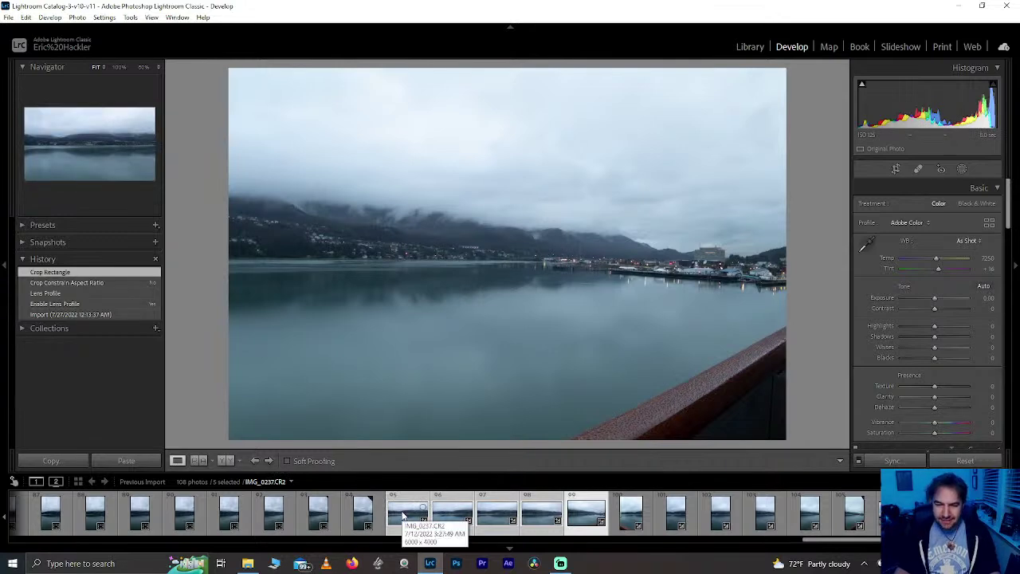
# Step: Preview a five-frame panorama with Boundary Warp 100, trying Spherical before keeping Cylindrical
pyautogui.click(77, 16)
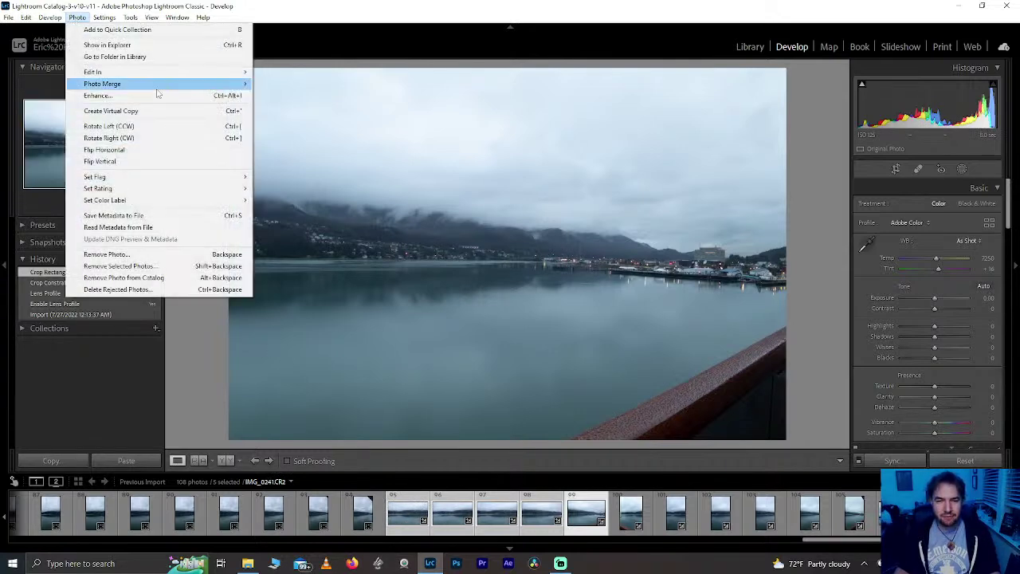
pyautogui.moveTo(157, 90)
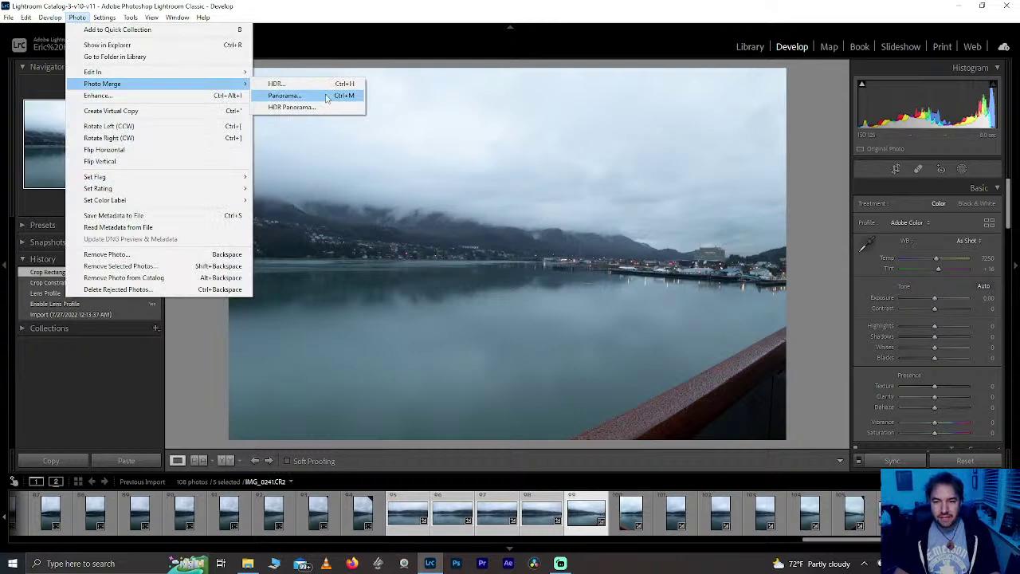
pyautogui.click(285, 96)
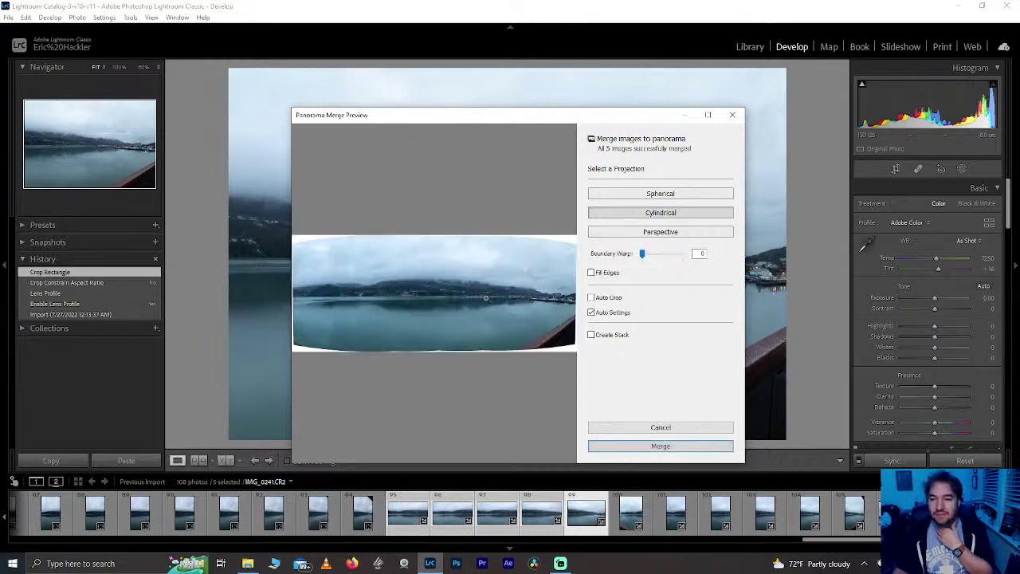
pyautogui.moveTo(643, 253); pyautogui.dragTo(690, 255)
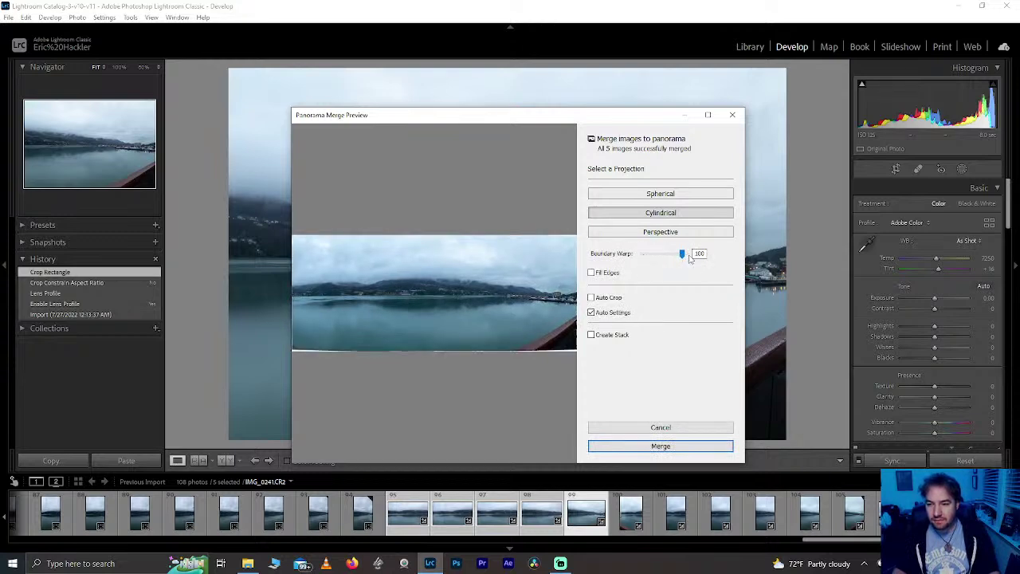
pyautogui.click(648, 196)
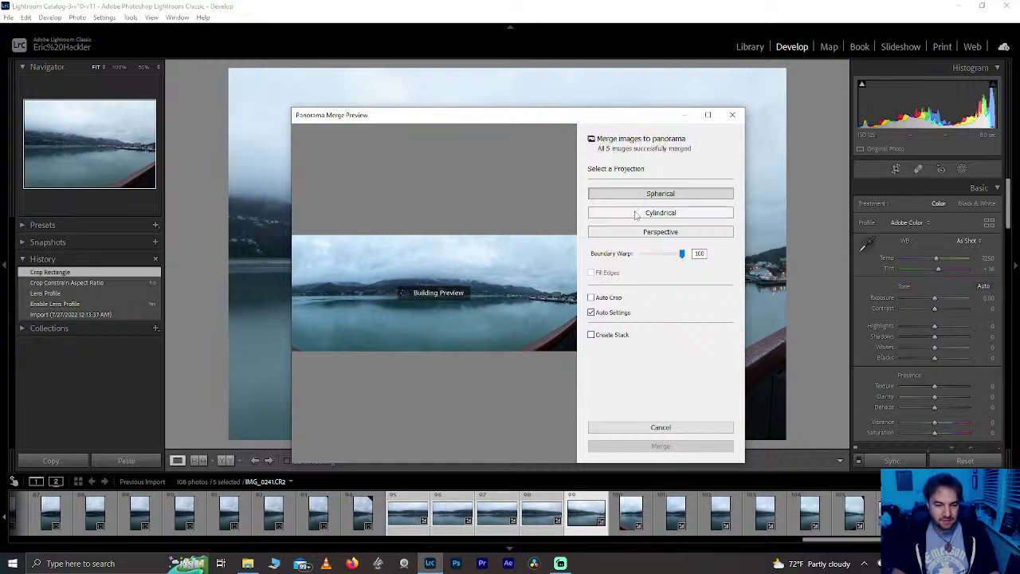
pyautogui.click(635, 215)
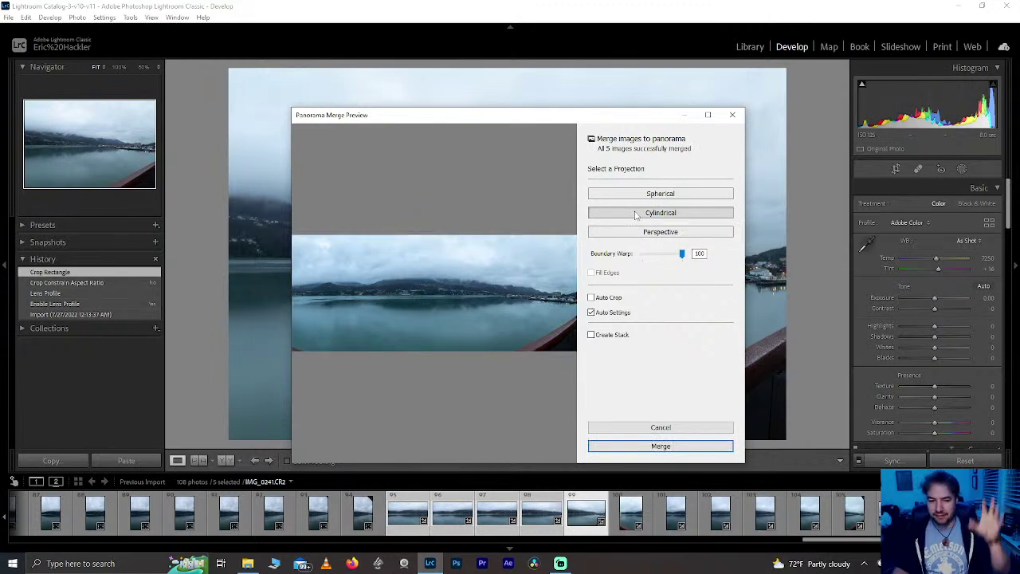
# Step: Merge the panorama and open the new IMG_0241-Pano.dng from the filmstrip
pyautogui.click(647, 448)
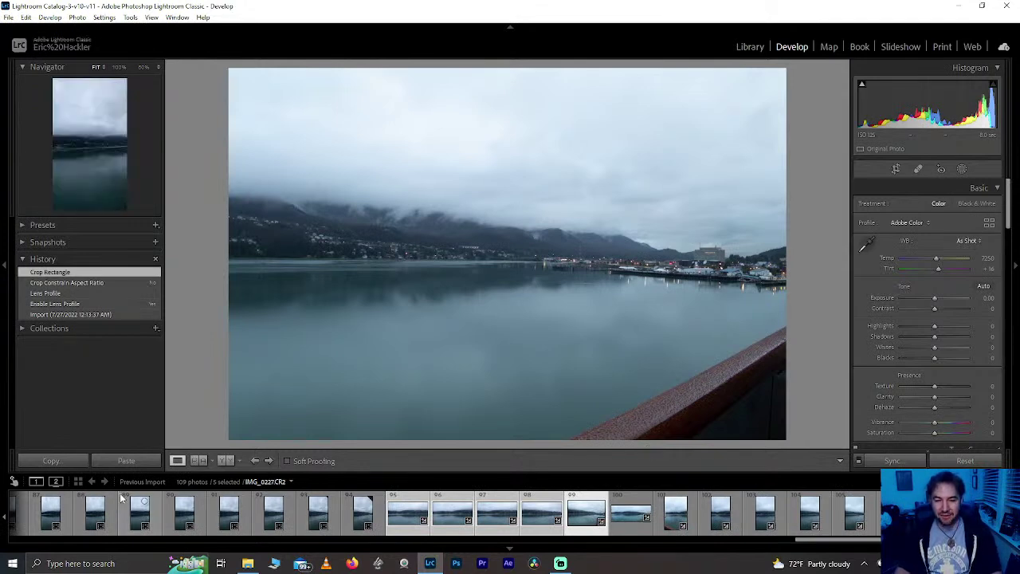
pyautogui.click(629, 522)
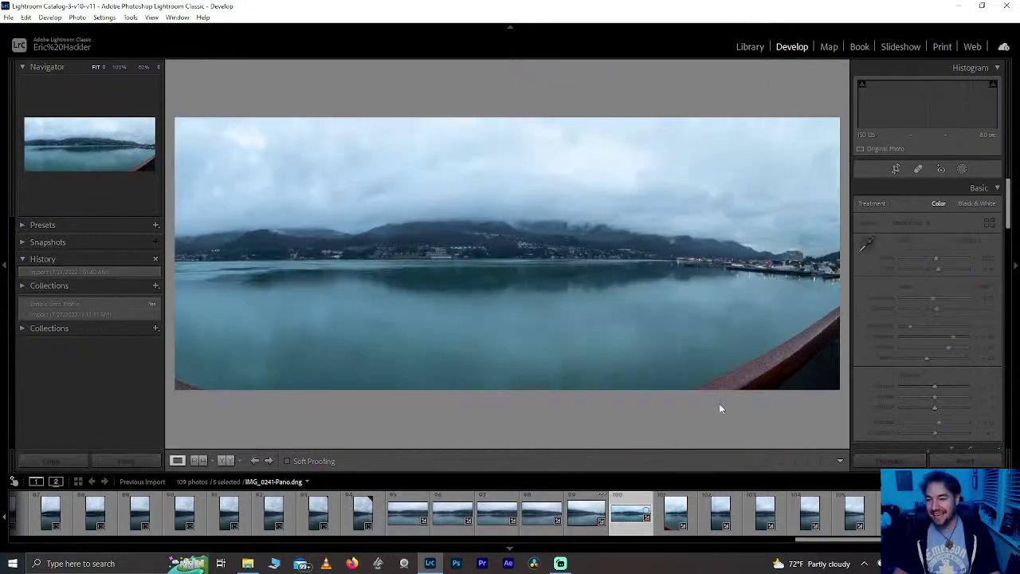
# Step: Trim the panorama's bottom edge slightly with the crop, then refine and reapply it
pyautogui.click(895, 170)
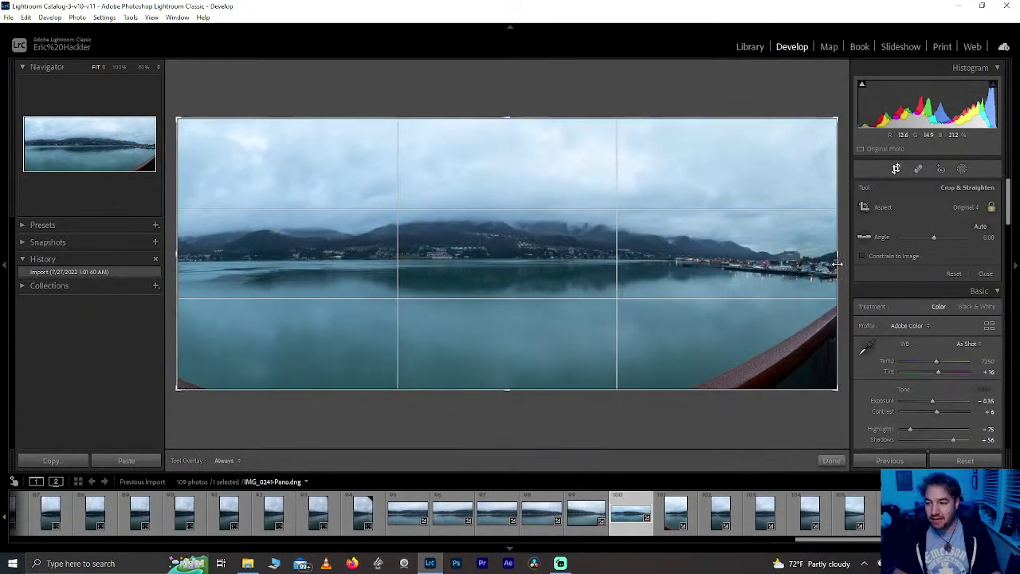
pyautogui.moveTo(837, 264)
pyautogui.mouseDown()
pyautogui.moveTo(826, 264)
pyautogui.moveTo(836, 264)
pyautogui.mouseUp()
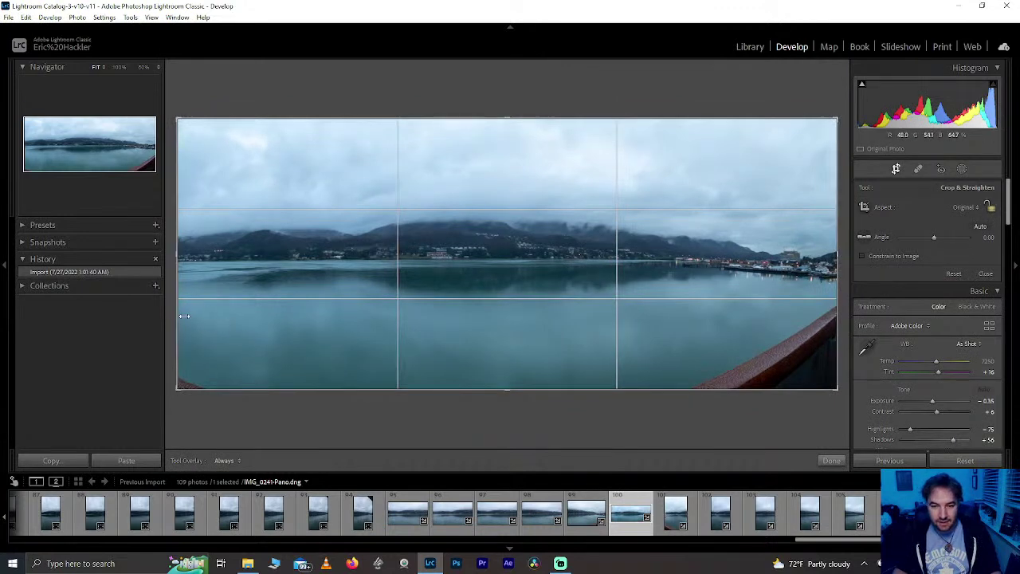
pyautogui.moveTo(515, 391)
pyautogui.mouseDown()
pyautogui.moveTo(517, 365)
pyautogui.moveTo(510, 396)
pyautogui.moveTo(512, 373)
pyautogui.moveTo(507, 387)
pyautogui.mouseUp()
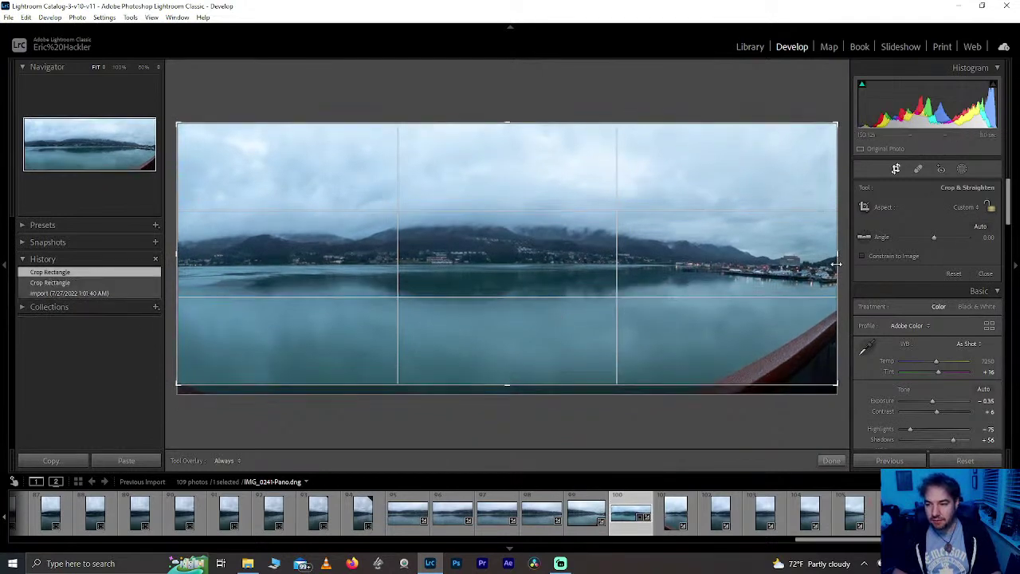
pyautogui.moveTo(836, 264)
pyautogui.mouseDown()
pyautogui.moveTo(815, 259)
pyautogui.moveTo(848, 264)
pyautogui.mouseUp()
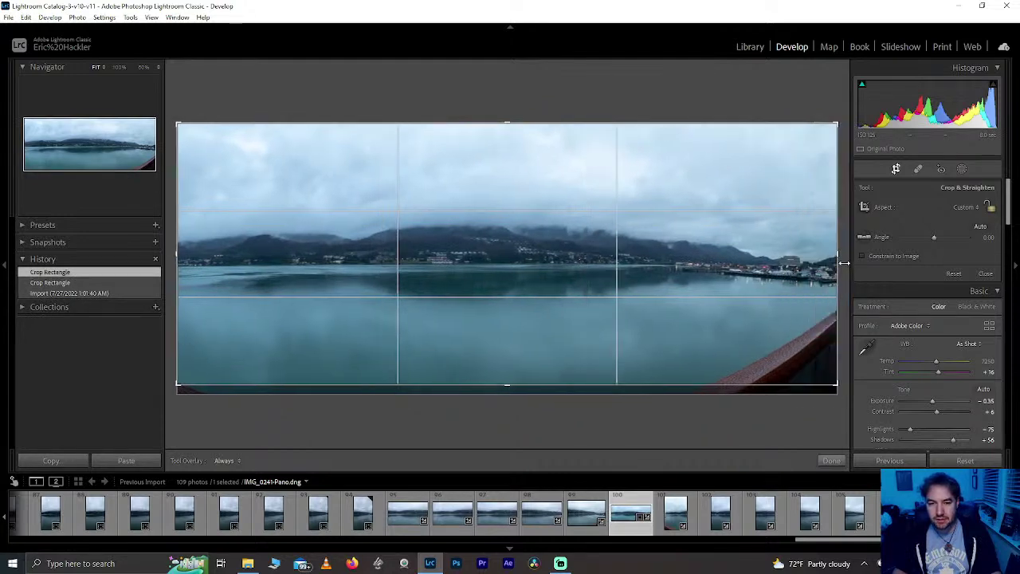
pyautogui.click(833, 462)
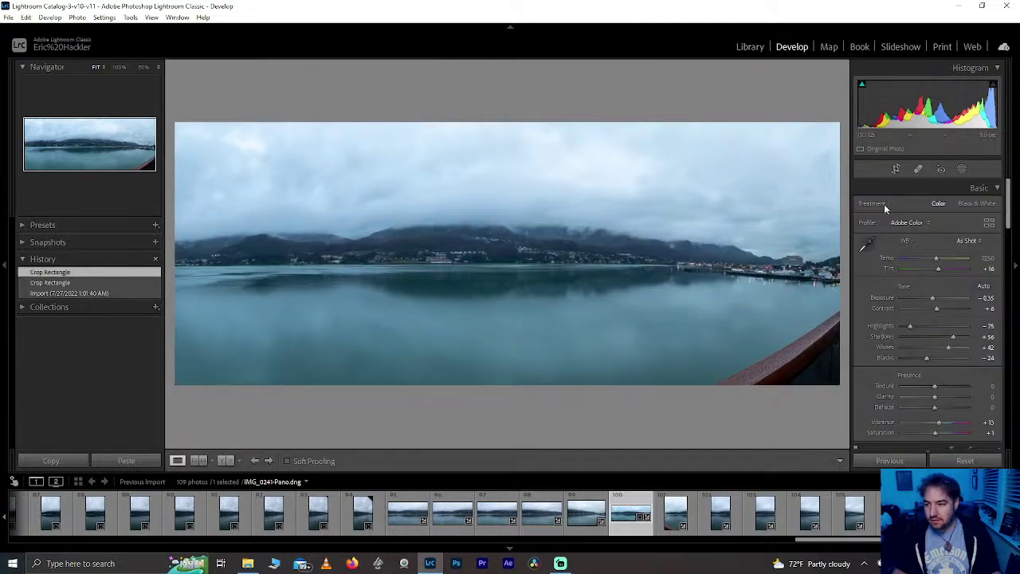
pyautogui.click(893, 169)
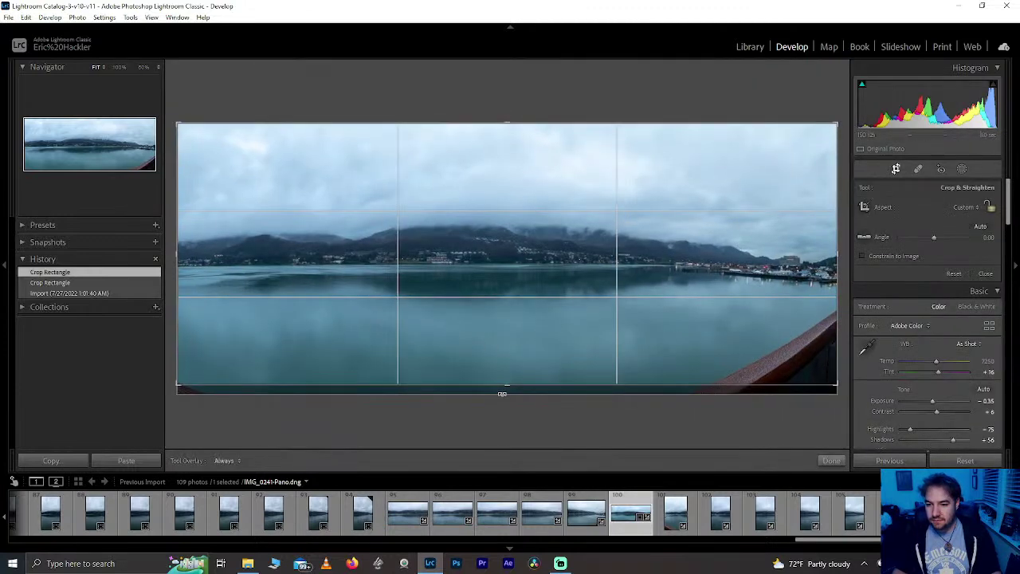
pyautogui.moveTo(504, 386); pyautogui.dragTo(504, 386)
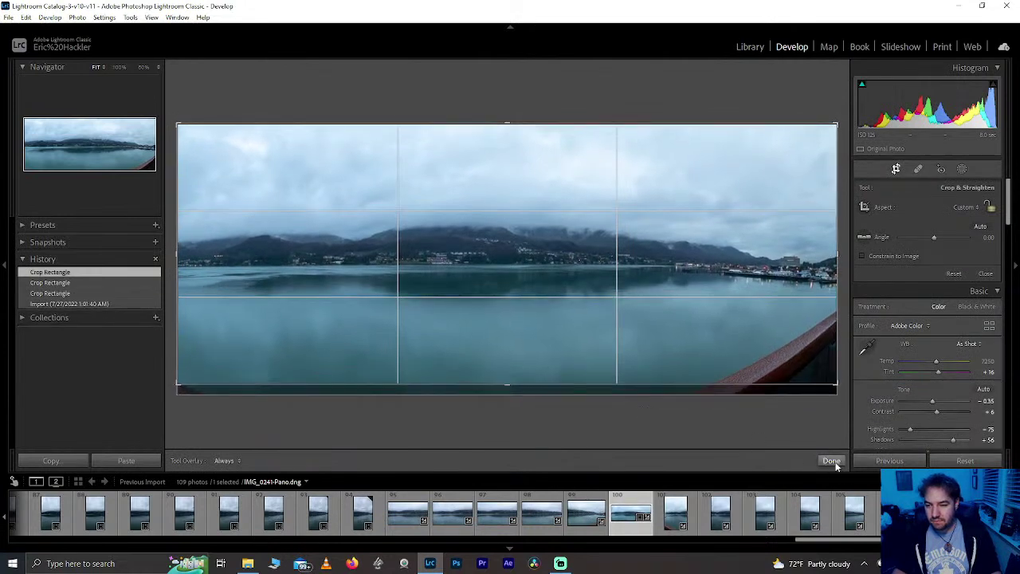
pyautogui.click(831, 462)
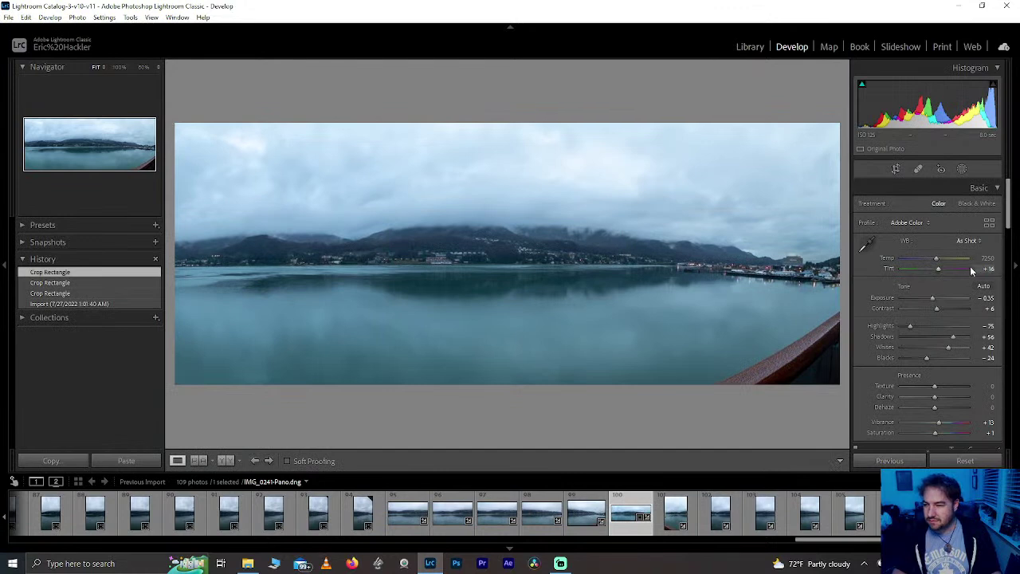
# Step: Heal over the boat railing and dark bottom-right corner, undoing the source-area changes
pyautogui.click(918, 169)
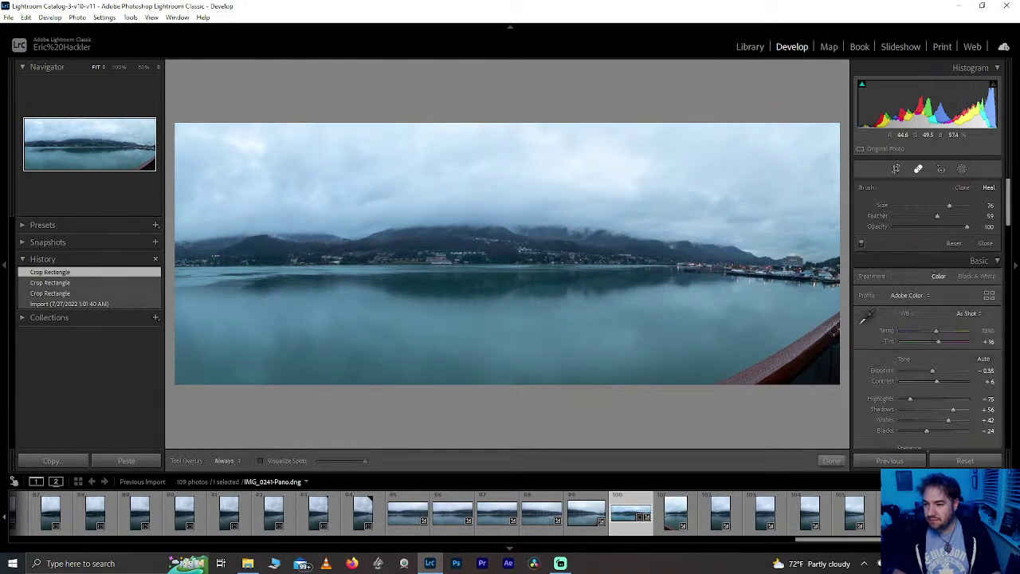
pyautogui.scroll(2, 832, 328)
pyautogui.click(829, 325)
pyautogui.moveTo(829, 325)
pyautogui.mouseDown()
pyautogui.moveTo(779, 360)
pyautogui.moveTo(738, 368)
pyautogui.moveTo(748, 386)
pyautogui.mouseUp()
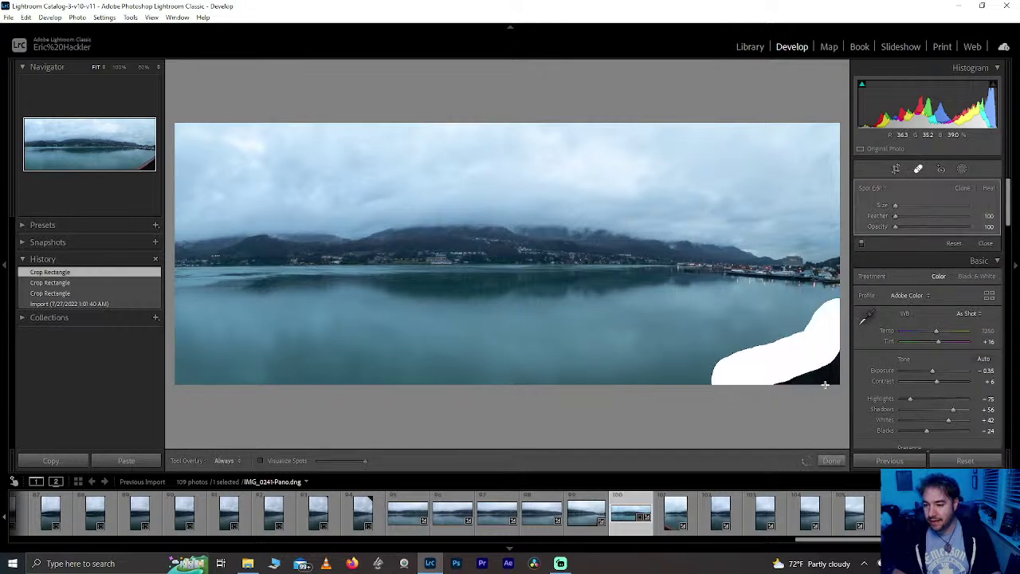
pyautogui.moveTo(825, 384)
pyautogui.mouseDown()
pyautogui.moveTo(843, 344)
pyautogui.moveTo(815, 336)
pyautogui.mouseUp()
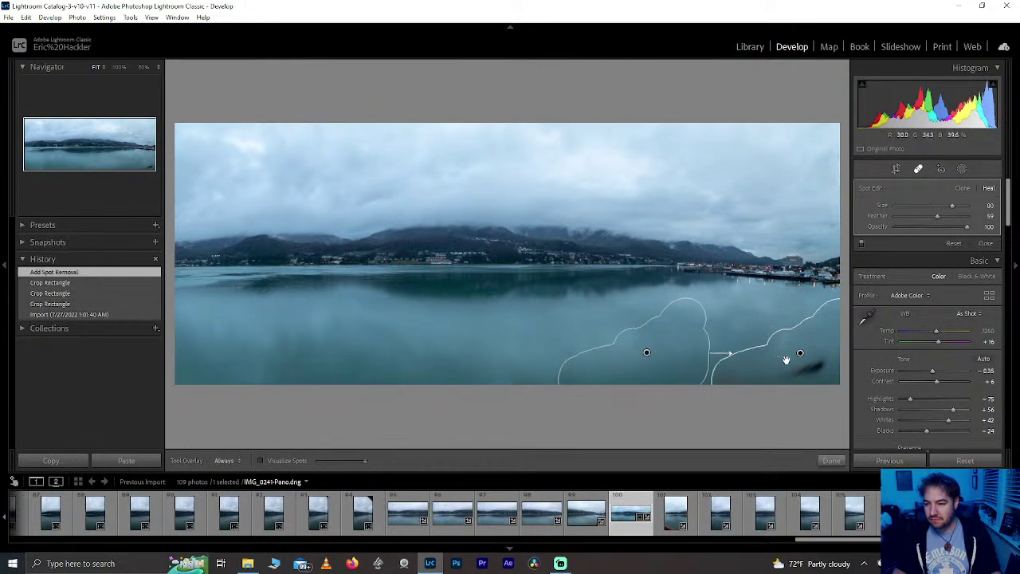
pyautogui.moveTo(646, 352); pyautogui.dragTo(639, 334)
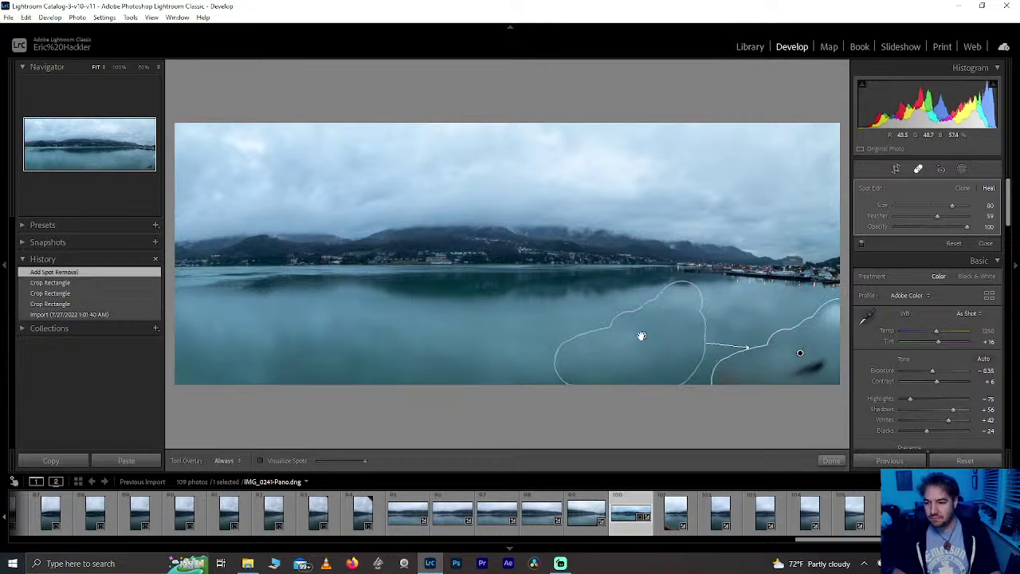
pyautogui.hotkey('ctrl', 'z')
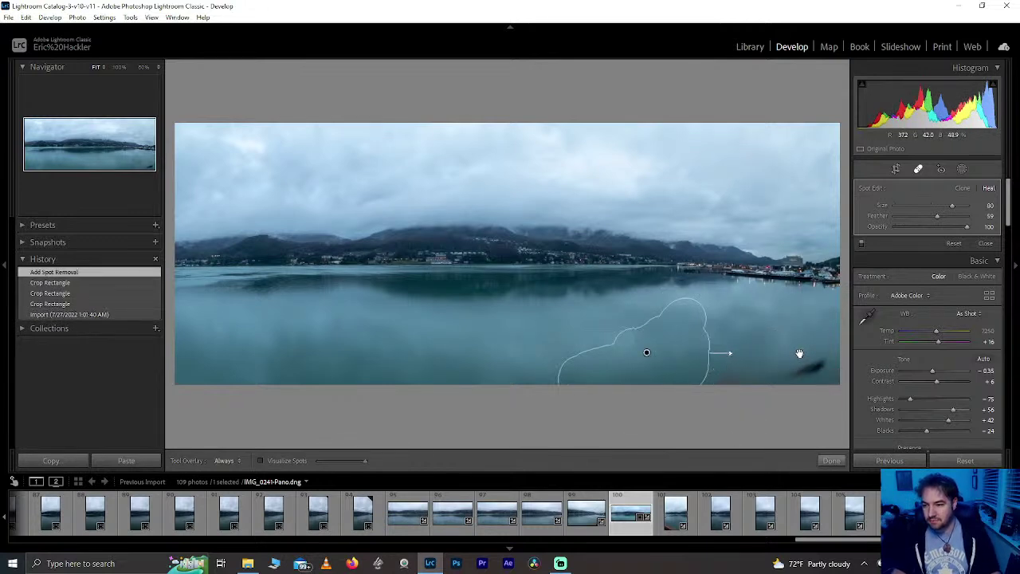
pyautogui.moveTo(800, 353); pyautogui.dragTo(808, 370)
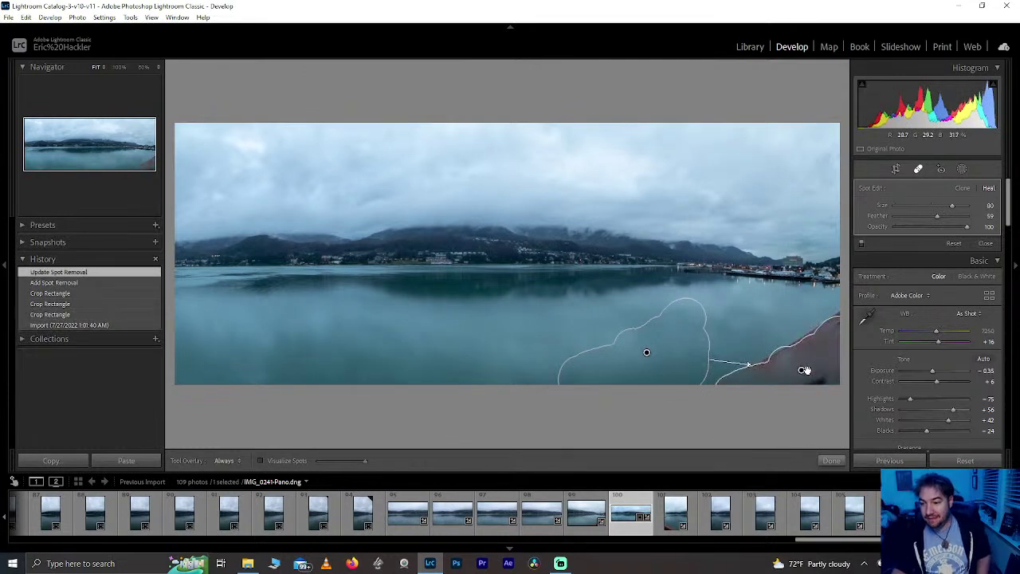
pyautogui.hotkey('ctrl', 'z')
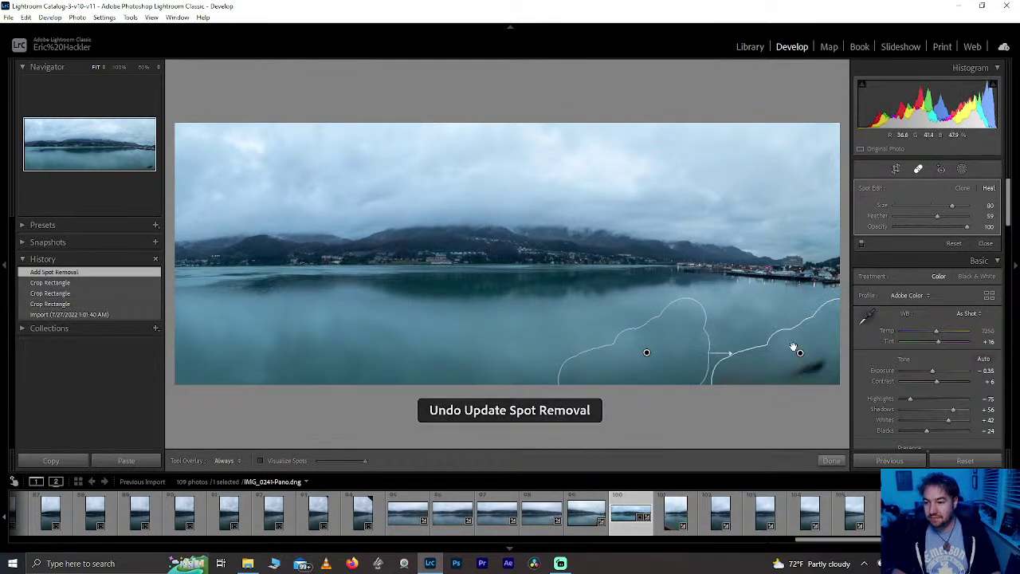
pyautogui.click(830, 460)
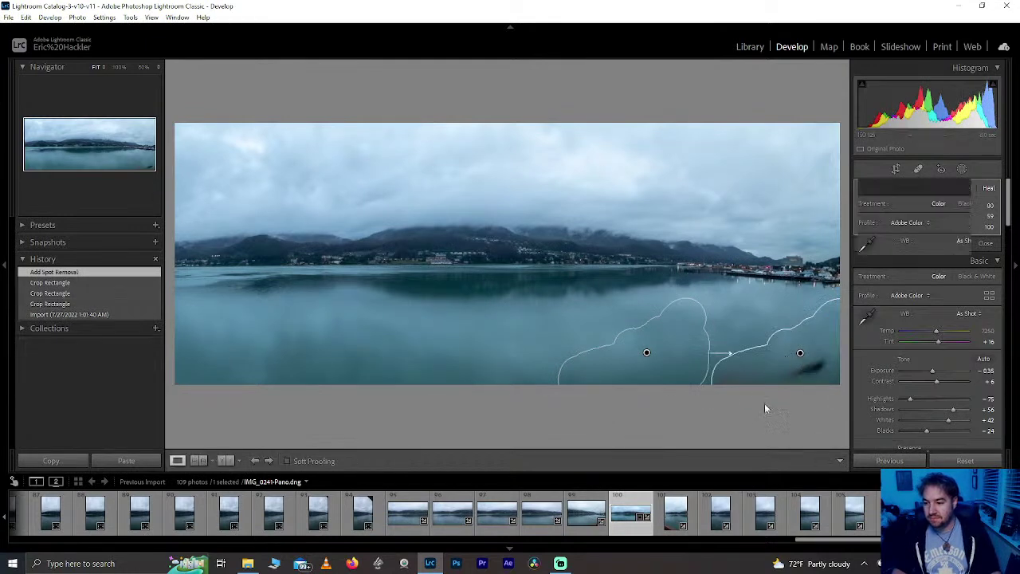
# Step: Replace the old heal spot with a new Heal stroke over the bottom-right railing
pyautogui.click(918, 169)
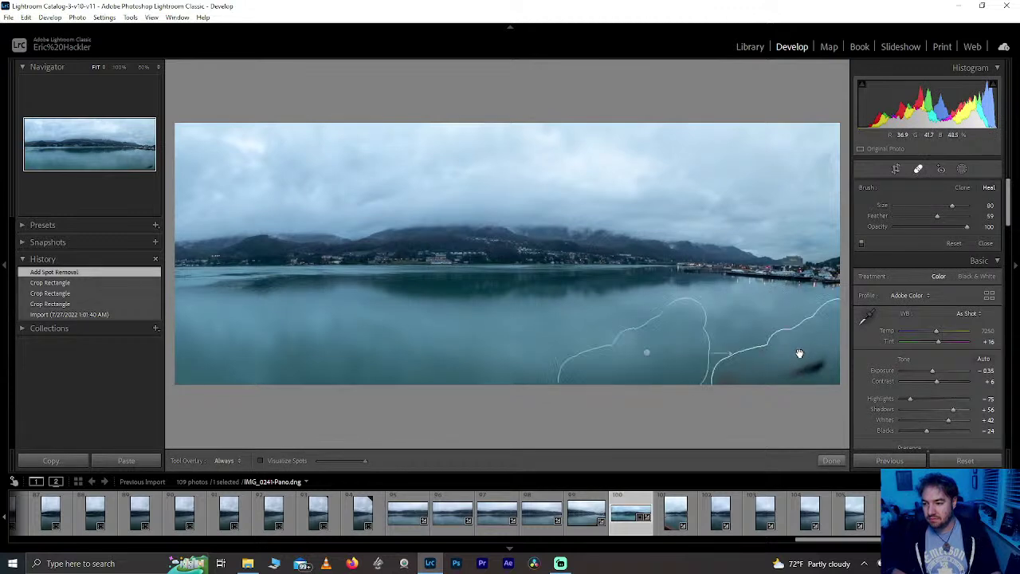
pyautogui.click(799, 353)
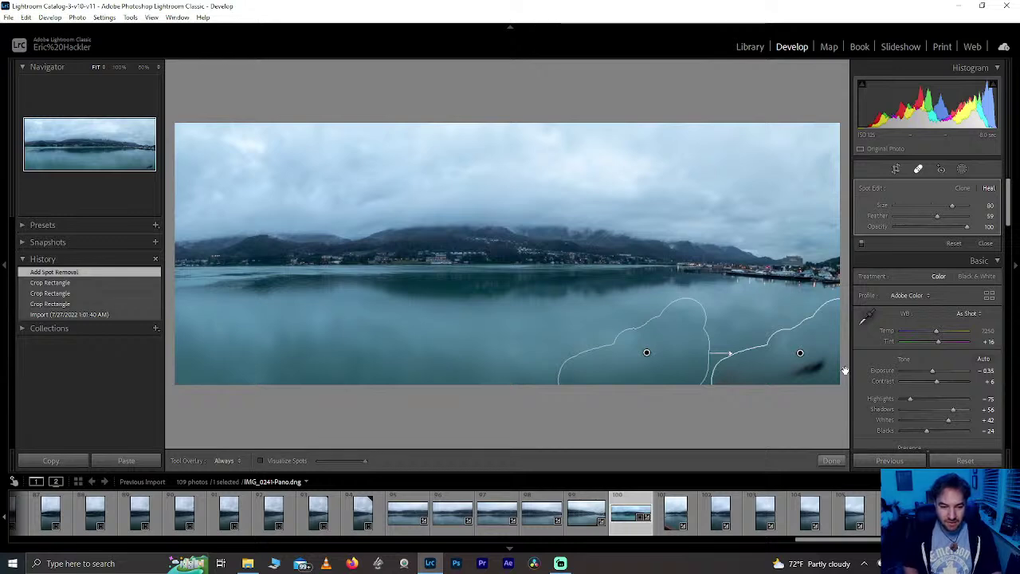
pyautogui.press('Delete')
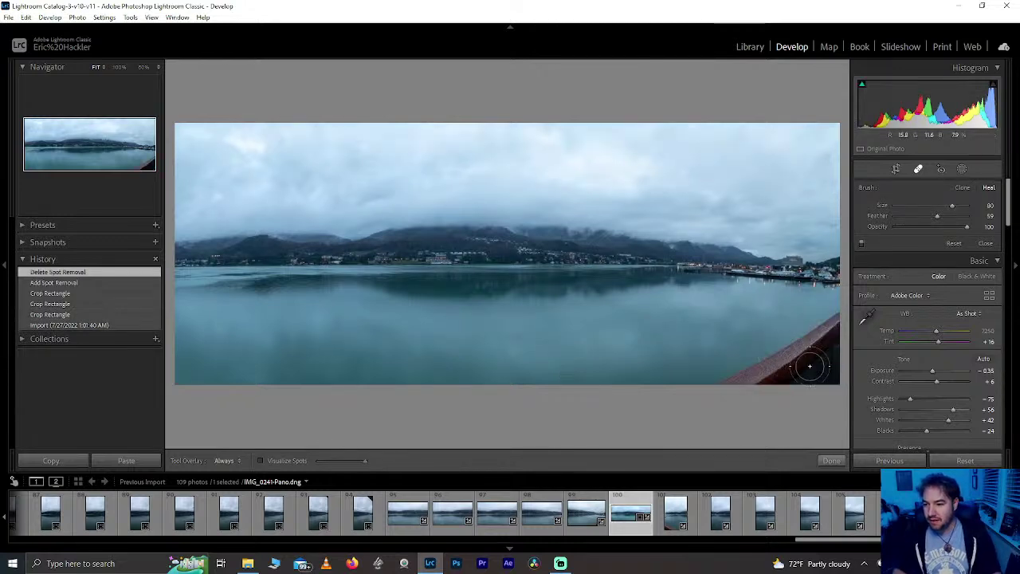
pyautogui.moveTo(825, 371)
pyautogui.mouseDown()
pyautogui.moveTo(719, 384)
pyautogui.moveTo(839, 307)
pyautogui.moveTo(811, 350)
pyautogui.mouseUp()
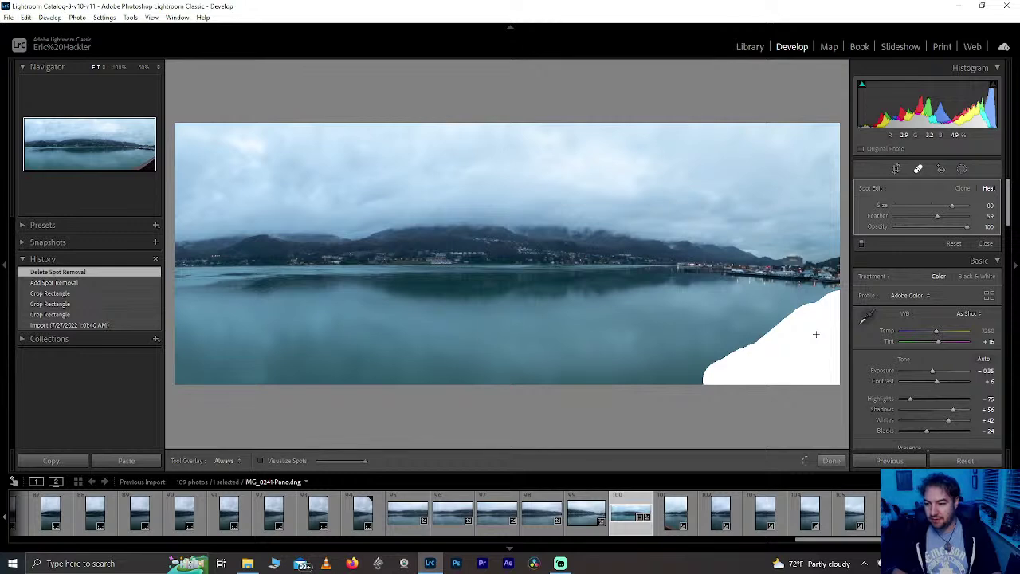
pyautogui.moveTo(702, 363); pyautogui.dragTo(681, 352)
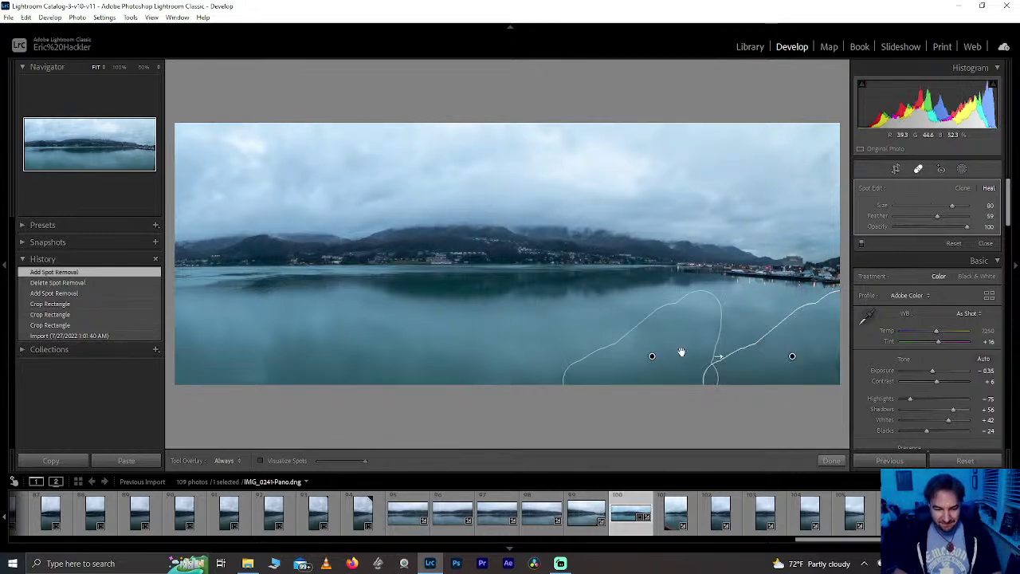
pyautogui.click(829, 459)
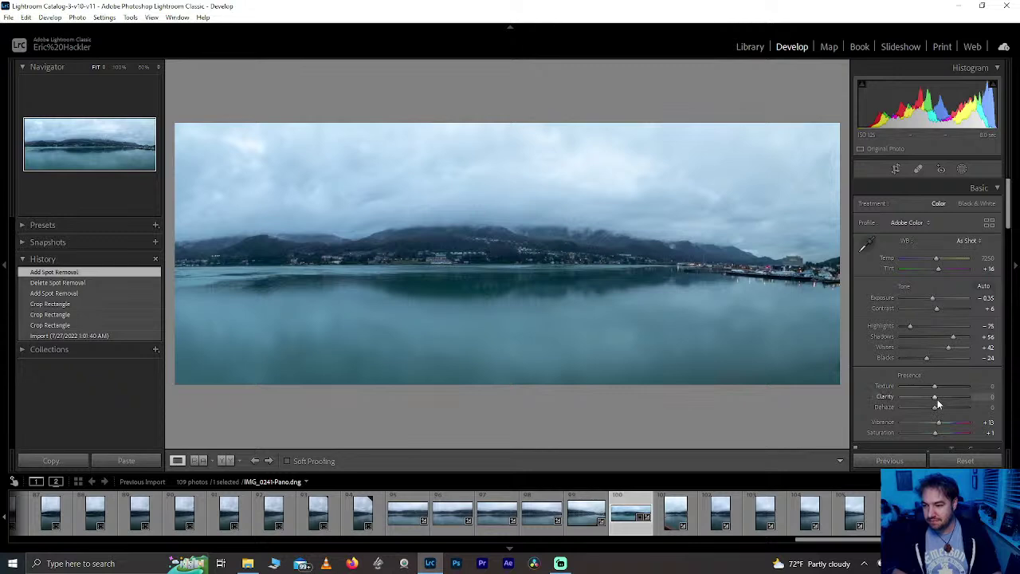
# Step: Set Clarity +100, Dehaze +24, Highlights 0, Blacks -29, Whites +44 and Texture +100
pyautogui.moveTo(937, 399); pyautogui.dragTo(1000, 396)
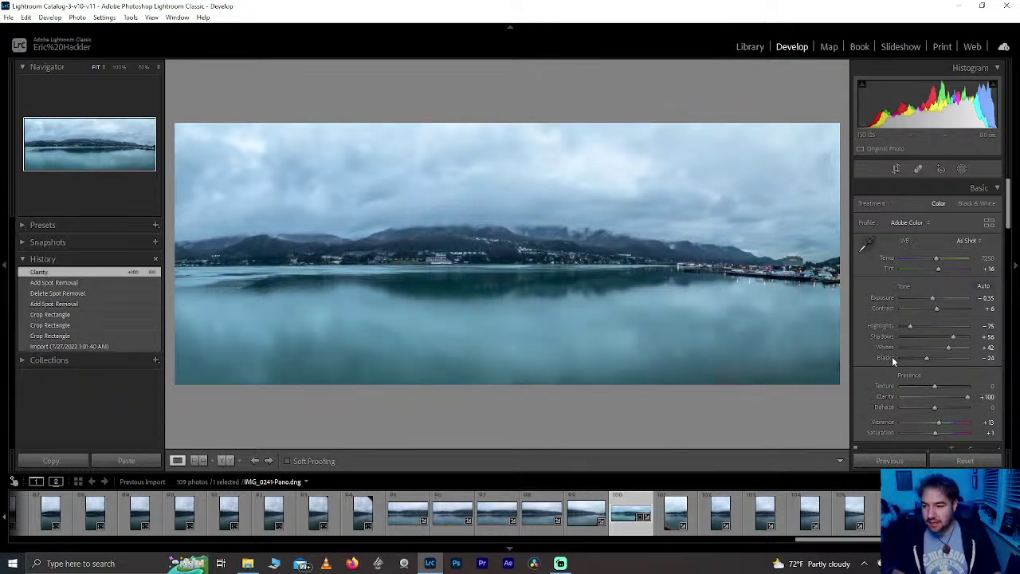
pyautogui.moveTo(935, 408); pyautogui.dragTo(943, 407)
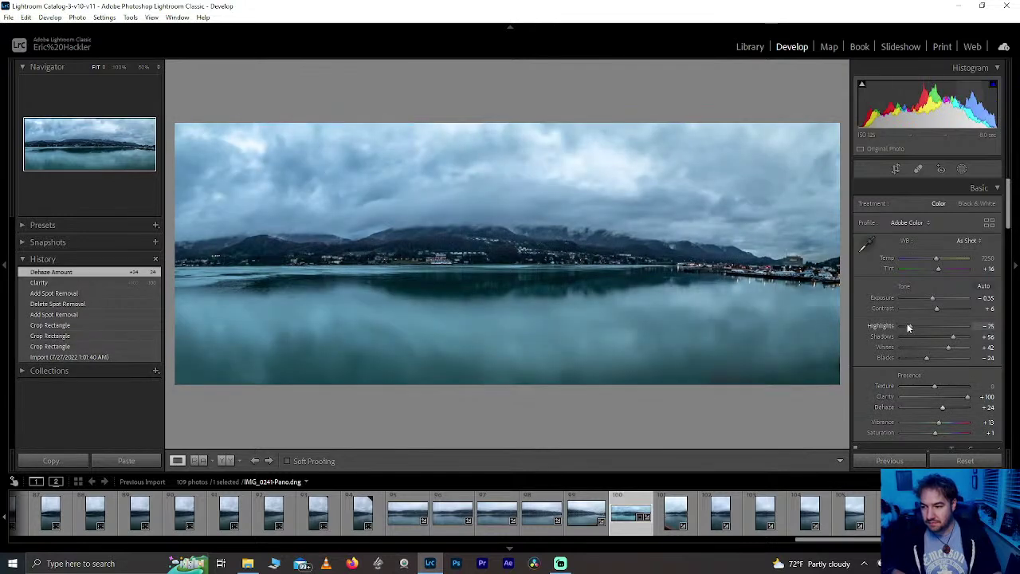
pyautogui.scroll(-3, 907, 328)
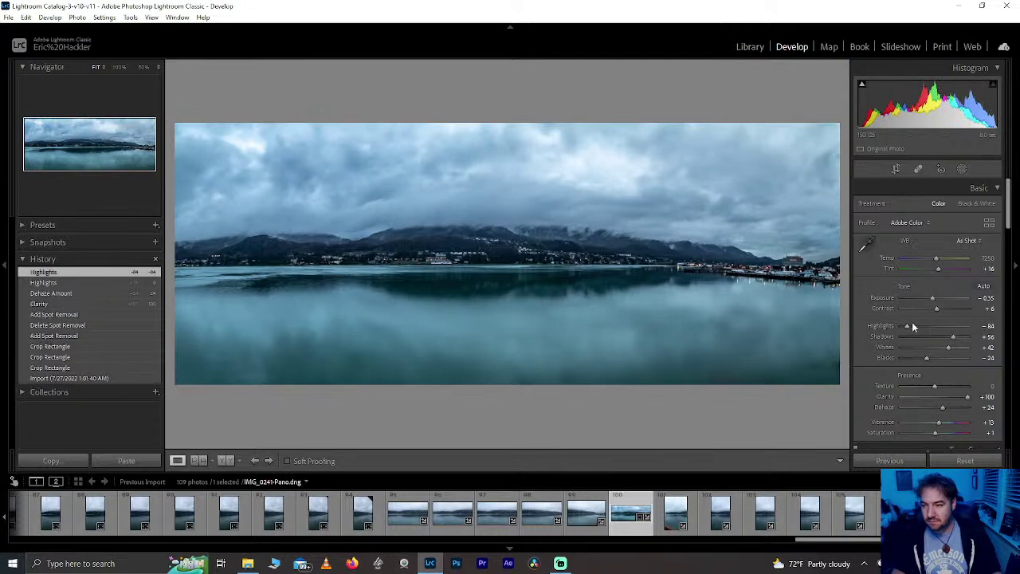
pyautogui.doubleClick(904, 326)
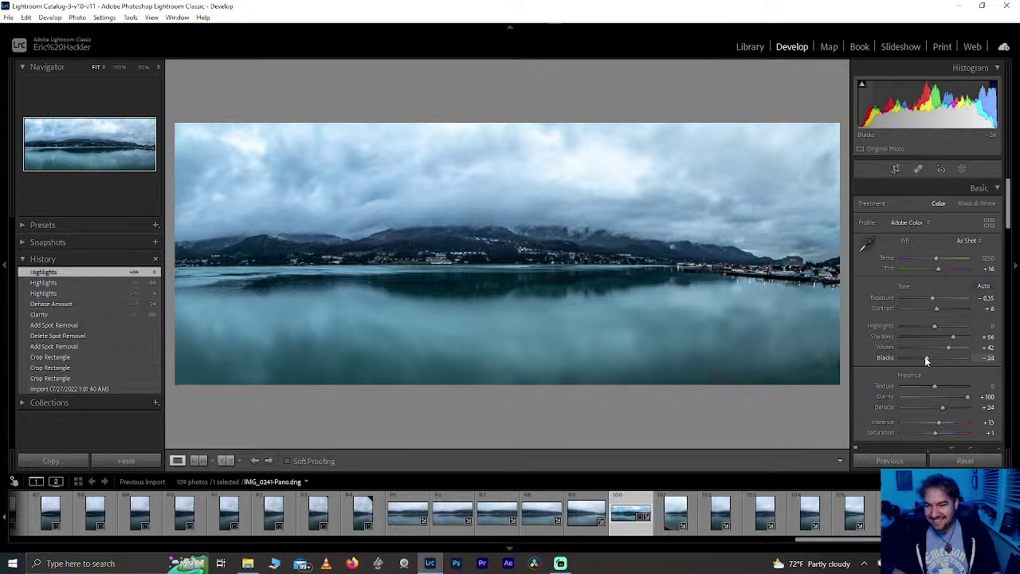
pyautogui.doubleClick(925, 356)
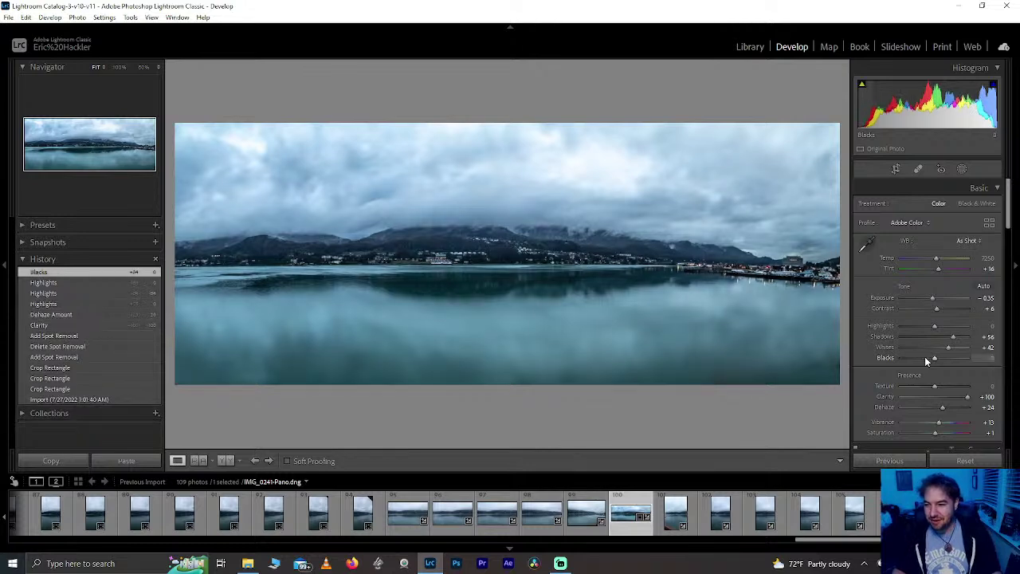
pyautogui.click(925, 356)
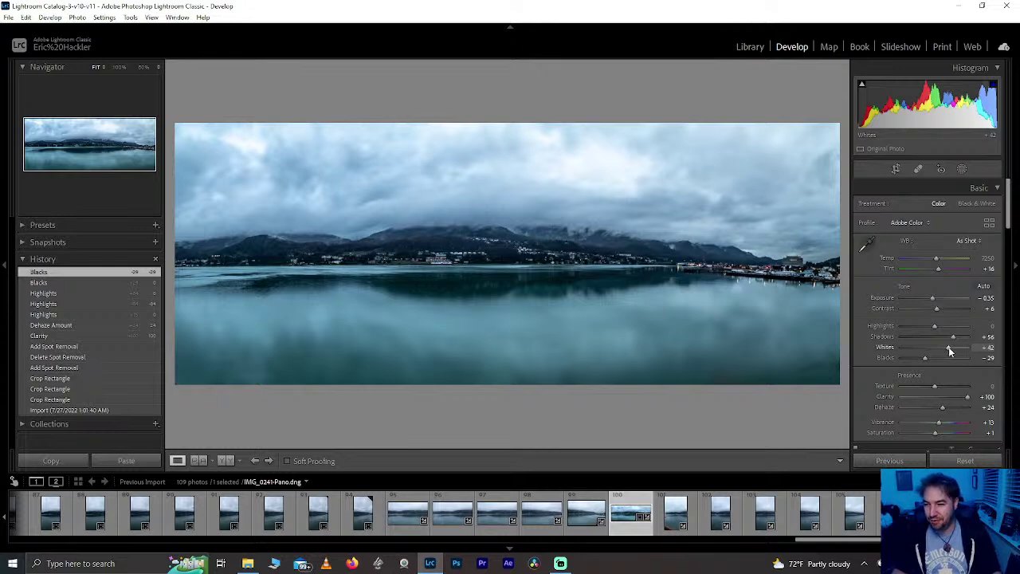
pyautogui.moveTo(947, 347); pyautogui.dragTo(948, 347)
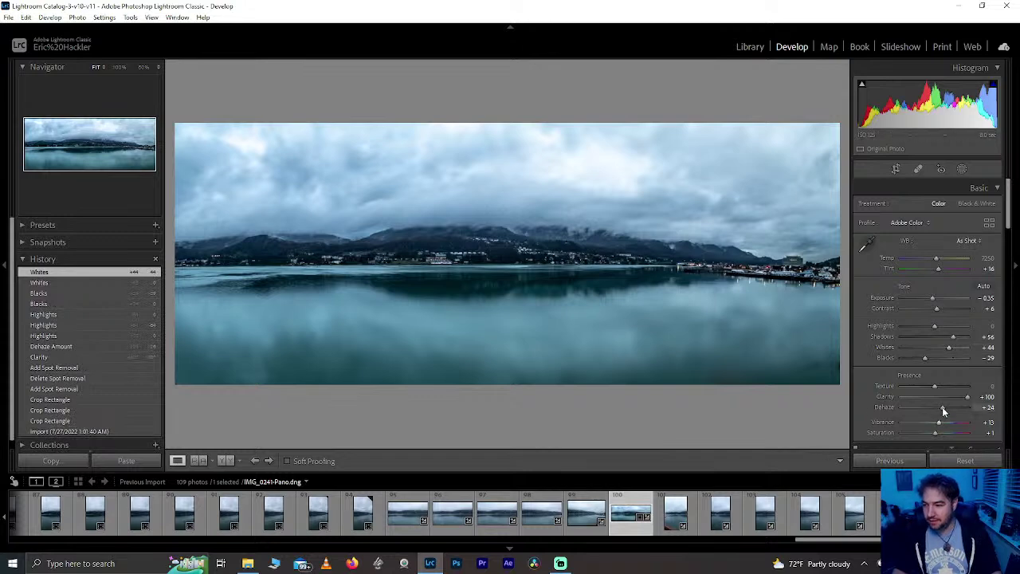
pyautogui.moveTo(934, 387); pyautogui.dragTo(994, 388)
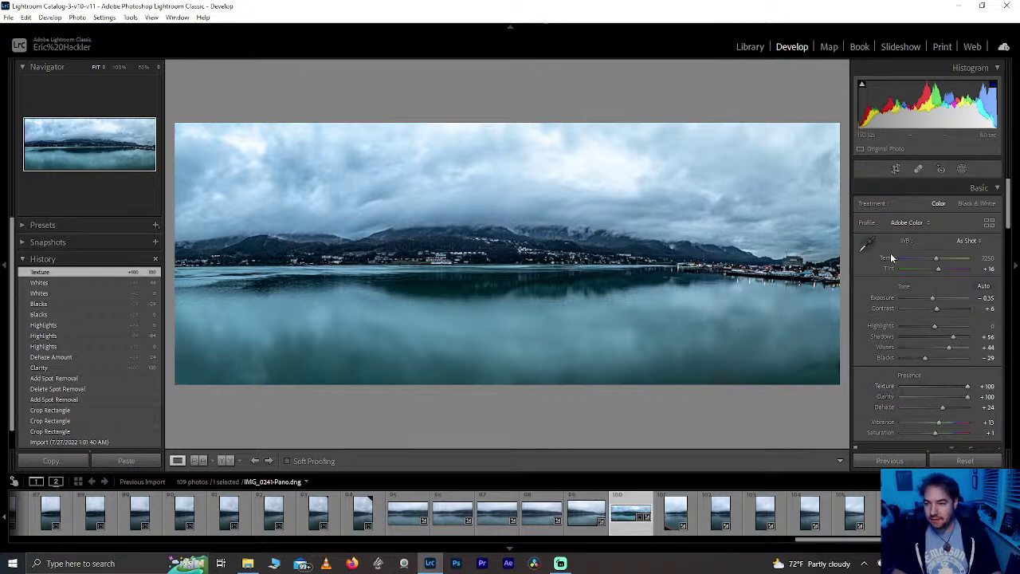
# Step: Tighten the panorama's crop slightly inward on the right edge and check the sky up close
pyautogui.click(896, 169)
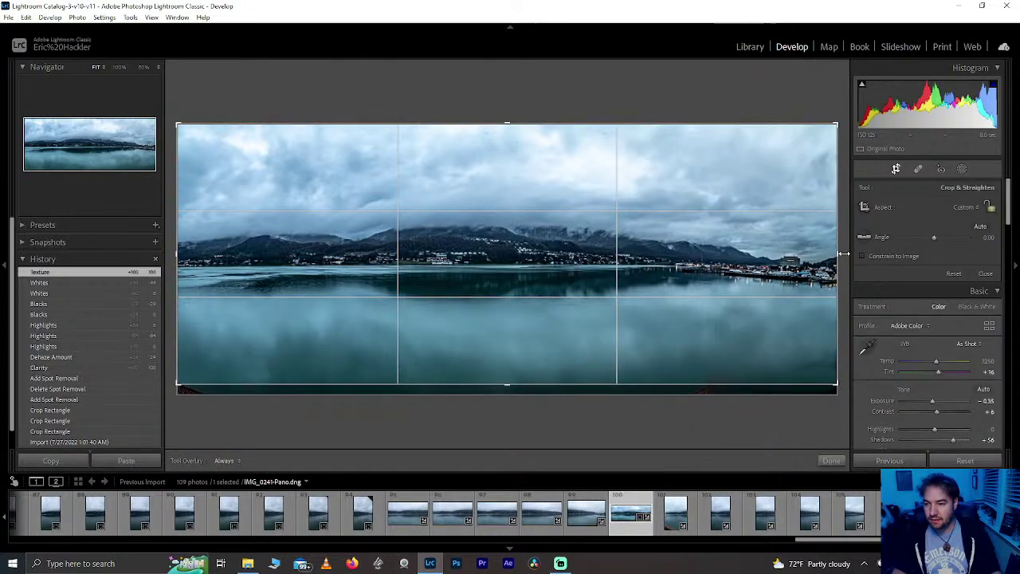
pyautogui.moveTo(843, 253); pyautogui.dragTo(843, 254)
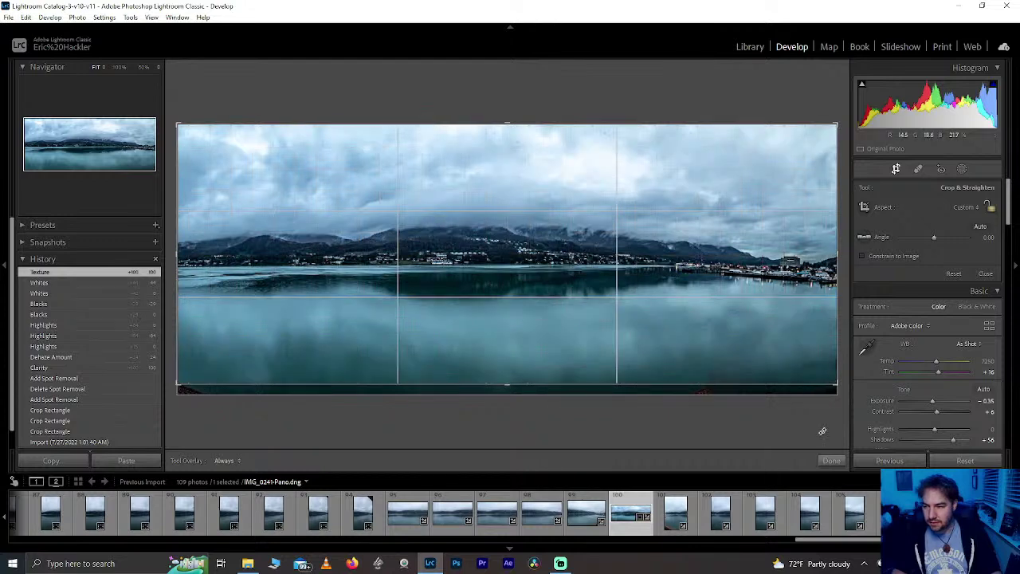
pyautogui.click(835, 464)
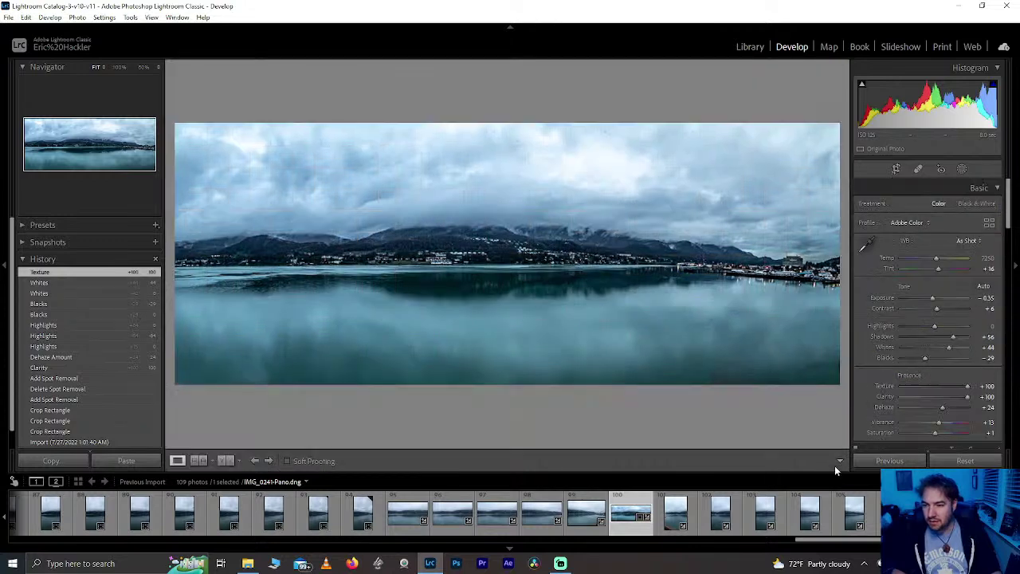
pyautogui.click(896, 169)
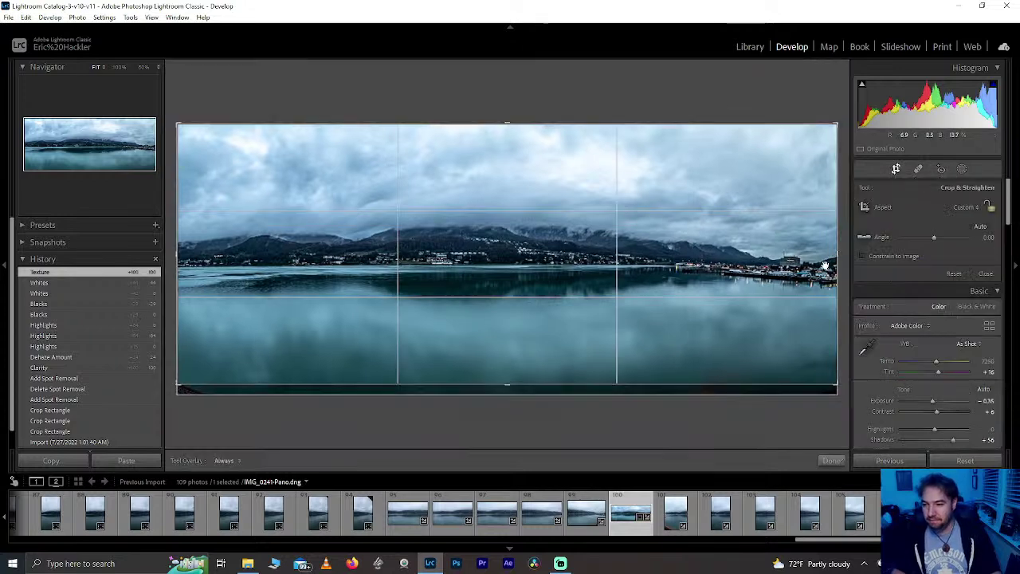
pyautogui.moveTo(839, 259); pyautogui.dragTo(834, 259)
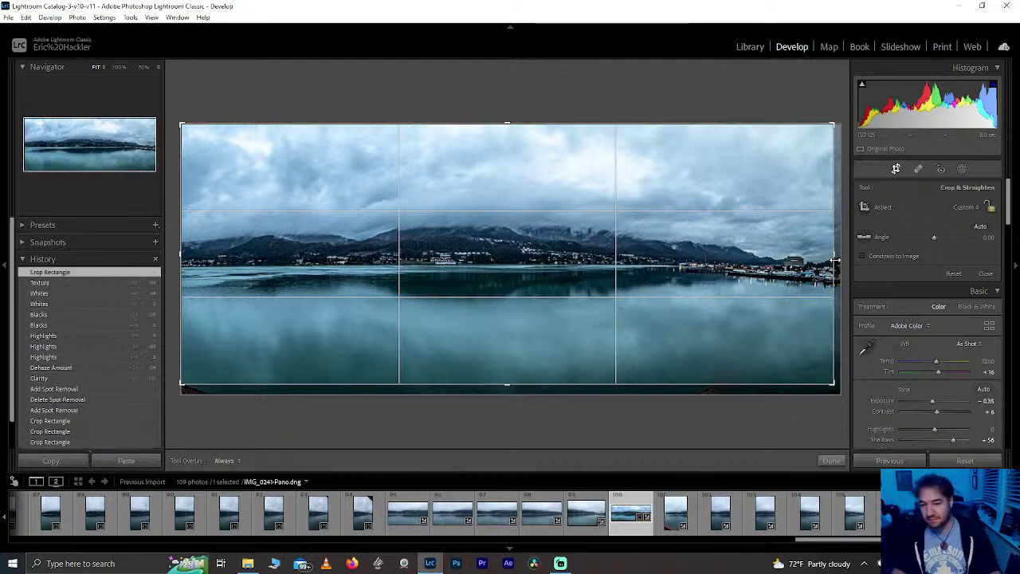
pyautogui.click(831, 462)
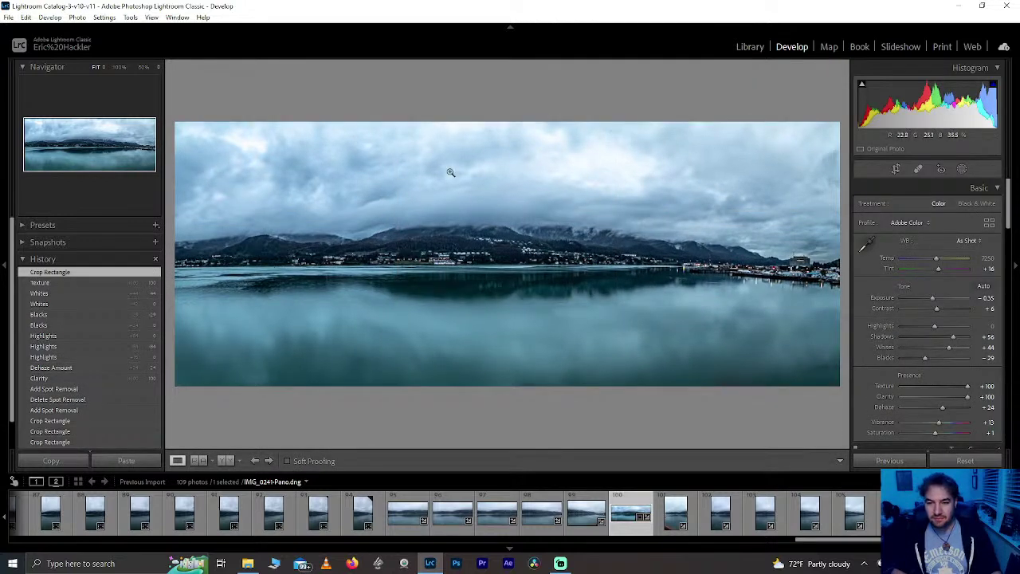
pyautogui.click(481, 131)
pyautogui.click(521, 193)
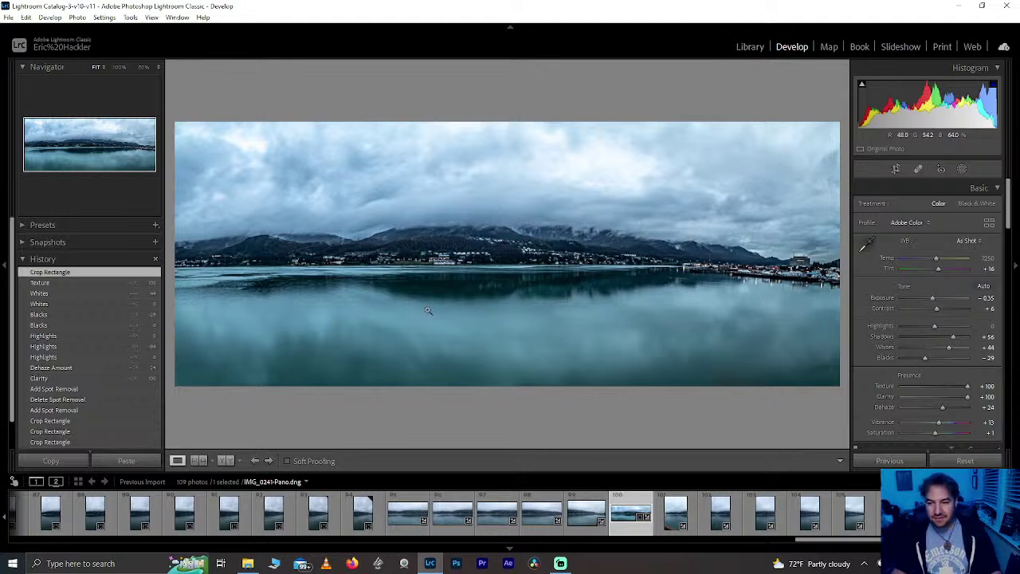
# Step: Heal dust spots in the sky with Spot Removal at 50% zoom
pyautogui.click(918, 169)
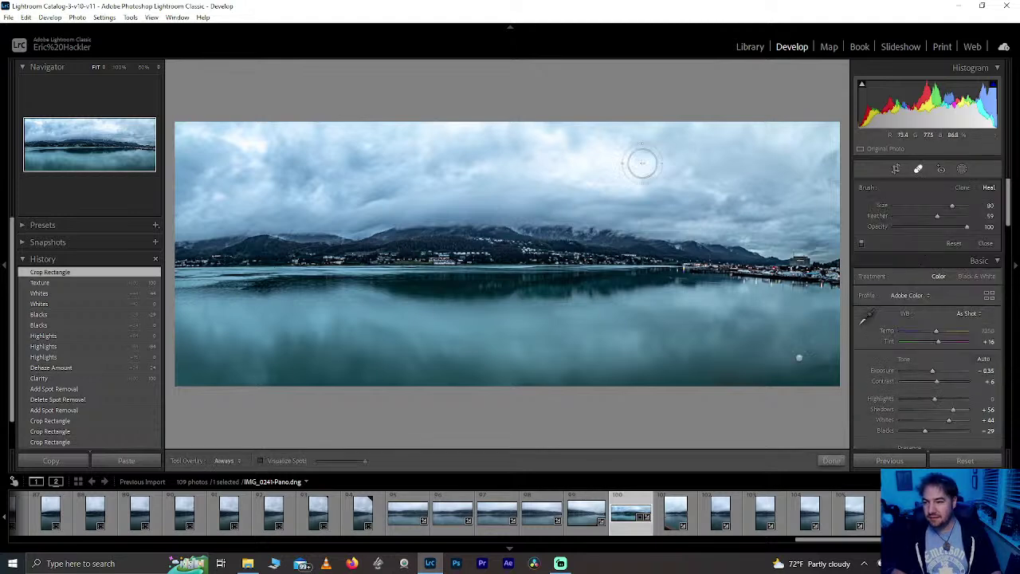
pyautogui.click(97, 123)
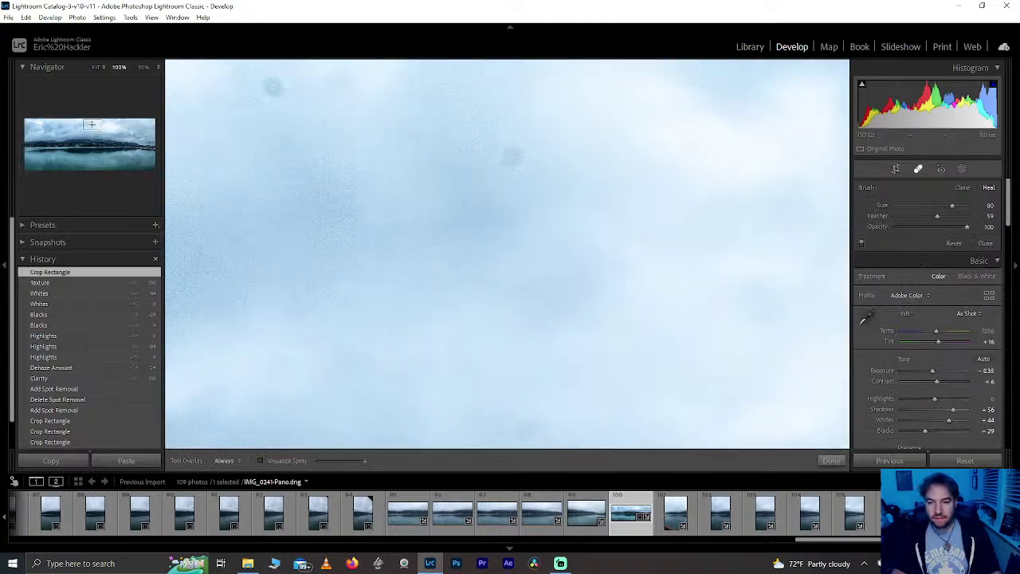
pyautogui.scroll(-3, 489, 141)
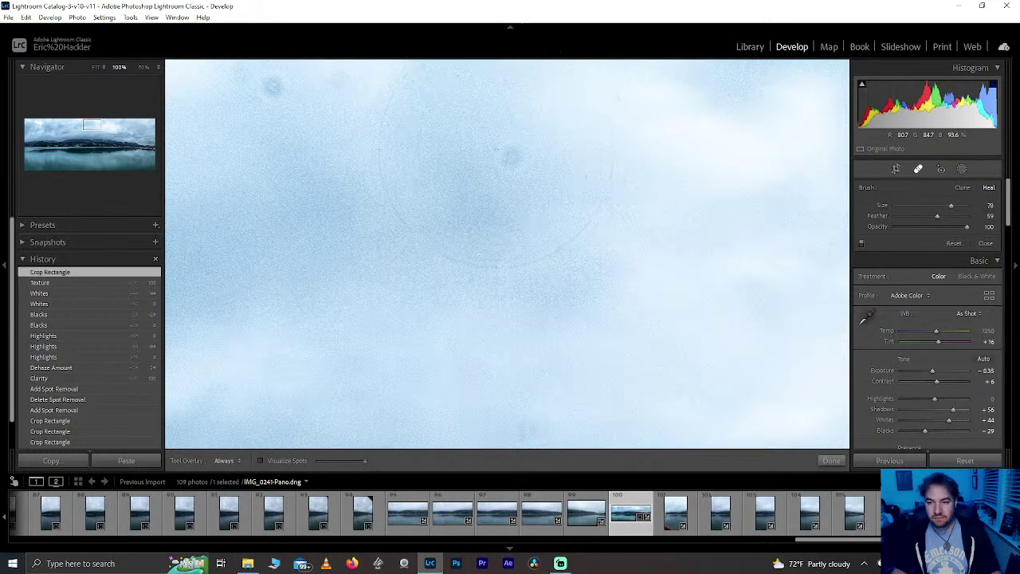
pyautogui.scroll(-10, 496, 149)
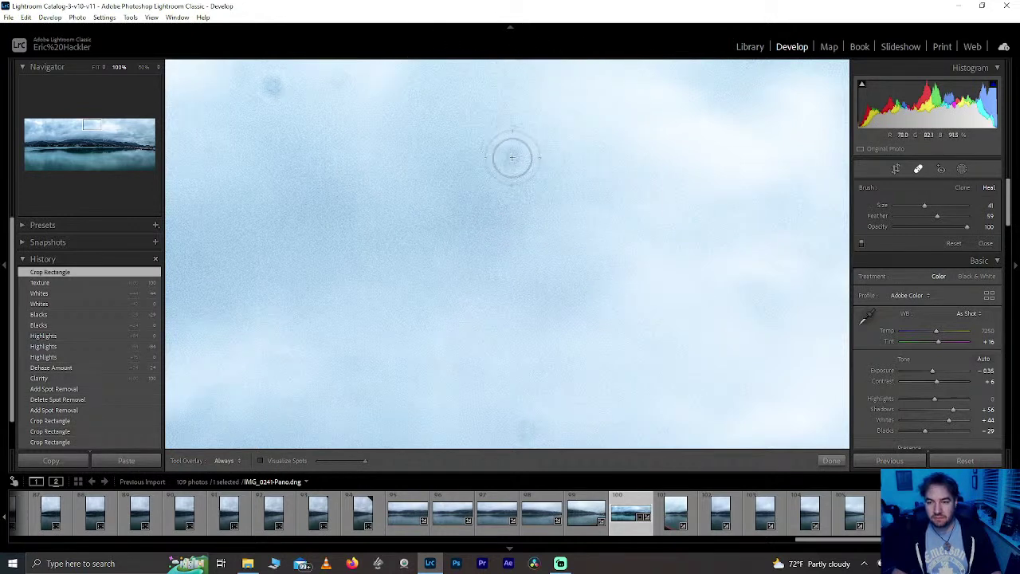
pyautogui.click(272, 85)
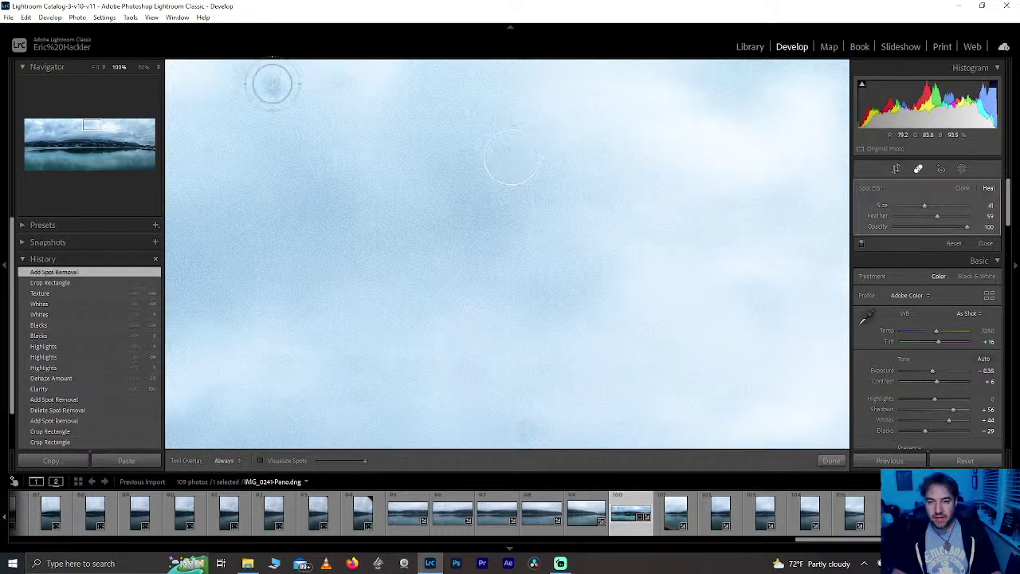
pyautogui.click(143, 68)
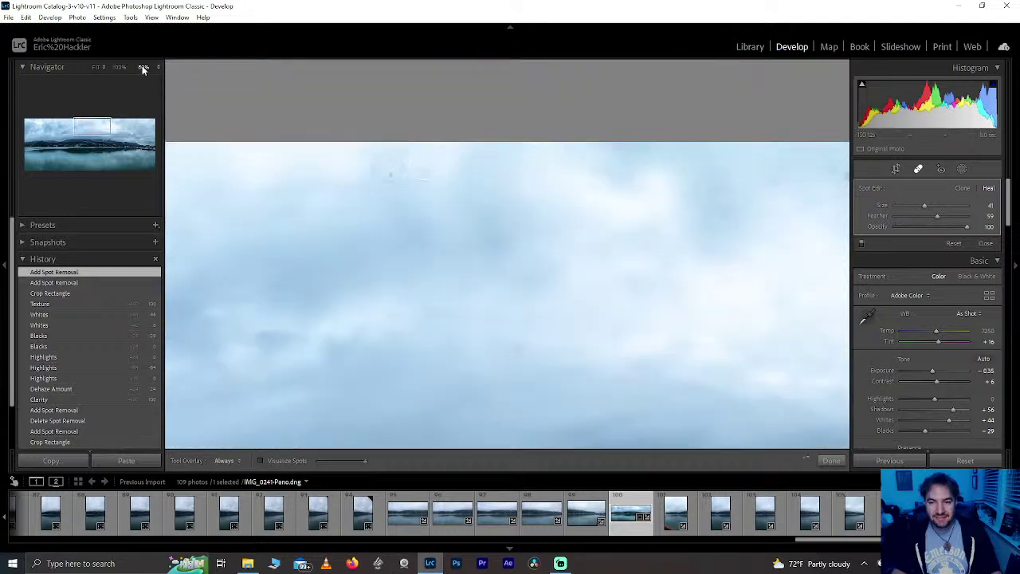
pyautogui.click(520, 349)
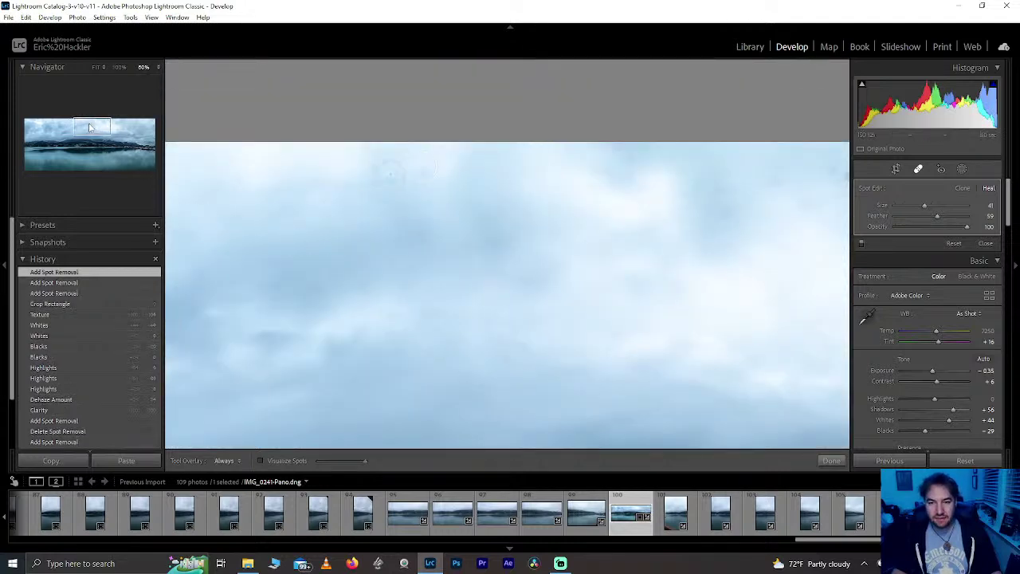
pyautogui.moveTo(90, 128); pyautogui.dragTo(127, 124)
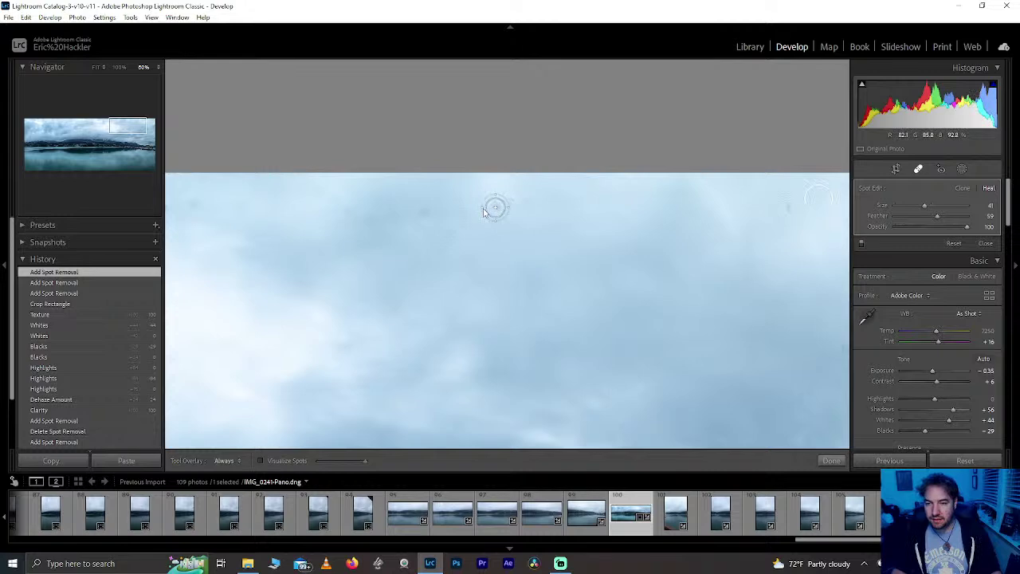
pyautogui.click(422, 210)
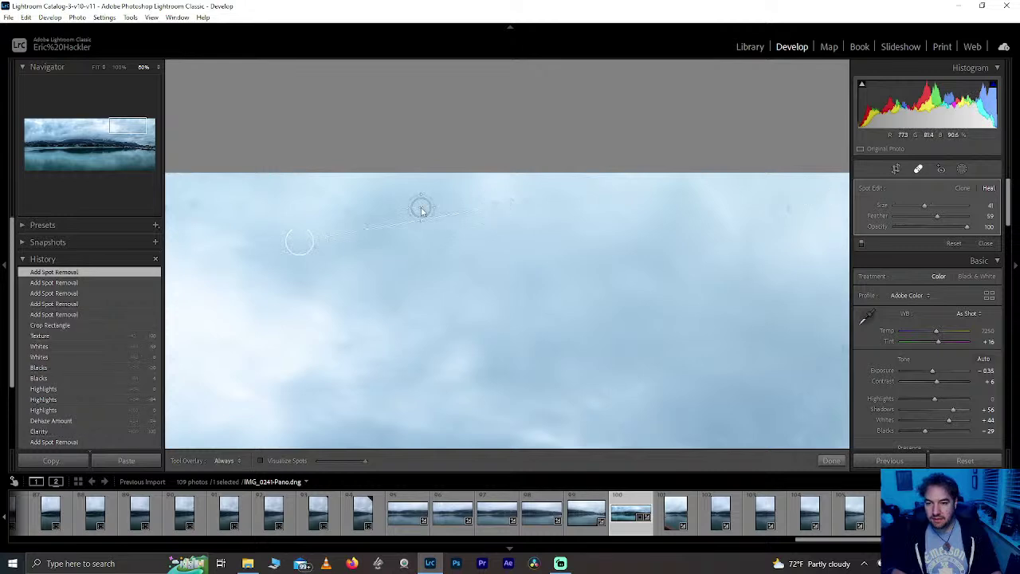
pyautogui.press('/')
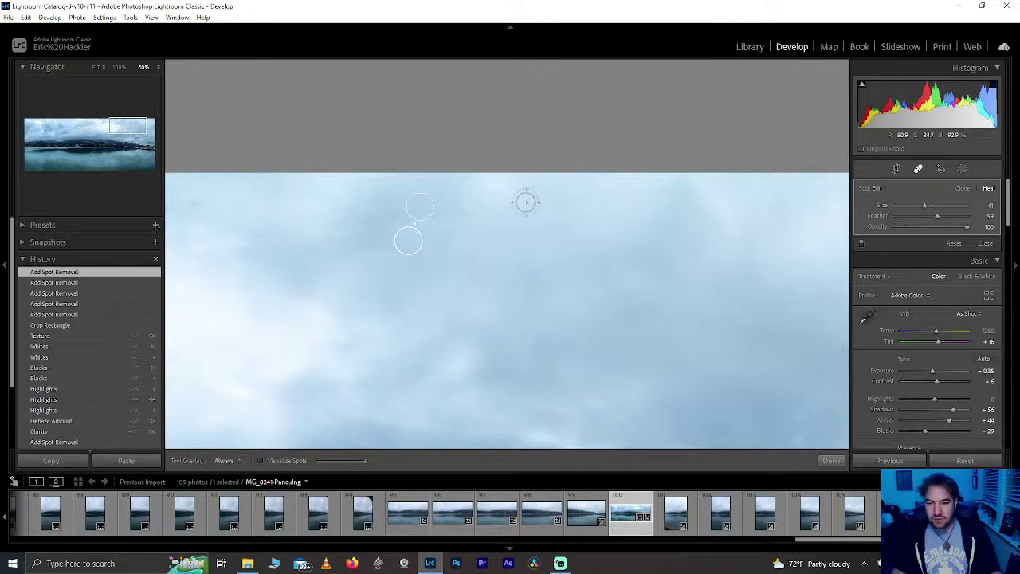
# Step: Heal more blemishes across the upper sky and the clouds
pyautogui.click(526, 202)
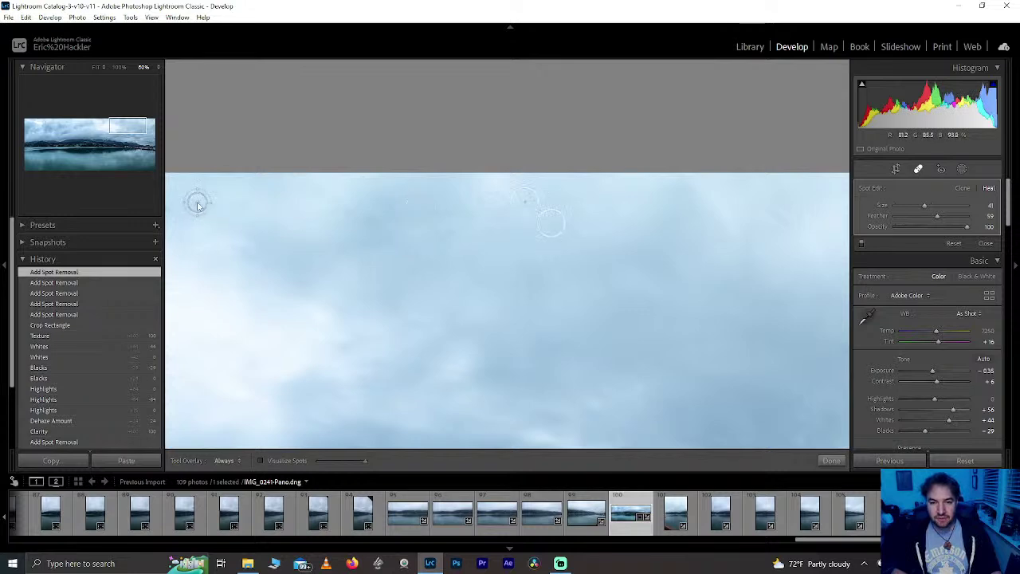
pyautogui.moveTo(134, 133); pyautogui.dragTo(109, 120)
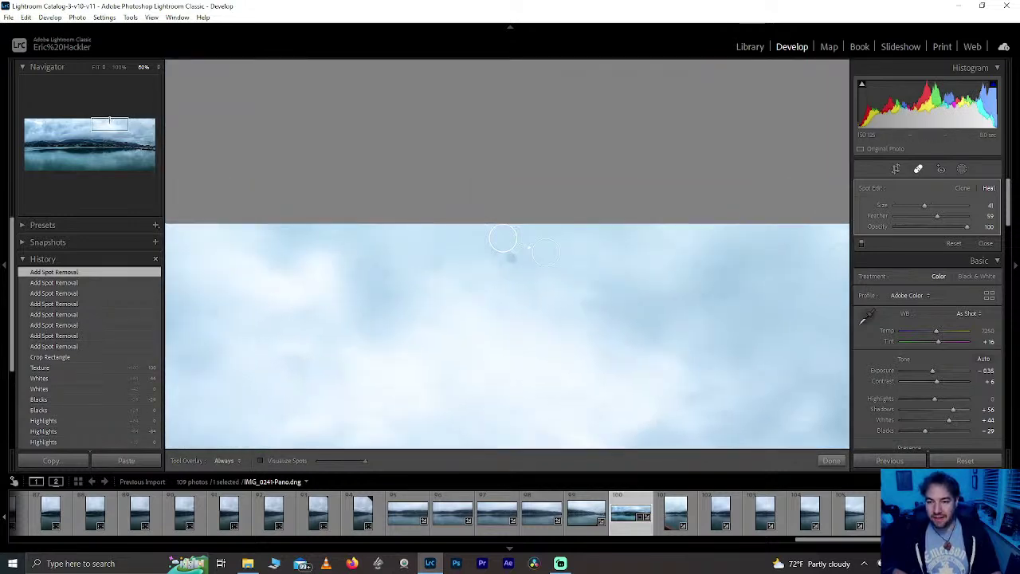
pyautogui.click(510, 261)
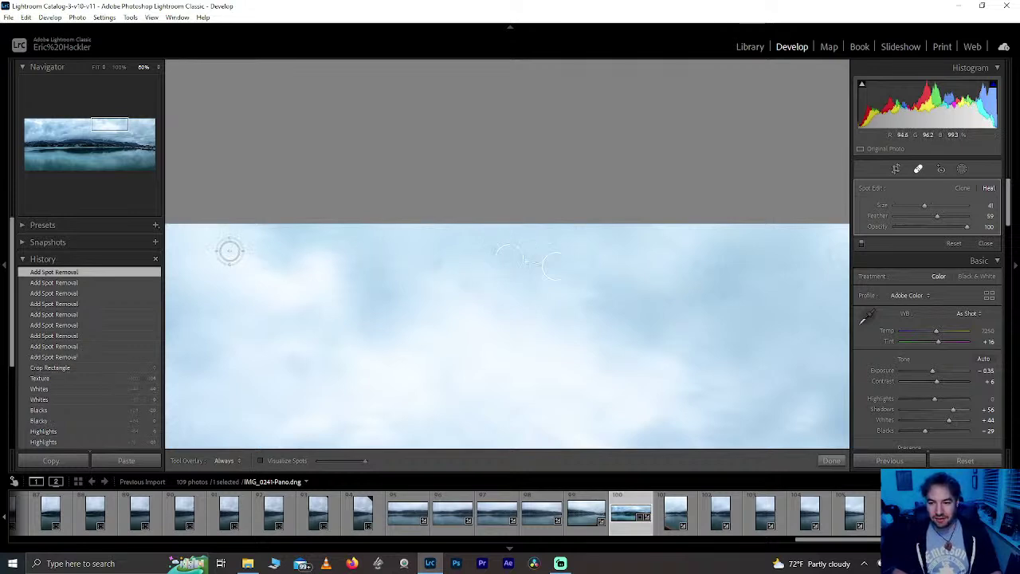
pyautogui.moveTo(104, 124); pyautogui.dragTo(65, 126)
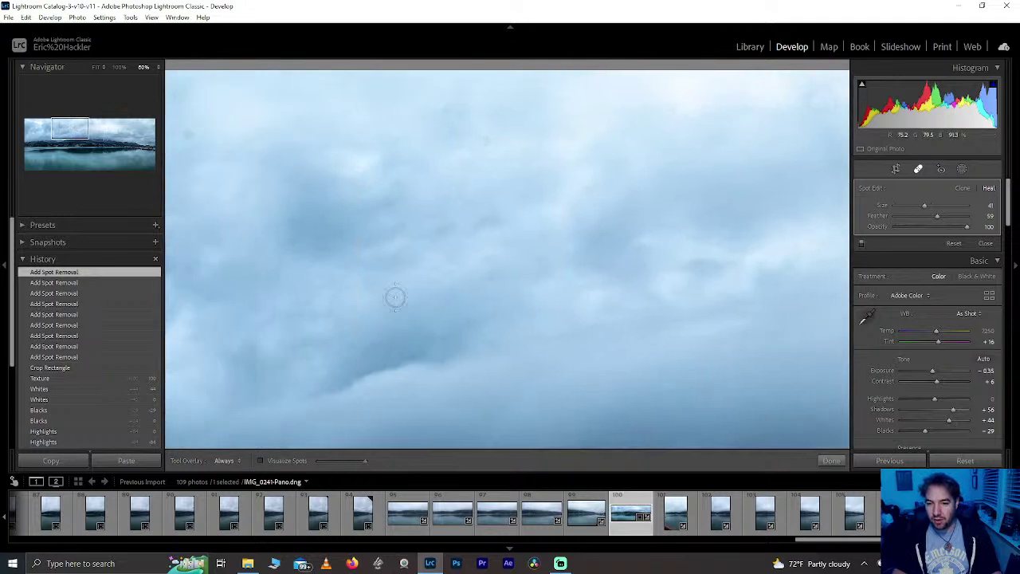
pyautogui.click(490, 144)
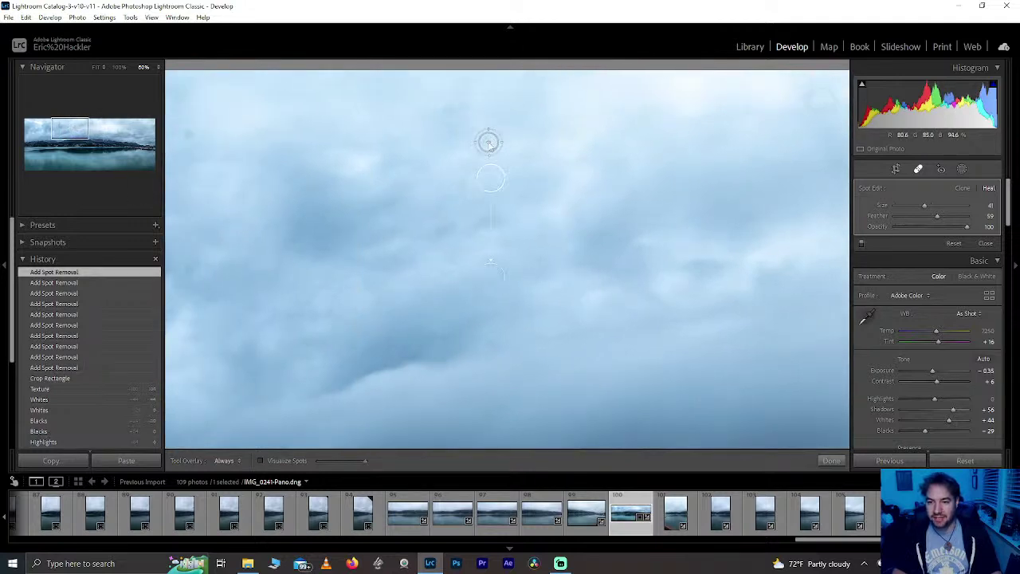
pyautogui.click(448, 110)
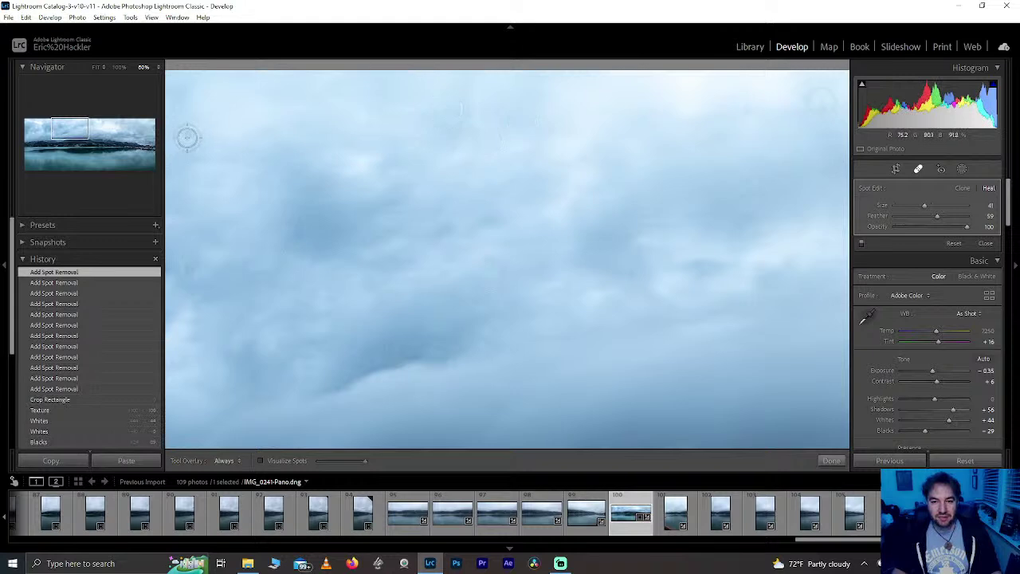
pyautogui.click(188, 135)
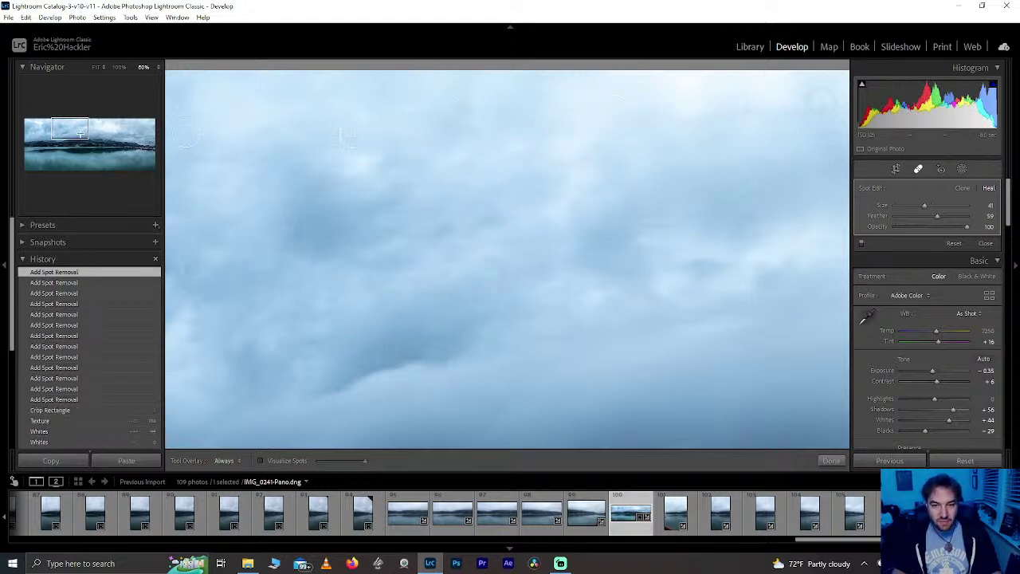
# Step: Heal spots above the mountains, in the right and top-left sky, then return to Fit
pyautogui.press('z')
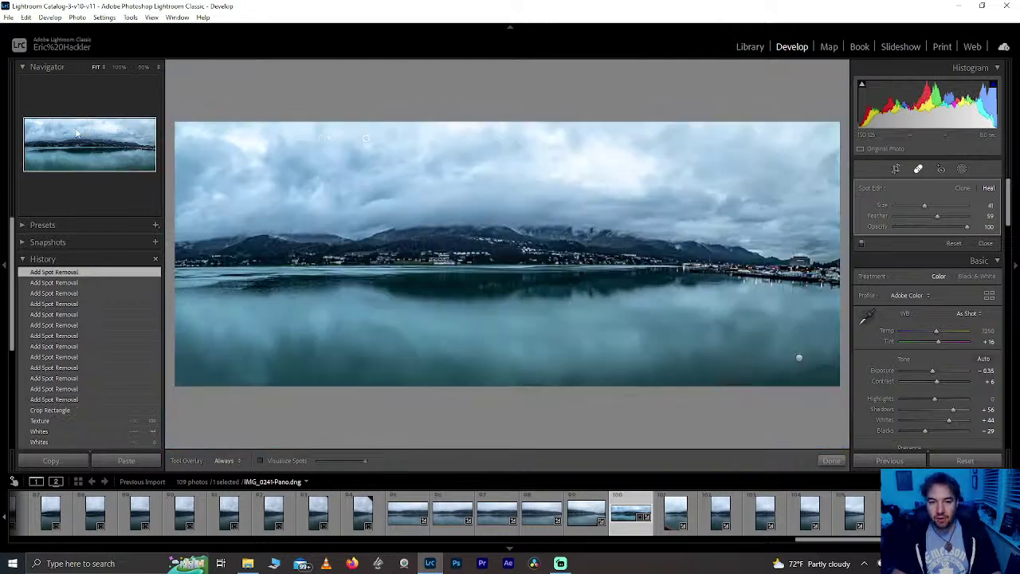
pyautogui.click(97, 128)
pyautogui.moveTo(89, 127); pyautogui.dragTo(97, 135)
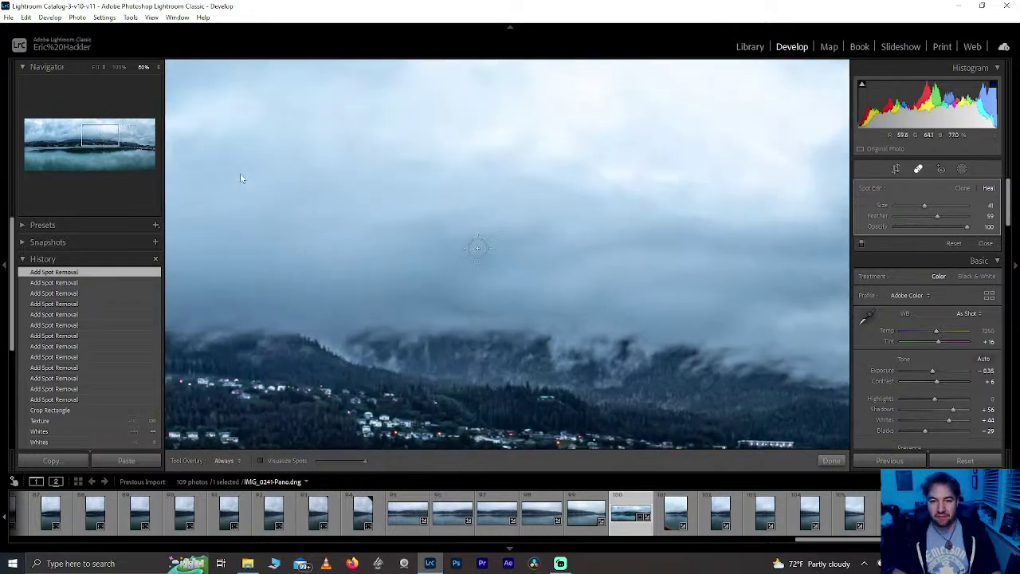
pyautogui.click(477, 248)
pyautogui.moveTo(100, 135)
pyautogui.mouseDown()
pyautogui.moveTo(129, 142)
pyautogui.moveTo(141, 125)
pyautogui.mouseUp()
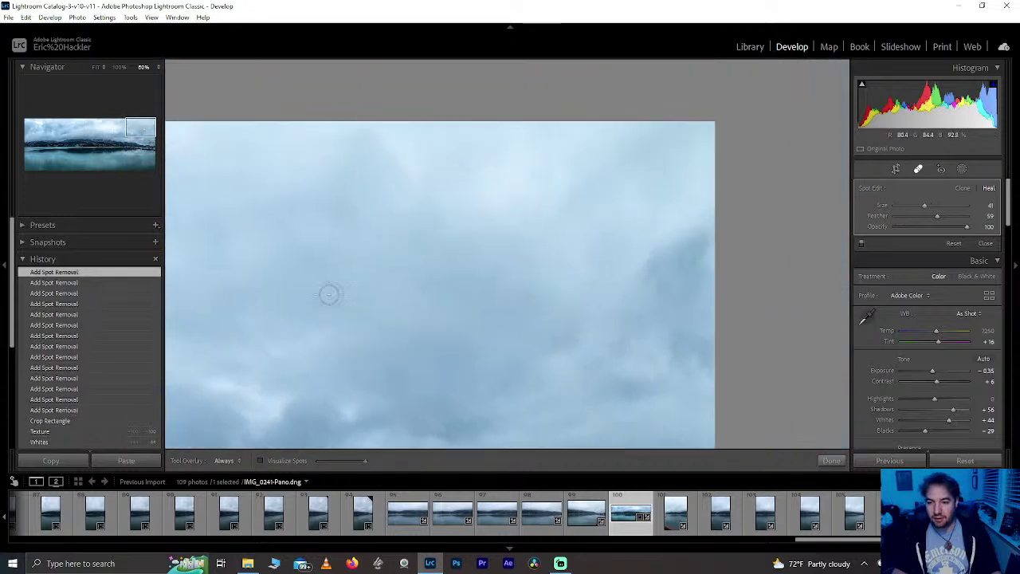
pyautogui.click(524, 297)
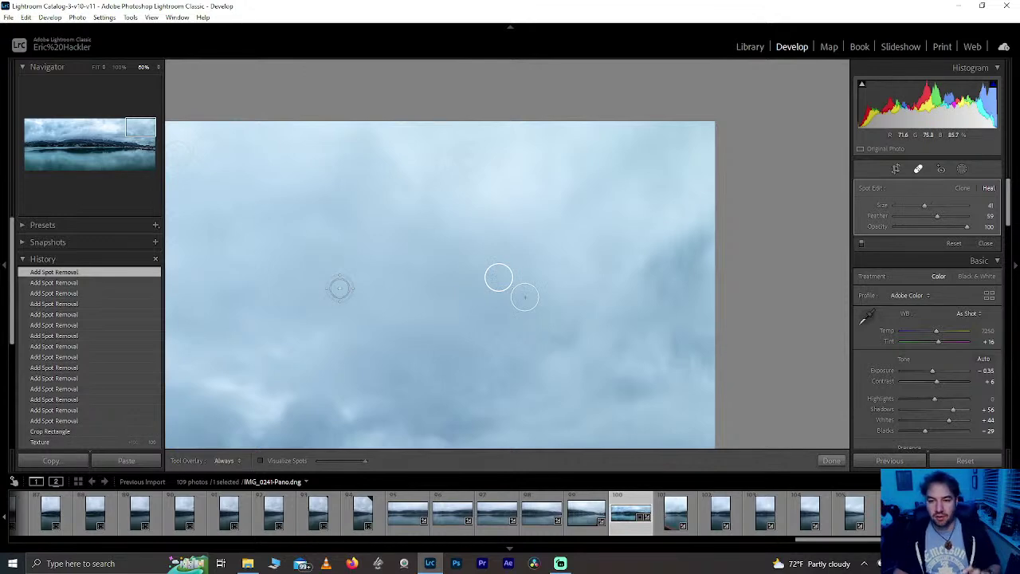
pyautogui.moveTo(140, 129); pyautogui.dragTo(34, 134)
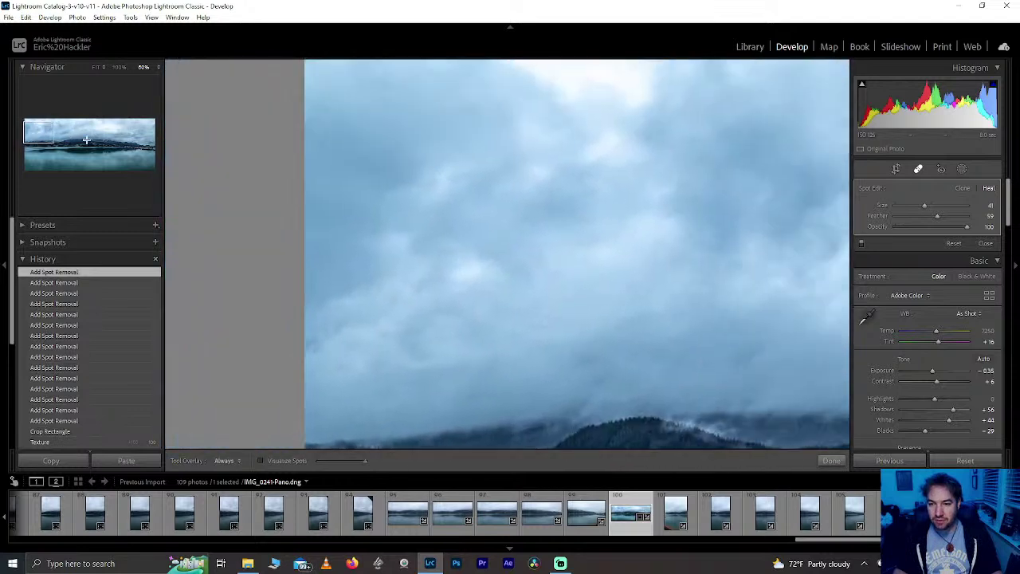
pyautogui.click(384, 84)
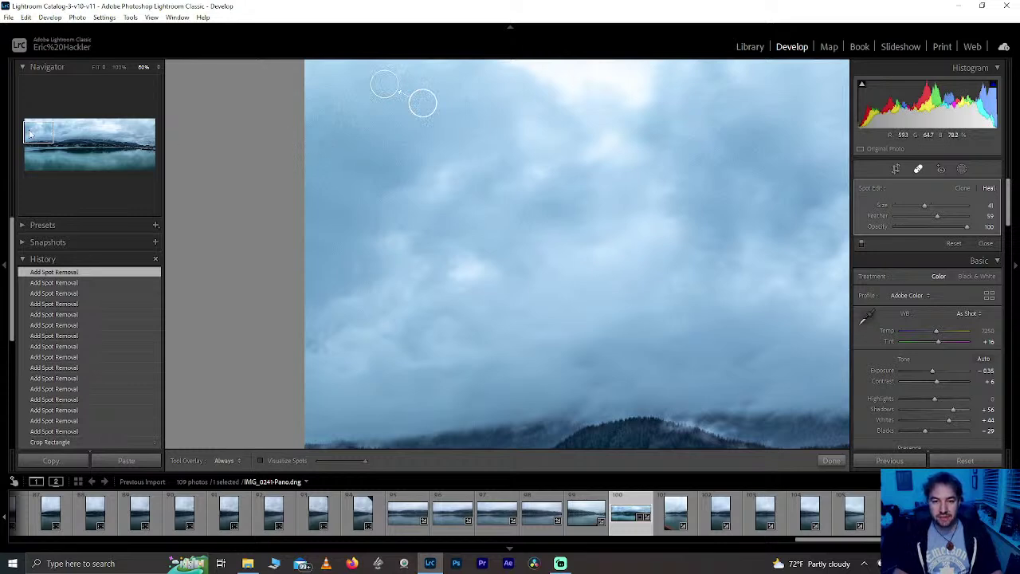
pyautogui.click(317, 139)
pyautogui.click(45, 128)
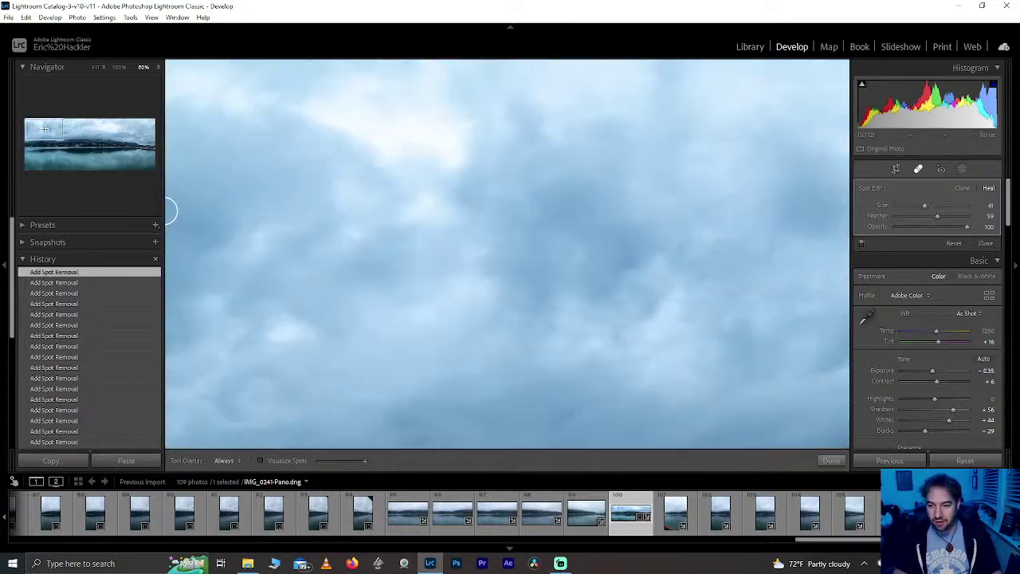
pyautogui.click(678, 250)
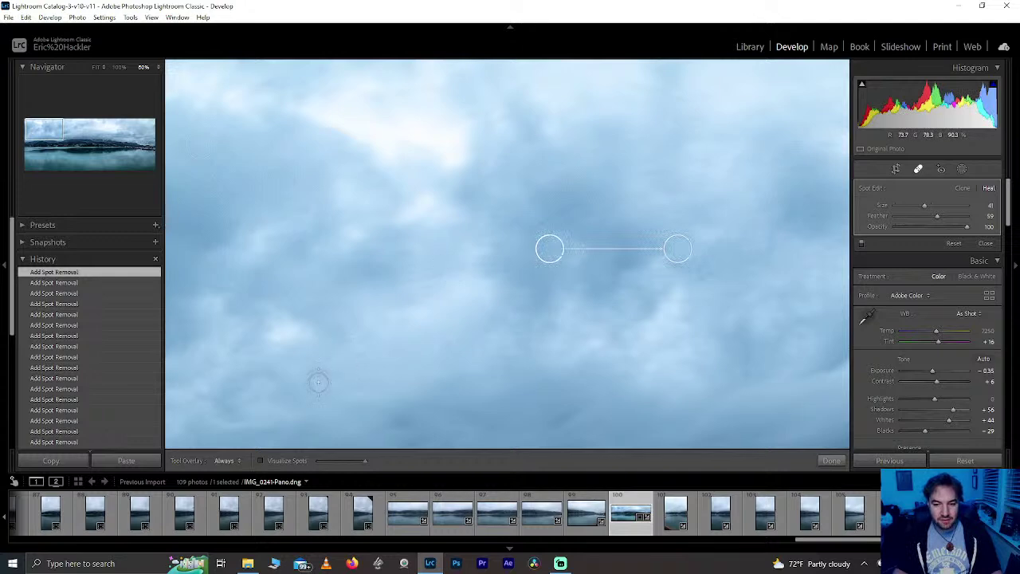
pyautogui.click(49, 128)
pyautogui.press('z')
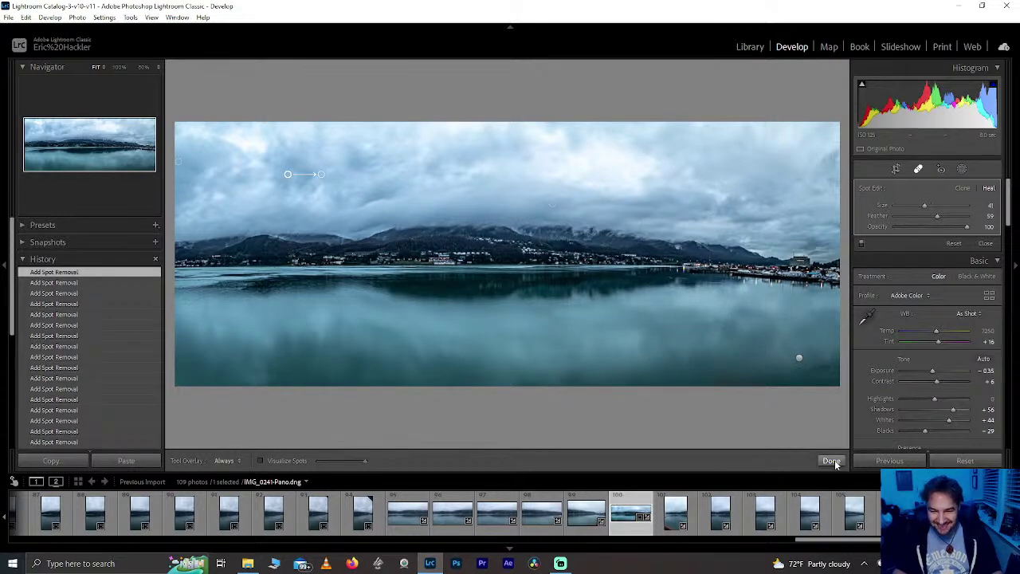
# Step: Add a Select Sky mask with Noise reduction 100 and Clarity 76
pyautogui.click(831, 460)
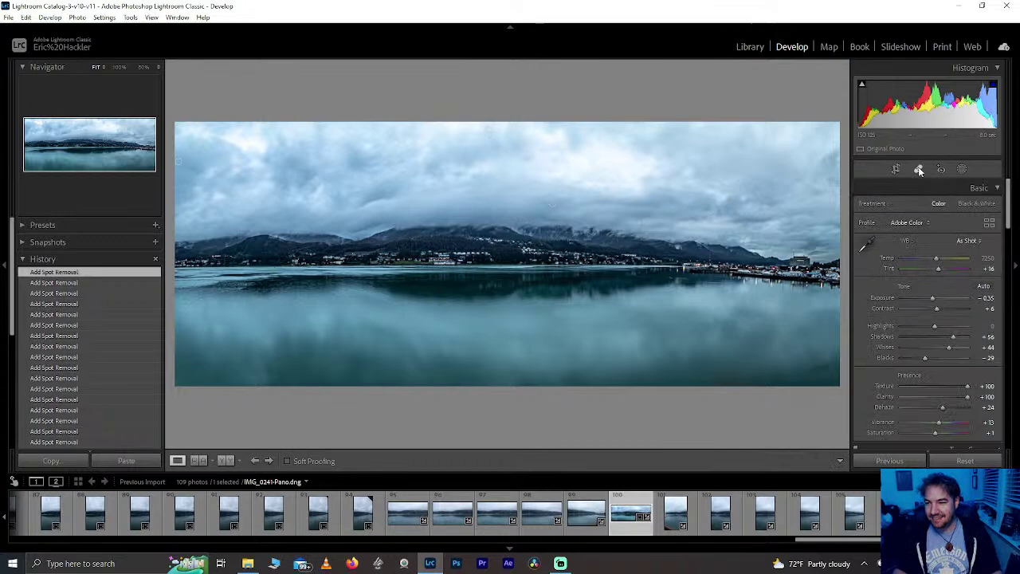
pyautogui.click(963, 170)
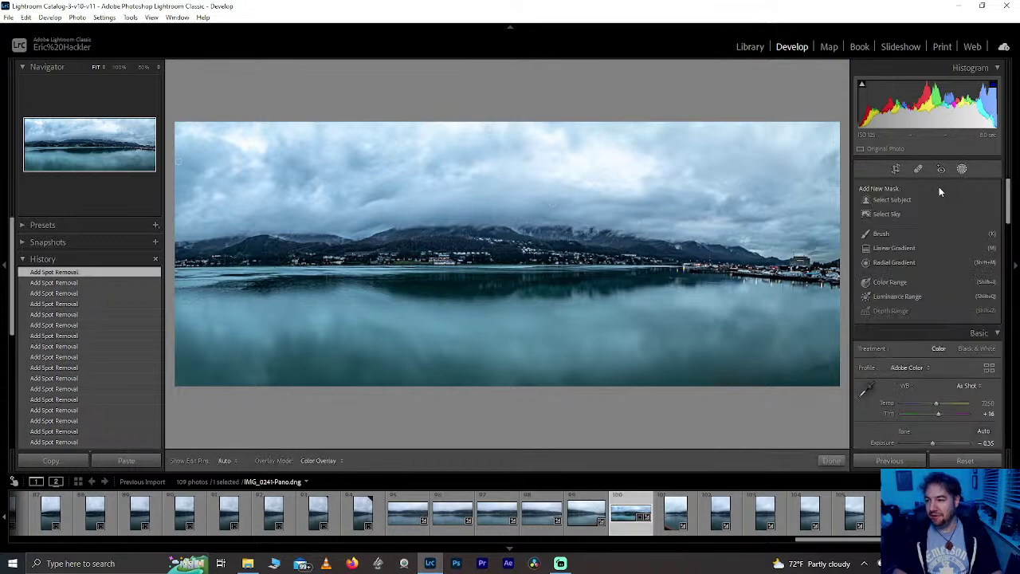
pyautogui.click(915, 212)
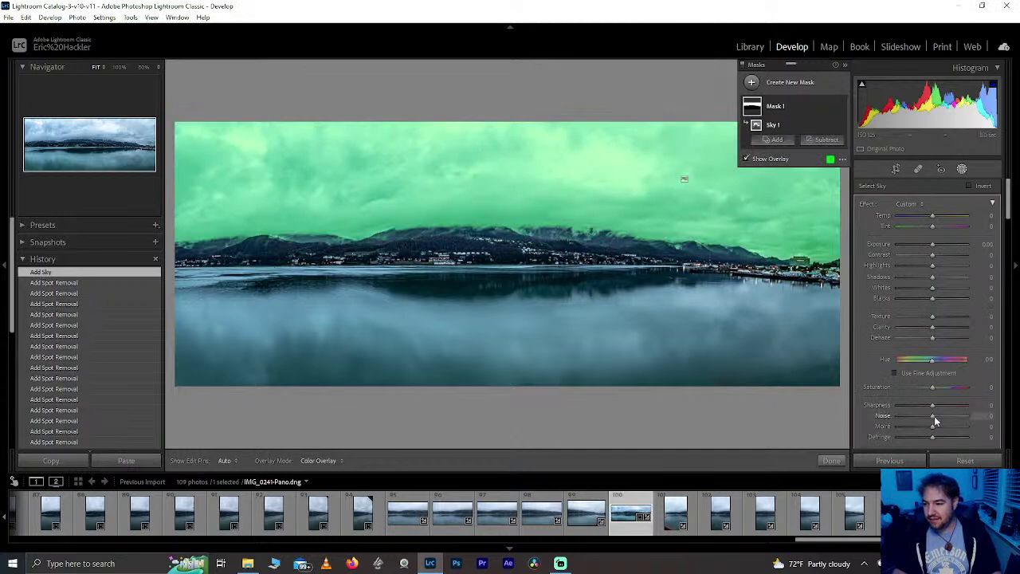
pyautogui.moveTo(931, 415); pyautogui.dragTo(970, 421)
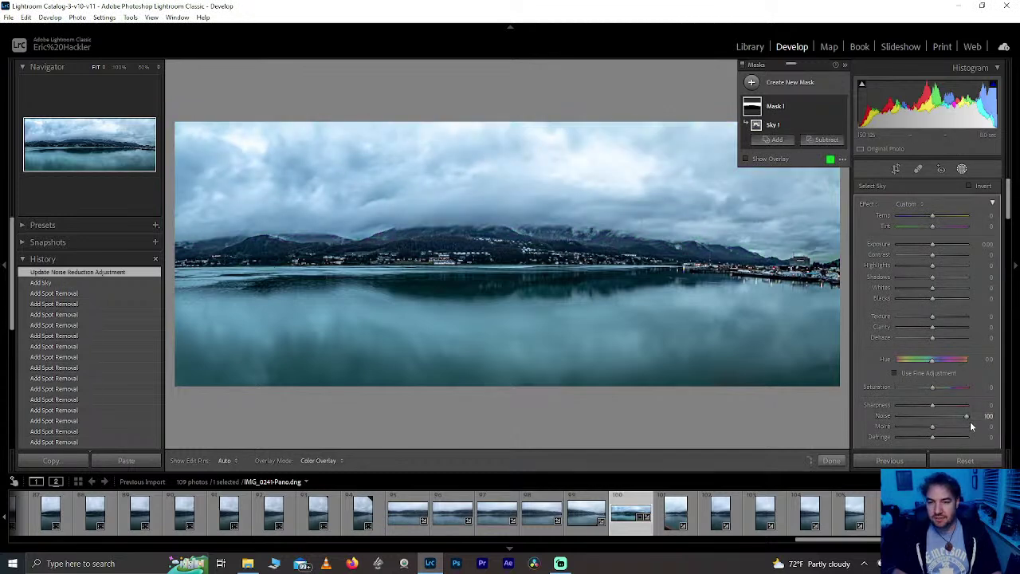
pyautogui.moveTo(932, 329); pyautogui.dragTo(958, 335)
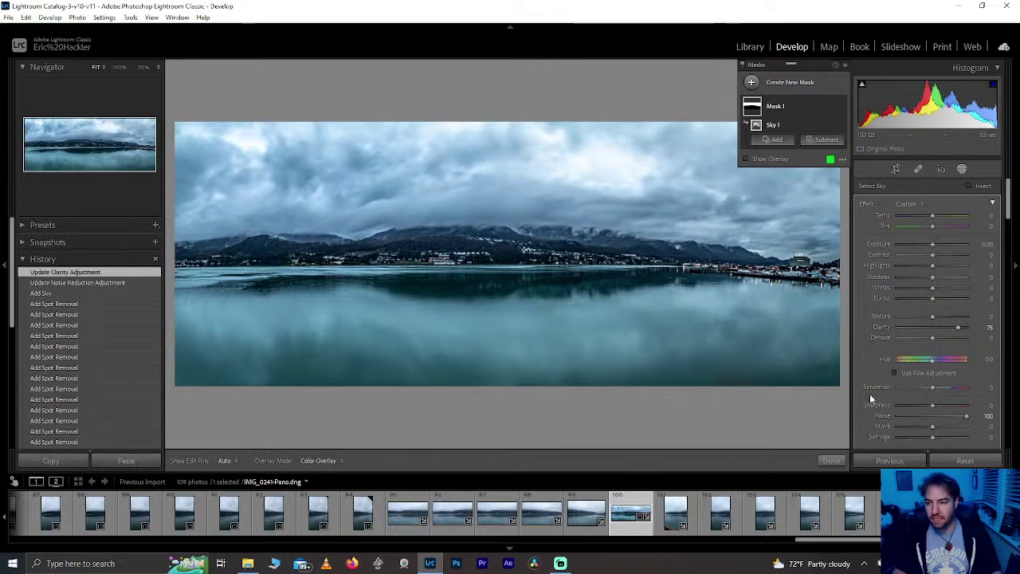
pyautogui.click(833, 460)
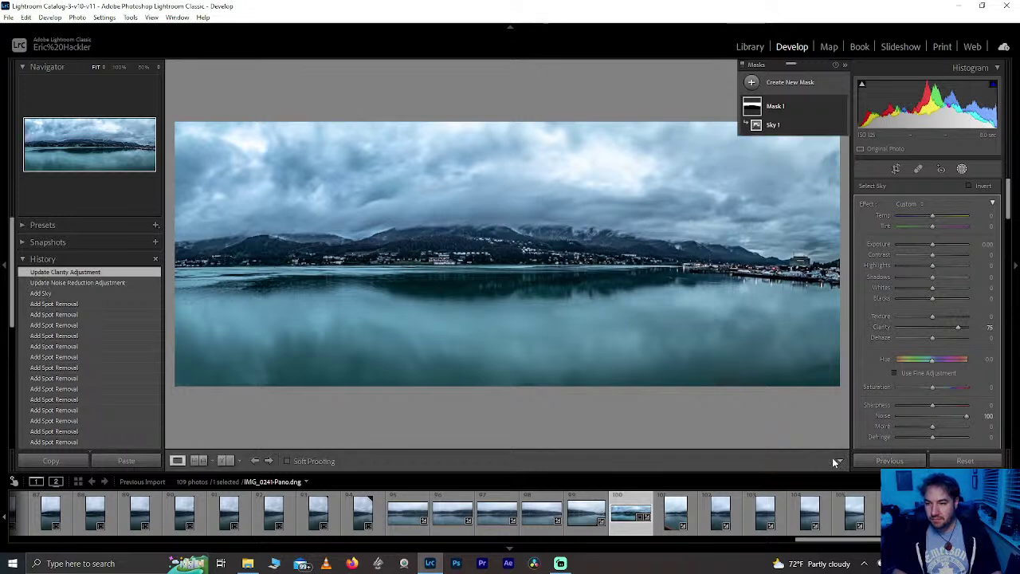
pyautogui.click(961, 169)
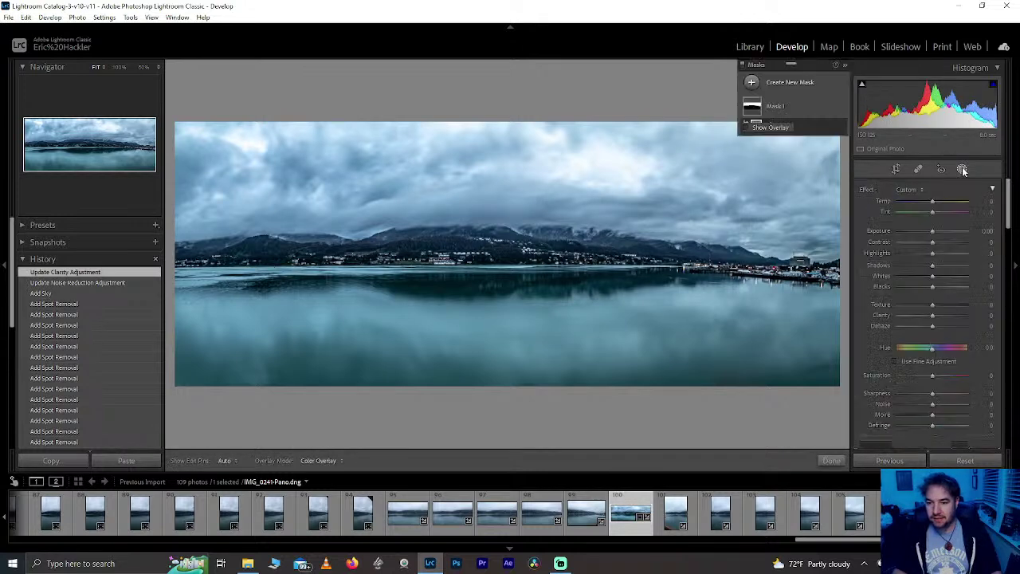
# Step: Draw a linear gradient mask over the lake, levelled horizontally with its pin at the shoreline
pyautogui.click(785, 84)
pyautogui.click(809, 152)
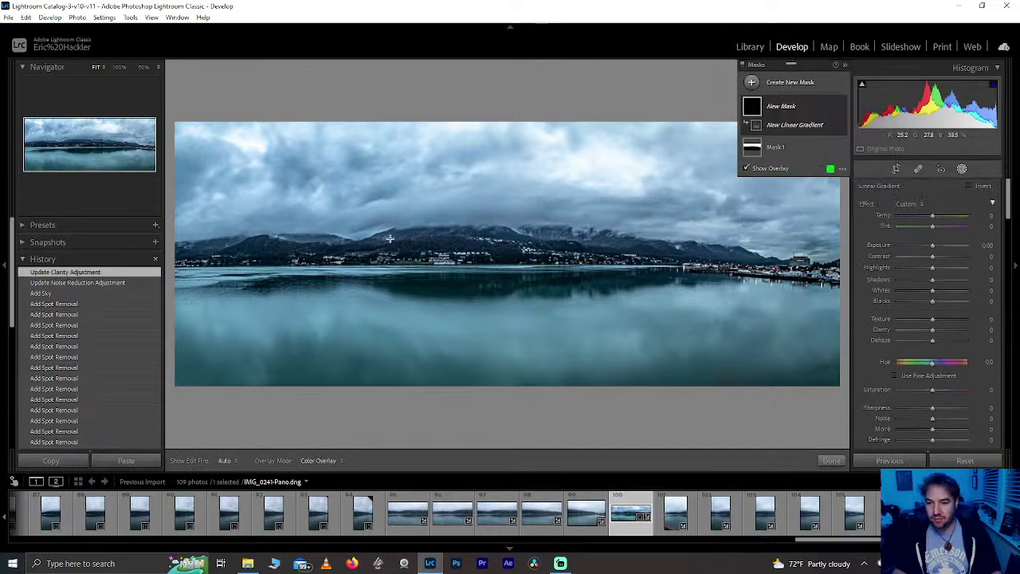
pyautogui.moveTo(350, 262); pyautogui.dragTo(514, 269)
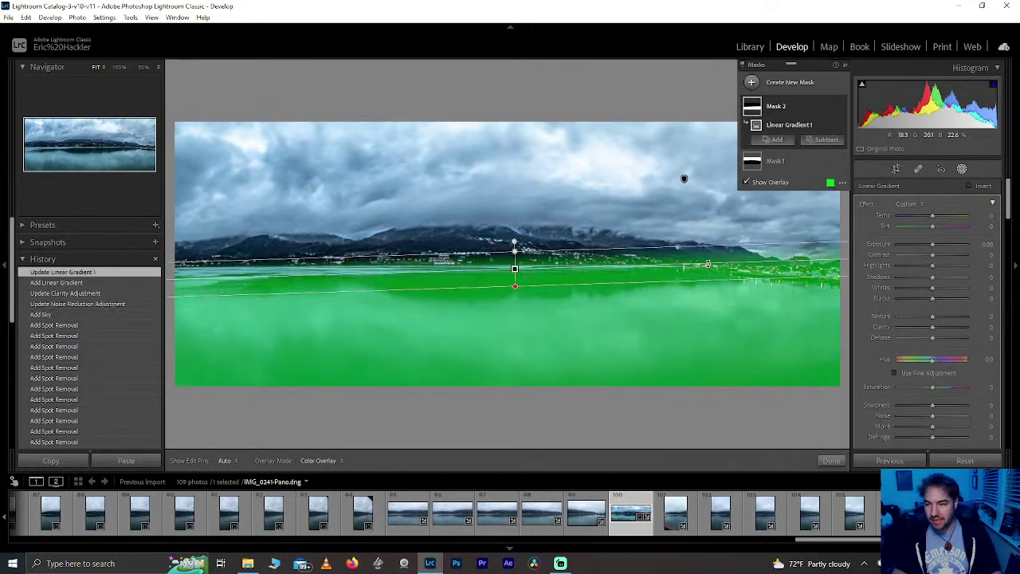
pyautogui.moveTo(708, 264)
pyautogui.mouseDown()
pyautogui.moveTo(694, 281)
pyautogui.moveTo(704, 267)
pyautogui.mouseUp()
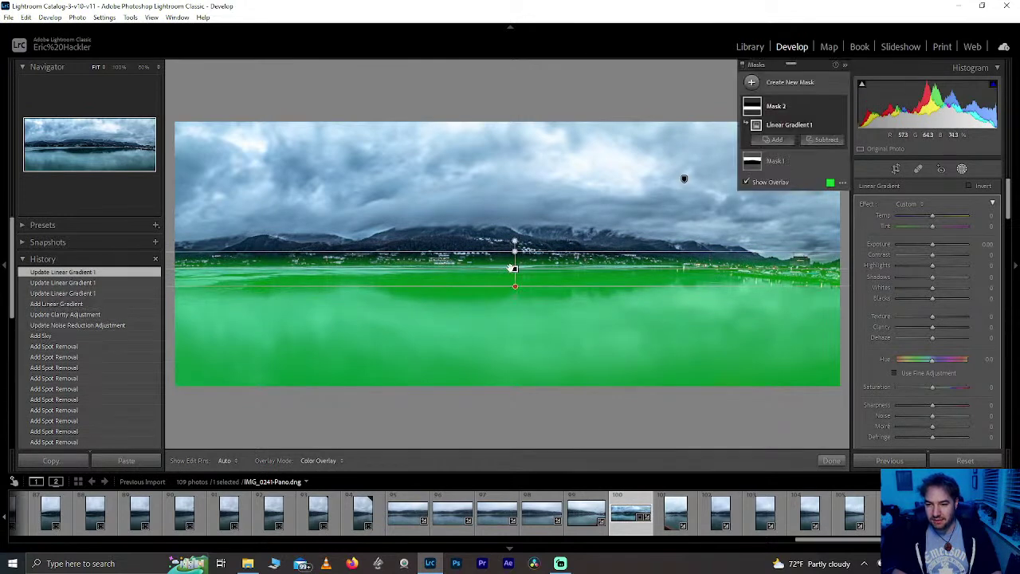
pyautogui.moveTo(512, 268)
pyautogui.mouseDown()
pyautogui.moveTo(512, 303)
pyautogui.moveTo(513, 270)
pyautogui.mouseUp()
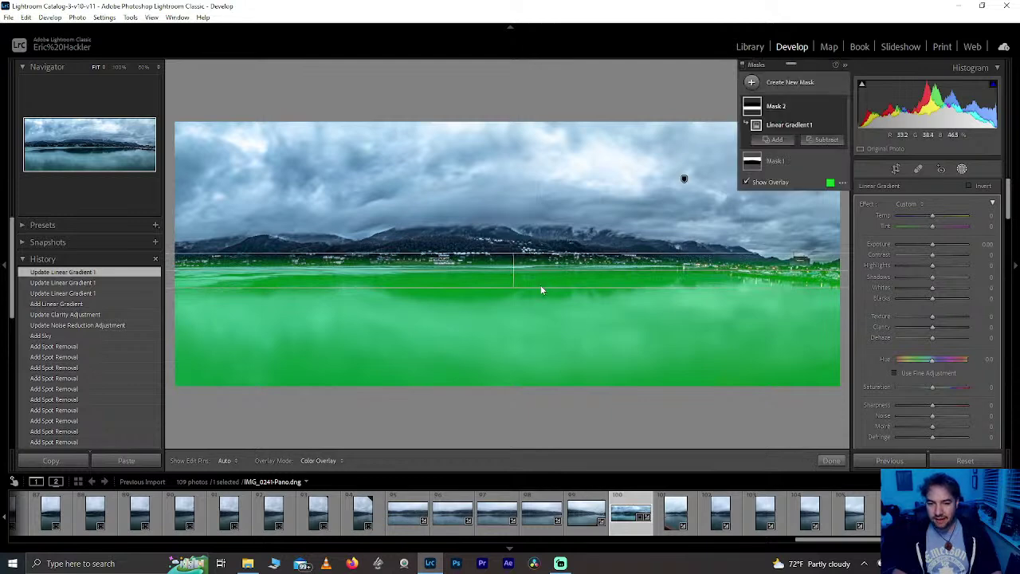
# Step: Subtract a brush (feather 100, size 8) from Mask 2 to erase the right-shore town
pyautogui.click(826, 139)
pyautogui.click(835, 195)
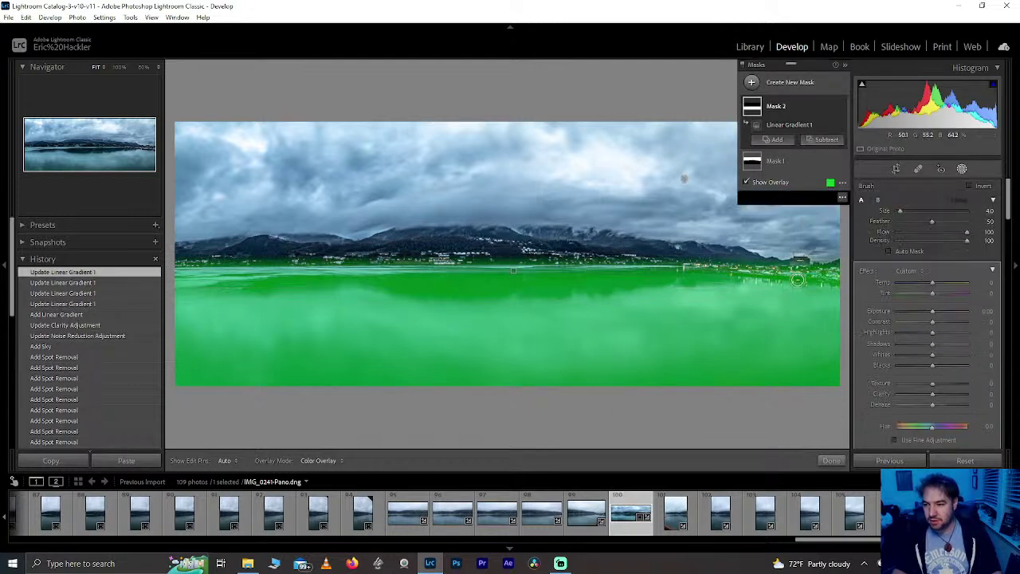
pyautogui.click(968, 222)
pyautogui.press('[')
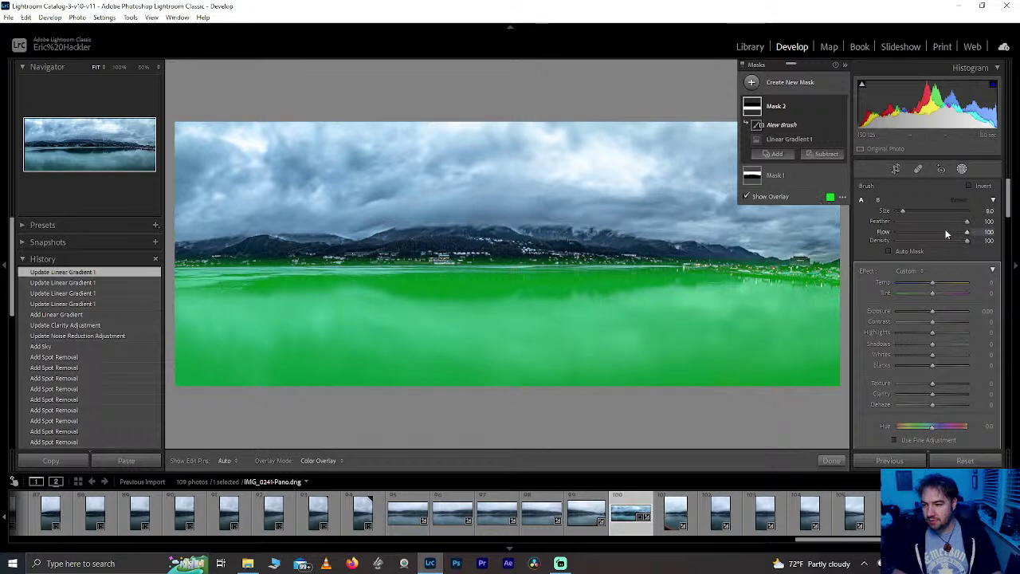
pyautogui.press('h')
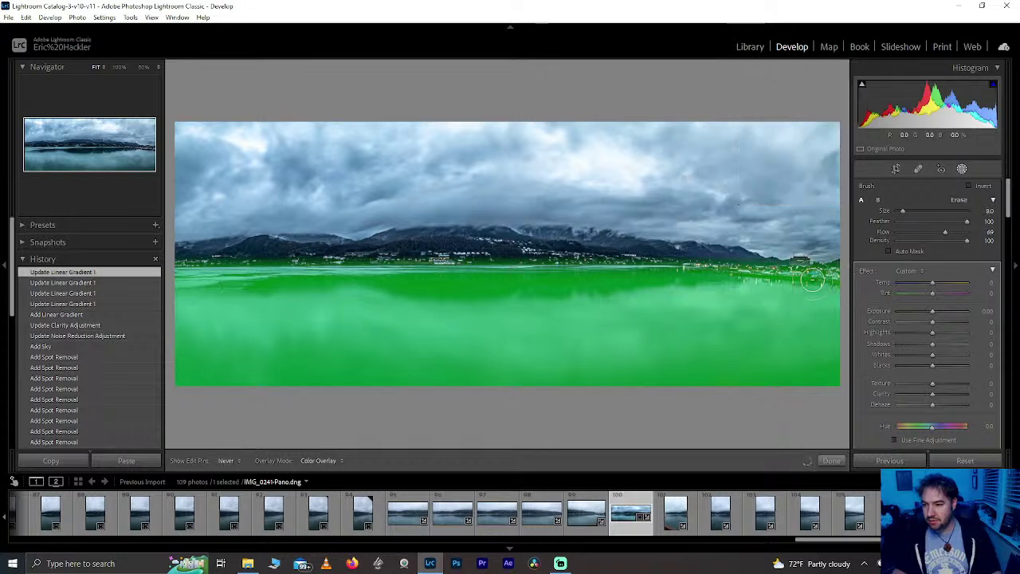
pyautogui.press('alt')
pyautogui.moveTo(759, 275)
pyautogui.mouseDown()
pyautogui.moveTo(815, 274)
pyautogui.moveTo(745, 258)
pyautogui.moveTo(817, 267)
pyautogui.moveTo(557, 239)
pyautogui.moveTo(473, 244)
pyautogui.moveTo(549, 250)
pyautogui.moveTo(168, 251)
pyautogui.moveTo(193, 253)
pyautogui.mouseUp()
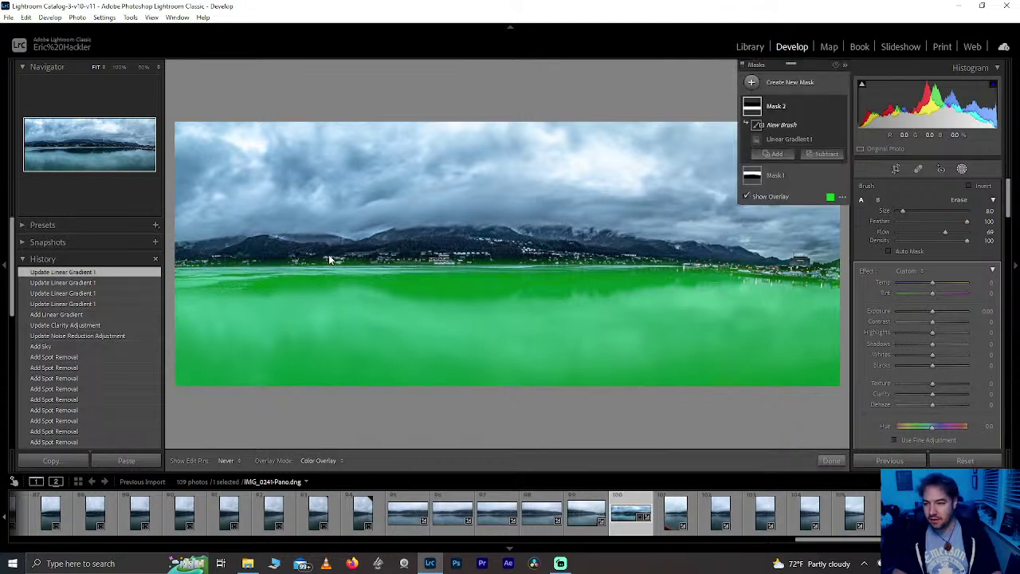
pyautogui.moveTo(755, 258)
pyautogui.mouseDown()
pyautogui.moveTo(837, 278)
pyautogui.moveTo(695, 257)
pyautogui.mouseUp()
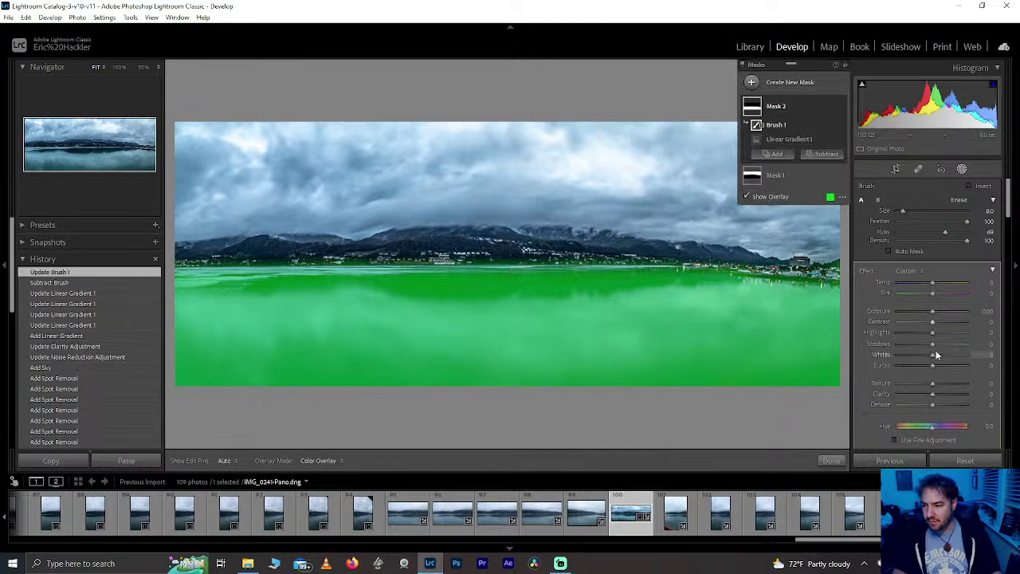
# Step: Give the masked water Highlights 100, Clarity 76 and Saturation 58, with Tint reset
pyautogui.moveTo(939, 333)
pyautogui.mouseDown()
pyautogui.moveTo(1010, 341)
pyautogui.moveTo(853, 319)
pyautogui.moveTo(1010, 333)
pyautogui.mouseUp()
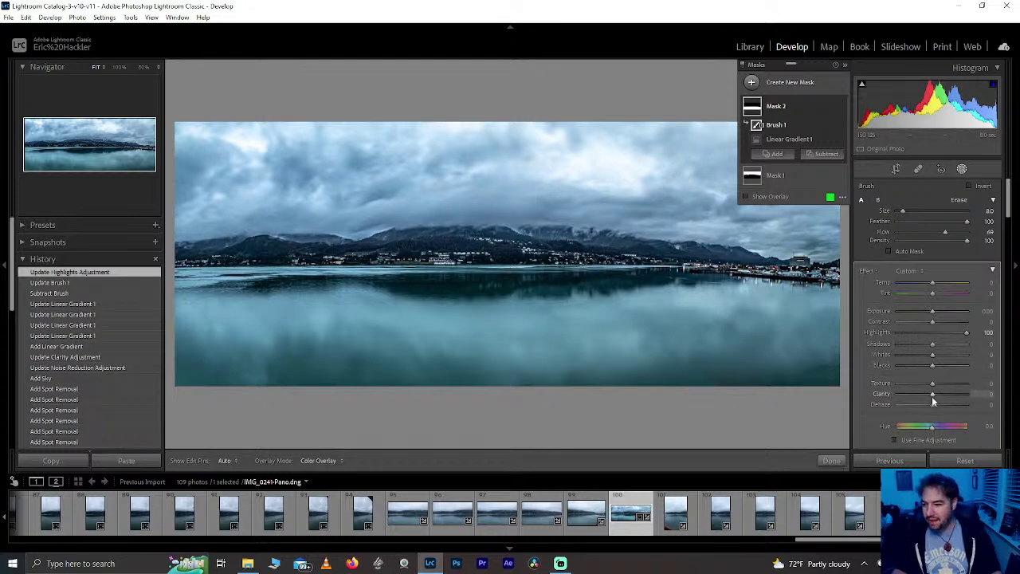
pyautogui.moveTo(933, 401)
pyautogui.mouseDown()
pyautogui.moveTo(981, 406)
pyautogui.moveTo(957, 394)
pyautogui.mouseUp()
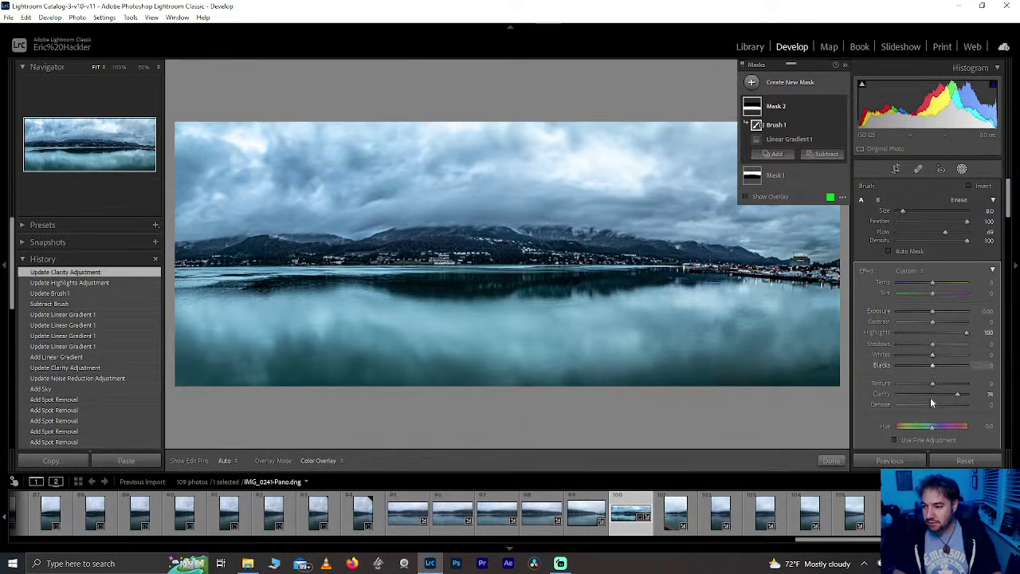
pyautogui.scroll(-2, 908, 406)
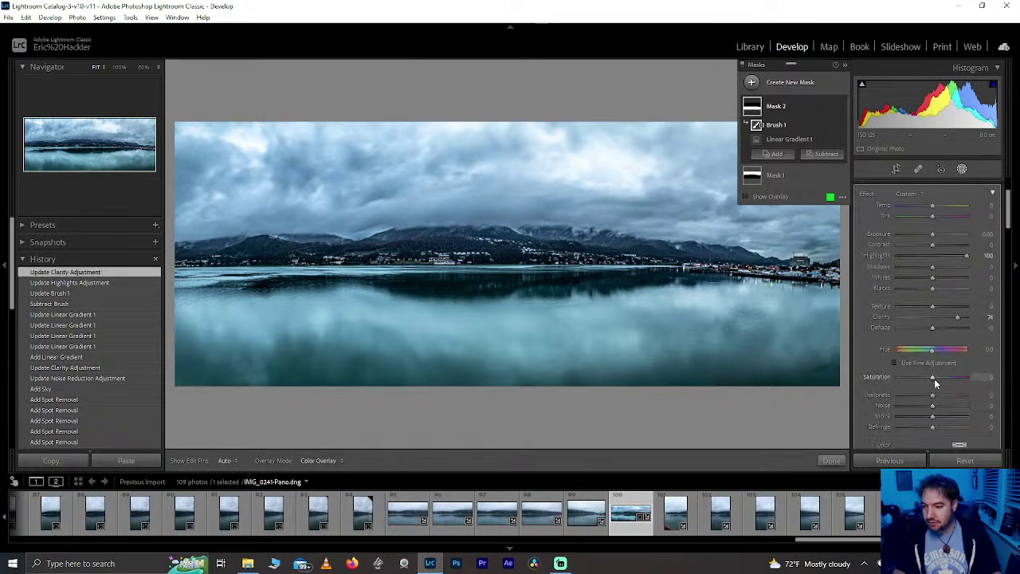
pyautogui.moveTo(937, 384); pyautogui.dragTo(954, 380)
pyautogui.moveTo(931, 215); pyautogui.dragTo(910, 217)
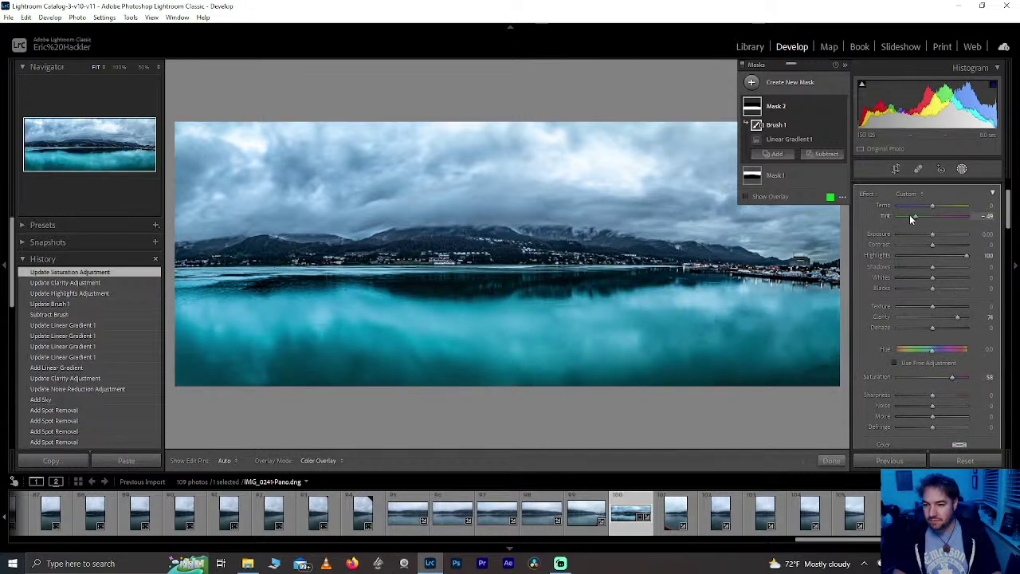
pyautogui.doubleClick(911, 215)
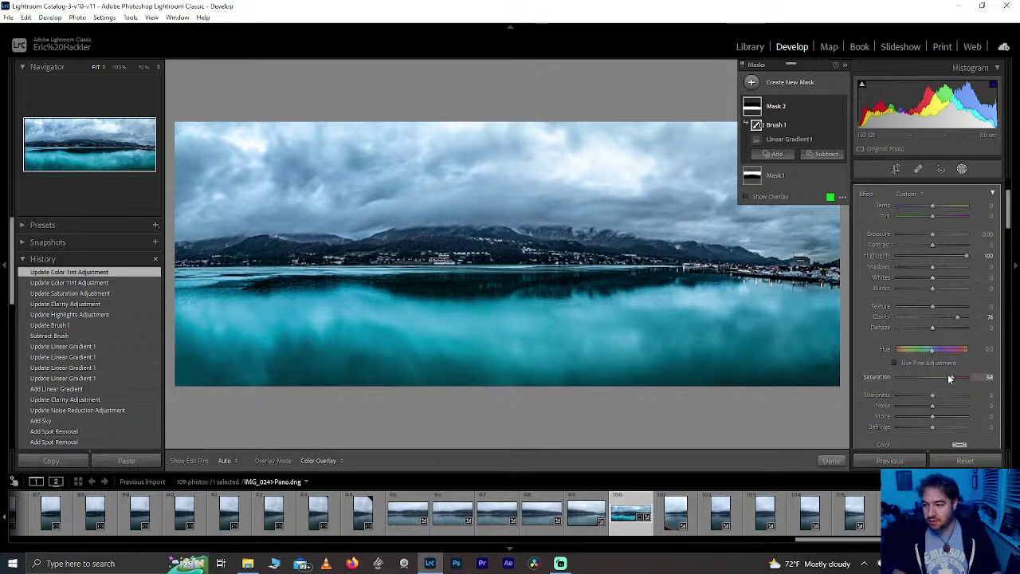
# Step: Try Texture and Dehaze on the water, then reset both to zero
pyautogui.moveTo(933, 307); pyautogui.dragTo(994, 310)
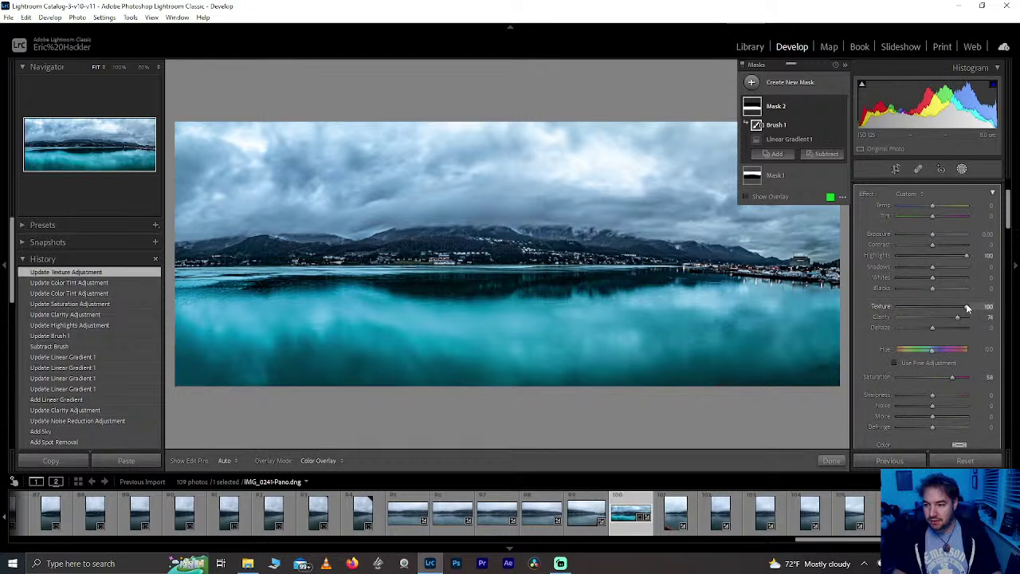
pyautogui.moveTo(967, 306); pyautogui.dragTo(877, 302)
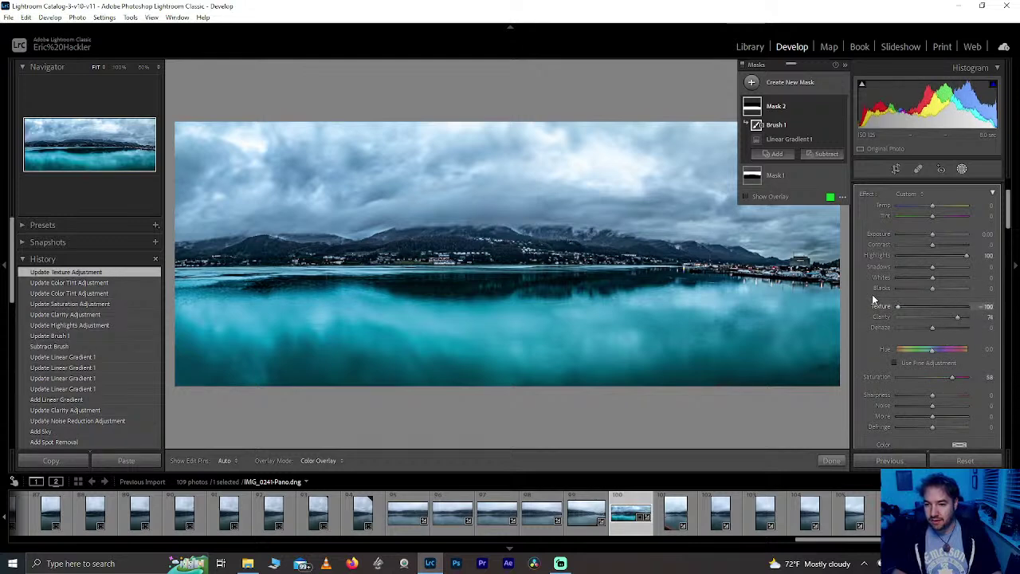
pyautogui.doubleClick(899, 307)
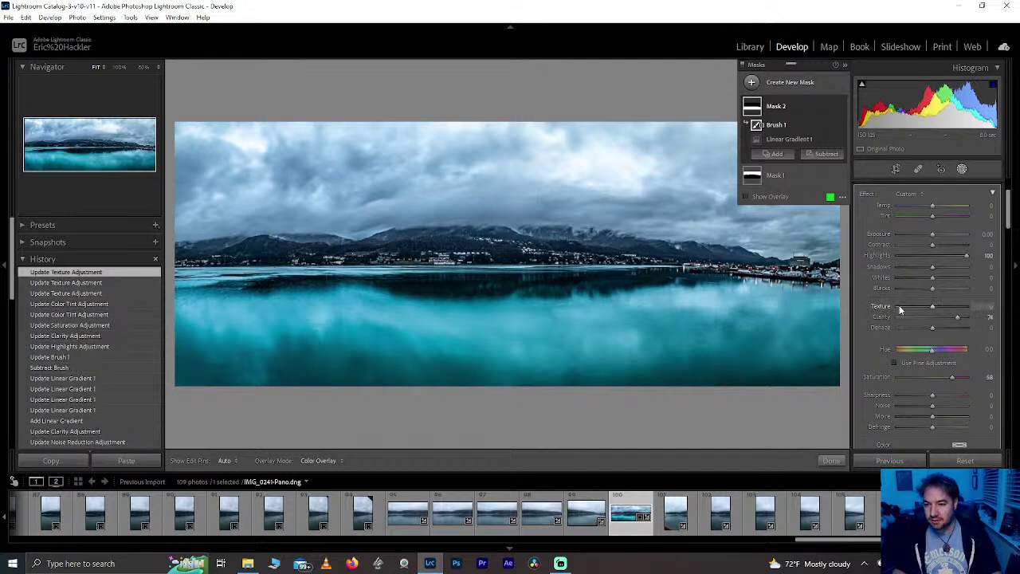
pyautogui.moveTo(947, 328); pyautogui.dragTo(922, 326)
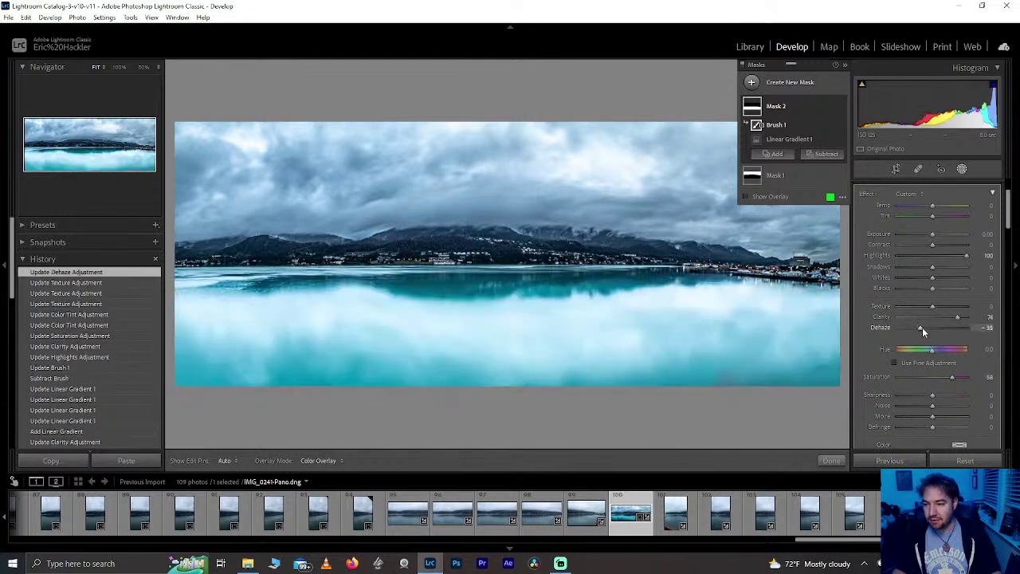
pyautogui.doubleClick(922, 327)
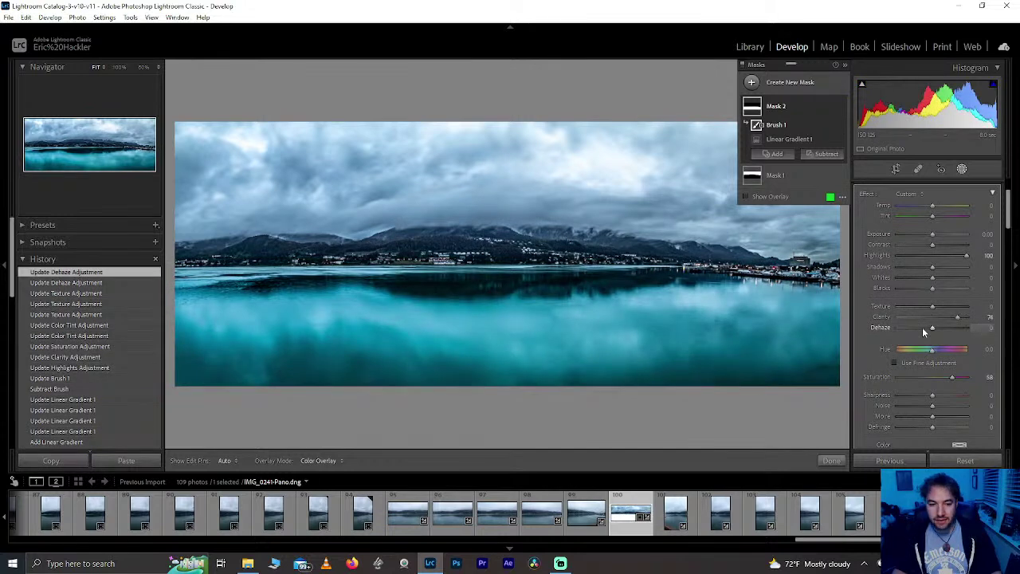
pyautogui.click(832, 462)
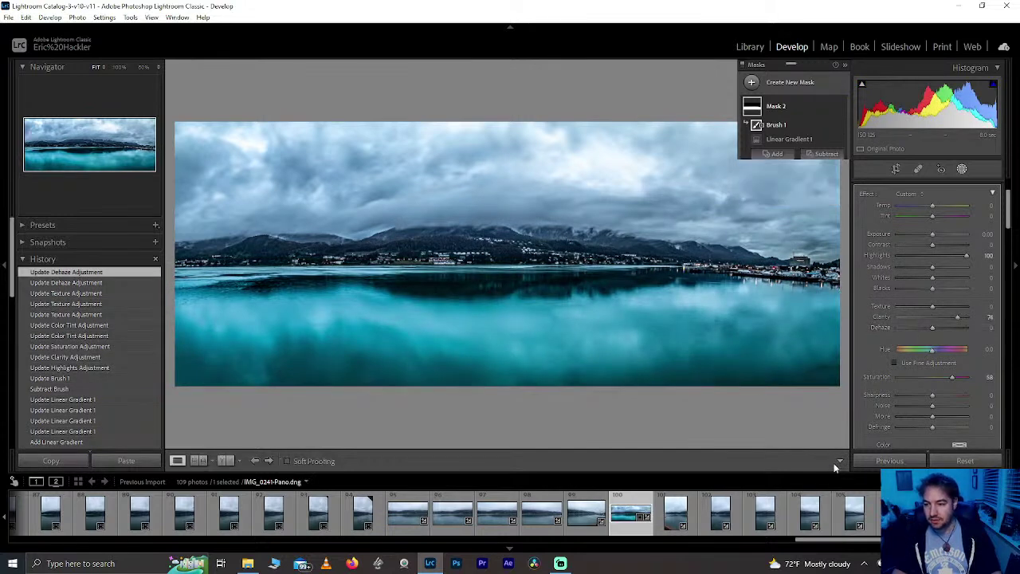
pyautogui.scroll(-10, 1010, 220)
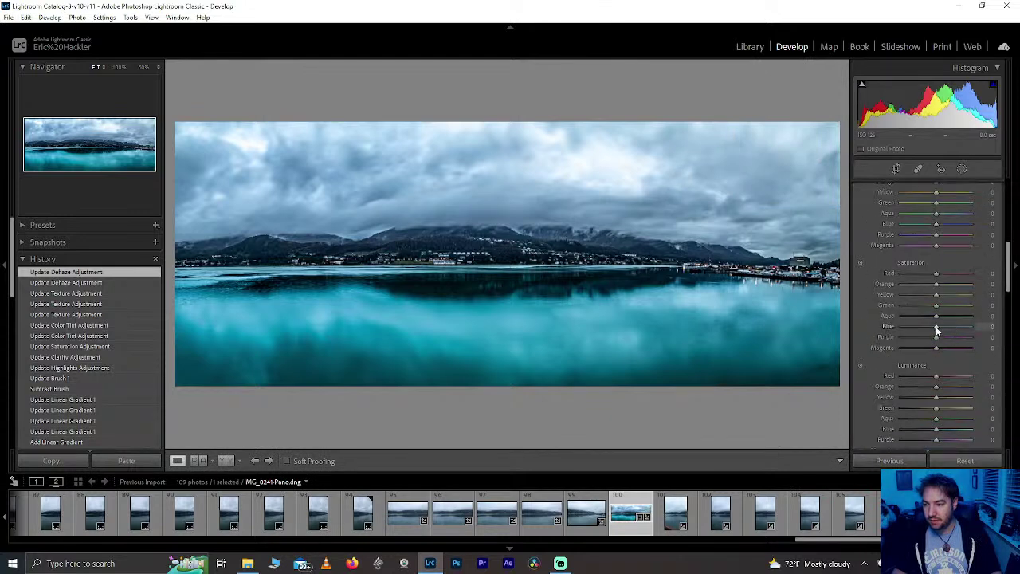
pyautogui.moveTo(937, 331); pyautogui.dragTo(901, 317)
pyautogui.doubleClick(900, 317)
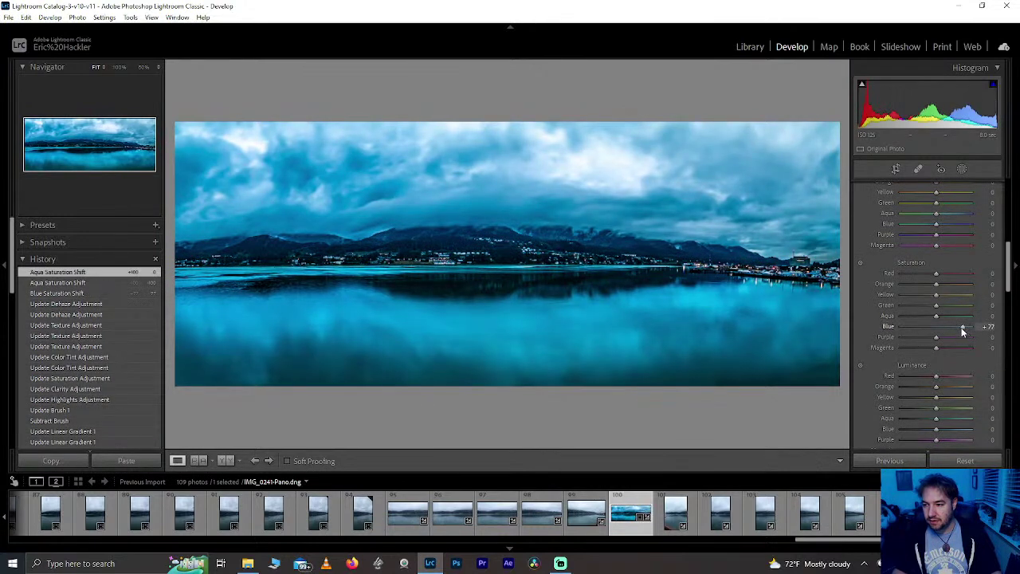
pyautogui.doubleClick(961, 329)
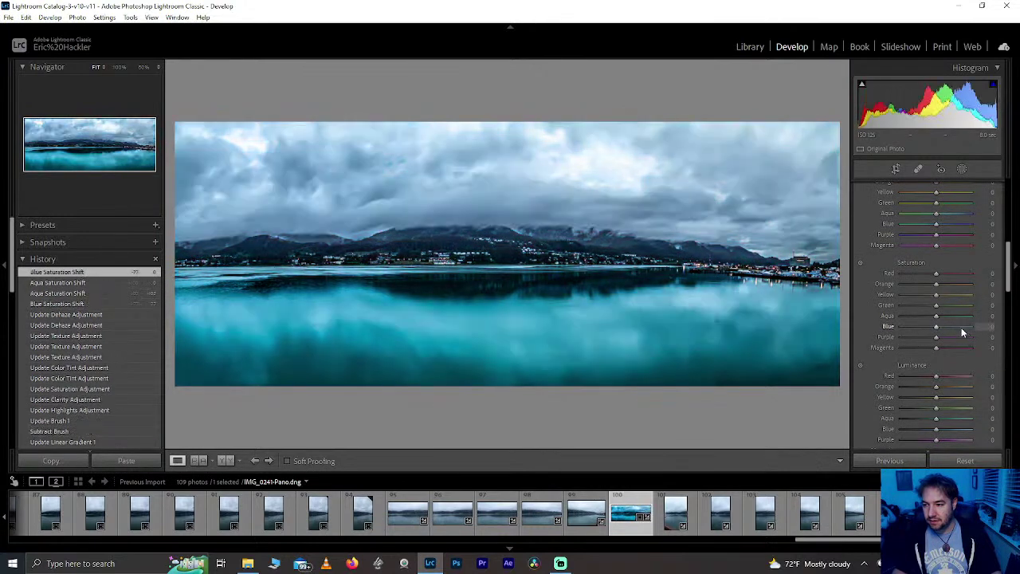
pyautogui.click(962, 170)
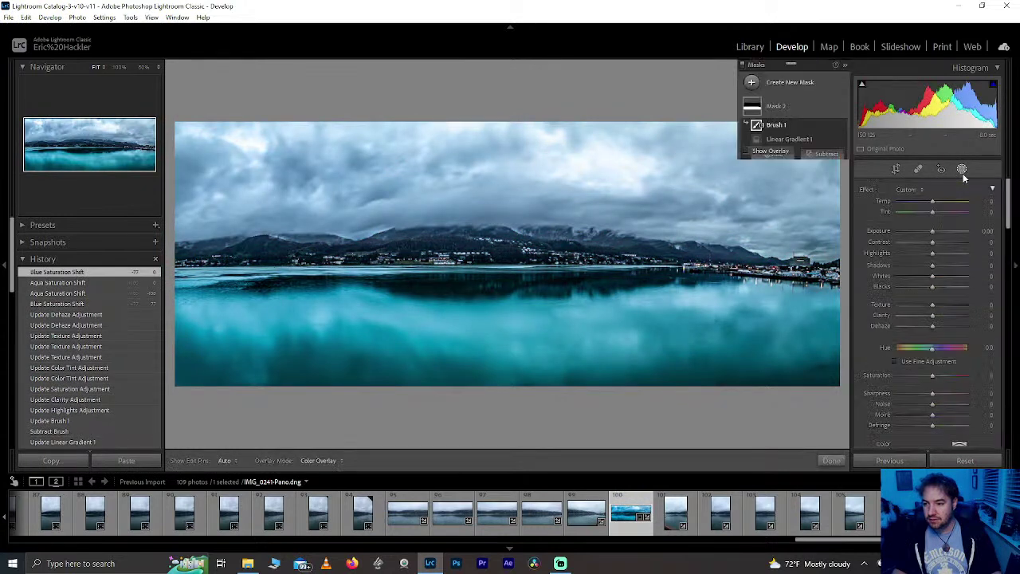
pyautogui.click(785, 106)
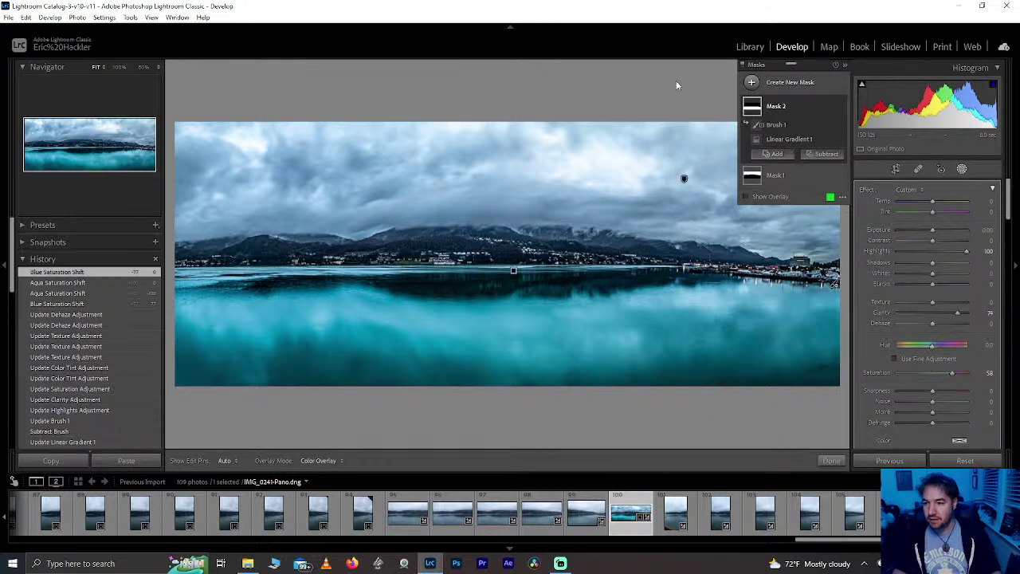
pyautogui.click(831, 460)
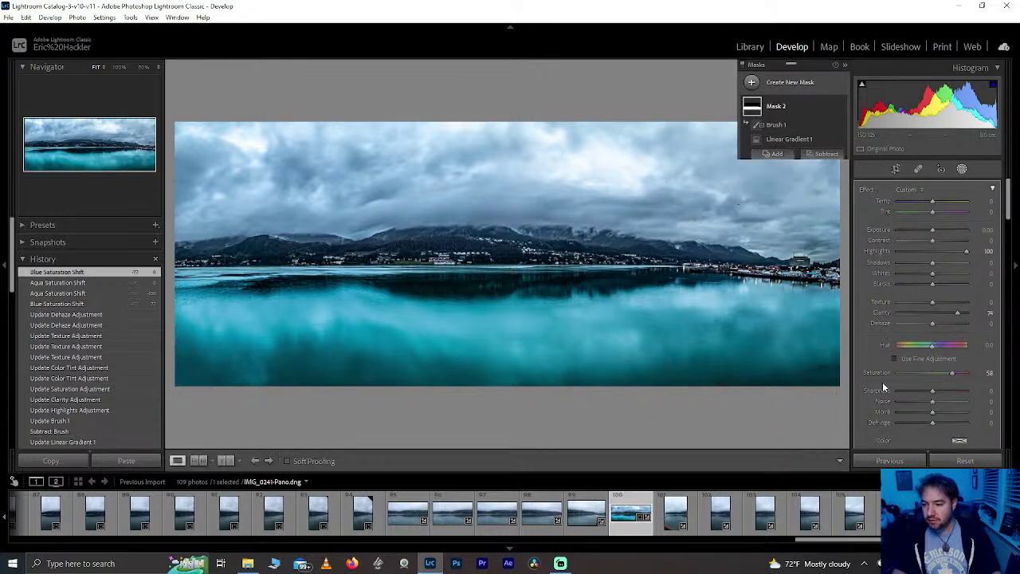
pyautogui.scroll(-5, 992, 267)
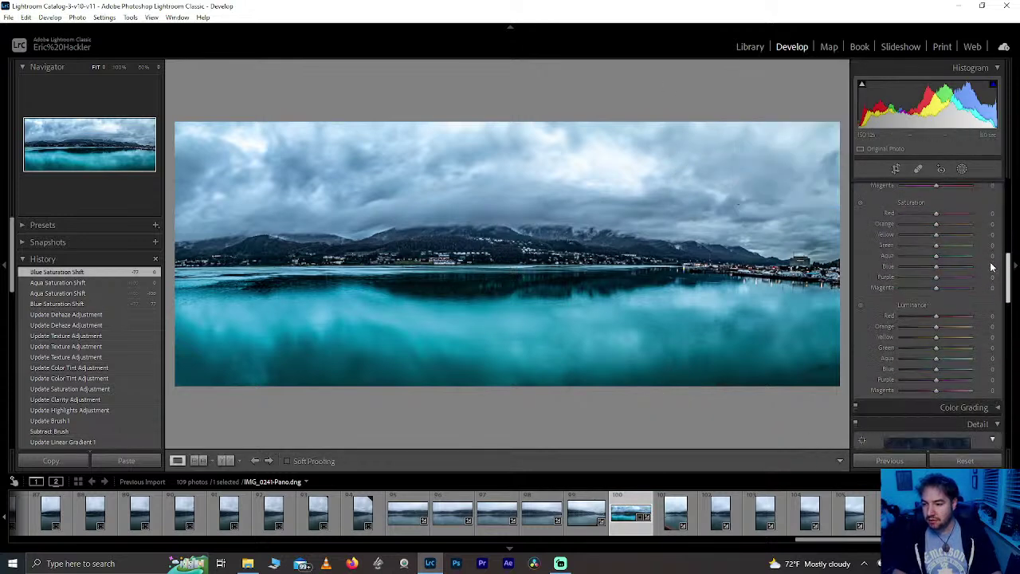
# Step: Push orange and yellow saturation and red and magenta luminance to +100, keeping green luminance 0
pyautogui.scroll(1, 992, 267)
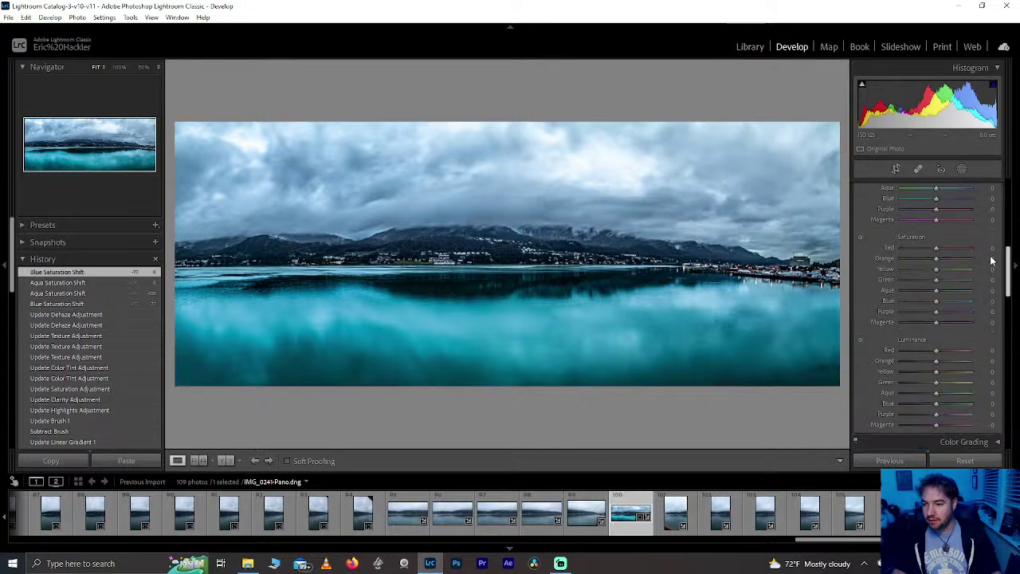
pyautogui.moveTo(935, 382)
pyautogui.mouseDown()
pyautogui.moveTo(992, 384)
pyautogui.moveTo(935, 374)
pyautogui.moveTo(938, 386)
pyautogui.mouseUp()
pyautogui.doubleClick(937, 386)
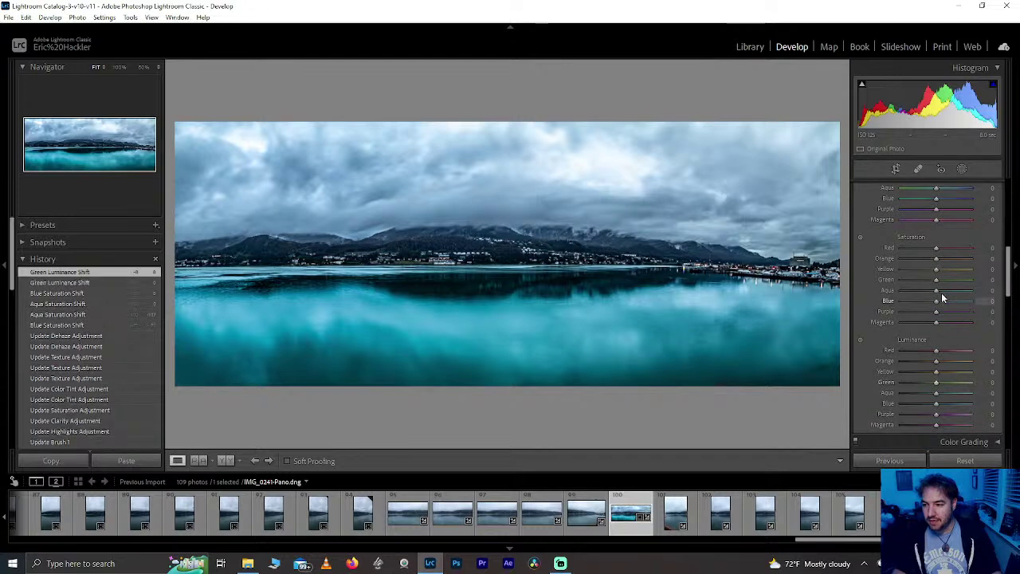
pyautogui.moveTo(1010, 270); pyautogui.dragTo(1008, 270)
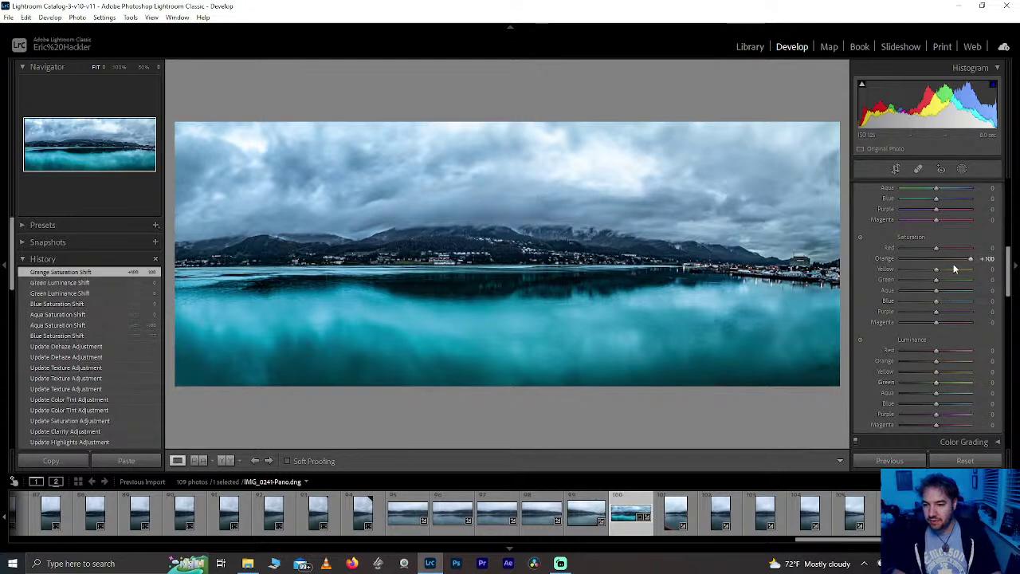
pyautogui.moveTo(941, 273); pyautogui.dragTo(1008, 275)
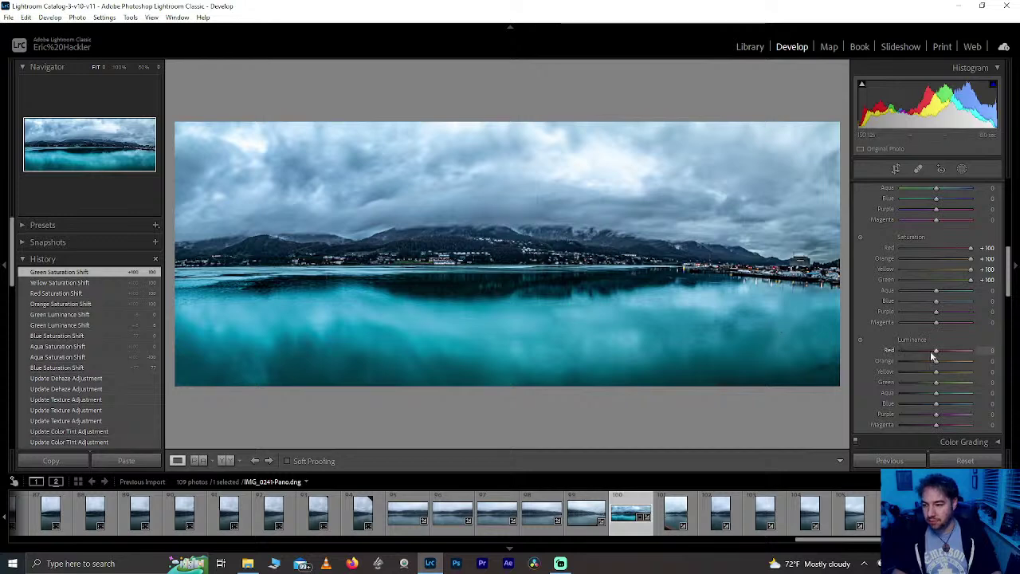
pyautogui.moveTo(934, 356); pyautogui.dragTo(971, 372)
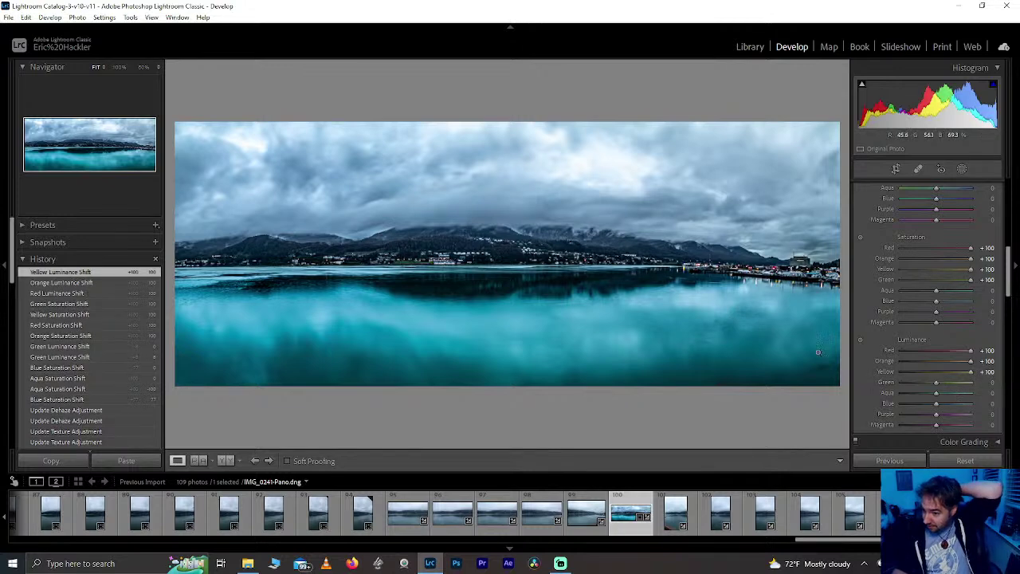
pyautogui.moveTo(937, 382); pyautogui.dragTo(1013, 391)
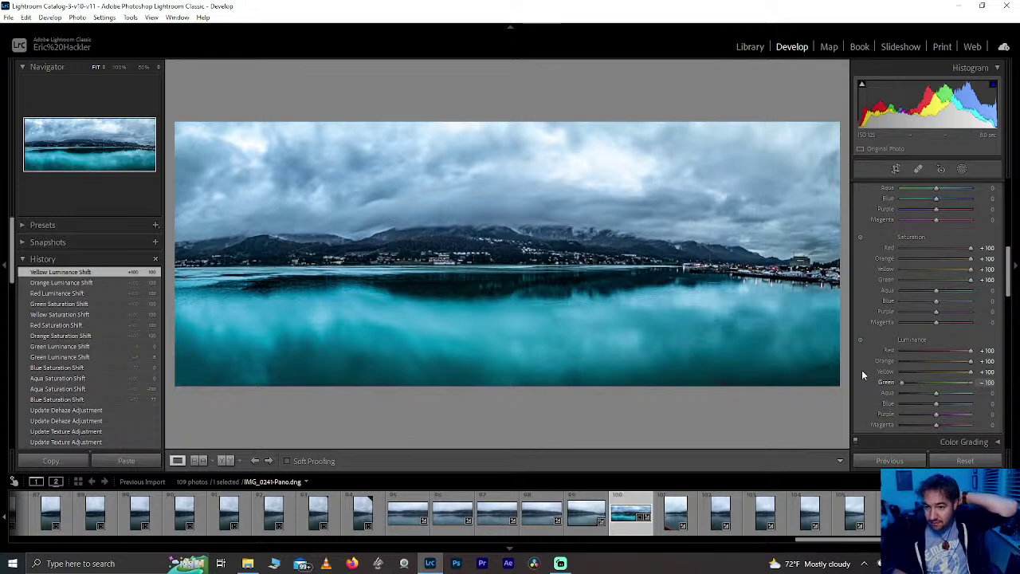
pyautogui.doubleClick(886, 381)
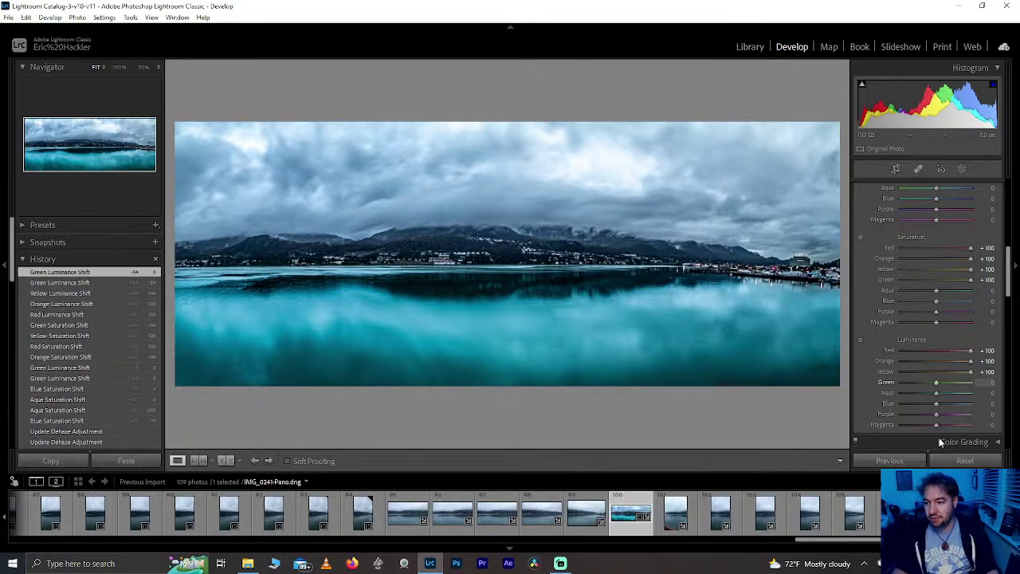
pyautogui.moveTo(936, 424); pyautogui.dragTo(1016, 431)
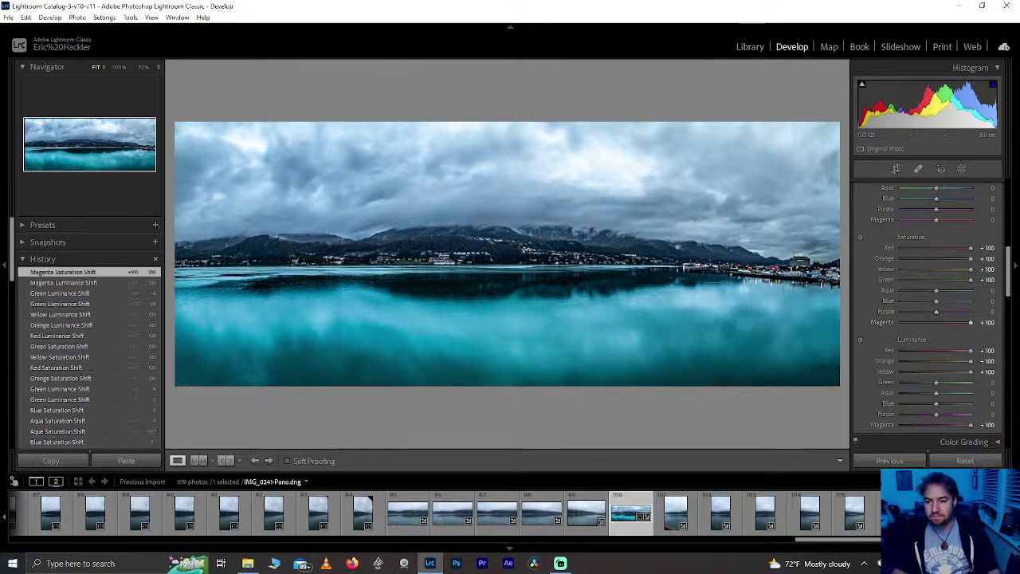
# Step: Inspect the harbor shoreline and lights up close, then lift Shadows to +82
pyautogui.click(708, 260)
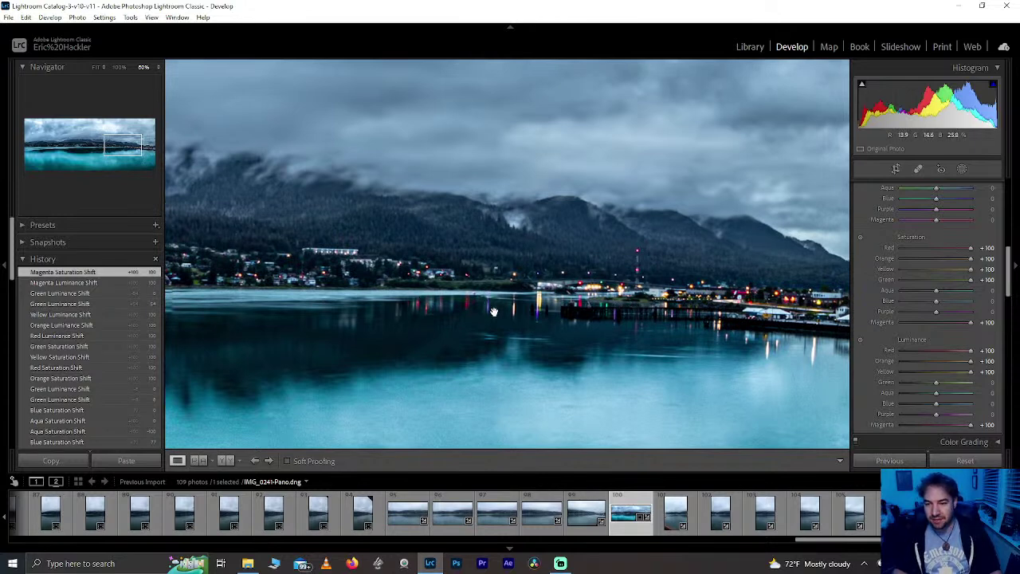
pyautogui.click(630, 299)
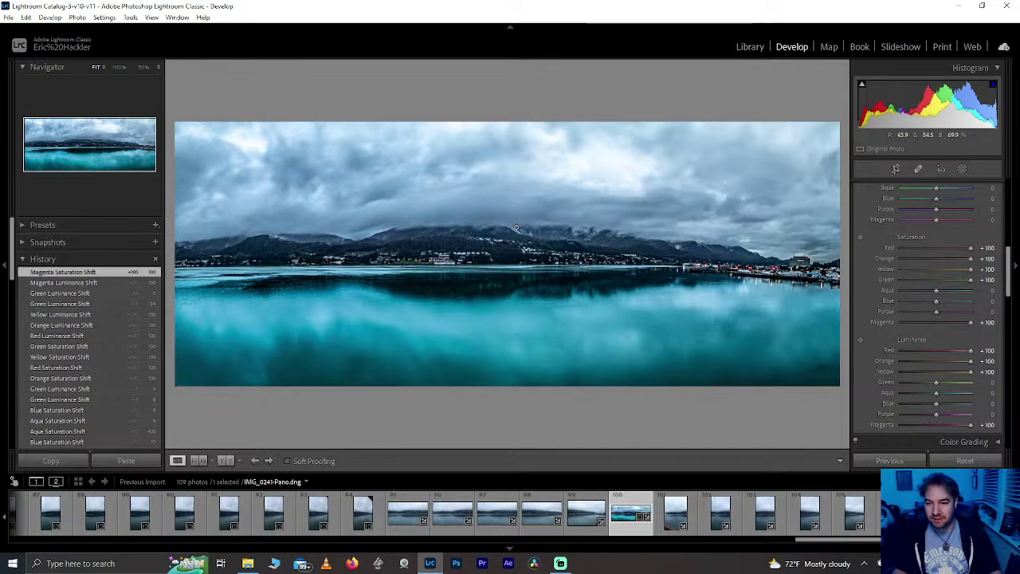
pyautogui.click(746, 283)
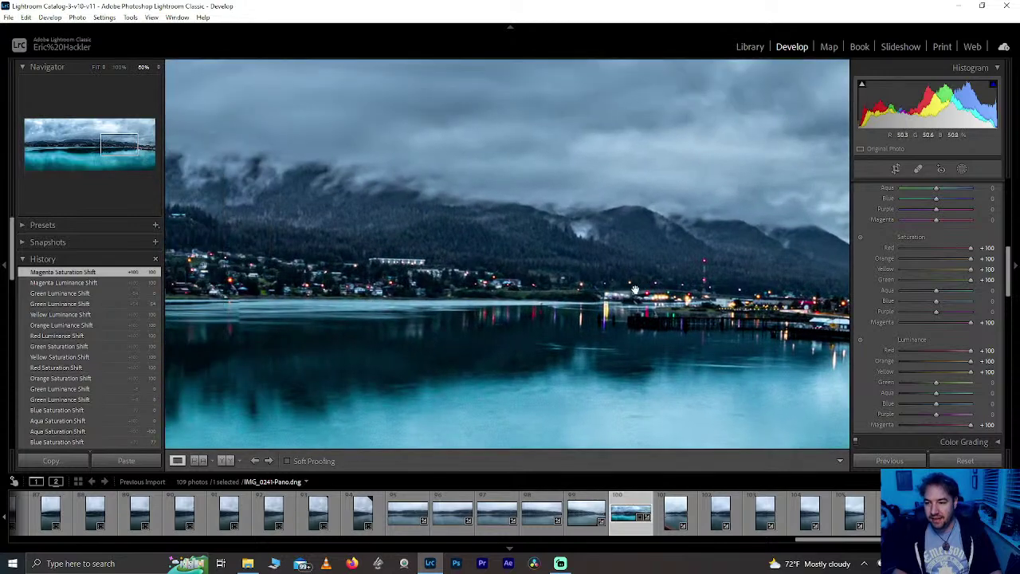
pyautogui.click(320, 280)
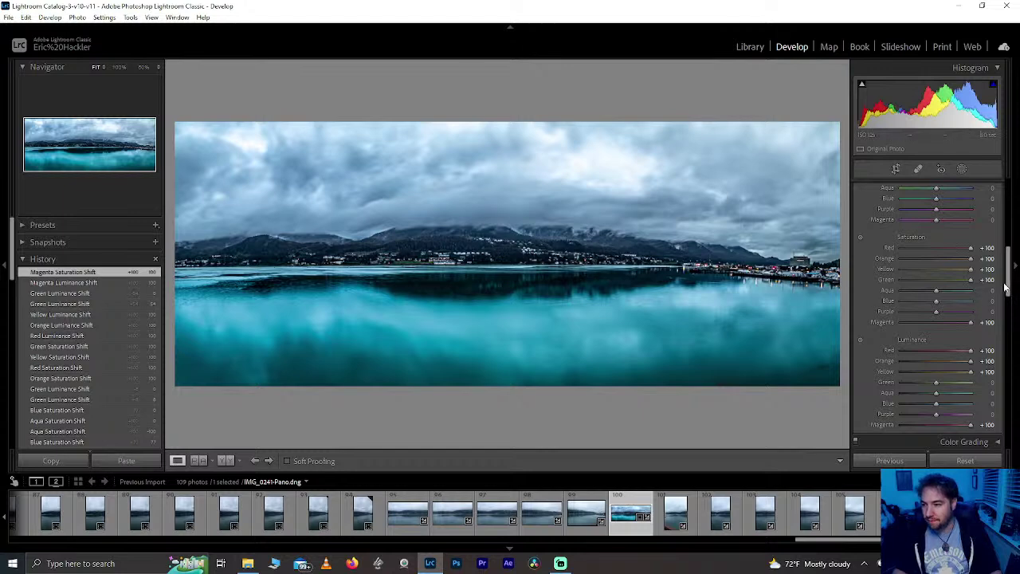
pyautogui.moveTo(1008, 291); pyautogui.dragTo(1008, 217)
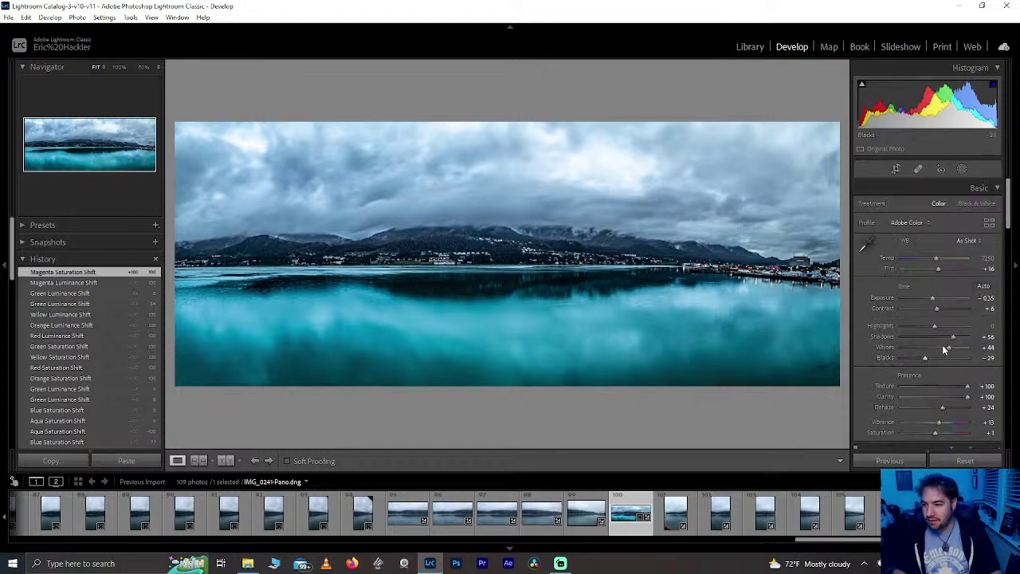
pyautogui.moveTo(954, 340); pyautogui.dragTo(960, 338)
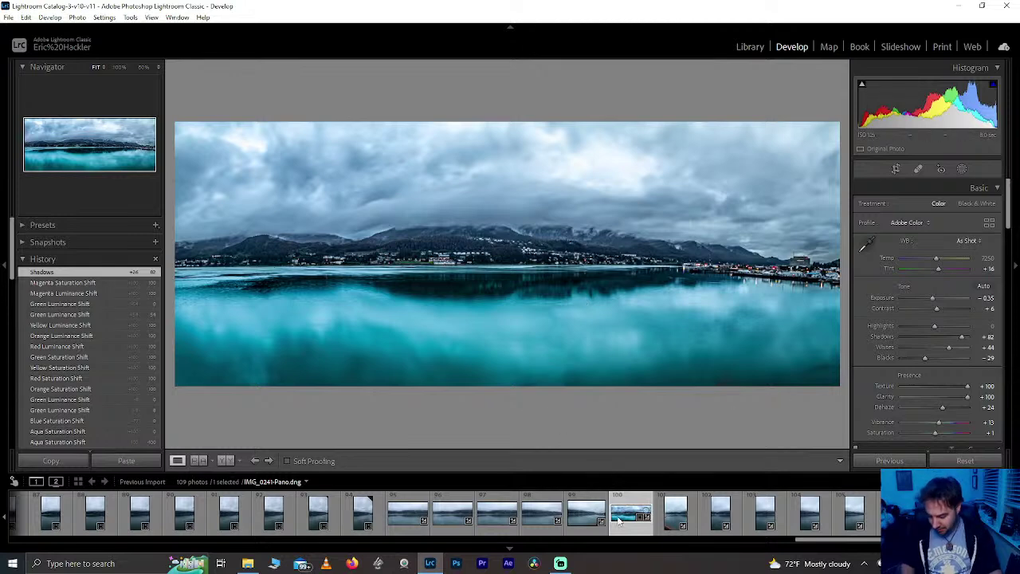
# Step: Rate the panorama one star and browse earlier filmstrip photos like the ship funnel and flag
pyautogui.press('1')
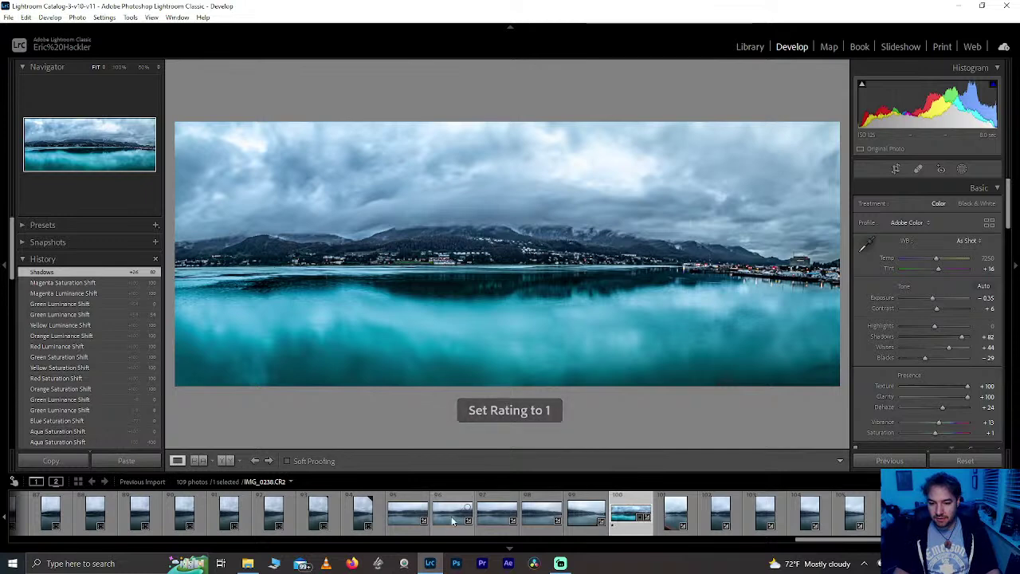
pyautogui.scroll(3, 448, 519)
pyautogui.scroll(5, 338, 514)
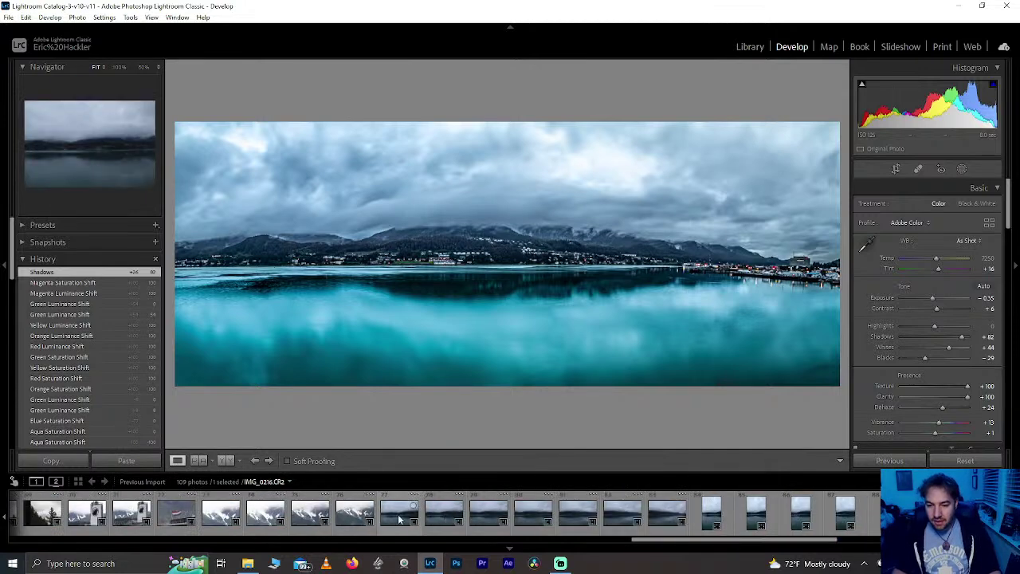
pyautogui.click(339, 514)
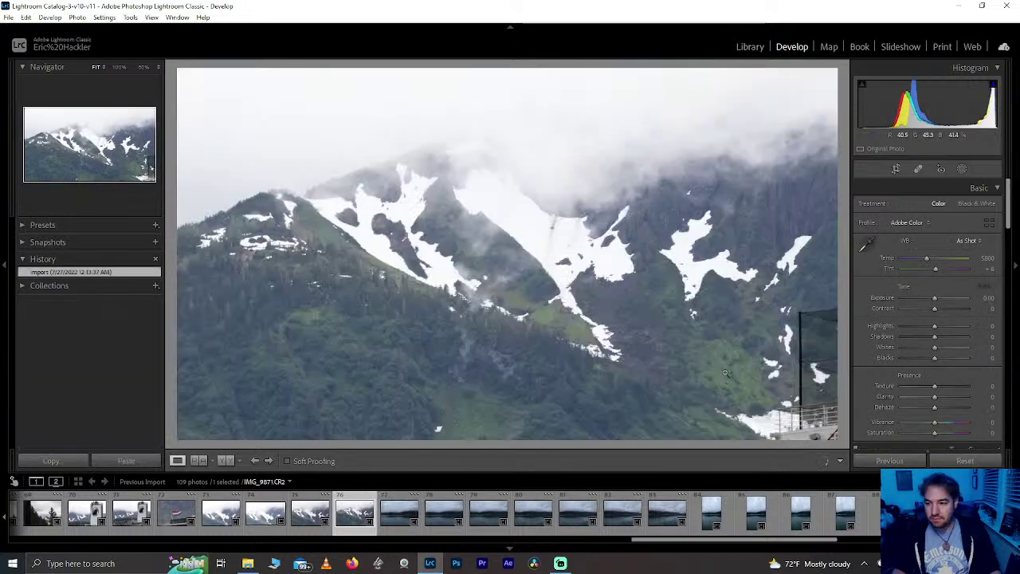
pyautogui.click(310, 514)
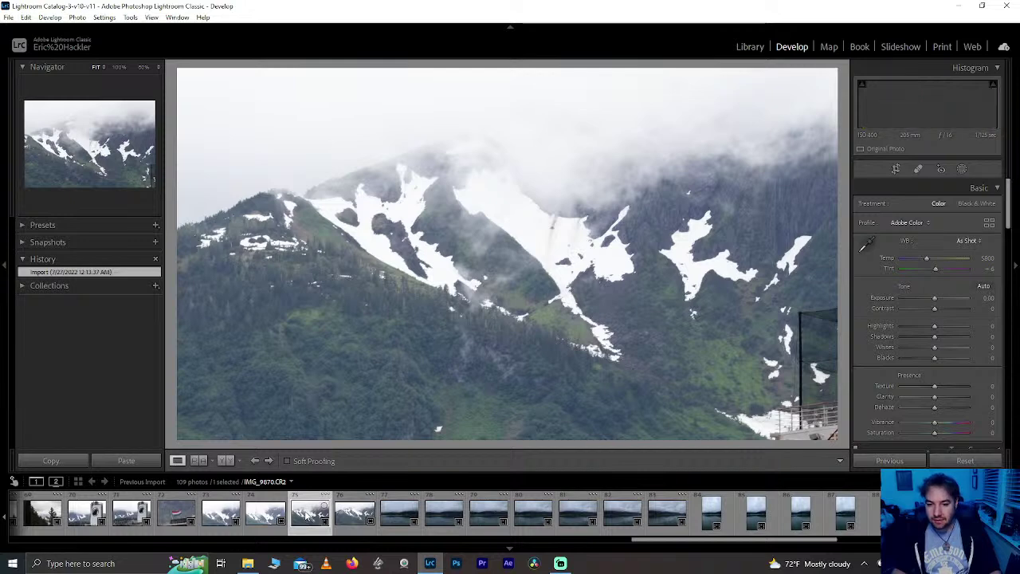
pyautogui.click(134, 514)
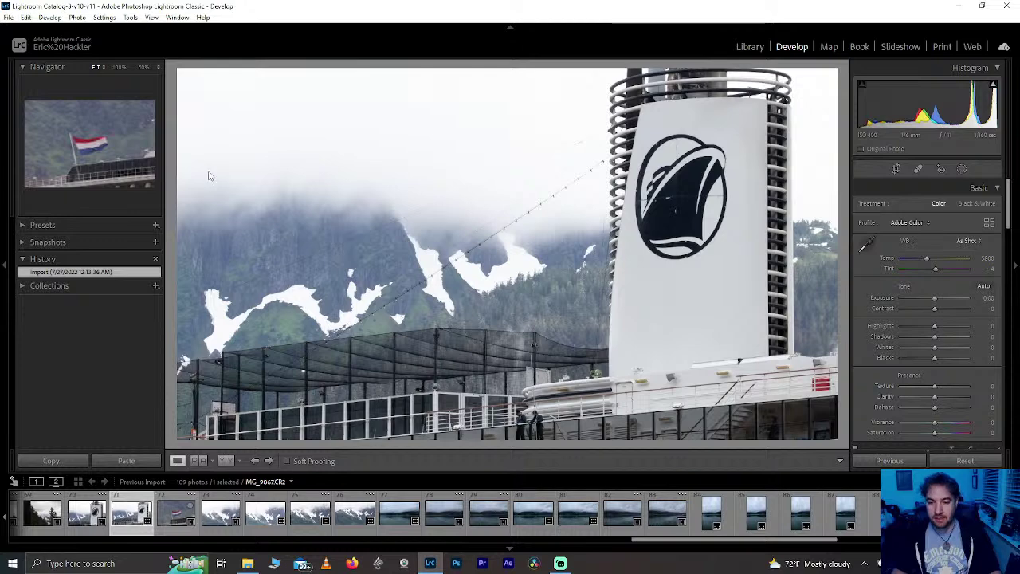
pyautogui.click(177, 512)
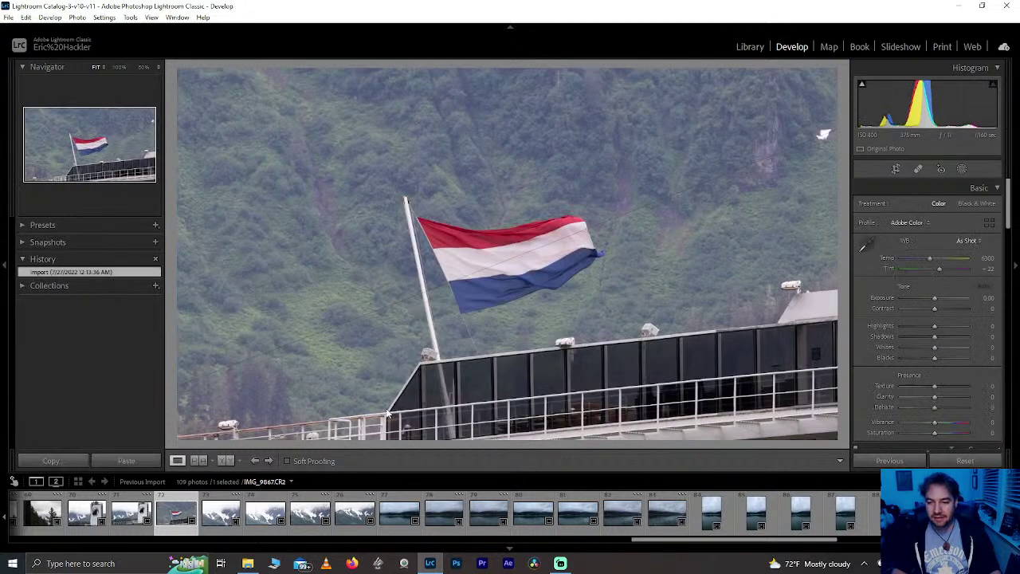
# Step: Step through the snowy mountain shots past IMG_9870 and select IMG_9871.CR2
pyautogui.scroll(3, 257, 530)
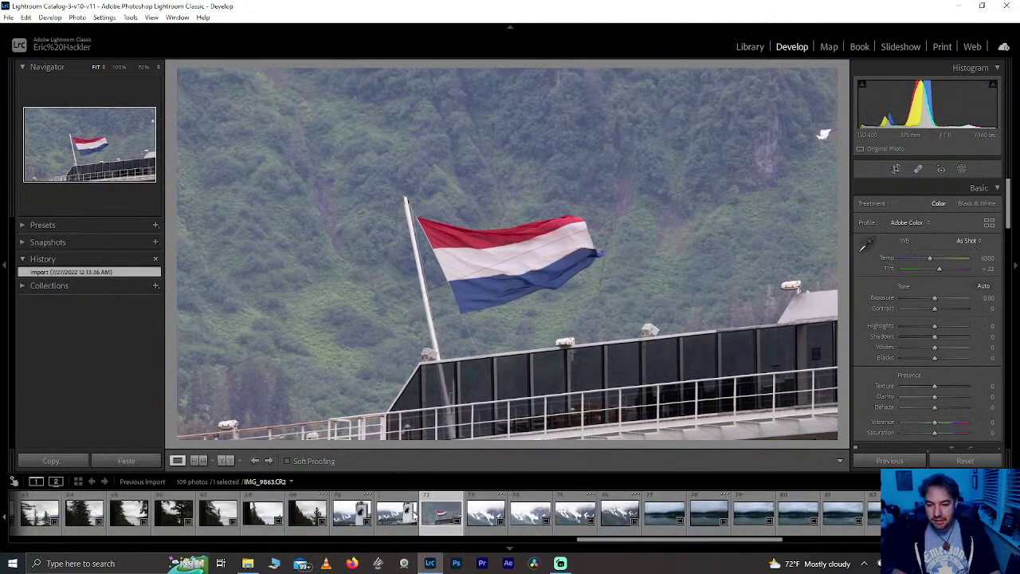
pyautogui.scroll(3, 488, 518)
pyautogui.click(489, 518)
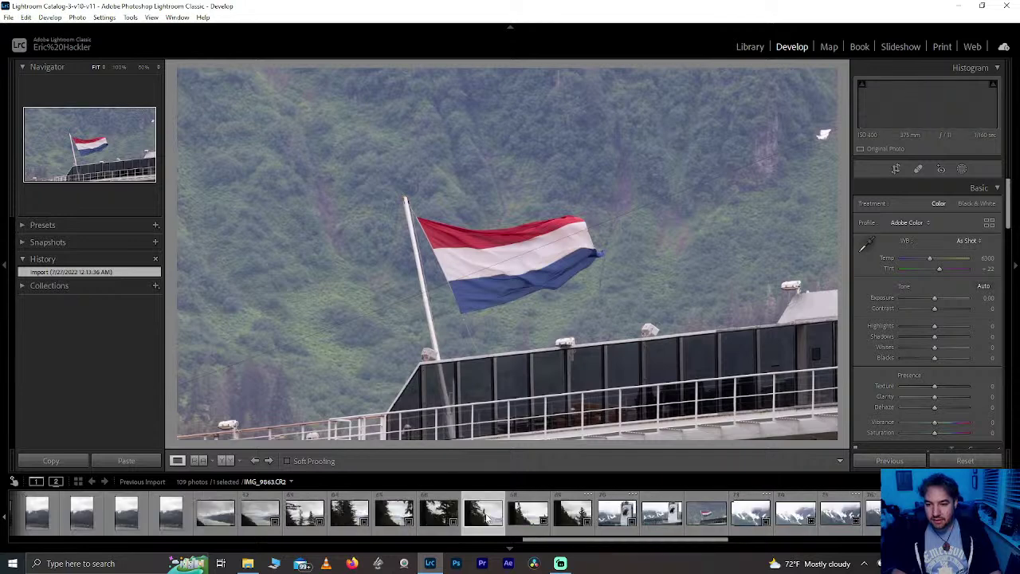
pyautogui.click(741, 516)
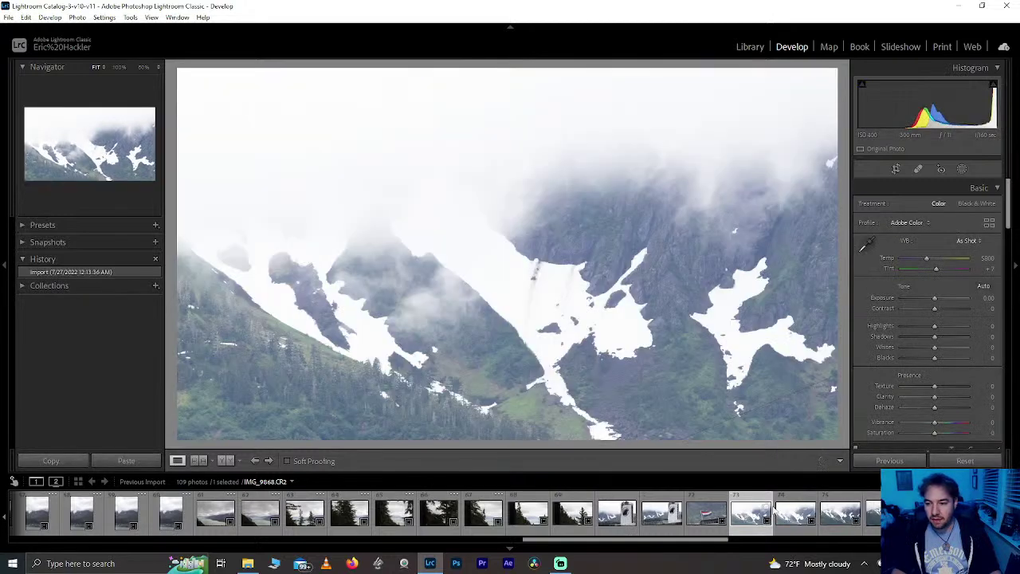
pyautogui.click(797, 514)
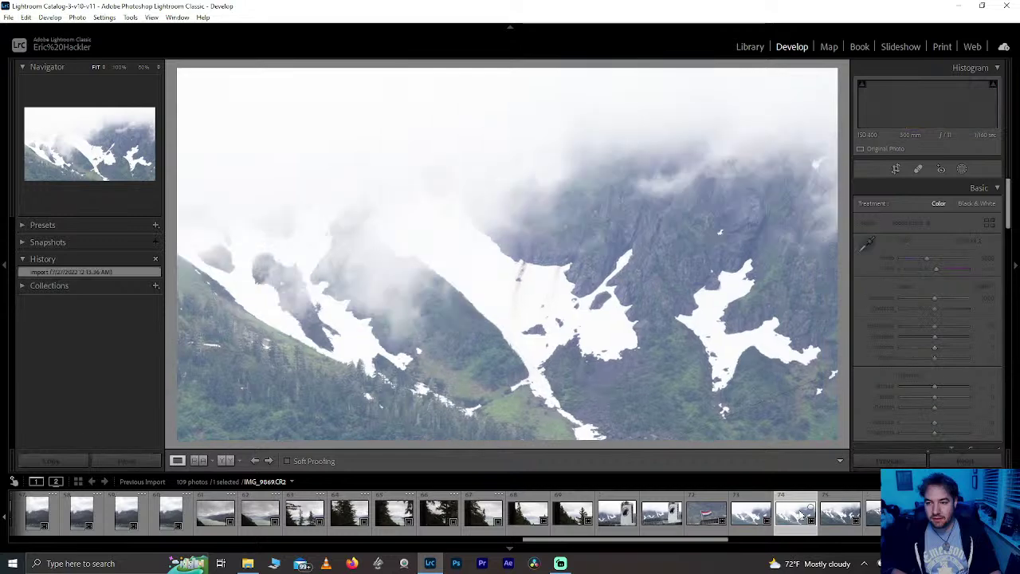
pyautogui.click(846, 515)
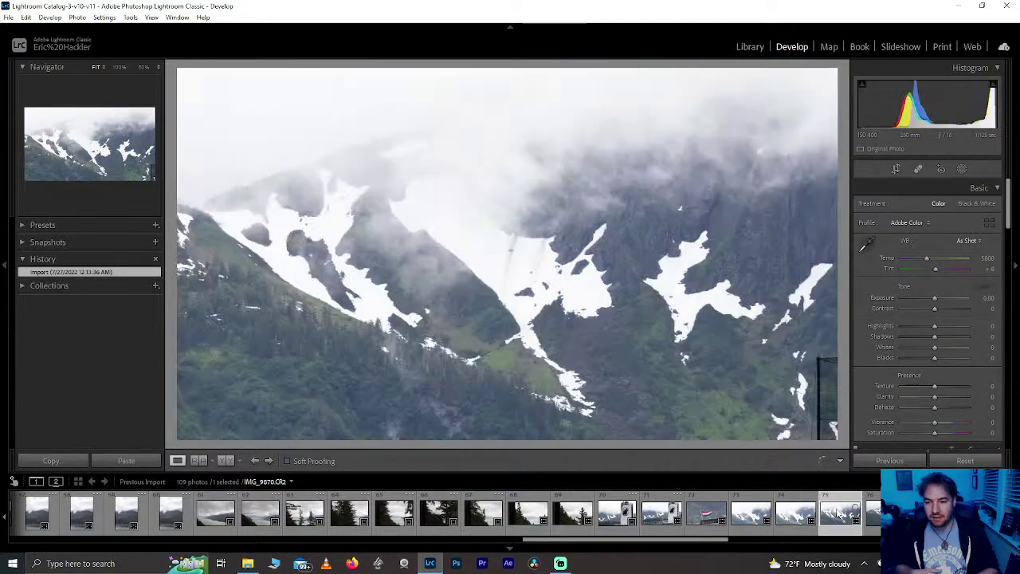
pyautogui.click(841, 515)
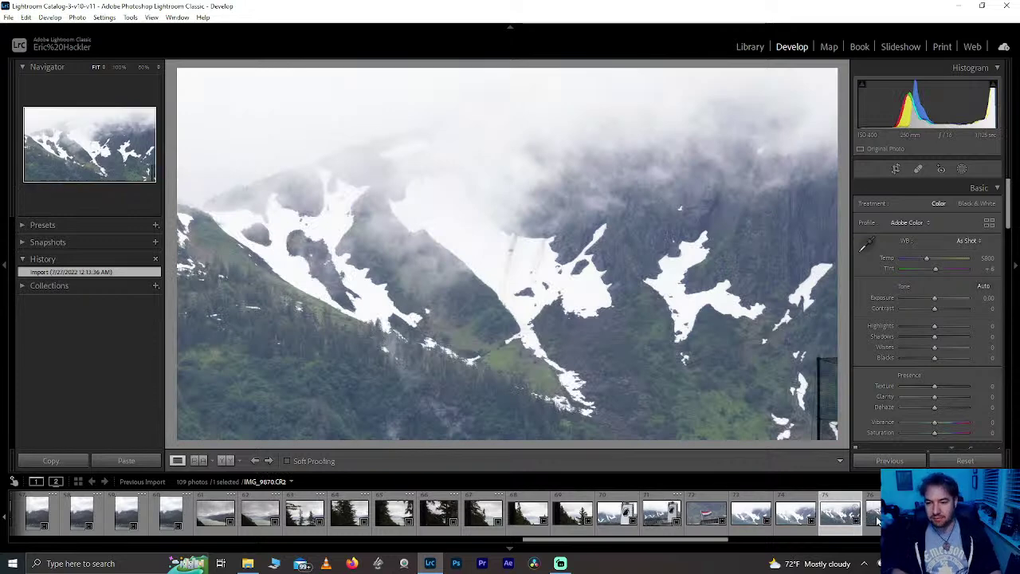
pyautogui.click(876, 520)
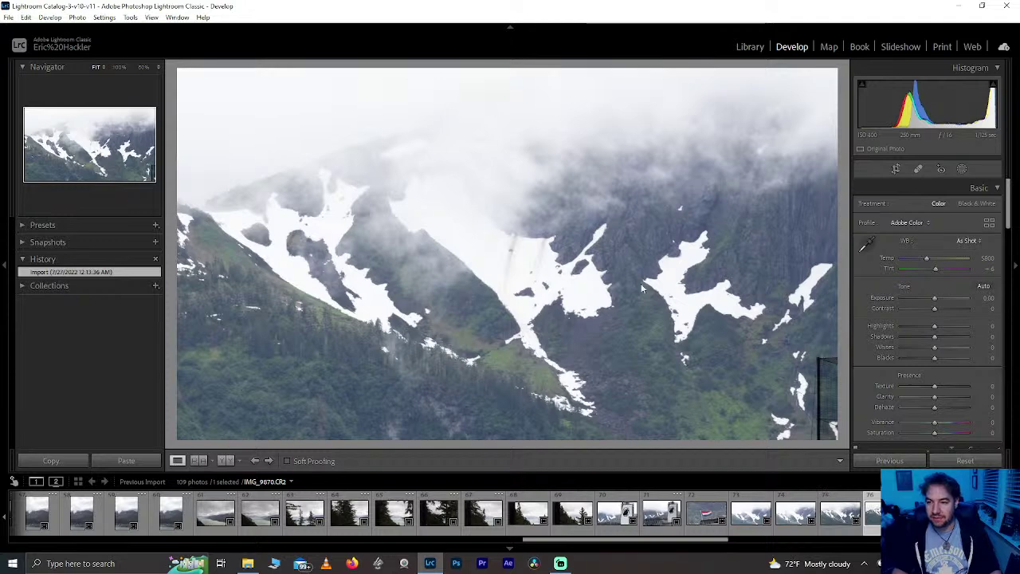
pyautogui.press('Right')
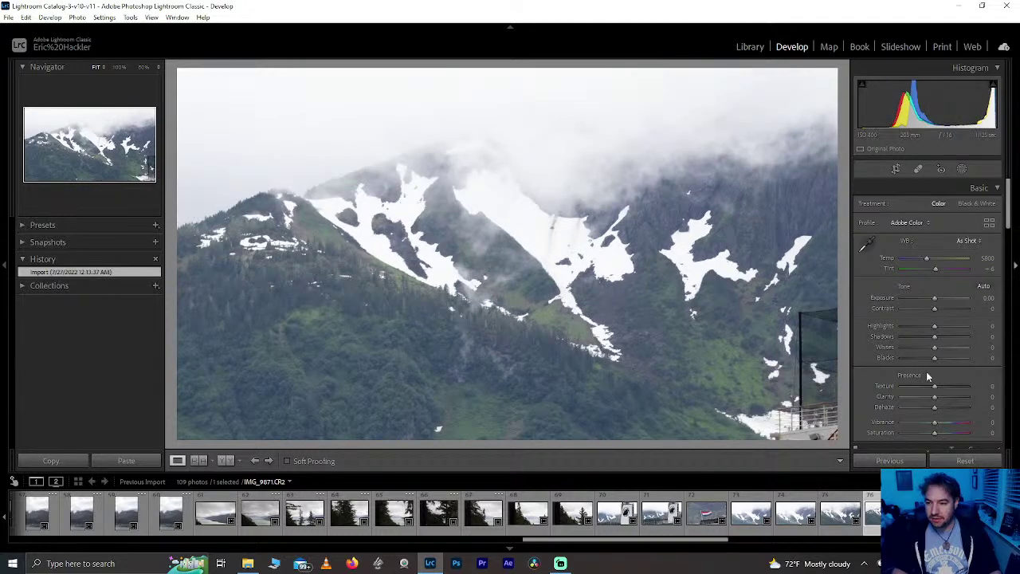
# Step: Crop IMG_9871.CR2 tighter, trimming the right side and raising the bottom edge, then apply
pyautogui.click(896, 169)
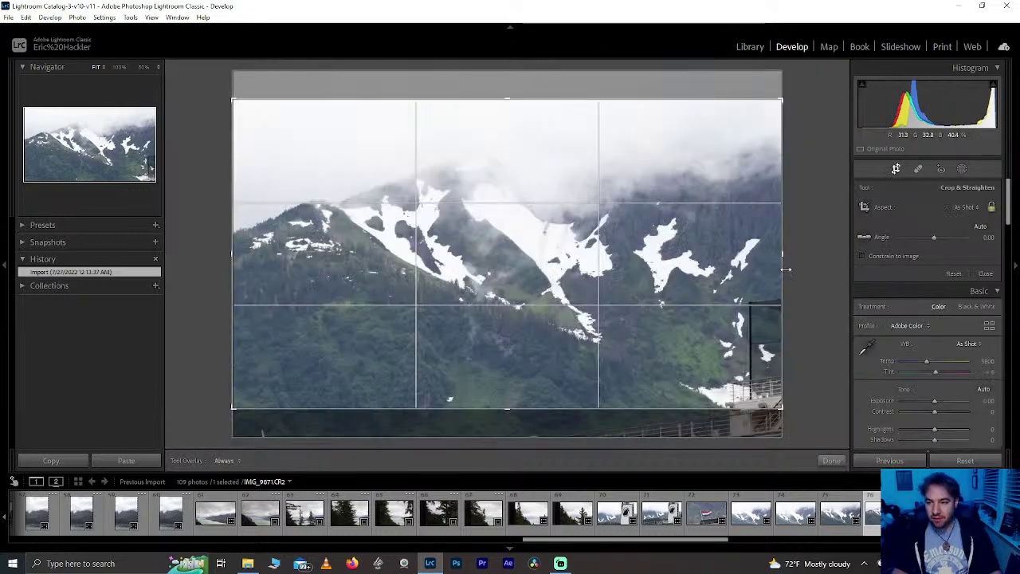
pyautogui.moveTo(779, 268); pyautogui.dragTo(808, 258)
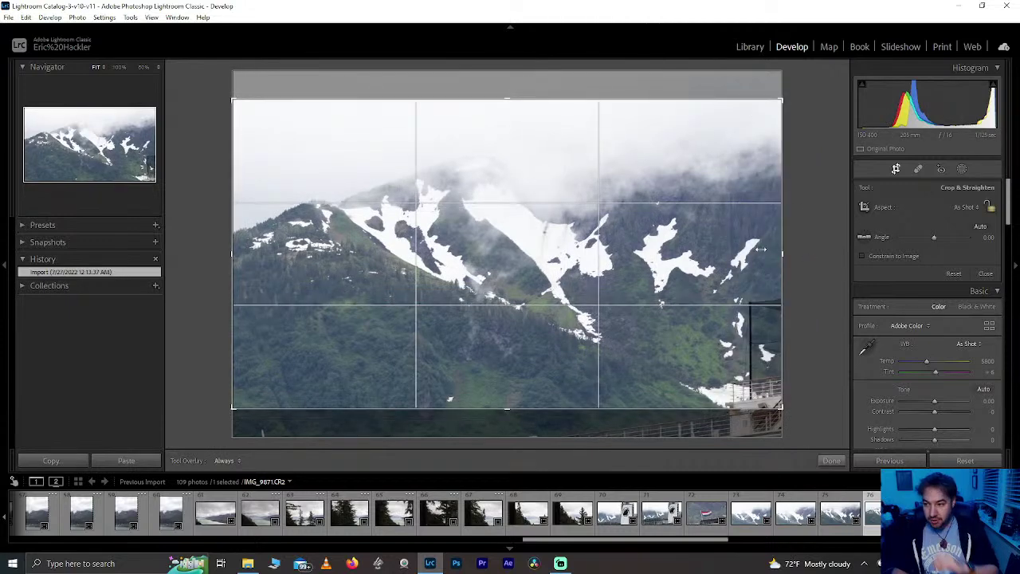
pyautogui.moveTo(772, 254); pyautogui.dragTo(745, 250)
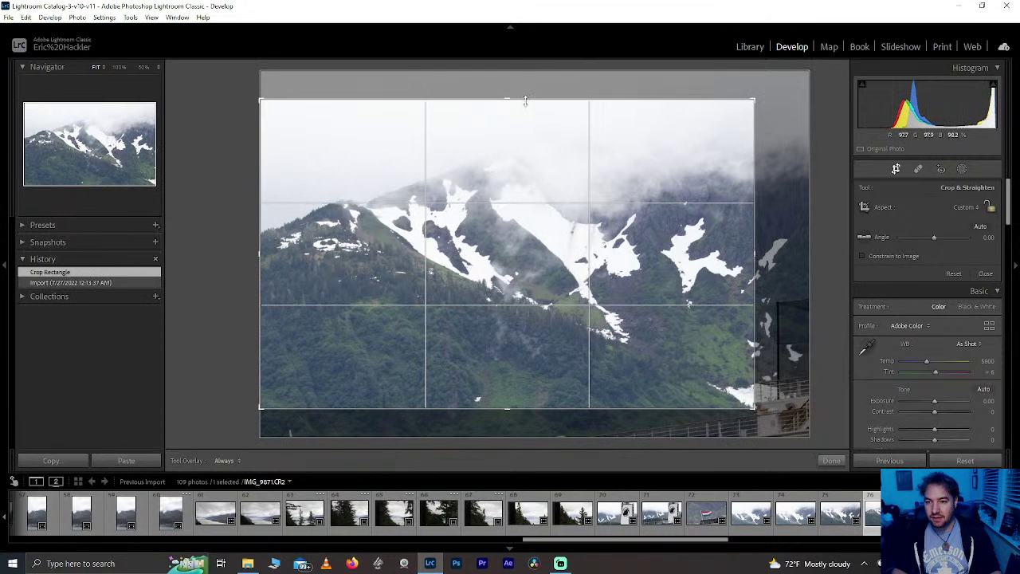
pyautogui.moveTo(527, 67); pyautogui.dragTo(467, 104)
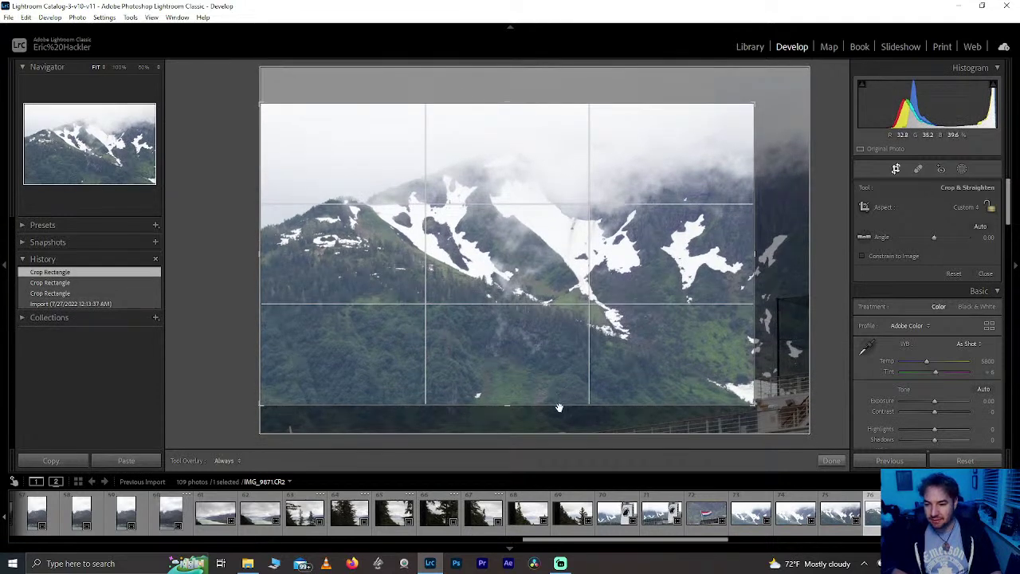
pyautogui.moveTo(558, 404); pyautogui.dragTo(502, 407)
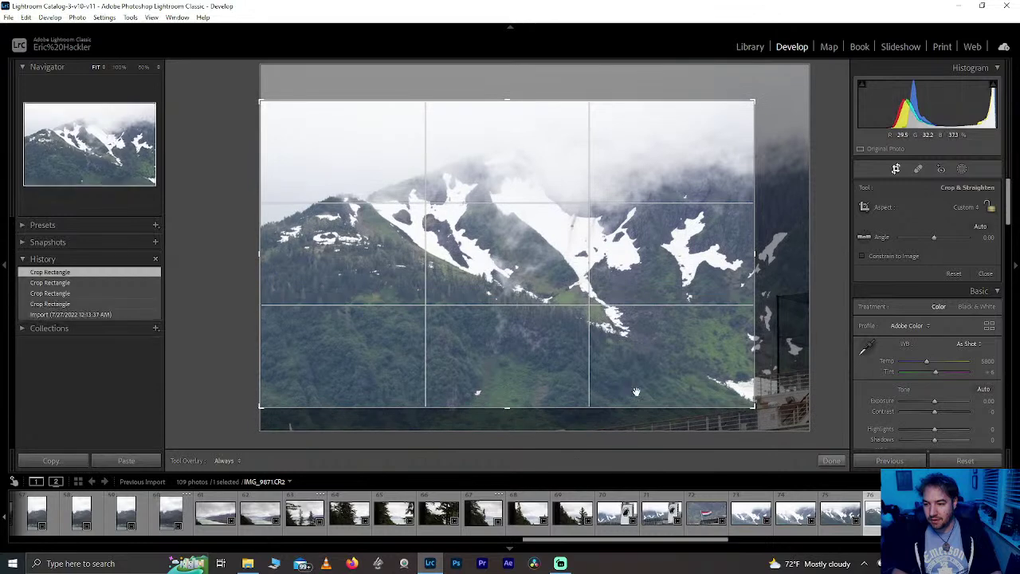
pyautogui.moveTo(746, 338); pyautogui.dragTo(751, 338)
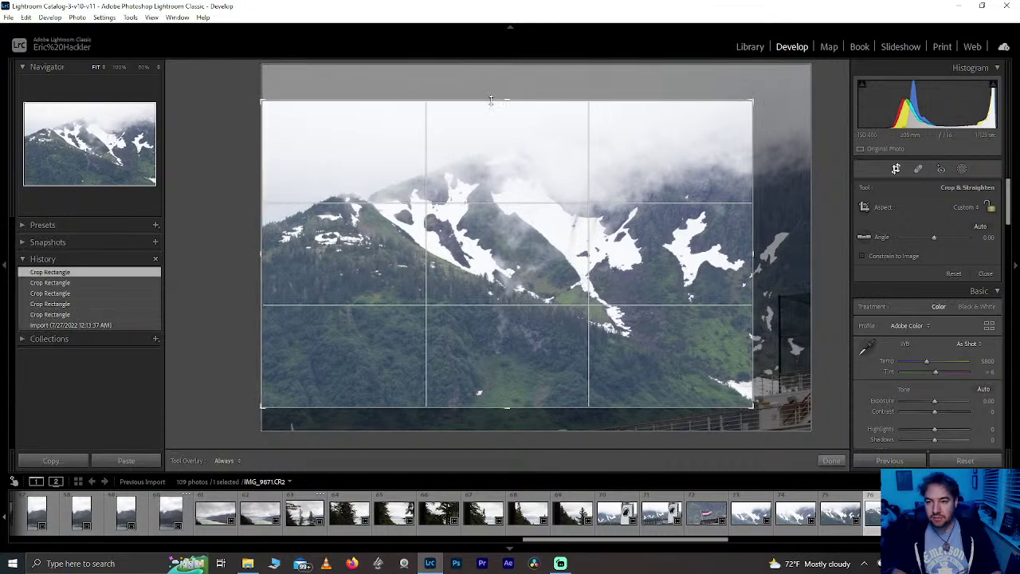
pyautogui.moveTo(491, 100)
pyautogui.mouseDown()
pyautogui.moveTo(485, 85)
pyautogui.moveTo(482, 92)
pyautogui.mouseUp()
pyautogui.click(829, 460)
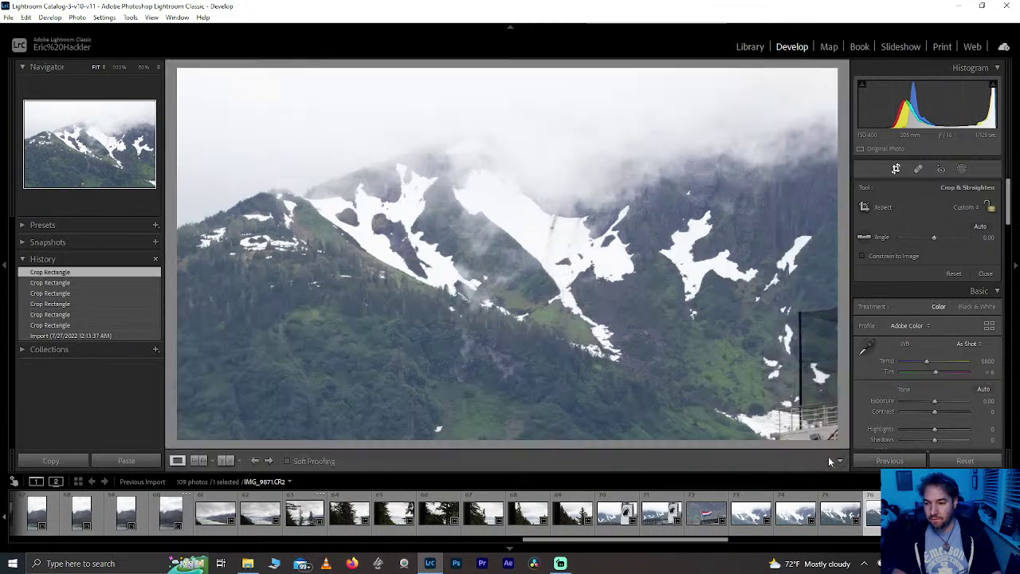
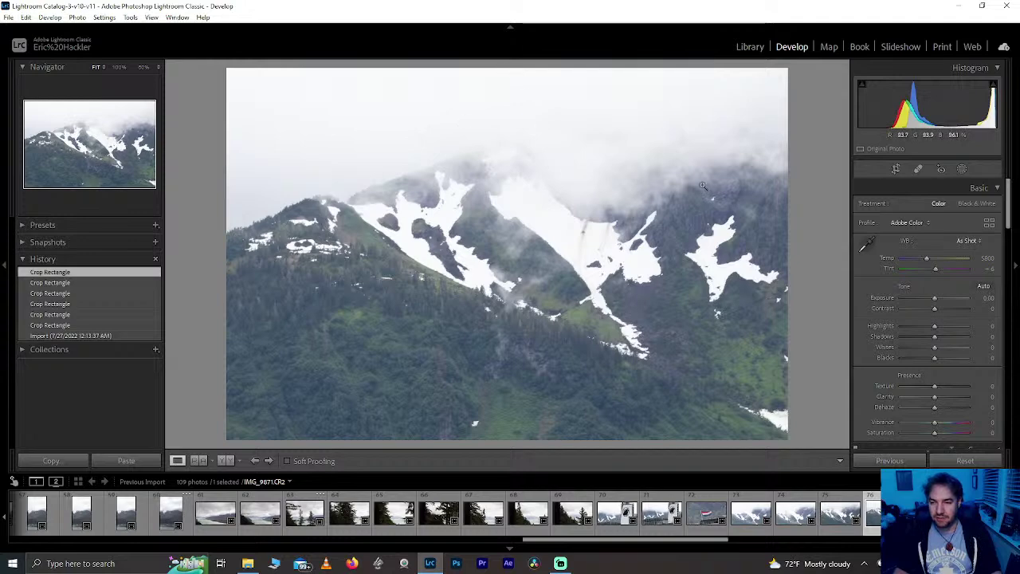
# Step: Boost Clarity to +89, Texture to +73 and Highlights to +44 on the snowy mountain photo
pyautogui.moveTo(940, 398)
pyautogui.mouseDown()
pyautogui.moveTo(994, 400)
pyautogui.moveTo(962, 393)
pyautogui.moveTo(941, 408)
pyautogui.moveTo(961, 407)
pyautogui.moveTo(948, 408)
pyautogui.mouseUp()
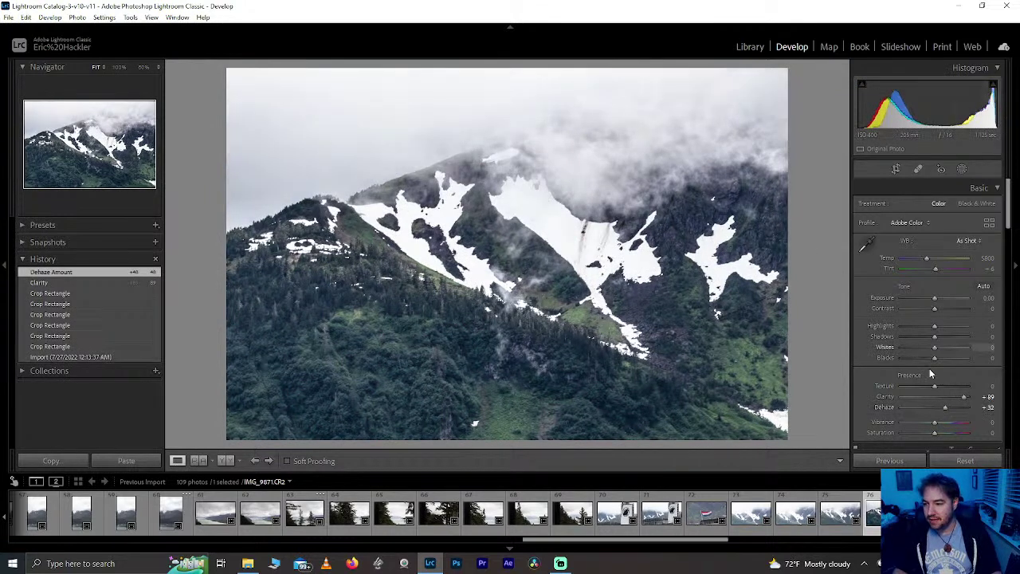
pyautogui.moveTo(934, 387); pyautogui.dragTo(961, 392)
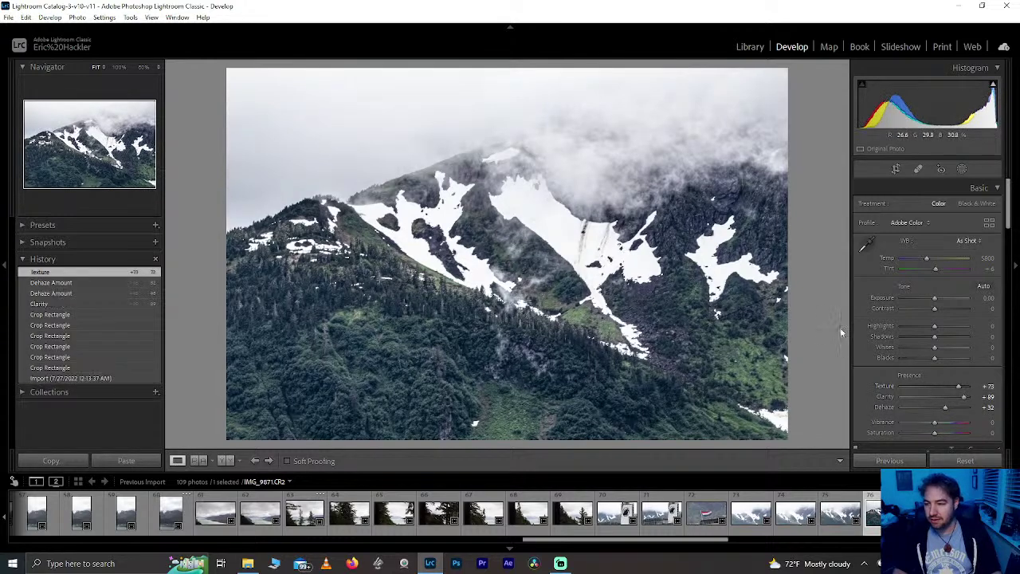
pyautogui.moveTo(935, 326)
pyautogui.mouseDown()
pyautogui.moveTo(961, 327)
pyautogui.moveTo(935, 325)
pyautogui.moveTo(962, 326)
pyautogui.moveTo(949, 326)
pyautogui.mouseUp()
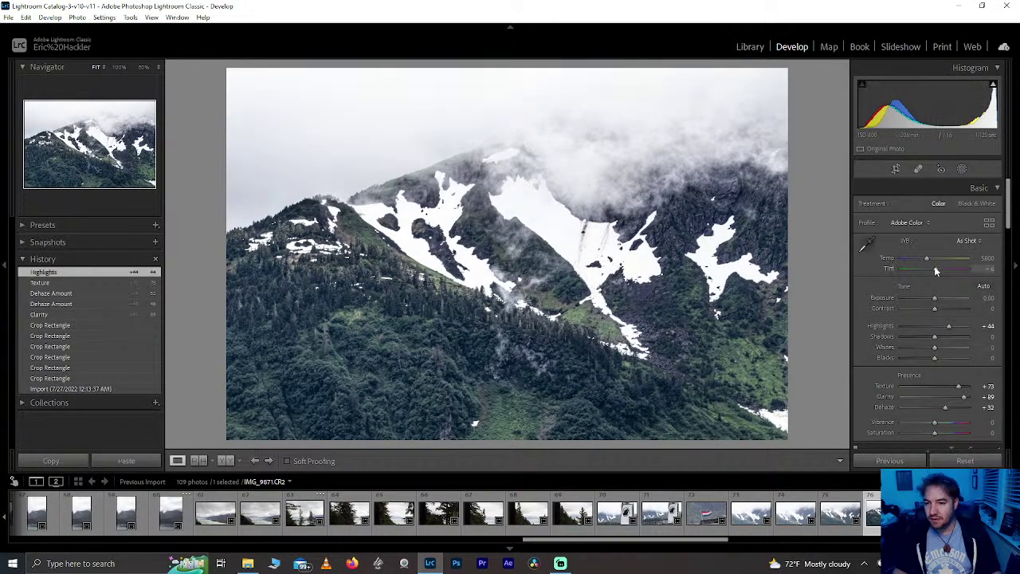
pyautogui.click(493, 367)
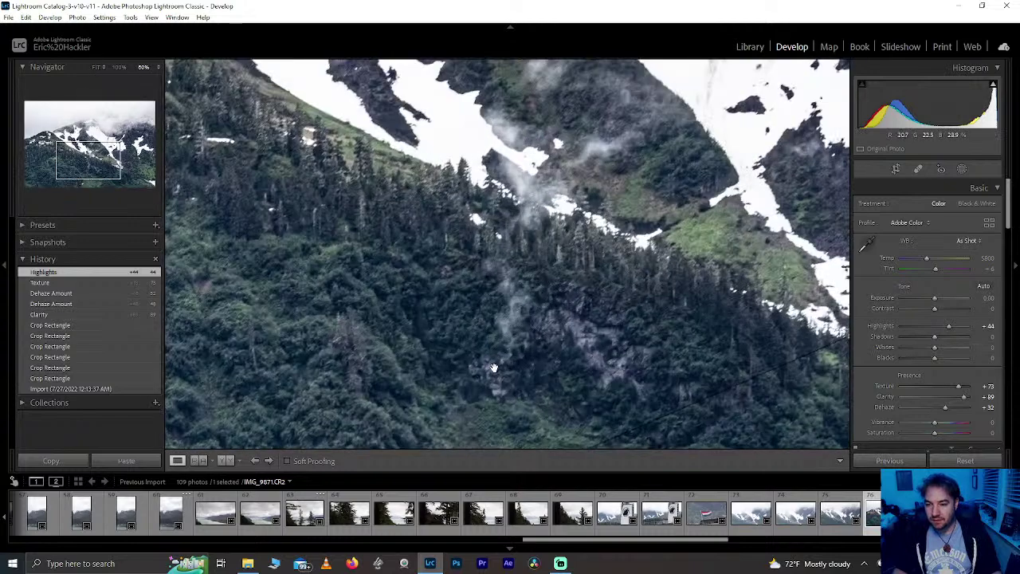
pyautogui.moveTo(493, 367); pyautogui.dragTo(671, 150)
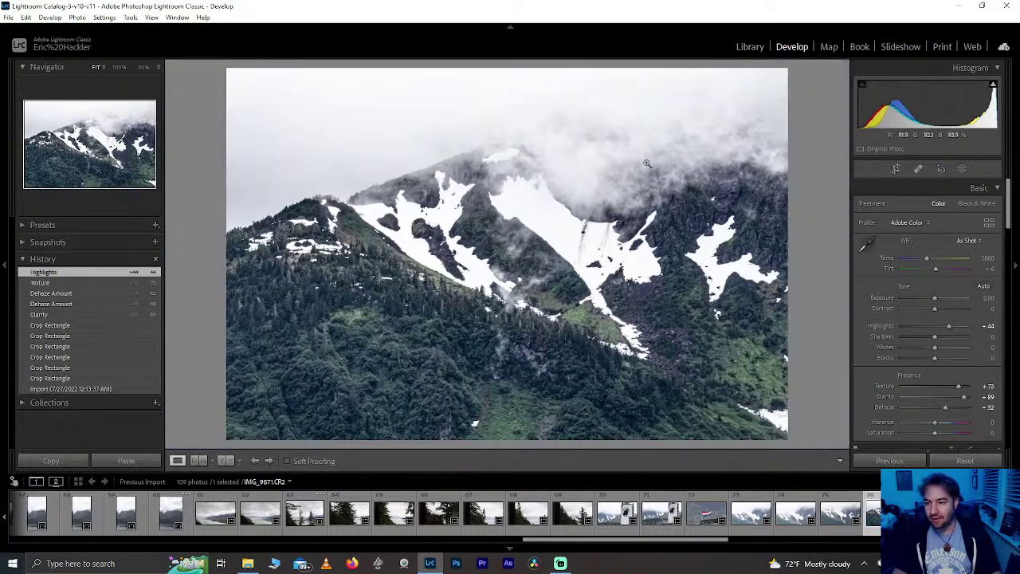
pyautogui.moveTo(933, 346); pyautogui.dragTo(919, 348)
pyautogui.doubleClick(919, 347)
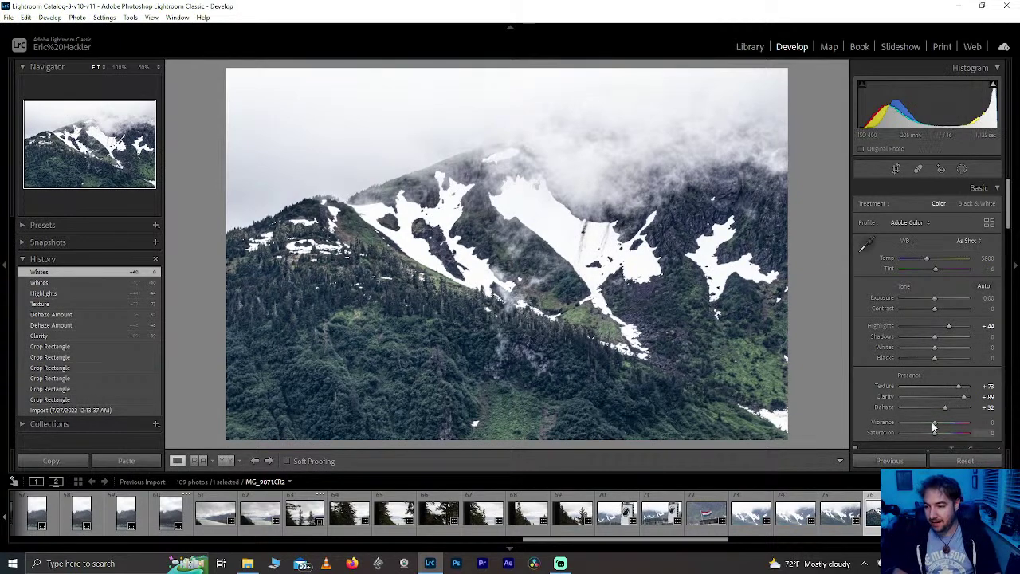
pyautogui.moveTo(935, 359)
pyautogui.mouseDown()
pyautogui.moveTo(947, 360)
pyautogui.moveTo(925, 359)
pyautogui.mouseUp()
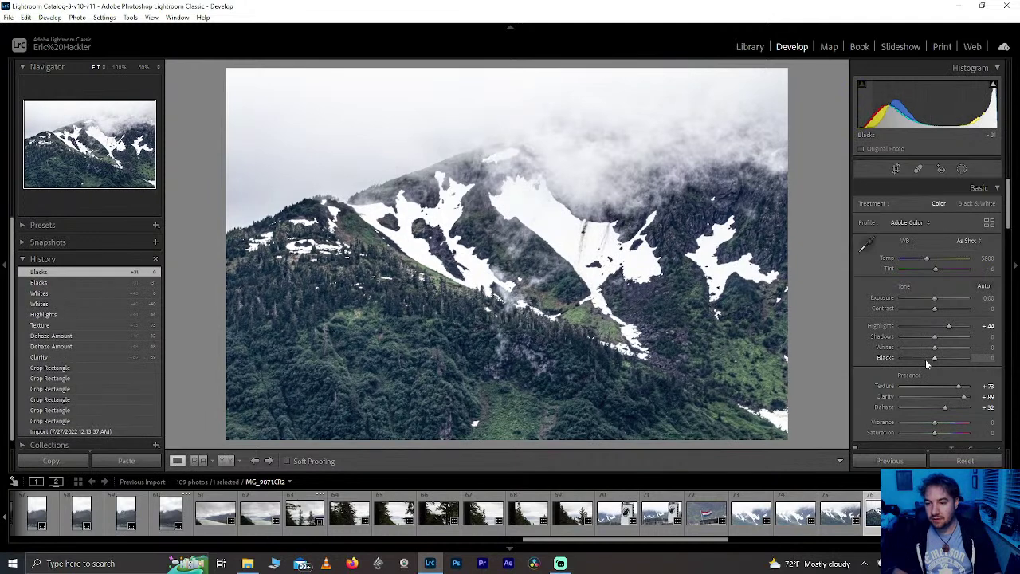
pyautogui.doubleClick(925, 359)
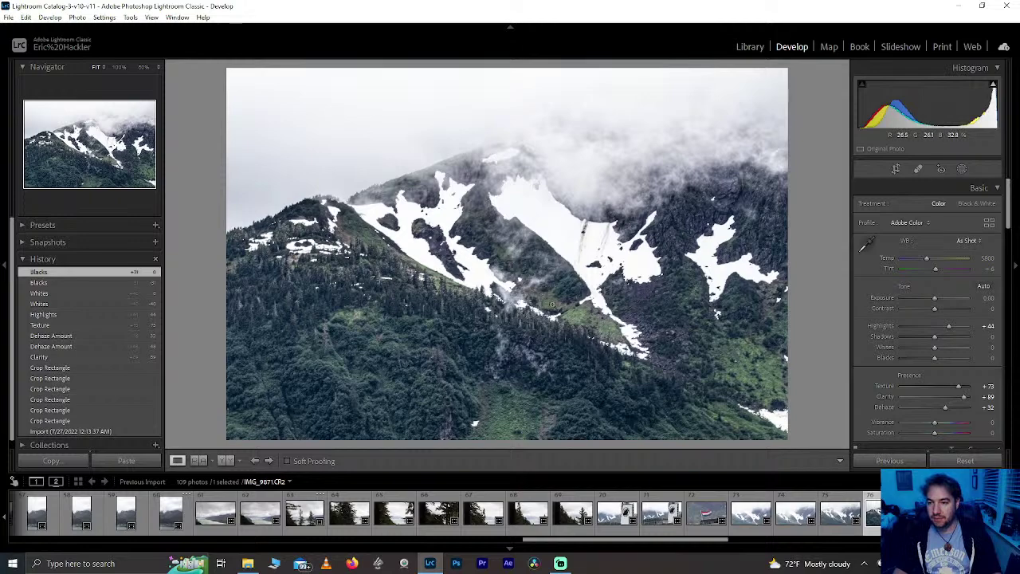
pyautogui.click(441, 283)
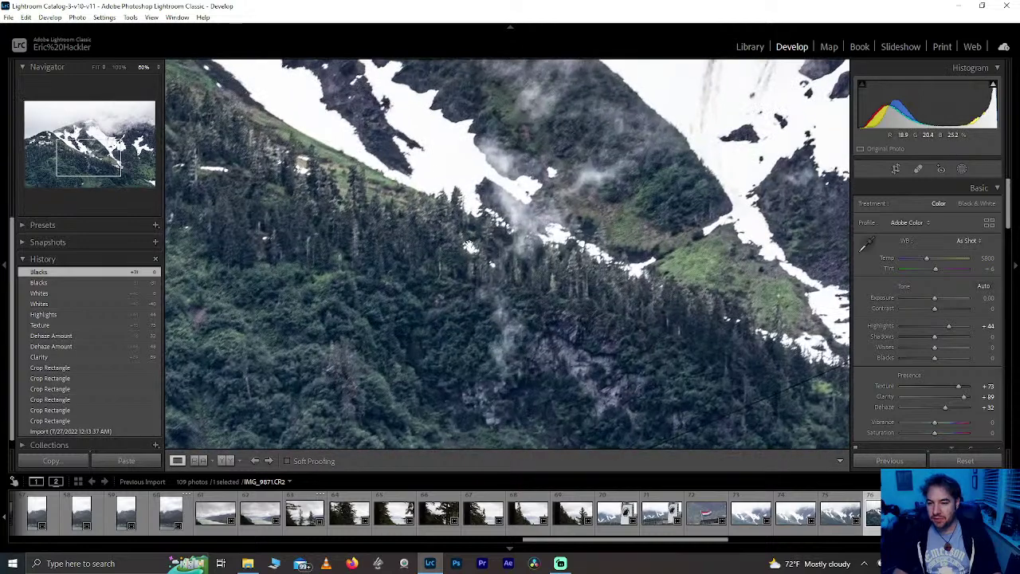
pyautogui.click(441, 268)
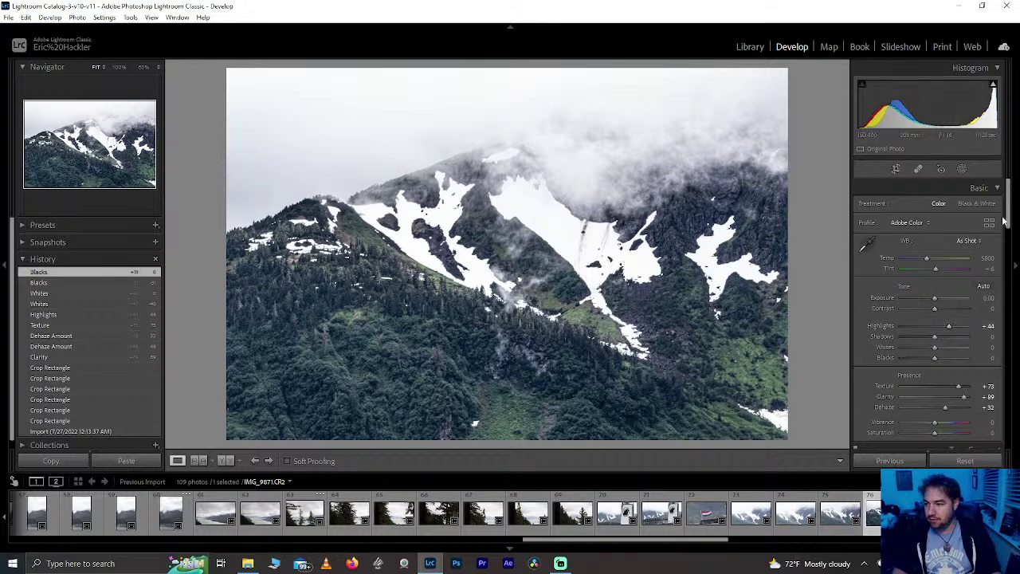
# Step: In HSL/Color, shift Aqua hue to -100 and return the trial Green and Blue hue shifts to 0
pyautogui.scroll(-1, 1008, 217)
pyautogui.moveTo(1008, 217); pyautogui.dragTo(1008, 209)
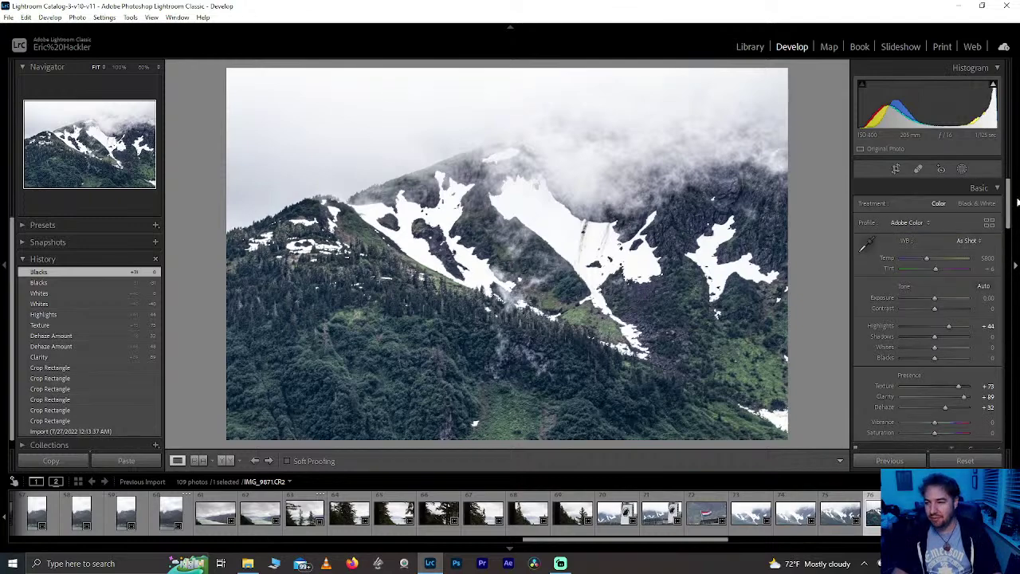
pyautogui.moveTo(1010, 207); pyautogui.dragTo(1008, 249)
pyautogui.scroll(-3, 1010, 253)
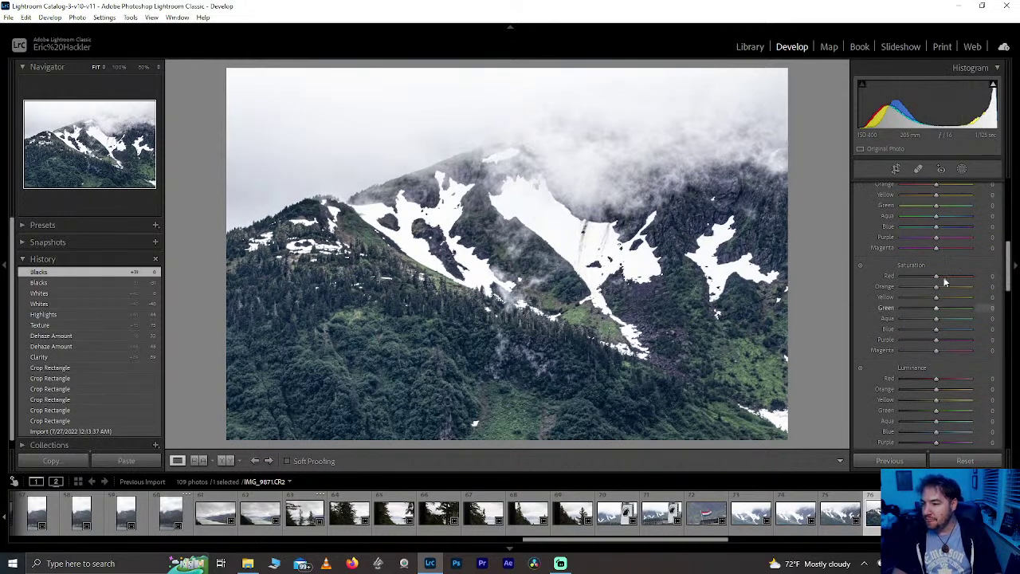
pyautogui.moveTo(936, 211); pyautogui.dragTo(868, 220)
pyautogui.doubleClick(931, 207)
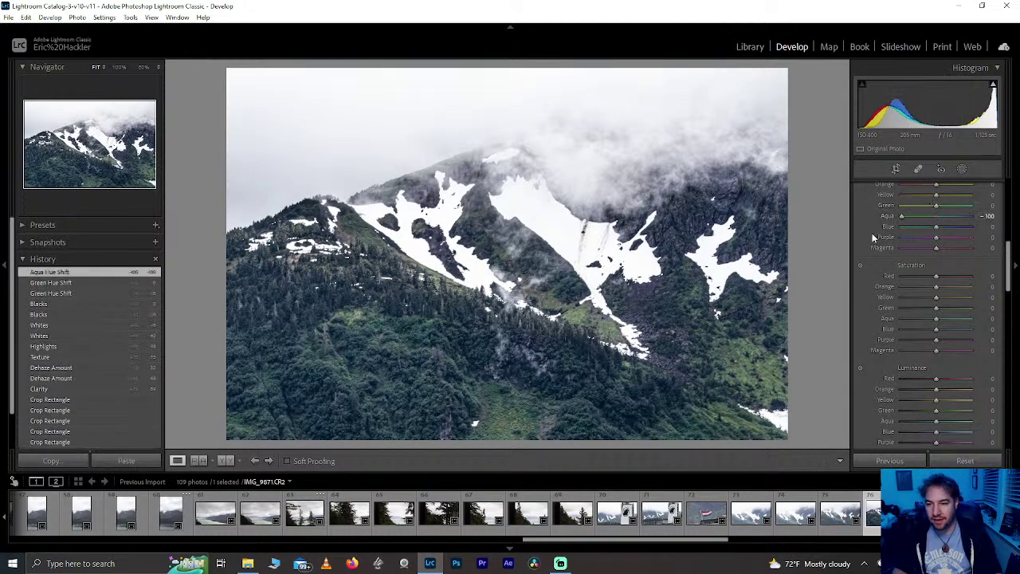
pyautogui.moveTo(940, 227)
pyautogui.mouseDown()
pyautogui.moveTo(915, 226)
pyautogui.moveTo(924, 226)
pyautogui.mouseUp()
pyautogui.doubleClick(924, 226)
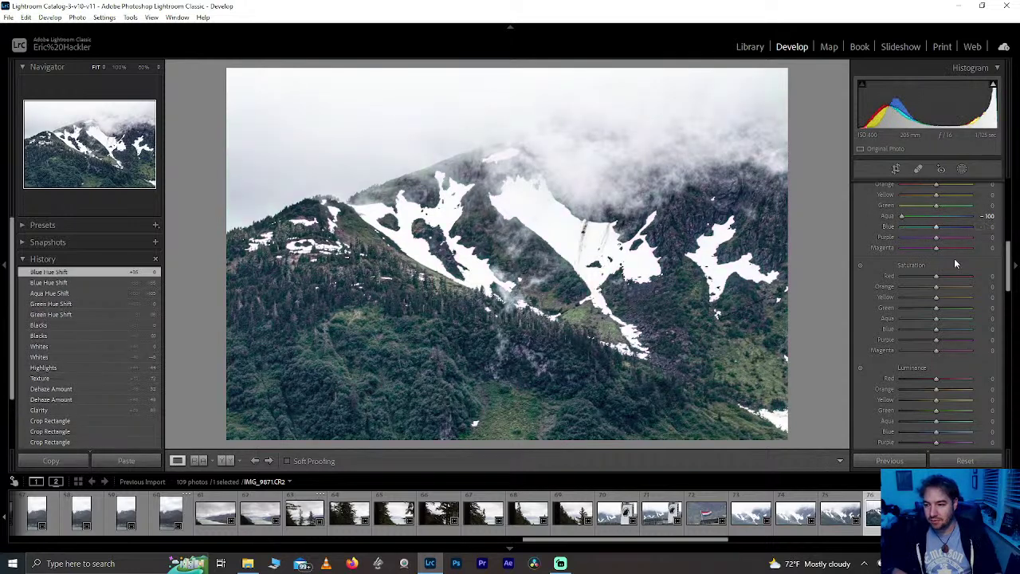
pyautogui.moveTo(1007, 267); pyautogui.dragTo(1007, 205)
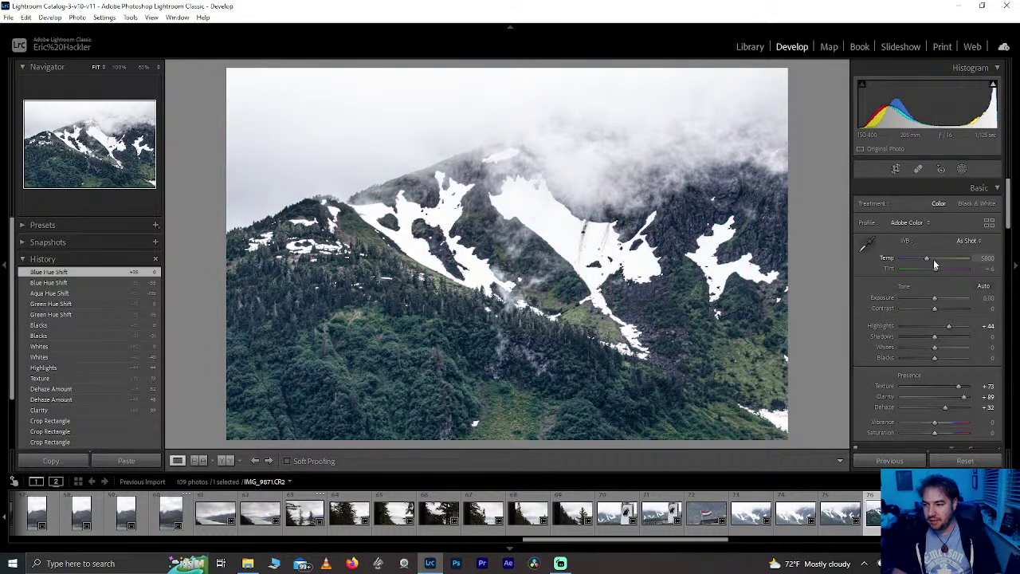
# Step: Enter a Tint value of 0, then nudge Tint slightly toward magenta
pyautogui.moveTo(934, 269); pyautogui.dragTo(936, 268)
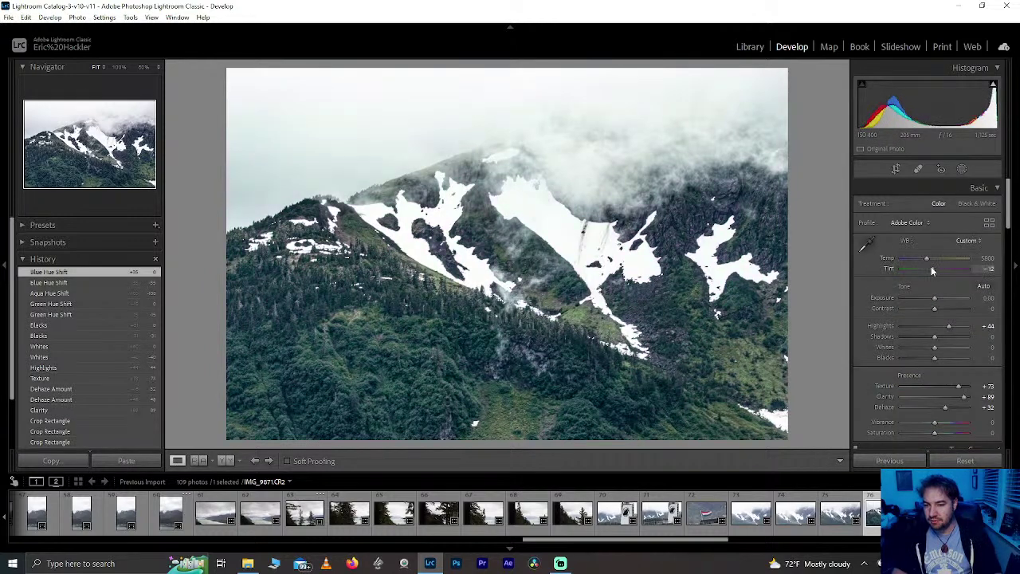
pyautogui.click(987, 269)
pyautogui.write('0')
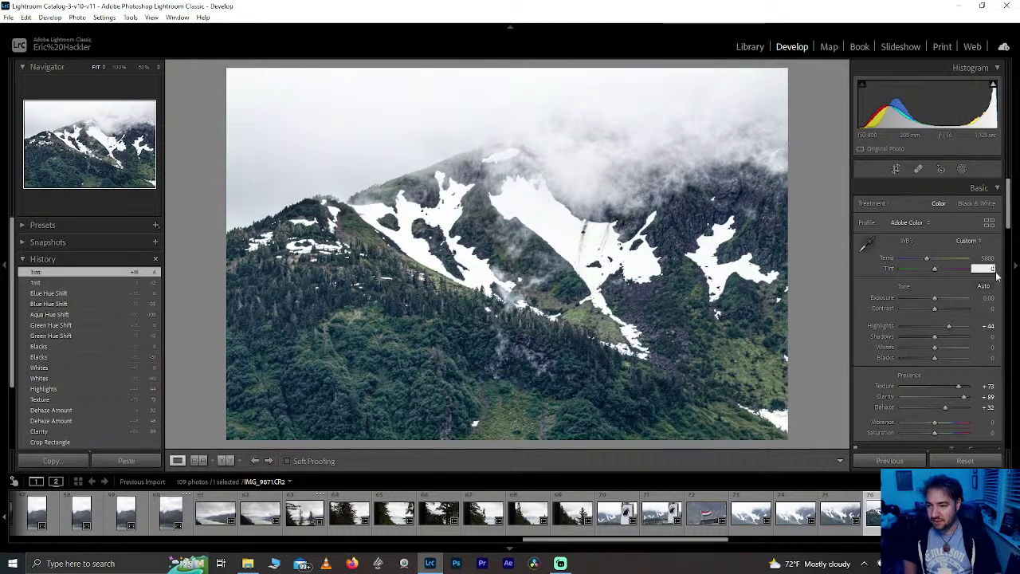
pyautogui.press('Return')
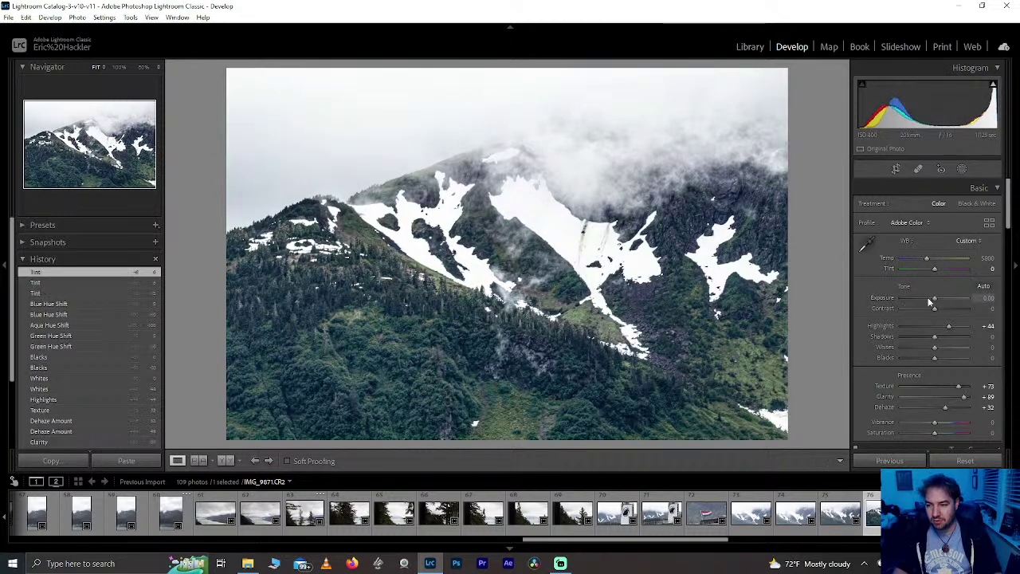
pyautogui.moveTo(935, 268); pyautogui.dragTo(929, 258)
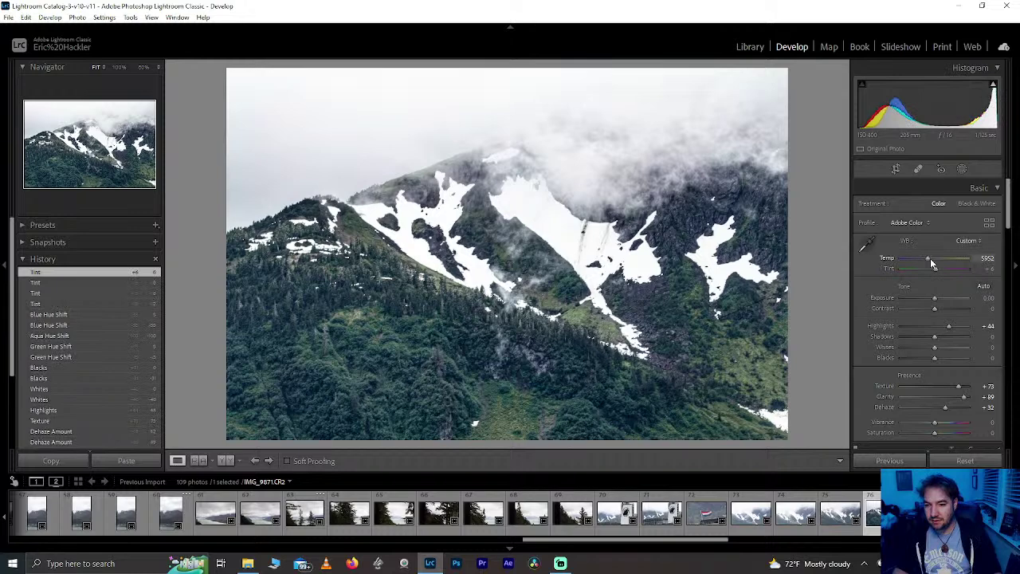
# Step: Warm the Temperature, trying 6500 before settling on 7000
pyautogui.moveTo(930, 258); pyautogui.dragTo(931, 258)
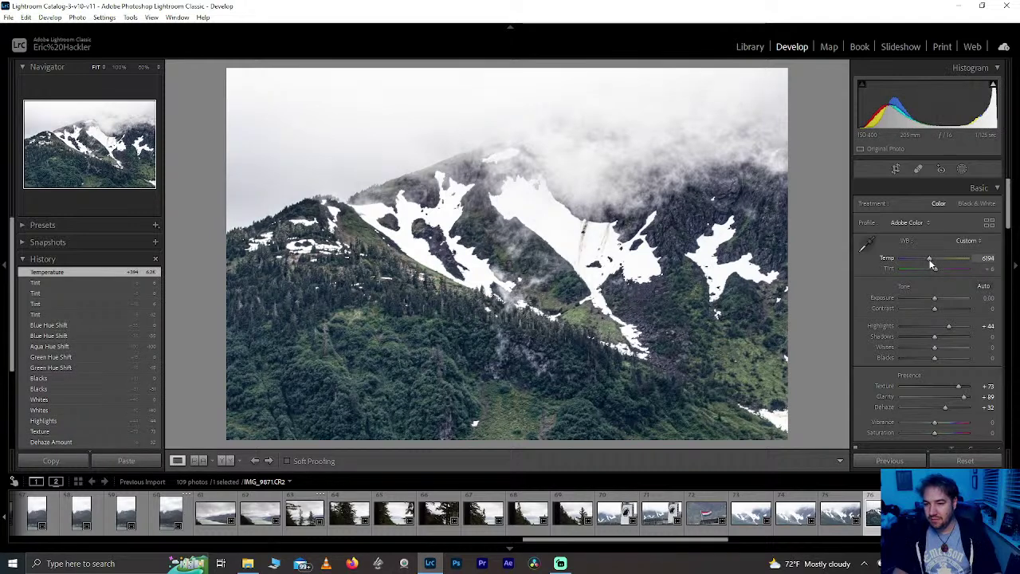
pyautogui.moveTo(929, 260); pyautogui.dragTo(937, 264)
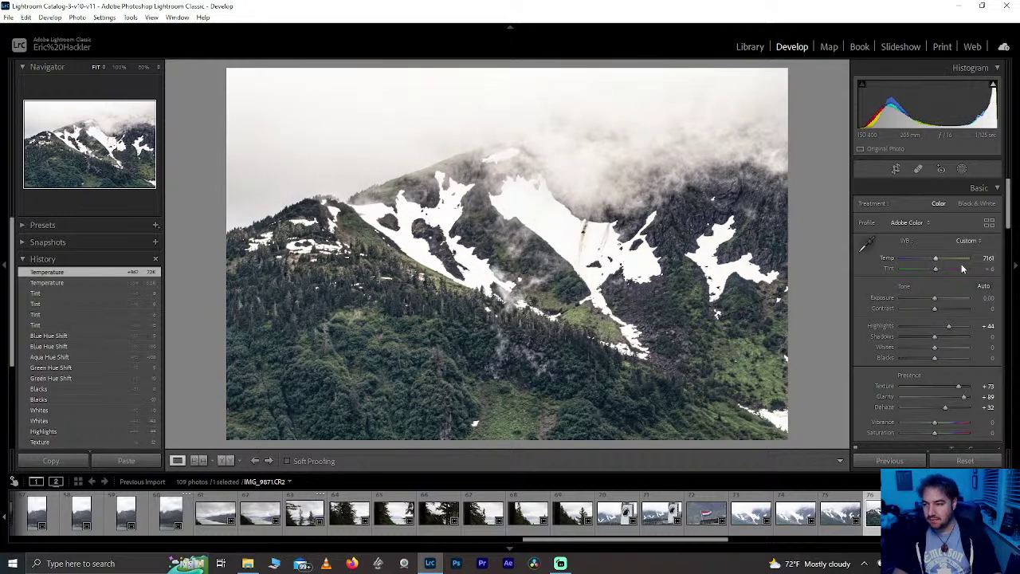
pyautogui.click(982, 260)
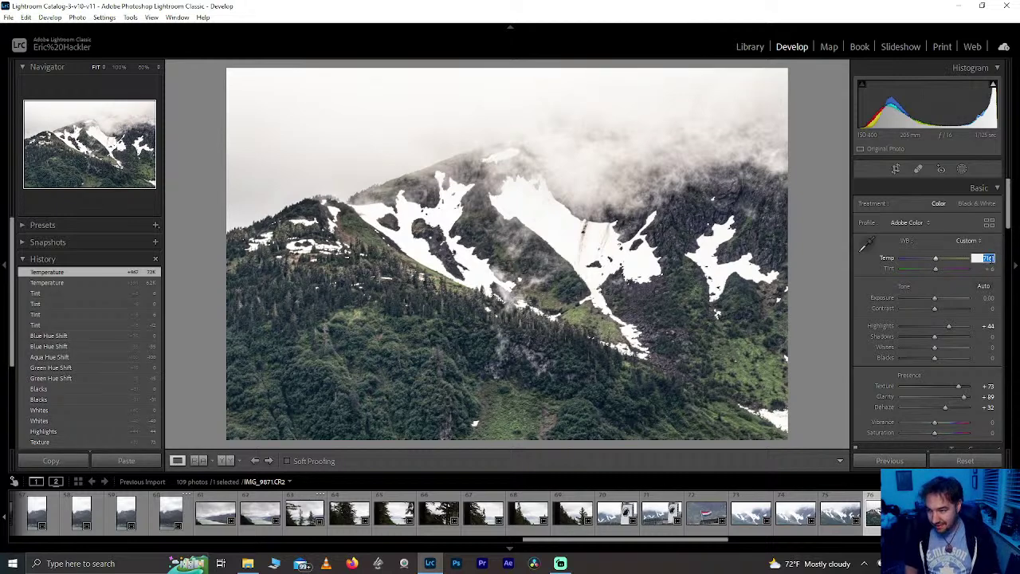
pyautogui.write('6500')
pyautogui.press('Return')
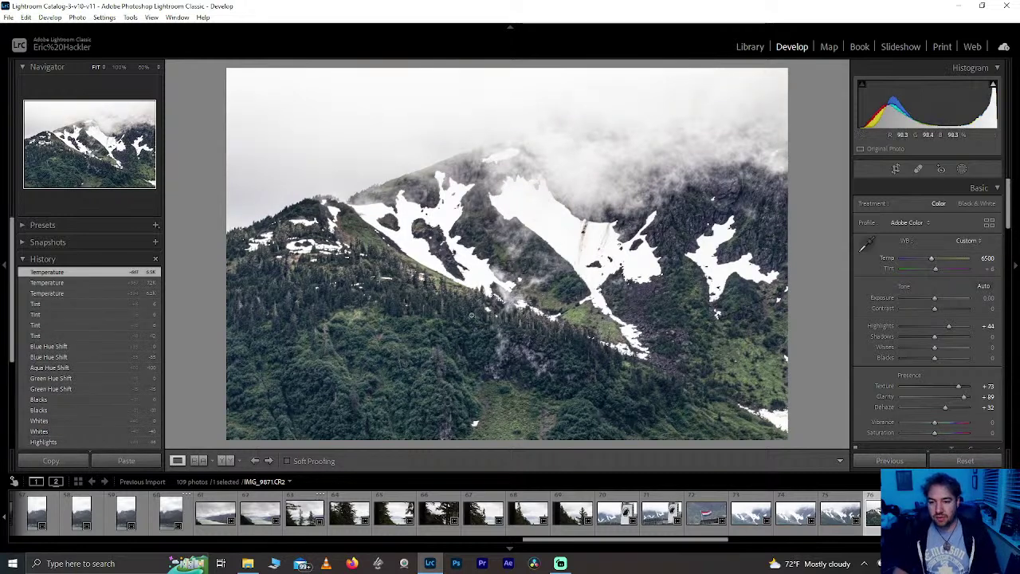
pyautogui.click(986, 258)
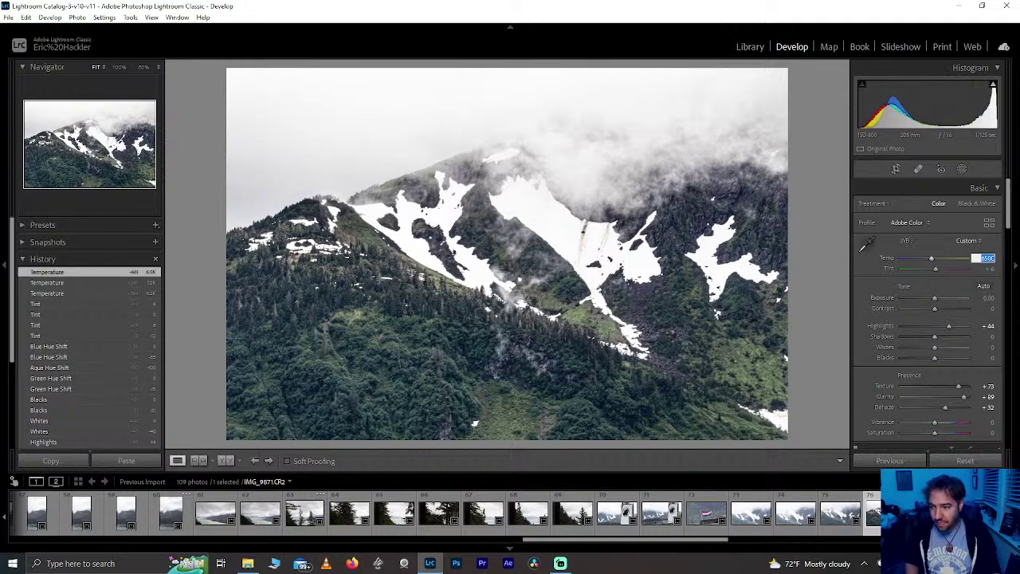
pyautogui.write('7000')
pyautogui.press('Return')
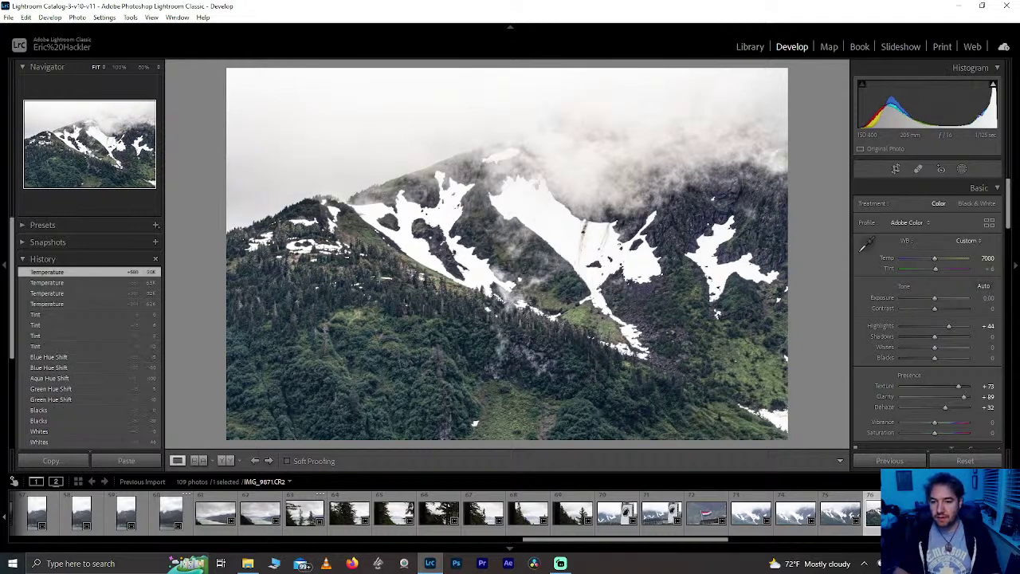
pyautogui.scroll(-1, 1009, 207)
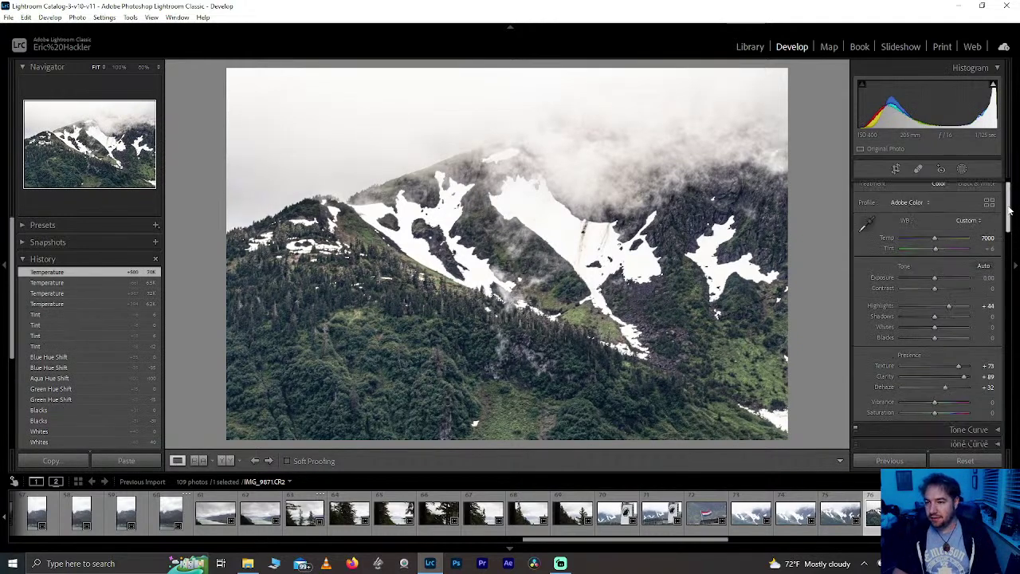
pyautogui.moveTo(1009, 207); pyautogui.dragTo(1004, 246)
pyautogui.moveTo(936, 279)
pyautogui.mouseDown()
pyautogui.moveTo(994, 280)
pyautogui.moveTo(936, 278)
pyautogui.mouseUp()
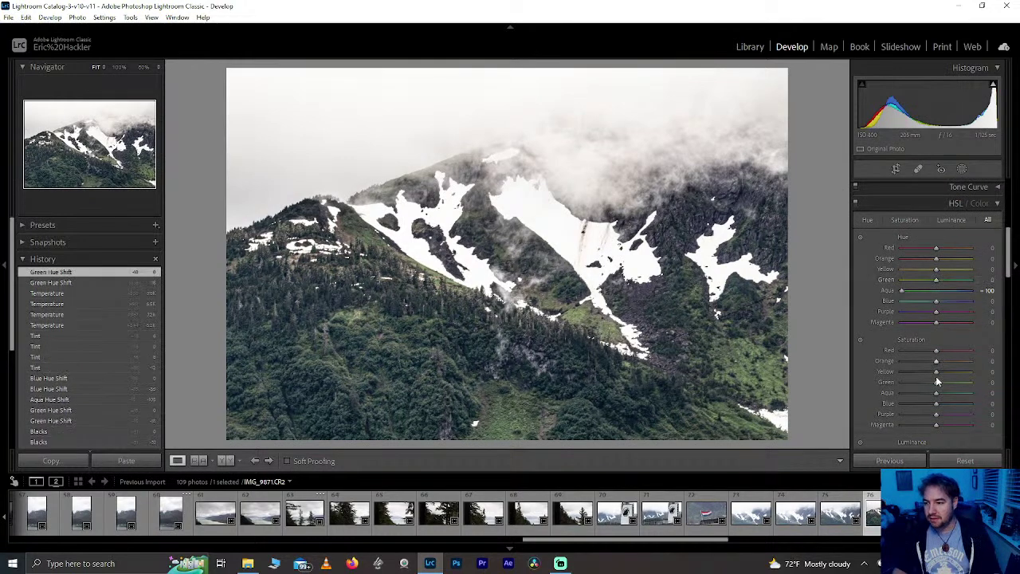
pyautogui.moveTo(936, 381)
pyautogui.mouseDown()
pyautogui.moveTo(997, 389)
pyautogui.moveTo(923, 377)
pyautogui.mouseUp()
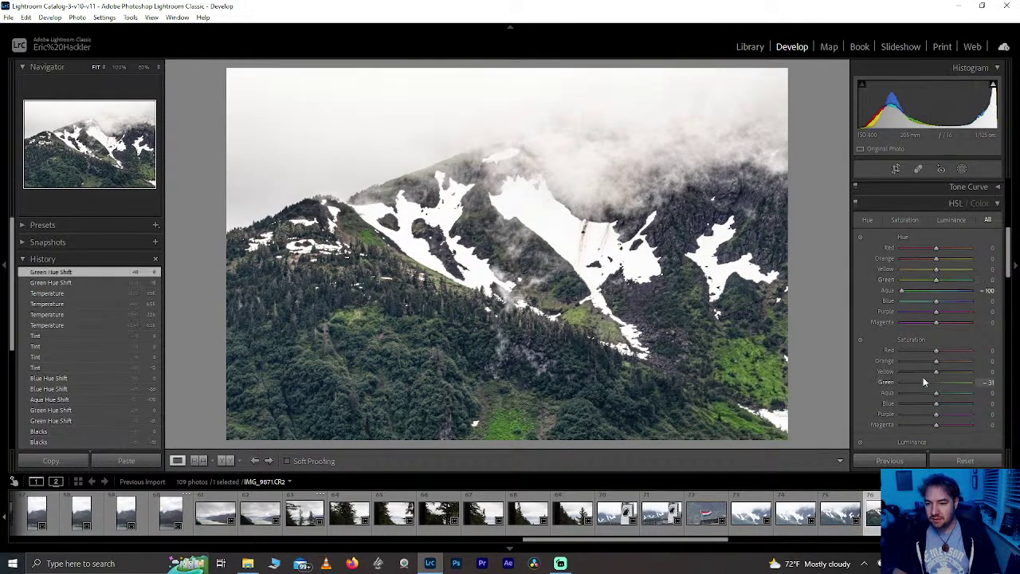
pyautogui.moveTo(1007, 385); pyautogui.dragTo(961, 385)
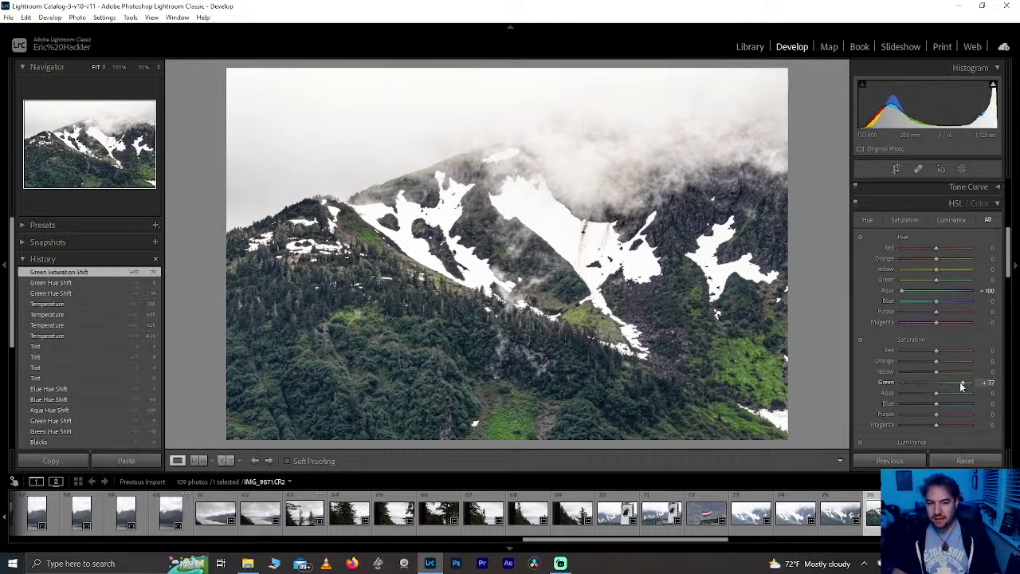
pyautogui.moveTo(934, 394); pyautogui.dragTo(956, 394)
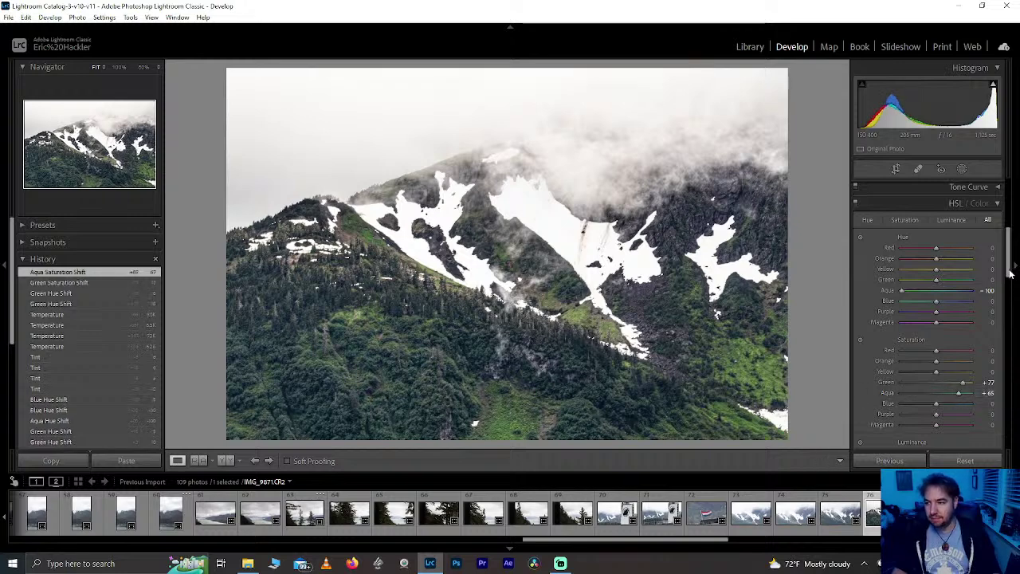
pyautogui.moveTo(1010, 274); pyautogui.dragTo(1006, 286)
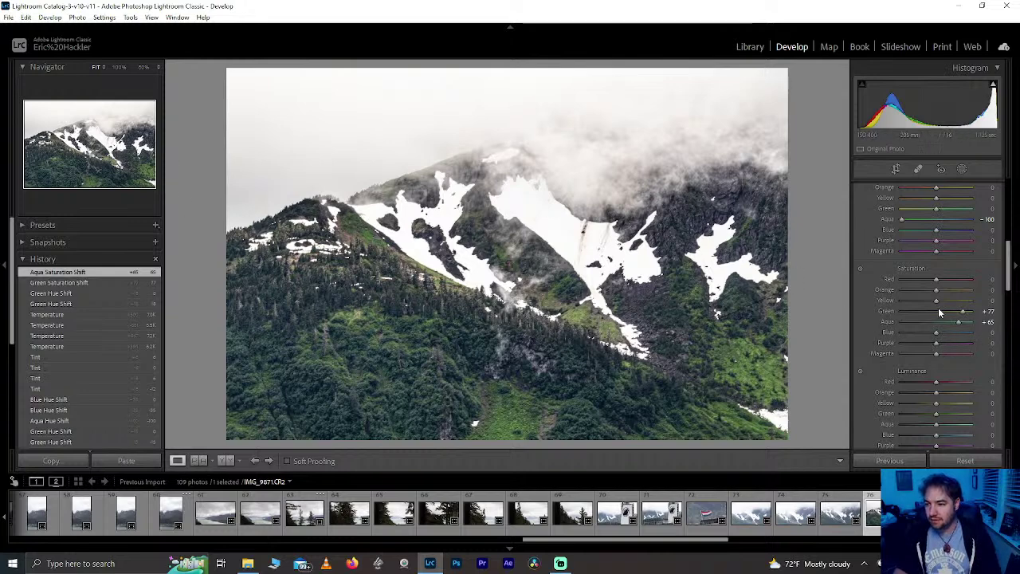
# Step: Raise Yellow saturation to +43 and reset Blue saturation and luminance to 0
pyautogui.moveTo(937, 300)
pyautogui.mouseDown()
pyautogui.moveTo(986, 303)
pyautogui.moveTo(951, 302)
pyautogui.mouseUp()
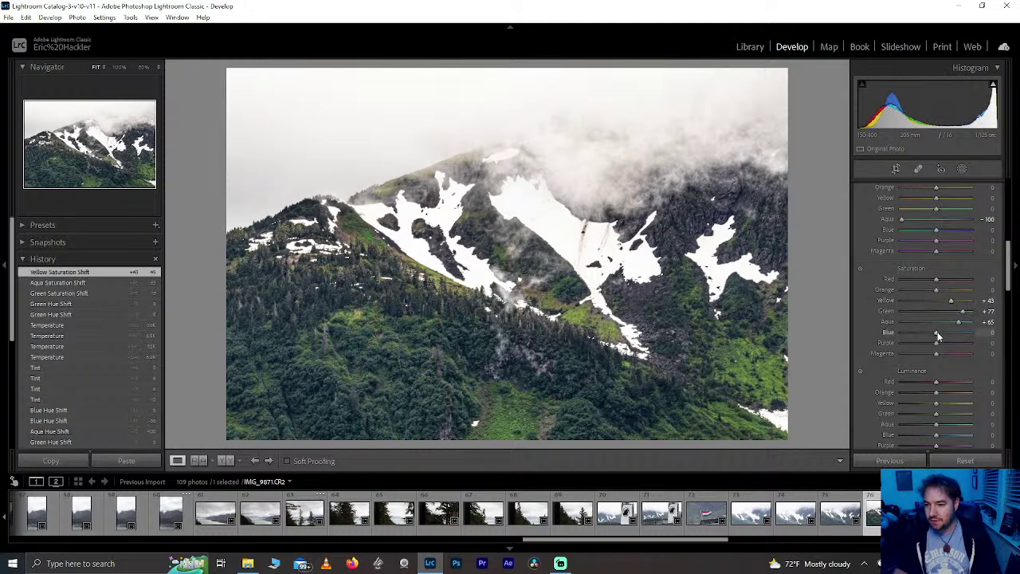
pyautogui.moveTo(937, 331); pyautogui.dragTo(854, 341)
pyautogui.doubleClick(916, 332)
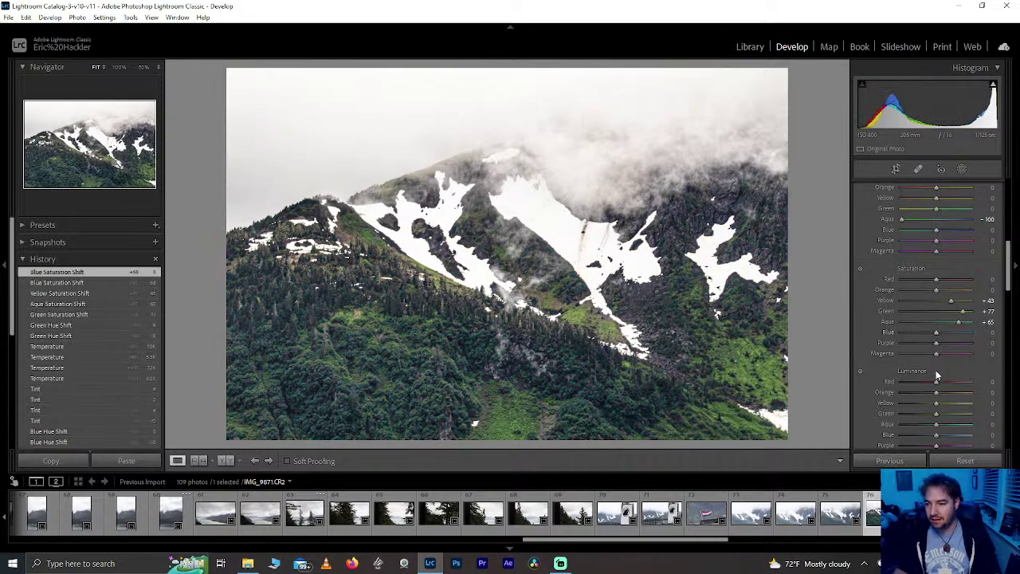
pyautogui.scroll(-3, 944, 342)
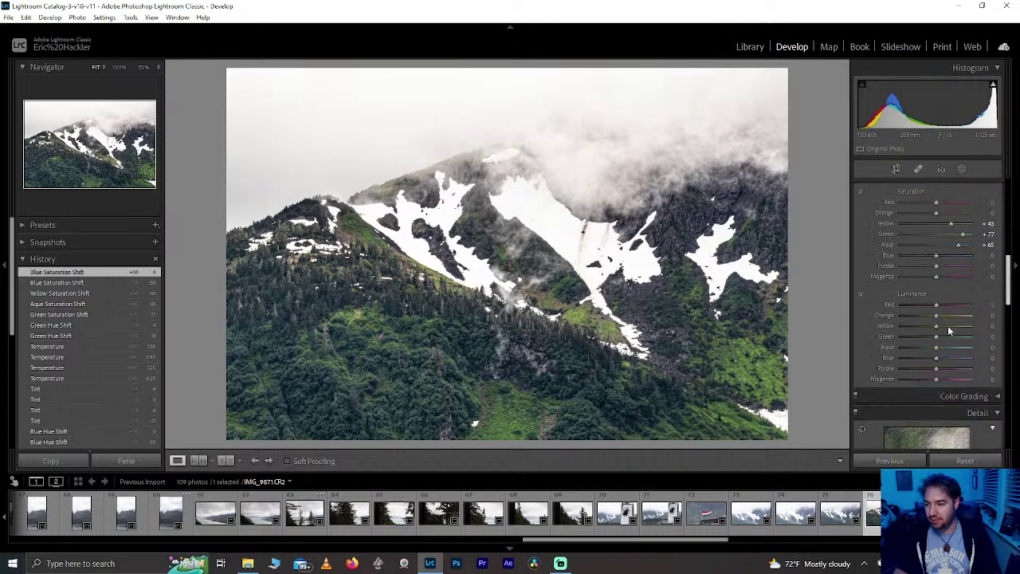
pyautogui.scroll(-1, 947, 329)
pyautogui.moveTo(936, 343)
pyautogui.mouseDown()
pyautogui.moveTo(1011, 351)
pyautogui.moveTo(883, 344)
pyautogui.moveTo(967, 332)
pyautogui.moveTo(1008, 343)
pyautogui.moveTo(954, 337)
pyautogui.mouseUp()
pyautogui.doubleClick(932, 343)
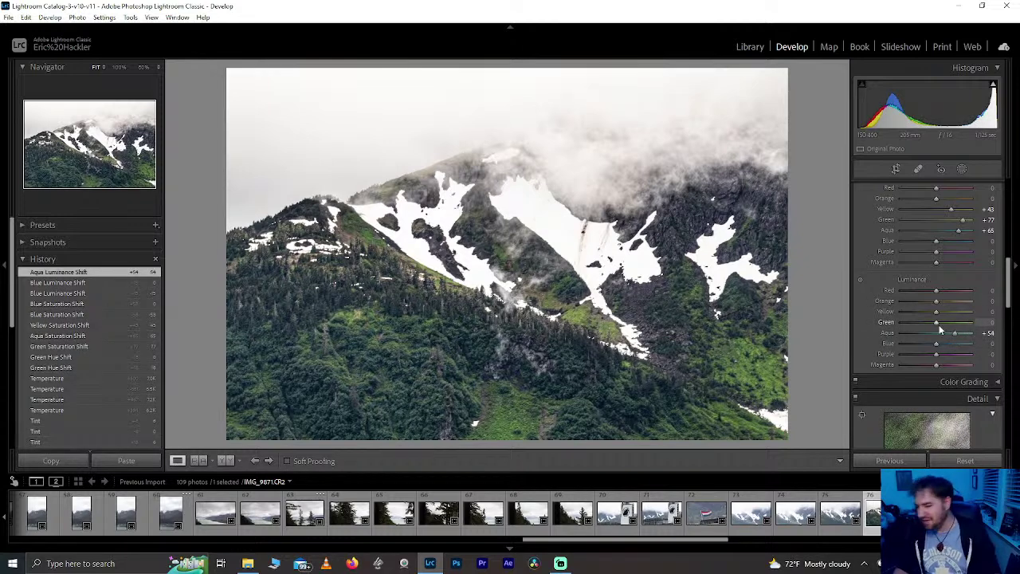
# Step: Brighten Green luminance to +85 and set Orange saturation to +78
pyautogui.moveTo(952, 328)
pyautogui.mouseDown()
pyautogui.moveTo(1004, 328)
pyautogui.moveTo(969, 327)
pyautogui.mouseUp()
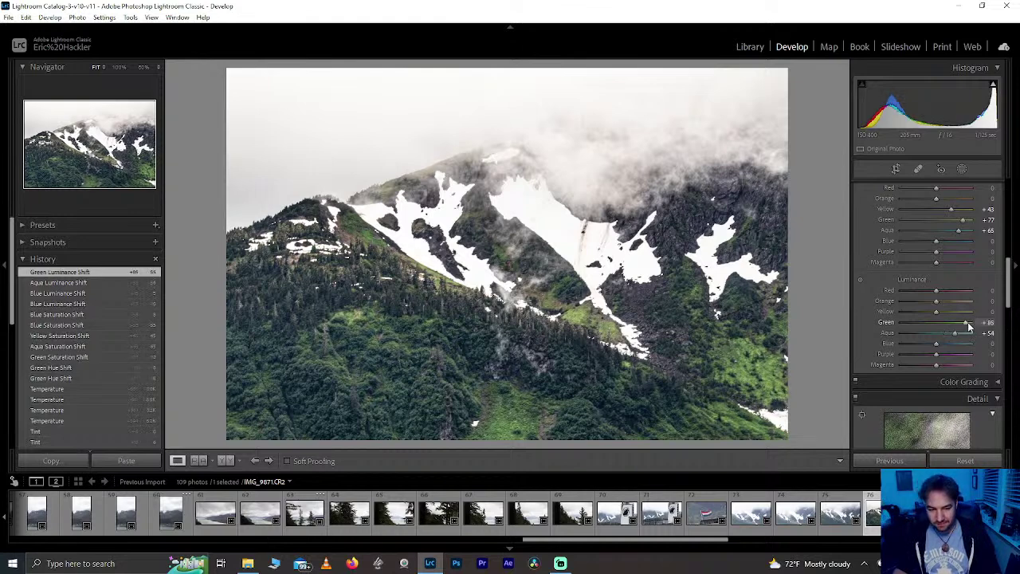
pyautogui.scroll(3, 1010, 294)
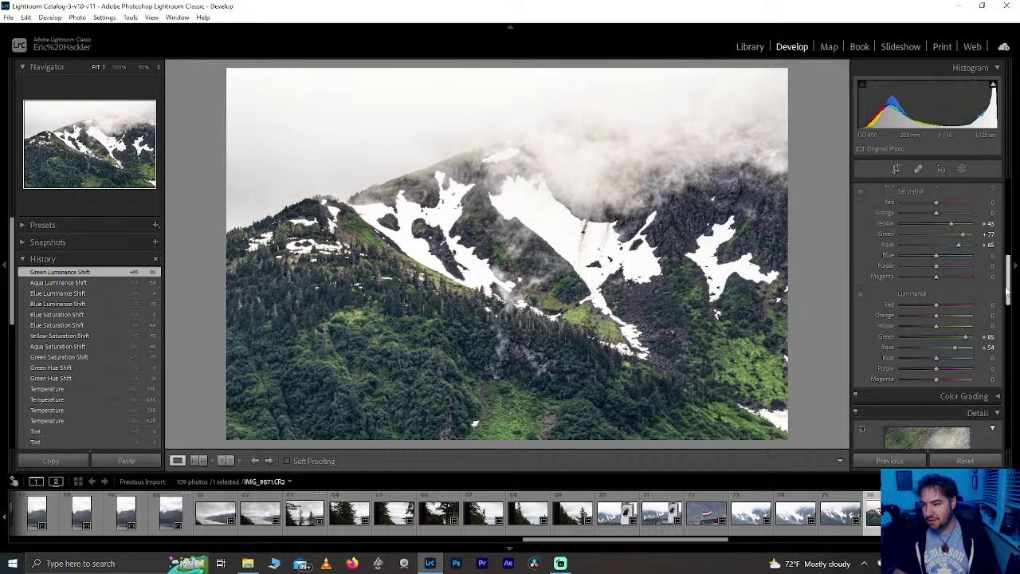
pyautogui.moveTo(937, 310); pyautogui.dragTo(985, 307)
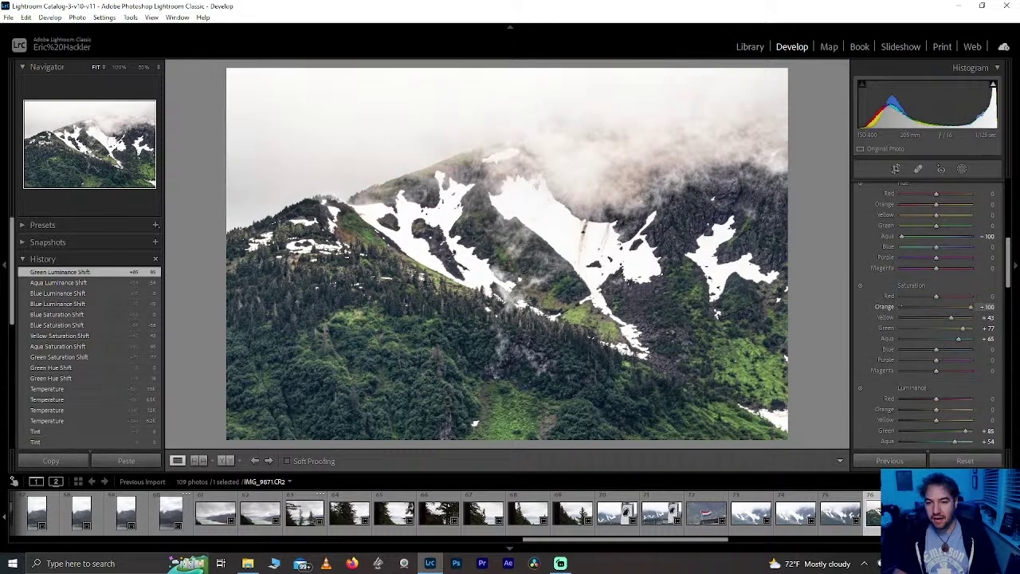
pyautogui.moveTo(970, 308); pyautogui.dragTo(965, 311)
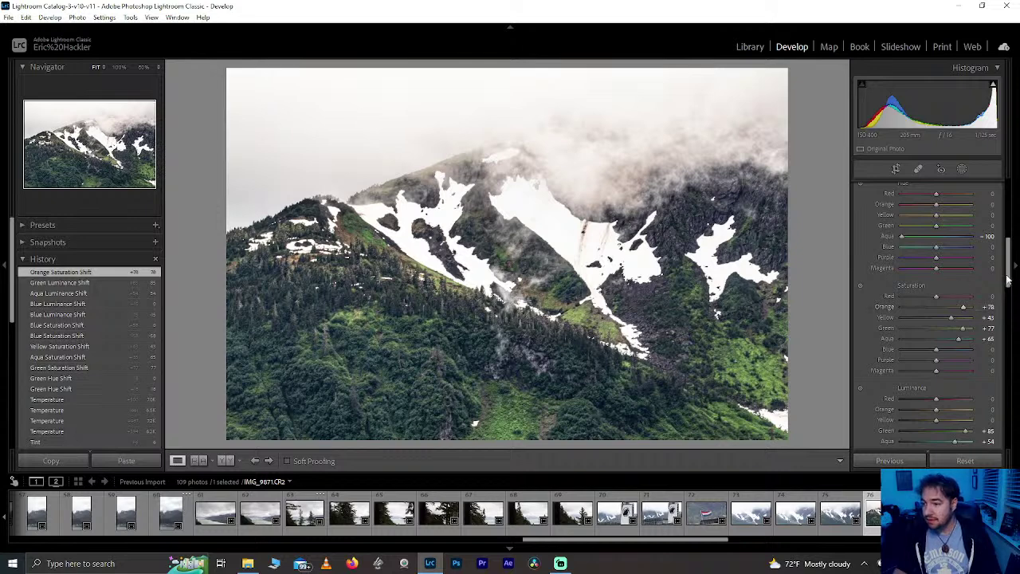
pyautogui.scroll(5, 1010, 238)
pyautogui.scroll(-5, 1008, 247)
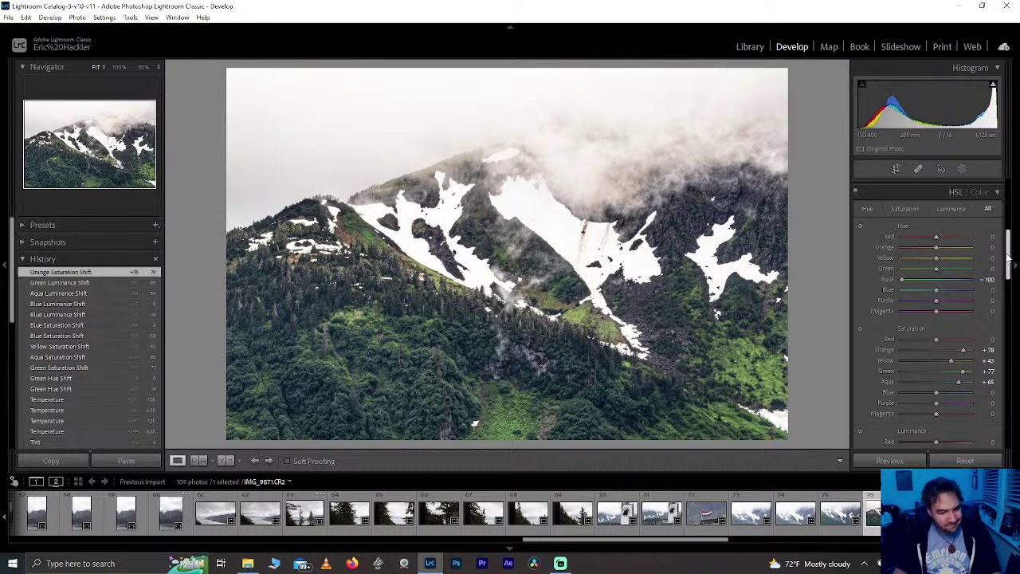
# Step: Try brightening Whites and shifting Shadows, then reset both back to 0
pyautogui.moveTo(1008, 255); pyautogui.dragTo(1009, 203)
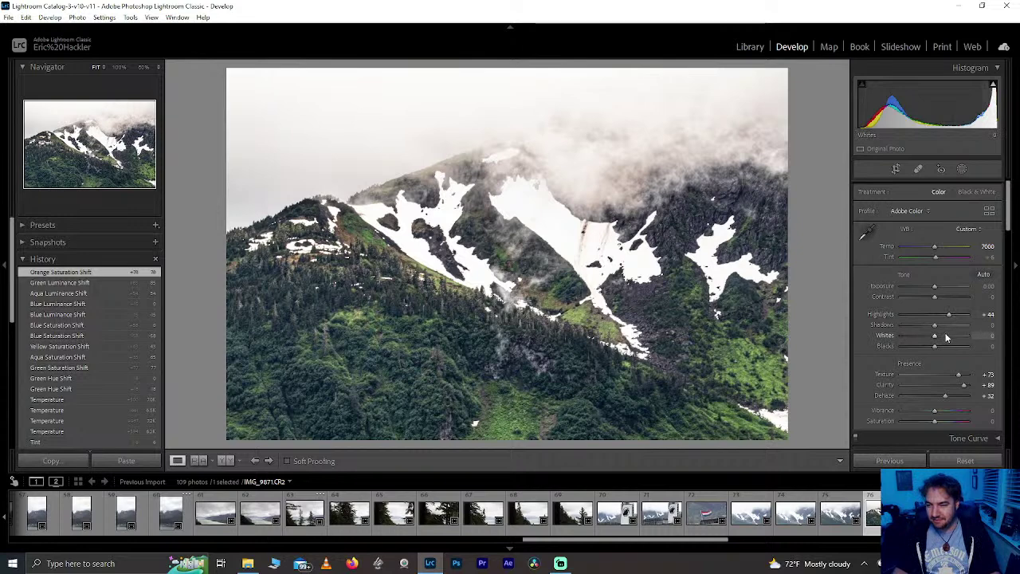
pyautogui.moveTo(936, 339); pyautogui.dragTo(953, 341)
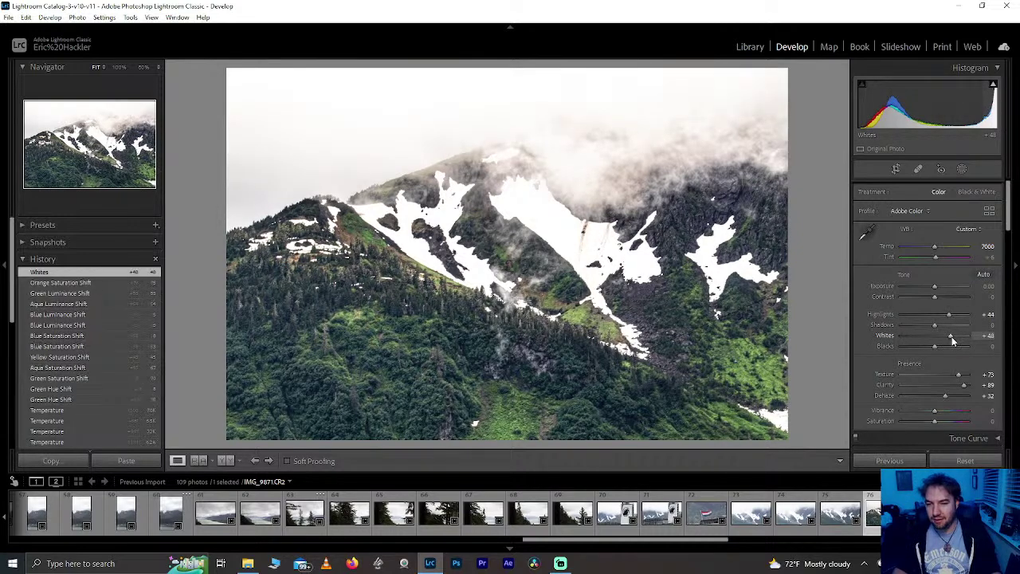
pyautogui.doubleClick(953, 341)
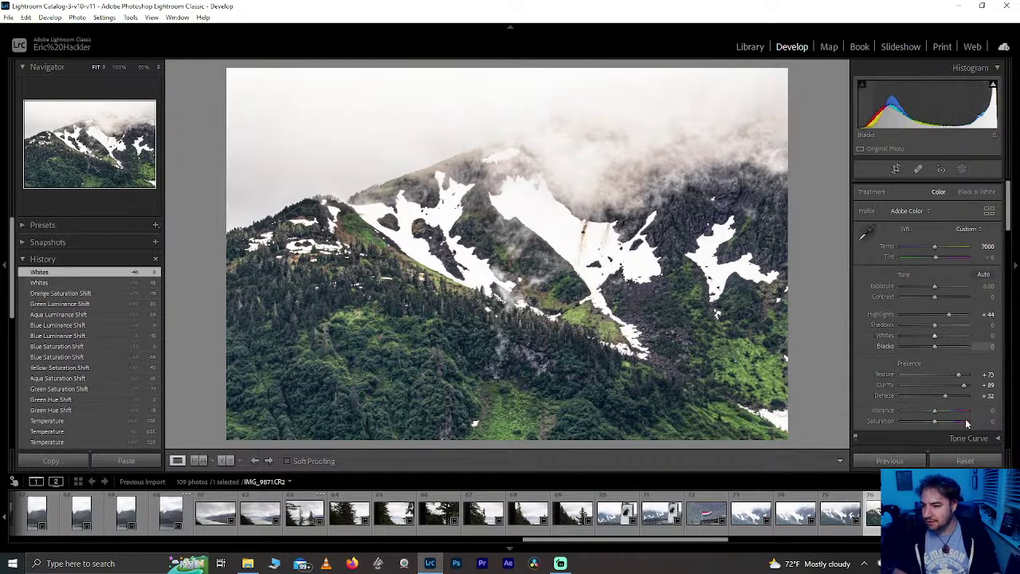
pyautogui.moveTo(989, 333); pyautogui.dragTo(934, 329)
pyautogui.doubleClick(934, 329)
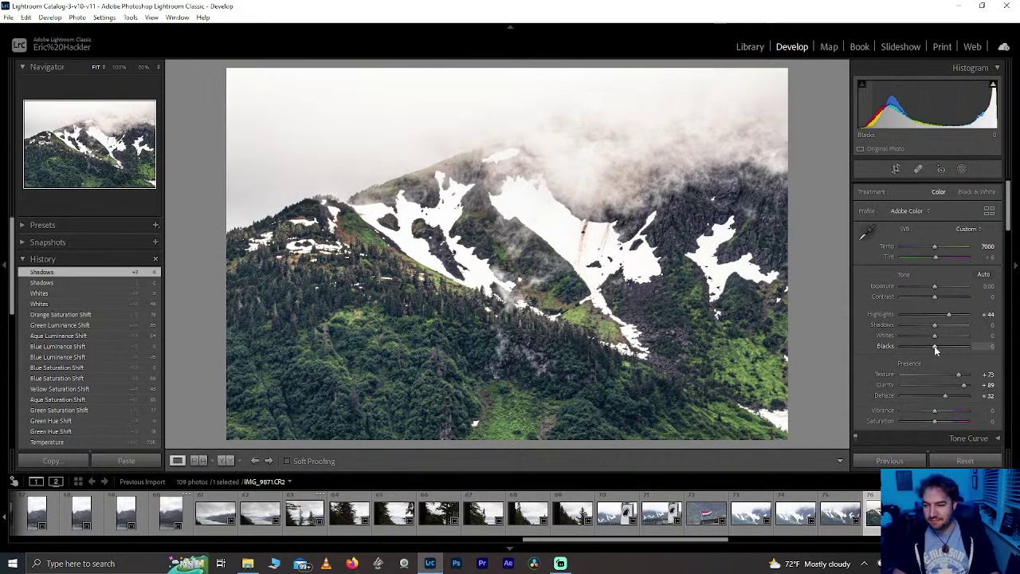
# Step: Set Blacks to -24 after testing -40
pyautogui.moveTo(934, 347); pyautogui.dragTo(921, 348)
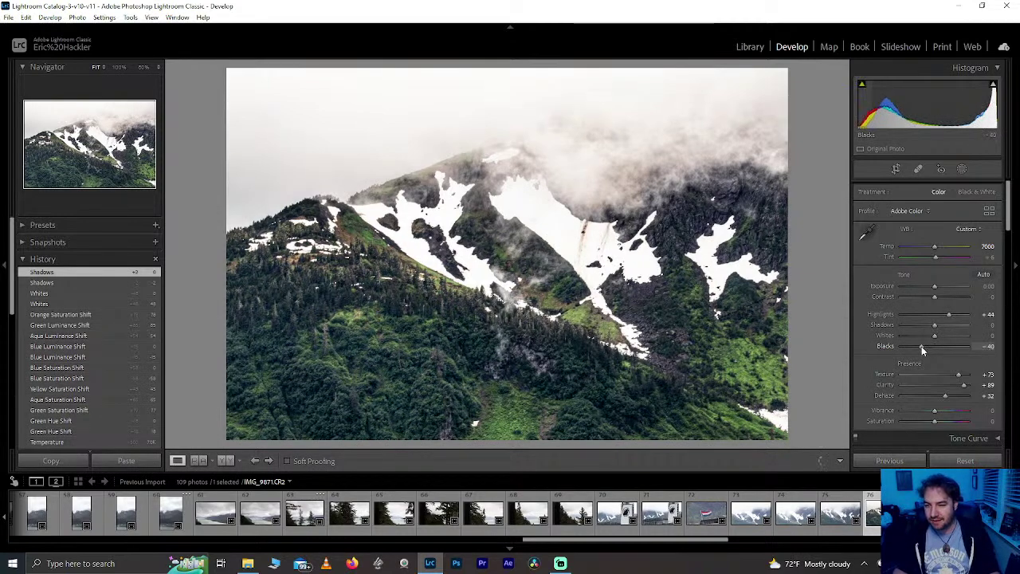
pyautogui.doubleClick(921, 345)
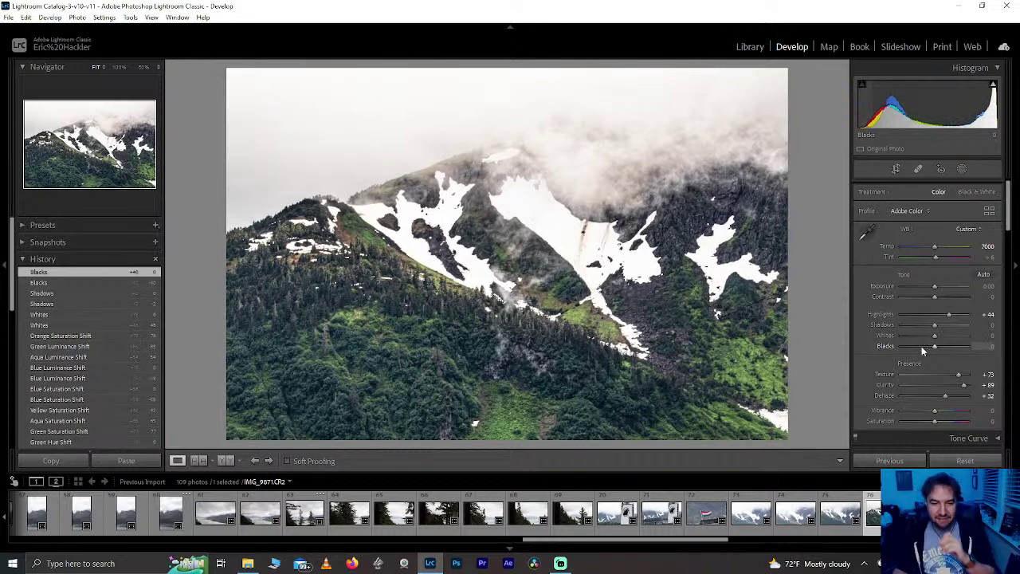
pyautogui.moveTo(921, 345); pyautogui.dragTo(926, 345)
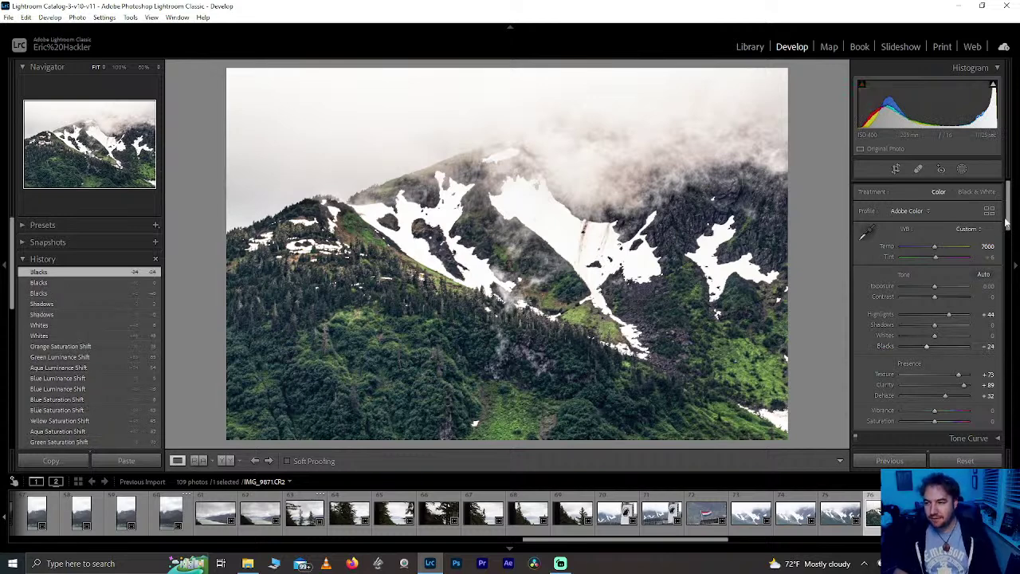
pyautogui.moveTo(1007, 217); pyautogui.dragTo(1003, 277)
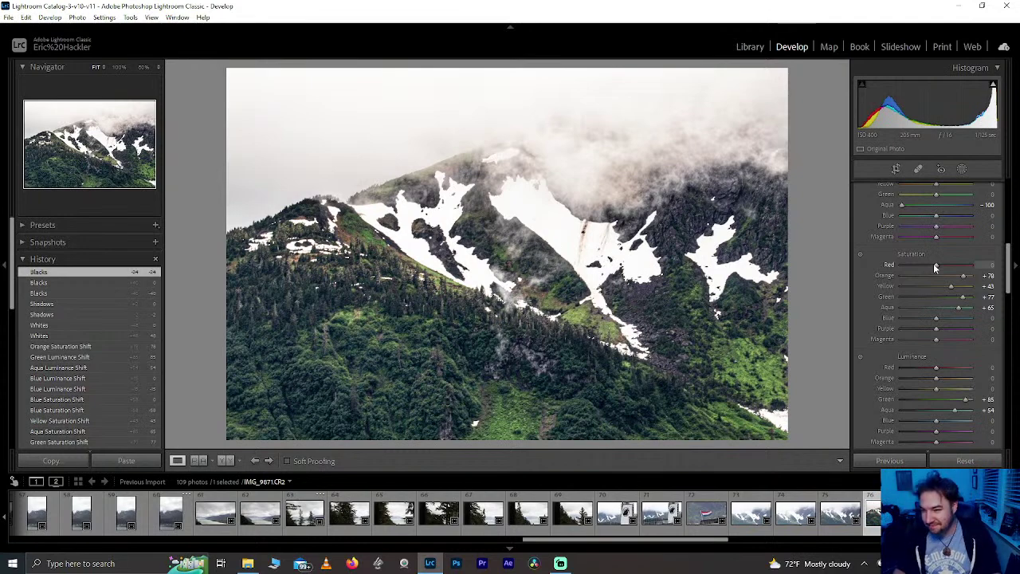
# Step: Set Red saturation to +69 and give the photo a one-star rating
pyautogui.moveTo(936, 268); pyautogui.dragTo(1016, 268)
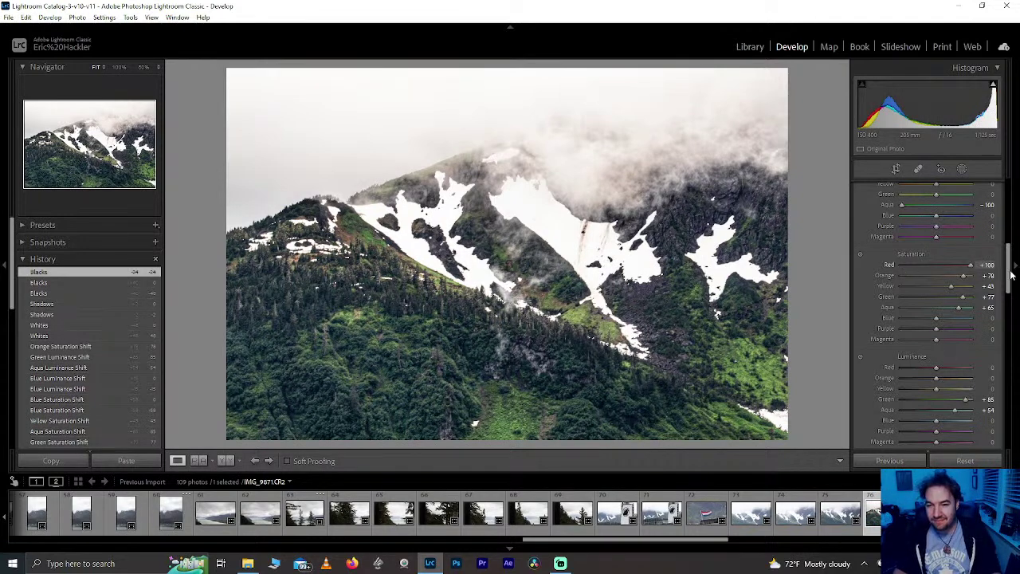
pyautogui.moveTo(960, 269); pyautogui.dragTo(958, 268)
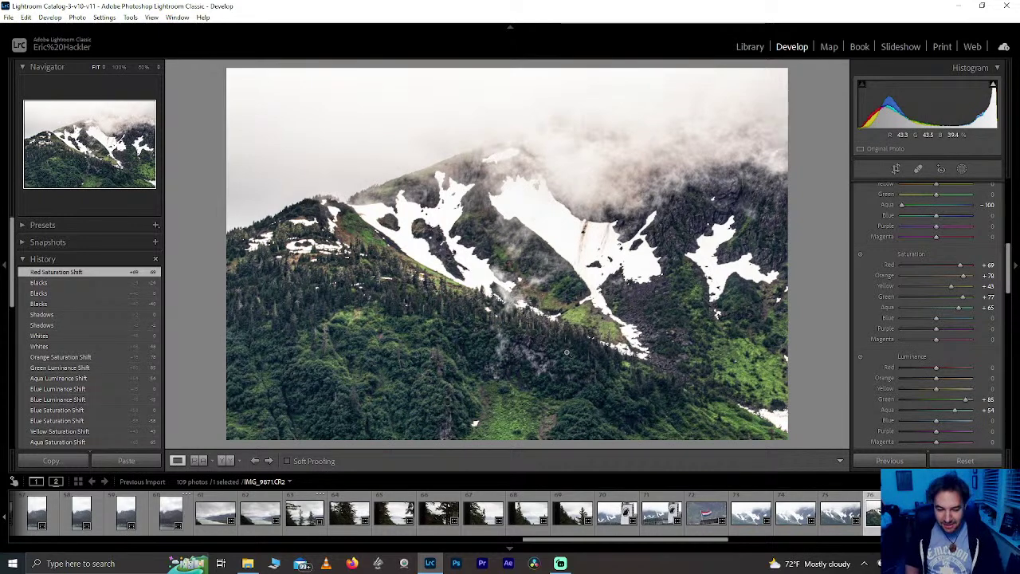
pyautogui.press('1')
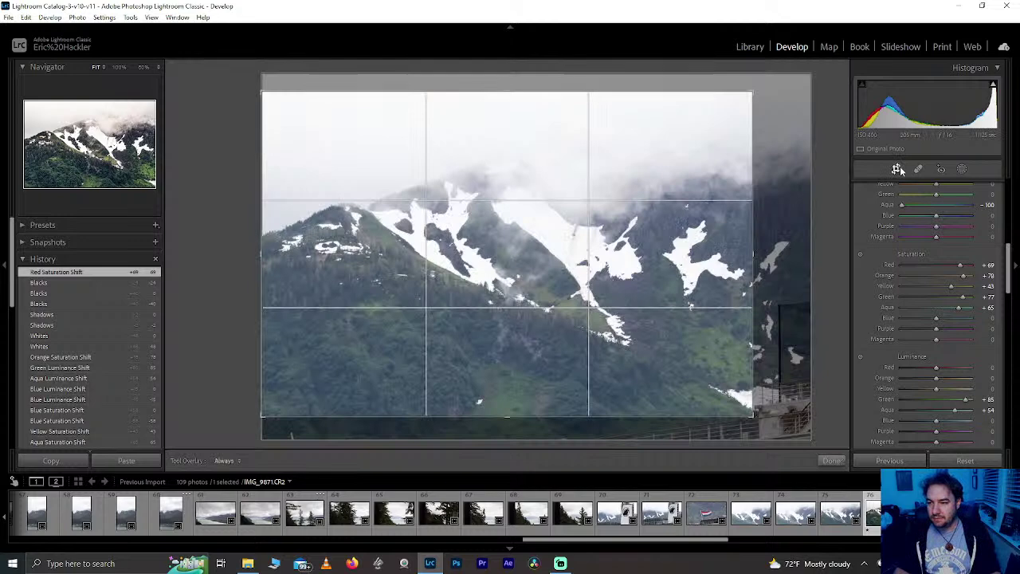
# Step: Crop the mountain photo narrower from the right, undoing a bottom-edge trim, and apply it
pyautogui.click(896, 168)
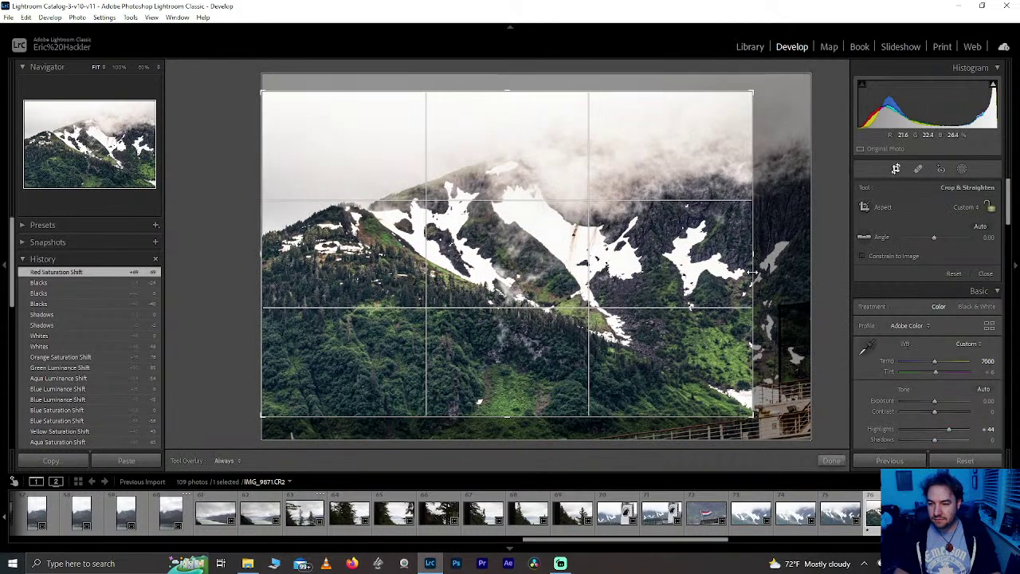
pyautogui.moveTo(749, 259); pyautogui.dragTo(719, 253)
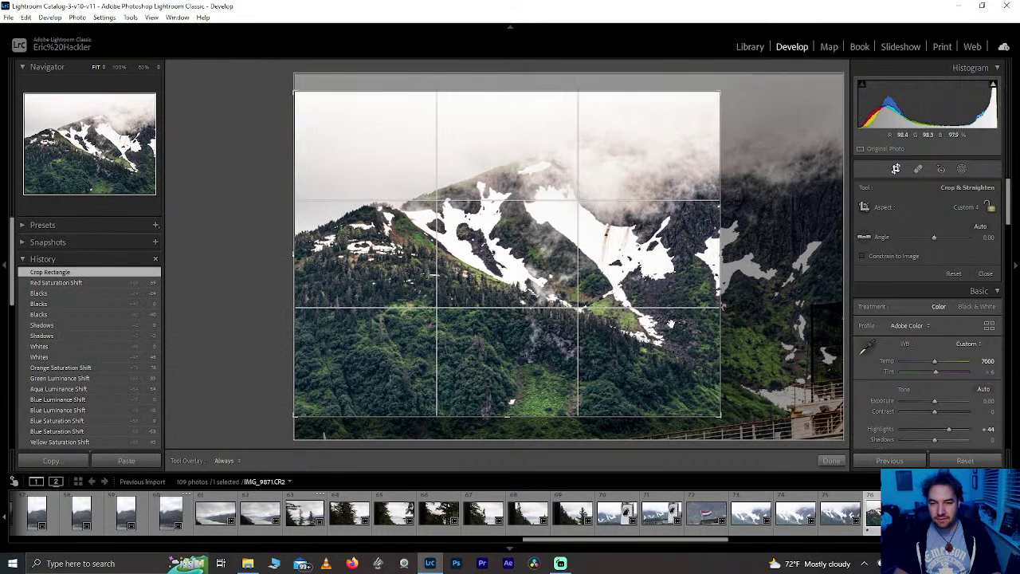
pyautogui.moveTo(583, 416); pyautogui.dragTo(581, 296)
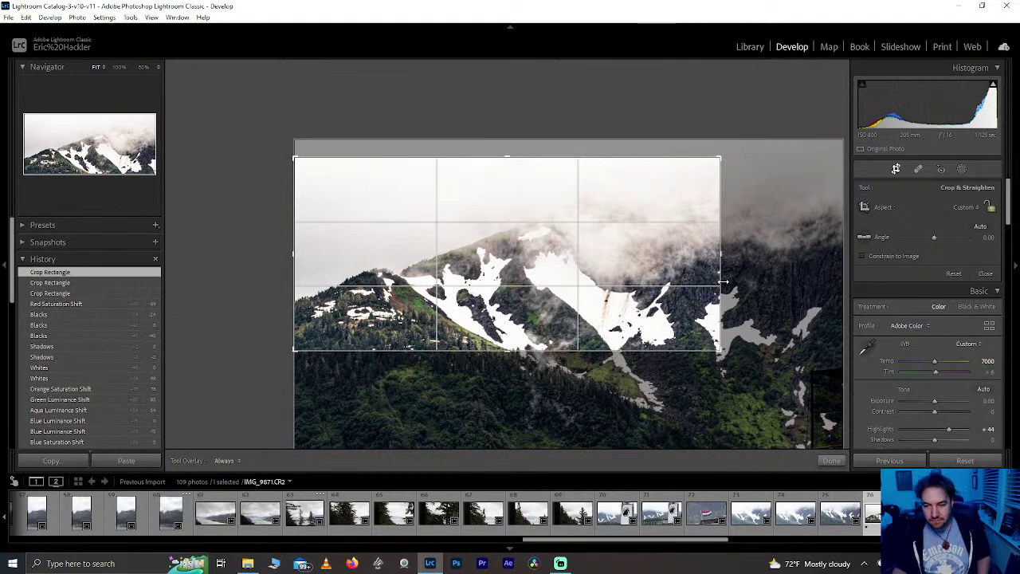
pyautogui.hotkey('ctrl', 'z')
pyautogui.moveTo(727, 273); pyautogui.dragTo(636, 281)
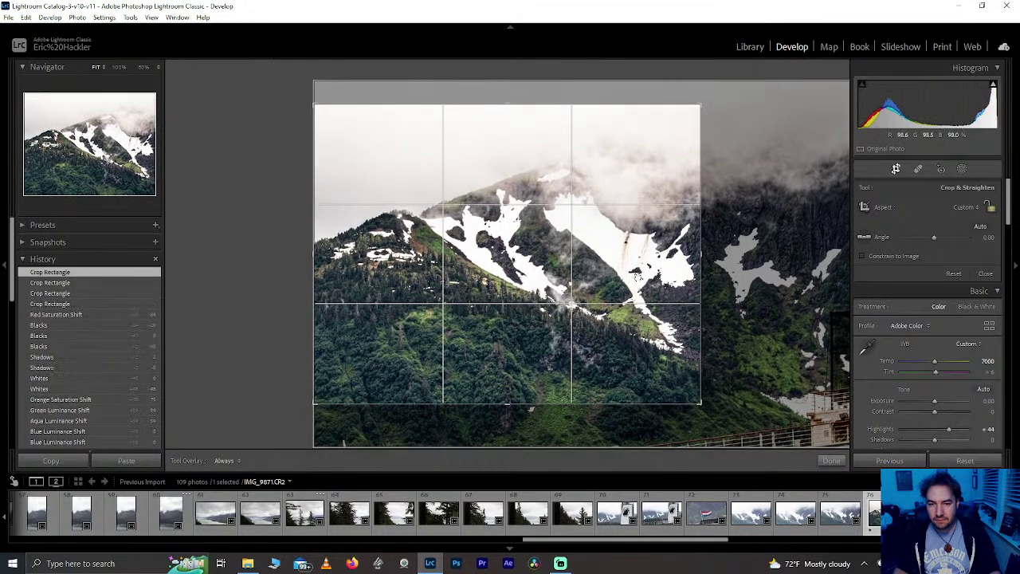
pyautogui.click(831, 461)
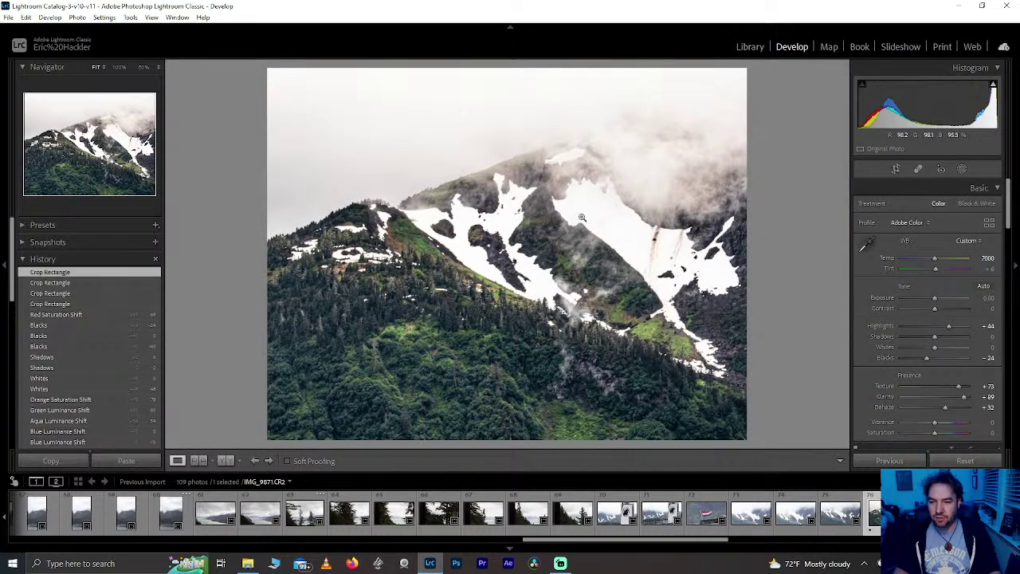
# Step: Zoom in on the left ridge, then view the town portrait photo and step back
pyautogui.click(318, 251)
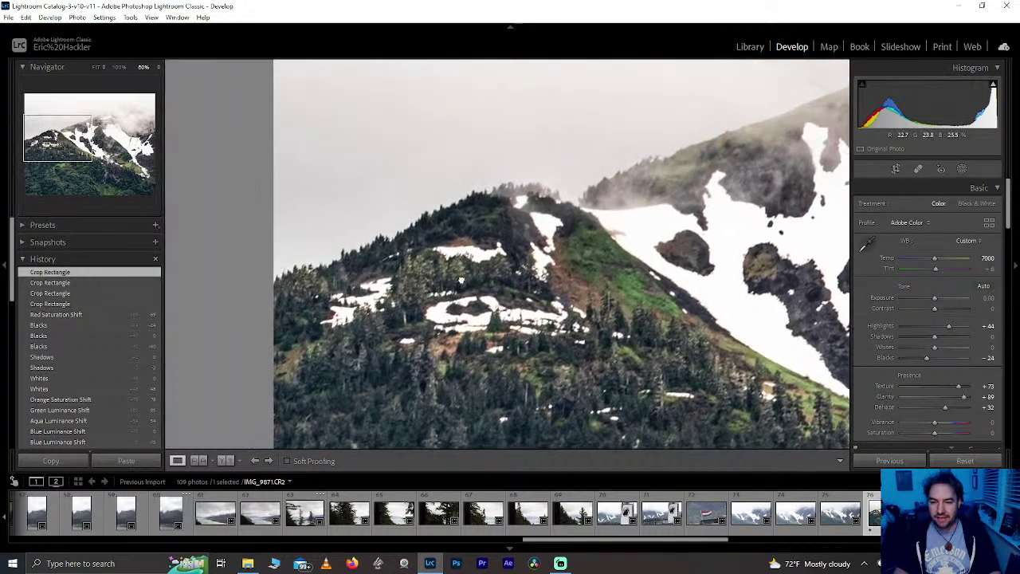
pyautogui.click(514, 309)
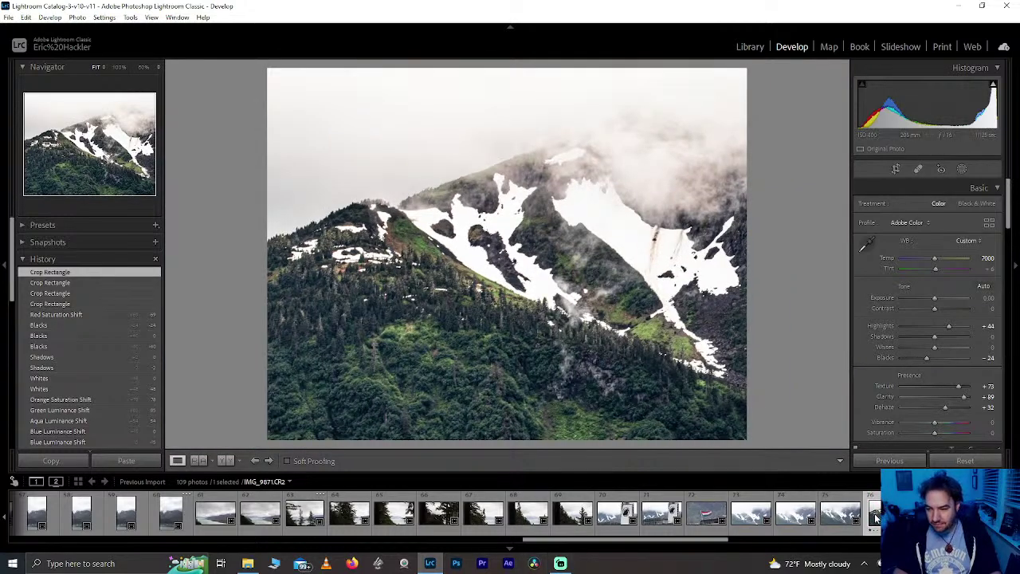
pyautogui.scroll(5, 606, 514)
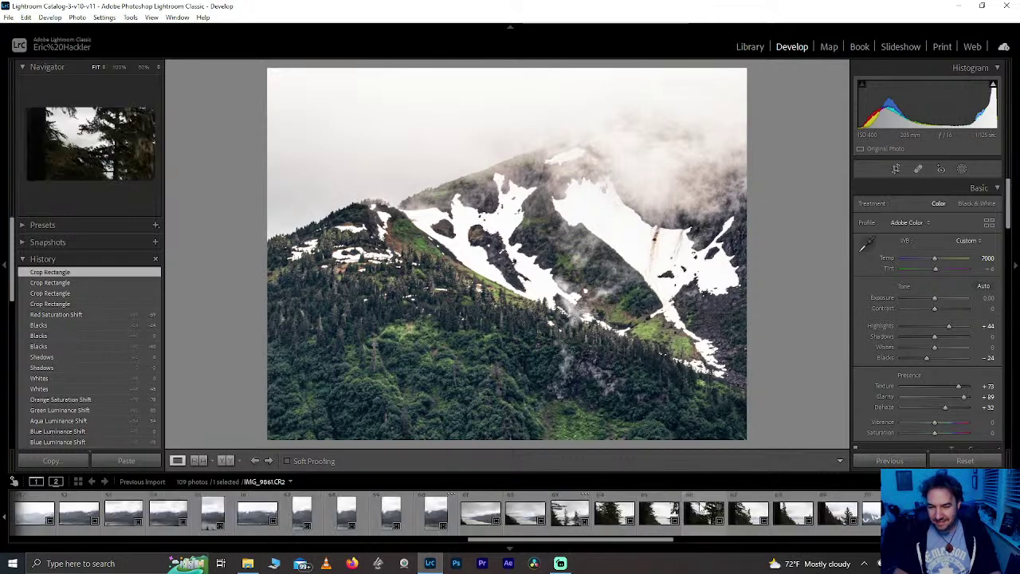
pyautogui.click(438, 514)
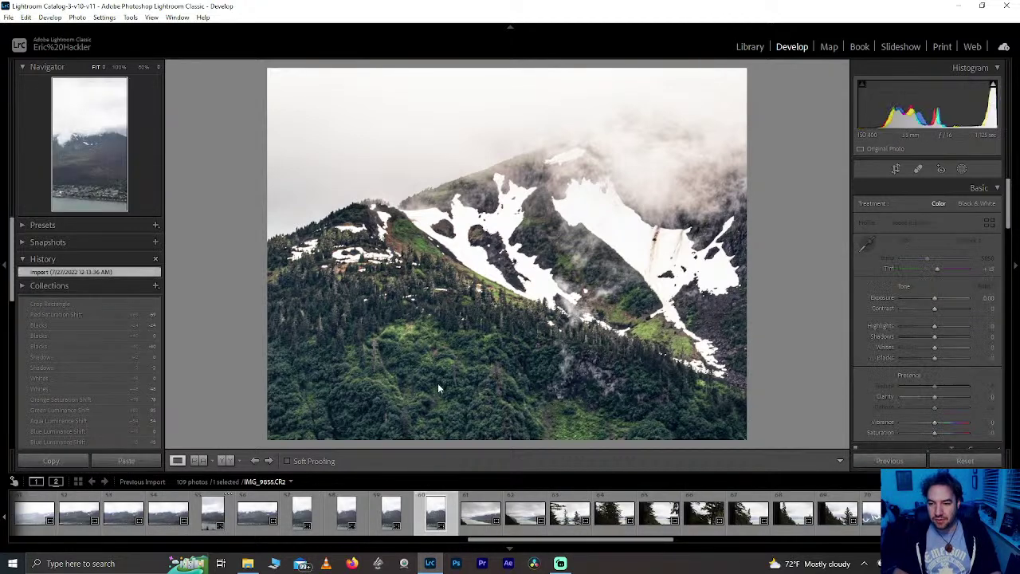
pyautogui.press('Left')
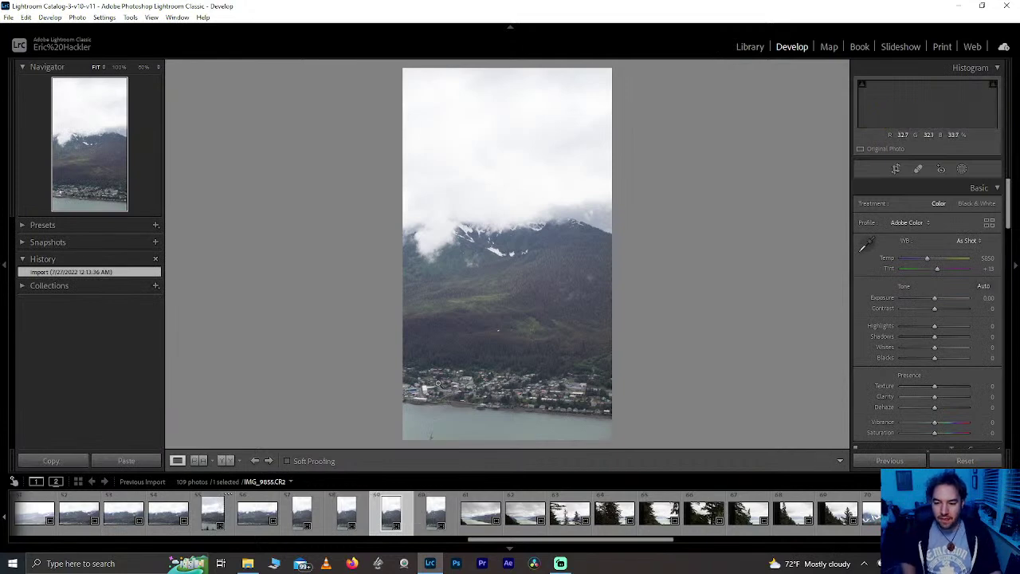
# Step: Move back through the earlier seaplane photos to the IMG_9759 seaplane-over-hillside-houses shot
pyautogui.hscroll(-3, 420, 510)
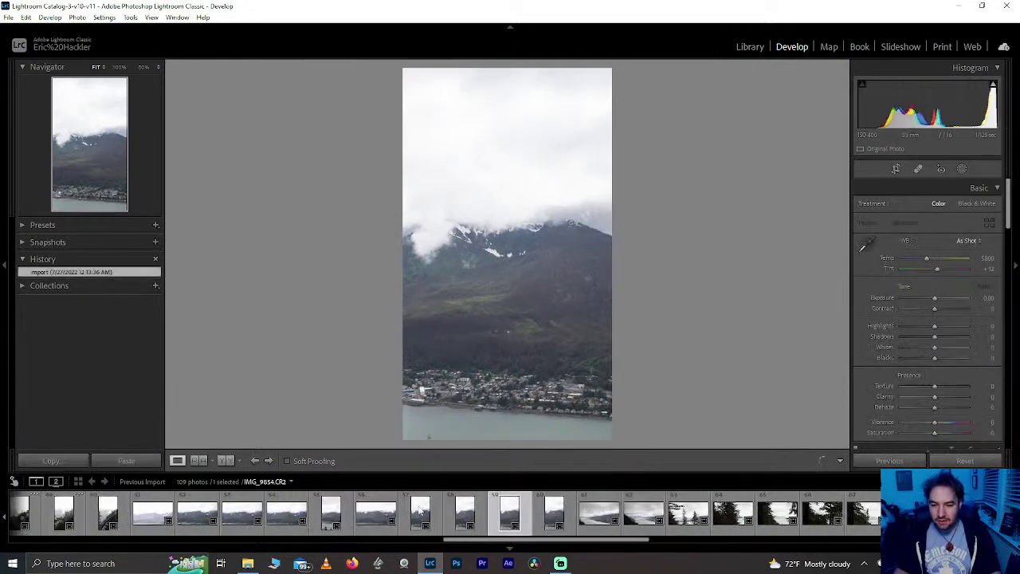
pyautogui.hscroll(-3, 420, 510)
pyautogui.hscroll(-10, 418, 510)
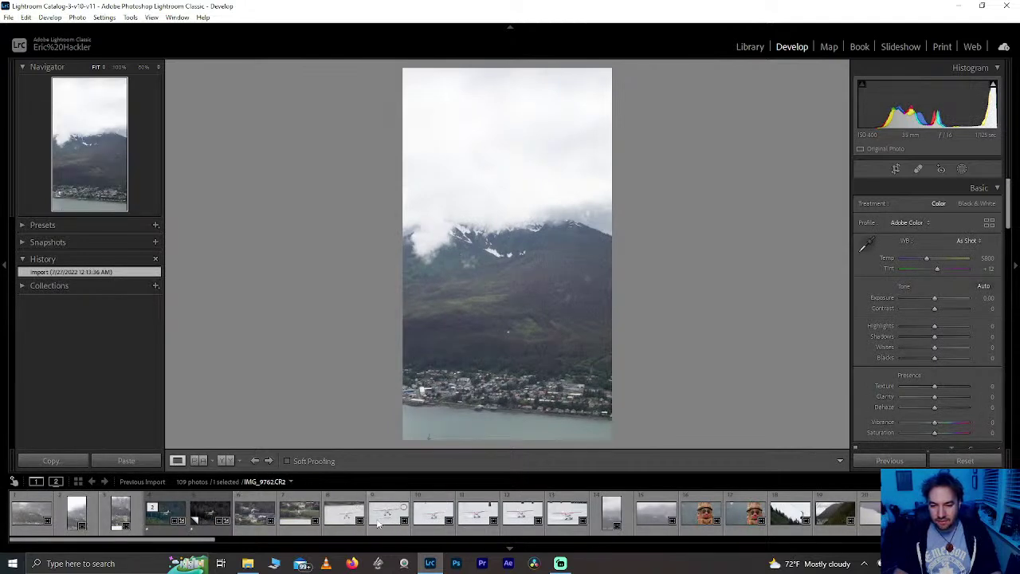
pyautogui.click(388, 516)
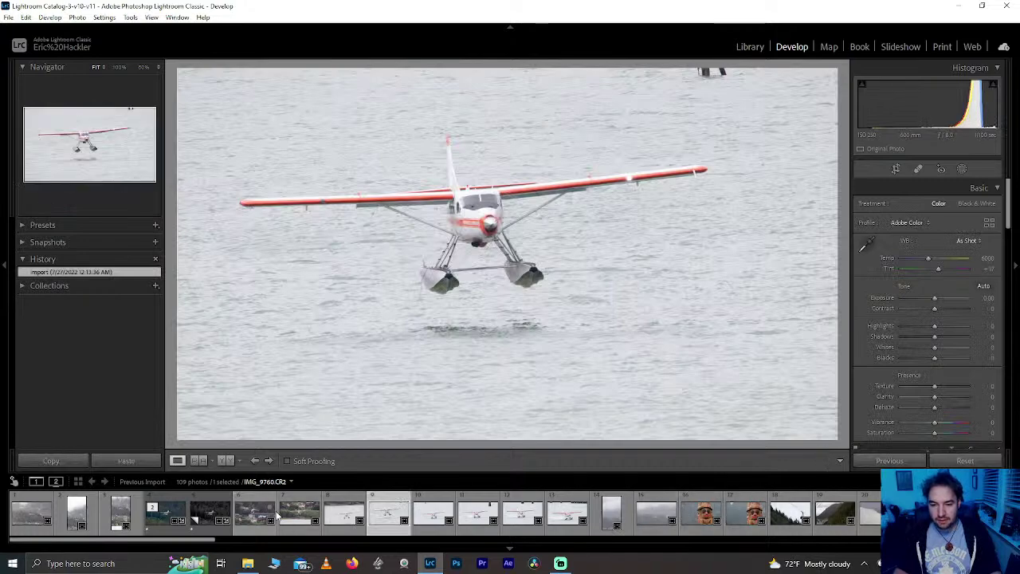
pyautogui.click(299, 513)
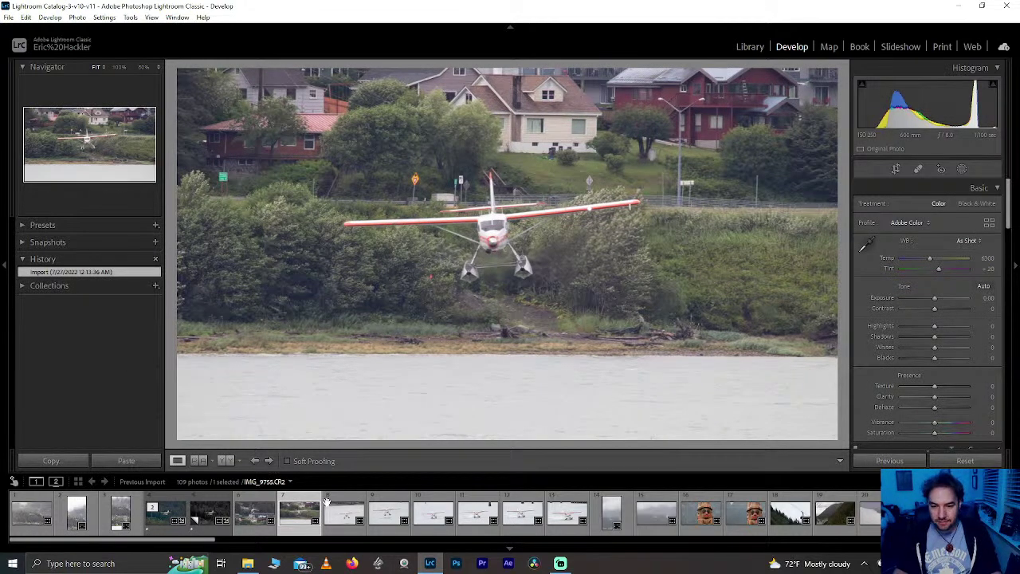
pyautogui.click(249, 515)
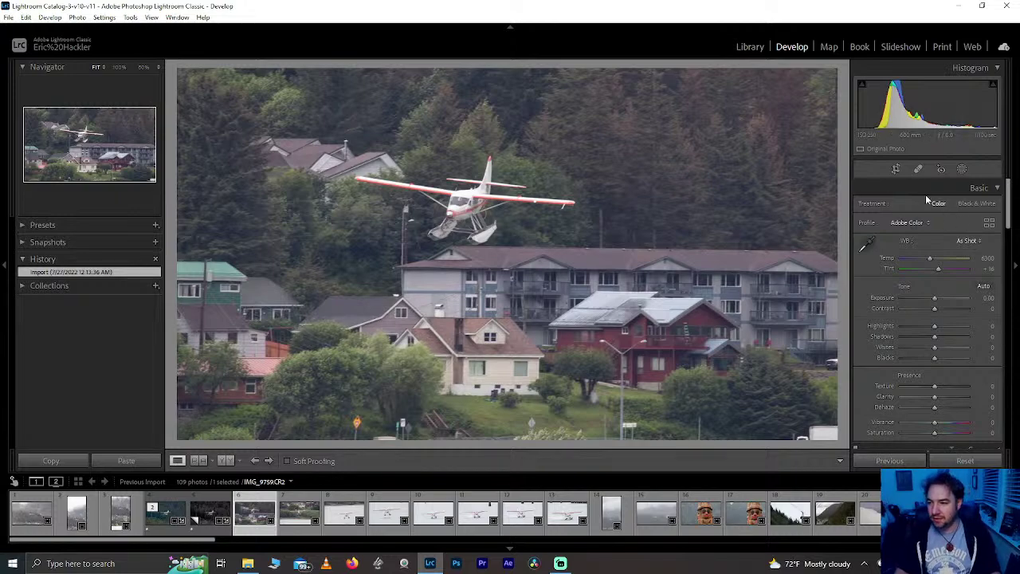
# Step: Crop the seaplane photo tighter from top, bottom and both sides, repositioning the image under the frame
pyautogui.click(896, 169)
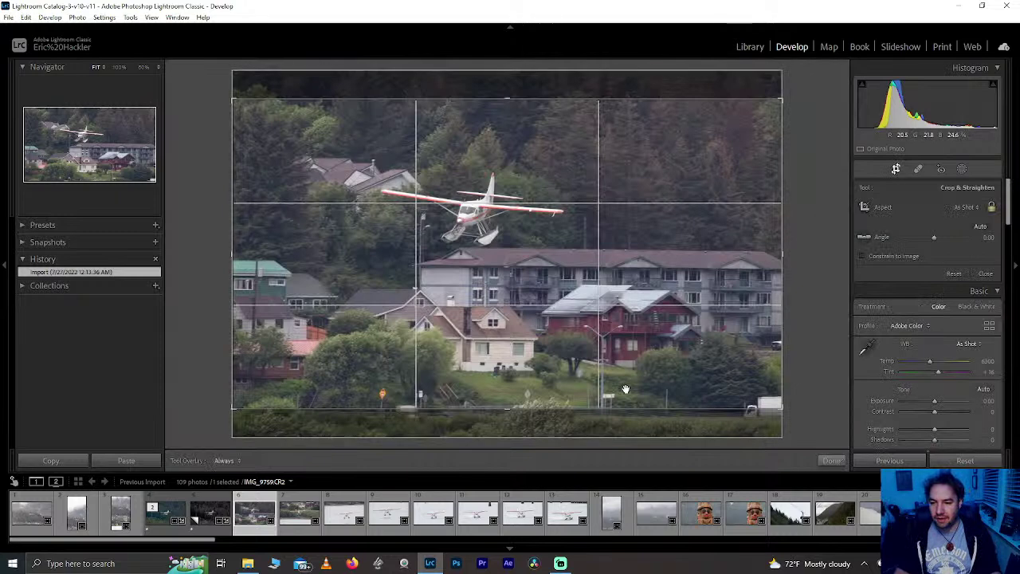
pyautogui.moveTo(526, 435); pyautogui.dragTo(526, 404)
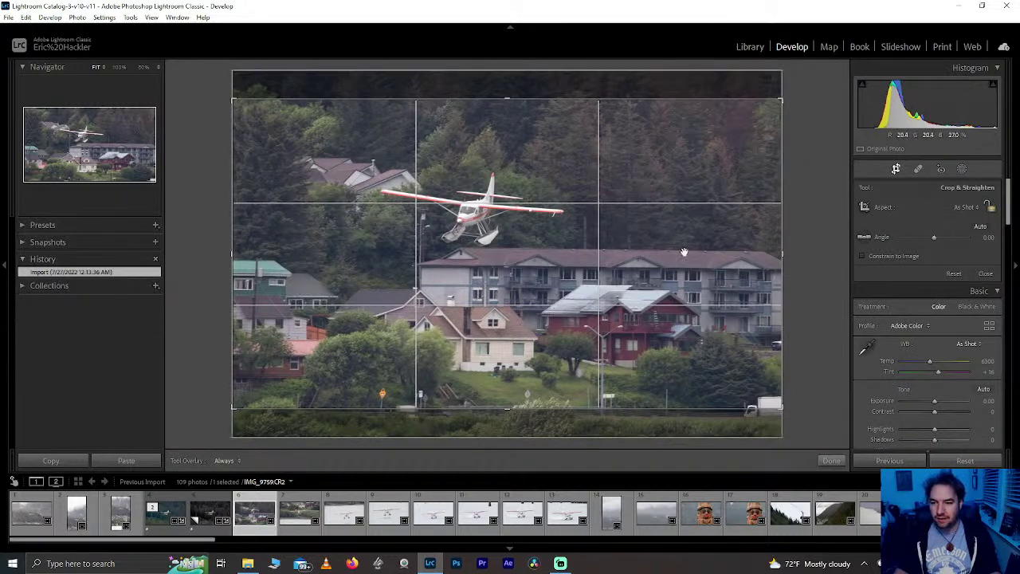
pyautogui.moveTo(778, 275); pyautogui.dragTo(741, 277)
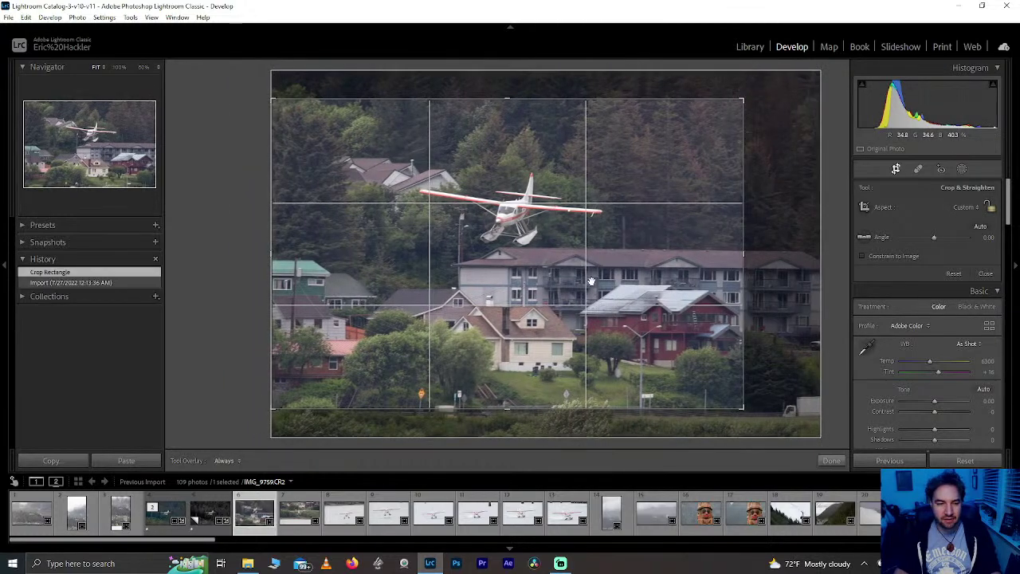
pyautogui.moveTo(539, 282); pyautogui.dragTo(555, 333)
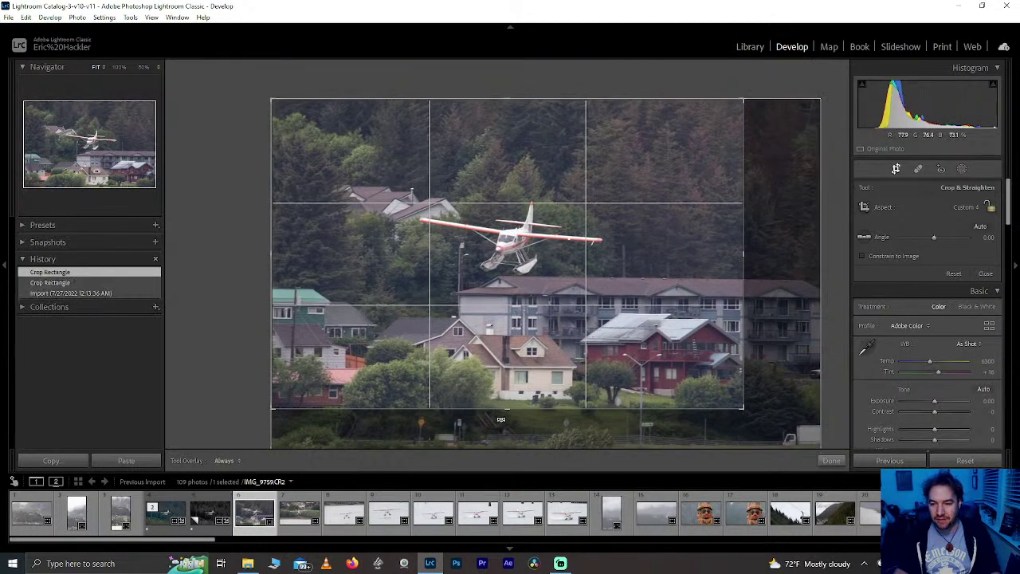
pyautogui.moveTo(505, 409); pyautogui.dragTo(505, 407)
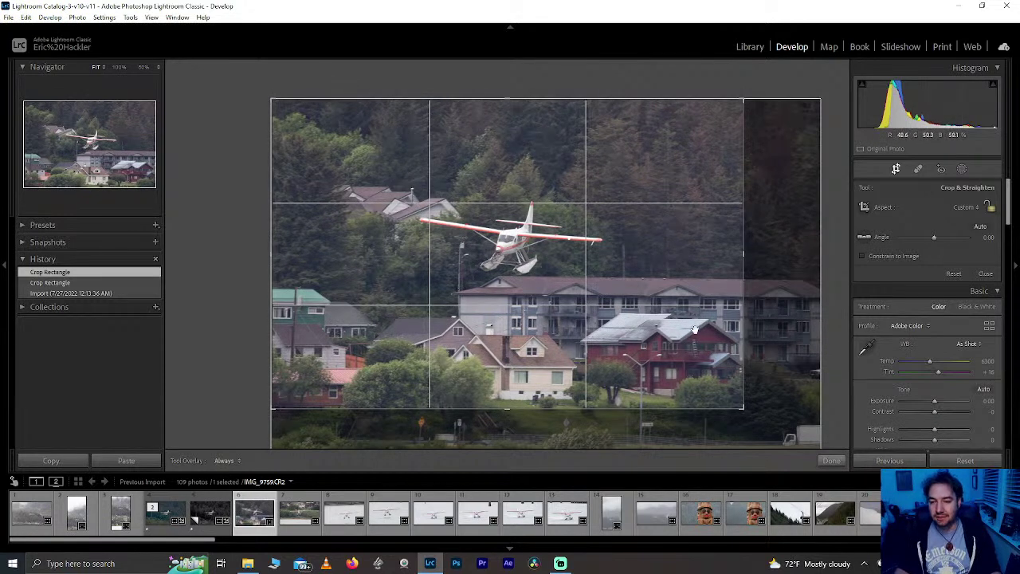
pyautogui.moveTo(742, 379); pyautogui.dragTo(741, 378)
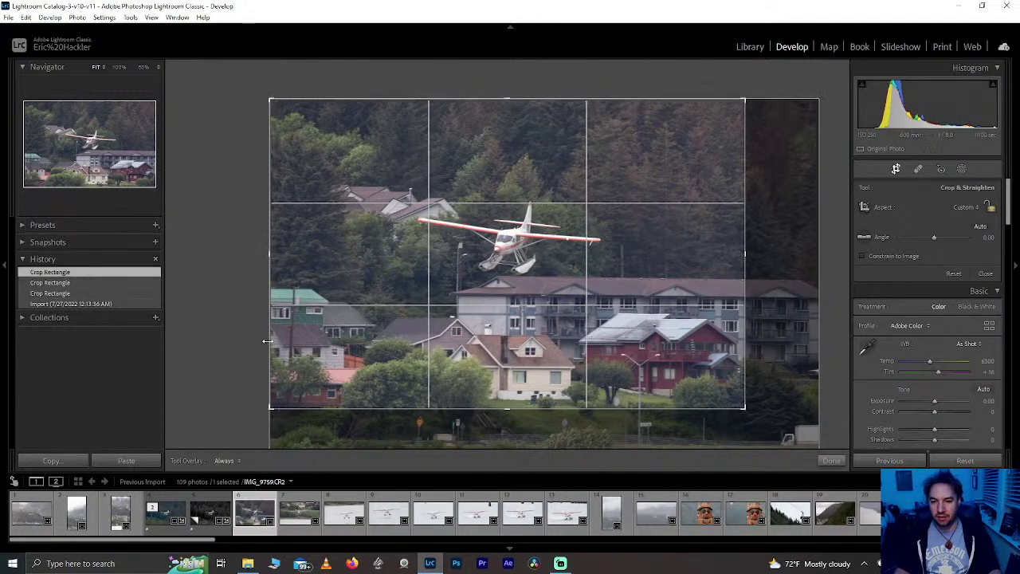
pyautogui.moveTo(273, 330); pyautogui.dragTo(303, 335)
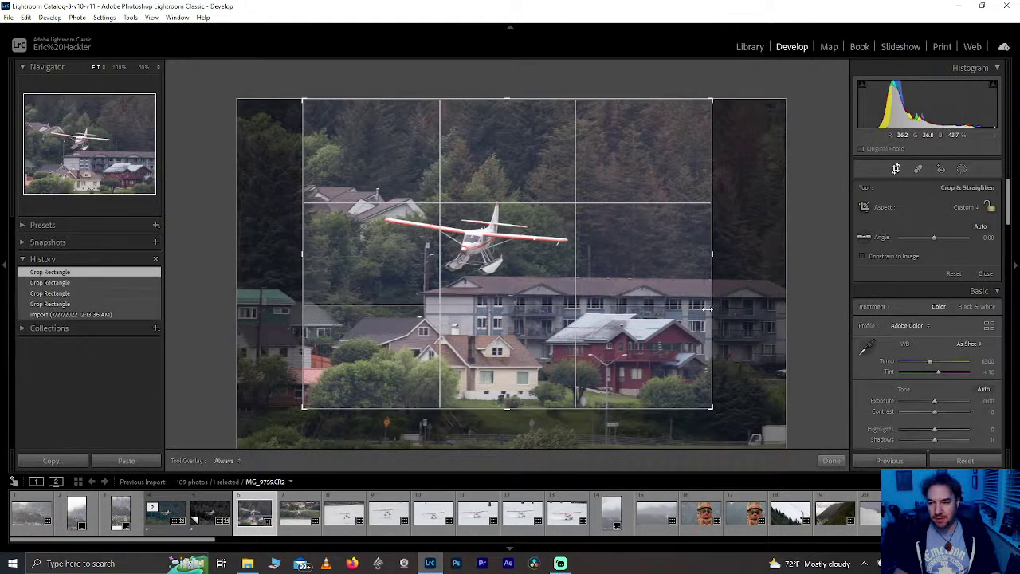
pyautogui.moveTo(712, 319); pyautogui.dragTo(779, 317)
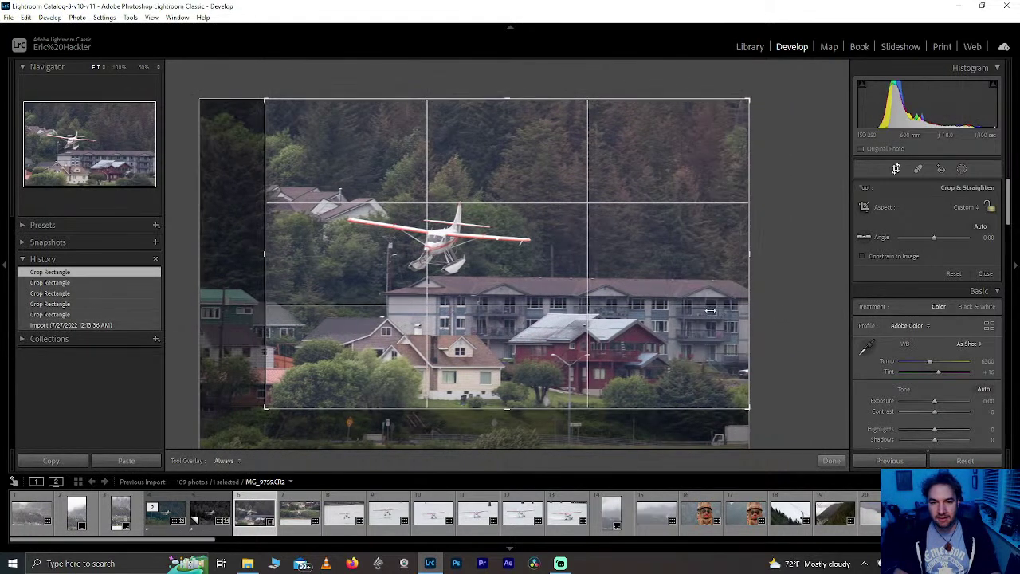
pyautogui.moveTo(749, 317); pyautogui.dragTo(713, 314)
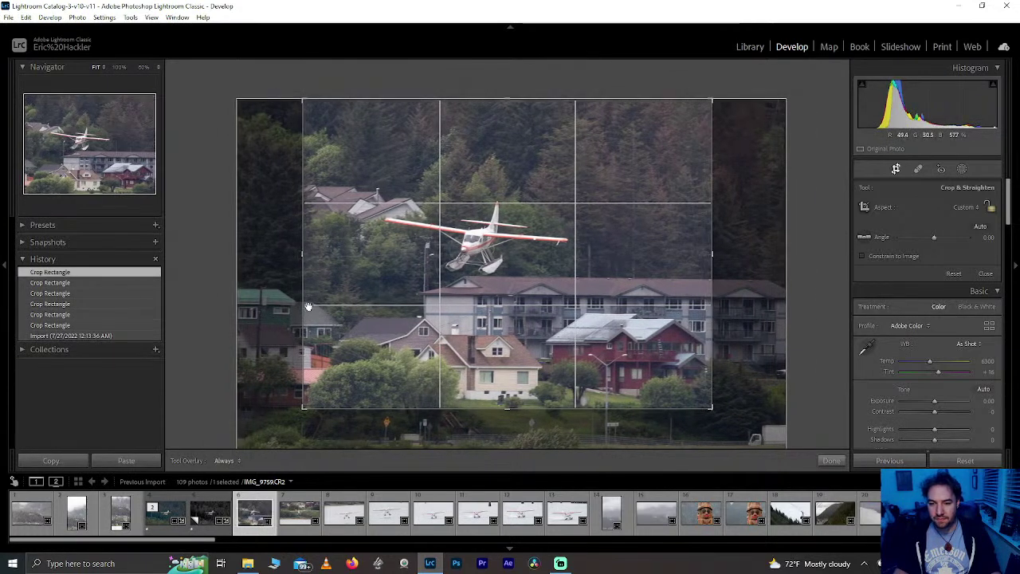
pyautogui.moveTo(304, 306); pyautogui.dragTo(297, 305)
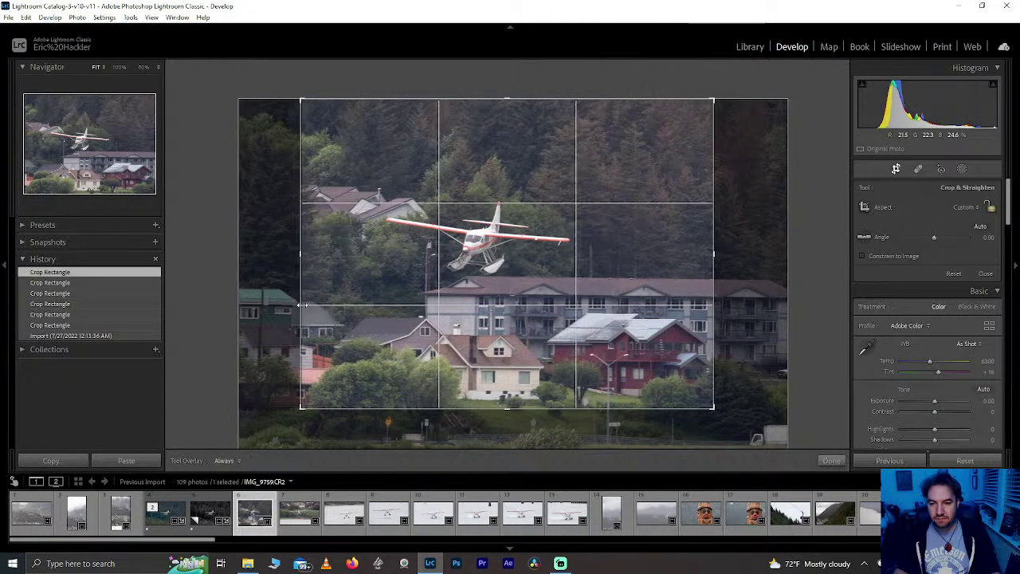
# Step: Apply the seaplane crop, try Vibrance, reset Saturation to 0 and push Clarity up
pyautogui.click(825, 466)
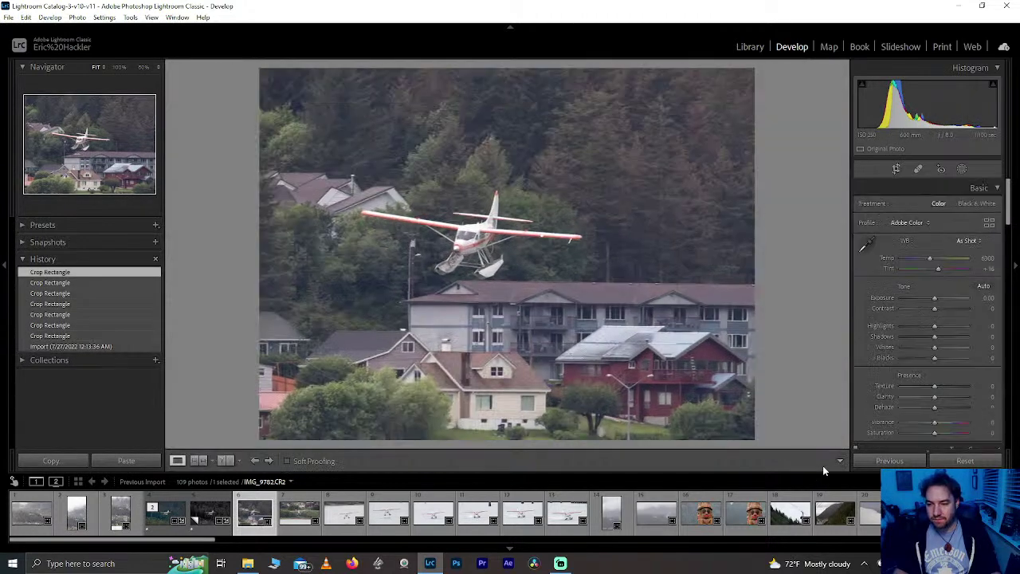
pyautogui.moveTo(935, 428); pyautogui.dragTo(968, 442)
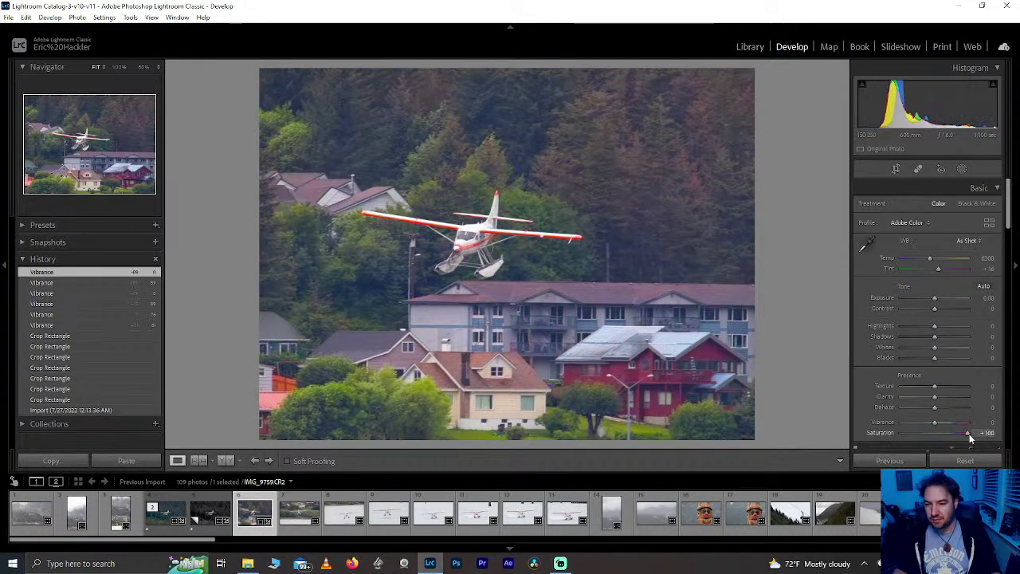
pyautogui.doubleClick(969, 433)
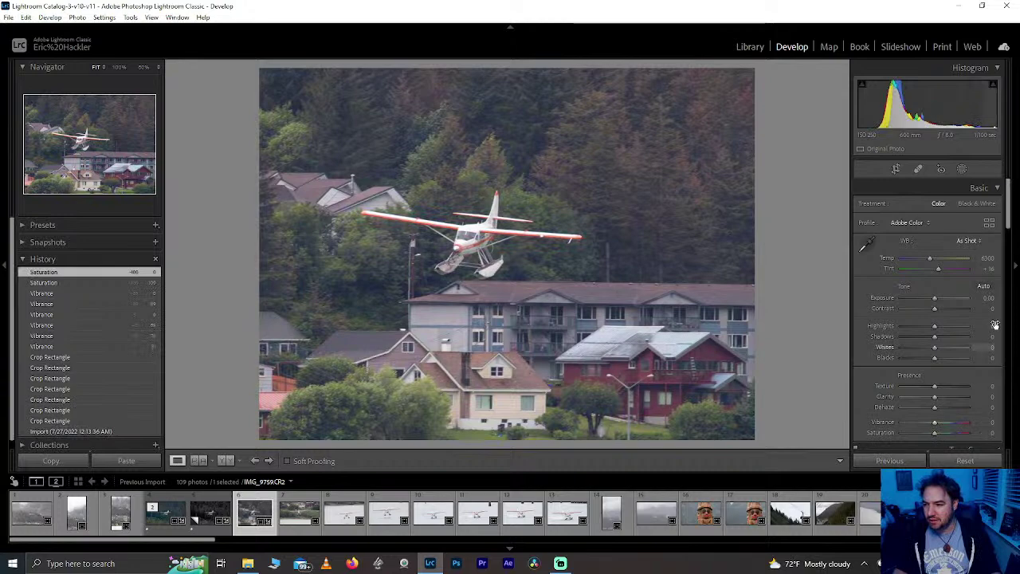
pyautogui.moveTo(934, 396)
pyautogui.mouseDown()
pyautogui.moveTo(967, 398)
pyautogui.moveTo(939, 407)
pyautogui.moveTo(948, 410)
pyautogui.mouseUp()
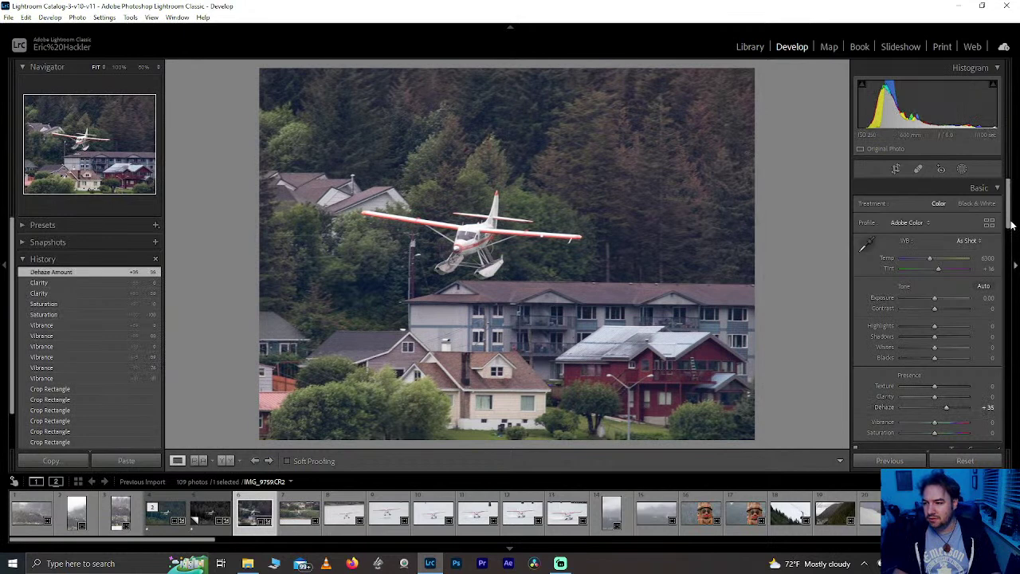
# Step: Raise HSL saturation for reds, blues, aqua and greens, resetting Purple saturation to 0
pyautogui.moveTo(1008, 229); pyautogui.dragTo(1008, 283)
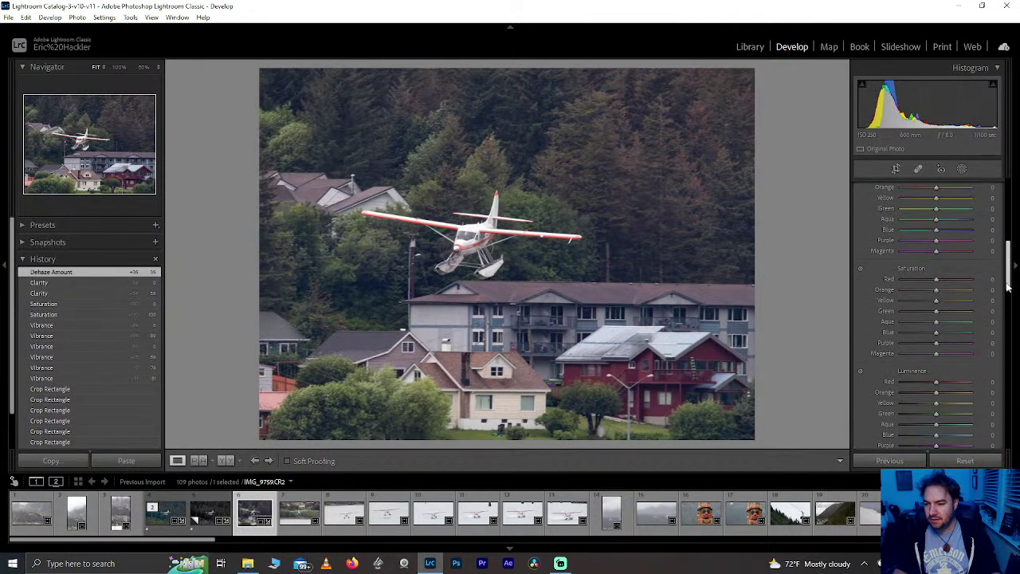
pyautogui.moveTo(937, 286); pyautogui.dragTo(972, 300)
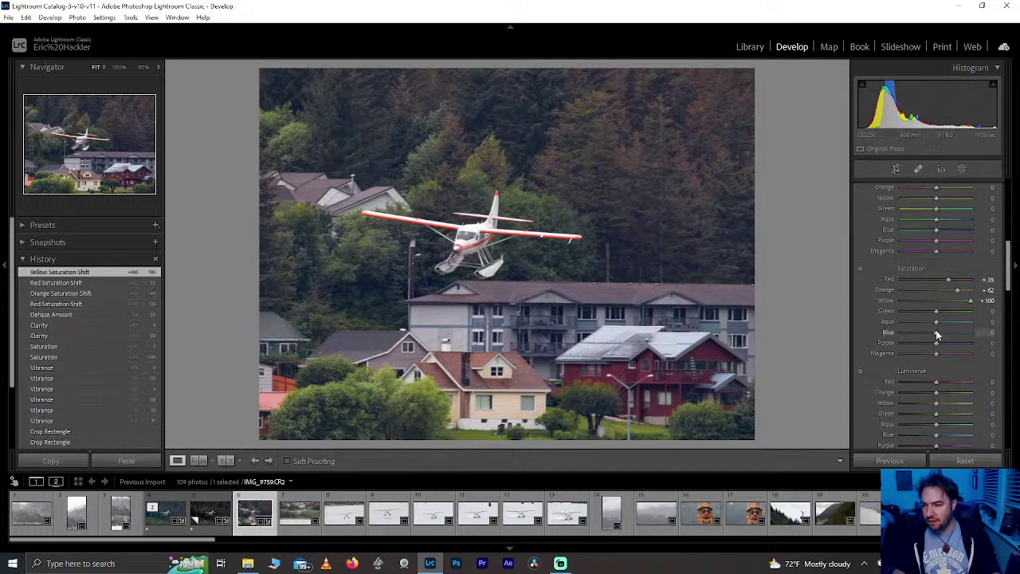
pyautogui.moveTo(938, 334); pyautogui.dragTo(984, 348)
pyautogui.doubleClick(903, 342)
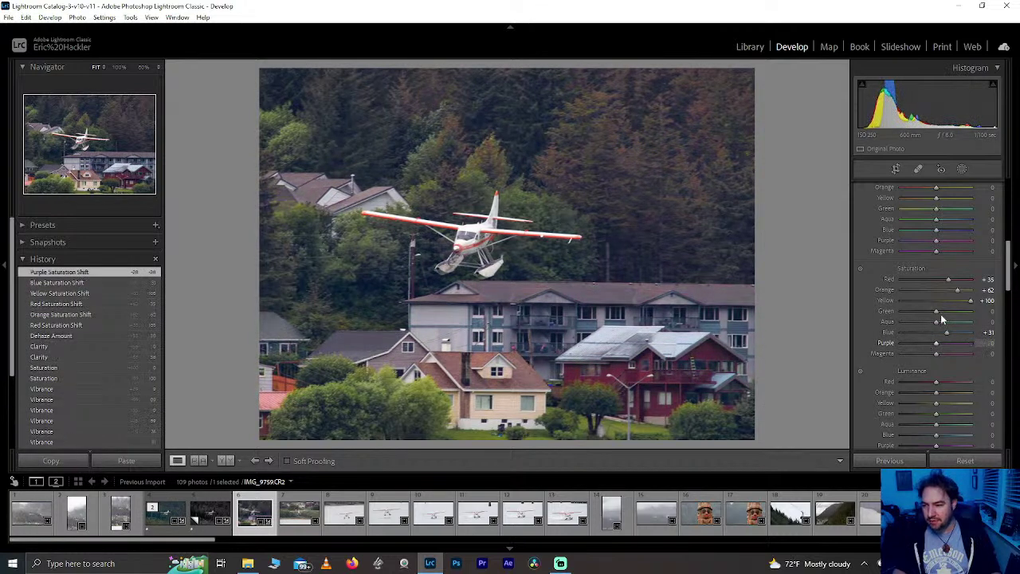
pyautogui.moveTo(936, 321); pyautogui.dragTo(1001, 331)
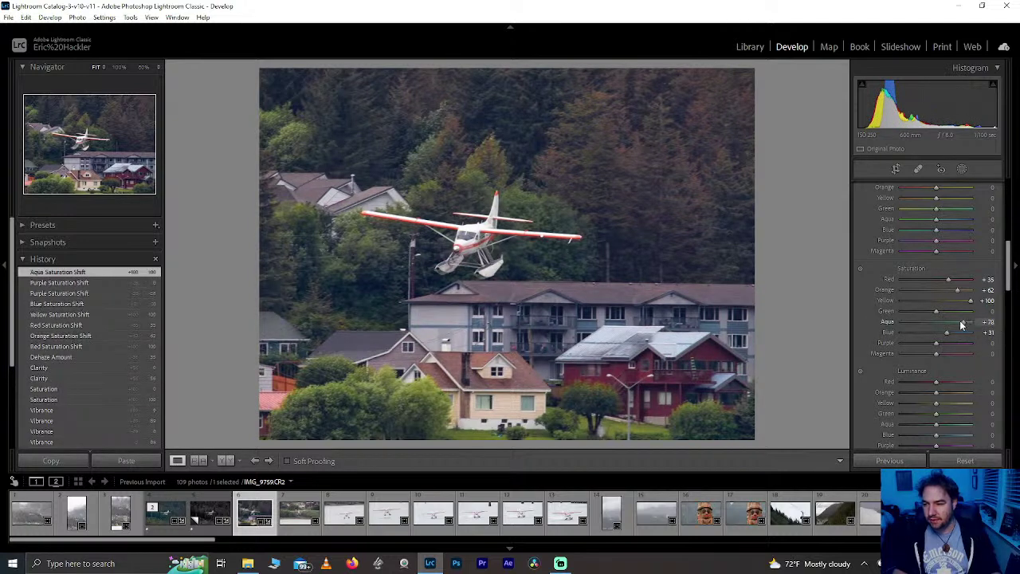
pyautogui.moveTo(937, 315)
pyautogui.mouseDown()
pyautogui.moveTo(1002, 323)
pyautogui.moveTo(955, 316)
pyautogui.mouseUp()
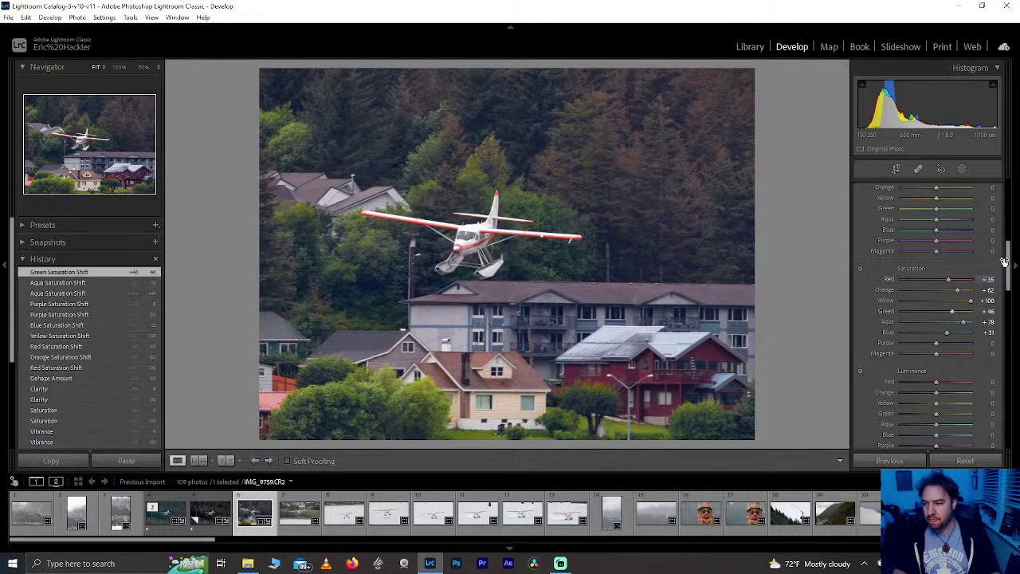
# Step: Brighten red and green luminance, reset Aqua luminance to 0, and set Magenta luminance to +100
pyautogui.moveTo(1010, 269); pyautogui.dragTo(1009, 280)
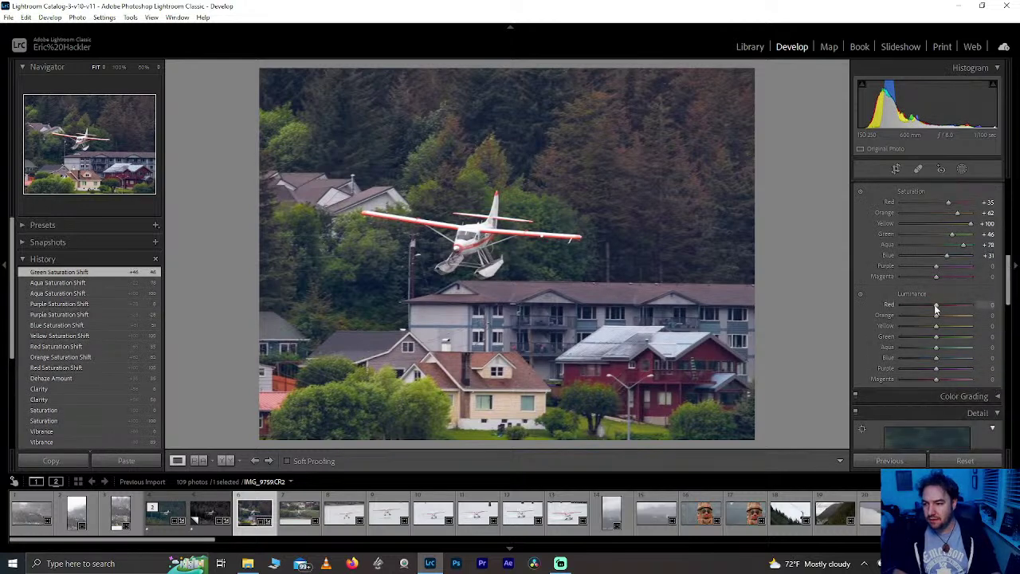
pyautogui.moveTo(941, 306); pyautogui.dragTo(965, 311)
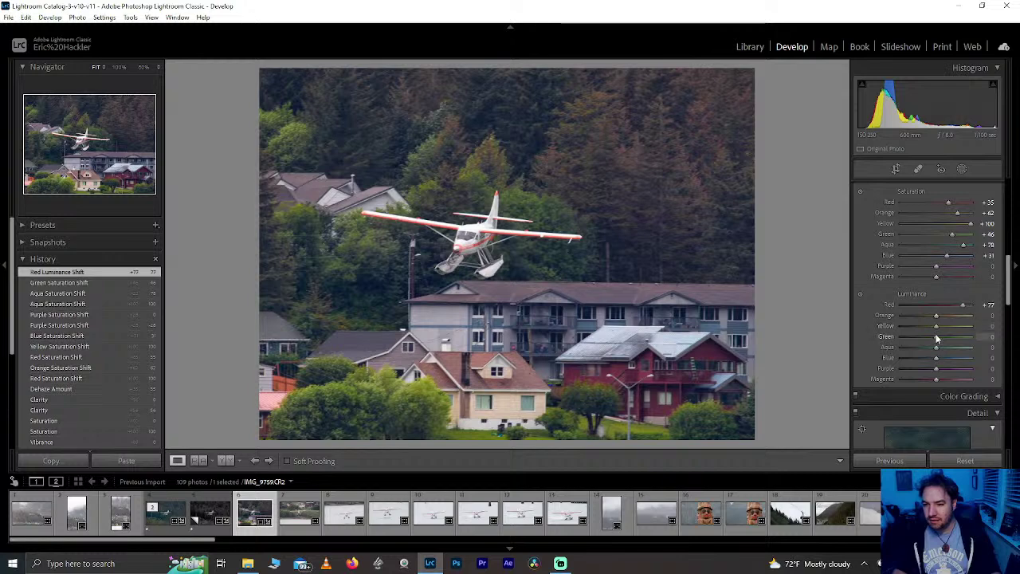
pyautogui.moveTo(937, 337)
pyautogui.mouseDown()
pyautogui.moveTo(980, 339)
pyautogui.moveTo(942, 338)
pyautogui.moveTo(946, 329)
pyautogui.mouseUp()
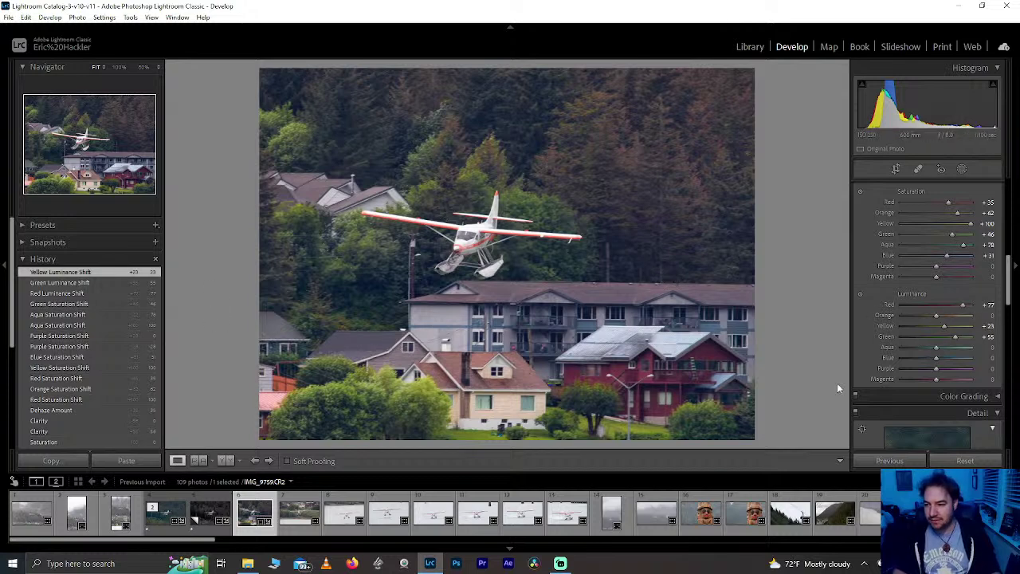
pyautogui.moveTo(936, 347); pyautogui.dragTo(997, 351)
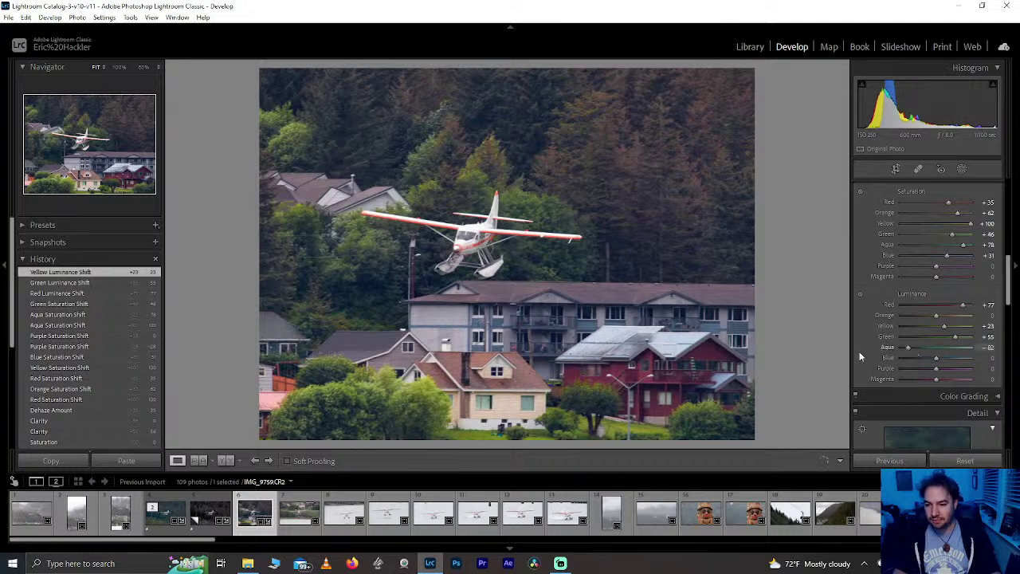
pyautogui.moveTo(859, 356); pyautogui.dragTo(677, 350)
pyautogui.moveTo(459, 396); pyautogui.dragTo(460, 396)
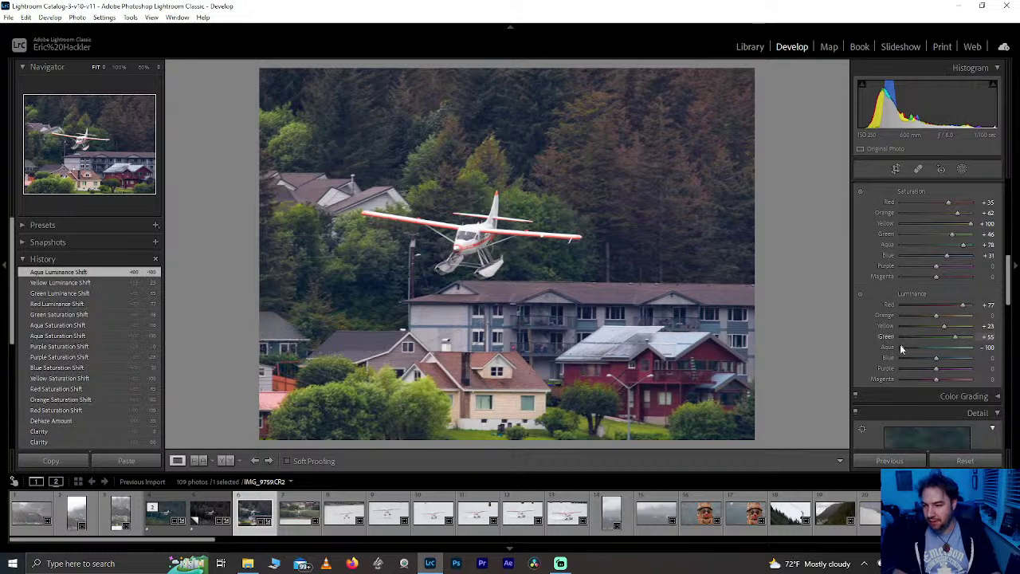
pyautogui.doubleClick(899, 346)
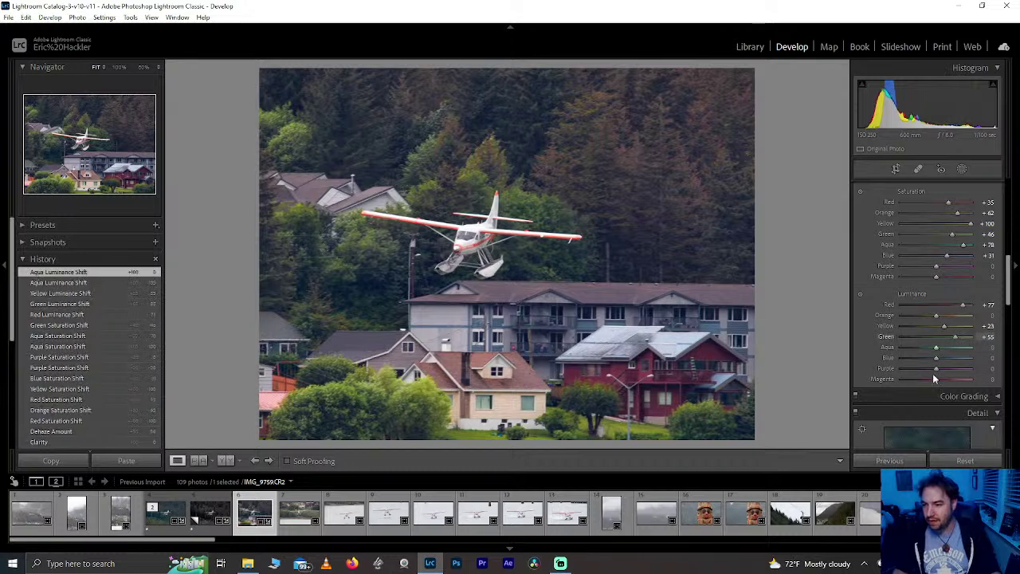
pyautogui.moveTo(937, 380); pyautogui.dragTo(988, 386)
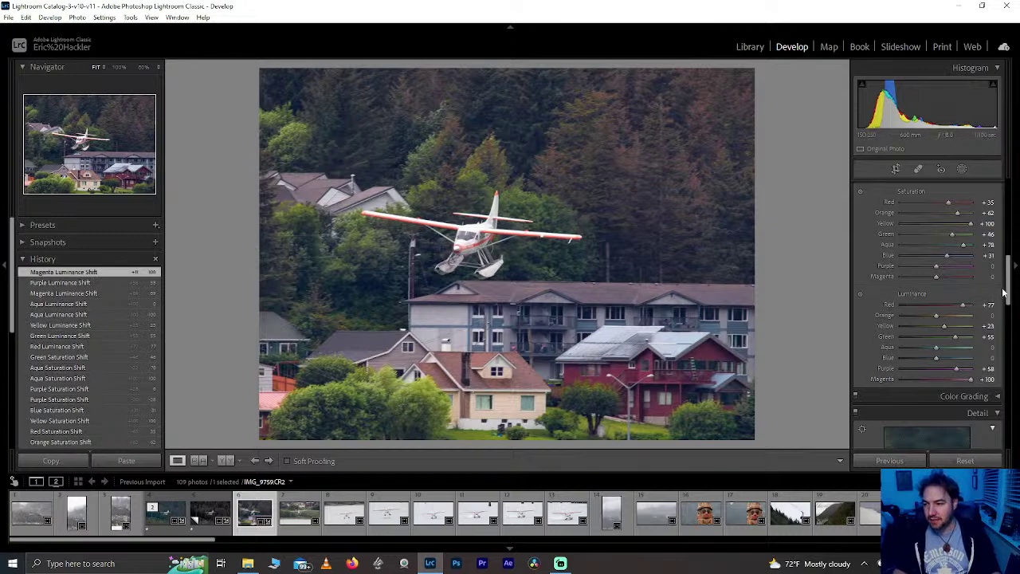
# Step: Lower the floatplane photo's Clarity to -24 and bring up the crop overlay
pyautogui.scroll(10, 1003, 295)
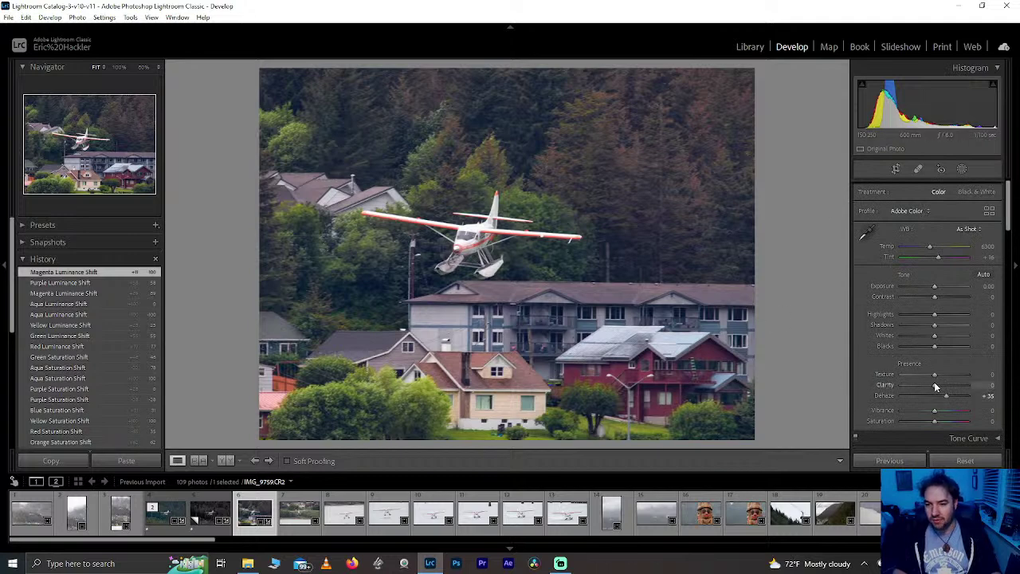
pyautogui.moveTo(936, 385)
pyautogui.mouseDown()
pyautogui.moveTo(919, 387)
pyautogui.moveTo(929, 388)
pyautogui.mouseUp()
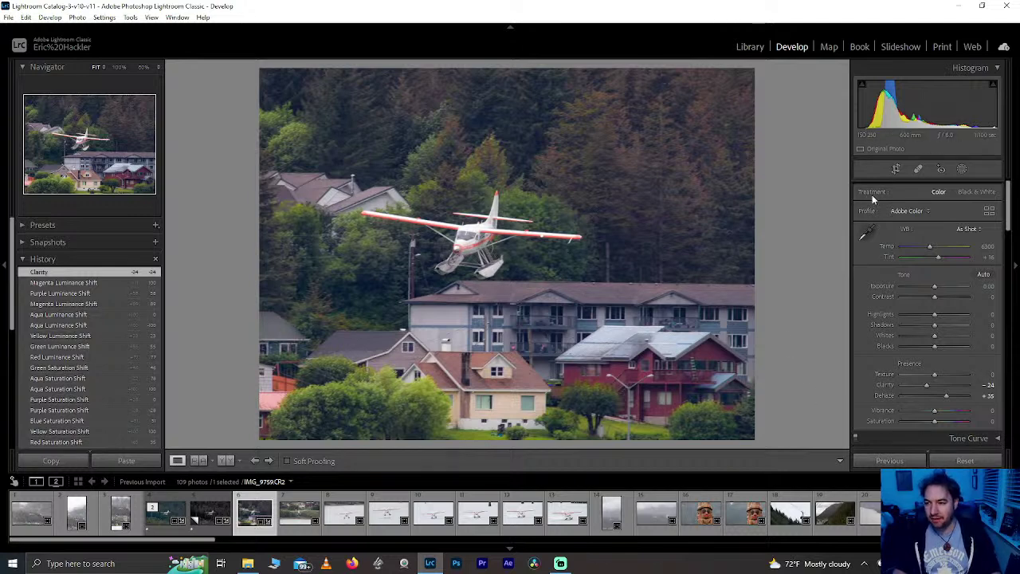
pyautogui.click(896, 169)
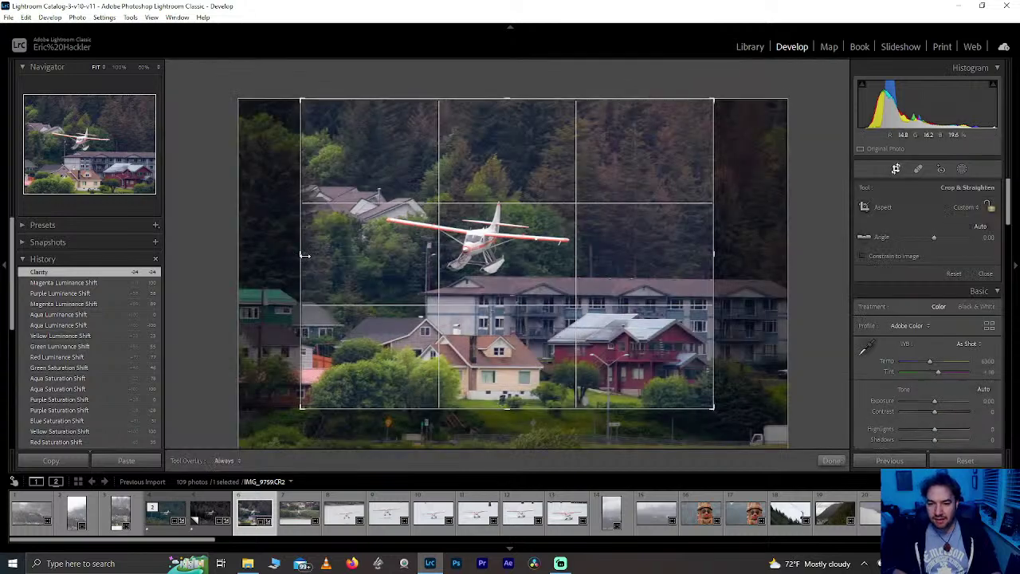
# Step: Extend the floatplane crop outward on the left and down at the bottom, then apply it
pyautogui.moveTo(304, 255); pyautogui.dragTo(278, 255)
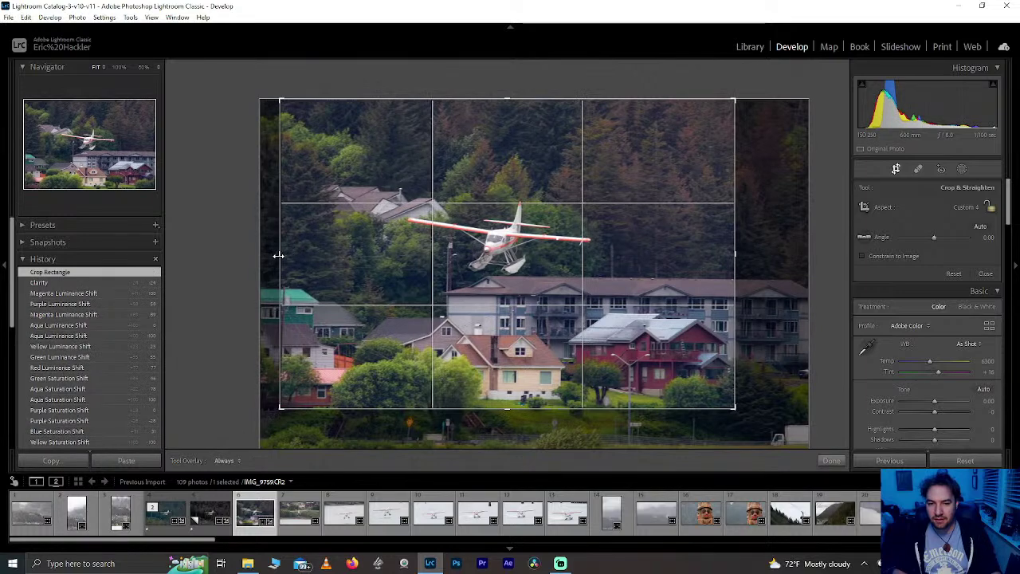
pyautogui.moveTo(501, 409); pyautogui.dragTo(495, 436)
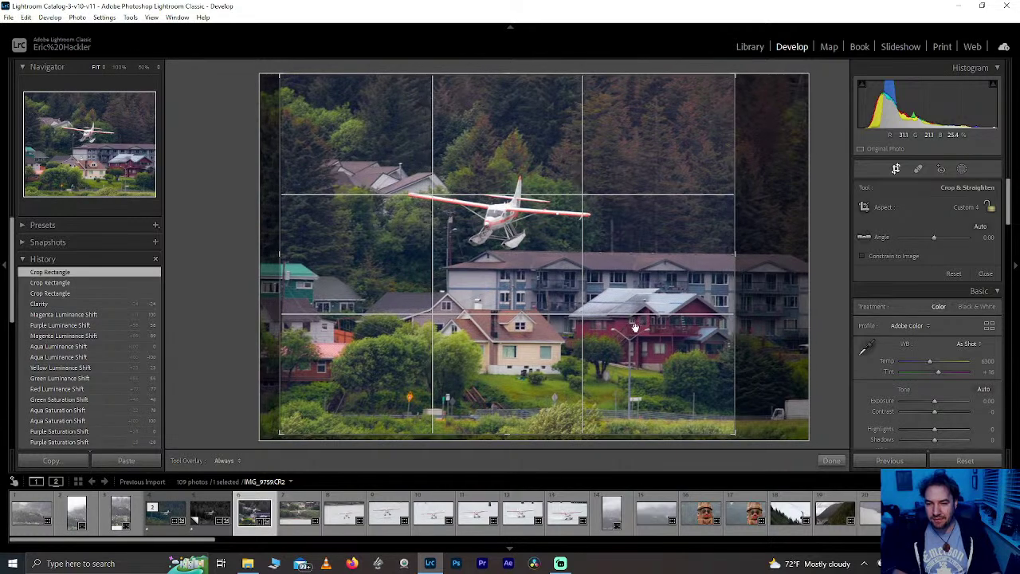
pyautogui.click(831, 461)
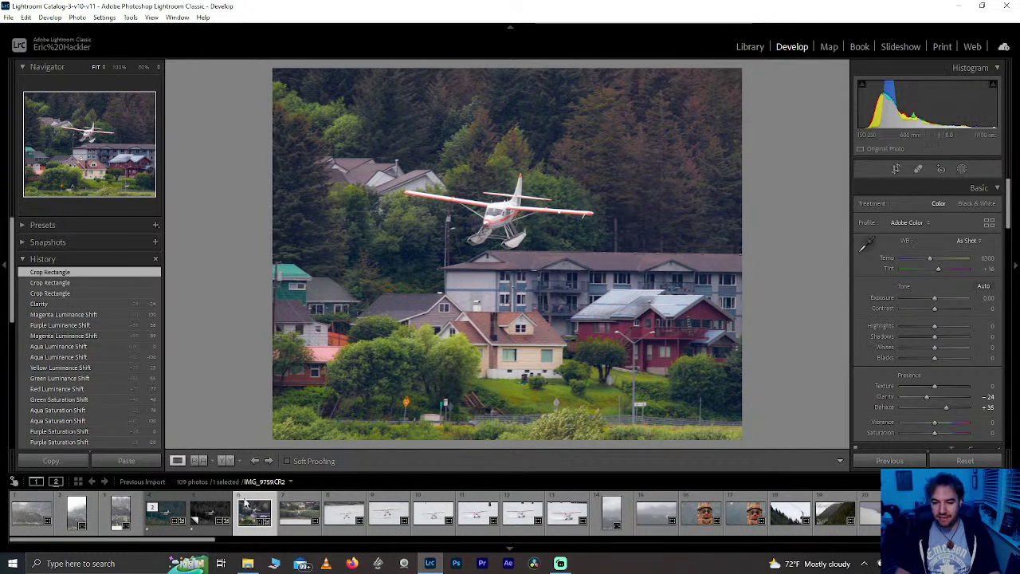
# Step: Rate the floatplane photo 1 star and switch to the cable-car photo
pyautogui.press('1')
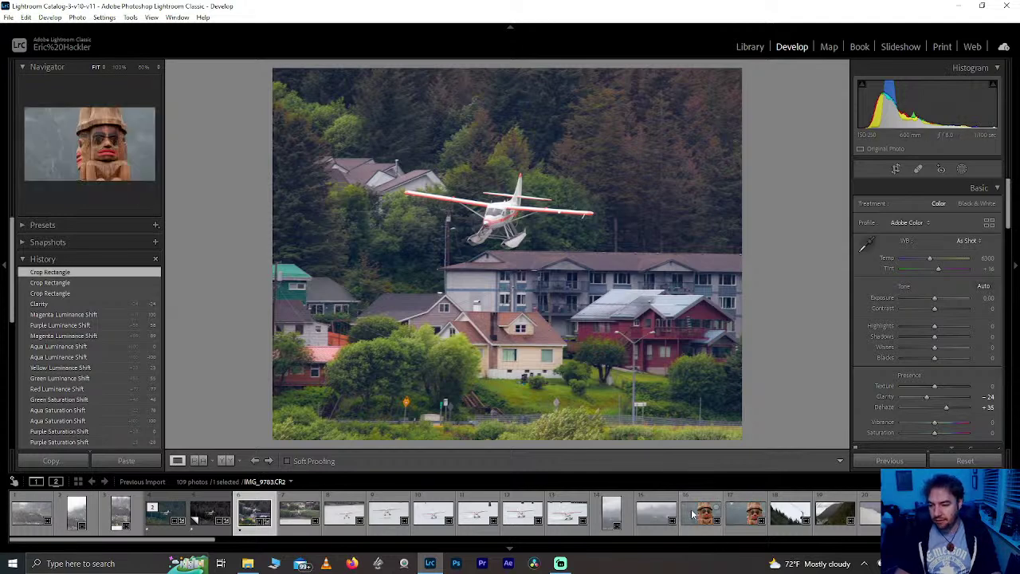
pyautogui.scroll(-3, 692, 514)
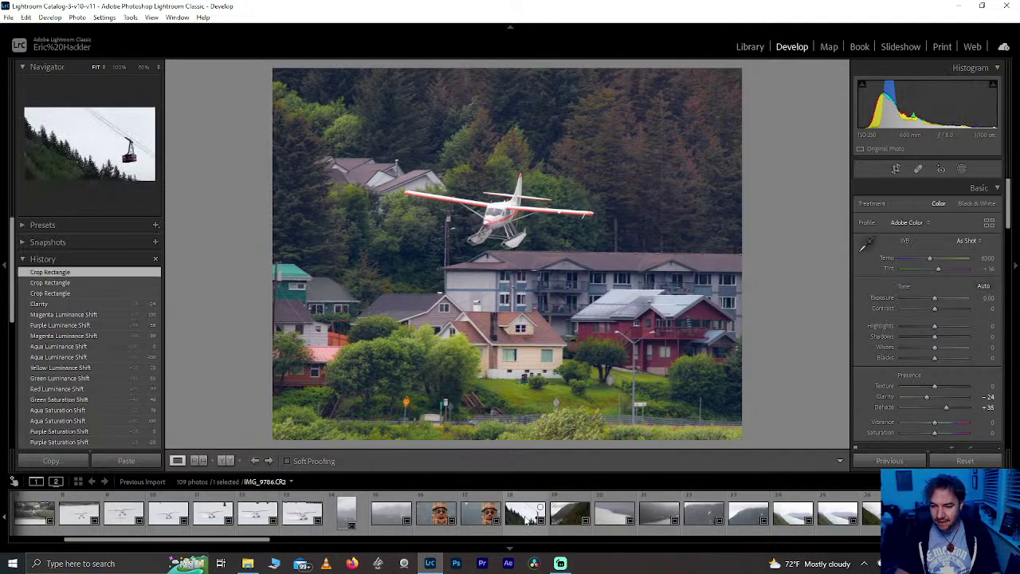
pyautogui.click(526, 519)
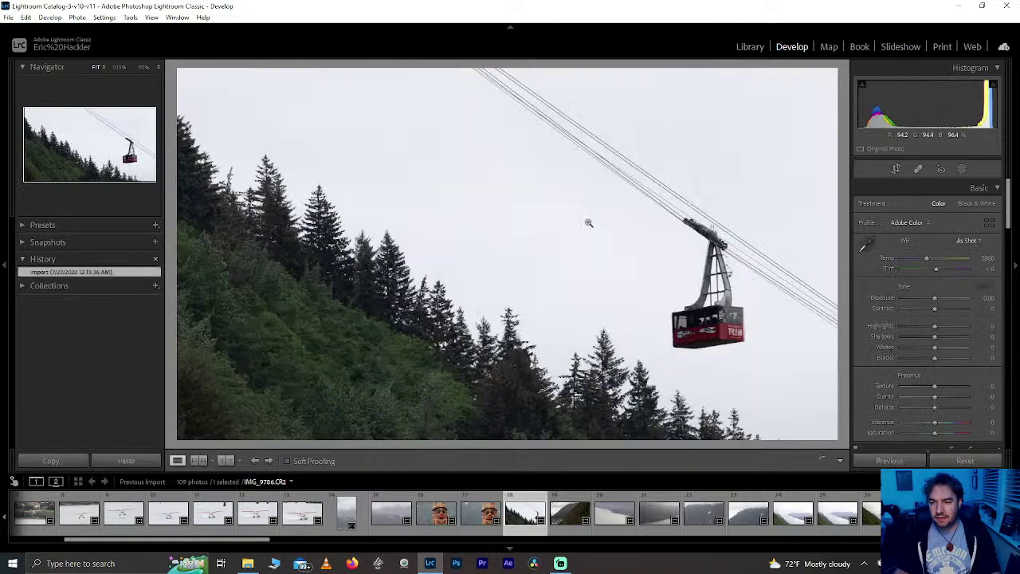
pyautogui.click(727, 322)
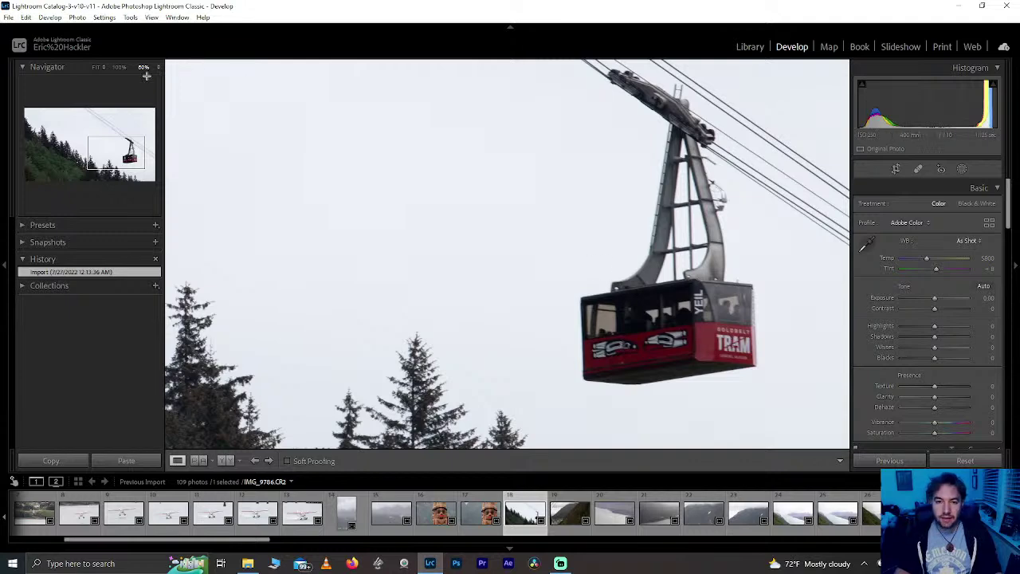
pyautogui.click(118, 67)
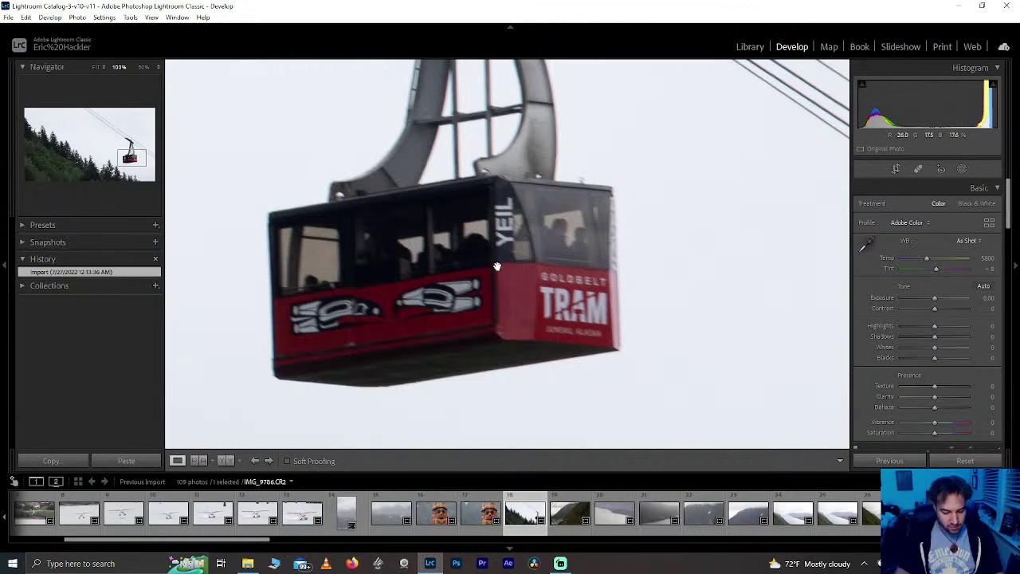
pyautogui.click(500, 256)
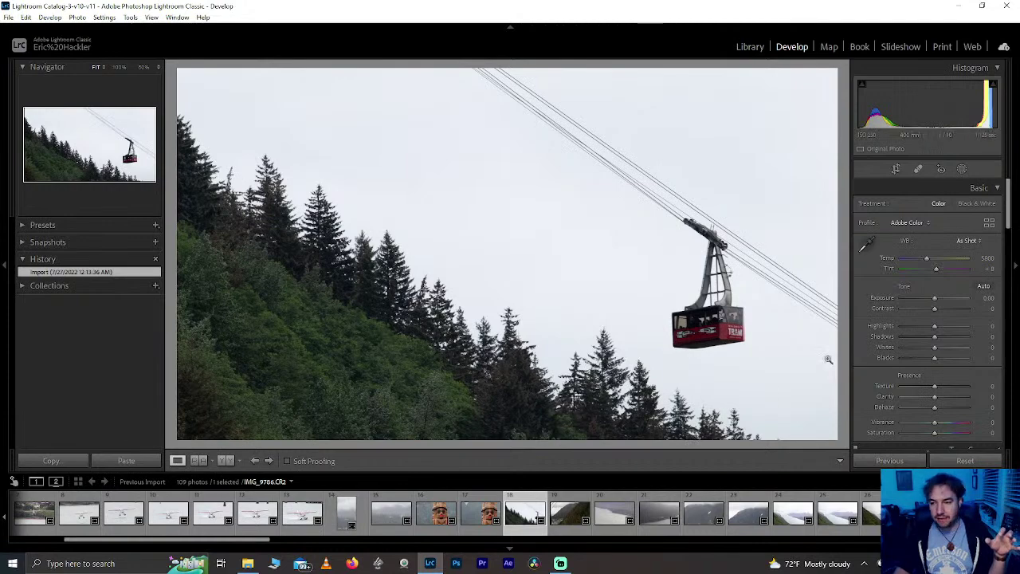
pyautogui.click(726, 310)
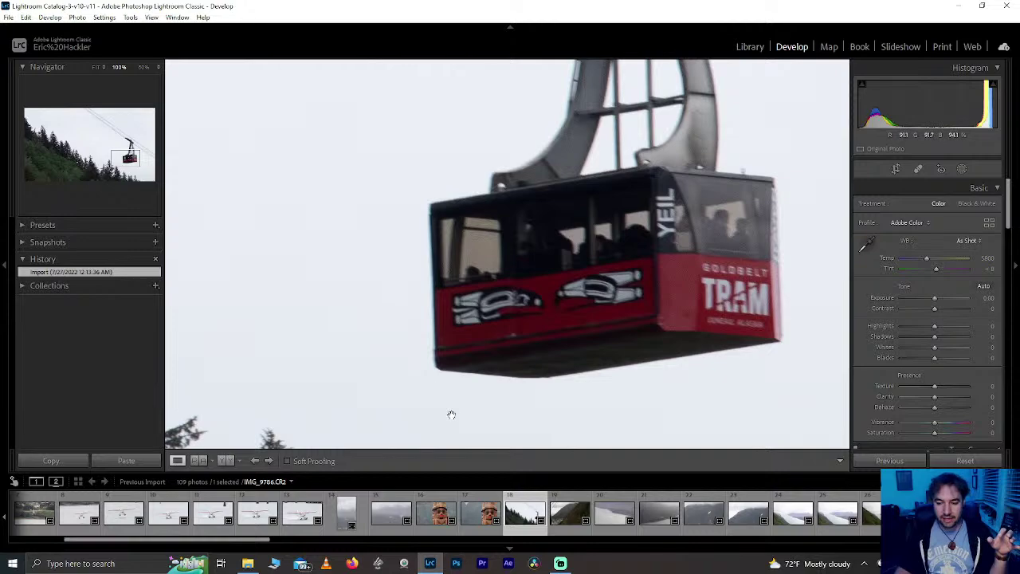
pyautogui.click(652, 272)
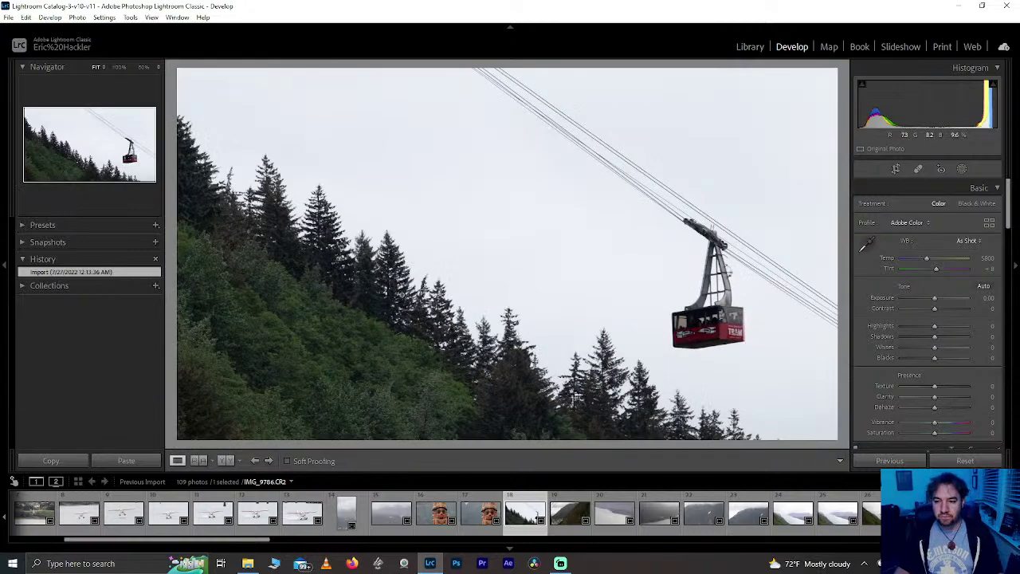
pyautogui.click(721, 319)
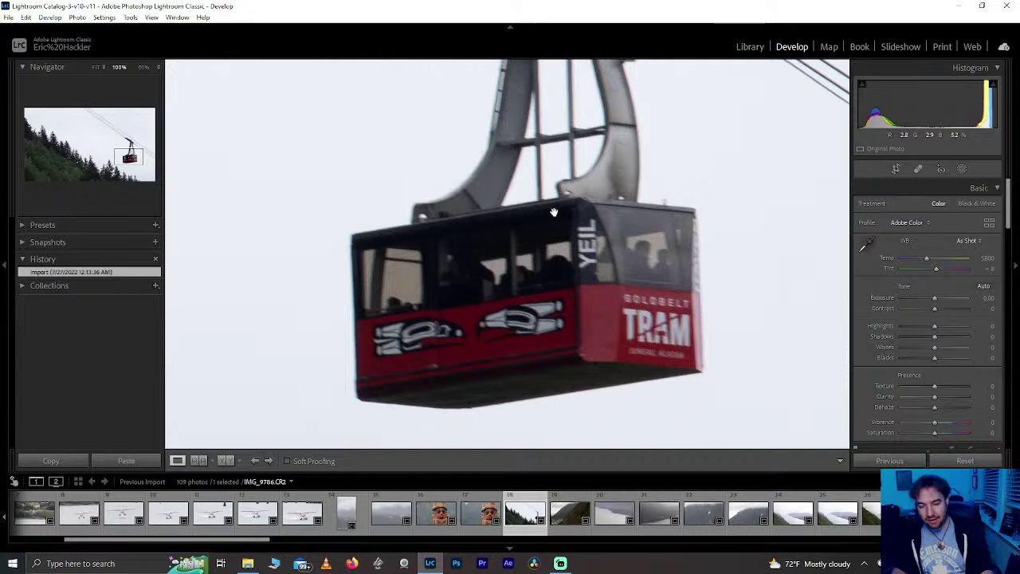
pyautogui.click(565, 276)
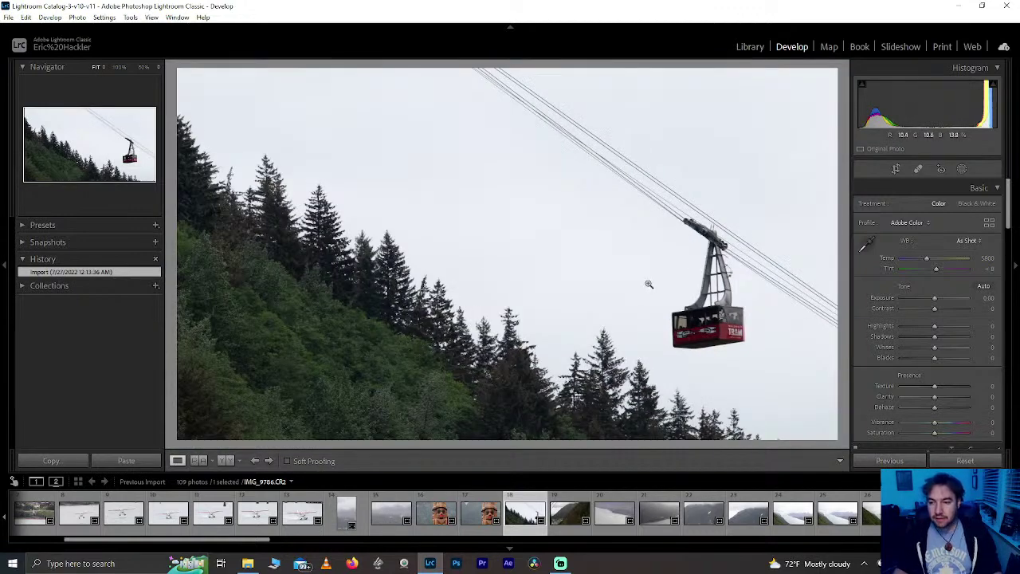
pyautogui.click(717, 317)
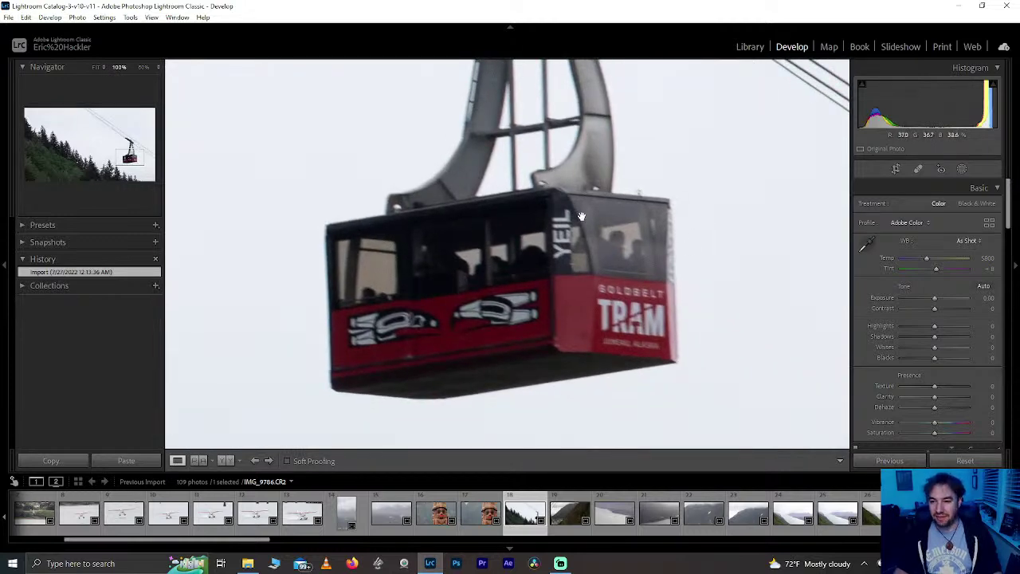
pyautogui.click(548, 284)
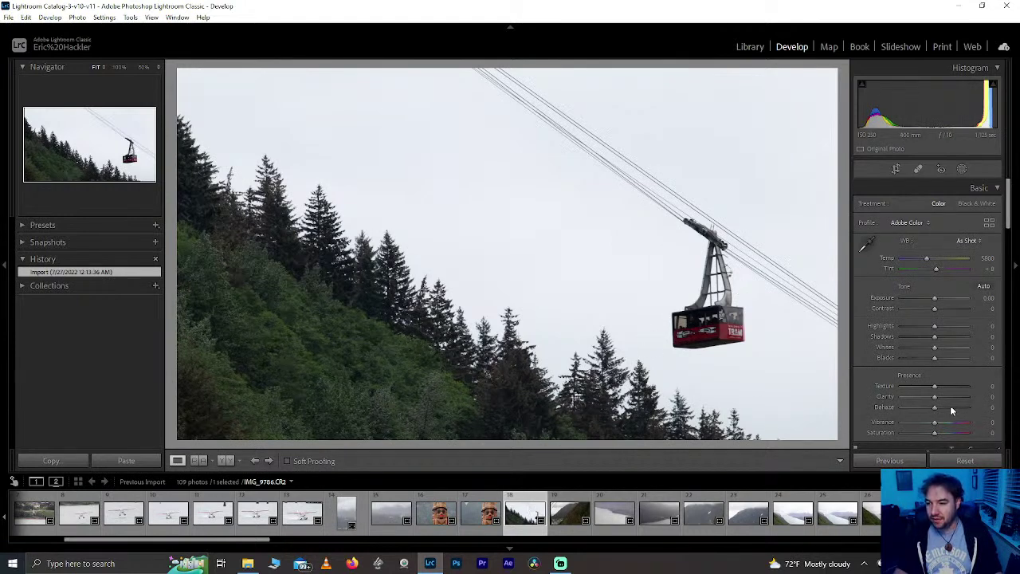
# Step: Set Dehaze to +40, reset Clarity to 0 and raise Texture to +69 on the cable-car photo
pyautogui.moveTo(950, 404); pyautogui.dragTo(982, 406)
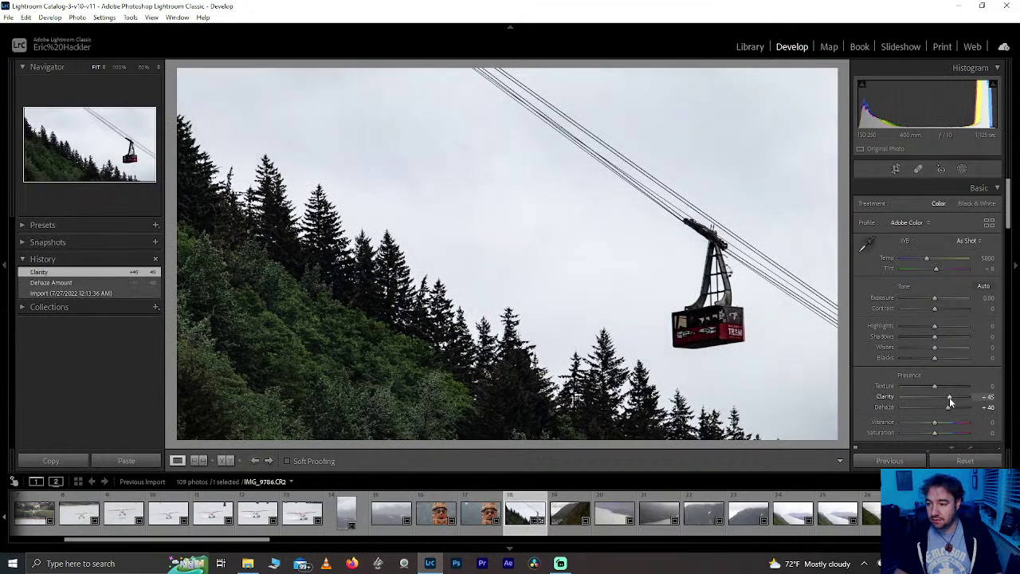
pyautogui.doubleClick(950, 404)
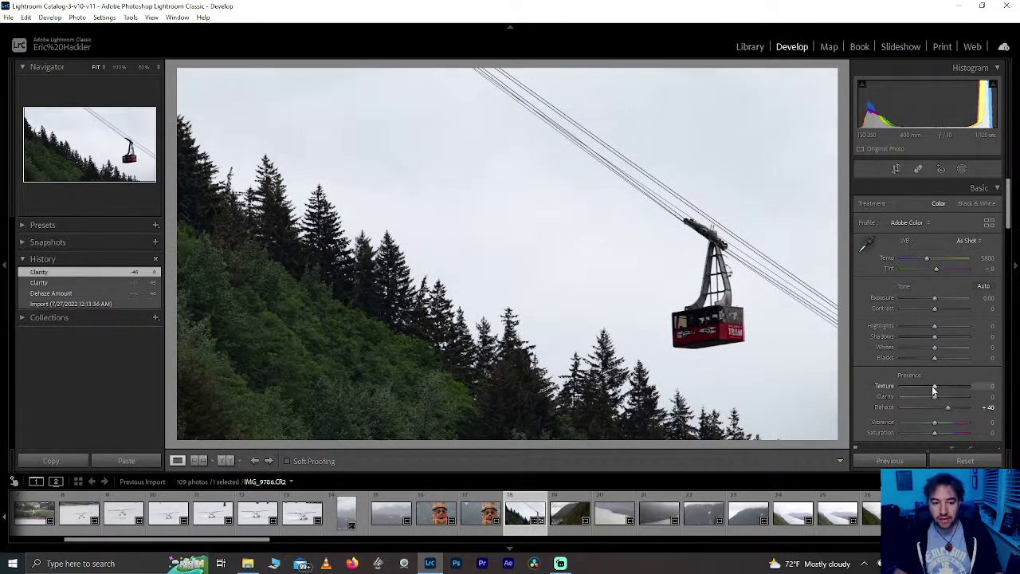
pyautogui.moveTo(934, 389); pyautogui.dragTo(954, 393)
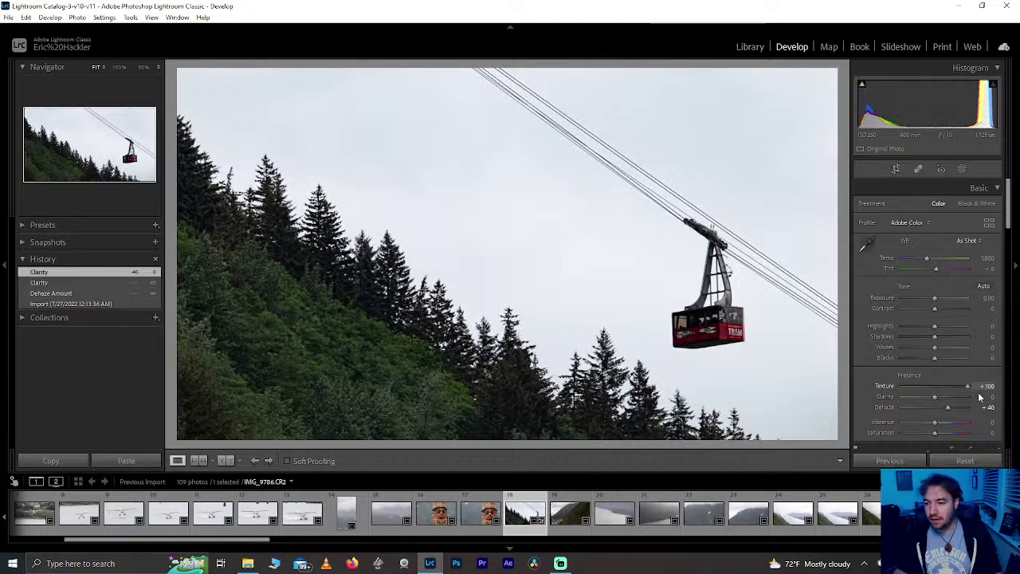
pyautogui.moveTo(954, 393); pyautogui.dragTo(956, 391)
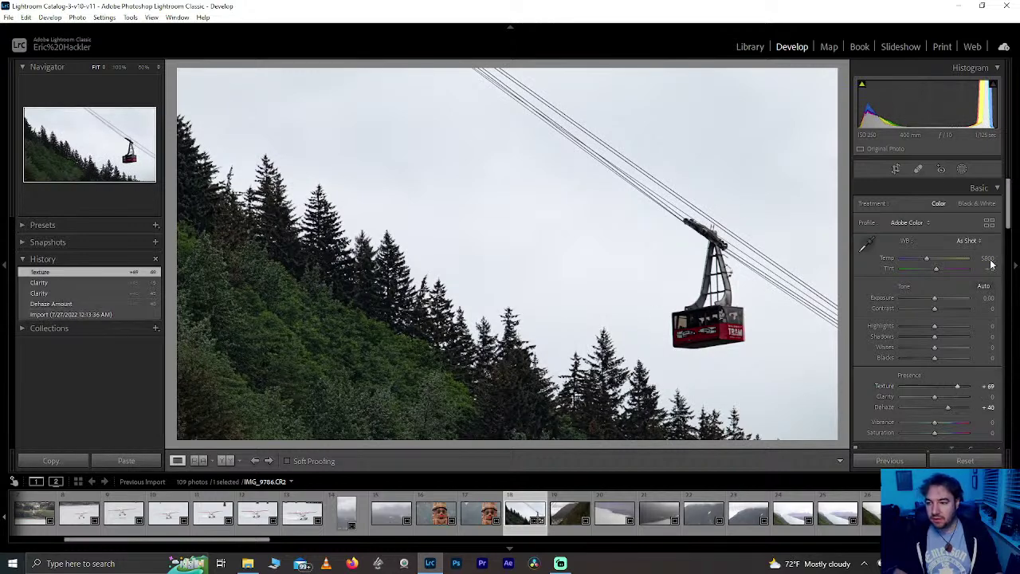
pyautogui.click(896, 169)
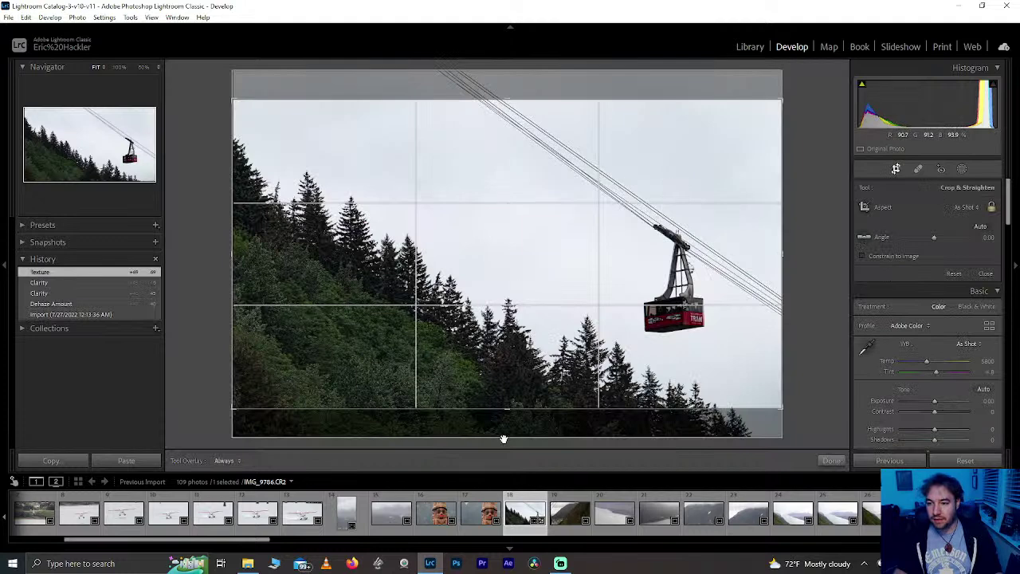
# Step: Unlock the crop aspect ratio, trim sky from the top and a little from the right, and apply
pyautogui.moveTo(504, 439); pyautogui.dragTo(504, 410)
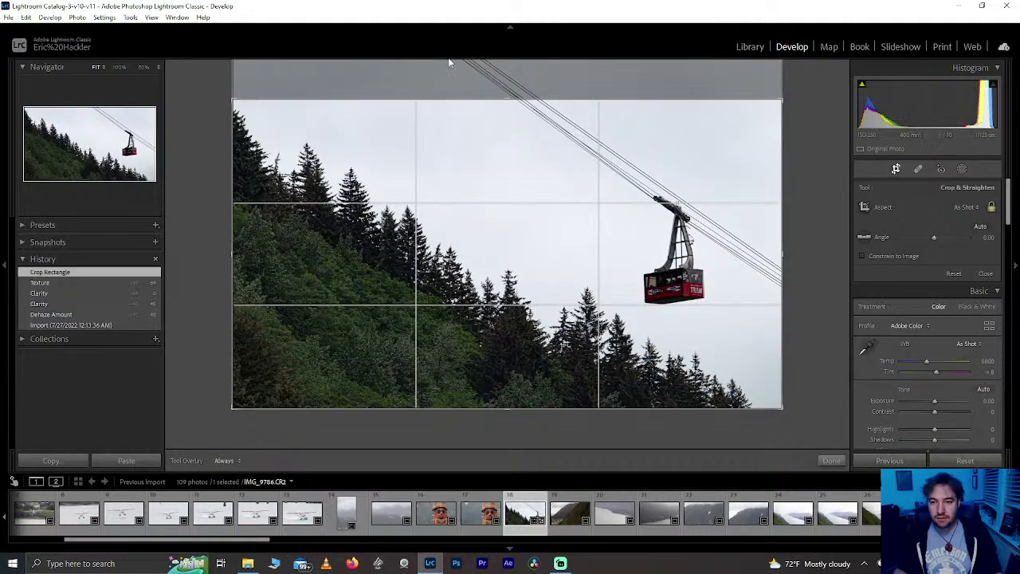
pyautogui.click(992, 208)
pyautogui.moveTo(587, 100); pyautogui.dragTo(586, 41)
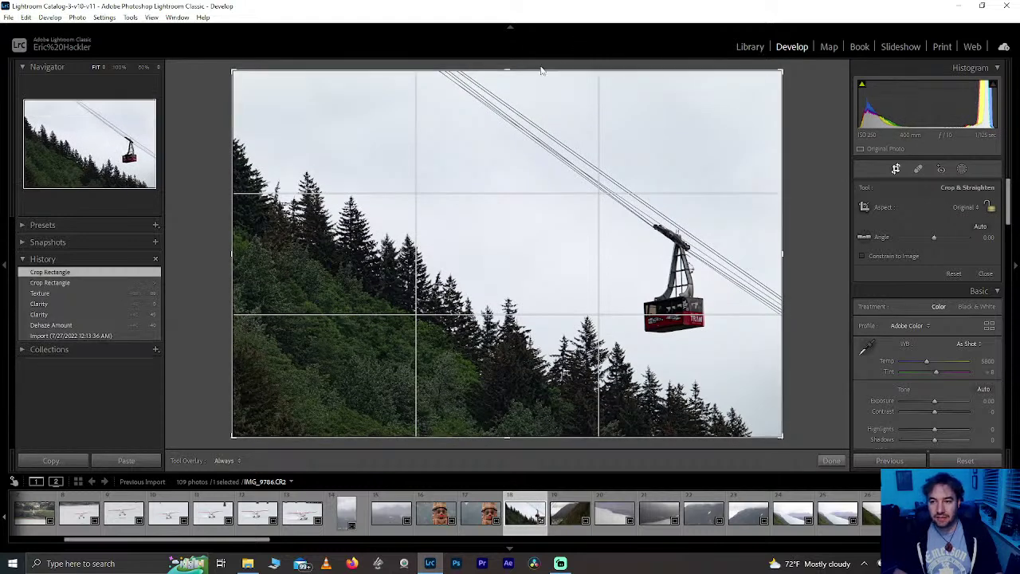
pyautogui.moveTo(540, 70); pyautogui.dragTo(505, 102)
pyautogui.click(514, 98)
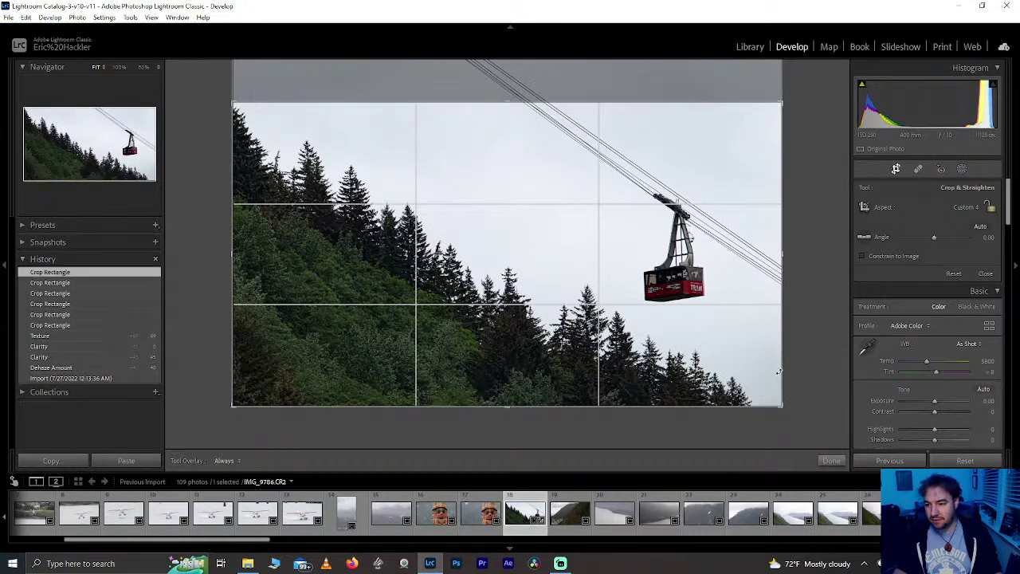
pyautogui.moveTo(781, 372); pyautogui.dragTo(824, 369)
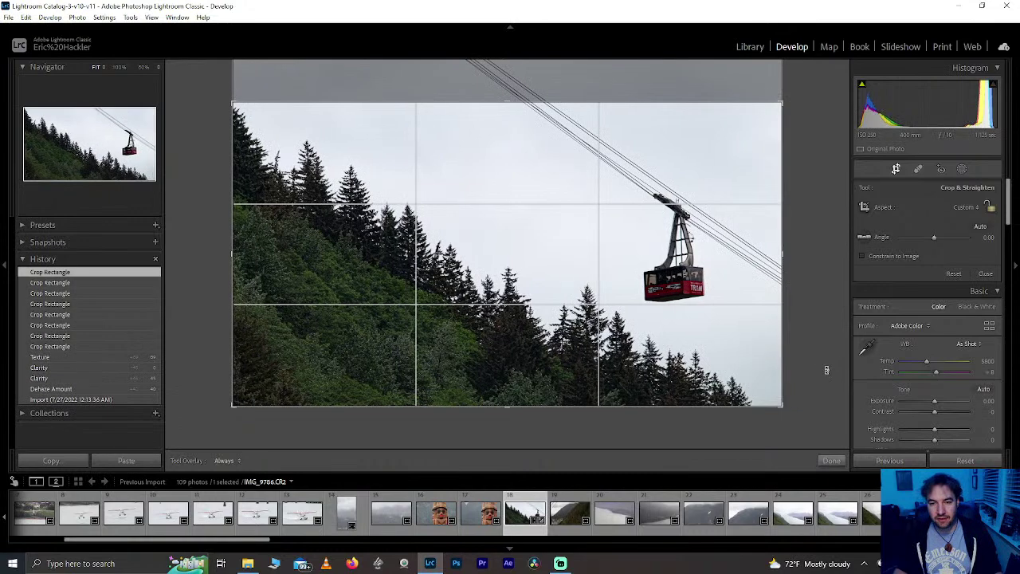
pyautogui.click(830, 461)
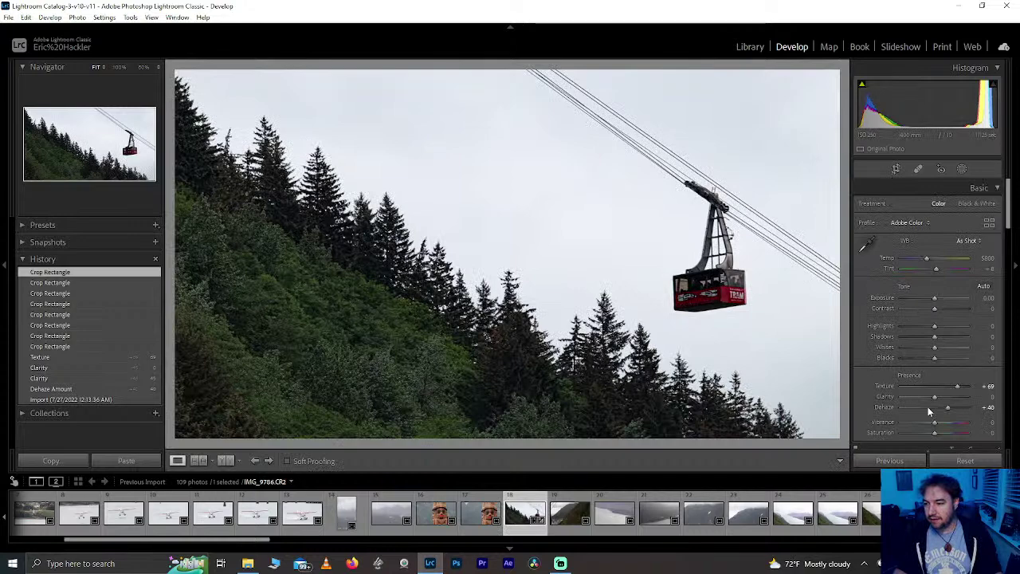
# Step: Set Green saturation to +46 and Red saturation to +31, brightening the reds
pyautogui.scroll(-5, 1005, 217)
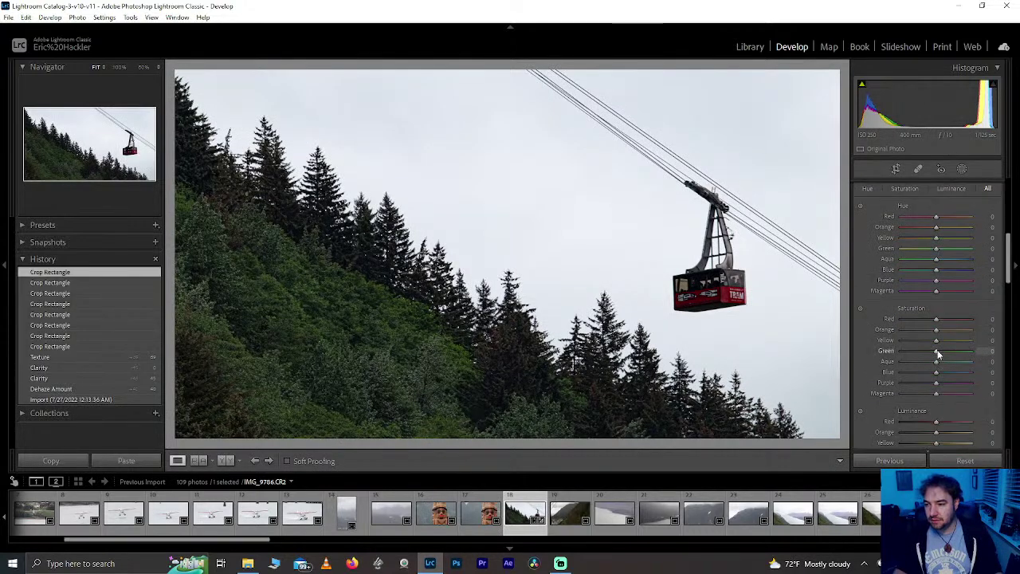
pyautogui.moveTo(936, 351); pyautogui.dragTo(961, 356)
pyautogui.scroll(-2, 1007, 293)
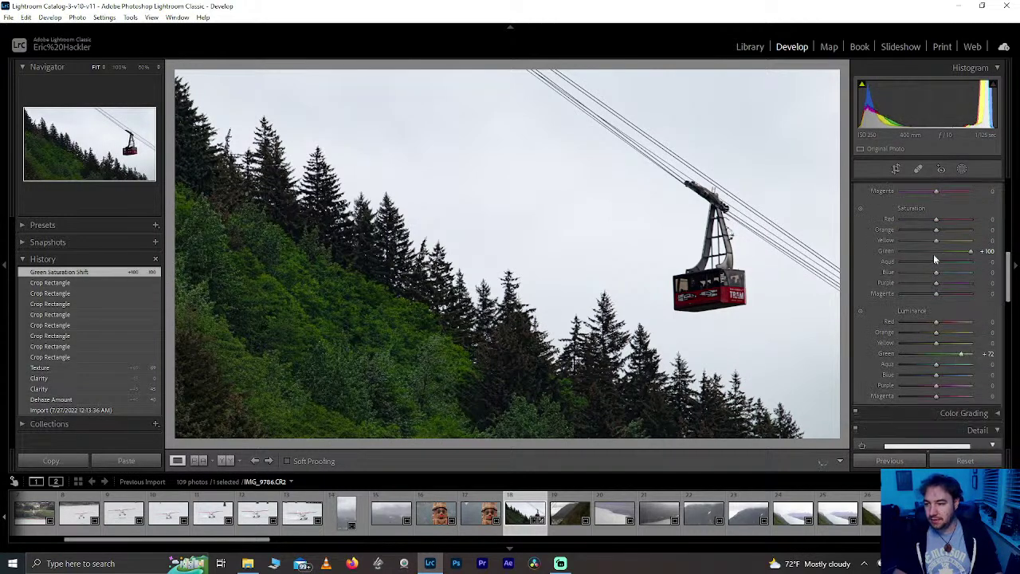
pyautogui.moveTo(971, 251); pyautogui.dragTo(947, 224)
pyautogui.moveTo(936, 321); pyautogui.dragTo(957, 321)
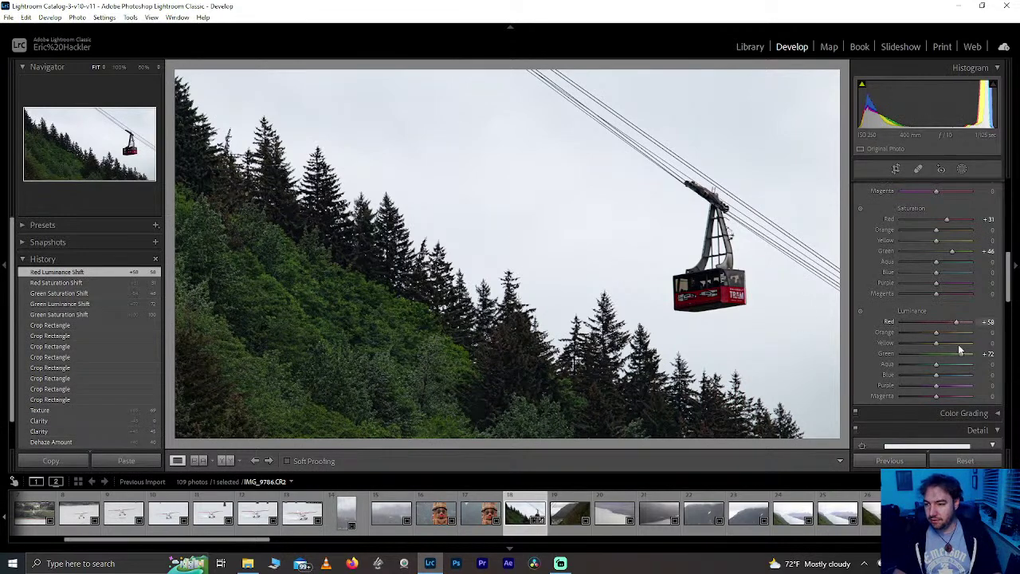
pyautogui.click(719, 279)
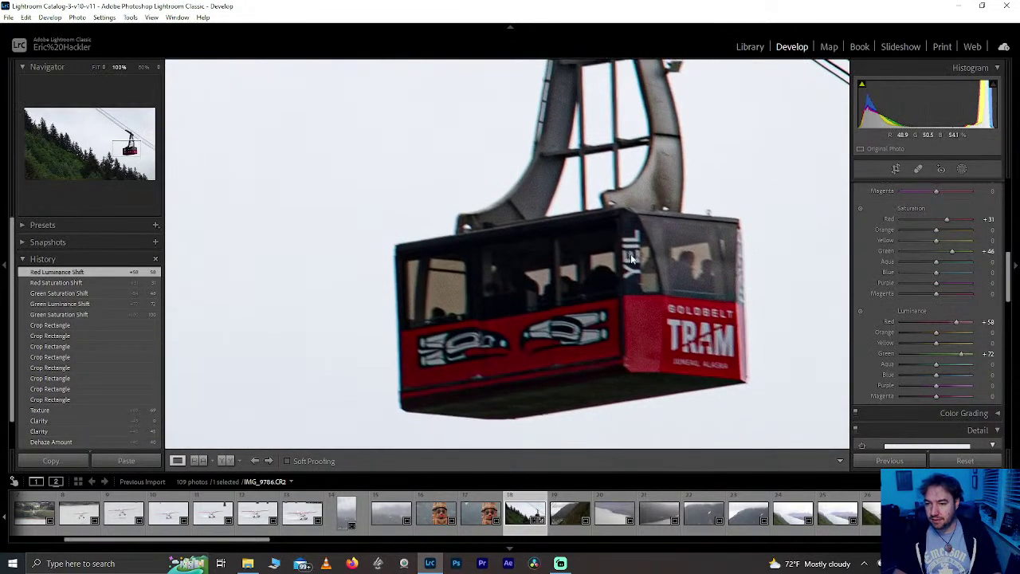
# Step: Set Orange saturation -85 with luminance +69, and Yellow saturation to -55
pyautogui.moveTo(936, 232); pyautogui.dragTo(906, 231)
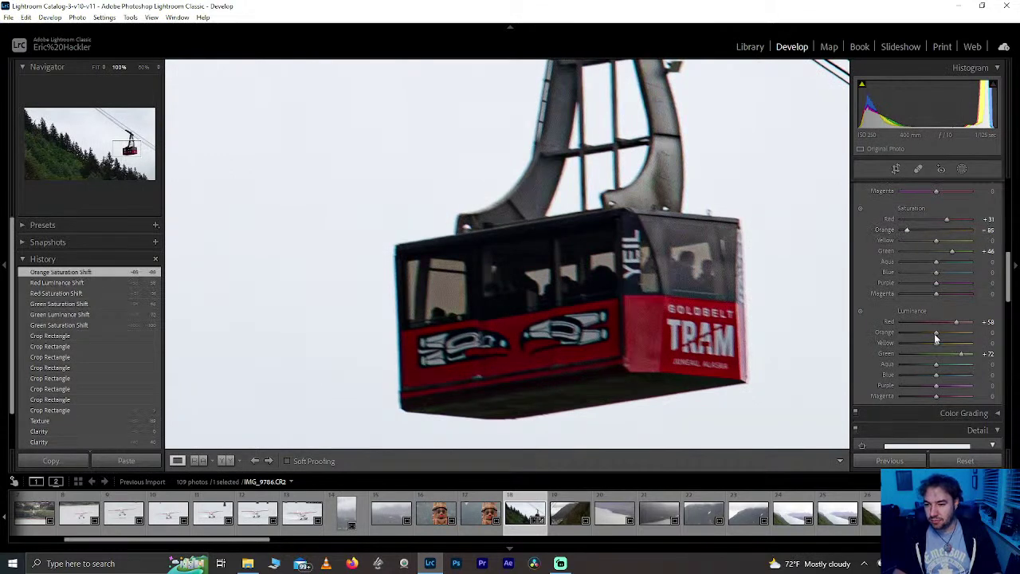
pyautogui.moveTo(939, 338); pyautogui.dragTo(960, 333)
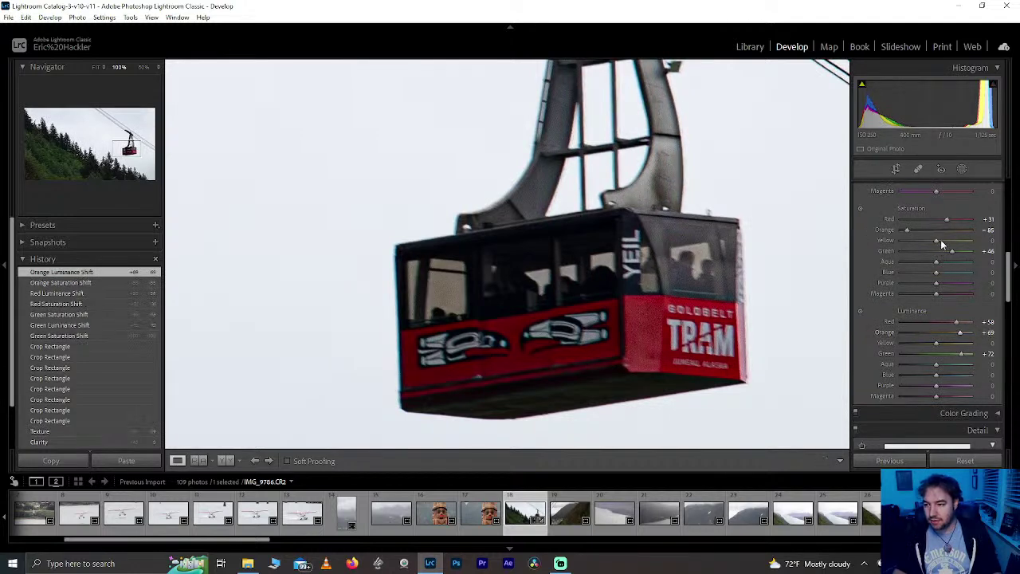
pyautogui.moveTo(939, 240); pyautogui.dragTo(918, 239)
pyautogui.click(655, 259)
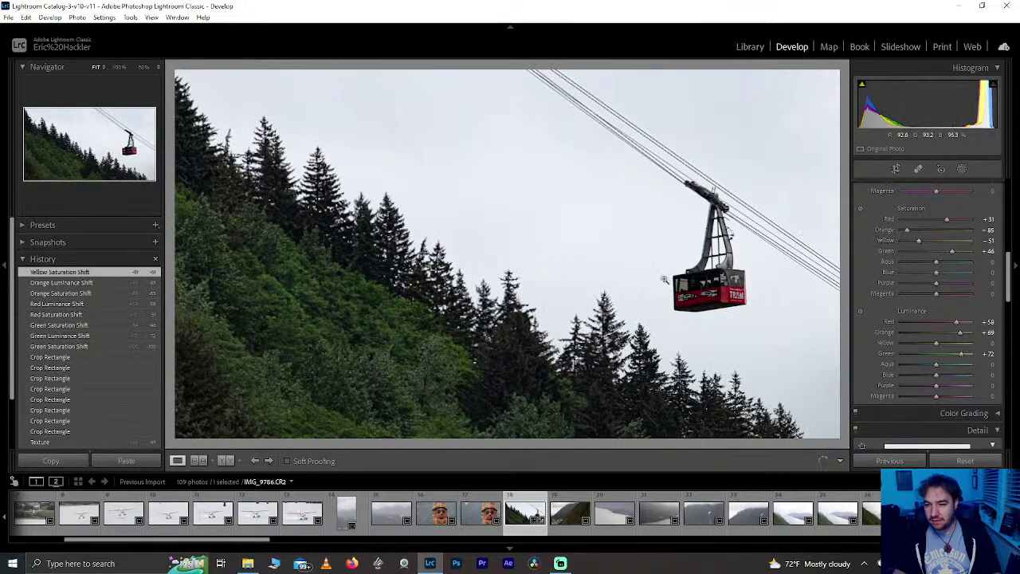
pyautogui.click(916, 240)
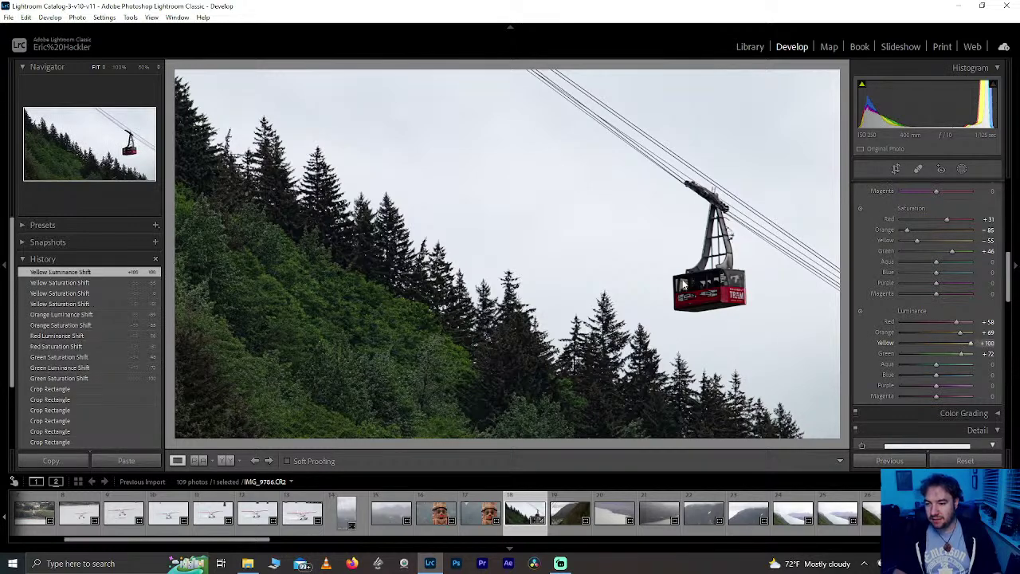
pyautogui.moveTo(683, 284); pyautogui.dragTo(490, 237)
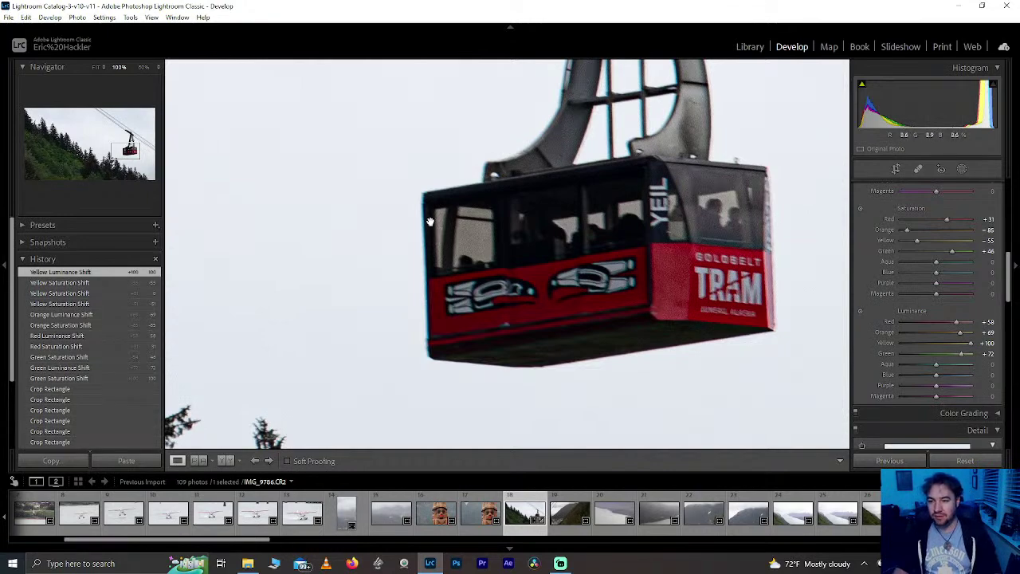
pyautogui.click(626, 307)
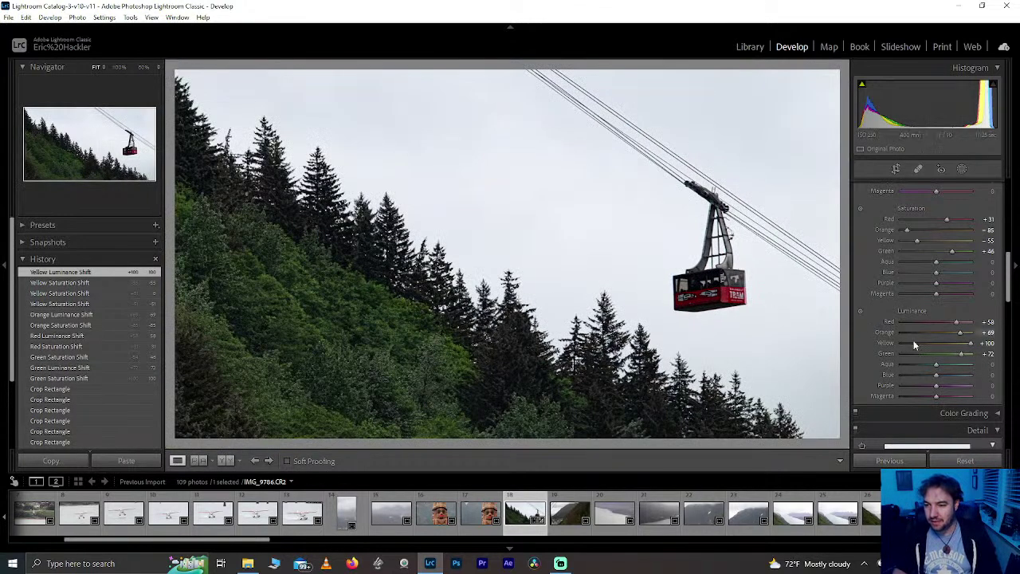
# Step: Drop Whites to -100 in the Basic panel, trying Highlights -94 before resetting it to 0
pyautogui.moveTo(1009, 279); pyautogui.dragTo(1008, 209)
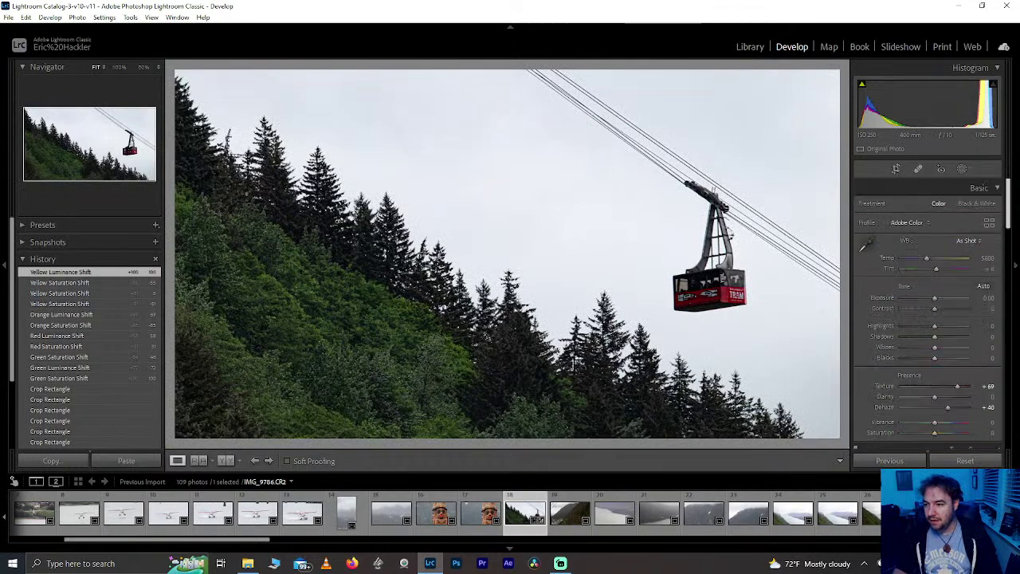
pyautogui.scroll(-2, 963, 330)
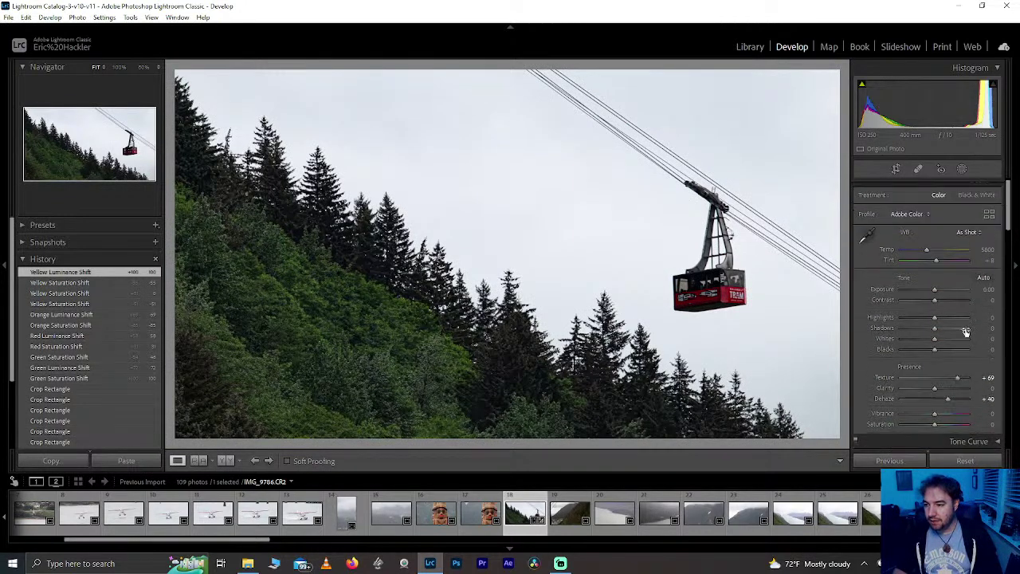
pyautogui.moveTo(915, 317)
pyautogui.mouseDown()
pyautogui.moveTo(867, 309)
pyautogui.moveTo(904, 306)
pyautogui.mouseUp()
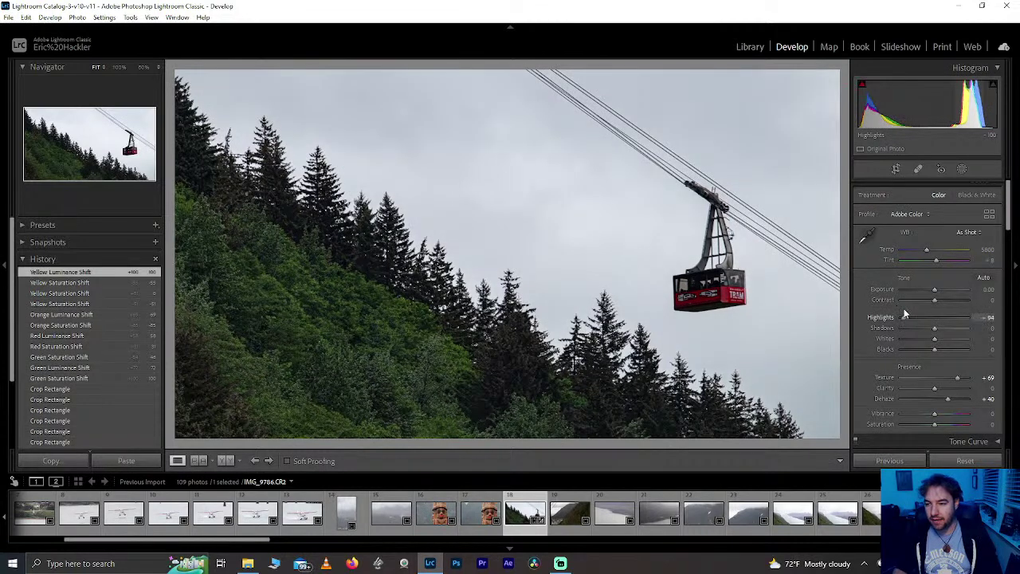
pyautogui.moveTo(936, 343); pyautogui.dragTo(901, 339)
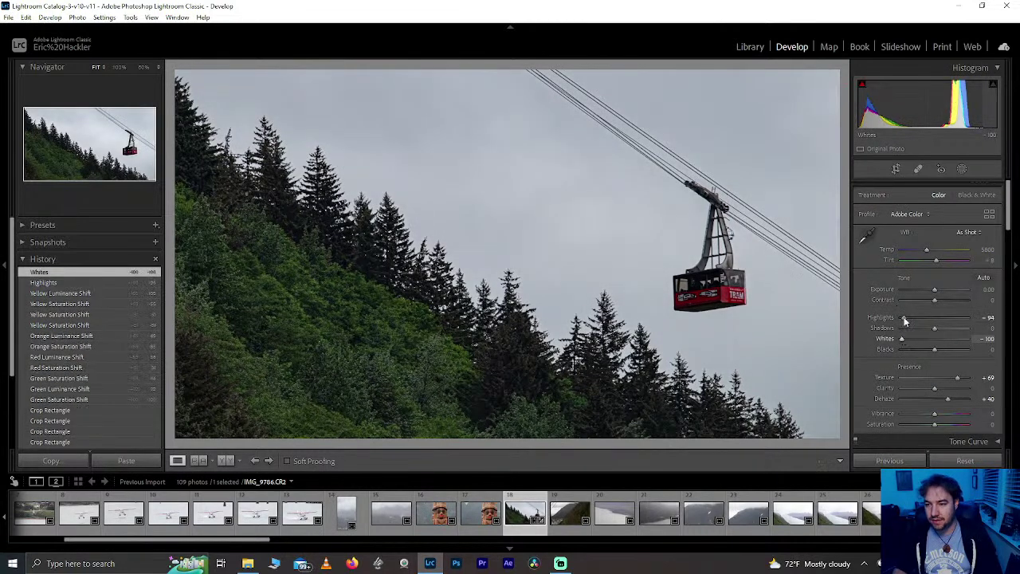
pyautogui.doubleClick(903, 317)
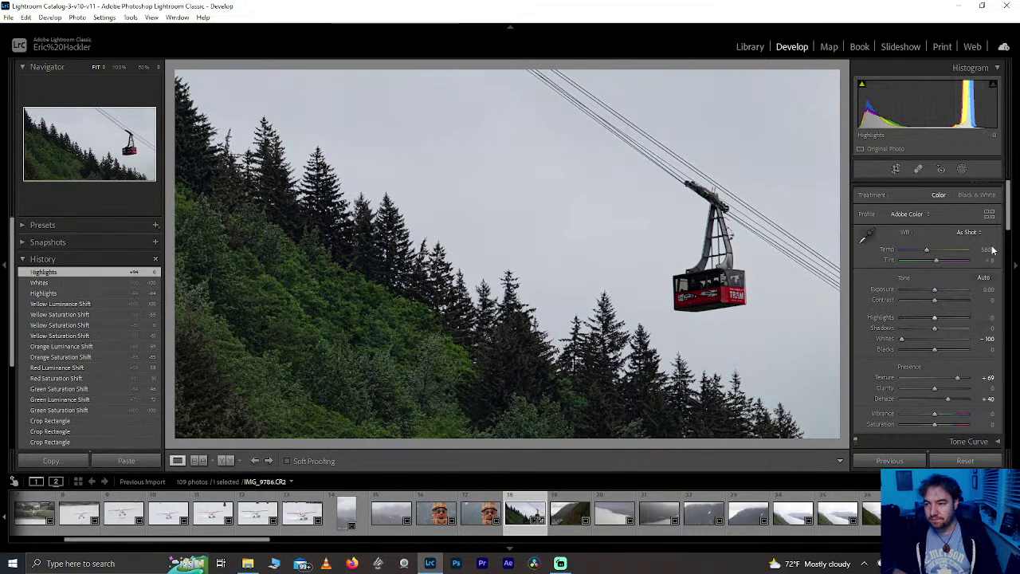
# Step: Create a Select Sky mask with Clarity +63, Dehaze +60, Noise 100 and Texture -100
pyautogui.click(962, 170)
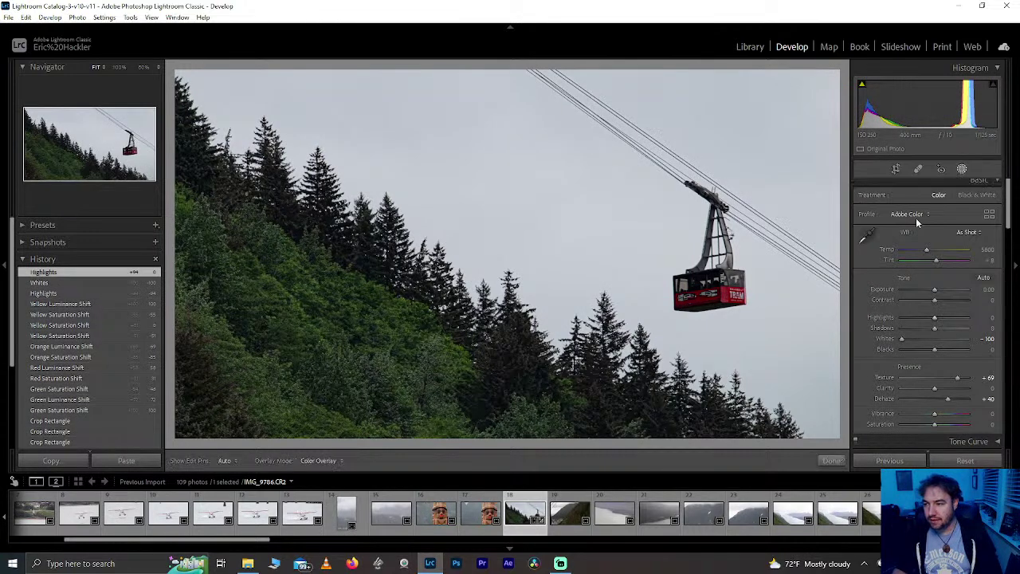
pyautogui.click(885, 215)
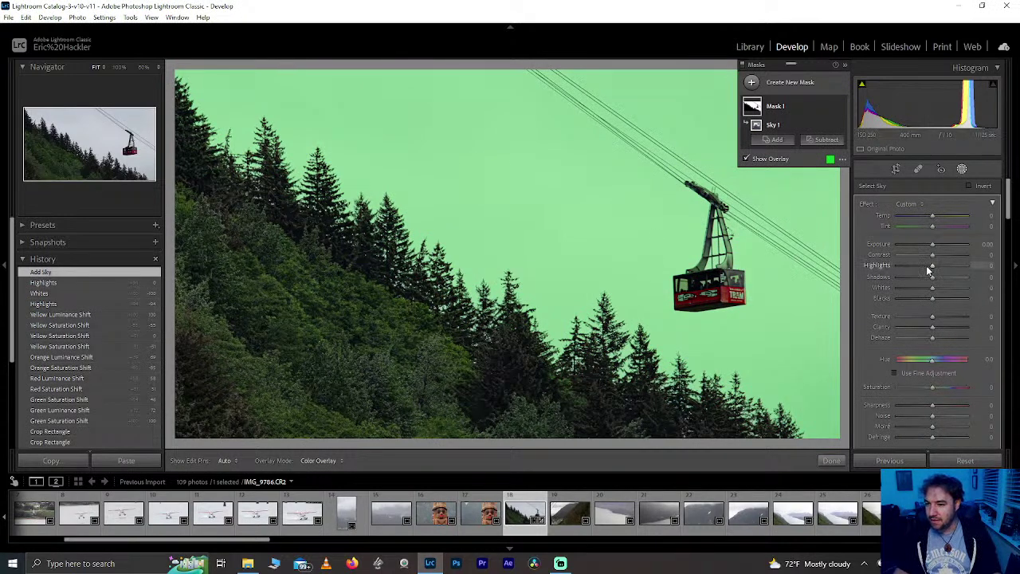
pyautogui.moveTo(933, 332); pyautogui.dragTo(954, 338)
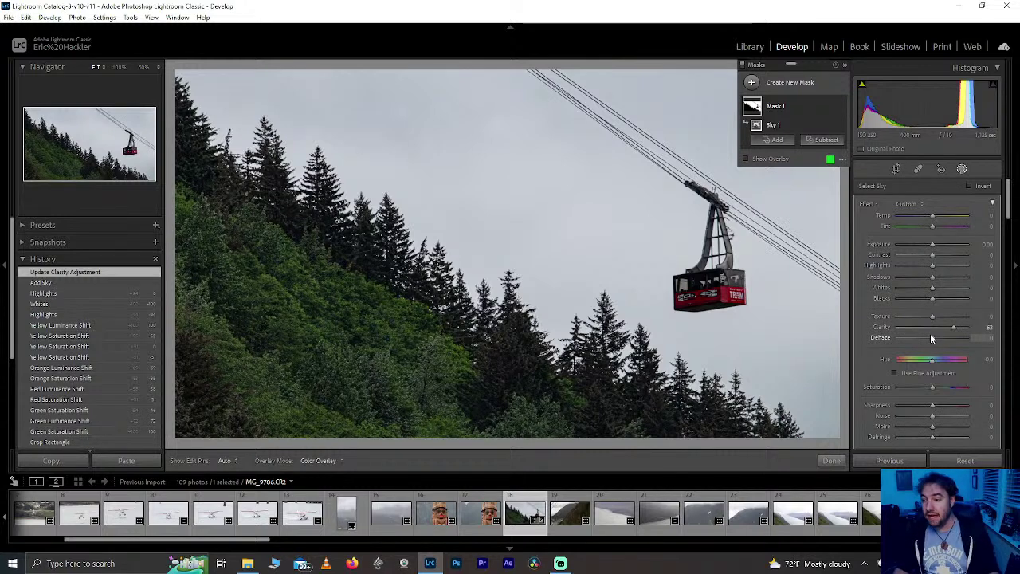
pyautogui.moveTo(931, 337)
pyautogui.mouseDown()
pyautogui.moveTo(997, 341)
pyautogui.moveTo(952, 341)
pyautogui.mouseUp()
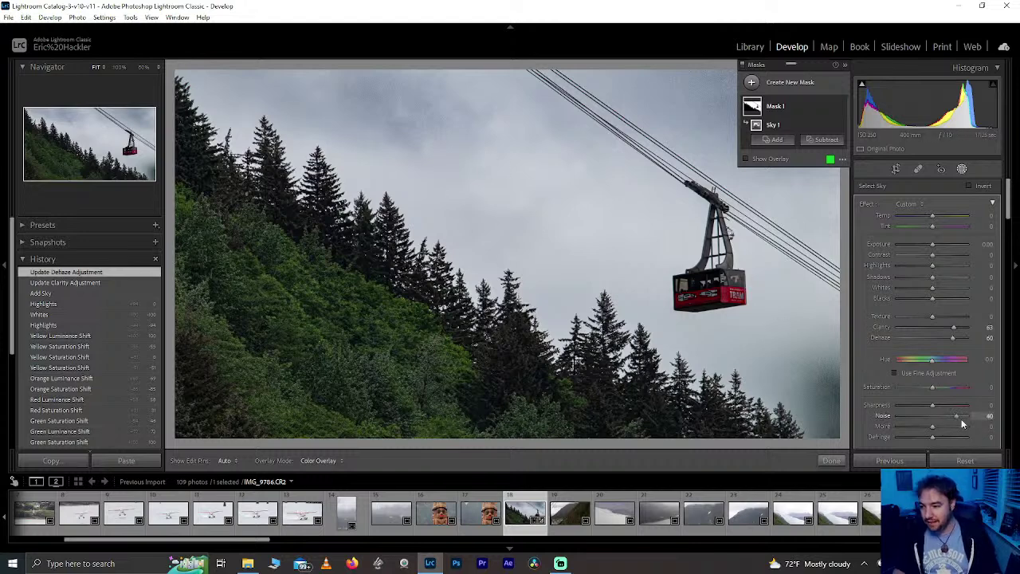
pyautogui.moveTo(961, 424); pyautogui.dragTo(976, 416)
pyautogui.moveTo(924, 317); pyautogui.dragTo(880, 316)
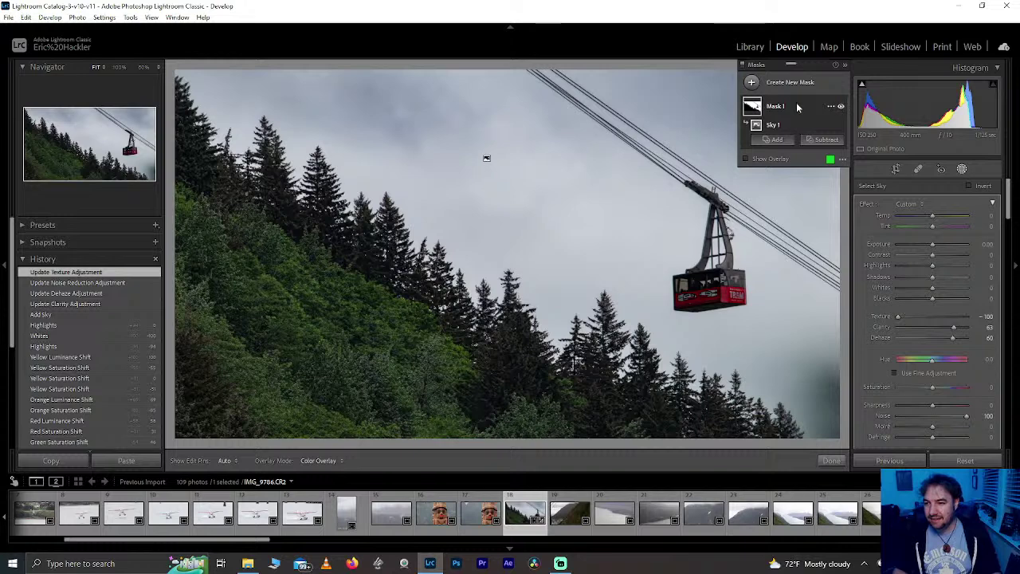
# Step: Set up a subtracting brush on the sky mask, zoomed to 100% on the gondola with overlay shown
pyautogui.click(841, 106)
pyautogui.click(841, 106)
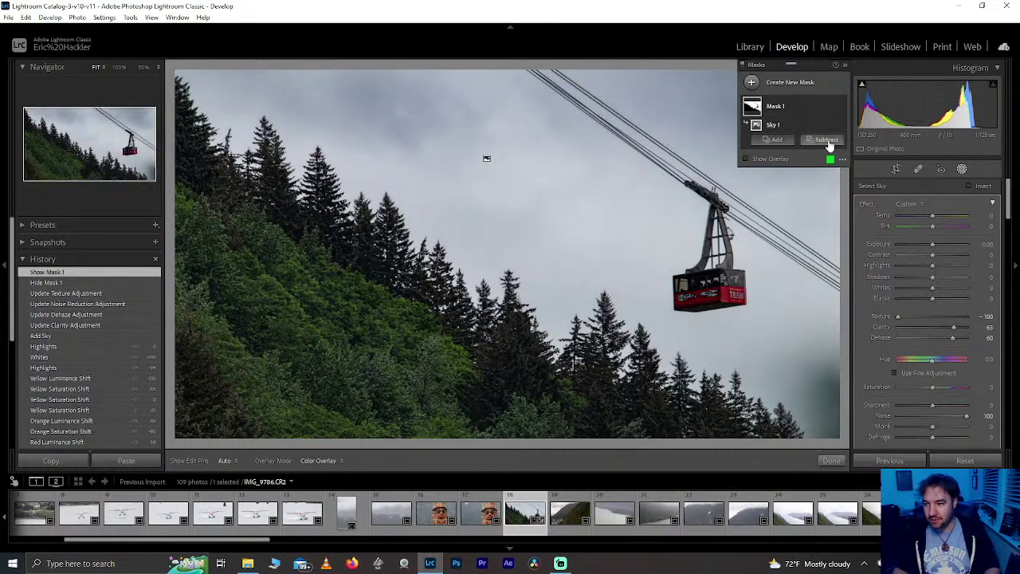
pyautogui.click(826, 140)
pyautogui.press('Escape')
pyautogui.press('k')
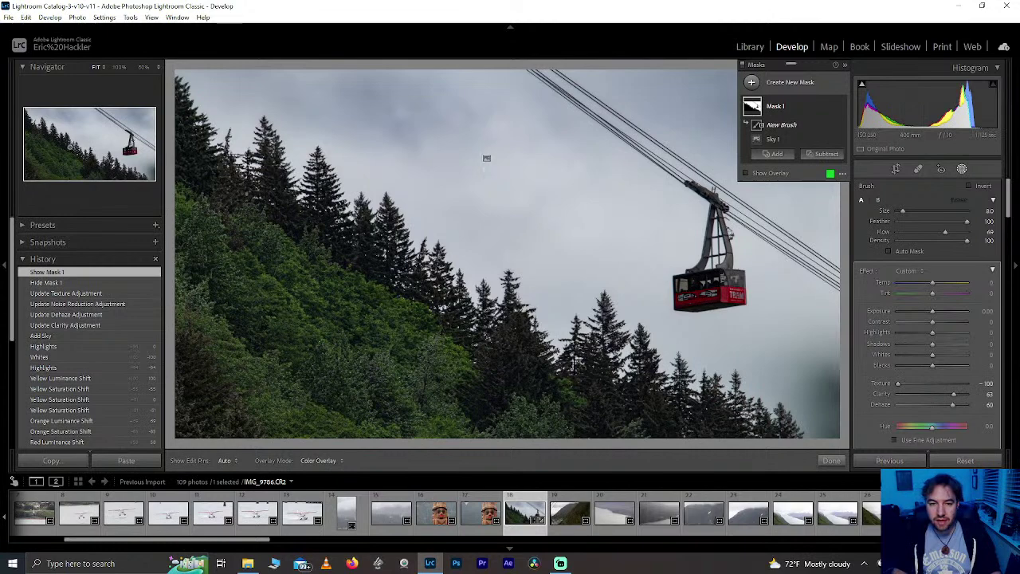
pyautogui.click(121, 144)
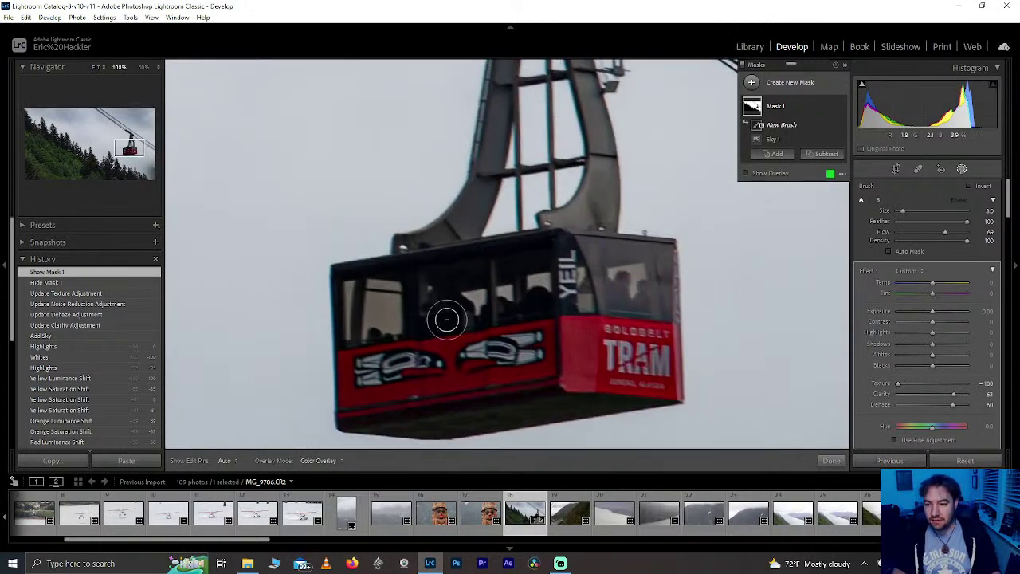
pyautogui.press('h')
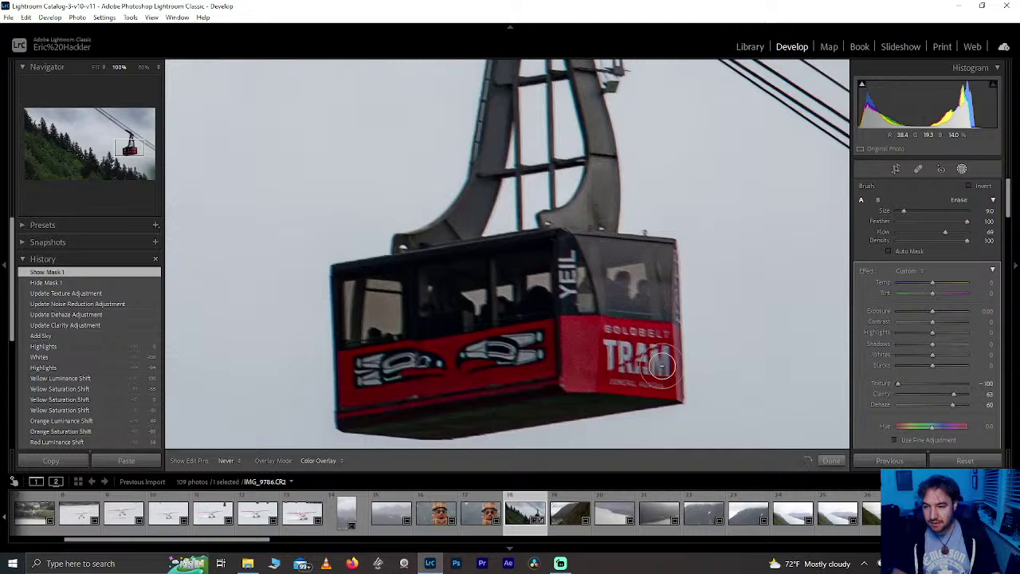
pyautogui.press('h')
pyautogui.click(633, 359)
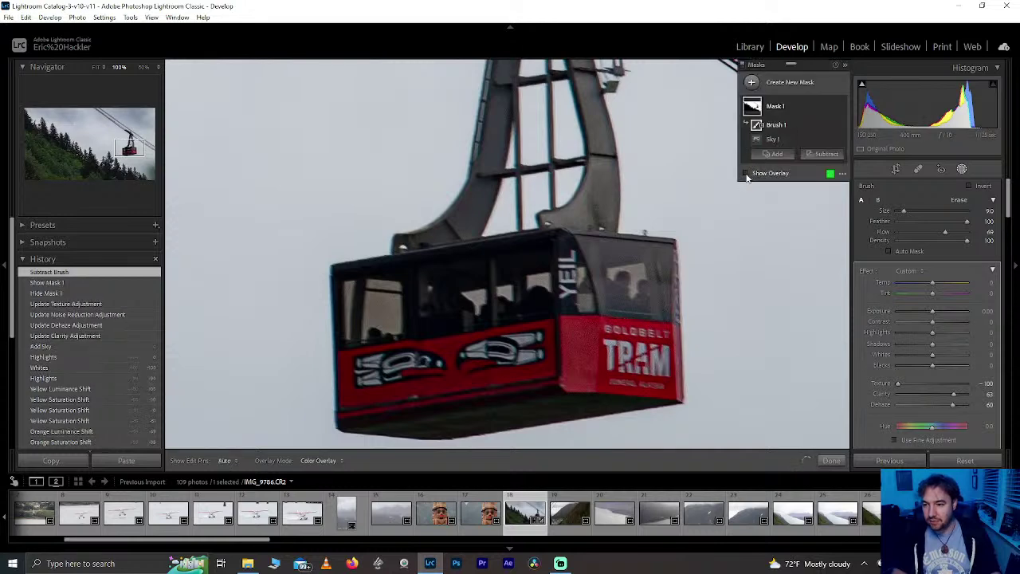
pyautogui.click(745, 173)
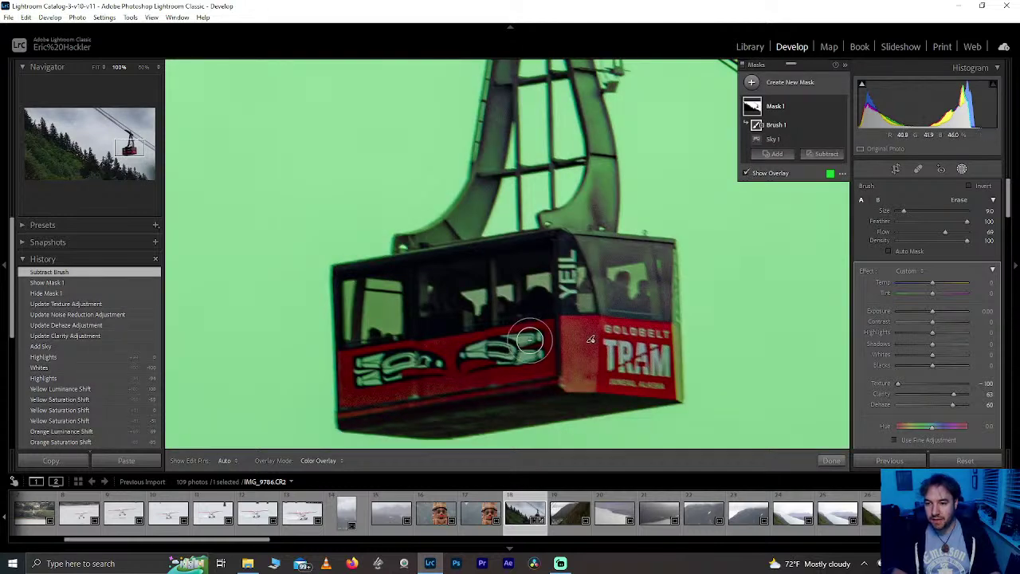
pyautogui.press('h')
pyautogui.press('h')
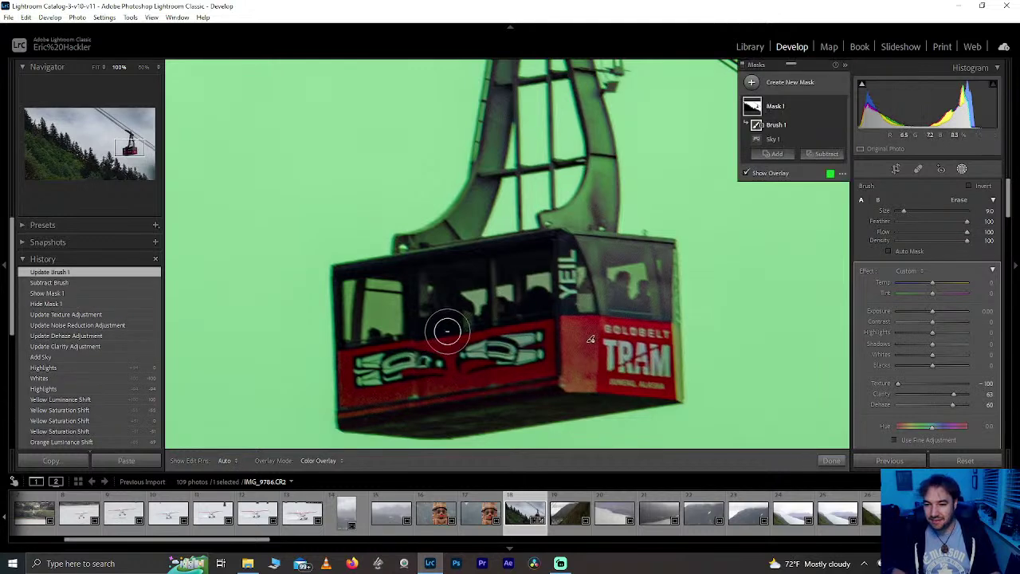
pyautogui.press('h')
# Step: Erase the sky mask from the tram's red side, windows and right edge, then pan to the tower
pyautogui.moveTo(448, 353)
pyautogui.mouseDown()
pyautogui.moveTo(603, 350)
pyautogui.moveTo(633, 326)
pyautogui.moveTo(620, 371)
pyautogui.moveTo(642, 353)
pyautogui.mouseUp()
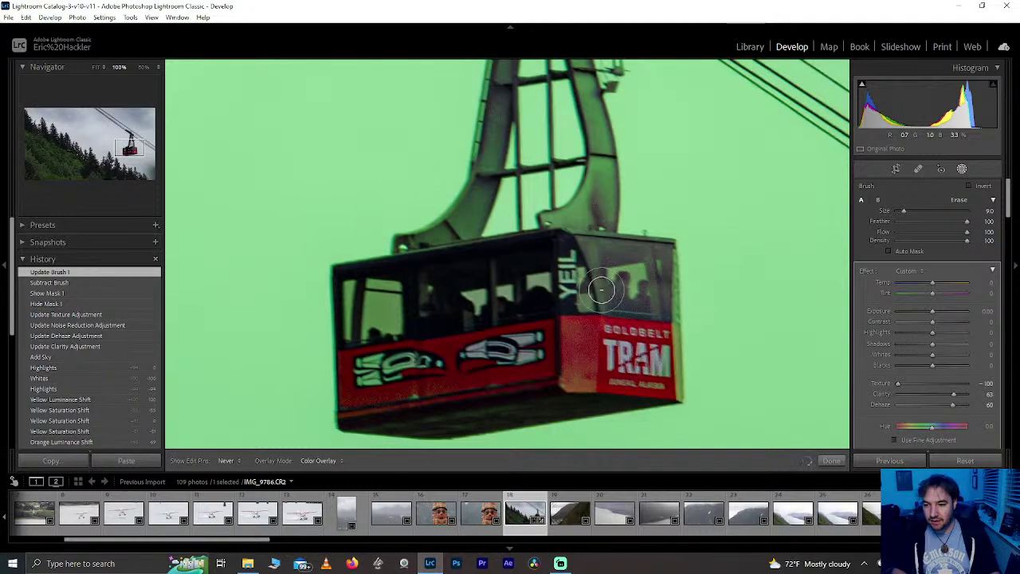
pyautogui.moveTo(594, 305)
pyautogui.mouseDown()
pyautogui.moveTo(364, 314)
pyautogui.moveTo(374, 300)
pyautogui.moveTo(571, 272)
pyautogui.moveTo(495, 280)
pyautogui.moveTo(384, 356)
pyautogui.moveTo(430, 368)
pyautogui.moveTo(588, 353)
pyautogui.moveTo(644, 371)
pyautogui.moveTo(655, 310)
pyautogui.moveTo(648, 261)
pyautogui.moveTo(563, 261)
pyautogui.moveTo(666, 280)
pyautogui.moveTo(664, 272)
pyautogui.moveTo(663, 370)
pyautogui.moveTo(554, 361)
pyautogui.moveTo(366, 381)
pyautogui.moveTo(355, 289)
pyautogui.moveTo(571, 272)
pyautogui.moveTo(605, 354)
pyautogui.moveTo(392, 386)
pyautogui.moveTo(534, 369)
pyautogui.moveTo(443, 397)
pyautogui.moveTo(547, 383)
pyautogui.moveTo(421, 417)
pyautogui.moveTo(501, 383)
pyautogui.mouseUp()
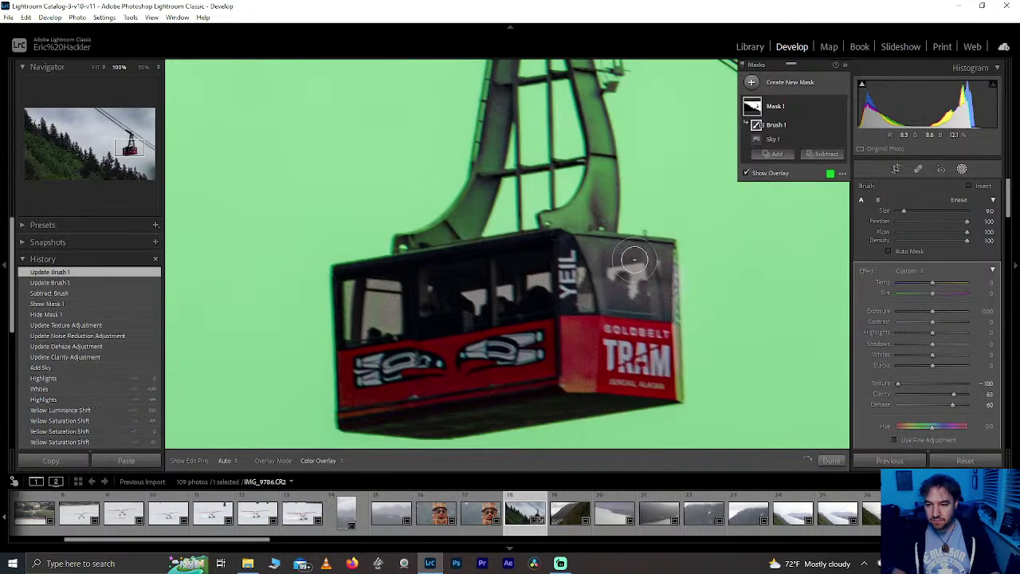
pyautogui.scroll(-2, 667, 386)
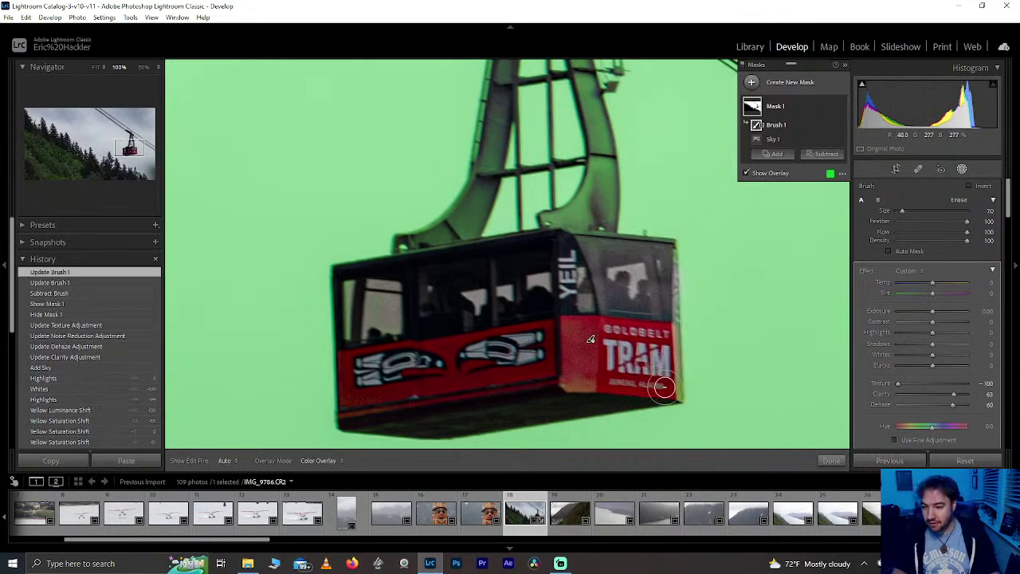
pyautogui.press('h')
pyautogui.moveTo(668, 380)
pyautogui.mouseDown()
pyautogui.moveTo(663, 259)
pyautogui.moveTo(461, 267)
pyautogui.moveTo(350, 287)
pyautogui.moveTo(351, 361)
pyautogui.moveTo(356, 284)
pyautogui.moveTo(531, 284)
pyautogui.moveTo(577, 296)
pyautogui.moveTo(575, 336)
pyautogui.moveTo(488, 346)
pyautogui.mouseUp()
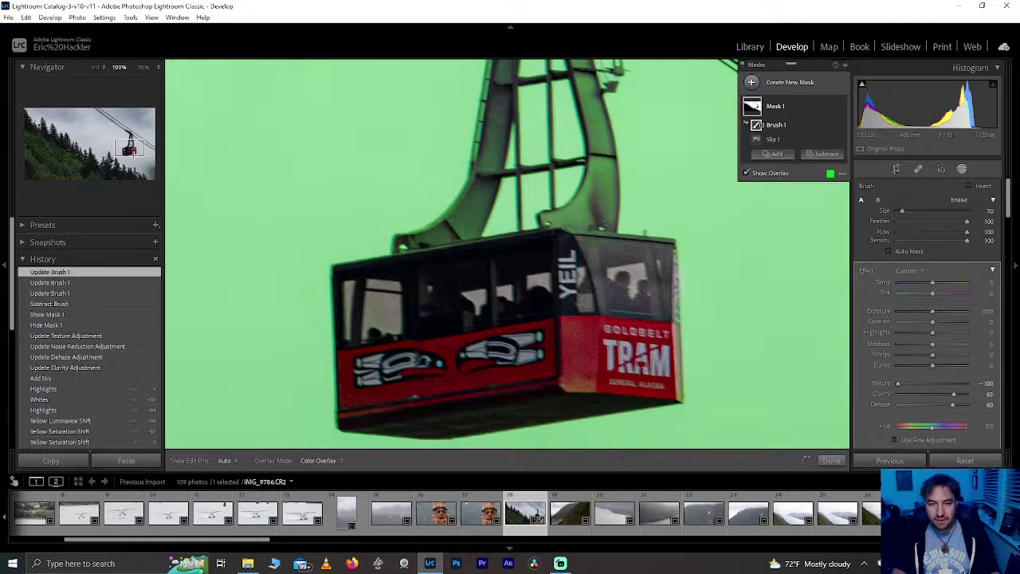
pyautogui.moveTo(129, 150)
pyautogui.mouseDown()
pyautogui.moveTo(134, 137)
pyautogui.moveTo(128, 147)
pyautogui.mouseUp()
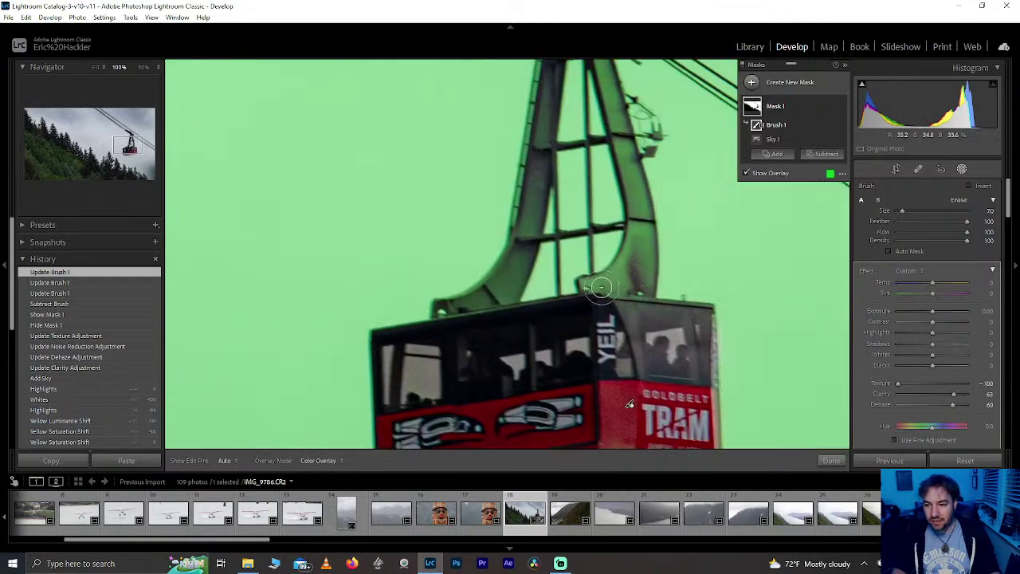
# Step: Erase the sky mask from the cabin roof and up and down the tower's right leg
pyautogui.moveTo(597, 307)
pyautogui.mouseDown()
pyautogui.moveTo(615, 315)
pyautogui.moveTo(599, 290)
pyautogui.moveTo(624, 276)
pyautogui.mouseUp()
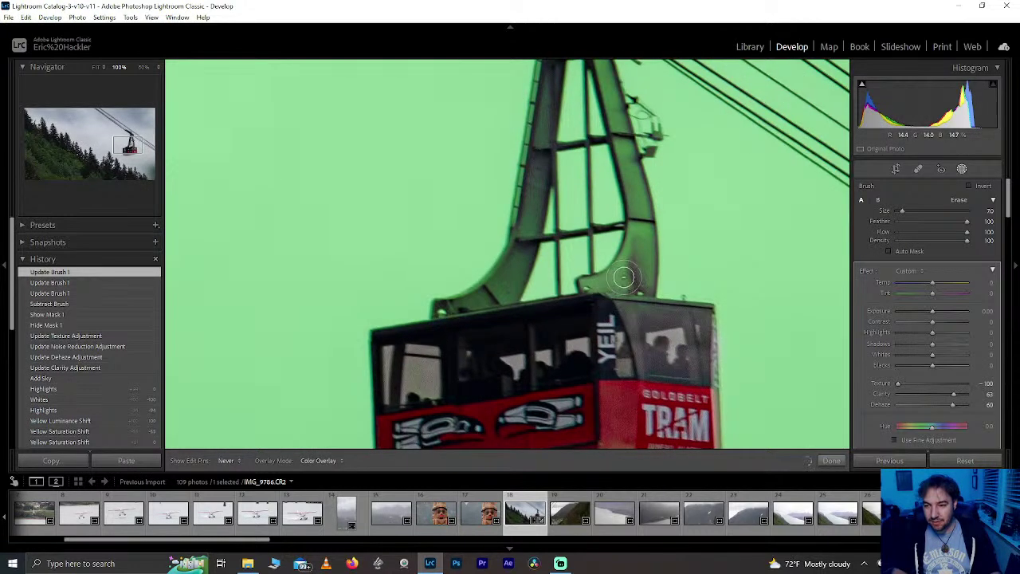
pyautogui.moveTo(643, 239)
pyautogui.mouseDown()
pyautogui.moveTo(645, 257)
pyautogui.moveTo(612, 291)
pyautogui.moveTo(596, 289)
pyautogui.mouseUp()
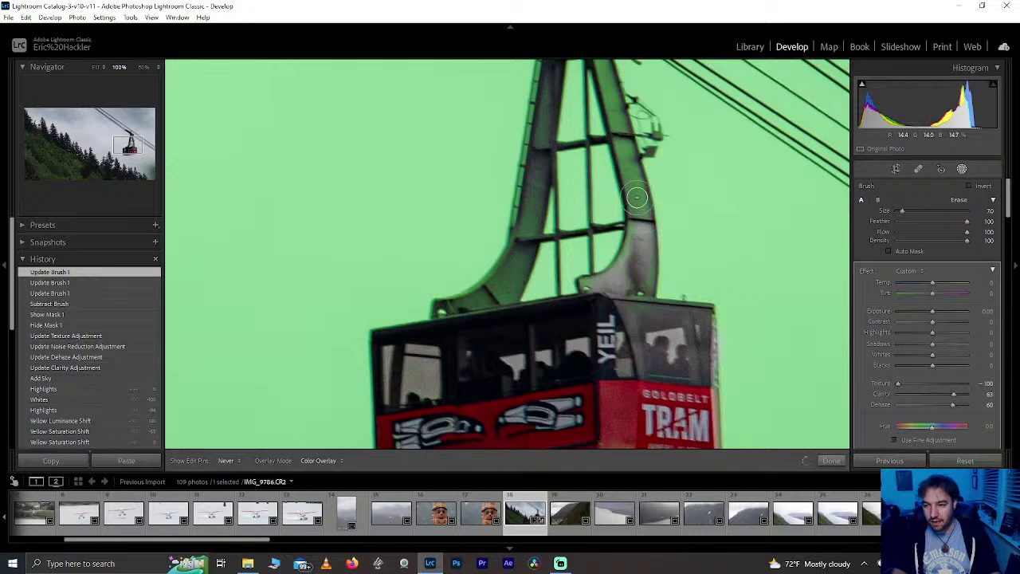
pyautogui.moveTo(635, 178)
pyautogui.mouseDown()
pyautogui.moveTo(599, 61)
pyautogui.moveTo(602, 76)
pyautogui.mouseUp()
pyautogui.press('h')
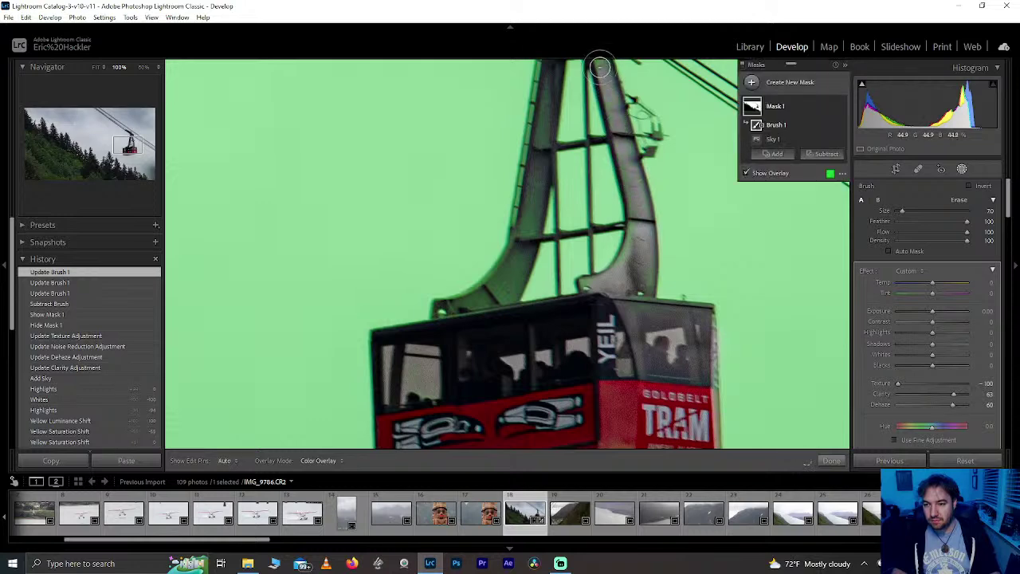
pyautogui.press('h')
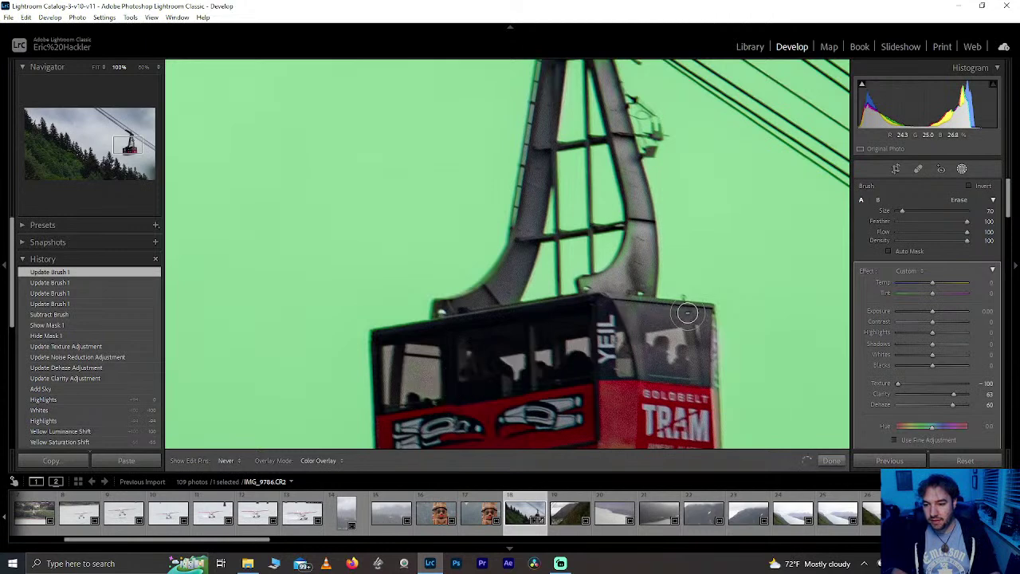
pyautogui.moveTo(695, 314); pyautogui.dragTo(609, 311)
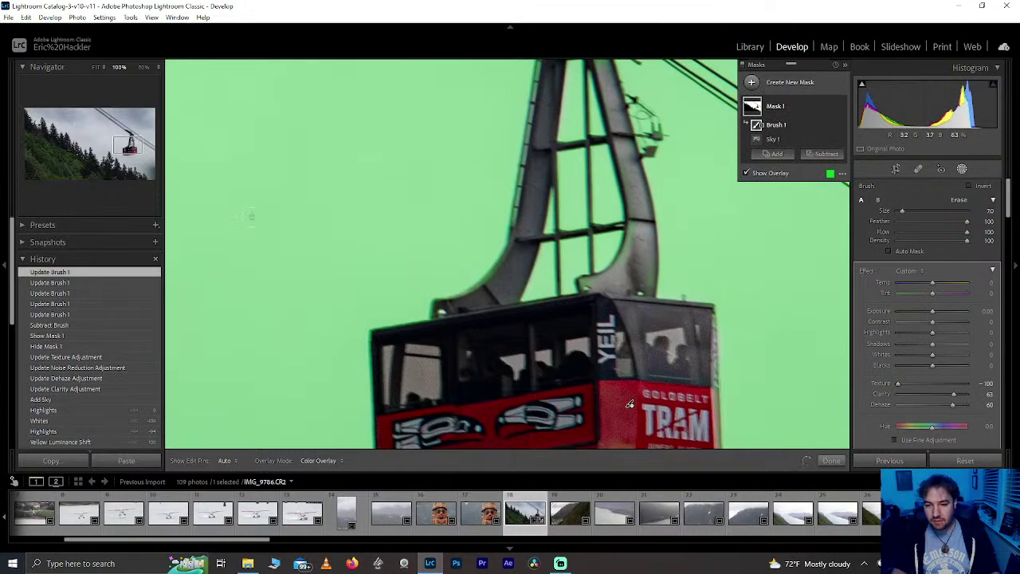
# Step: Fit the photo in view, check the tram, and hide the green mask overlay
pyautogui.click(121, 143)
pyautogui.press('z')
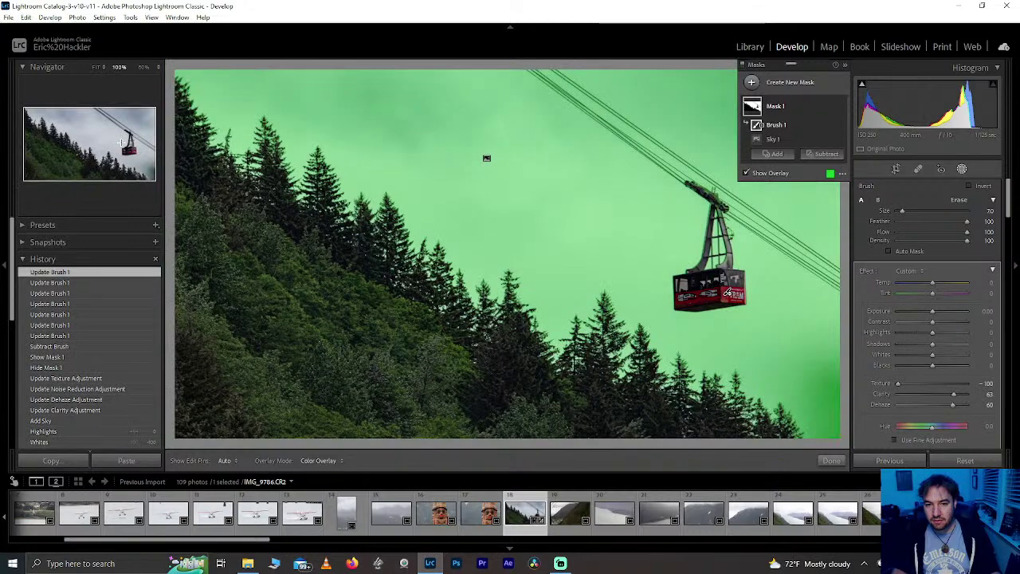
pyautogui.moveTo(119, 147); pyautogui.dragTo(119, 151)
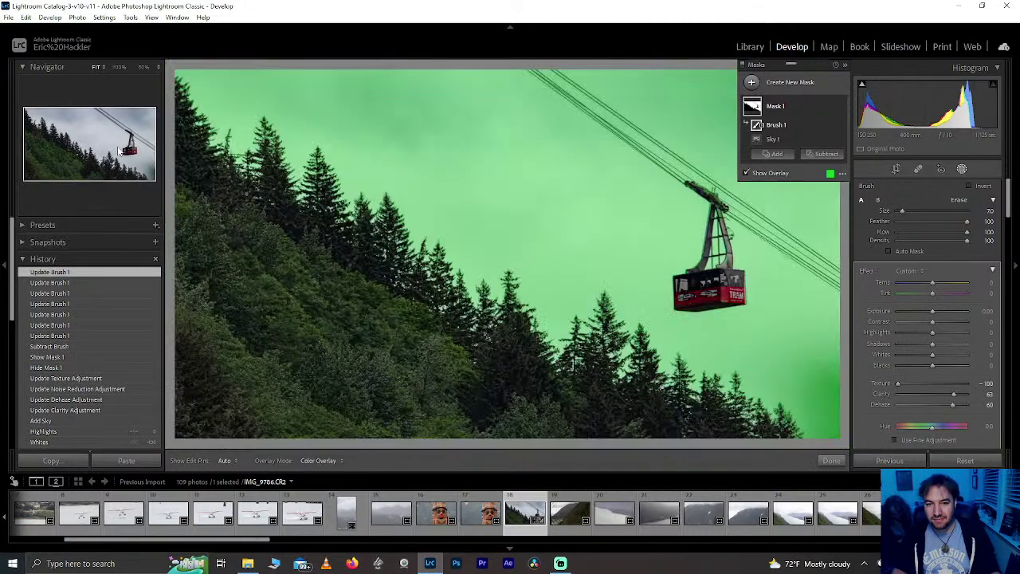
pyautogui.click(747, 173)
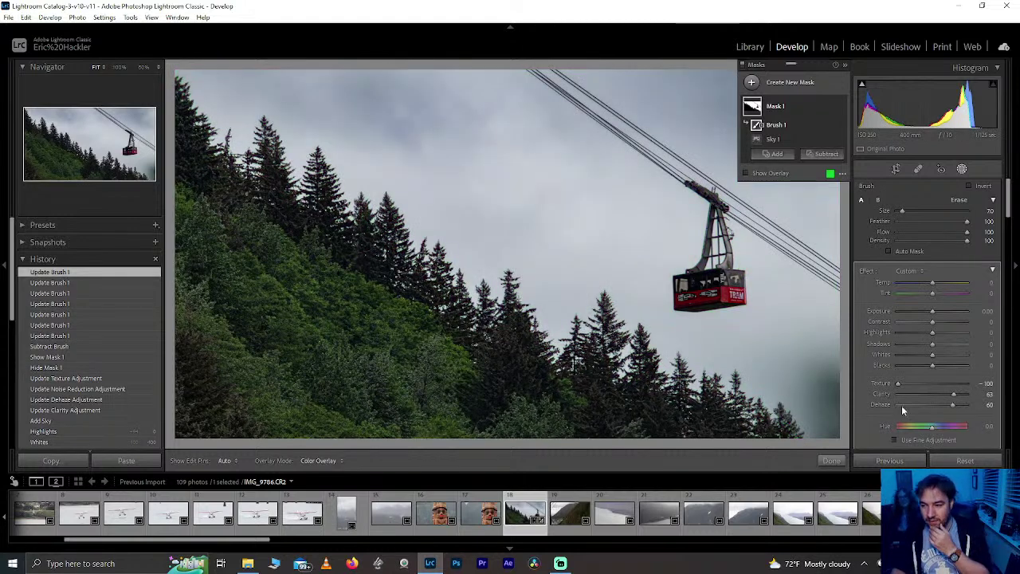
# Step: Close masking and add a new Select Subject mask covering the tram
pyautogui.click(831, 461)
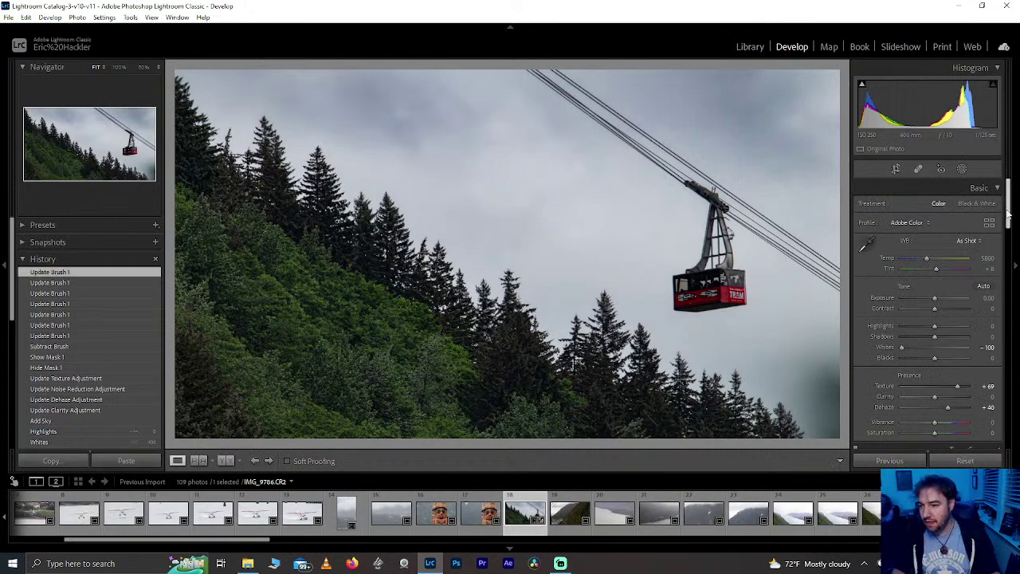
pyautogui.moveTo(1008, 211); pyautogui.dragTo(1016, 185)
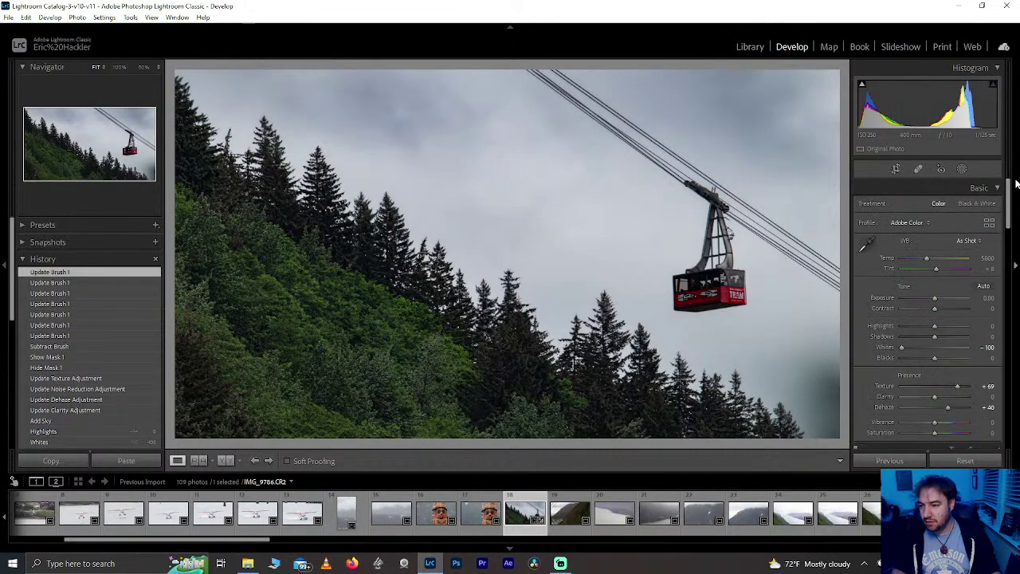
pyautogui.click(960, 169)
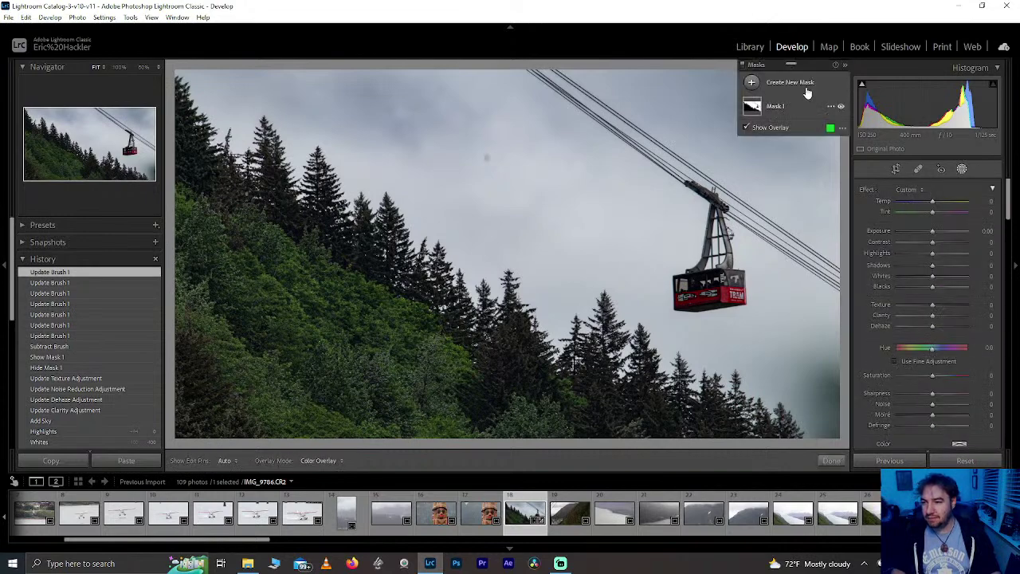
pyautogui.click(804, 83)
pyautogui.click(811, 103)
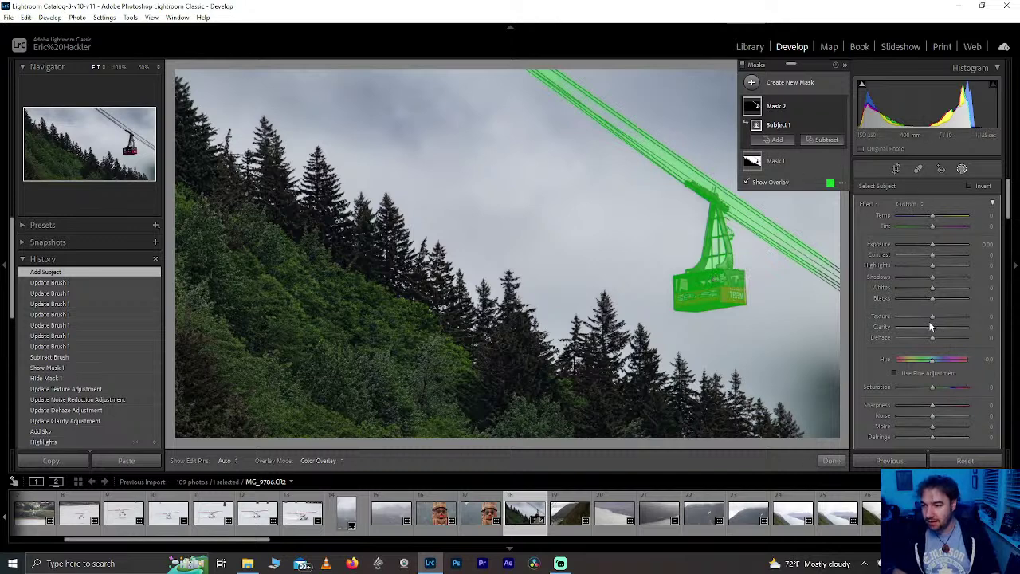
# Step: Reset the subject mask's Temperature to 0, close masking, then reselect Mask 2
pyautogui.press('o')
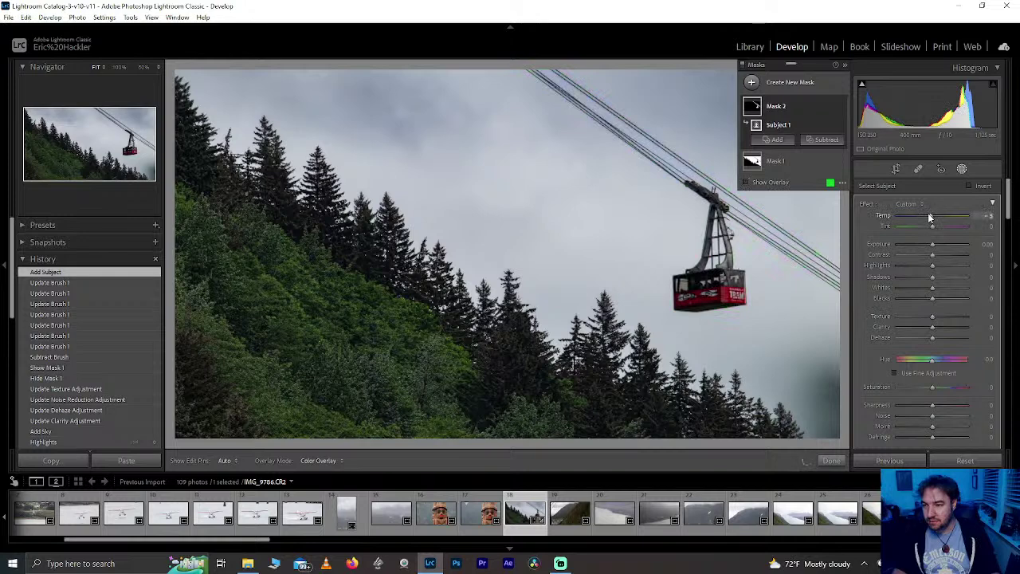
pyautogui.doubleClick(929, 217)
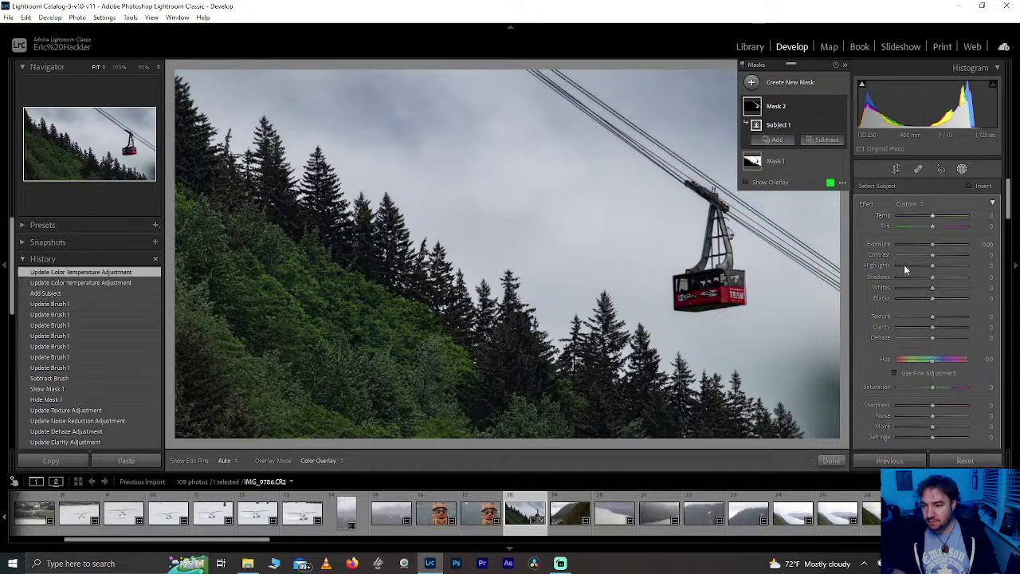
pyautogui.press('o')
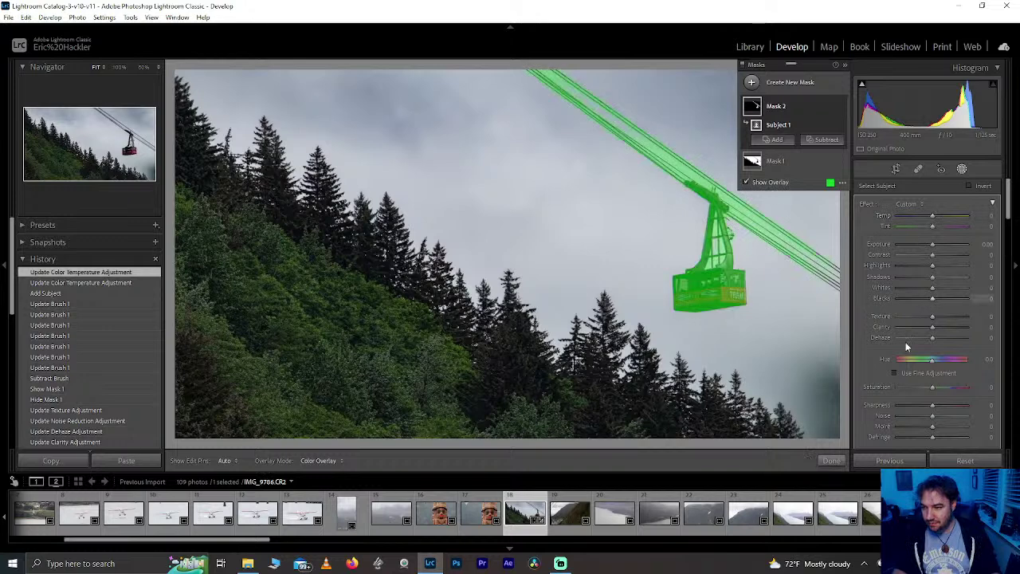
pyautogui.click(831, 461)
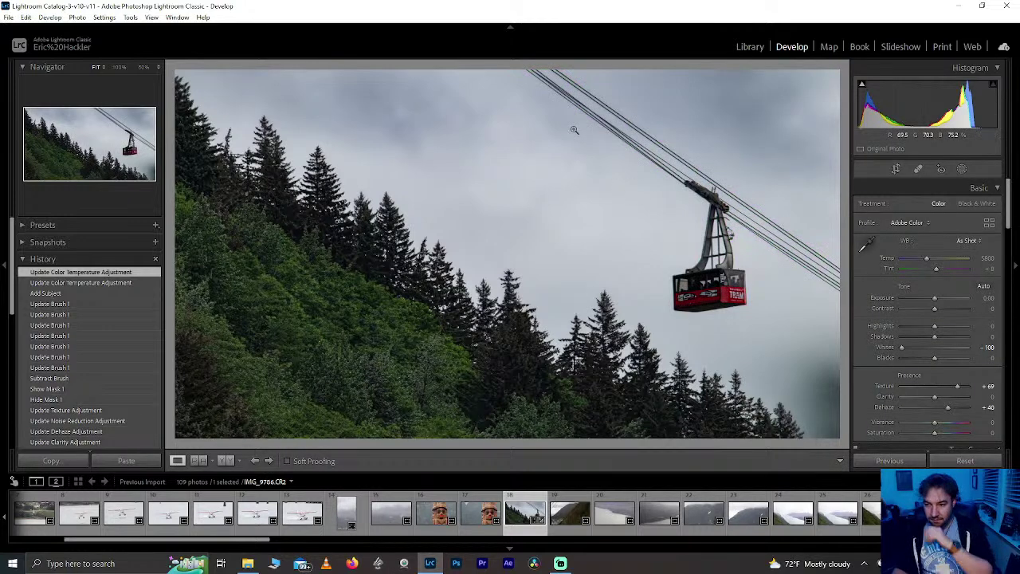
pyautogui.click(962, 169)
pyautogui.click(787, 107)
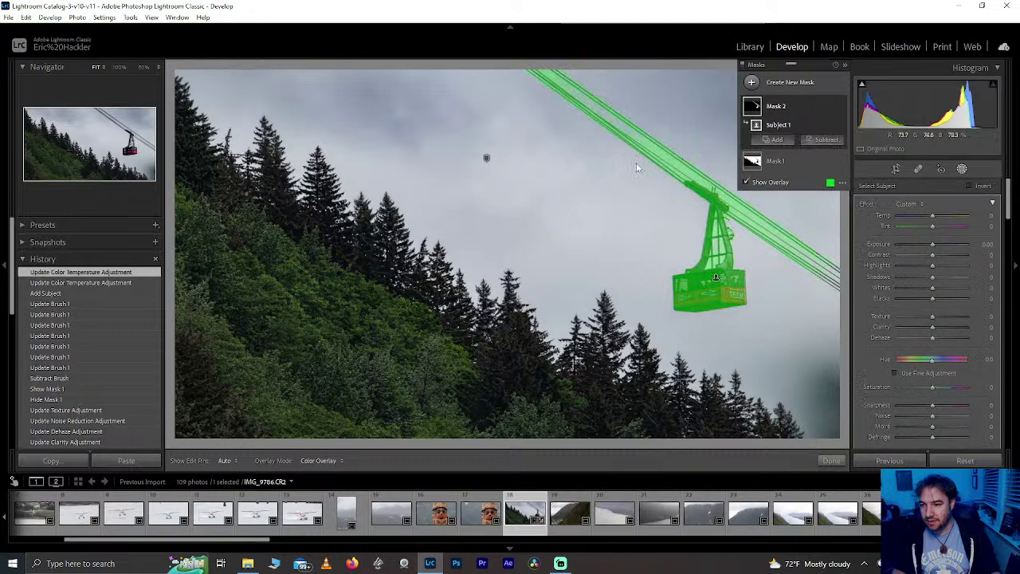
# Step: Subtract the upper and lower cables and the hanger arm from Mask 2 with a brush
pyautogui.click(813, 140)
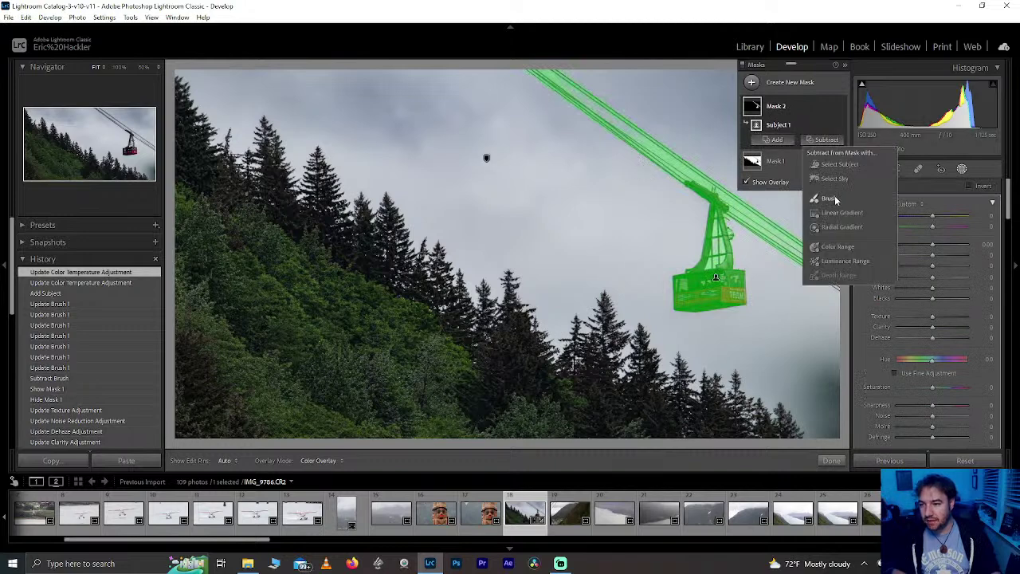
pyautogui.click(836, 201)
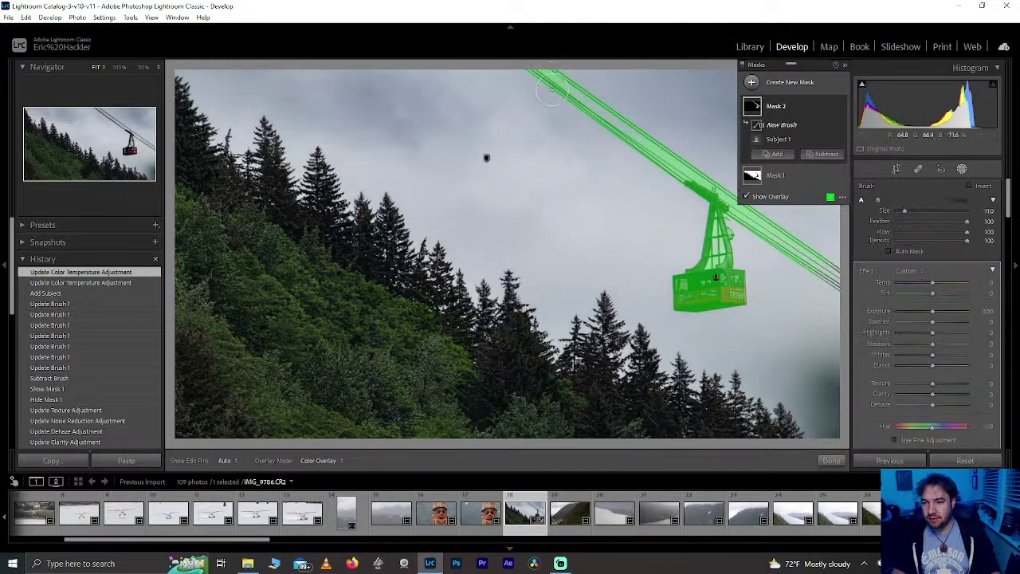
pyautogui.press('h')
pyautogui.moveTo(526, 68)
pyautogui.mouseDown()
pyautogui.moveTo(608, 117)
pyautogui.moveTo(570, 111)
pyautogui.moveTo(669, 171)
pyautogui.mouseUp()
pyautogui.moveTo(611, 124); pyautogui.dragTo(666, 164)
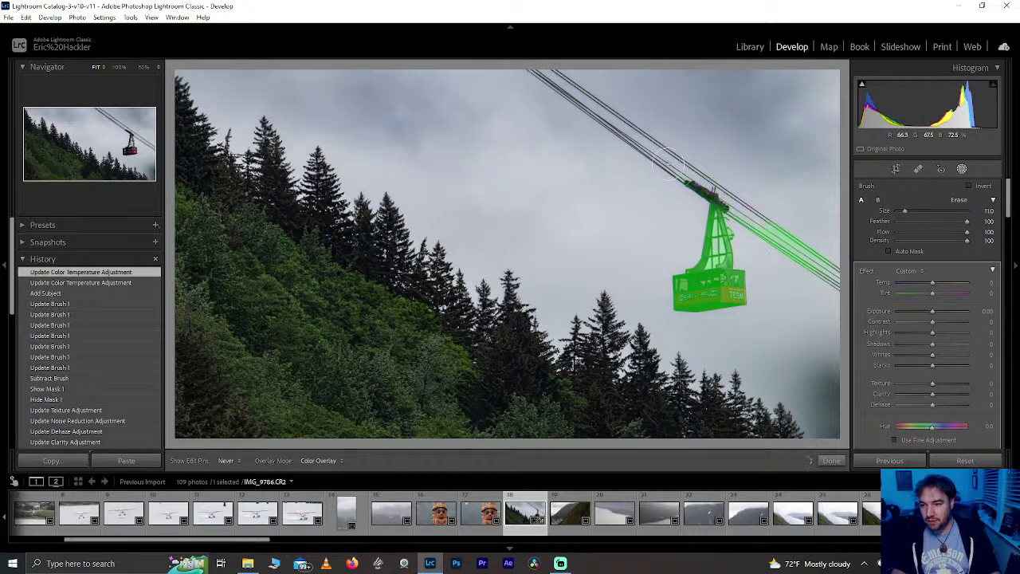
pyautogui.moveTo(807, 248); pyautogui.dragTo(821, 257)
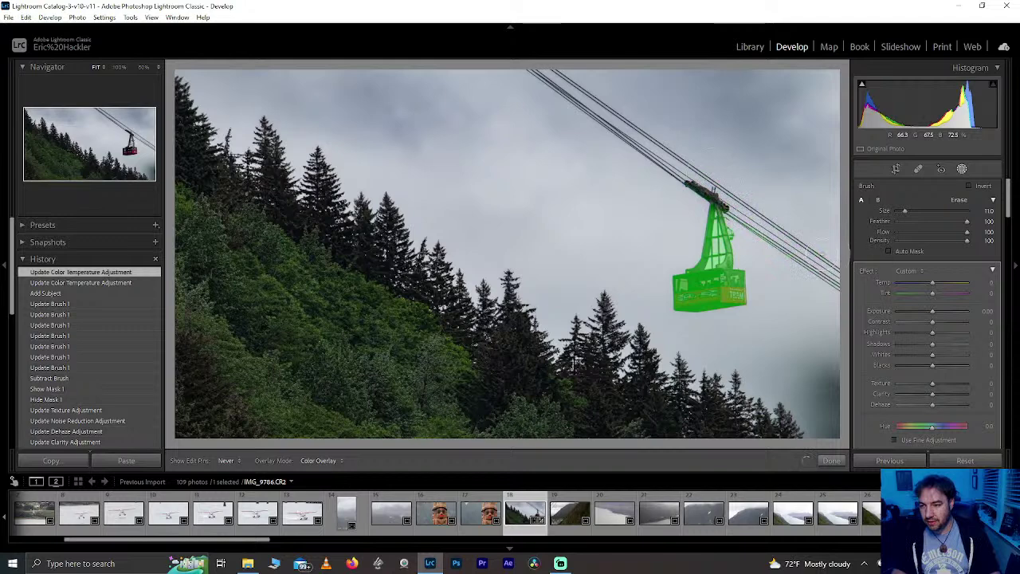
pyautogui.moveTo(717, 205)
pyautogui.mouseDown()
pyautogui.moveTo(734, 225)
pyautogui.moveTo(686, 222)
pyautogui.moveTo(715, 223)
pyautogui.mouseUp()
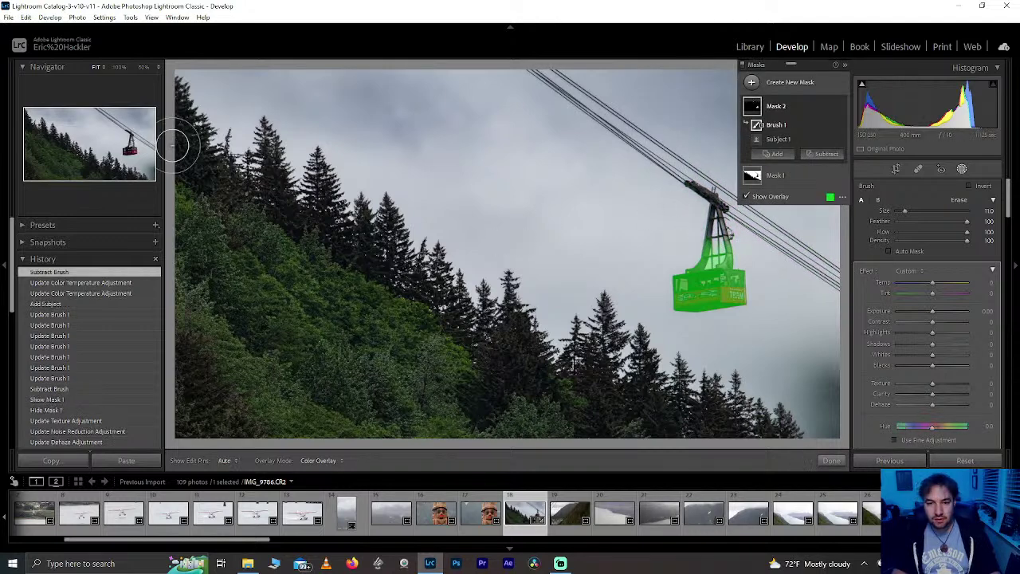
# Step: Erase the upper hanger arm from Mask 2 up close, then warm its Temperature to about +50
pyautogui.click(129, 151)
pyautogui.moveTo(129, 149); pyautogui.dragTo(130, 148)
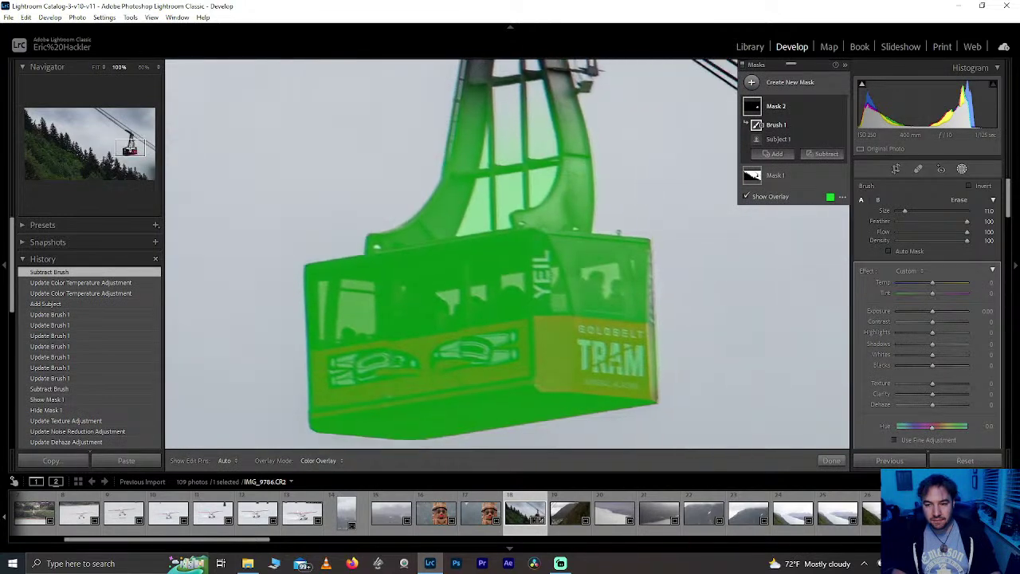
pyautogui.press('h')
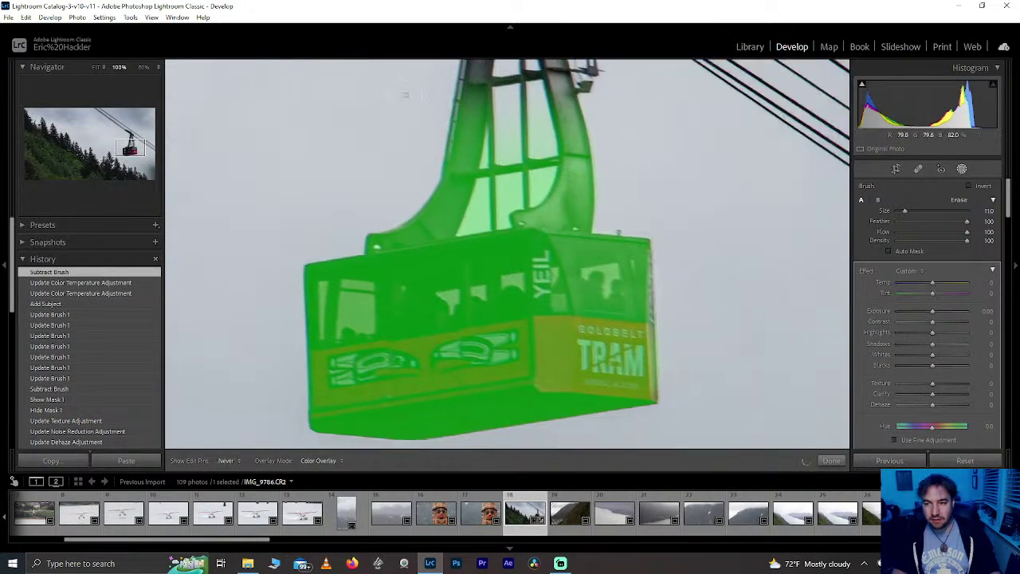
pyautogui.moveTo(565, 127)
pyautogui.mouseDown()
pyautogui.moveTo(534, 80)
pyautogui.moveTo(474, 100)
pyautogui.moveTo(478, 112)
pyautogui.moveTo(574, 68)
pyautogui.moveTo(586, 156)
pyautogui.moveTo(446, 171)
pyautogui.moveTo(599, 189)
pyautogui.moveTo(459, 197)
pyautogui.moveTo(526, 171)
pyautogui.moveTo(473, 134)
pyautogui.moveTo(399, 209)
pyautogui.moveTo(451, 210)
pyautogui.moveTo(407, 227)
pyautogui.moveTo(447, 216)
pyautogui.moveTo(361, 221)
pyautogui.moveTo(430, 219)
pyautogui.moveTo(462, 199)
pyautogui.moveTo(558, 195)
pyautogui.moveTo(499, 195)
pyautogui.mouseUp()
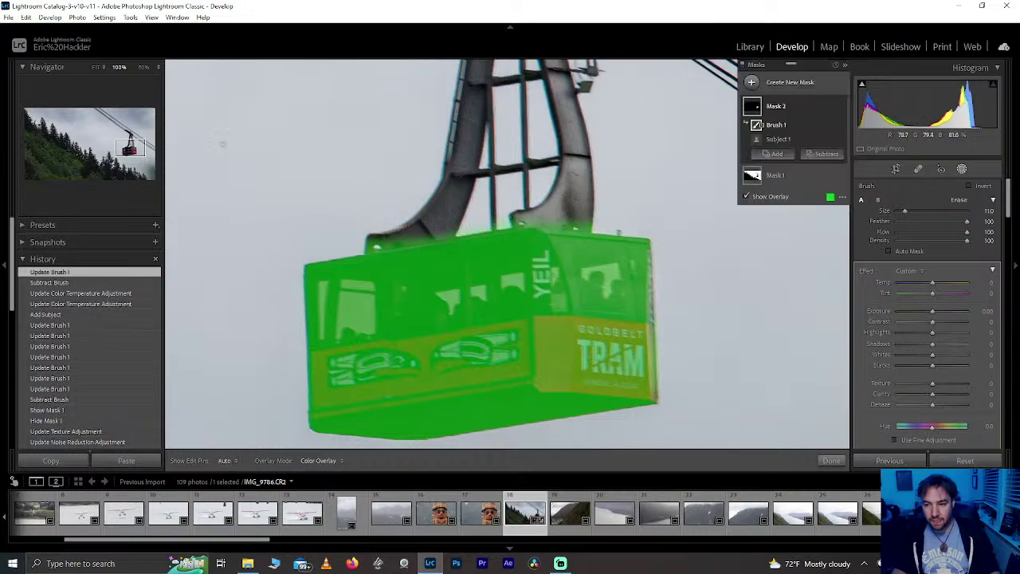
pyautogui.press('z')
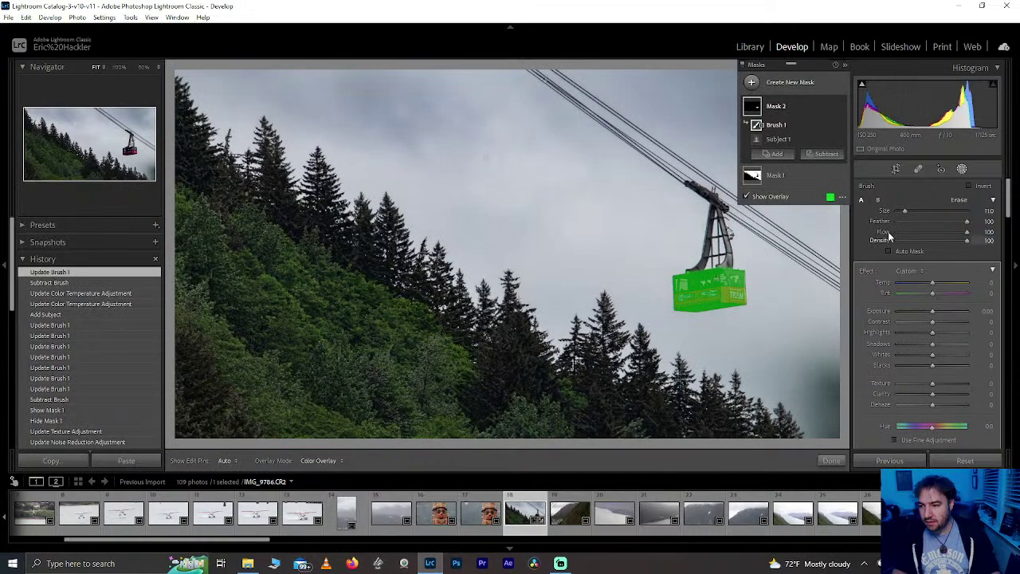
pyautogui.moveTo(936, 285); pyautogui.dragTo(950, 290)
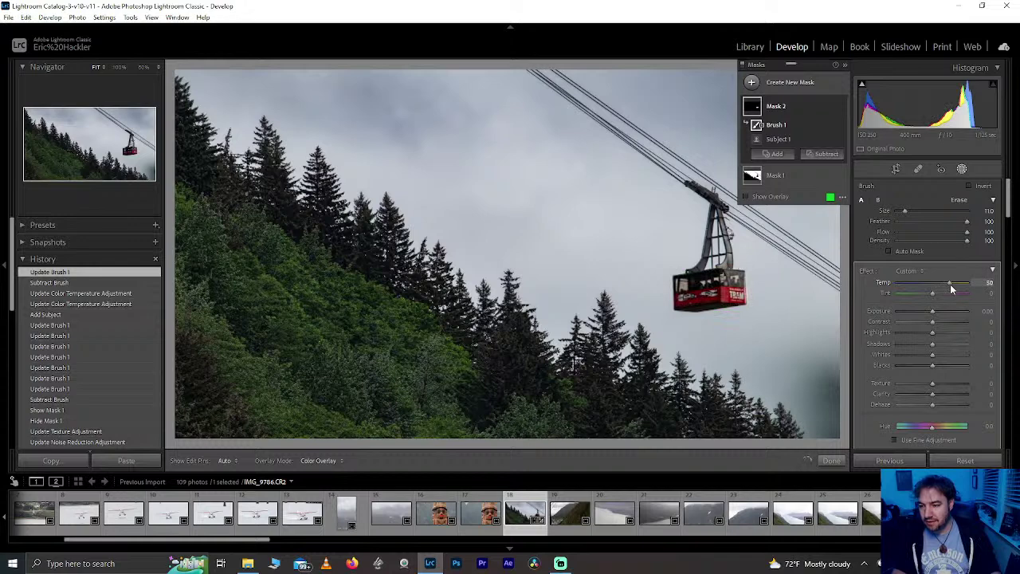
# Step: Close masking, check the tram up close, and give the photo a one-star rating
pyautogui.click(830, 461)
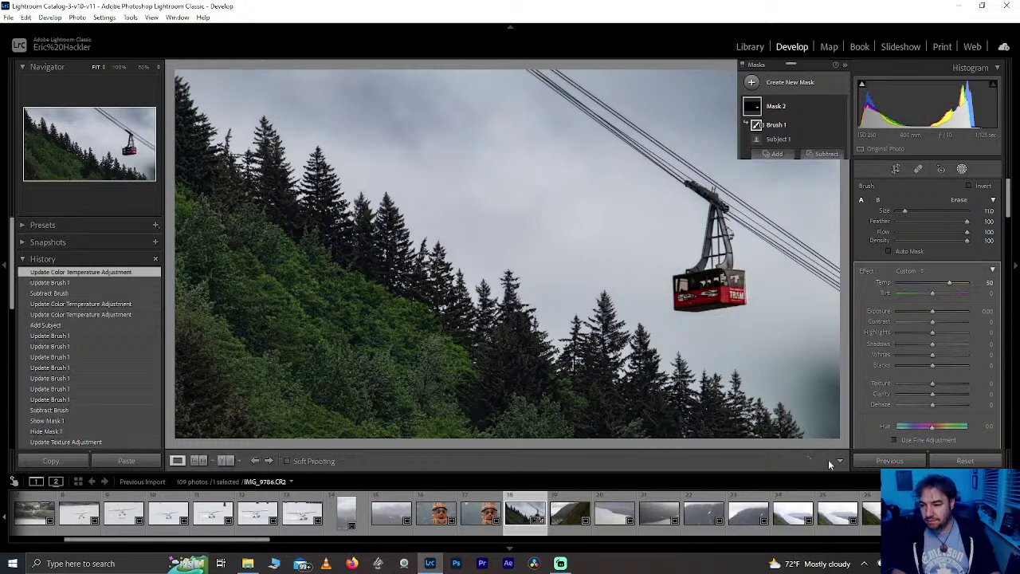
pyautogui.click(634, 225)
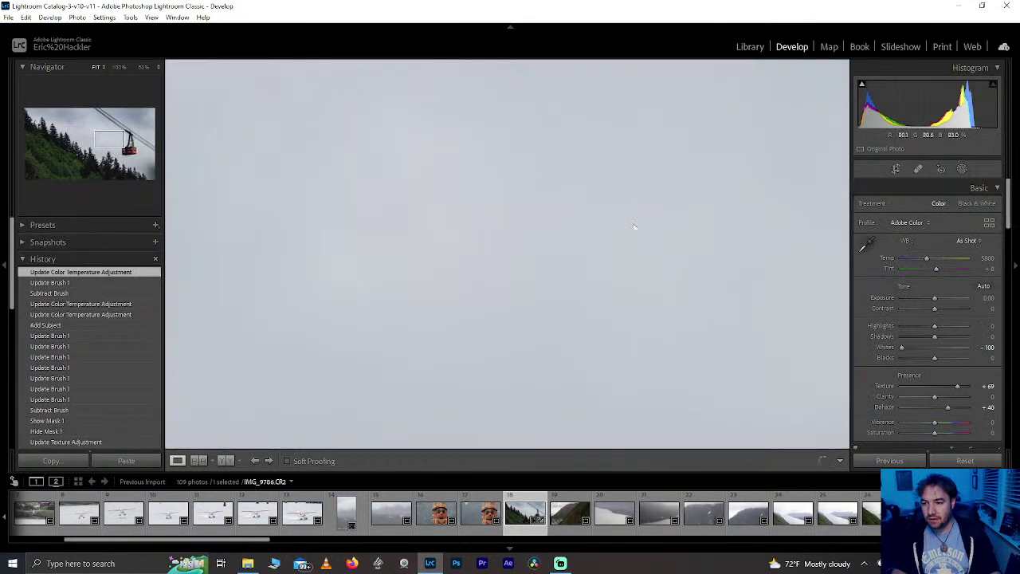
pyautogui.click(634, 225)
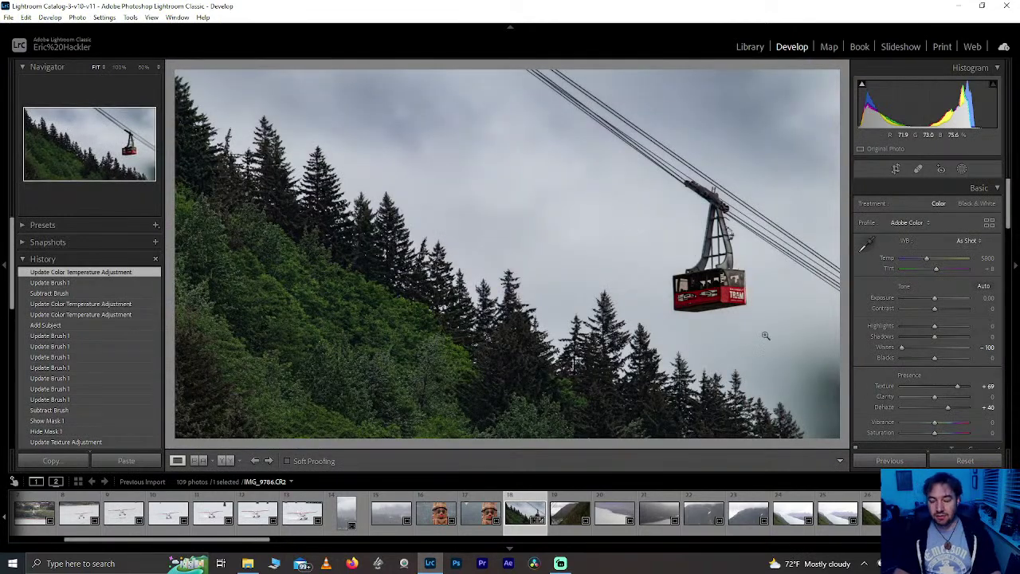
pyautogui.press('1')
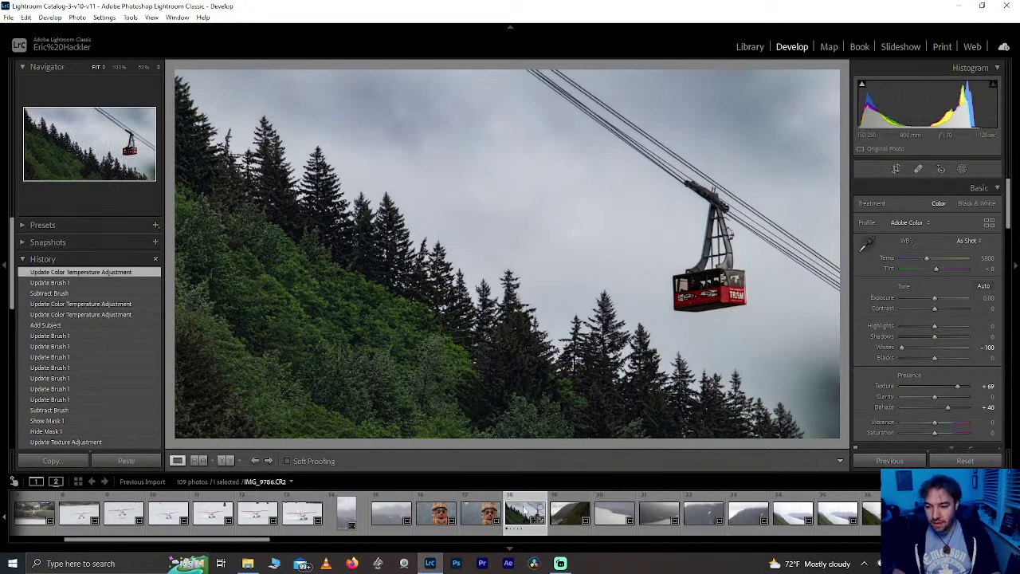
pyautogui.scroll(-10, 511, 507)
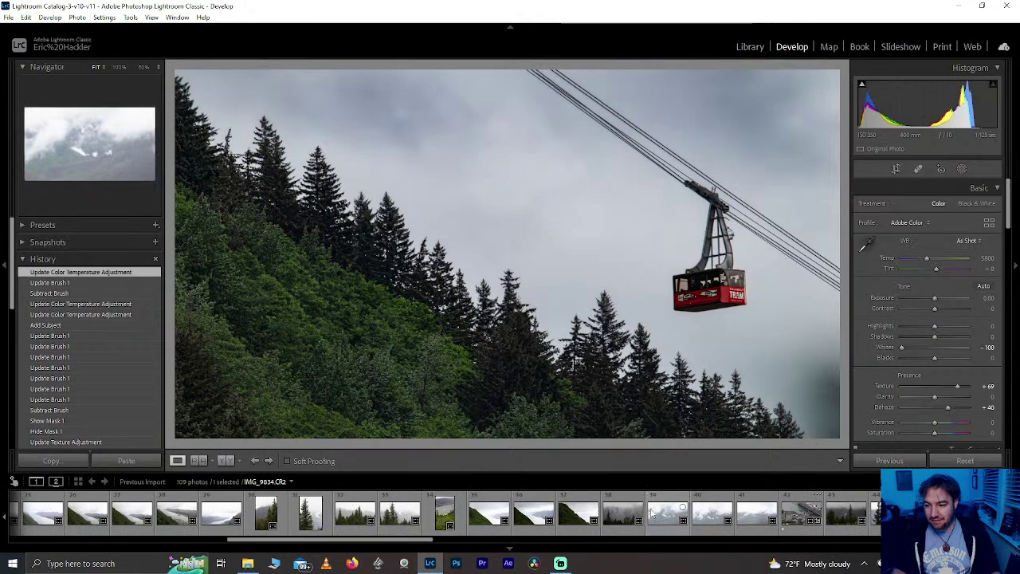
# Step: Compare the spruce and inlet shots, settling on the three-spruce inlet photo IMG_9859
pyautogui.click(400, 517)
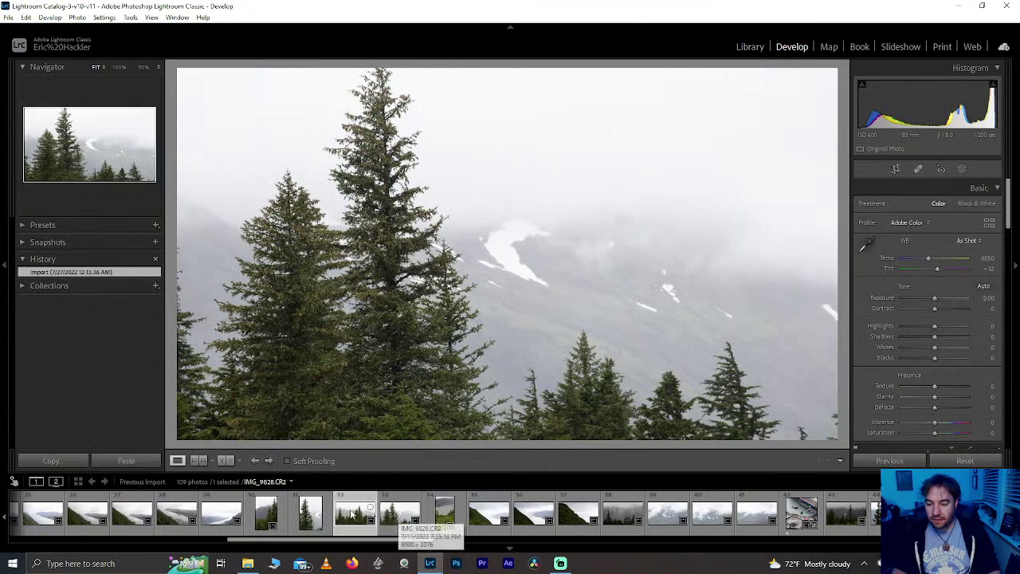
pyautogui.click(353, 514)
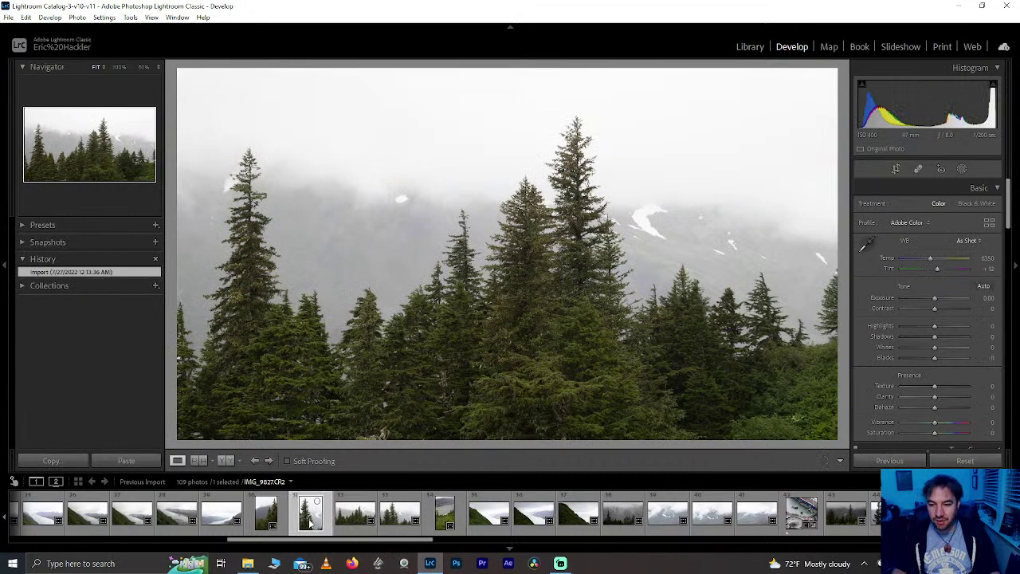
pyautogui.click(547, 509)
pyautogui.scroll(-3, 540, 514)
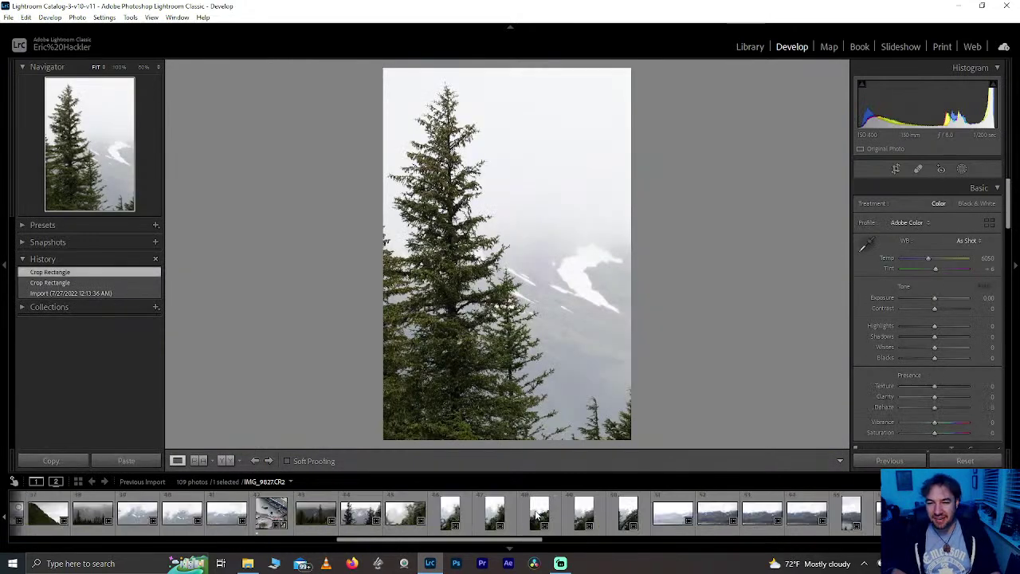
pyautogui.scroll(-5, 538, 516)
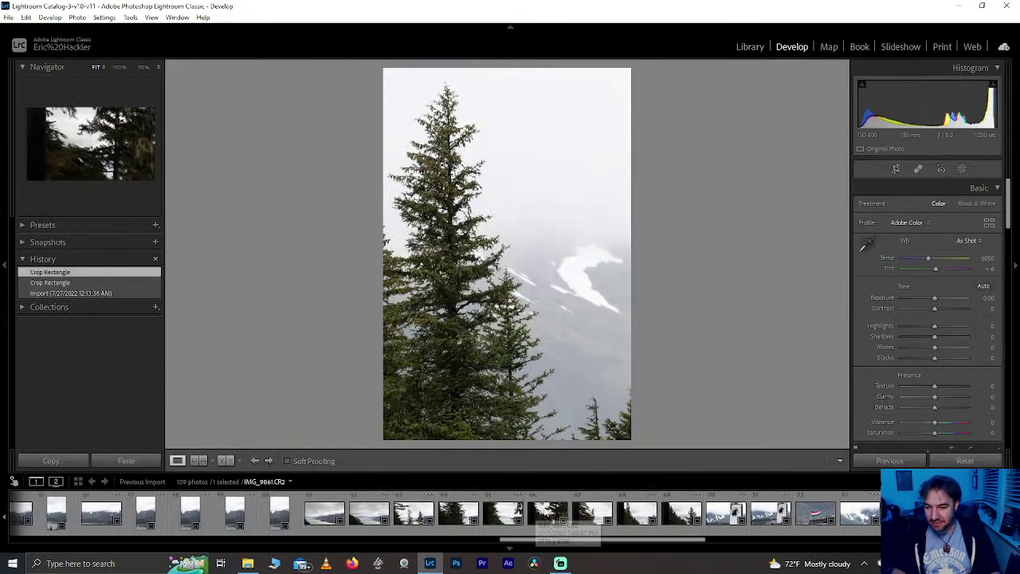
pyautogui.click(512, 509)
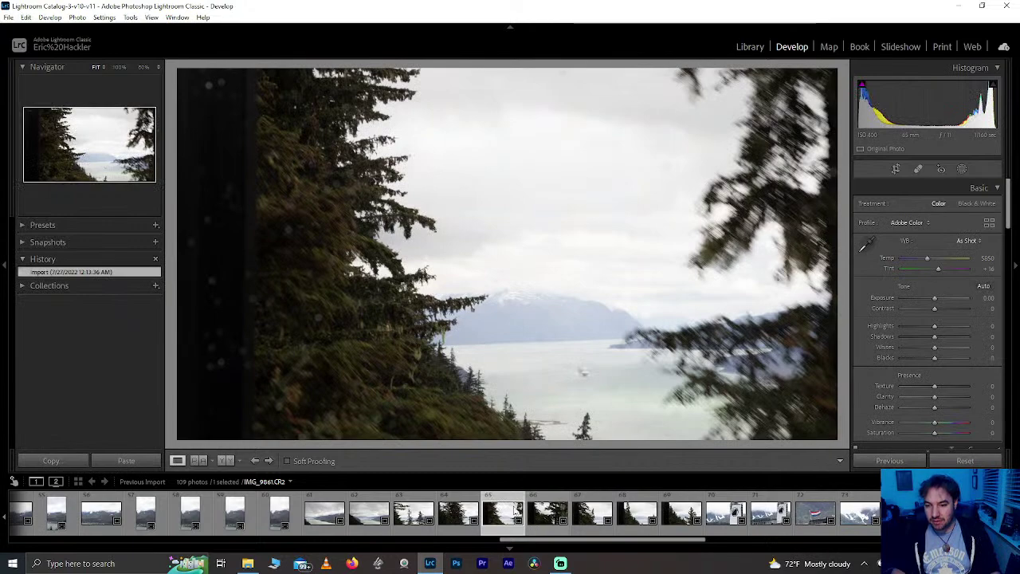
pyautogui.press('Right')
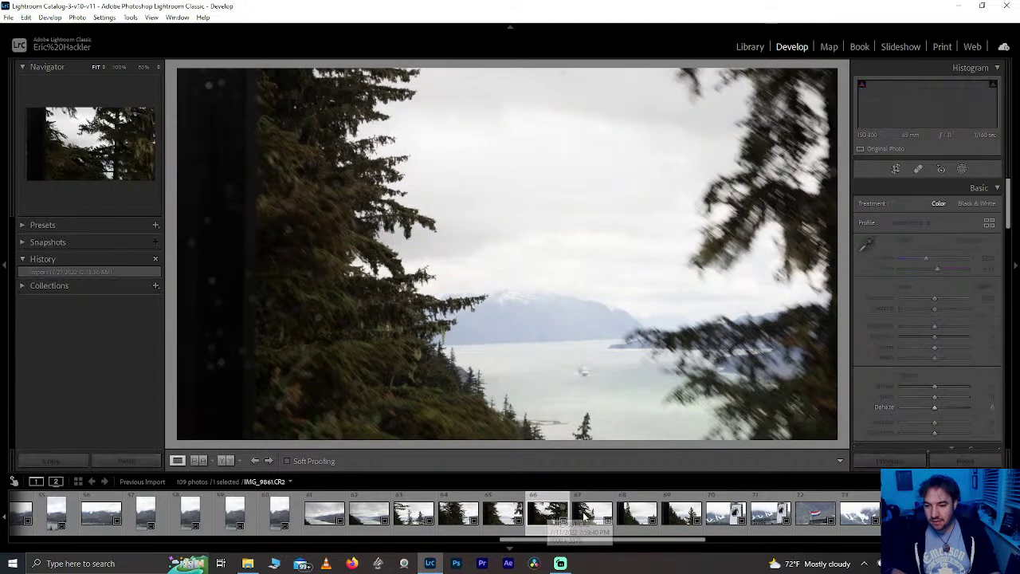
pyautogui.click(585, 516)
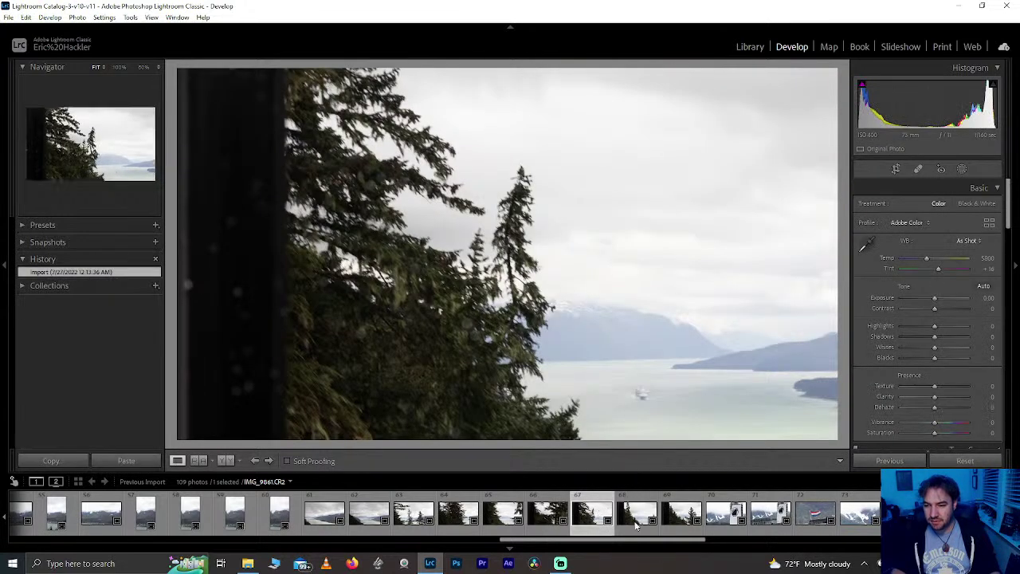
pyautogui.click(633, 510)
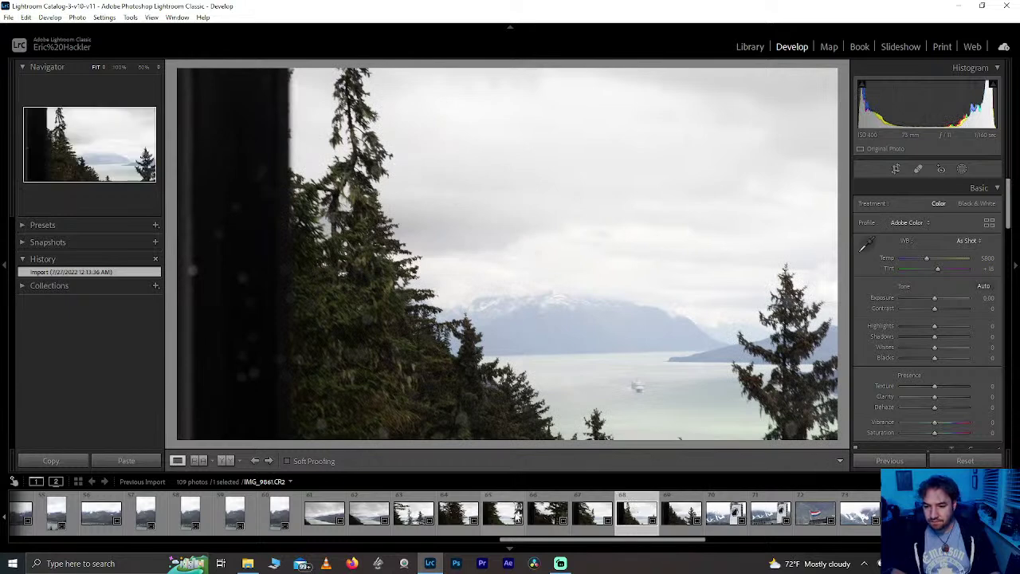
pyautogui.click(517, 513)
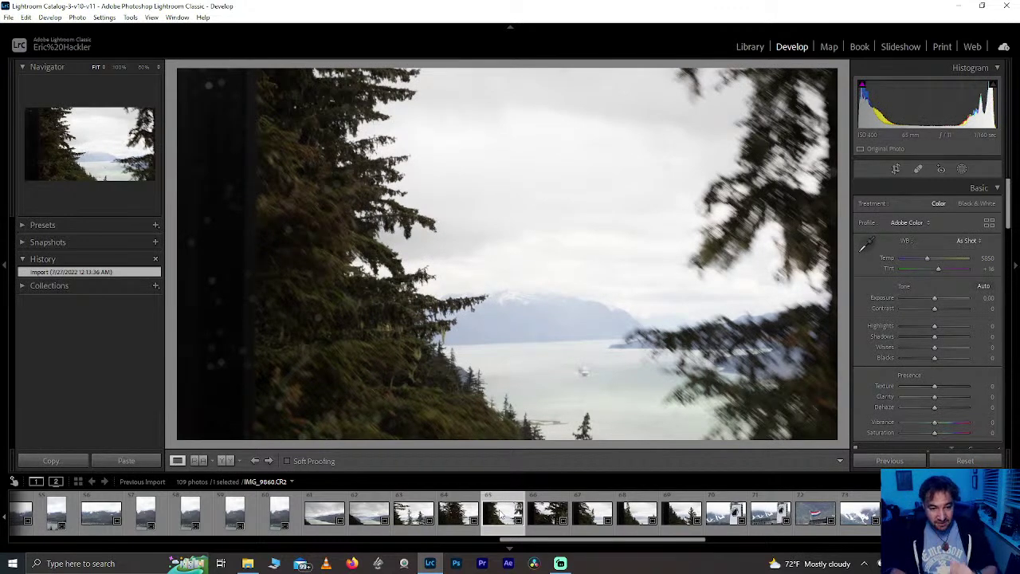
pyautogui.click(428, 509)
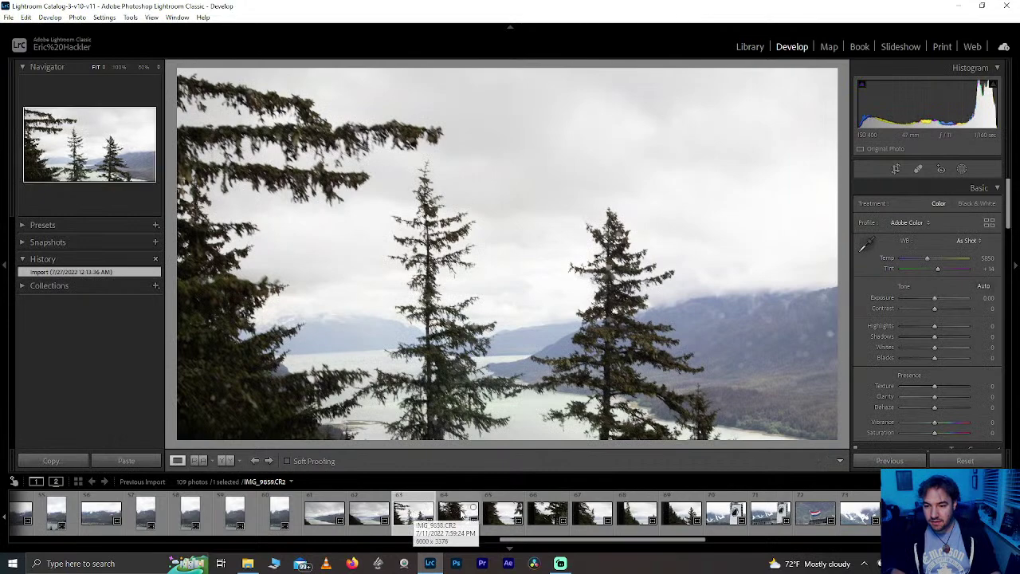
# Step: Flip between the inlet tree photos, IMG_9856 and IMG_0217 to compare them
pyautogui.click(508, 513)
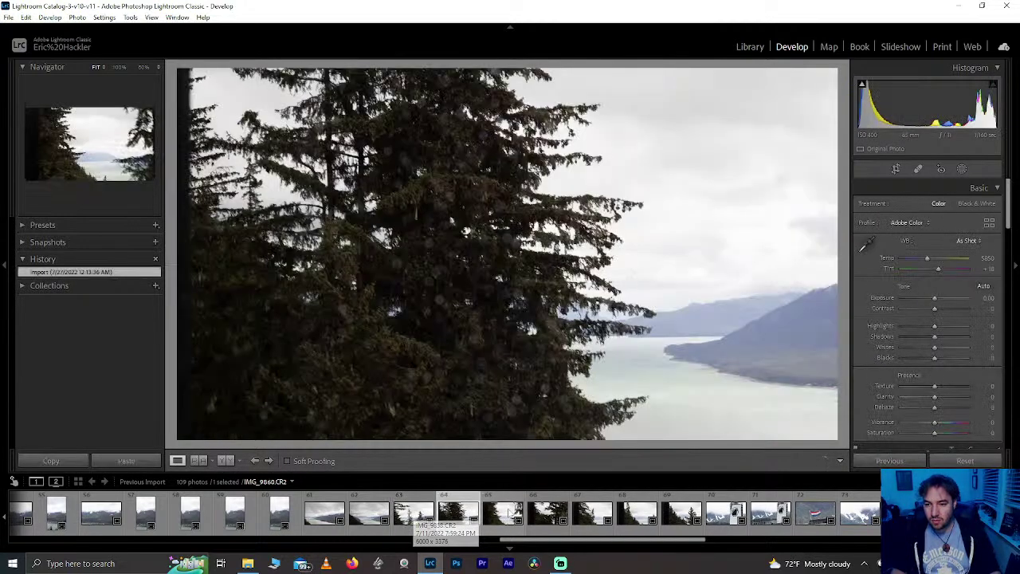
pyautogui.click(495, 514)
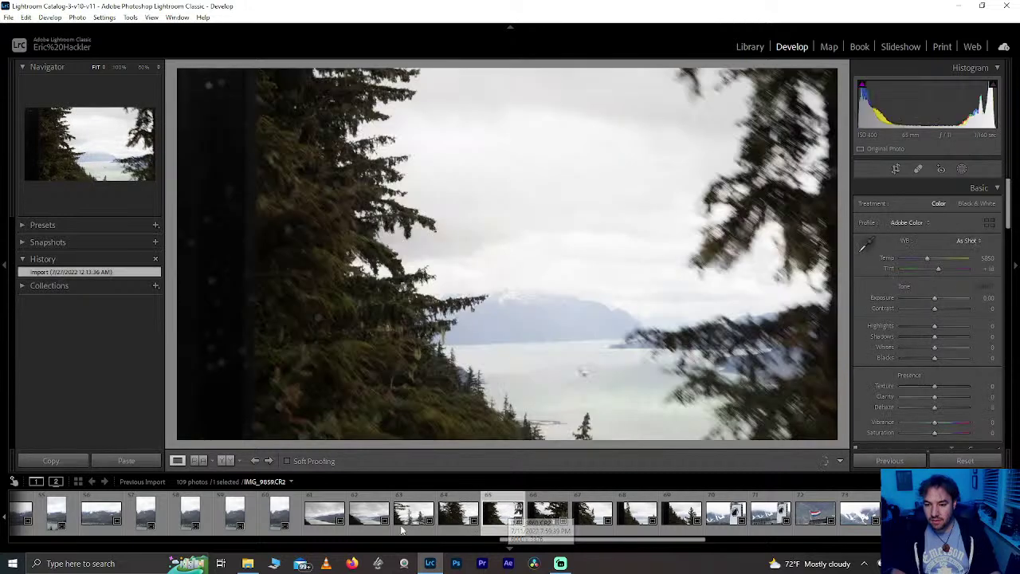
pyautogui.click(411, 516)
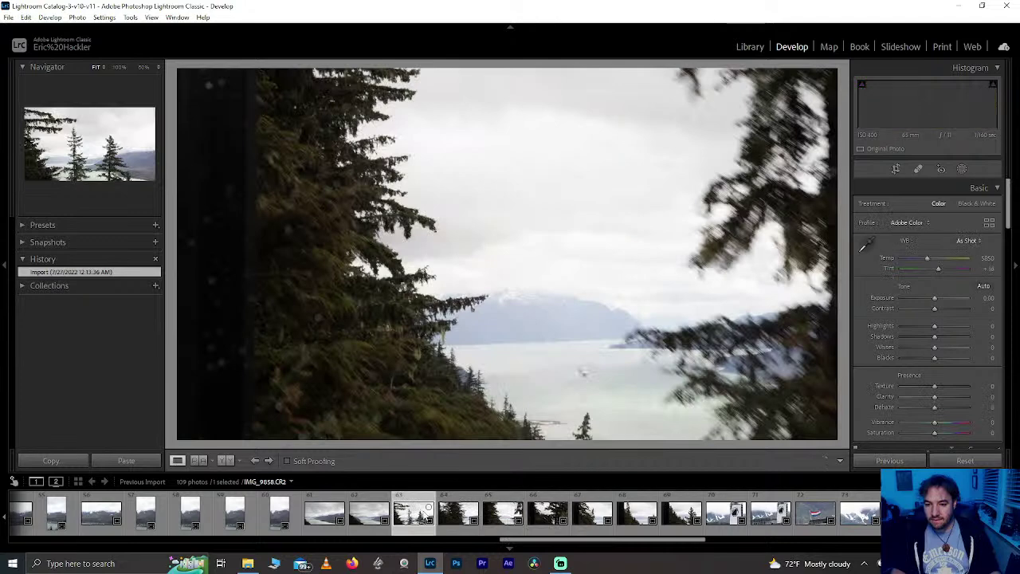
pyautogui.click(580, 522)
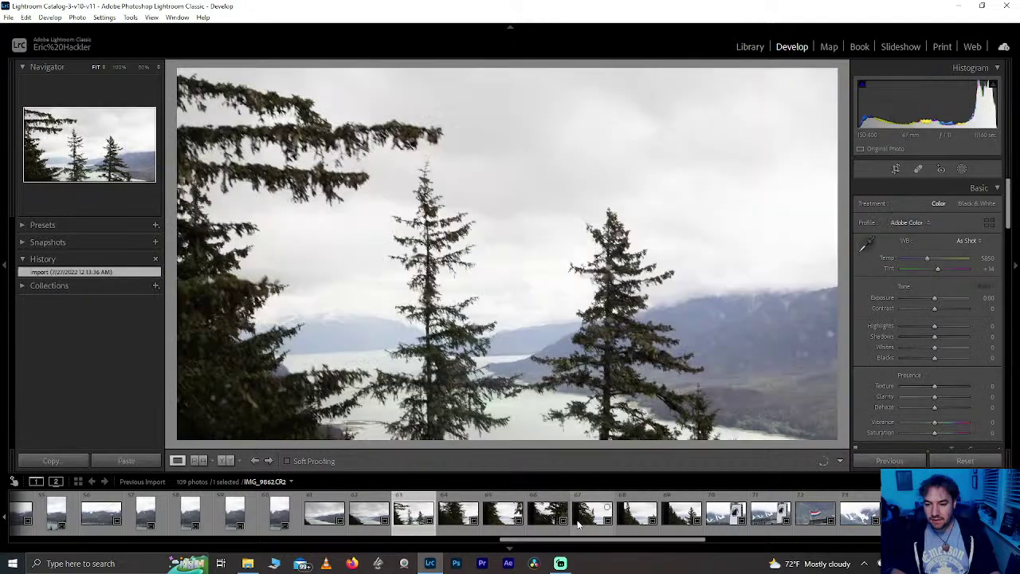
pyautogui.press('Right')
pyautogui.press('Right')
pyautogui.press('Right')
pyautogui.press('Right')
pyautogui.press('Right')
pyautogui.press('Right')
pyautogui.press('Right')
pyautogui.press('Right')
pyautogui.press('Right')
pyautogui.press('Right')
pyautogui.press('Right')
pyautogui.press('Right')
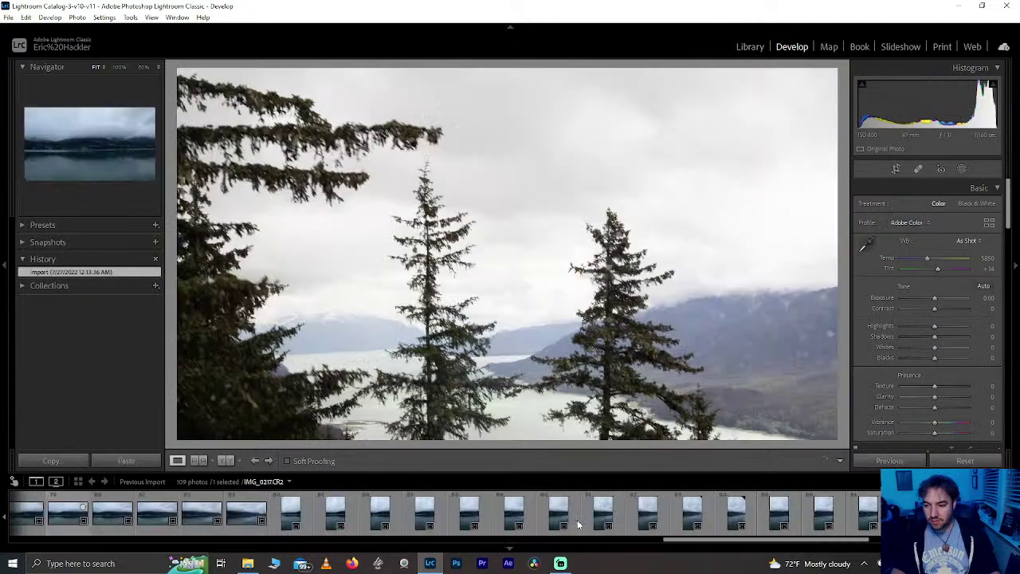
pyautogui.press('Left')
pyautogui.press('Left')
pyautogui.press('Left')
pyautogui.press('Left')
pyautogui.press('Left')
pyautogui.press('Left')
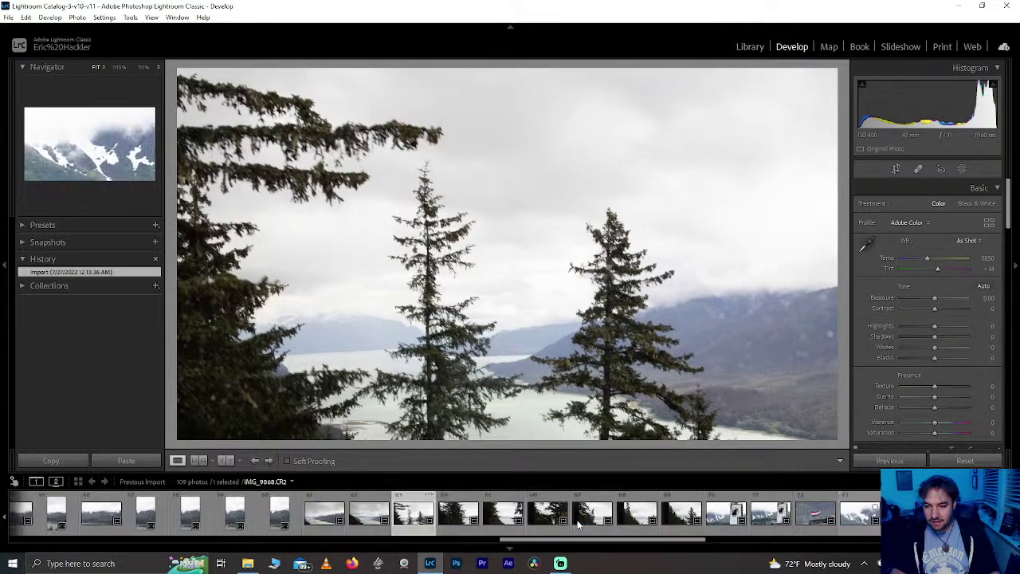
pyautogui.press('Left')
pyautogui.press('Left')
pyautogui.press('Left')
pyautogui.press('Left')
pyautogui.press('Left')
pyautogui.press('Left')
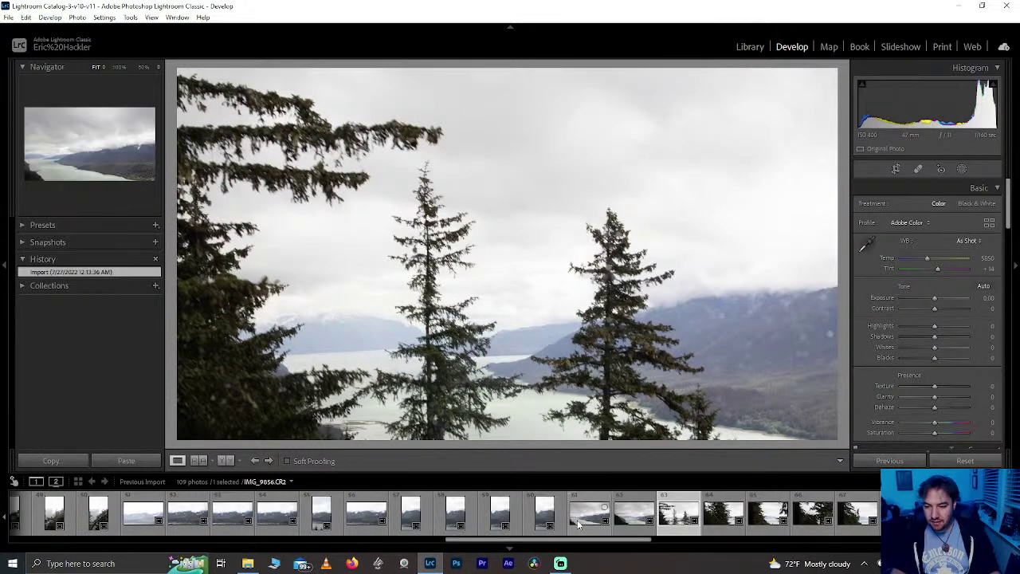
pyautogui.press('Right')
pyautogui.press('Right')
pyautogui.press('Right')
pyautogui.press('Right')
pyautogui.press('Right')
pyautogui.press('Right')
pyautogui.press('Right')
pyautogui.press('Right')
pyautogui.press('Right')
pyautogui.press('Right')
pyautogui.press('Right')
pyautogui.press('Right')
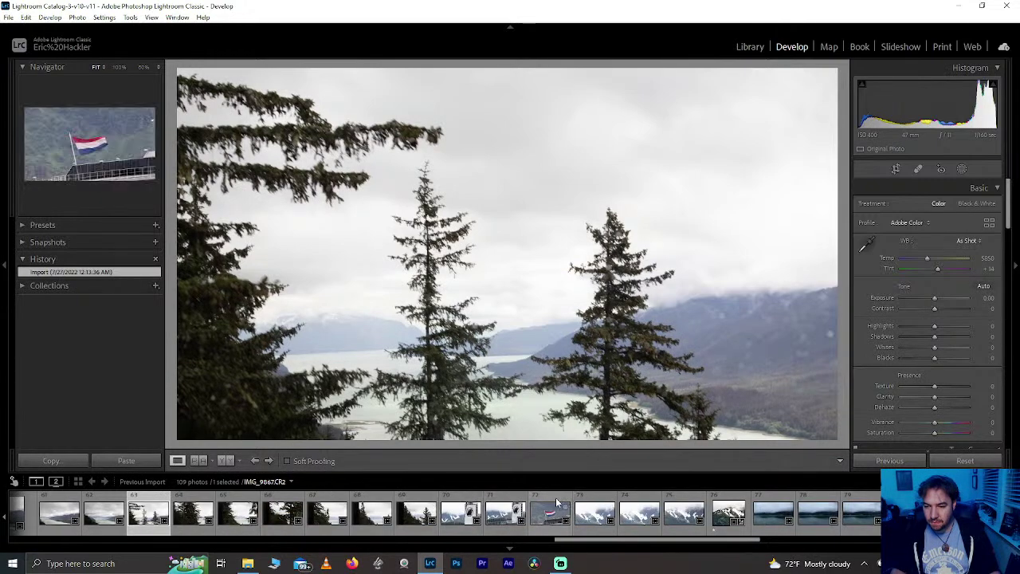
pyautogui.scroll(3, 557, 510)
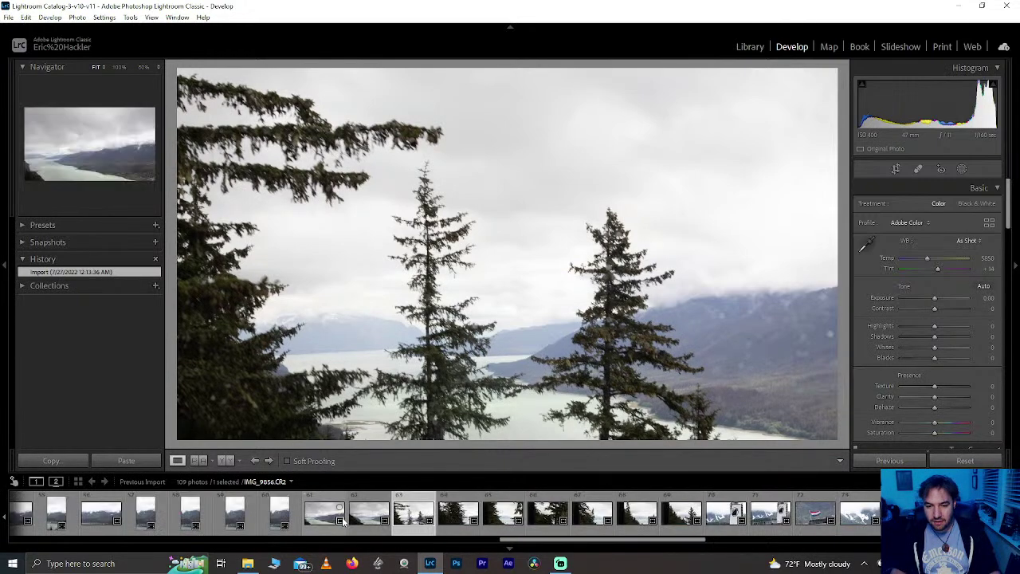
pyautogui.scroll(9, 343, 519)
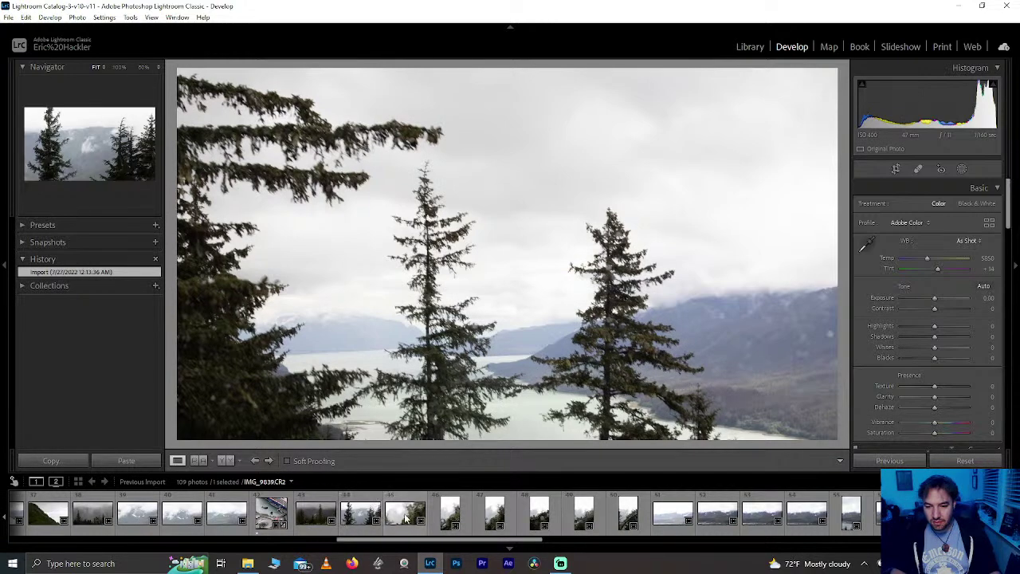
# Step: Step through IMG_9840 and the cloudy mountain shots to reach the town photo IMG_9850
pyautogui.click(406, 518)
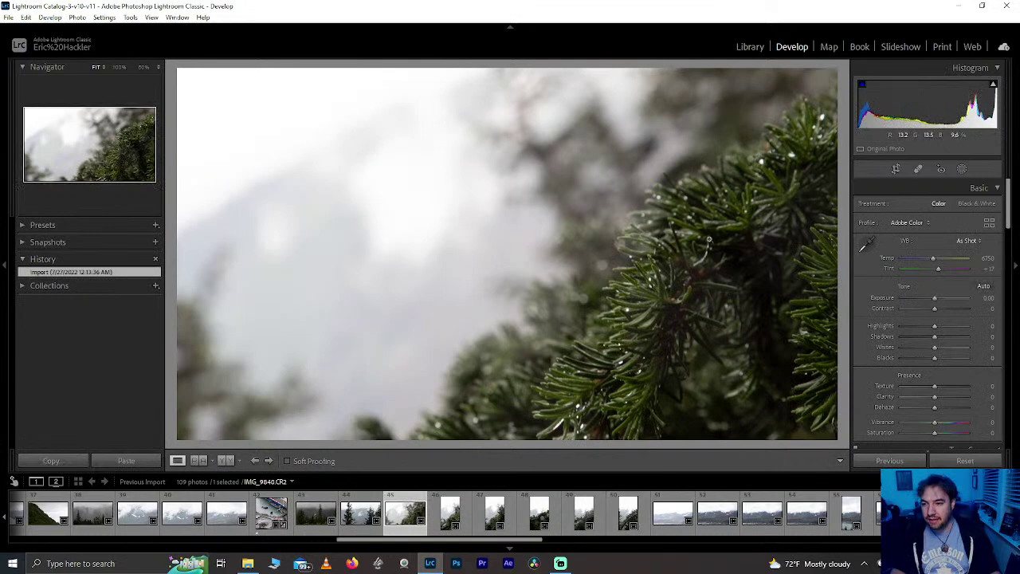
pyautogui.click(626, 517)
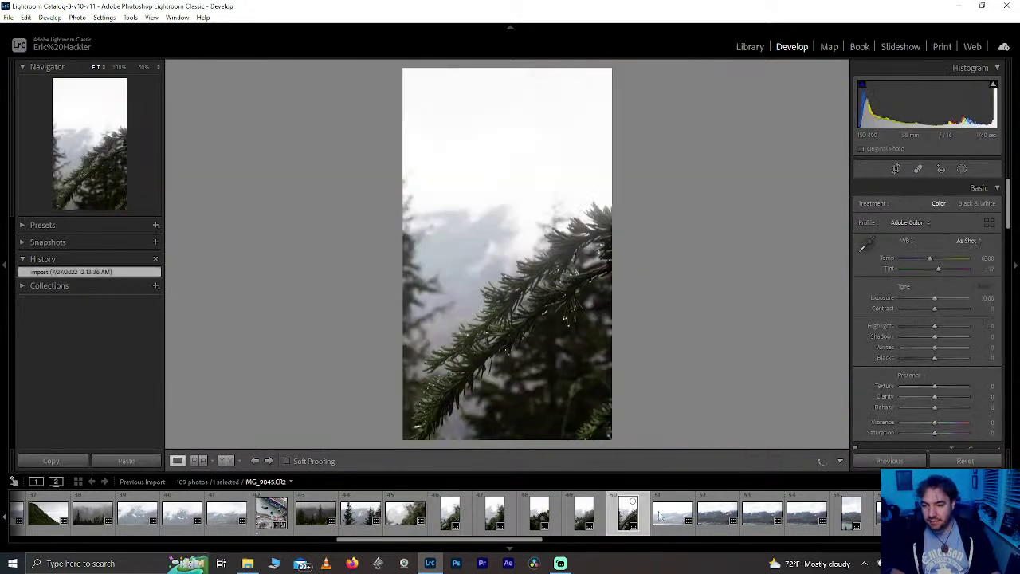
pyautogui.click(663, 517)
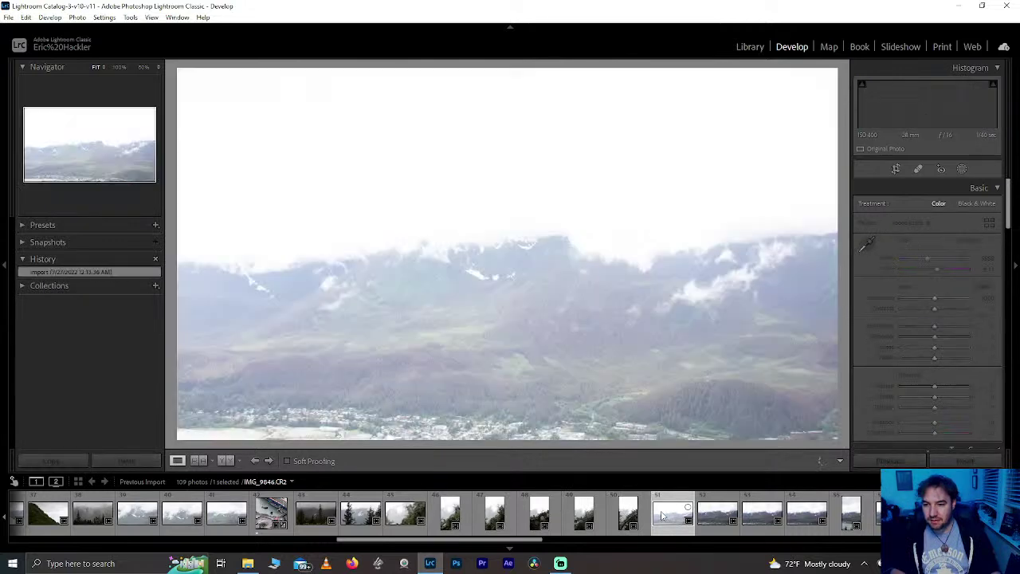
pyautogui.click(717, 516)
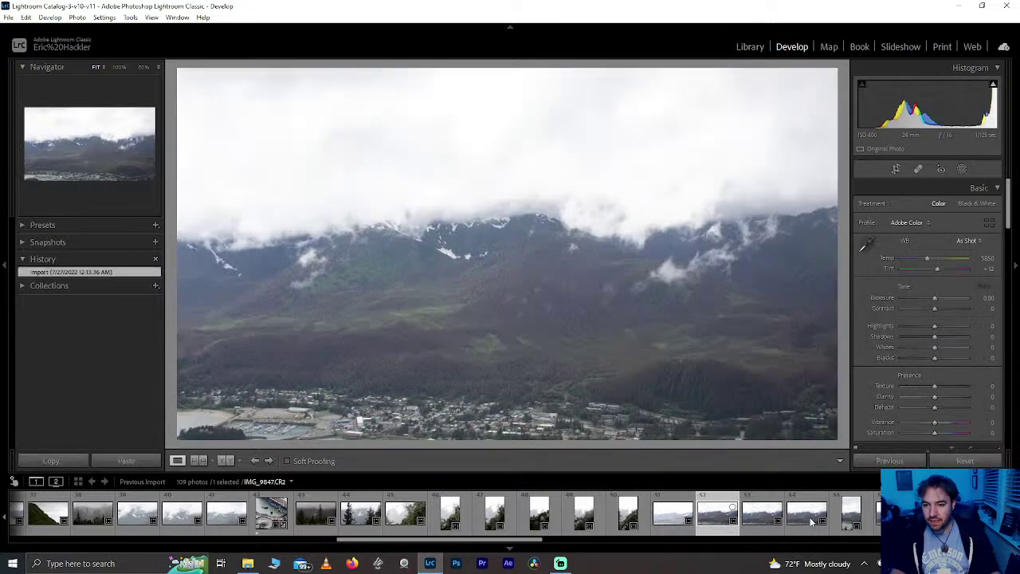
pyautogui.click(811, 518)
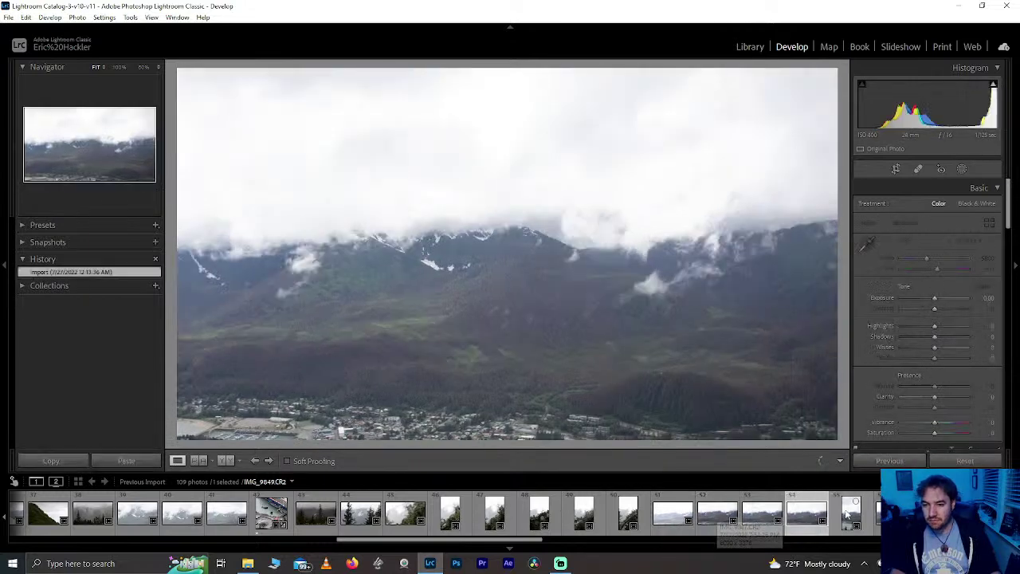
pyautogui.click(847, 515)
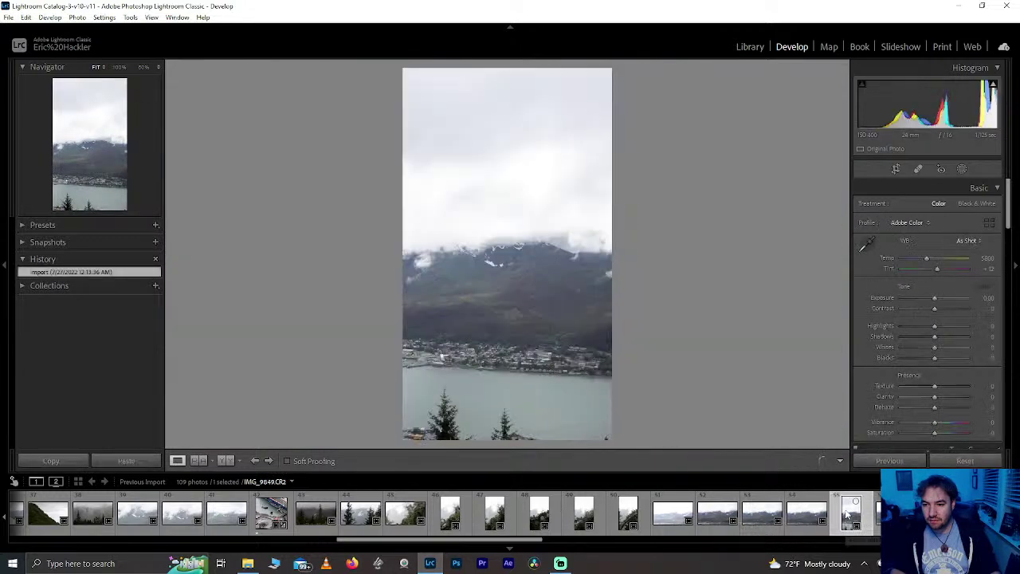
# Step: Open the next photo, IMG_9847, a wide view of cloud-shrouded mountains above the town
pyautogui.click(868, 518)
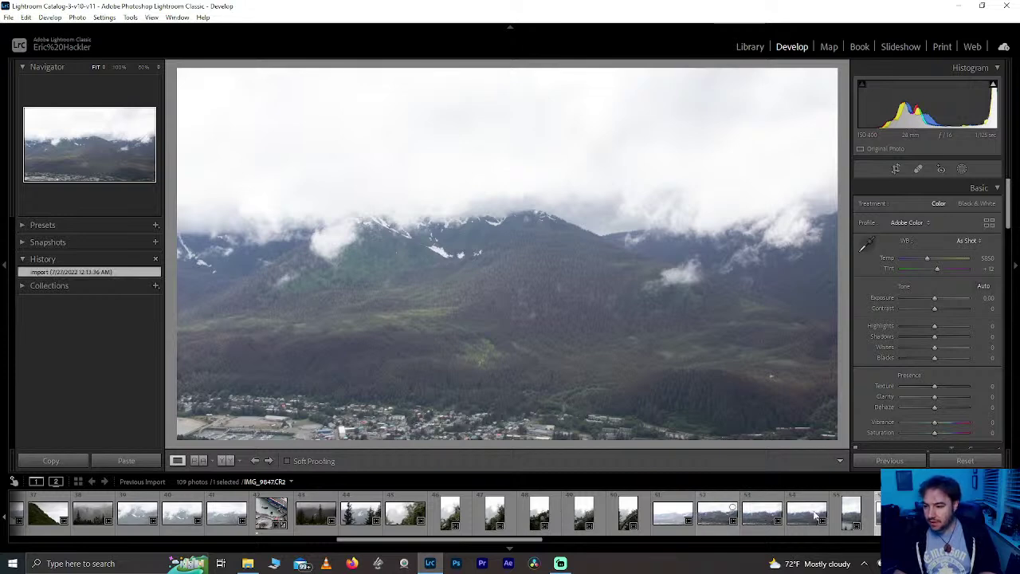
# Step: Compare the mountain-town shots, checking IMG_9854 at 100% before fitting it back
pyautogui.scroll(-3, 814, 518)
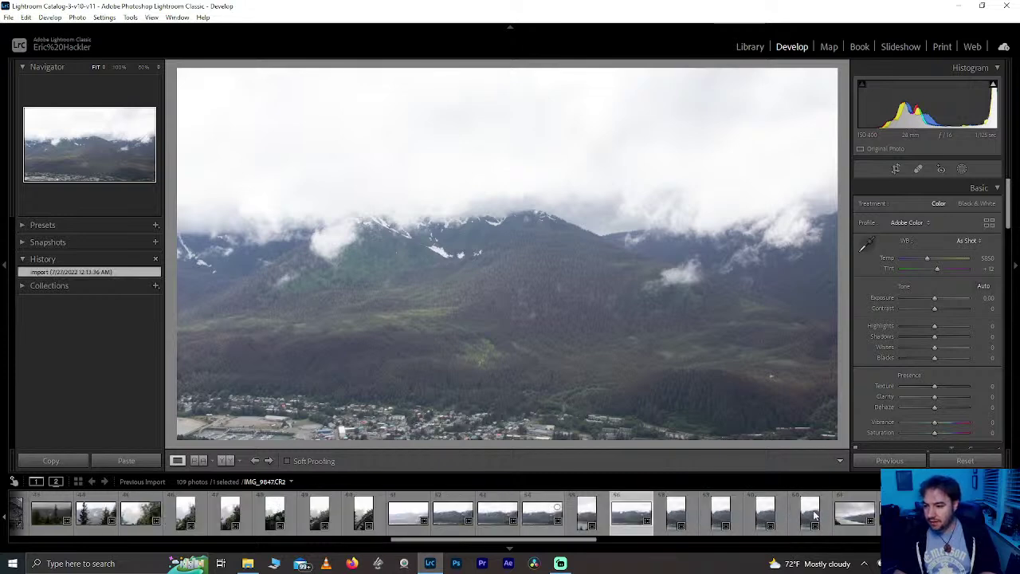
pyautogui.click(859, 519)
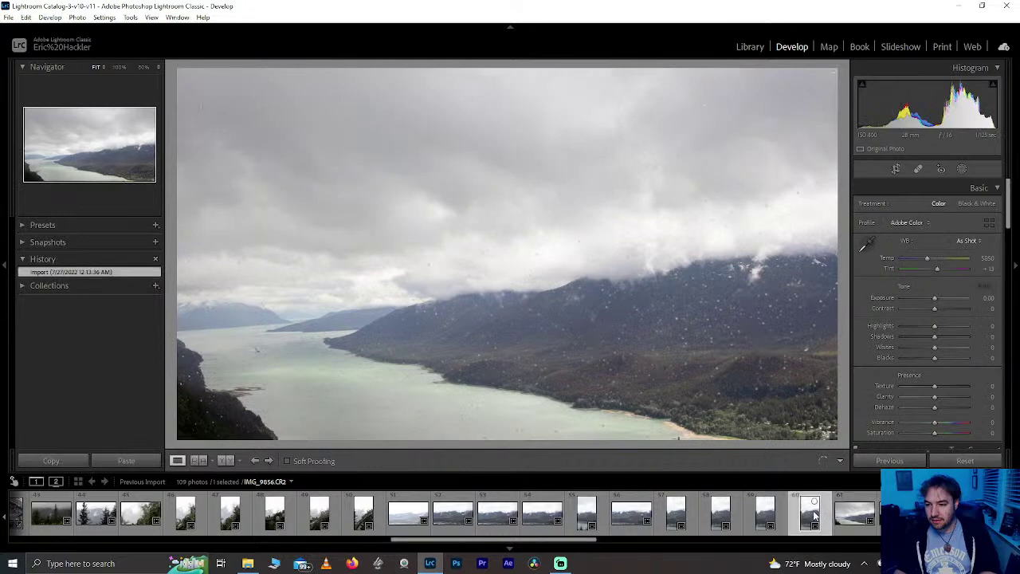
pyautogui.click(813, 516)
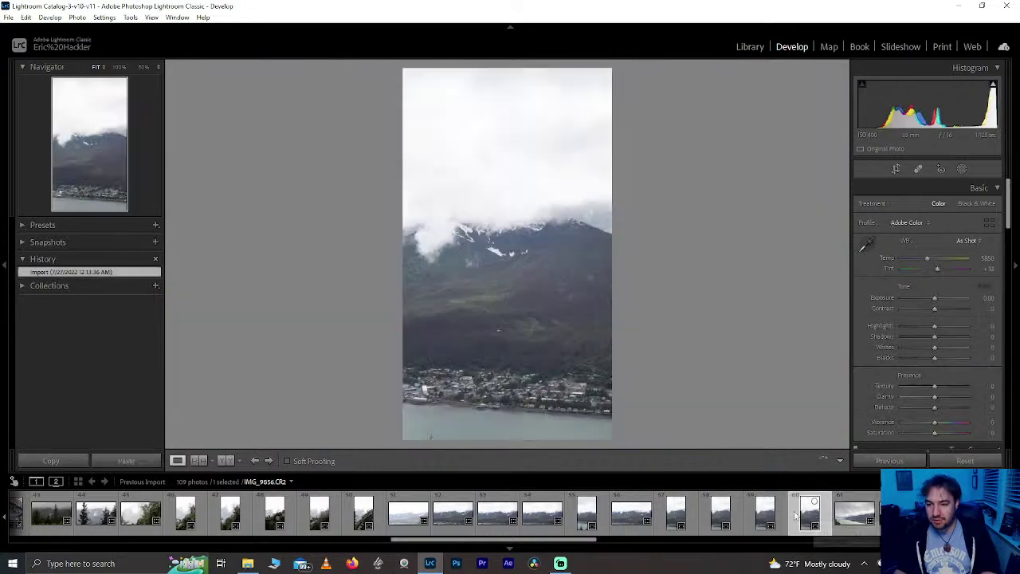
pyautogui.click(765, 516)
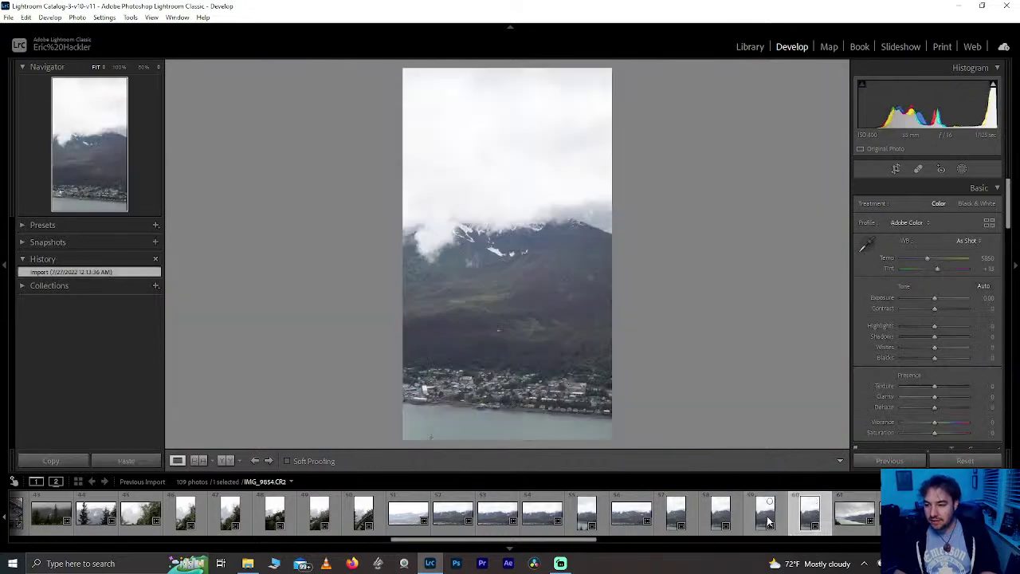
pyautogui.click(725, 514)
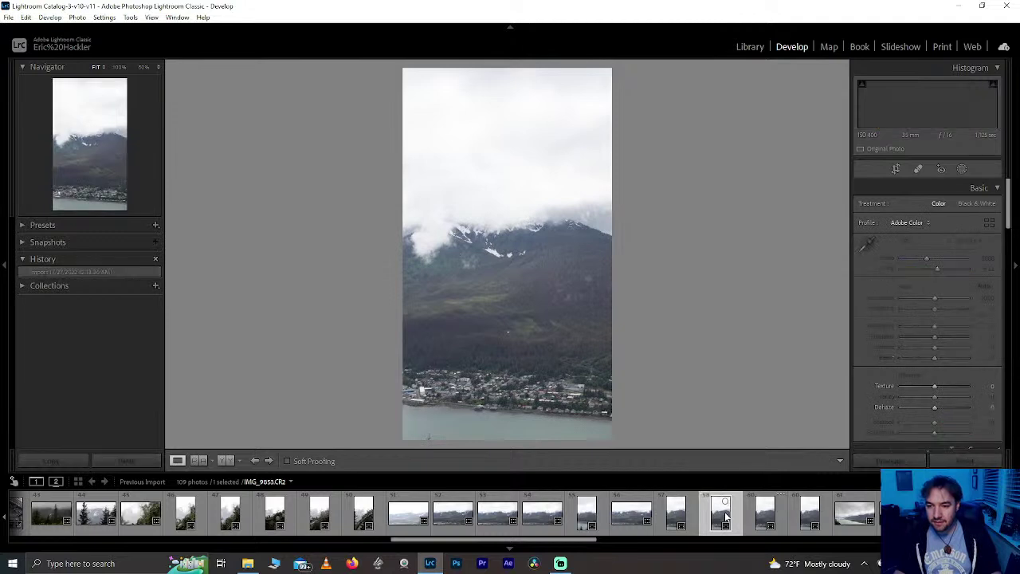
pyautogui.click(751, 518)
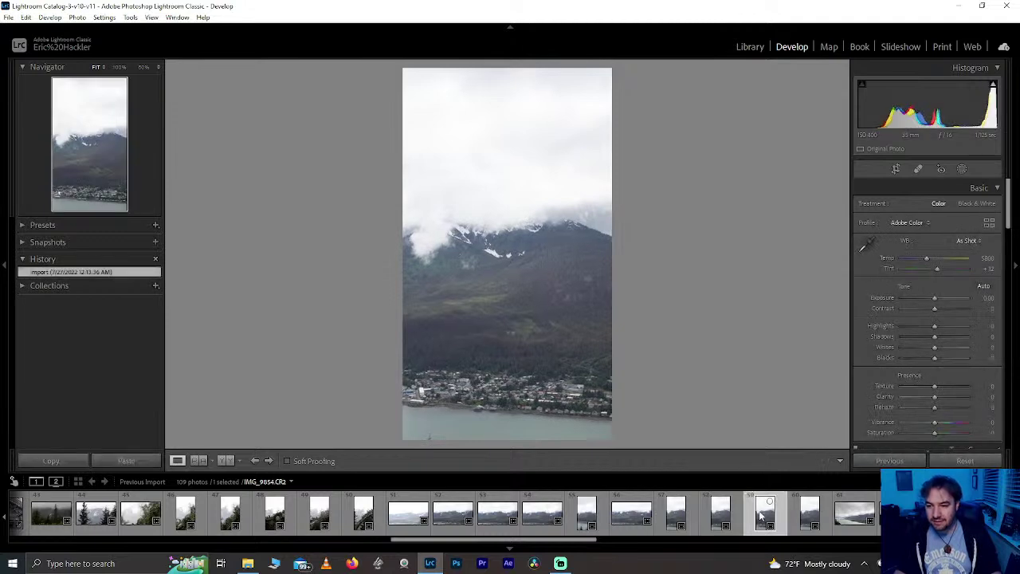
pyautogui.click(515, 334)
pyautogui.moveTo(481, 337); pyautogui.dragTo(561, 308)
pyautogui.click(560, 308)
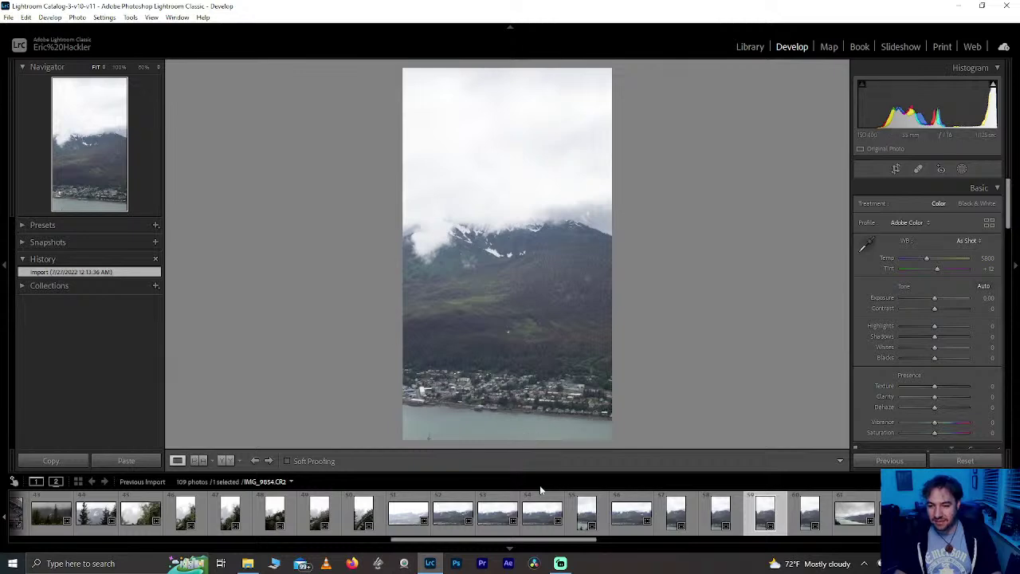
# Step: Step through pine-branch photos IMG_9840 to IMG_9845 and bring up the crop overlay on IMG_9845
pyautogui.click(139, 515)
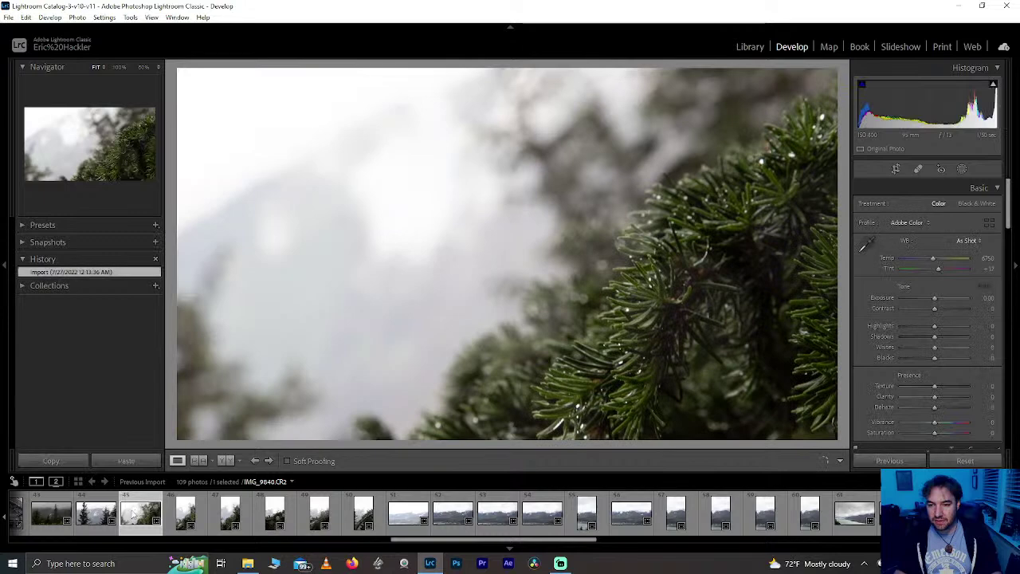
pyautogui.click(187, 509)
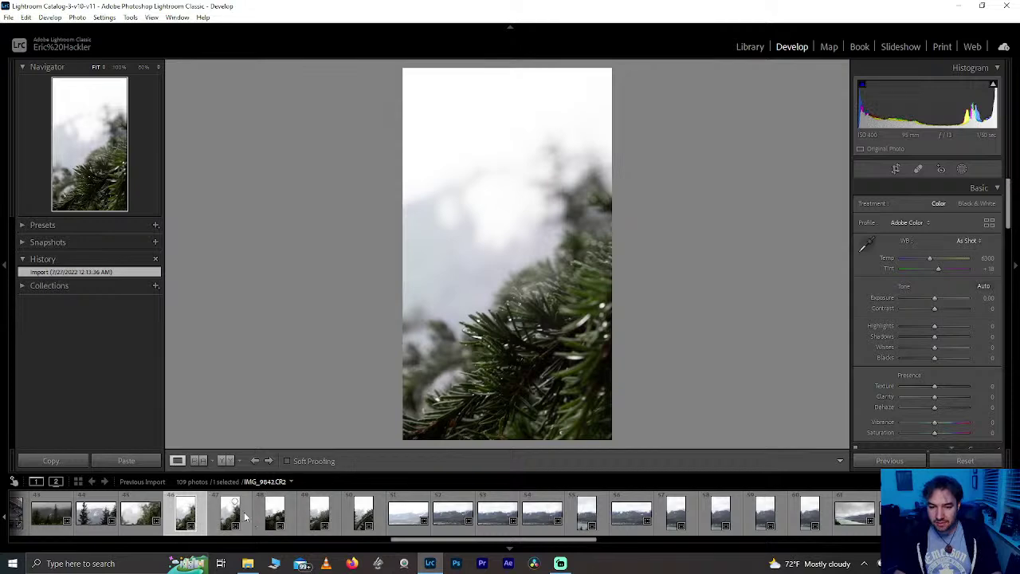
pyautogui.click(230, 514)
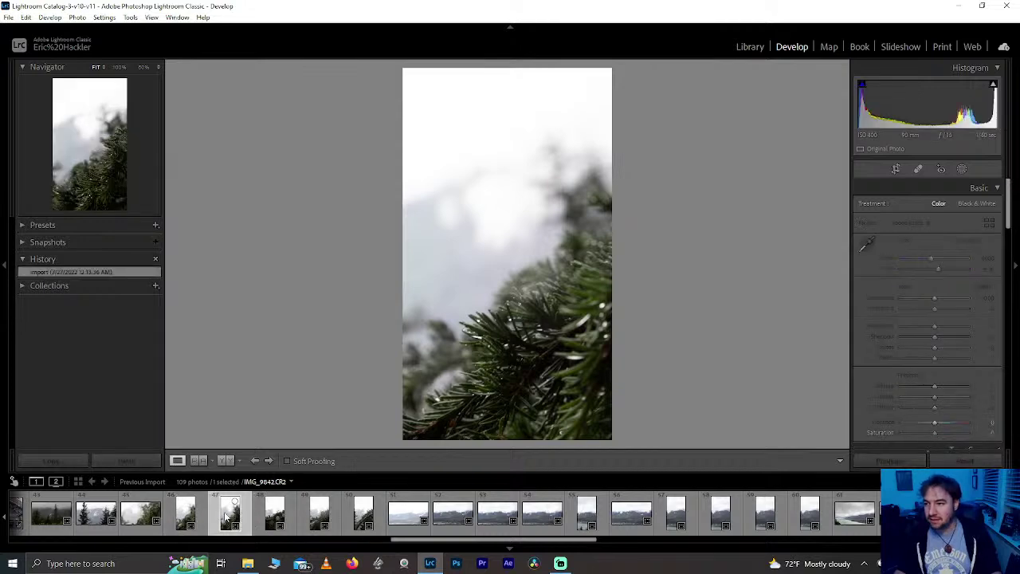
pyautogui.click(273, 518)
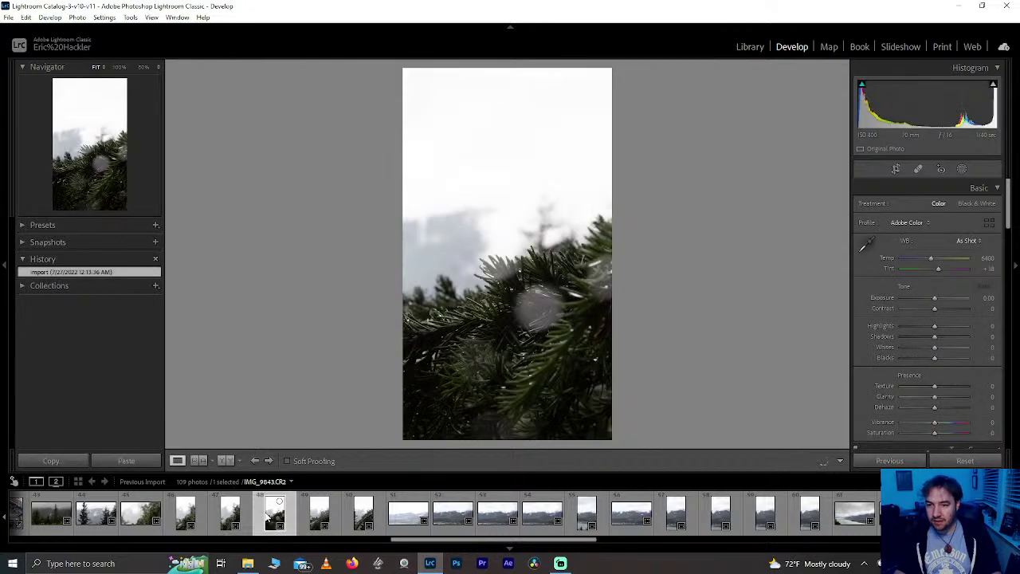
pyautogui.click(320, 518)
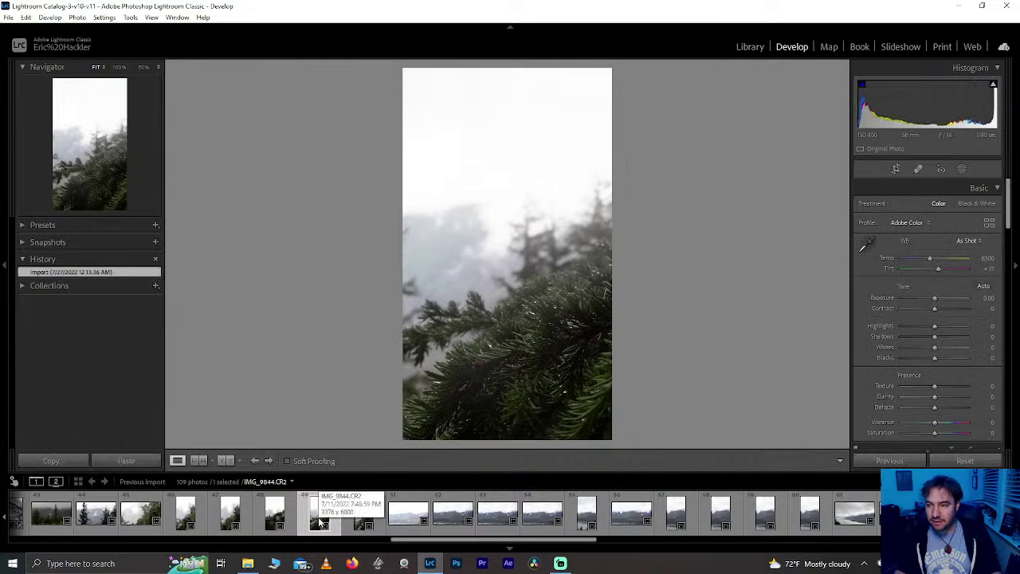
pyautogui.click(357, 515)
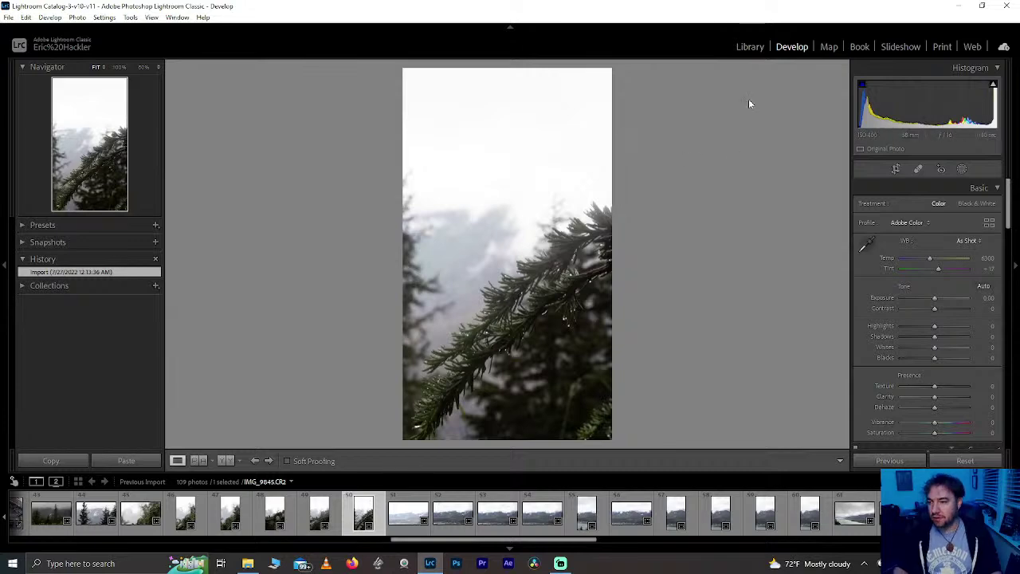
pyautogui.click(893, 170)
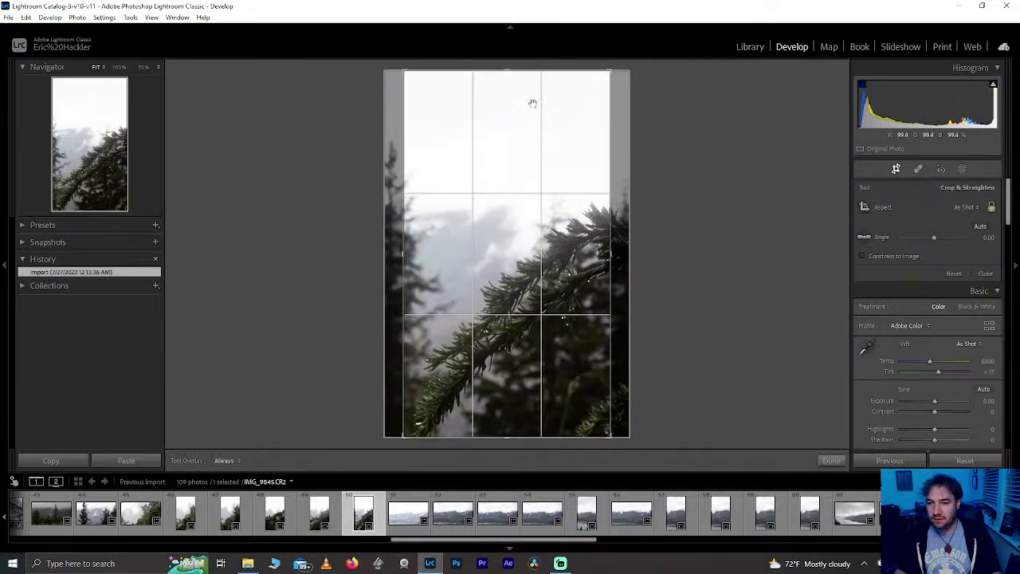
# Step: Crop IMG_9845 at the Original aspect ratio, trimming the bright sky off the top
pyautogui.click(967, 210)
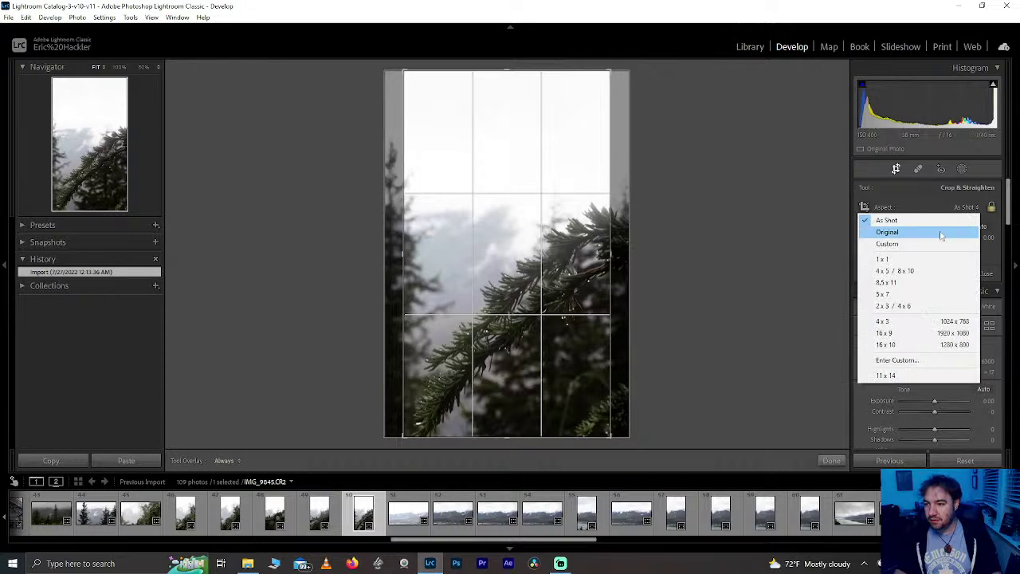
pyautogui.click(992, 207)
pyautogui.click(964, 209)
pyautogui.click(928, 232)
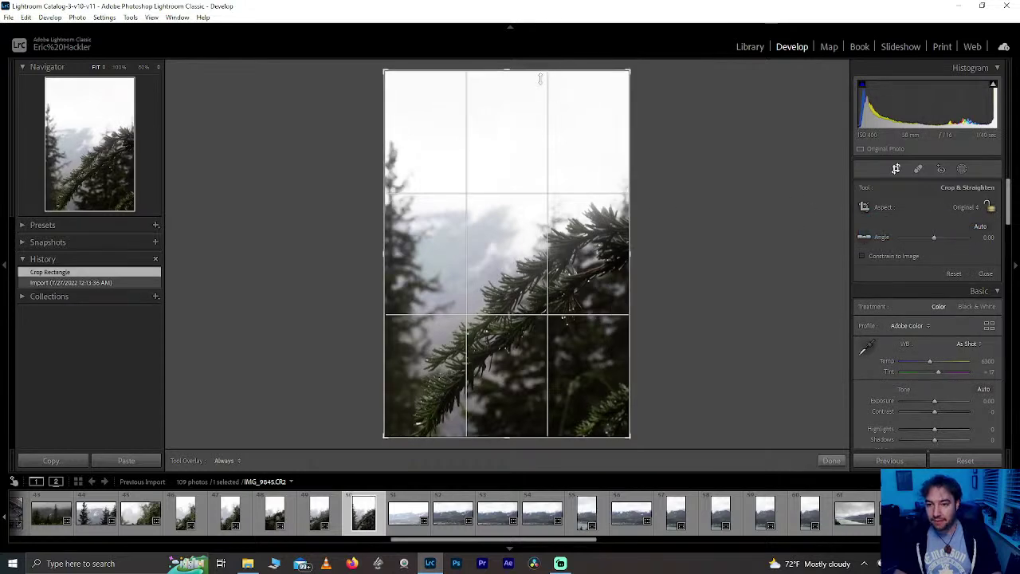
pyautogui.moveTo(510, 71); pyautogui.dragTo(499, 125)
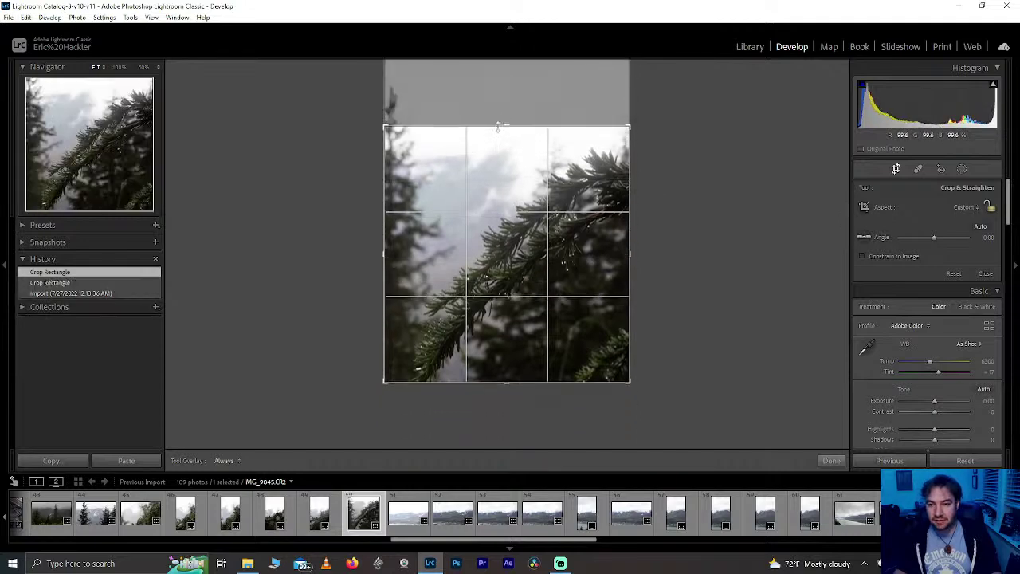
pyautogui.click(498, 125)
pyautogui.click(831, 462)
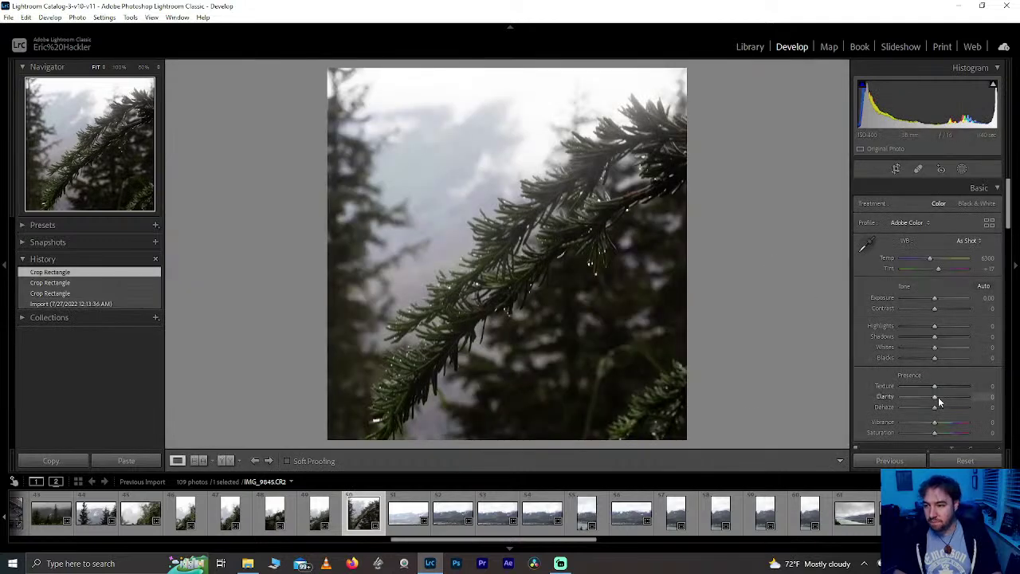
# Step: Set Clarity +29, Dehaze +38 and Texture +100, then tighten the top crop further
pyautogui.moveTo(938, 398)
pyautogui.mouseDown()
pyautogui.moveTo(981, 397)
pyautogui.moveTo(944, 397)
pyautogui.moveTo(953, 410)
pyautogui.moveTo(944, 411)
pyautogui.mouseUp()
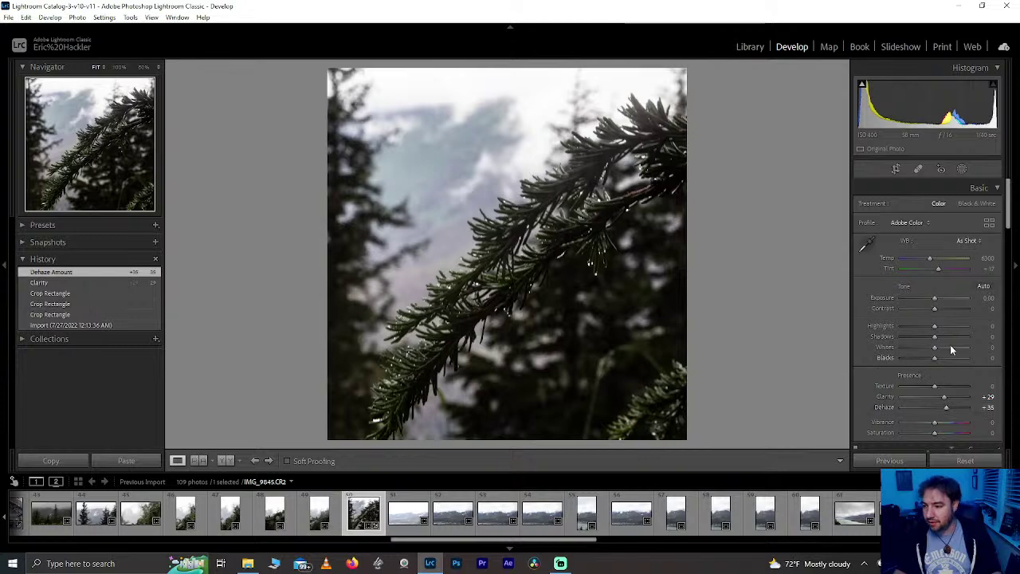
pyautogui.moveTo(990, 388); pyautogui.dragTo(990, 389)
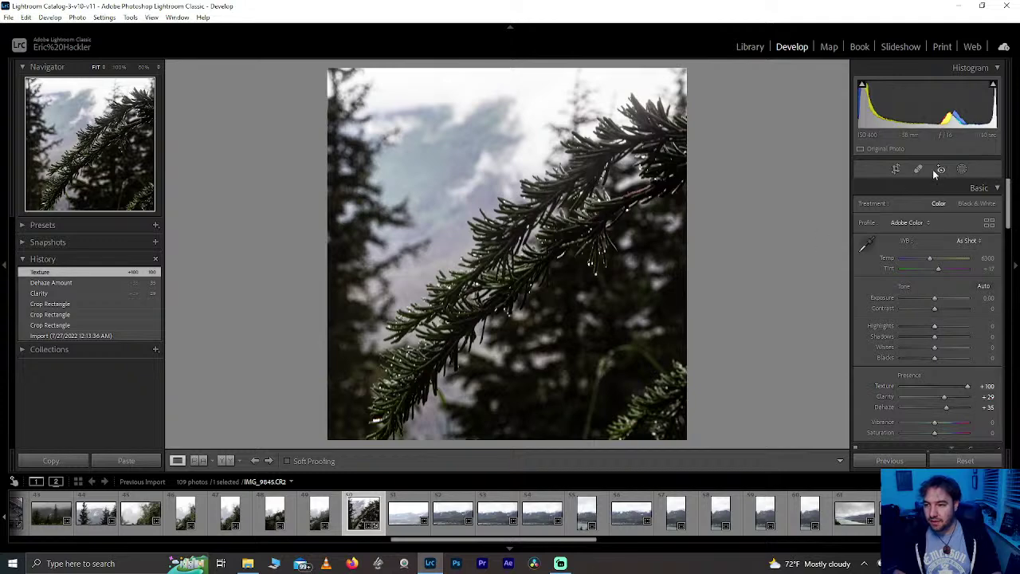
pyautogui.click(894, 169)
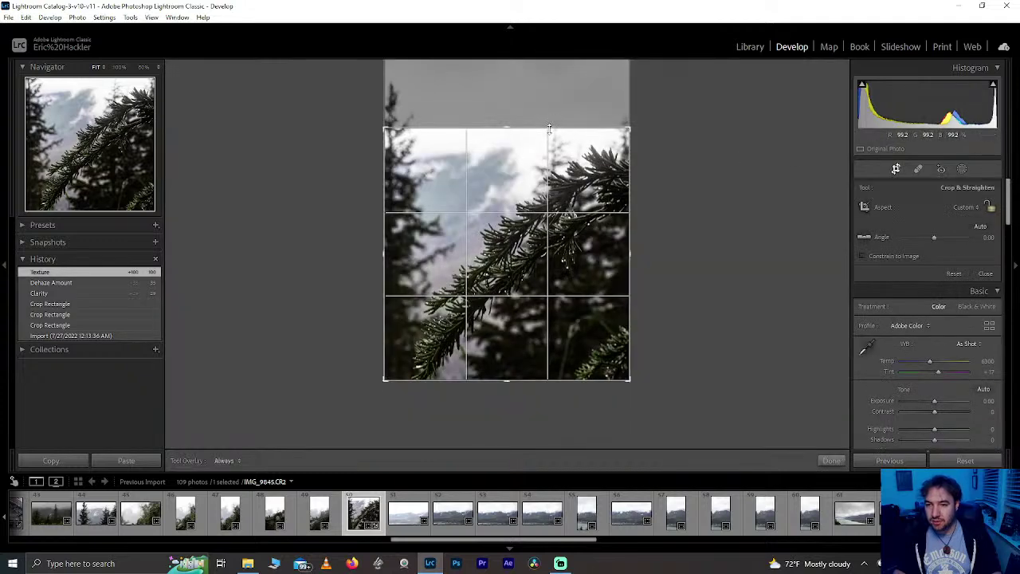
pyautogui.moveTo(551, 62); pyautogui.dragTo(551, 100)
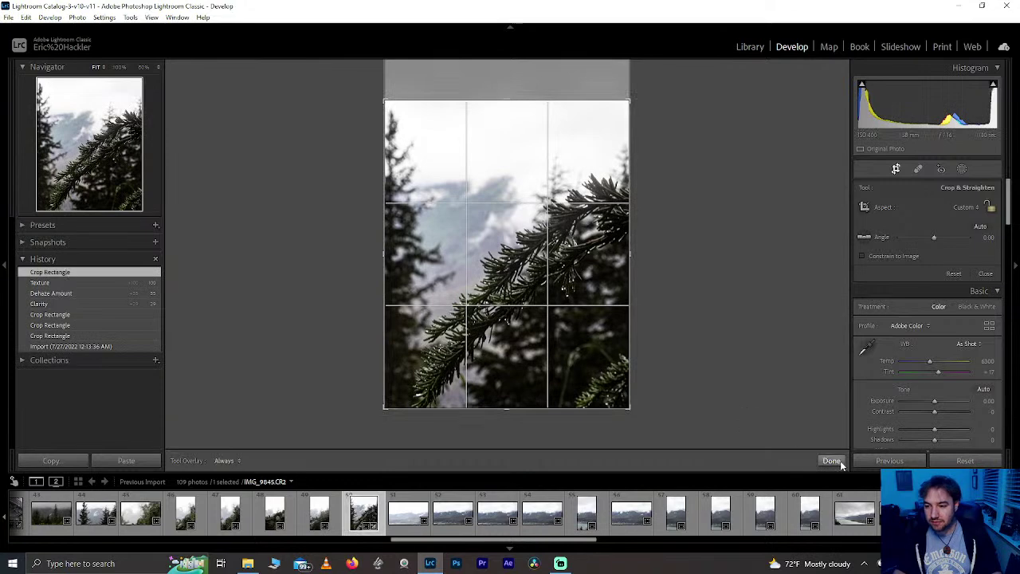
pyautogui.click(831, 460)
pyautogui.click(319, 510)
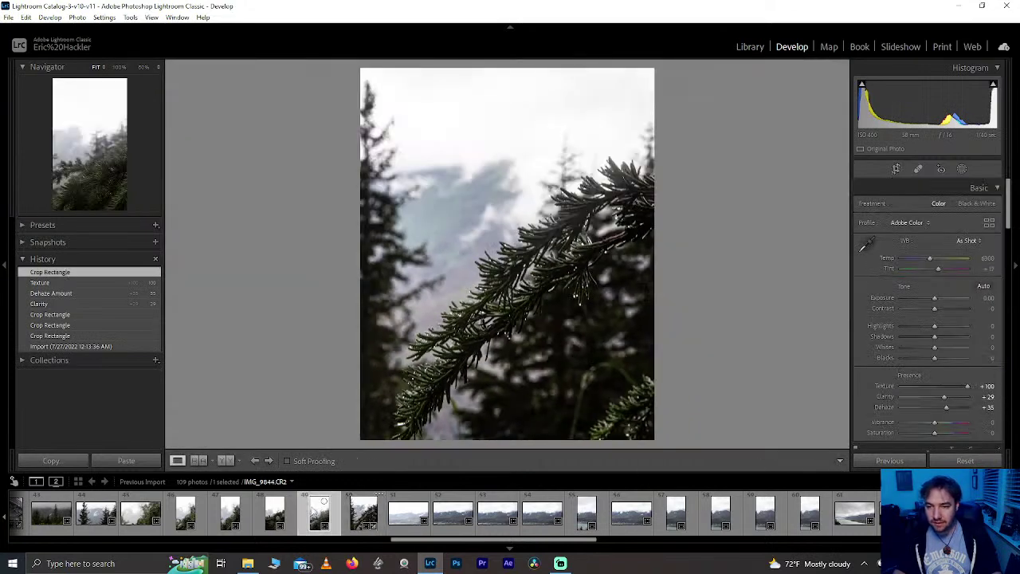
# Step: Step back to a vertical pine-branch shot, set its Dehaze to +81, then open IMG_9840
pyautogui.click(273, 514)
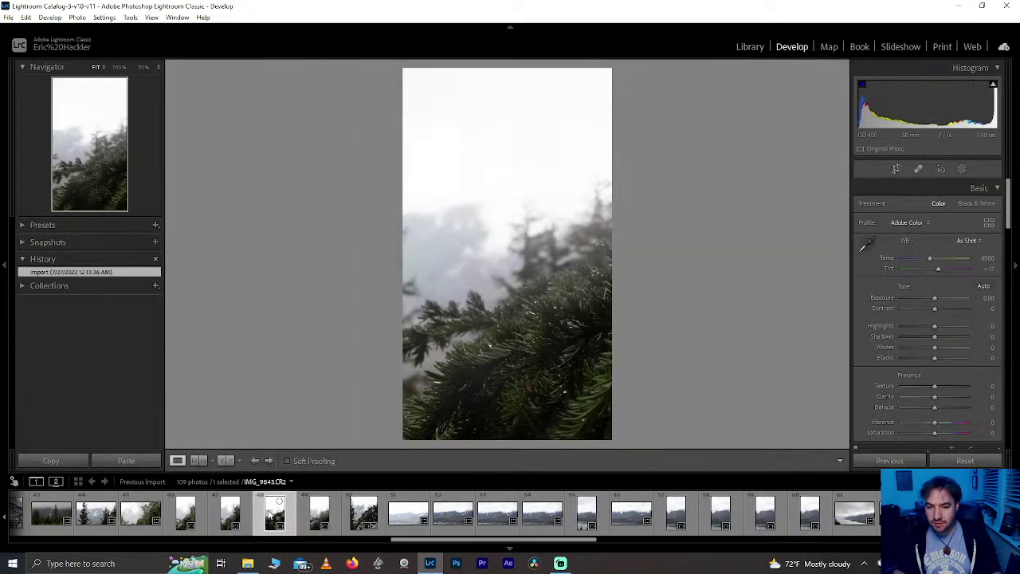
pyautogui.click(230, 514)
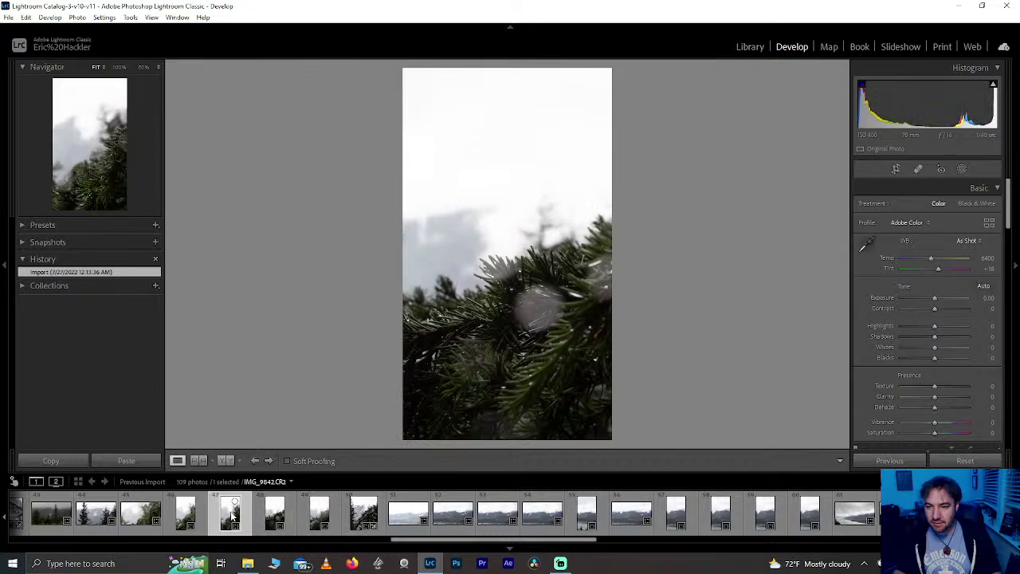
pyautogui.click(188, 519)
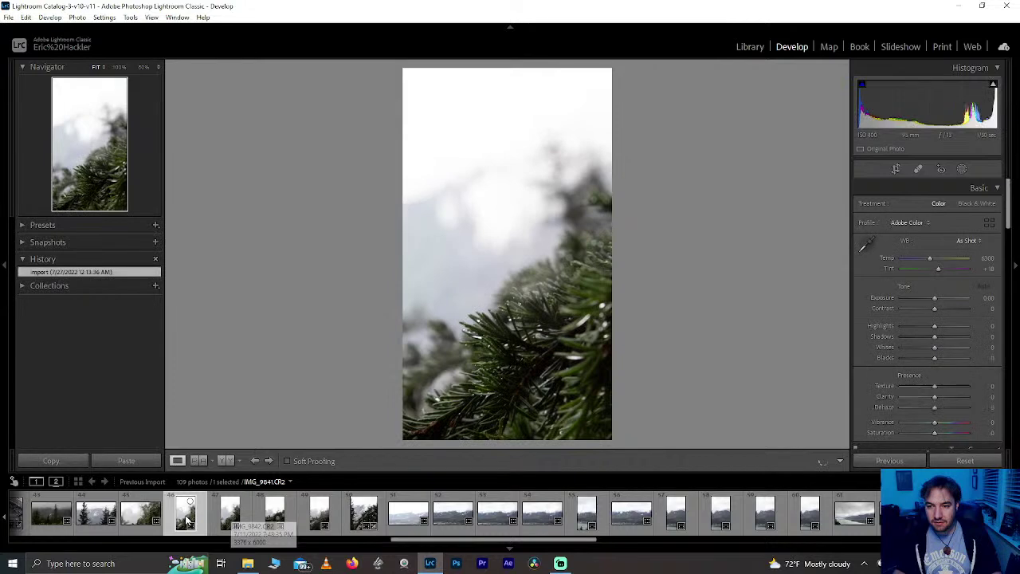
pyautogui.click(955, 407)
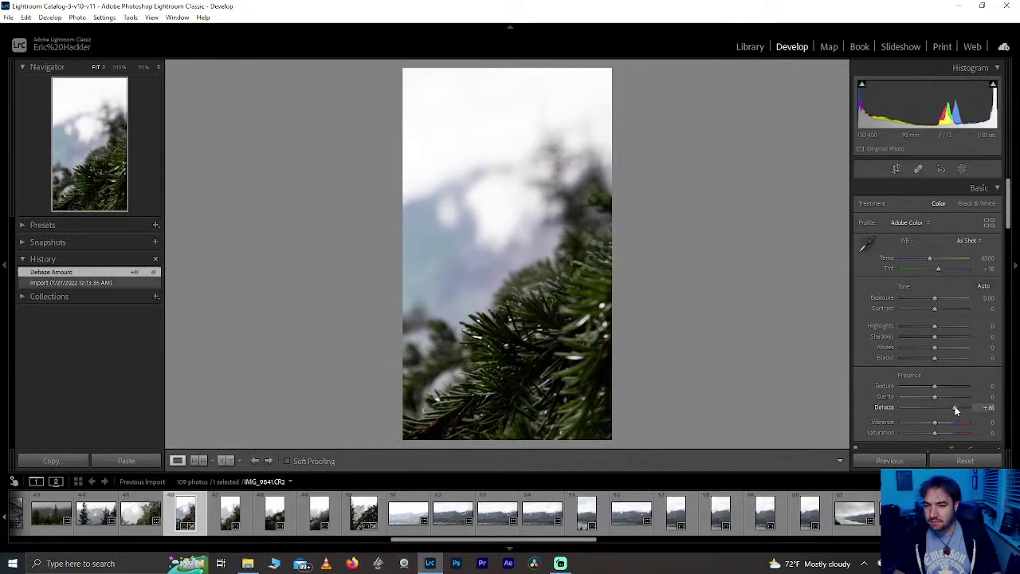
pyautogui.moveTo(955, 409)
pyautogui.mouseDown()
pyautogui.moveTo(986, 410)
pyautogui.moveTo(965, 406)
pyautogui.mouseUp()
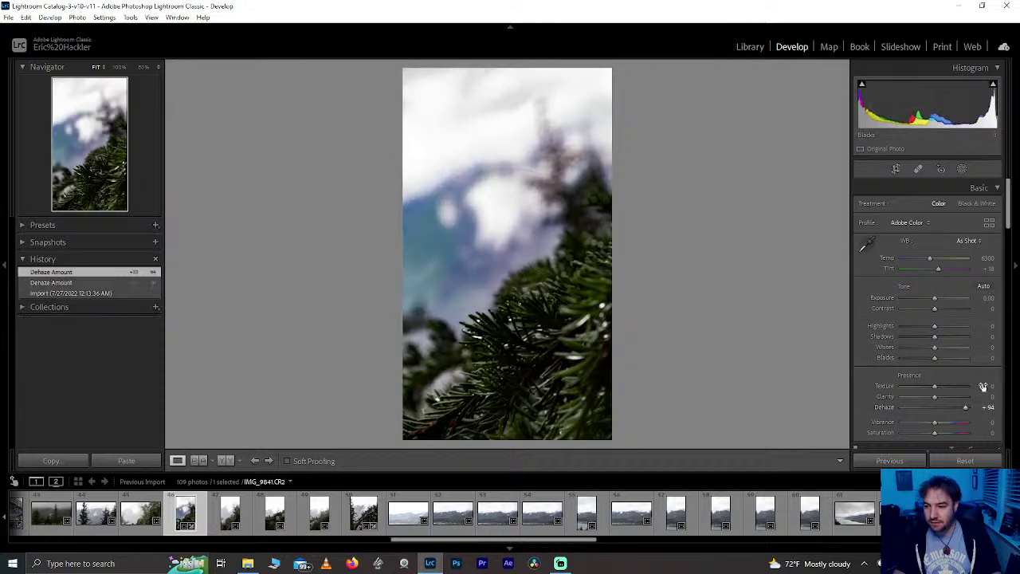
pyautogui.click(942, 407)
pyautogui.moveTo(942, 410); pyautogui.dragTo(961, 407)
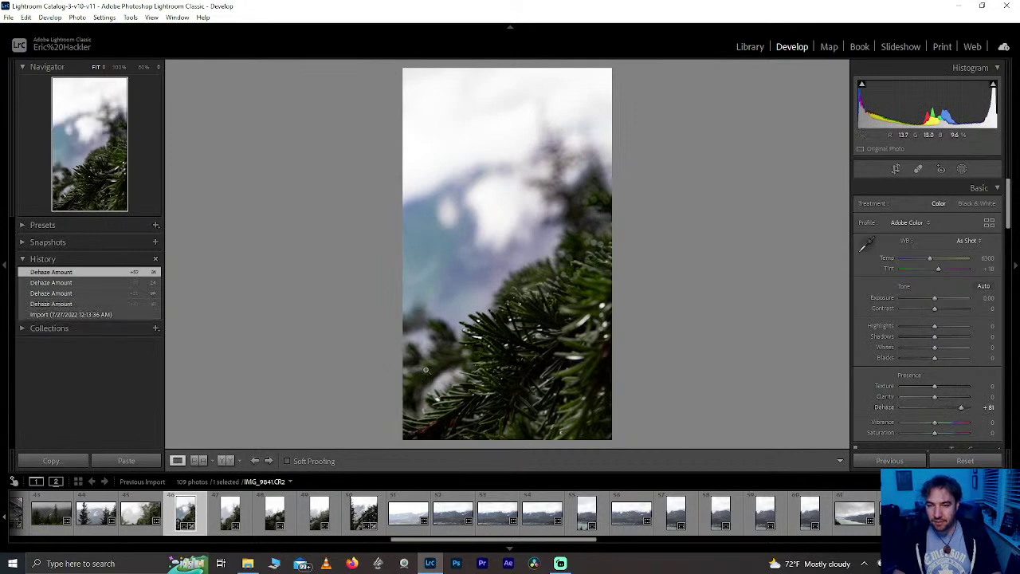
pyautogui.click(130, 516)
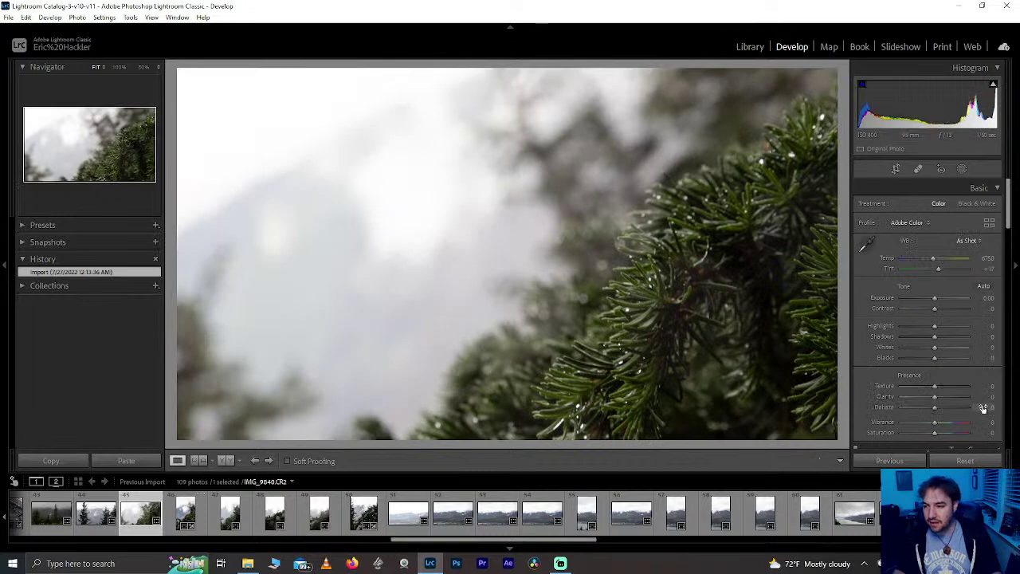
# Step: Give IMG_9840 Dehaze +84 and Clarity +31, and crop in its left side for a squarer frame
pyautogui.moveTo(934, 407)
pyautogui.mouseDown()
pyautogui.moveTo(987, 399)
pyautogui.moveTo(945, 396)
pyautogui.mouseUp()
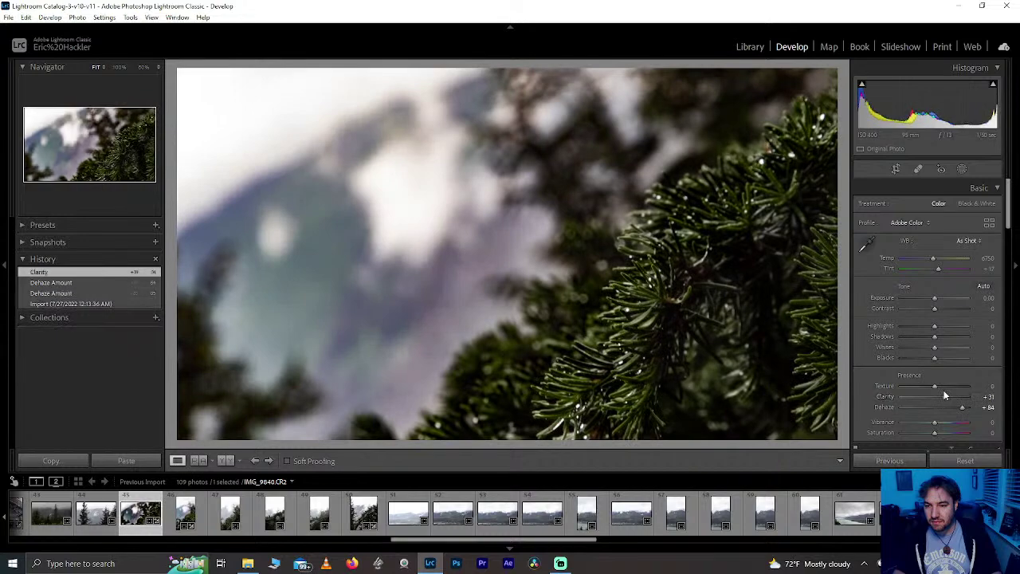
pyautogui.click(896, 169)
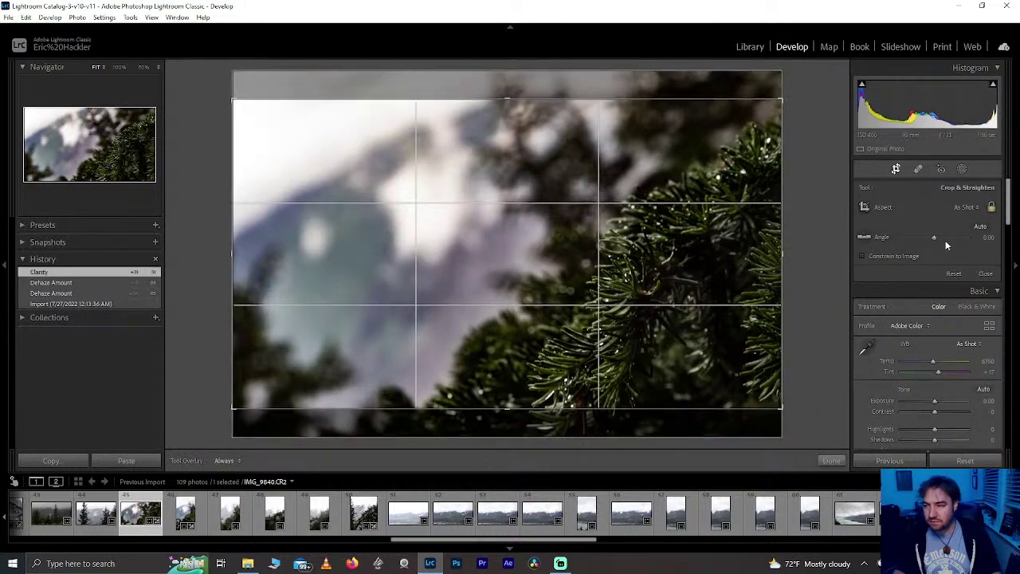
pyautogui.moveTo(561, 410); pyautogui.dragTo(561, 435)
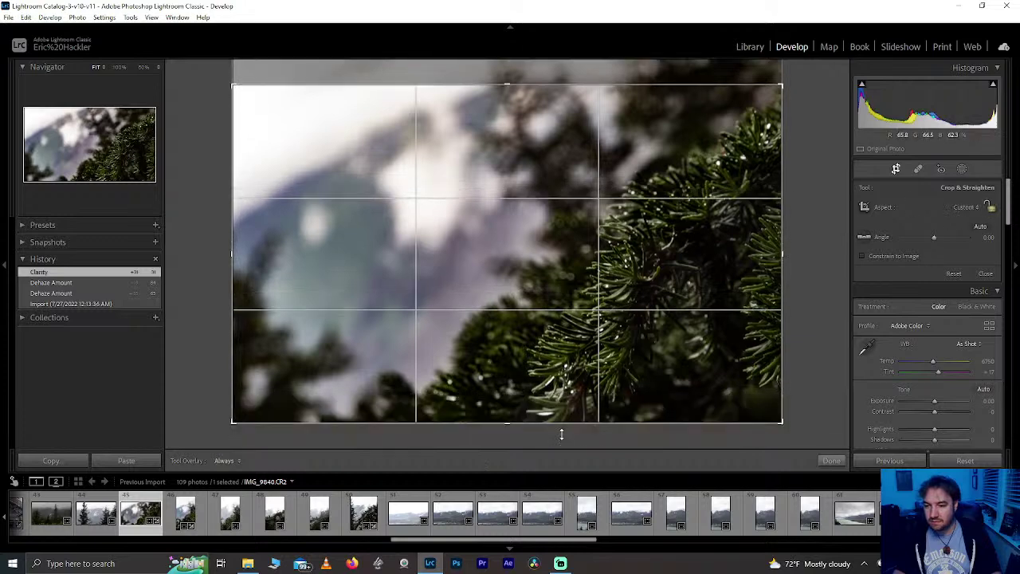
pyautogui.moveTo(547, 95); pyautogui.dragTo(550, 62)
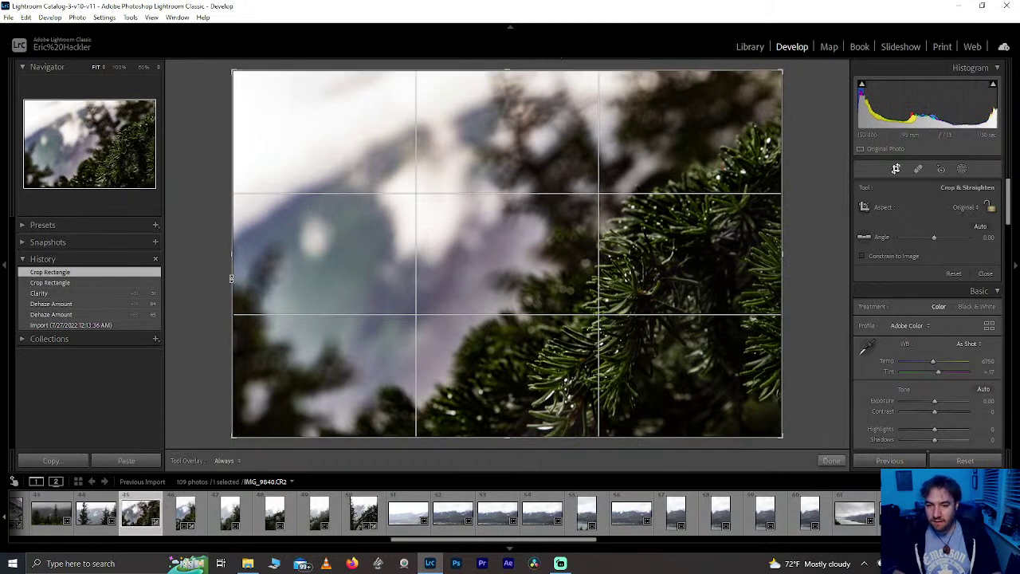
pyautogui.moveTo(231, 278); pyautogui.dragTo(279, 275)
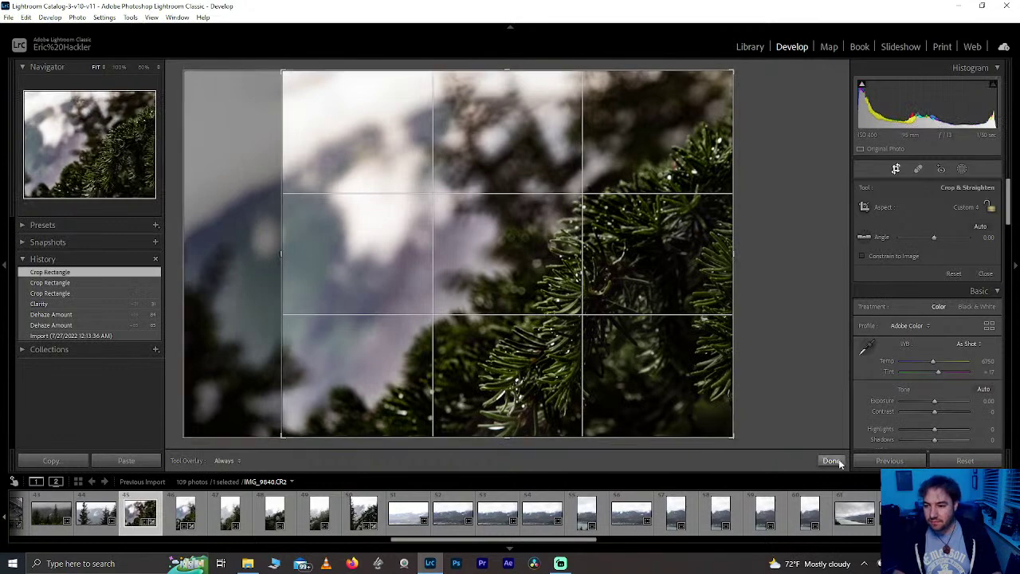
pyautogui.click(836, 463)
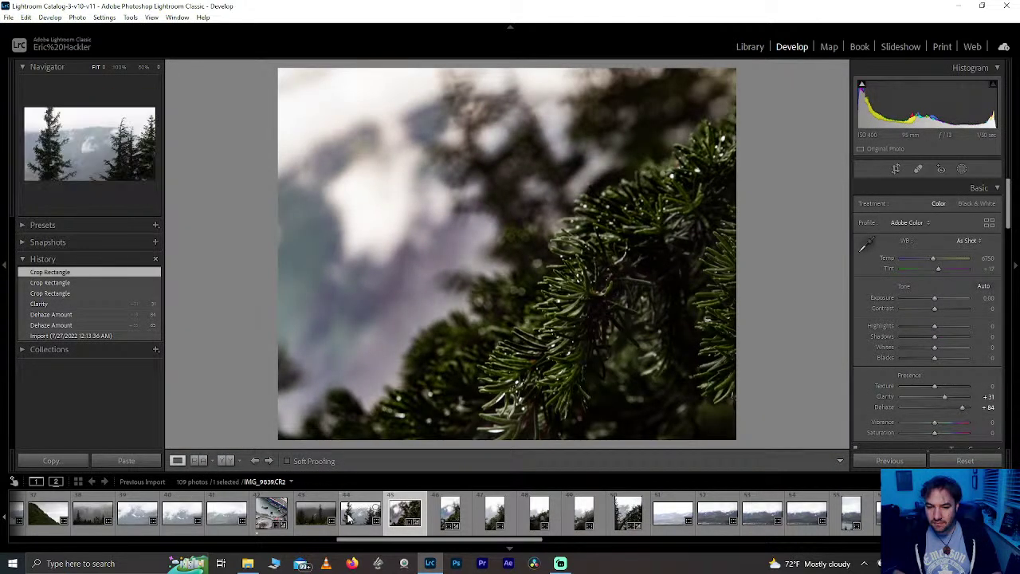
# Step: Browse back past the trees-and-clouds and foggy forest shots to the totem pole photo IMG_9783
pyautogui.click(349, 518)
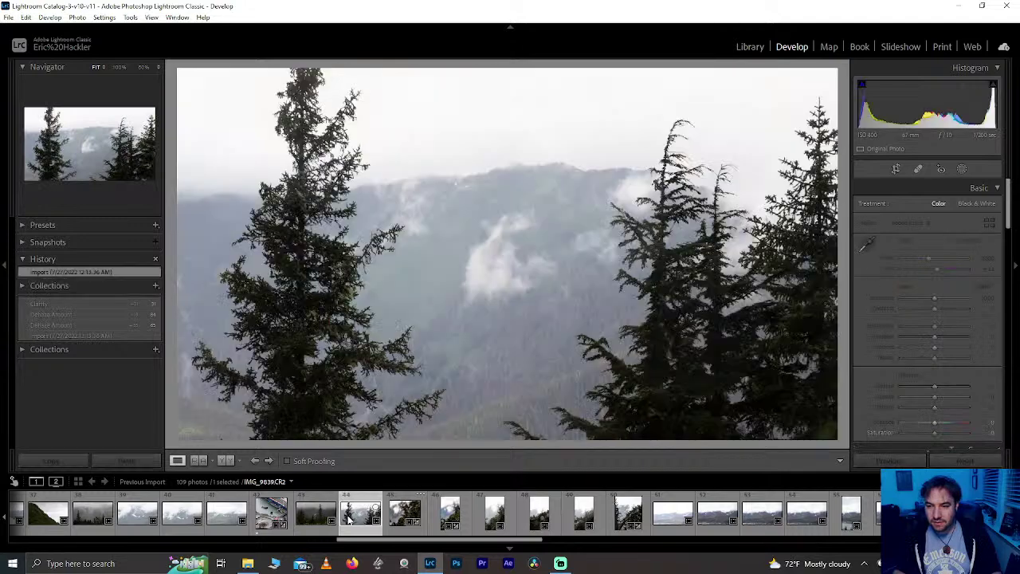
pyautogui.click(308, 512)
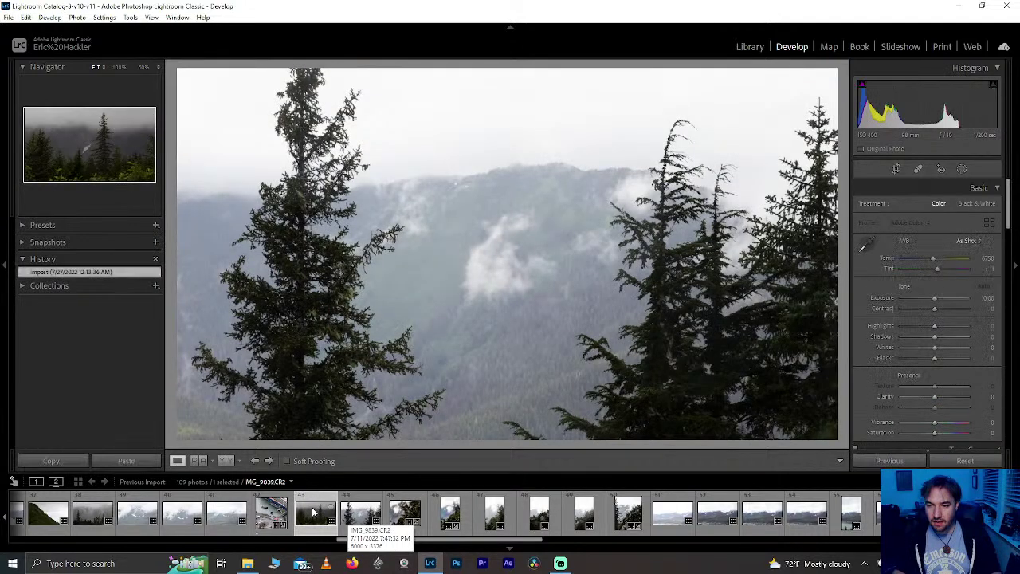
pyautogui.scroll(3, 358, 512)
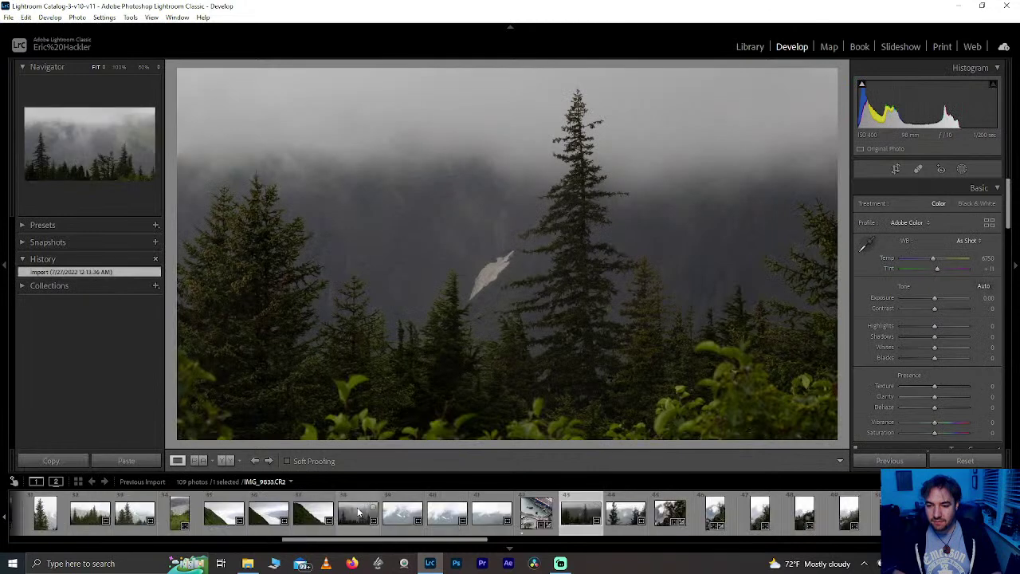
pyautogui.scroll(3, 359, 512)
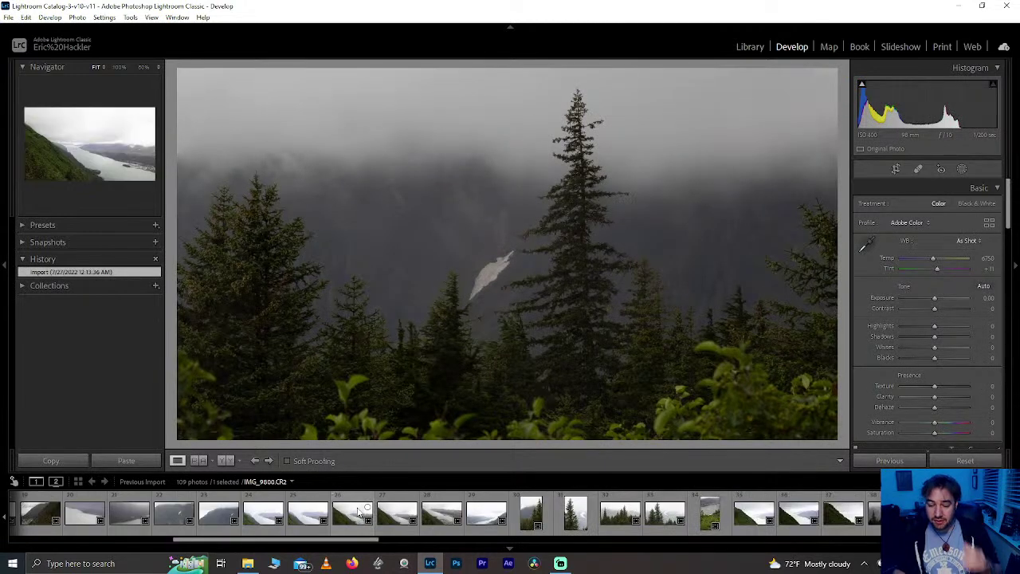
pyautogui.scroll(3, 359, 512)
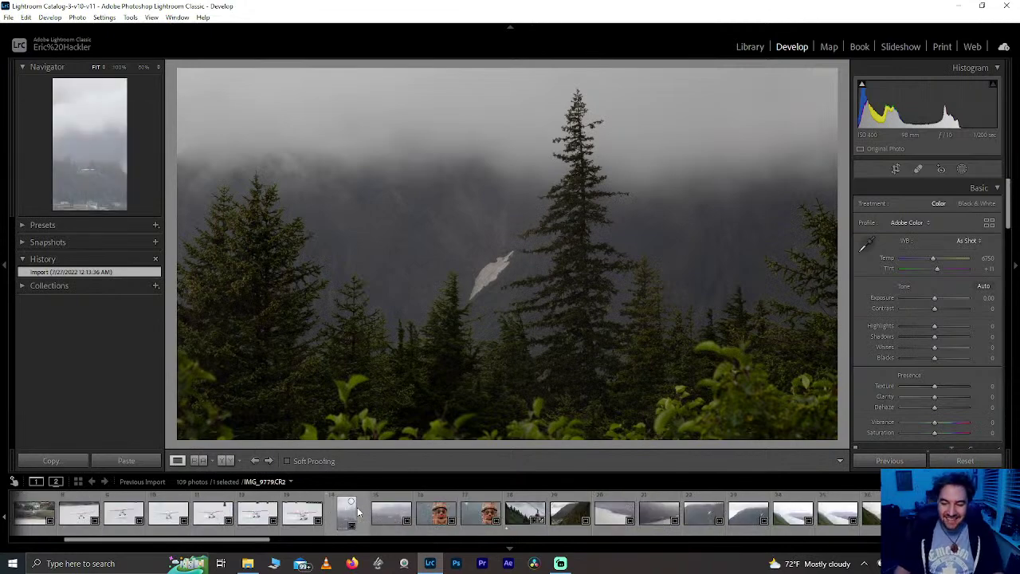
pyautogui.click(433, 513)
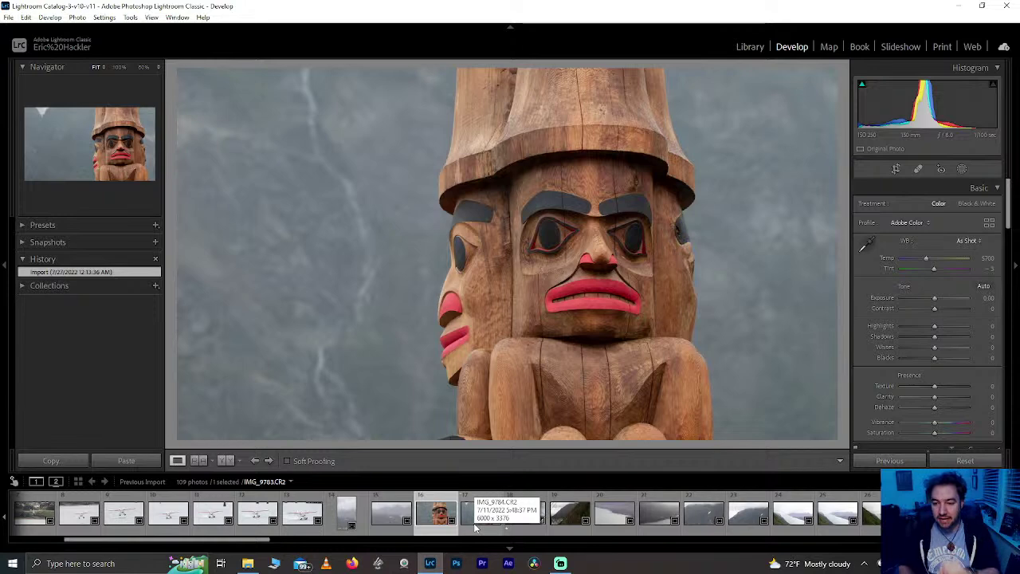
# Step: Crop the next totem pole shot with unlocked aspect to a shorter, wider frame around the face
pyautogui.click(476, 529)
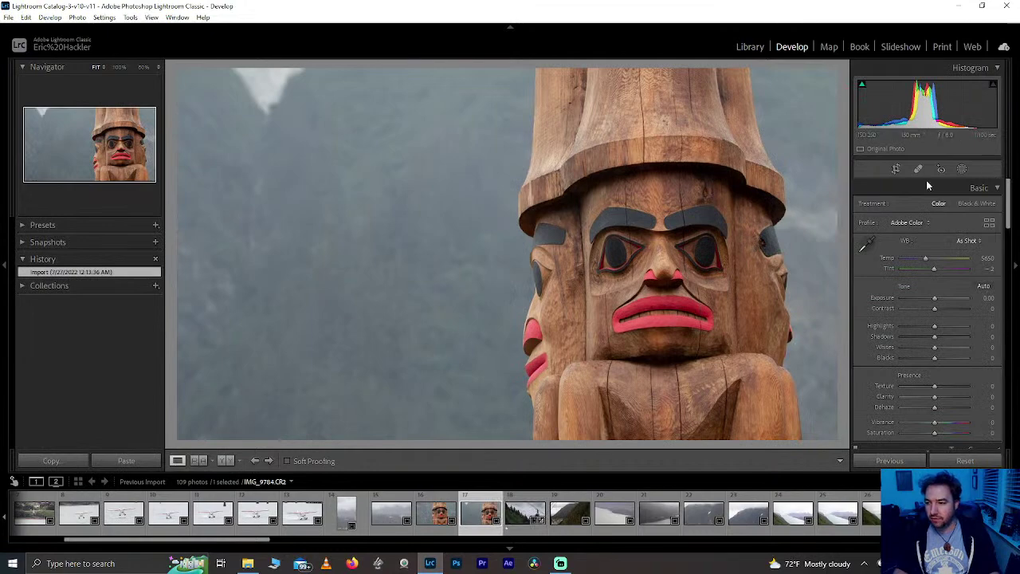
pyautogui.click(896, 170)
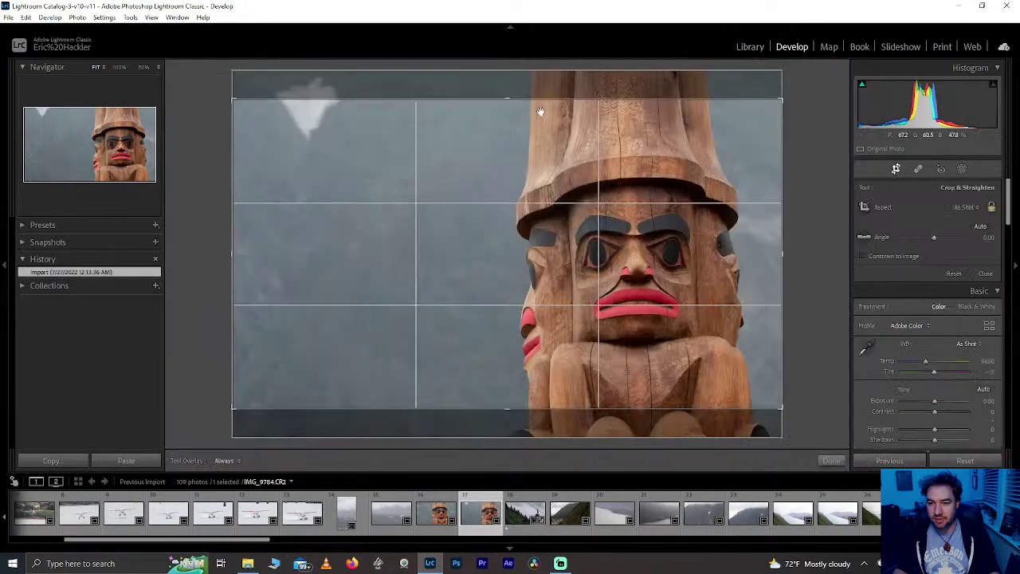
pyautogui.moveTo(533, 70); pyautogui.dragTo(533, 99)
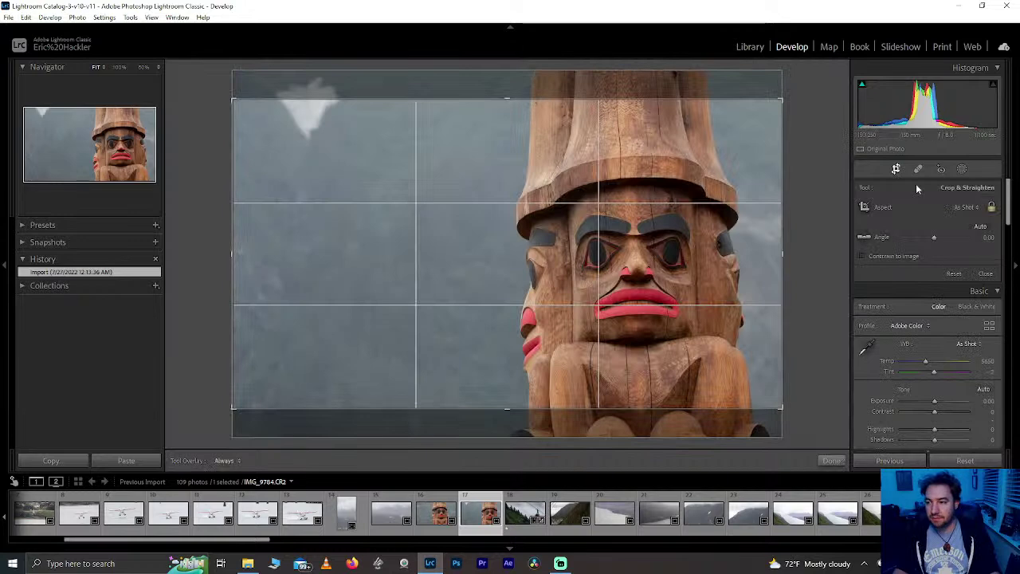
pyautogui.click(992, 208)
pyautogui.moveTo(542, 99); pyautogui.dragTo(553, 70)
pyautogui.moveTo(555, 422); pyautogui.dragTo(556, 437)
pyautogui.click(835, 461)
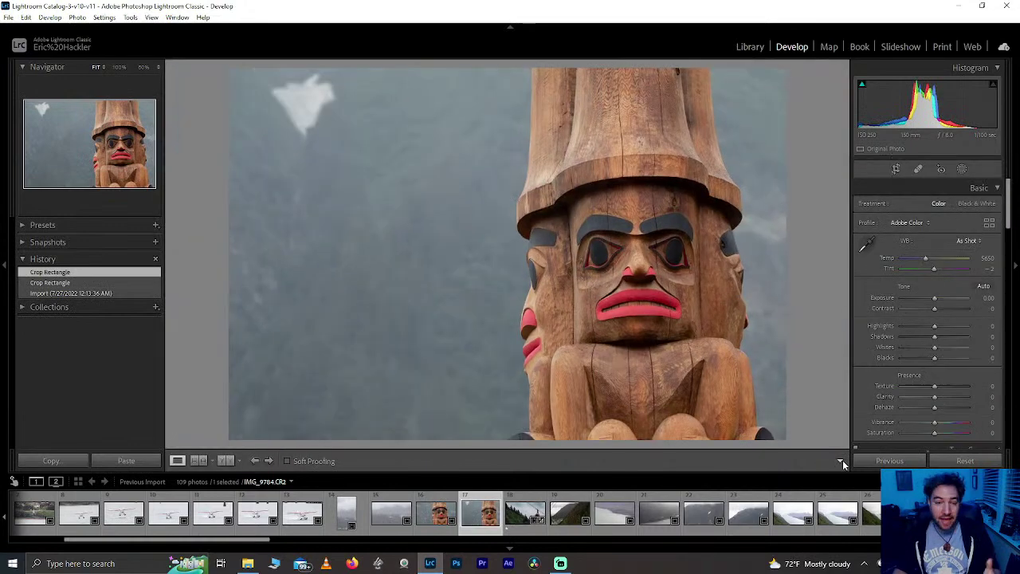
pyautogui.click(437, 519)
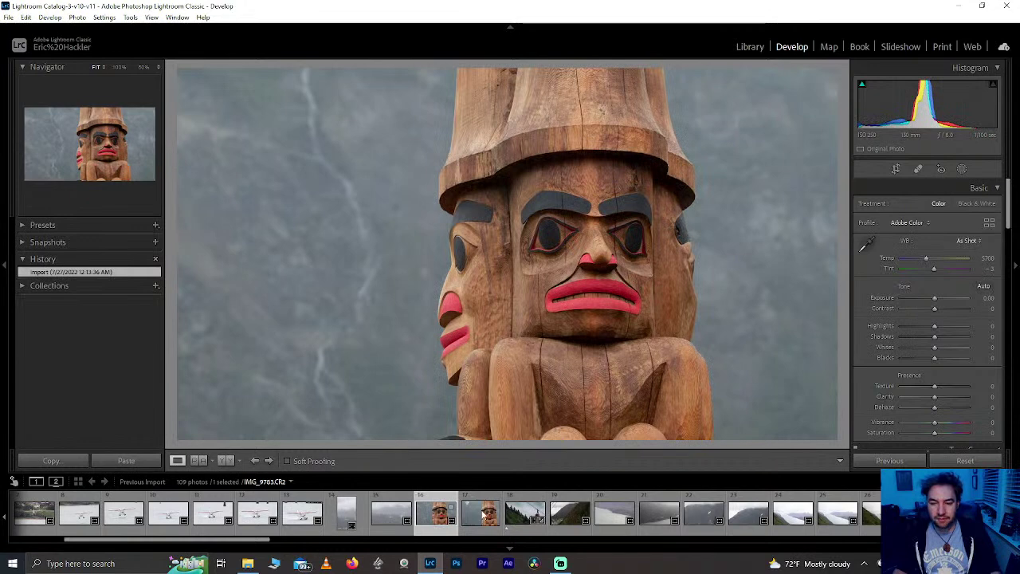
pyautogui.click(484, 516)
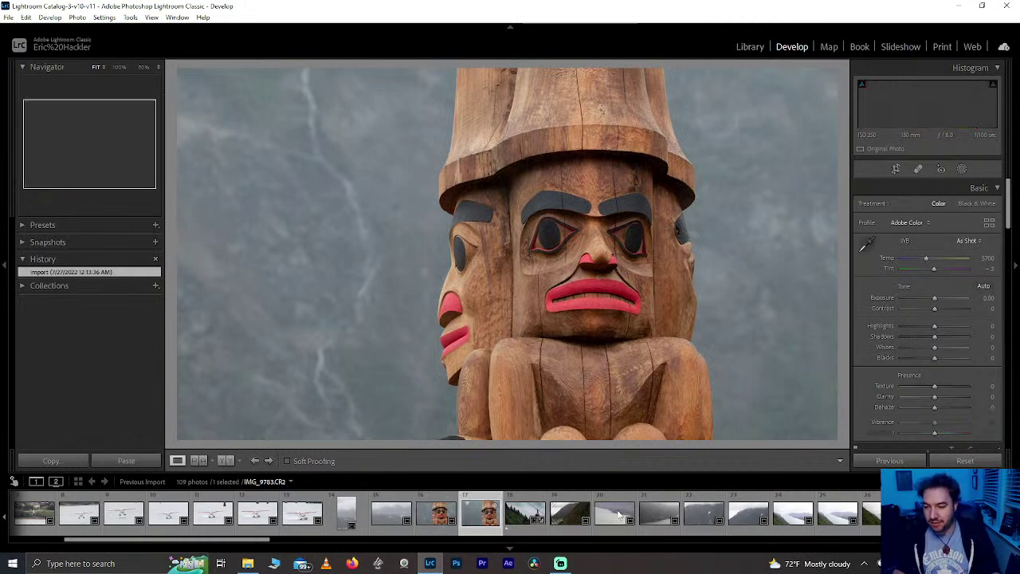
# Step: Browse the mountain, boat and village shots back to the portrait foggy hillside photo IMG_9755
pyautogui.click(568, 511)
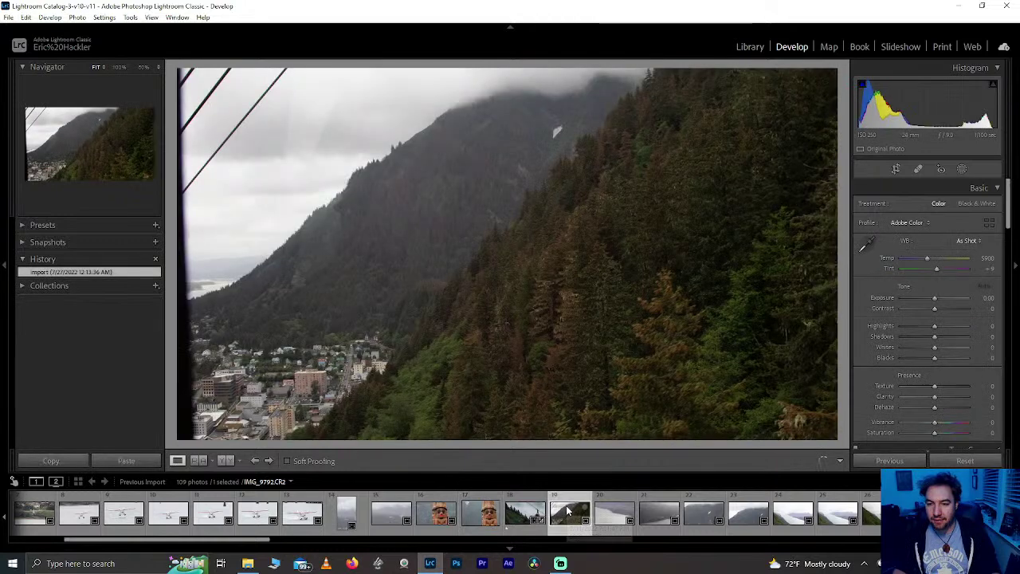
pyautogui.click(608, 505)
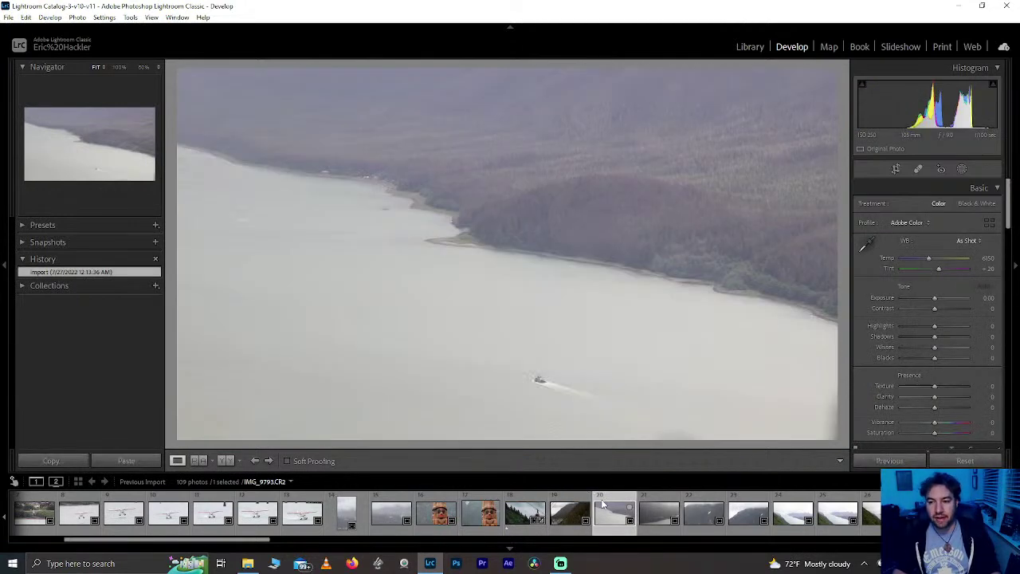
pyautogui.scroll(3, 239, 514)
pyautogui.click(229, 520)
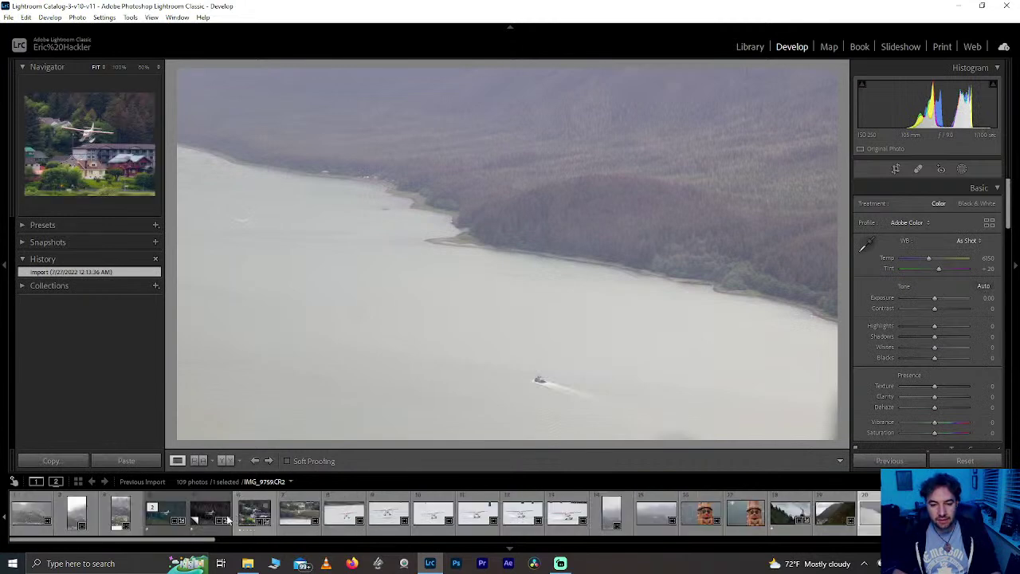
pyautogui.click(23, 515)
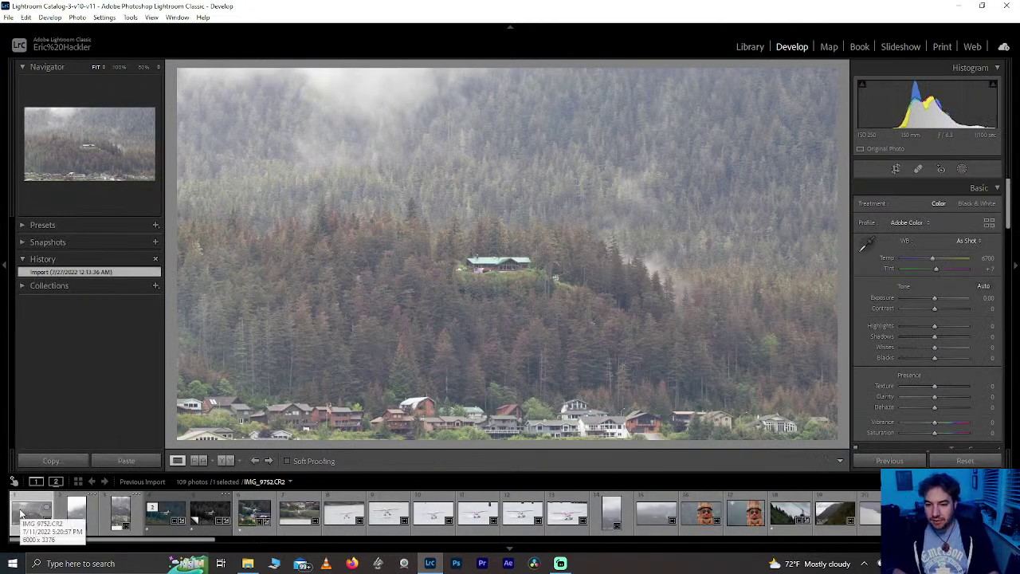
pyautogui.click(75, 512)
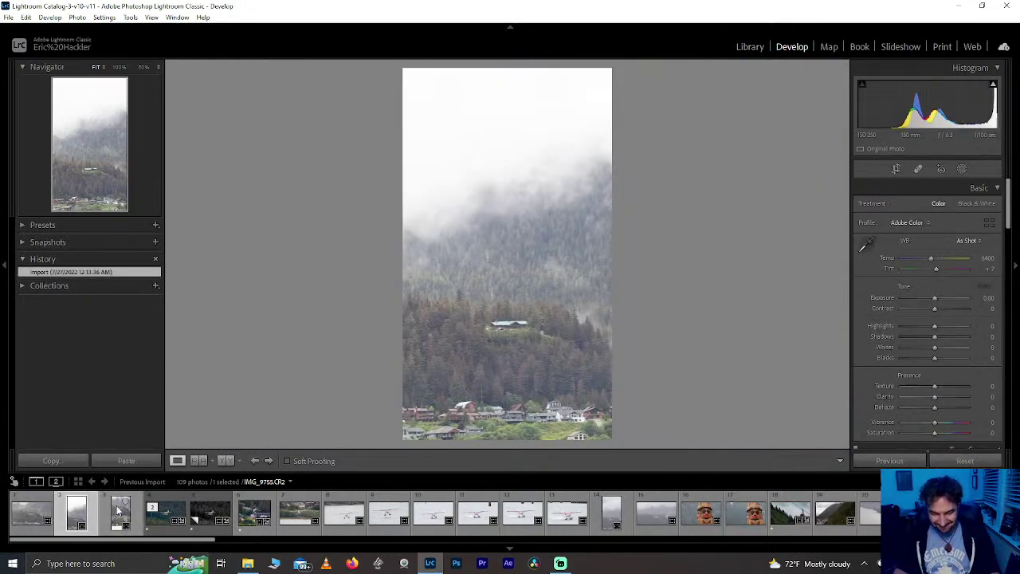
pyautogui.click(117, 511)
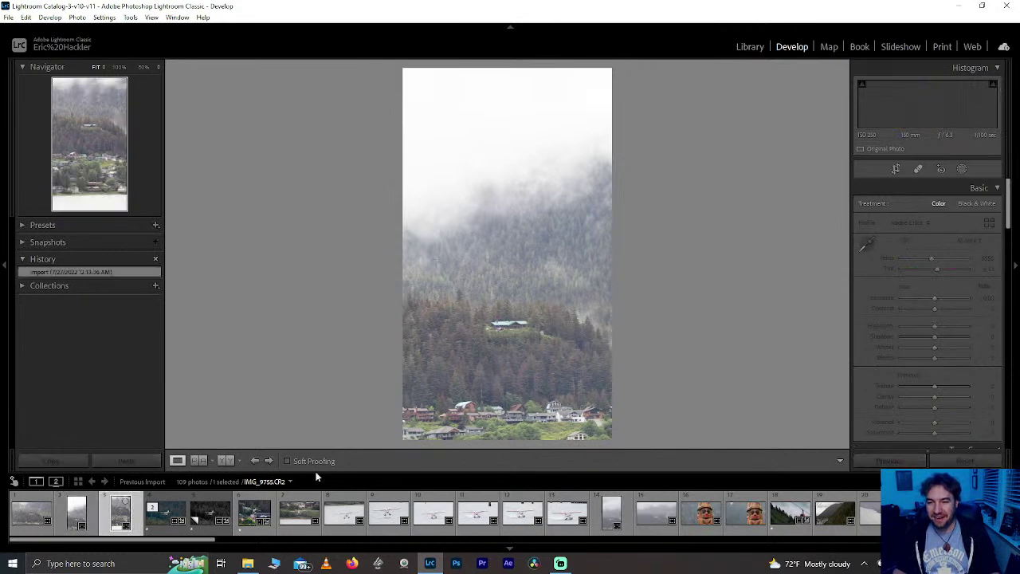
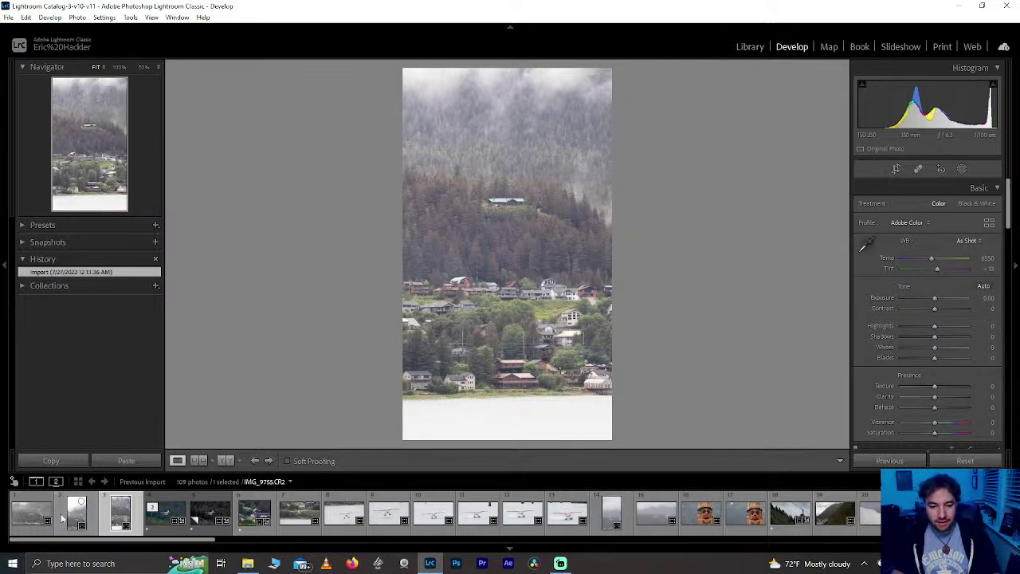
# Step: Unlock the aspect and crop freeform to both side edges, trimming the grey water strip
pyautogui.click(896, 170)
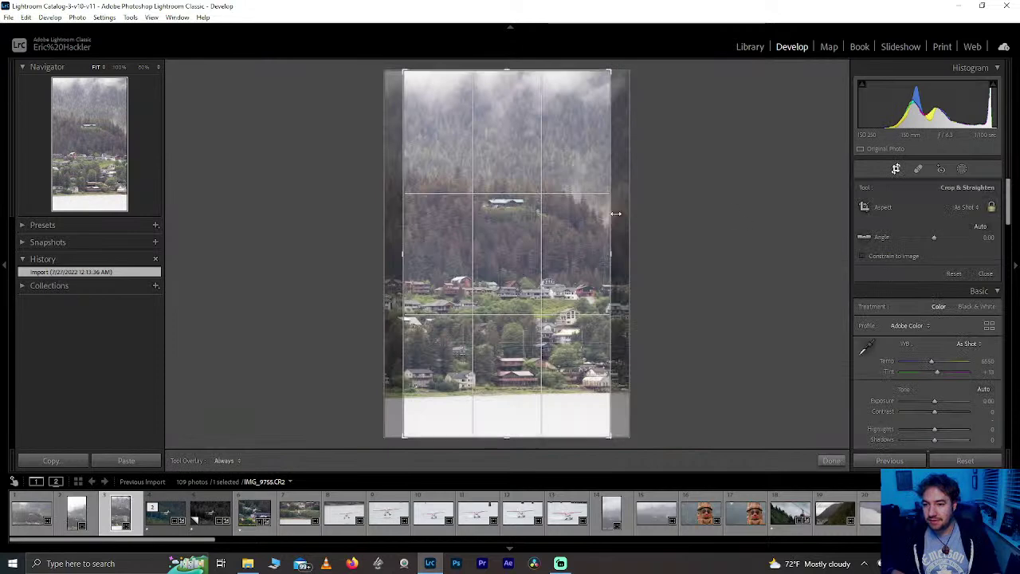
pyautogui.click(988, 207)
pyautogui.moveTo(610, 228); pyautogui.dragTo(645, 239)
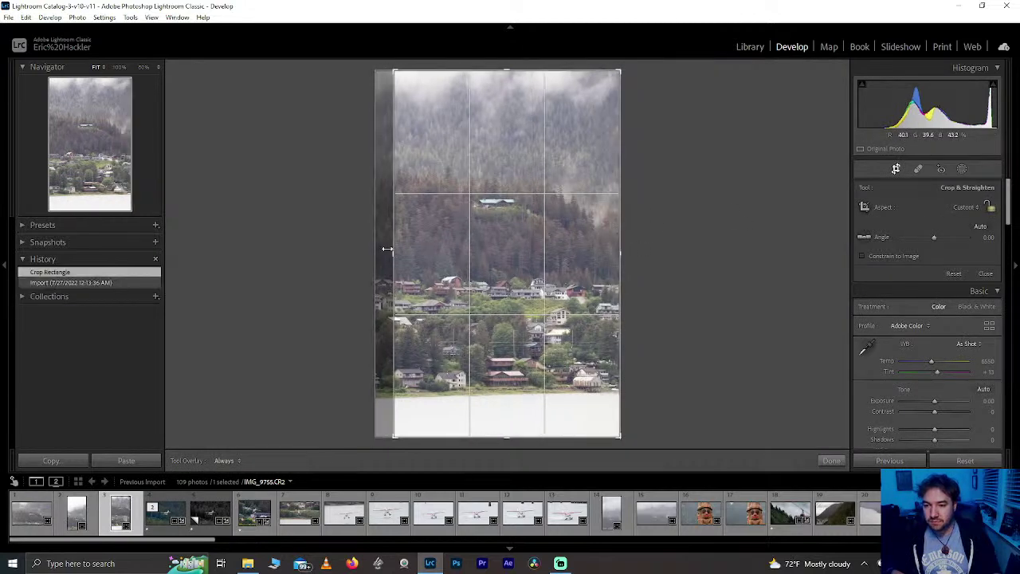
pyautogui.moveTo(386, 249); pyautogui.dragTo(364, 251)
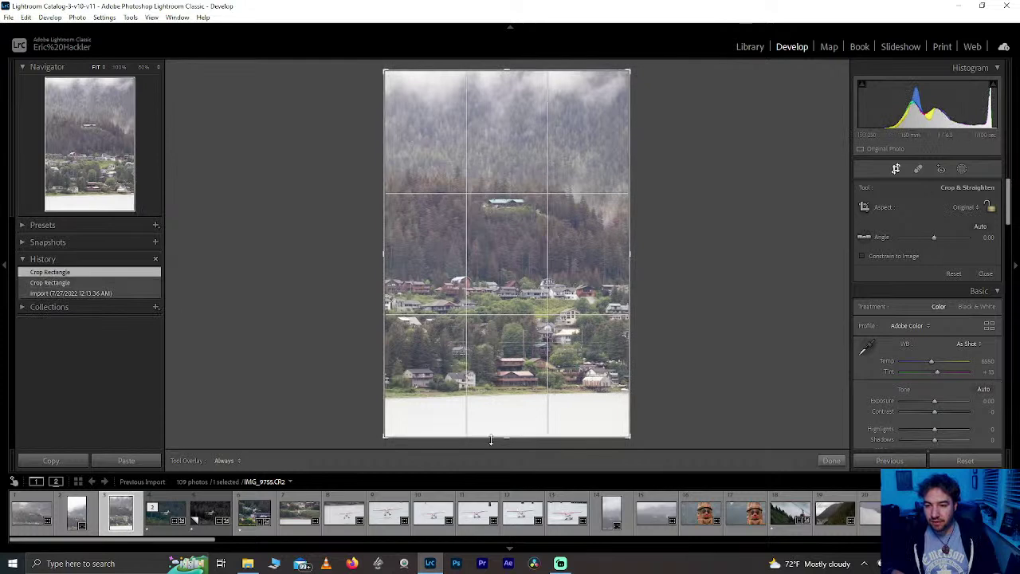
pyautogui.moveTo(491, 440); pyautogui.dragTo(490, 425)
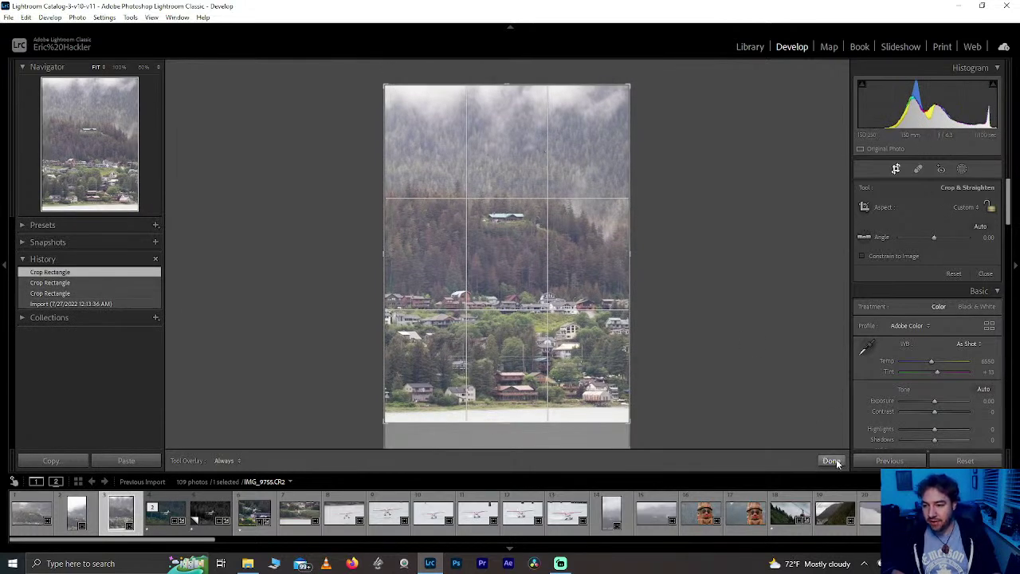
pyautogui.click(831, 460)
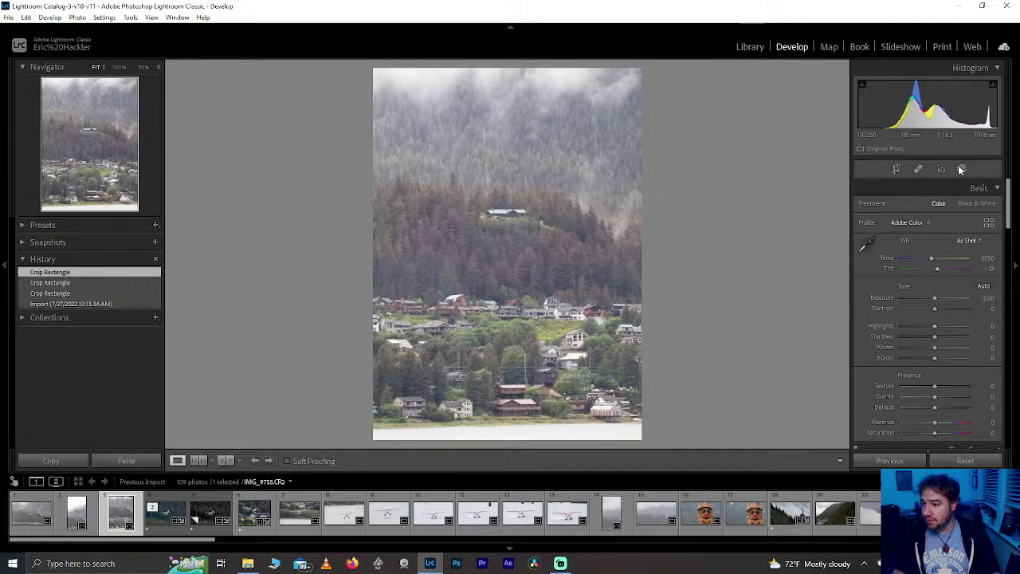
# Step: Re-crop to the 4x5 / 8x10 aspect ratio and reposition the photo within the frame
pyautogui.click(895, 170)
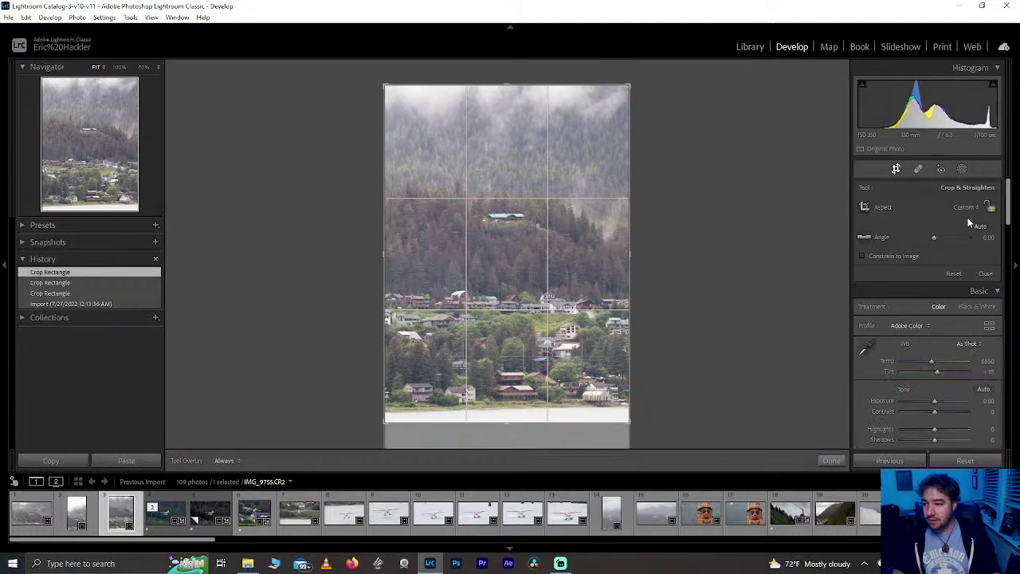
pyautogui.click(966, 207)
pyautogui.click(901, 271)
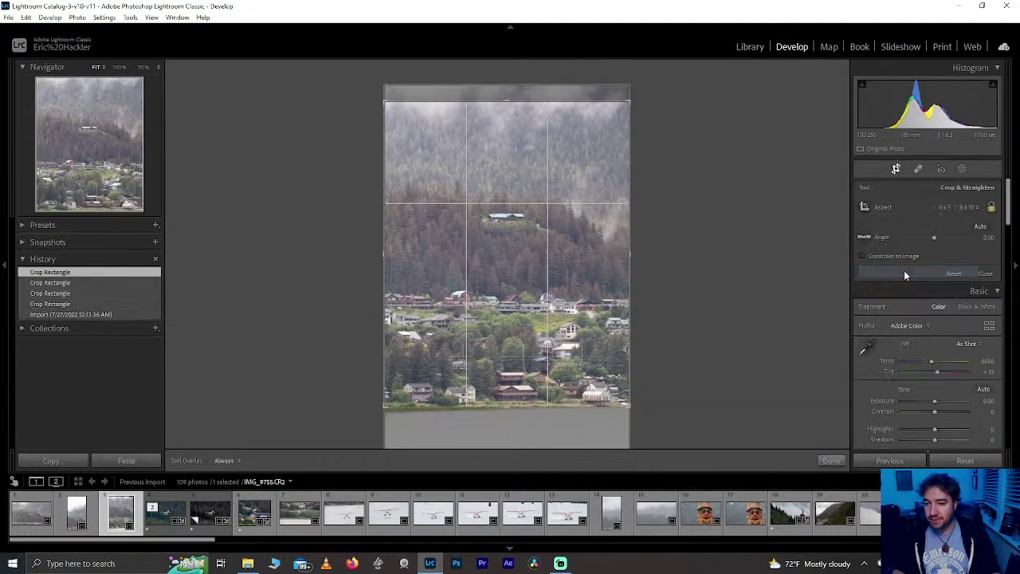
pyautogui.moveTo(525, 310)
pyautogui.mouseDown()
pyautogui.moveTo(525, 299)
pyautogui.moveTo(521, 318)
pyautogui.moveTo(530, 300)
pyautogui.mouseUp()
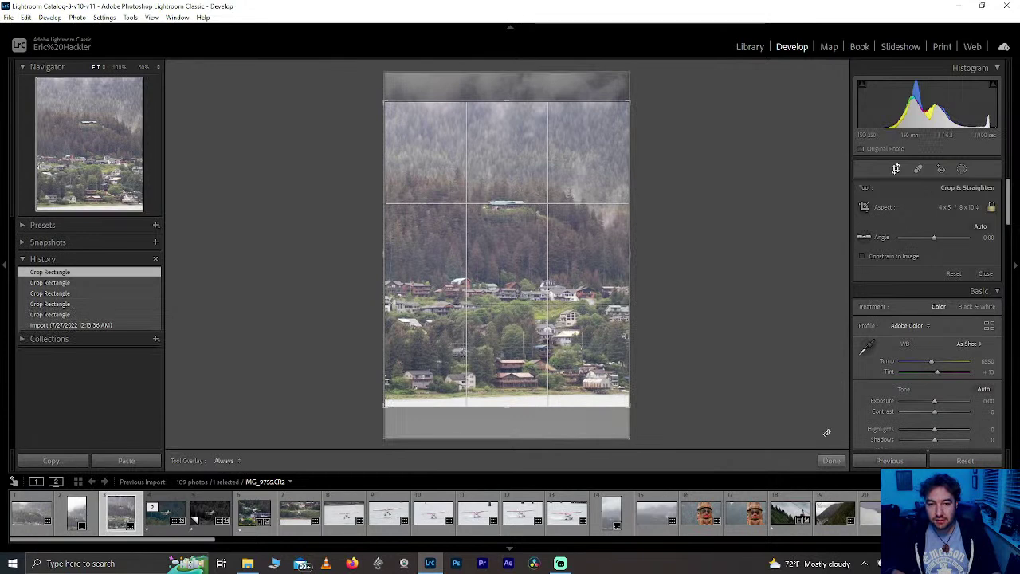
pyautogui.click(831, 461)
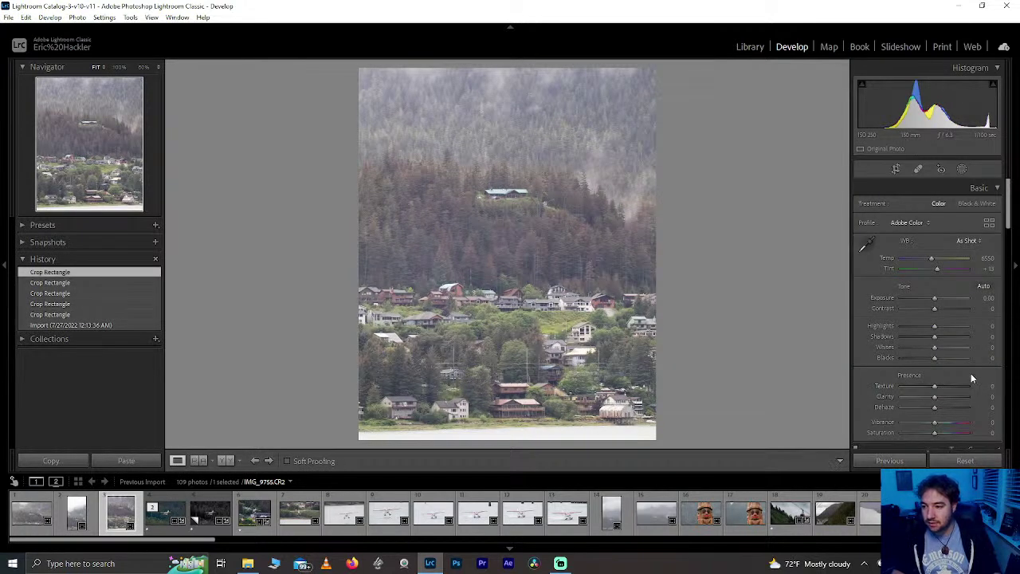
# Step: Raise Dehaze to +52 to clear the mist over the forested hillside
pyautogui.moveTo(948, 408); pyautogui.dragTo(952, 411)
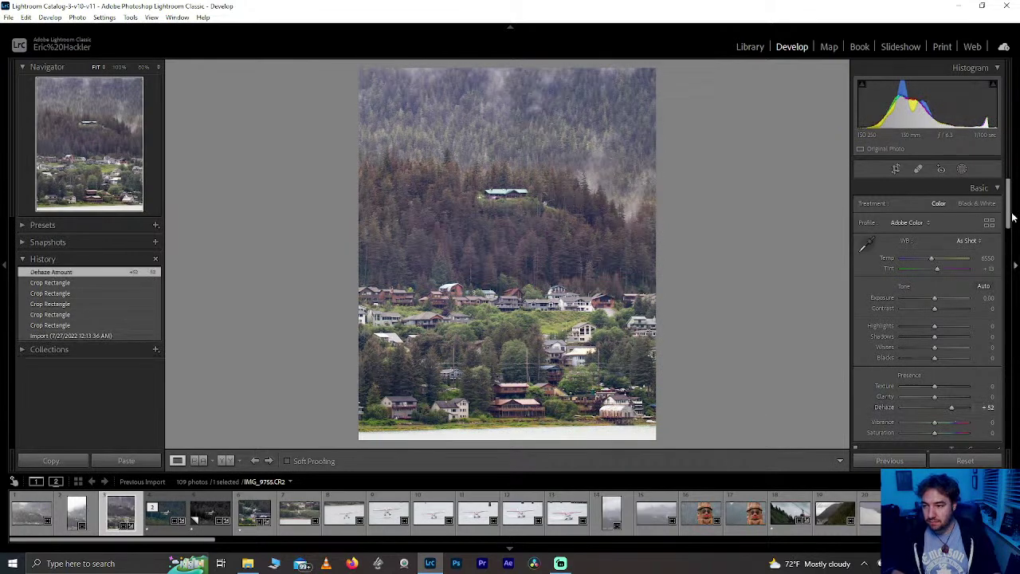
pyautogui.moveTo(1006, 216); pyautogui.dragTo(980, 394)
pyautogui.scroll(-5, 980, 394)
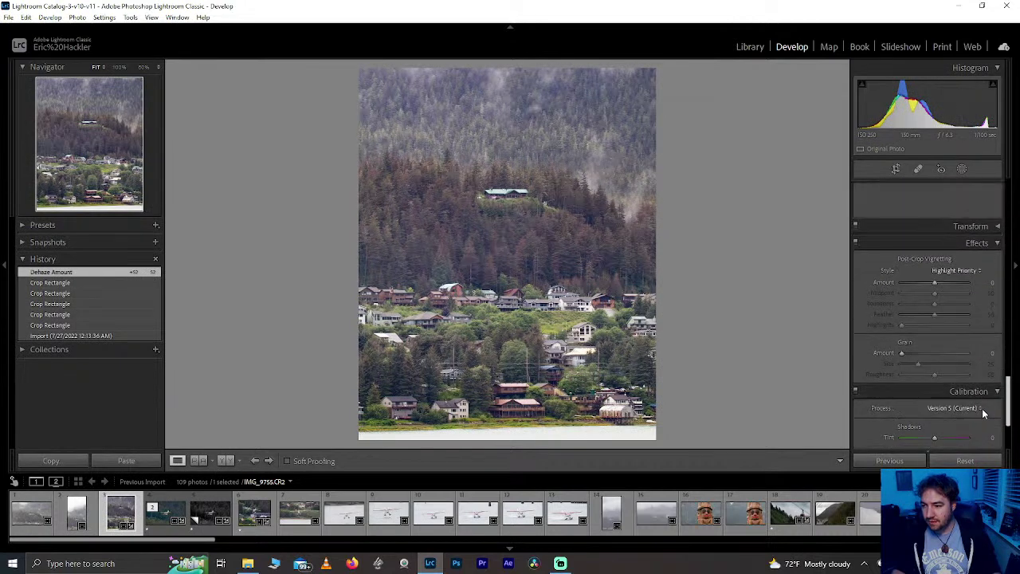
# Step: In Transform, try Horizontal at -5 and a rotation, then reset both to 0
pyautogui.click(998, 227)
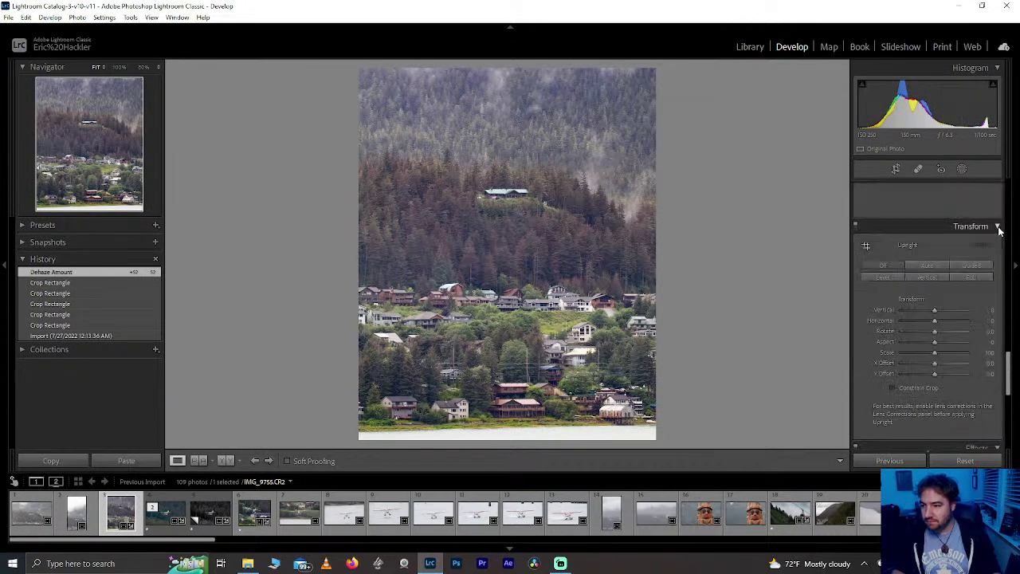
pyautogui.moveTo(937, 321); pyautogui.dragTo(947, 334)
pyautogui.doubleClick(934, 321)
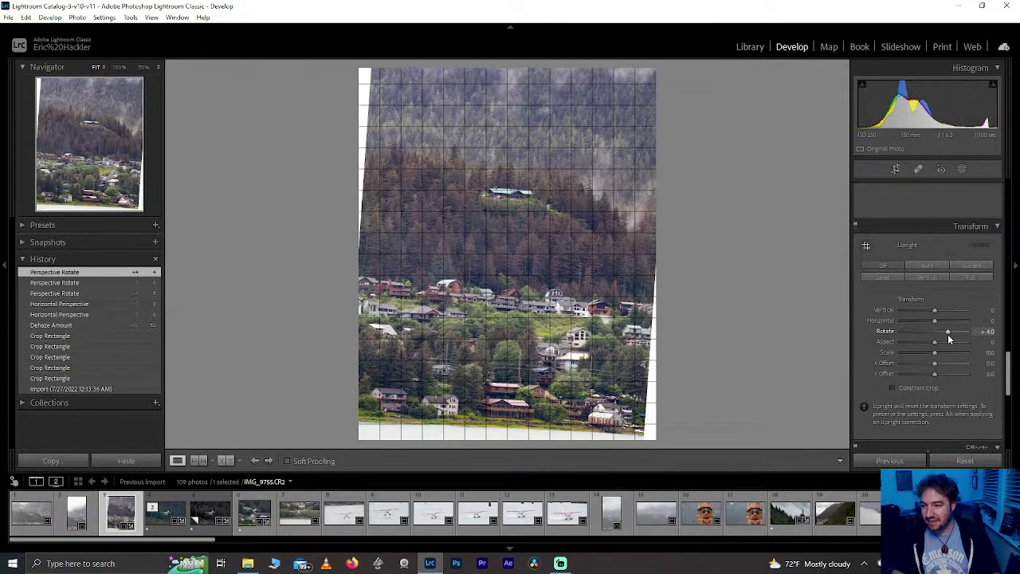
pyautogui.doubleClick(947, 334)
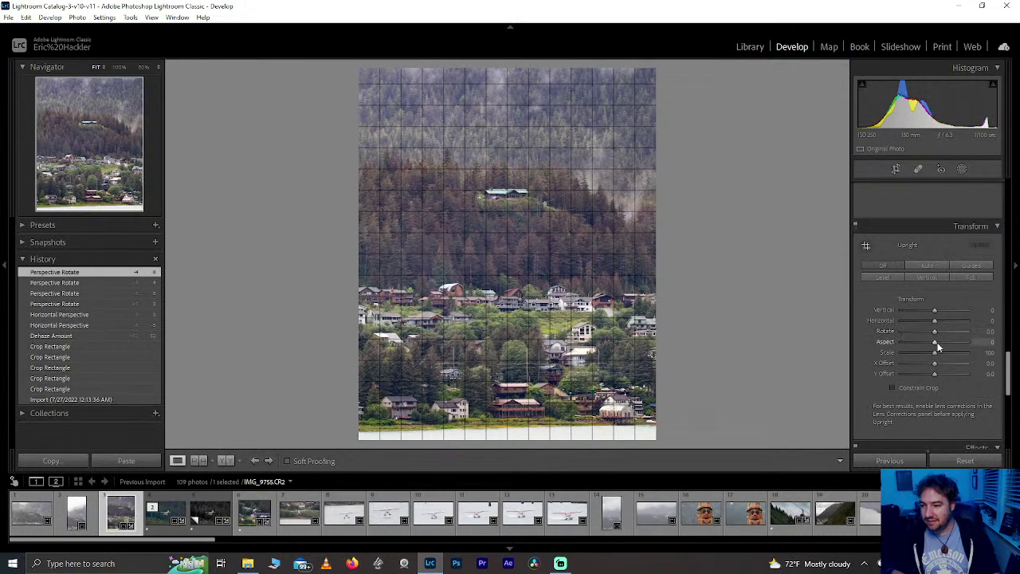
# Step: Try the Upright Auto, Off, Guided and Vertical correction modes
pyautogui.click(919, 266)
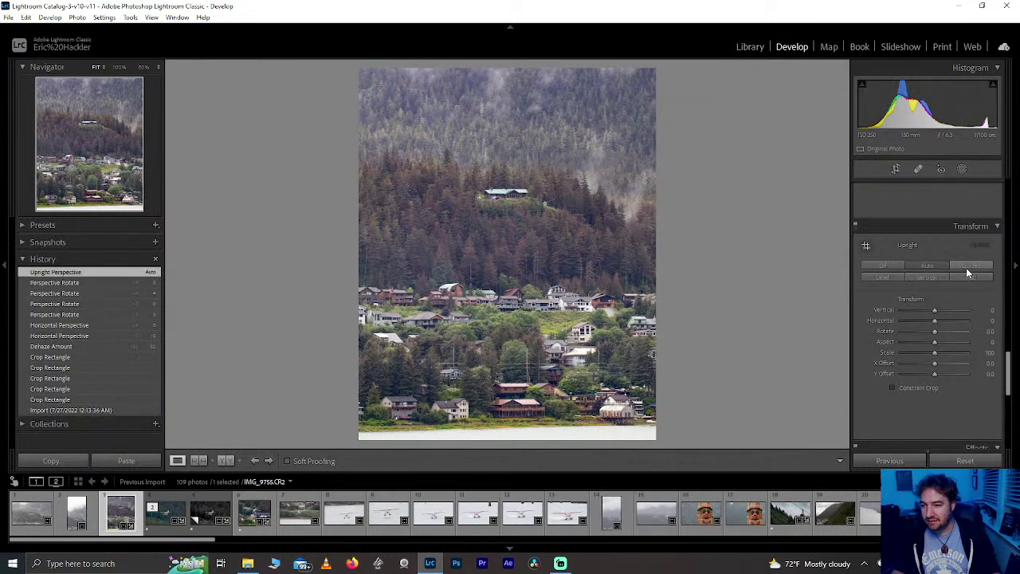
pyautogui.click(894, 266)
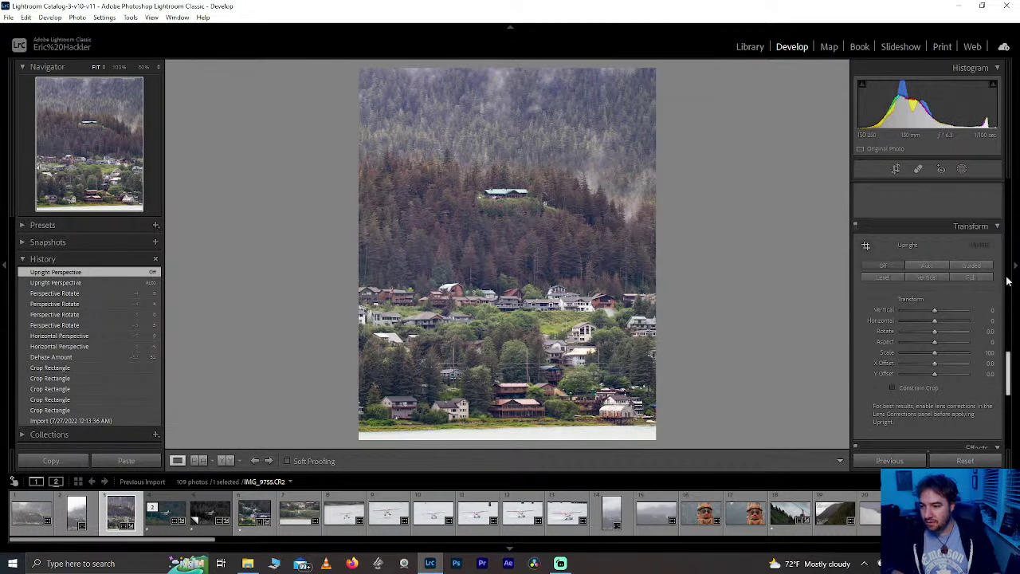
pyautogui.click(966, 268)
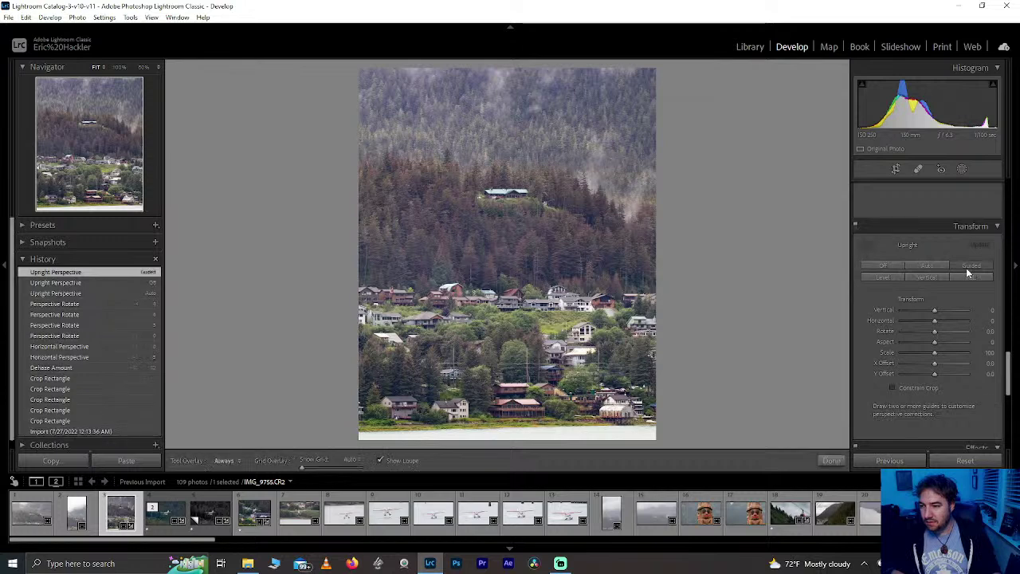
pyautogui.moveTo(932, 317); pyautogui.dragTo(937, 320)
pyautogui.click(927, 276)
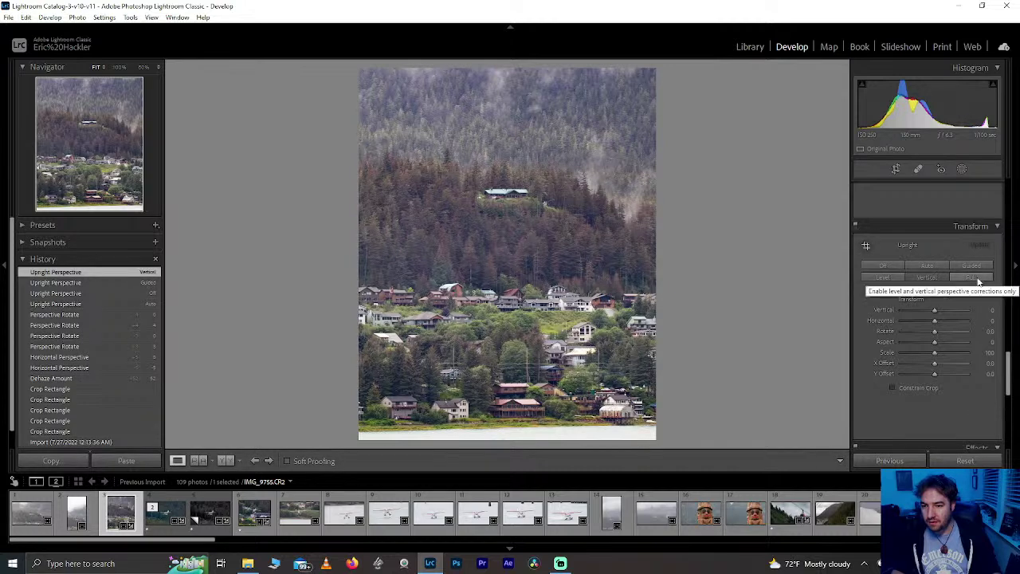
# Step: Settle on Full upright correction after briefly retrying Off and Guided
pyautogui.click(971, 276)
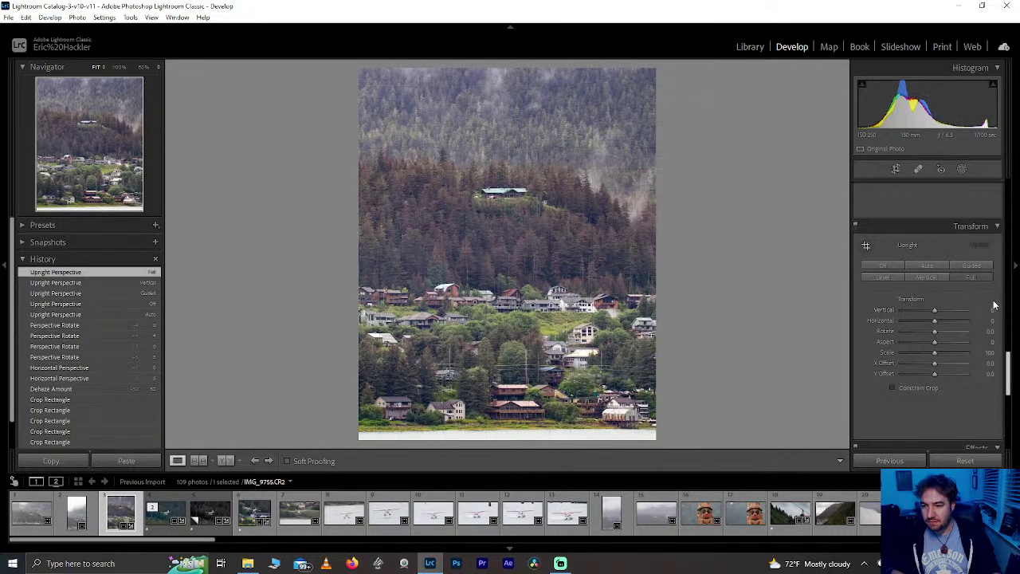
pyautogui.click(883, 264)
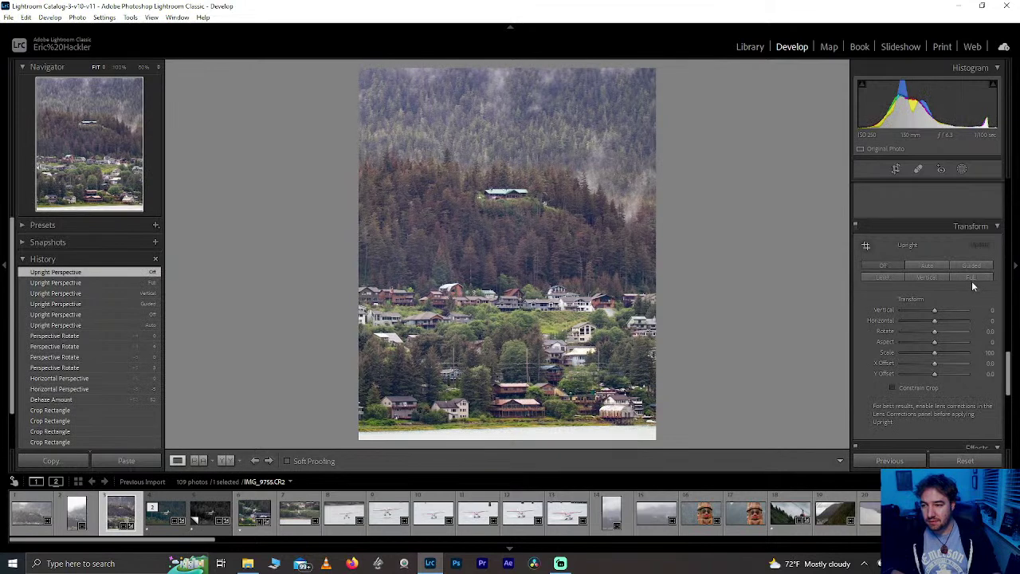
pyautogui.click(969, 276)
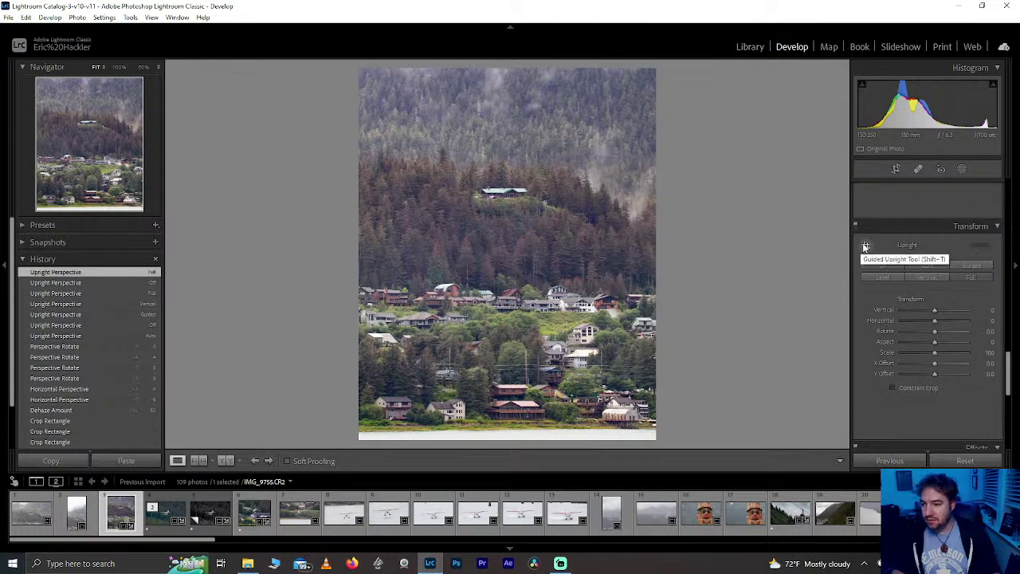
pyautogui.click(973, 266)
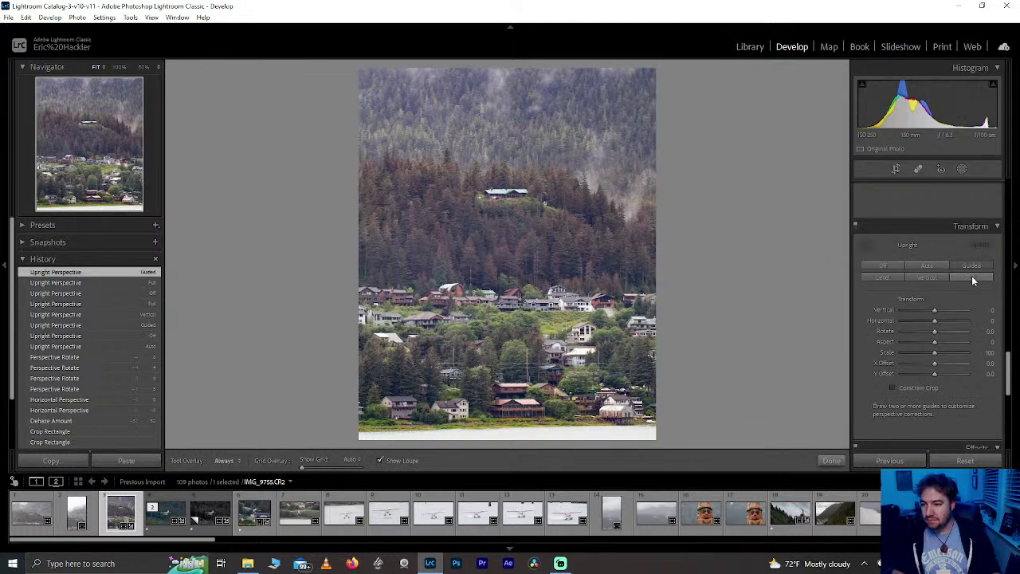
pyautogui.click(971, 275)
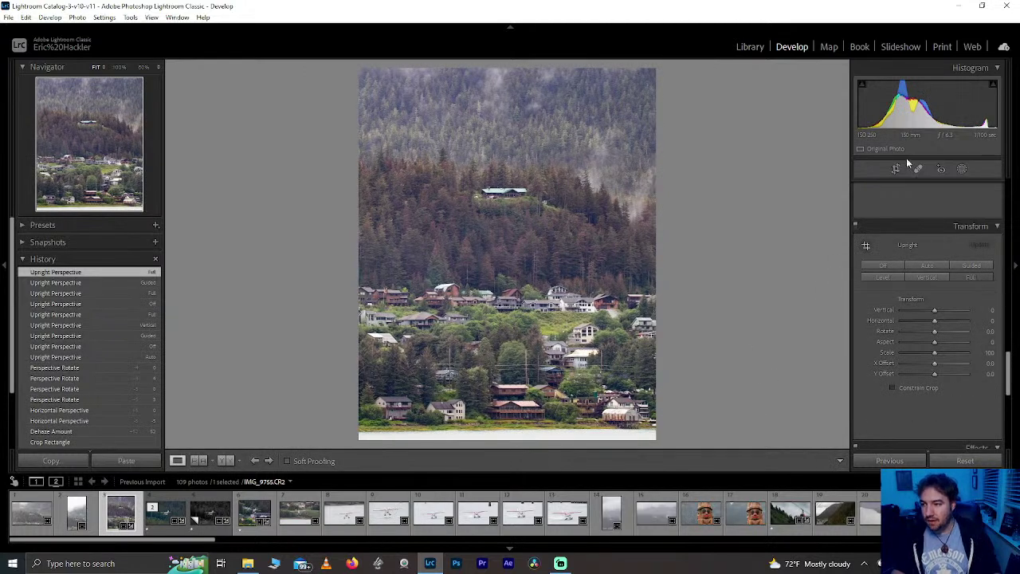
pyautogui.moveTo(1008, 368); pyautogui.dragTo(1008, 199)
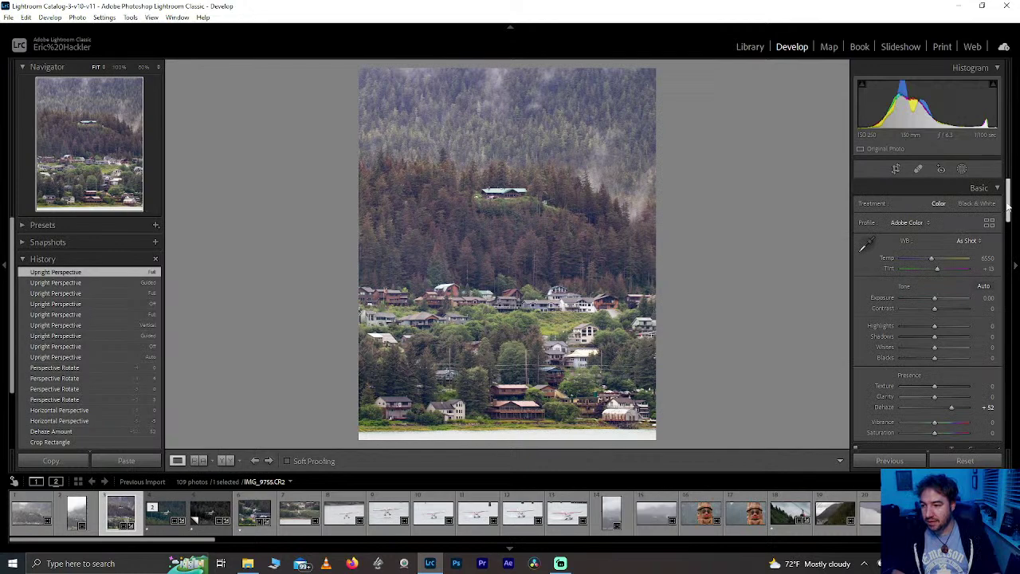
pyautogui.moveTo(1008, 205); pyautogui.dragTo(1010, 235)
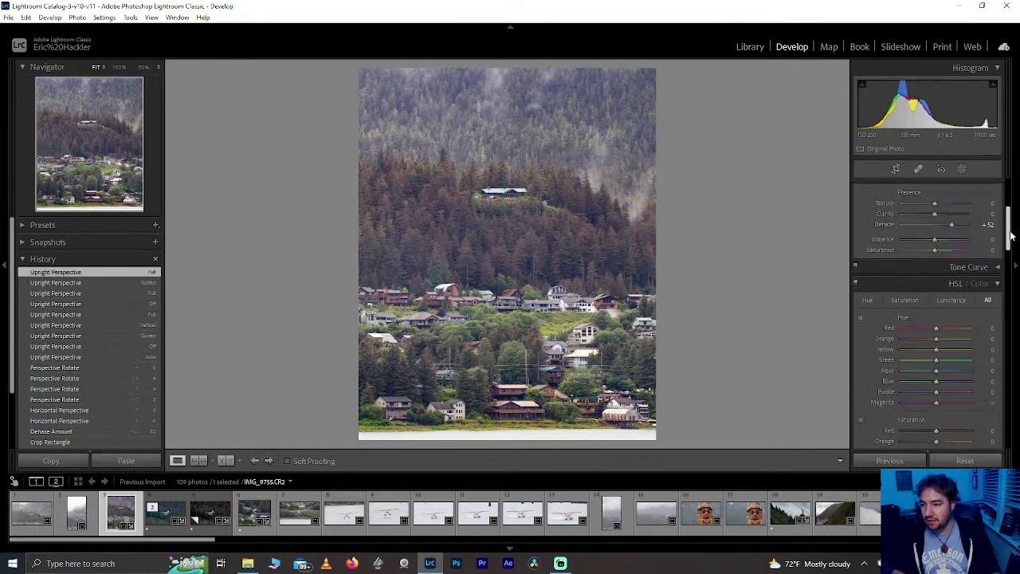
pyautogui.scroll(2, 966, 263)
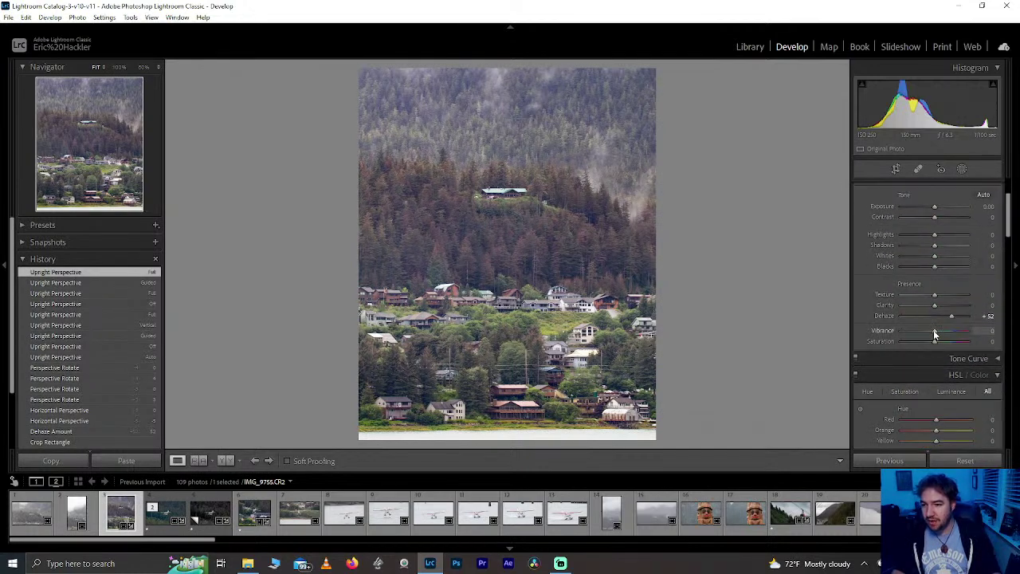
pyautogui.moveTo(937, 331)
pyautogui.mouseDown()
pyautogui.moveTo(957, 336)
pyautogui.moveTo(948, 331)
pyautogui.mouseUp()
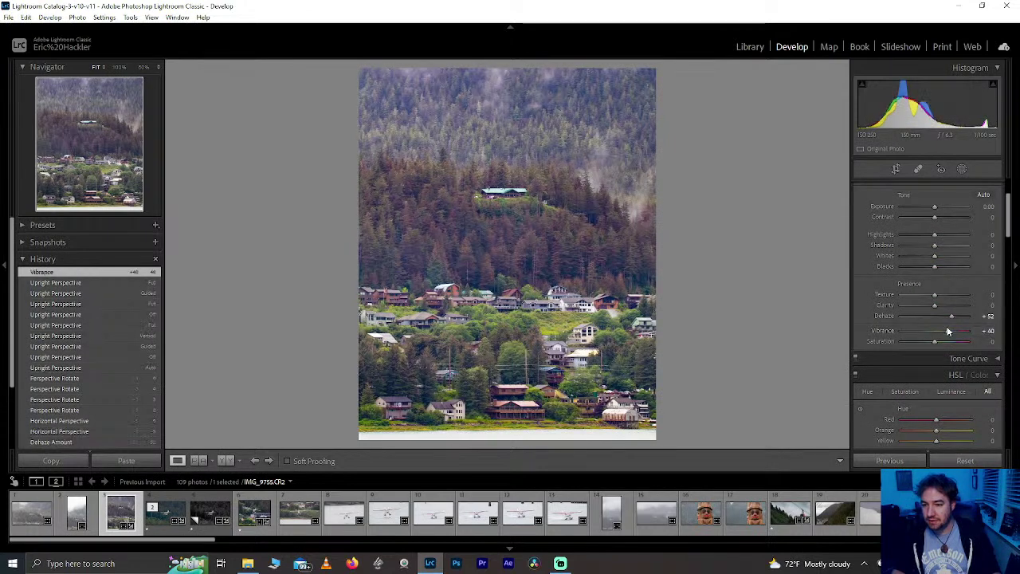
pyautogui.doubleClick(947, 331)
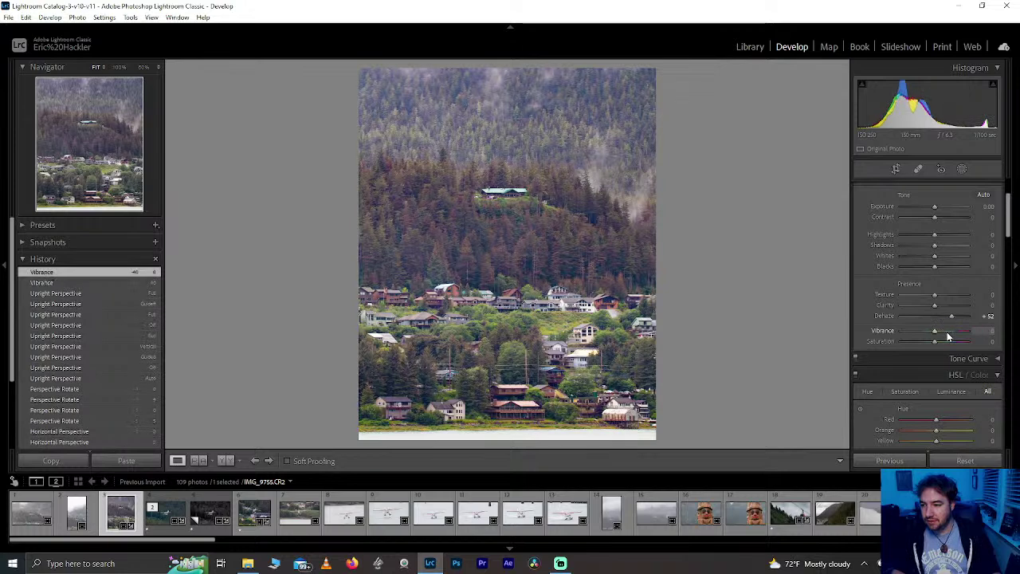
pyautogui.moveTo(1005, 229); pyautogui.dragTo(1006, 267)
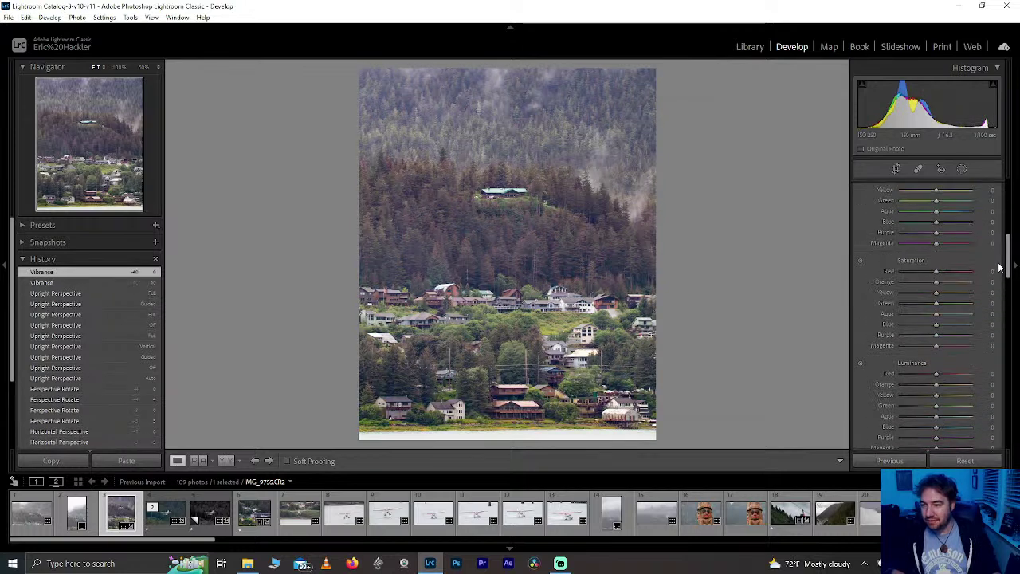
# Step: Boost Green saturation to +54 and raise Blue, resetting the Purple and Magenta attempts
pyautogui.moveTo(947, 338); pyautogui.dragTo(921, 346)
pyautogui.doubleClick(921, 346)
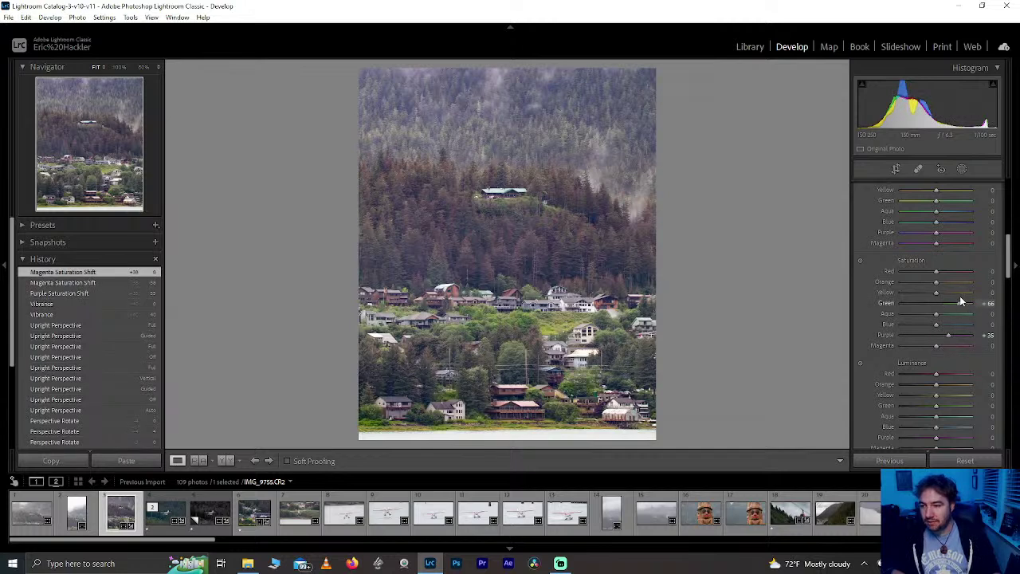
pyautogui.moveTo(957, 301); pyautogui.dragTo(965, 273)
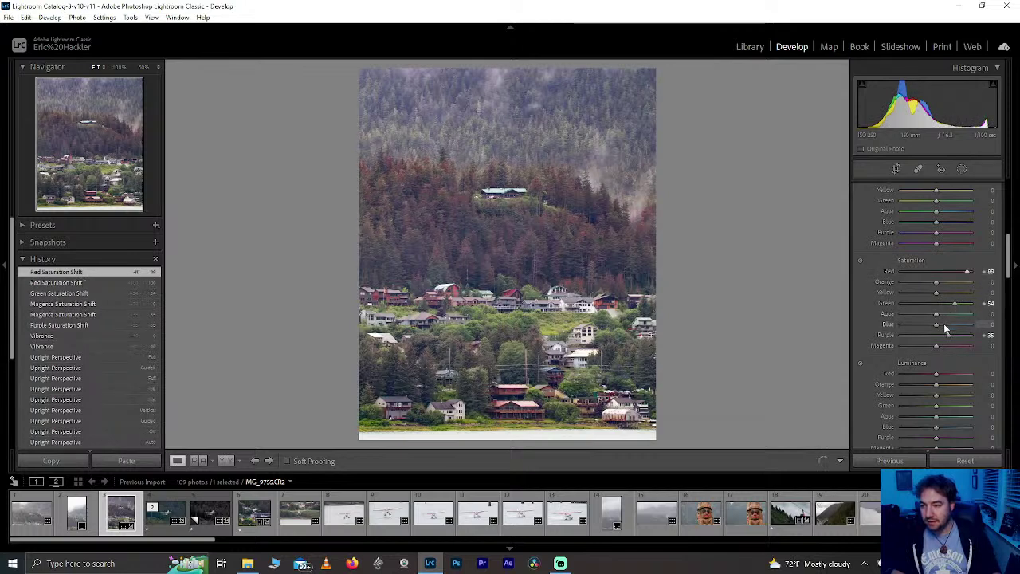
pyautogui.doubleClick(949, 336)
pyautogui.moveTo(936, 329)
pyautogui.mouseDown()
pyautogui.moveTo(979, 326)
pyautogui.moveTo(938, 330)
pyautogui.moveTo(954, 330)
pyautogui.mouseUp()
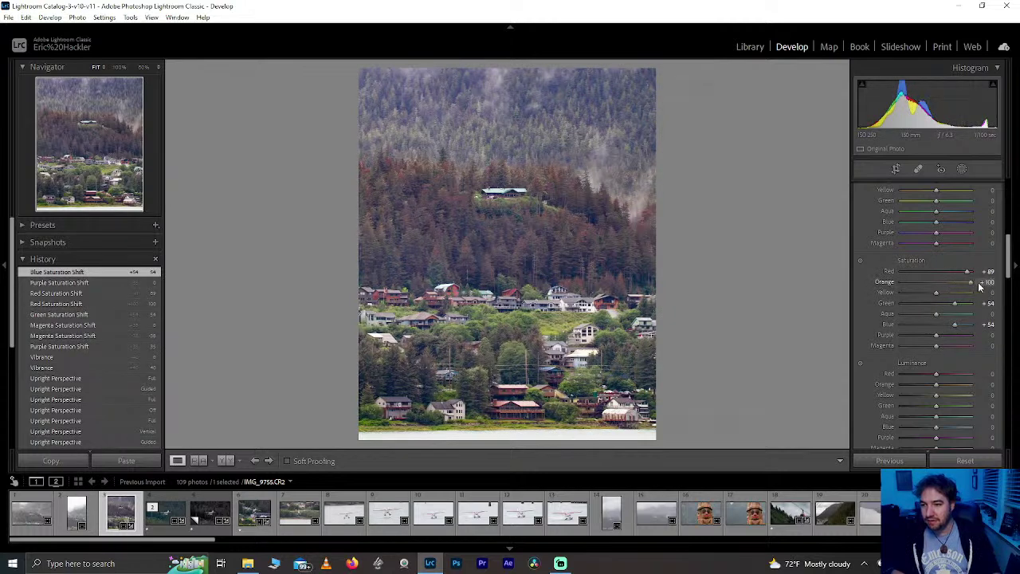
# Step: Set Orange saturation to +35 and Red to +95, reset Yellow saturation, and shift Yellow hue
pyautogui.moveTo(980, 287); pyautogui.dragTo(958, 281)
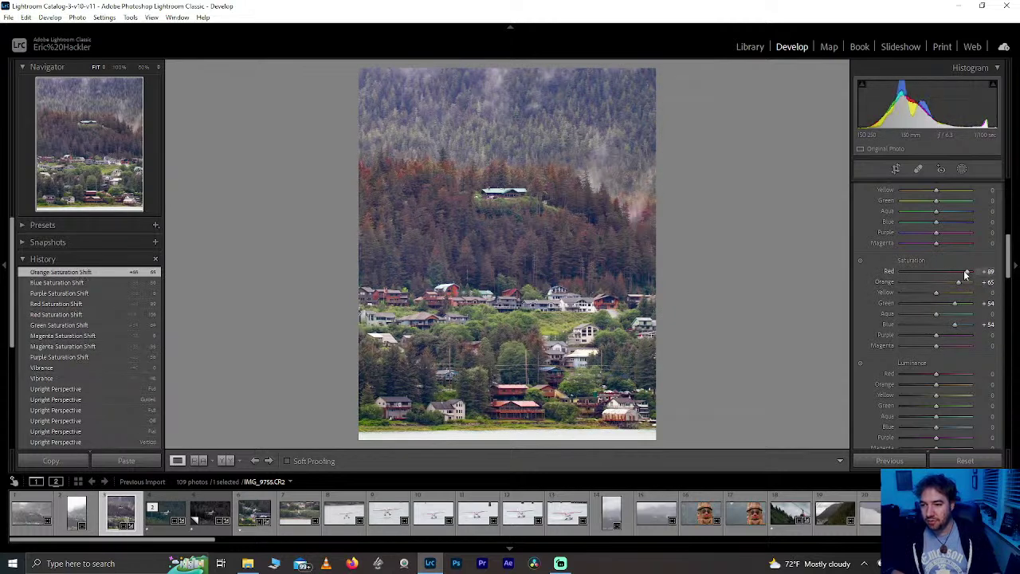
pyautogui.doubleClick(965, 272)
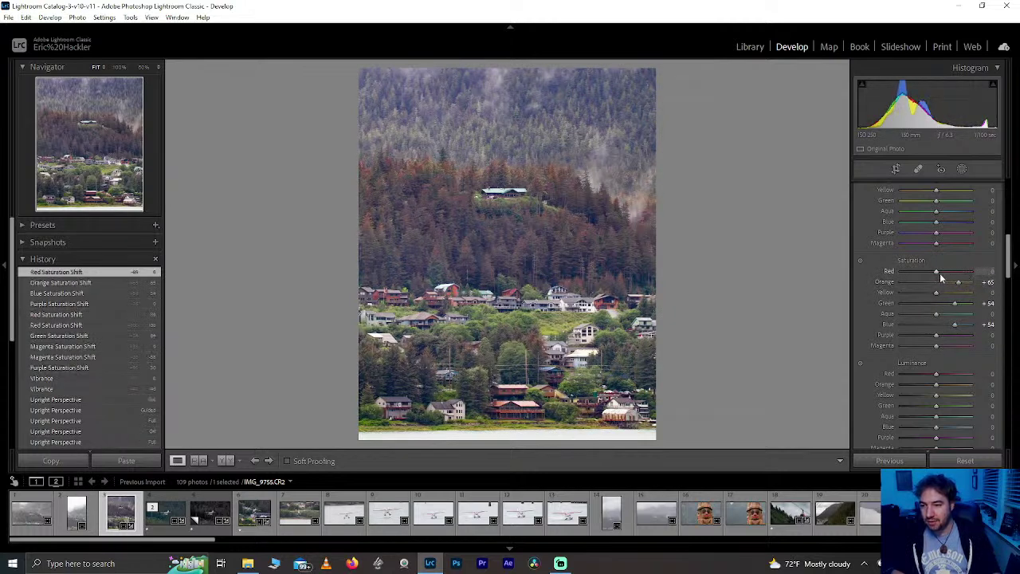
pyautogui.moveTo(959, 285); pyautogui.dragTo(950, 286)
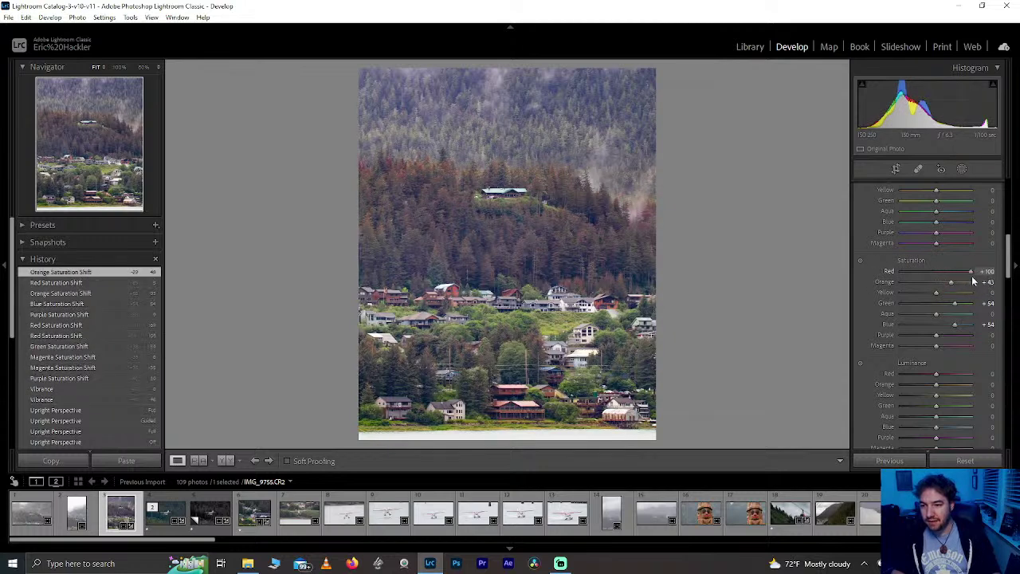
pyautogui.moveTo(963, 275); pyautogui.dragTo(970, 278)
pyautogui.moveTo(936, 293); pyautogui.dragTo(951, 297)
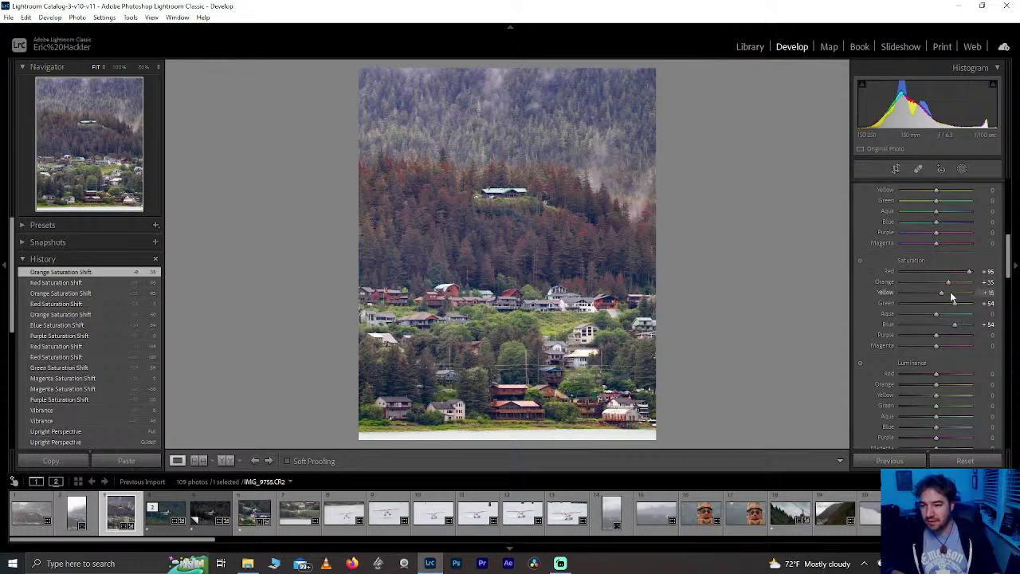
pyautogui.moveTo(938, 296); pyautogui.dragTo(938, 292)
pyautogui.doubleClick(938, 292)
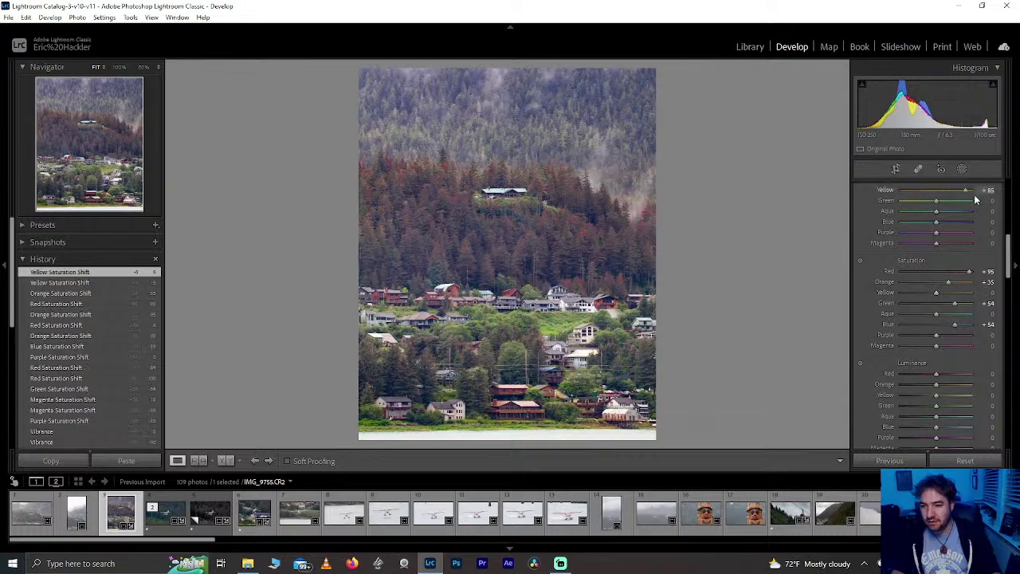
pyautogui.moveTo(913, 194); pyautogui.dragTo(955, 194)
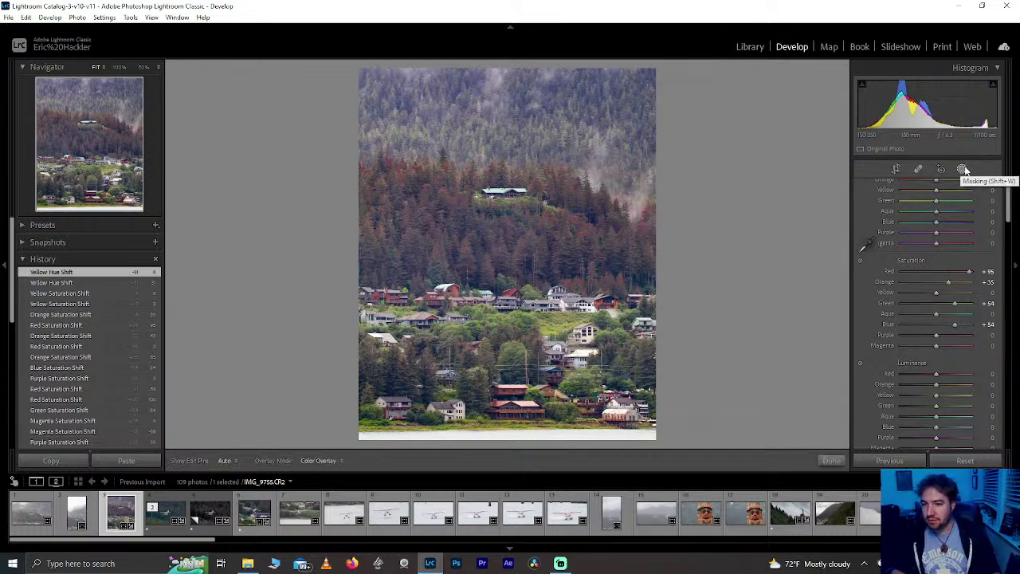
# Step: Add a linear gradient mask over the bottom water and set its Highlights to -100
pyautogui.click(963, 169)
pyautogui.press('m')
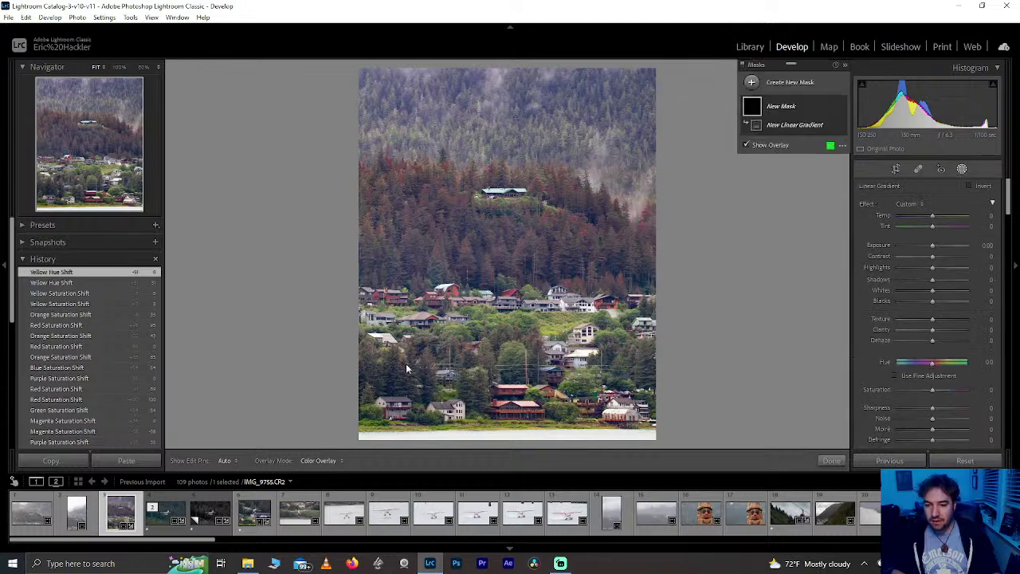
pyautogui.moveTo(502, 425)
pyautogui.mouseDown()
pyautogui.moveTo(478, 394)
pyautogui.moveTo(484, 366)
pyautogui.moveTo(522, 374)
pyautogui.moveTo(506, 379)
pyautogui.moveTo(503, 430)
pyautogui.mouseUp()
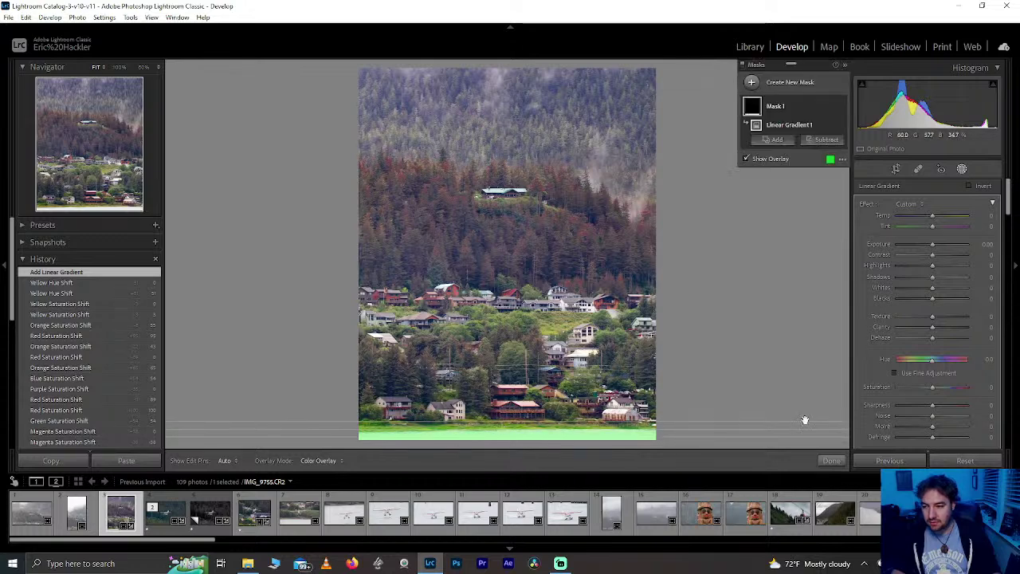
pyautogui.moveTo(926, 268); pyautogui.dragTo(866, 269)
pyautogui.press('o')
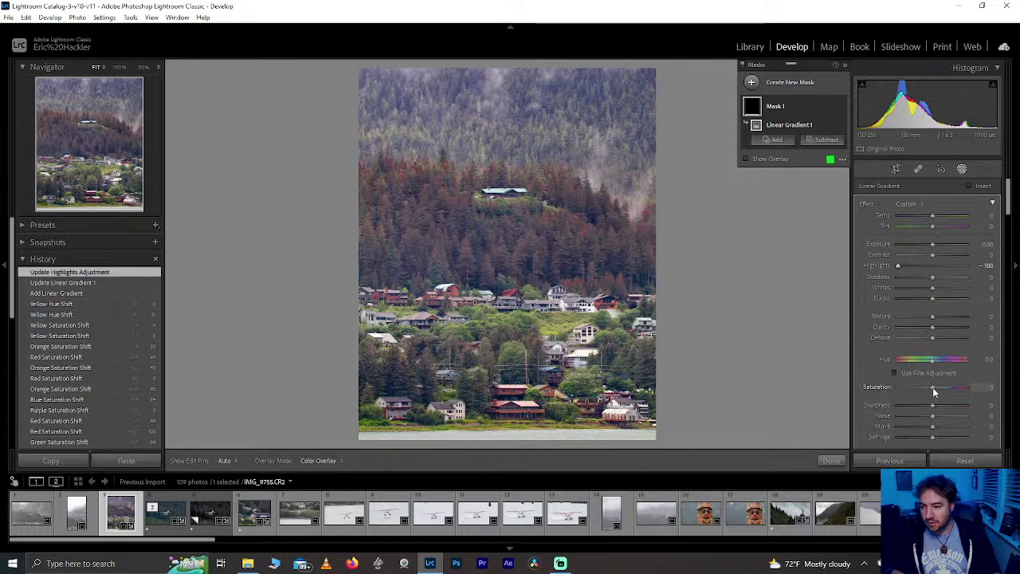
# Step: Give the gradient Saturation 72, Temp -9, Texture 100 and Clarity 43, nudging it upward
pyautogui.moveTo(932, 387); pyautogui.dragTo(972, 388)
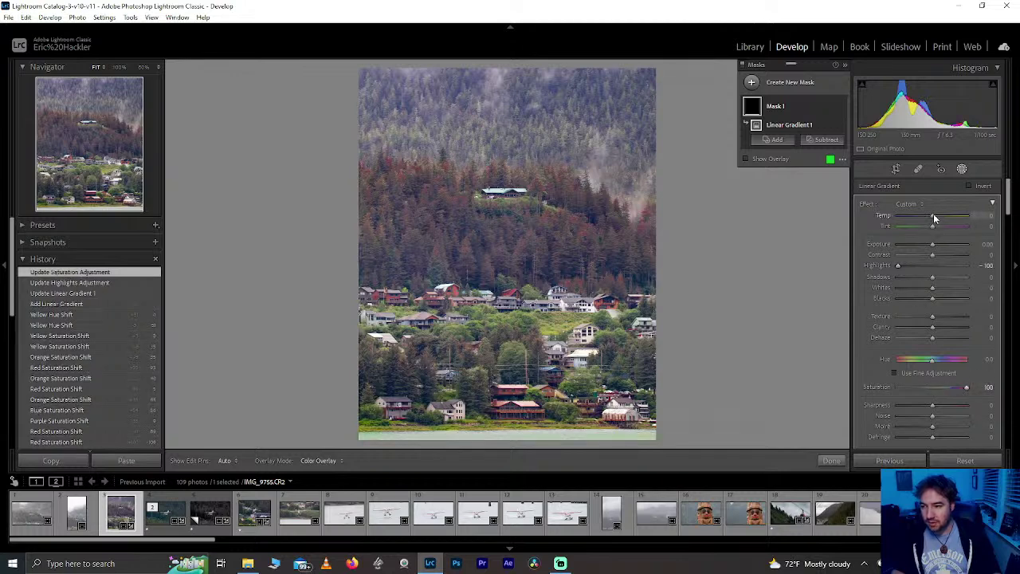
pyautogui.moveTo(936, 216)
pyautogui.mouseDown()
pyautogui.moveTo(926, 216)
pyautogui.moveTo(935, 230)
pyautogui.mouseUp()
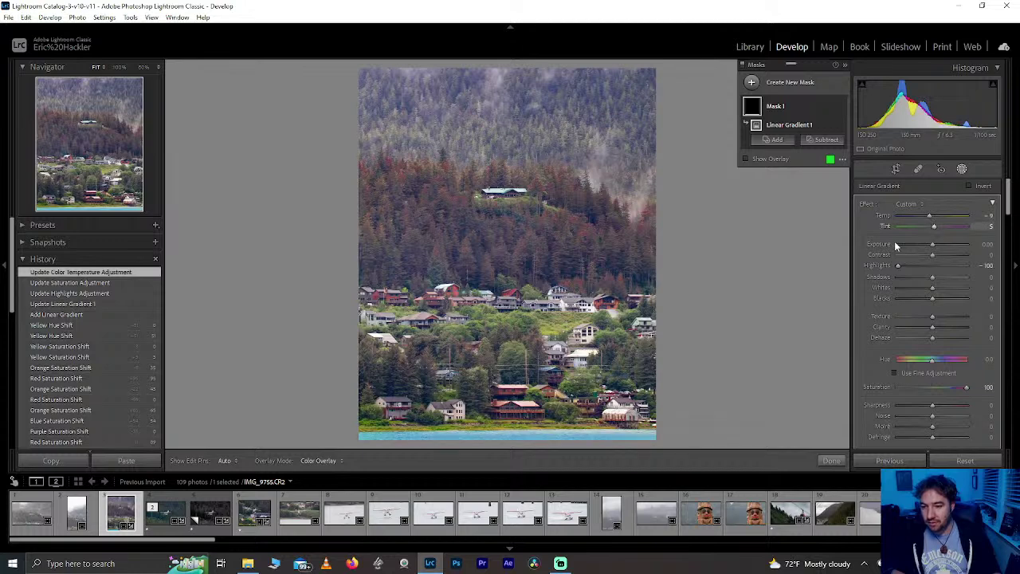
pyautogui.click(502, 431)
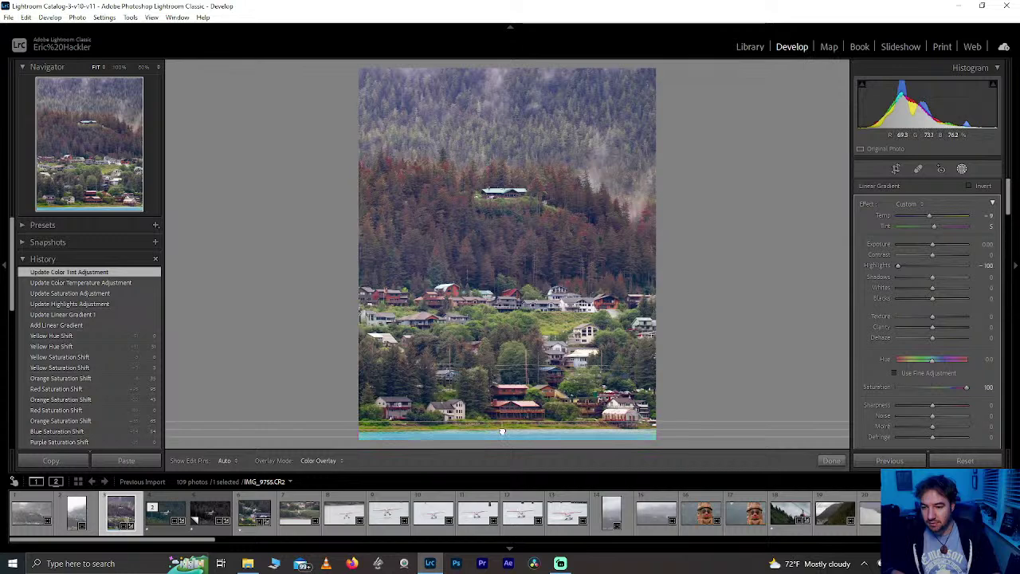
pyautogui.moveTo(502, 431); pyautogui.dragTo(500, 429)
pyautogui.moveTo(966, 388)
pyautogui.mouseDown()
pyautogui.moveTo(949, 390)
pyautogui.moveTo(958, 387)
pyautogui.mouseUp()
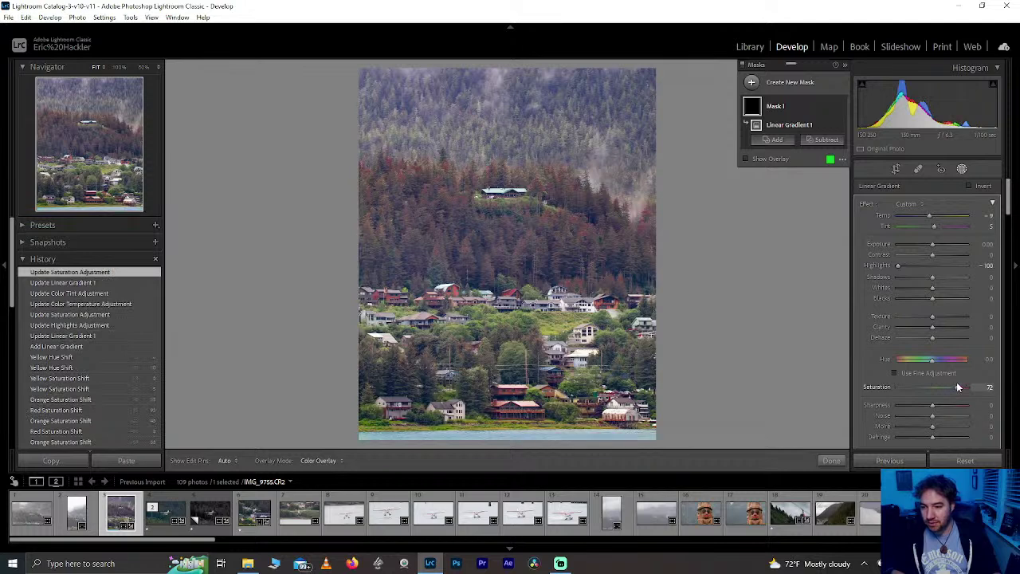
pyautogui.moveTo(933, 326); pyautogui.dragTo(982, 319)
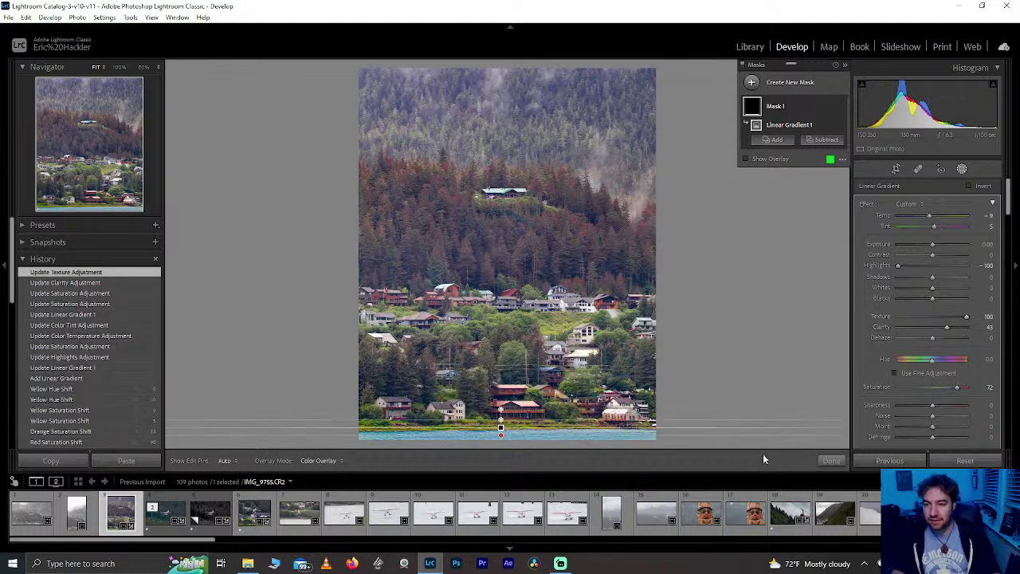
pyautogui.click(831, 460)
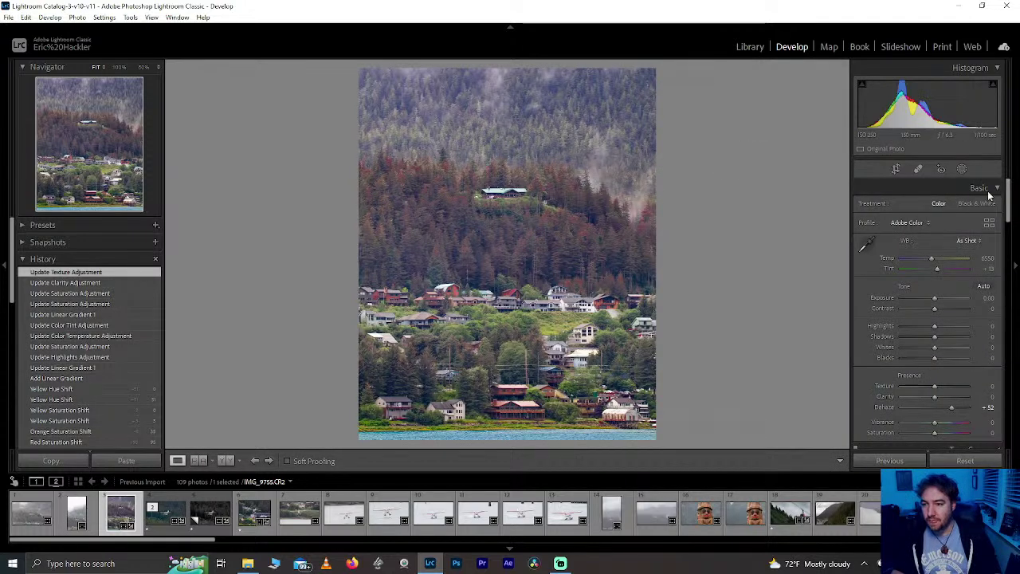
pyautogui.click(962, 169)
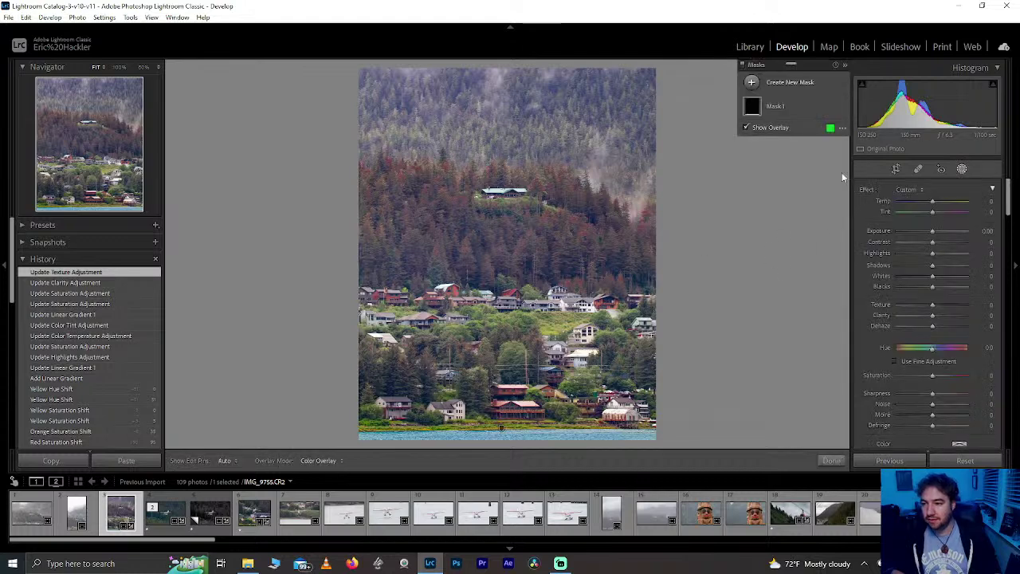
# Step: Add a second linear gradient drawn down from the top over the mountainside
pyautogui.click(786, 83)
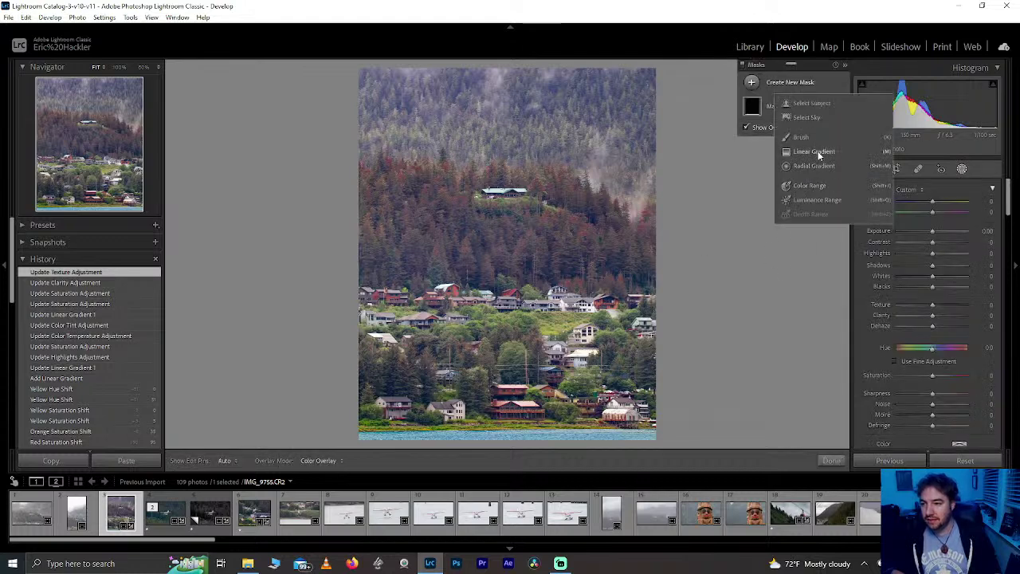
pyautogui.click(805, 152)
pyautogui.moveTo(478, 207); pyautogui.dragTo(482, 414)
pyautogui.moveTo(480, 200); pyautogui.dragTo(500, 428)
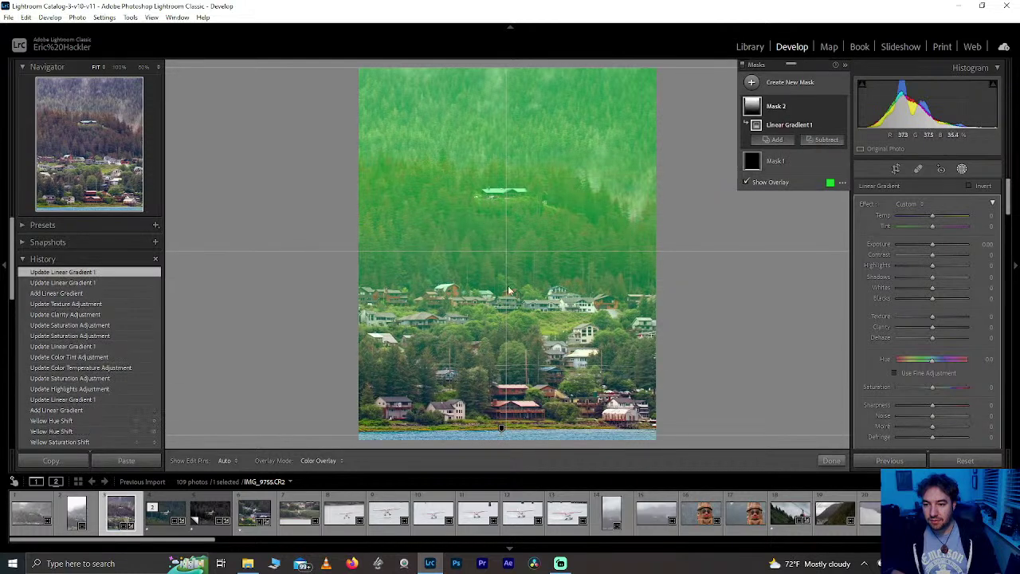
pyautogui.moveTo(506, 248); pyautogui.dragTo(510, 174)
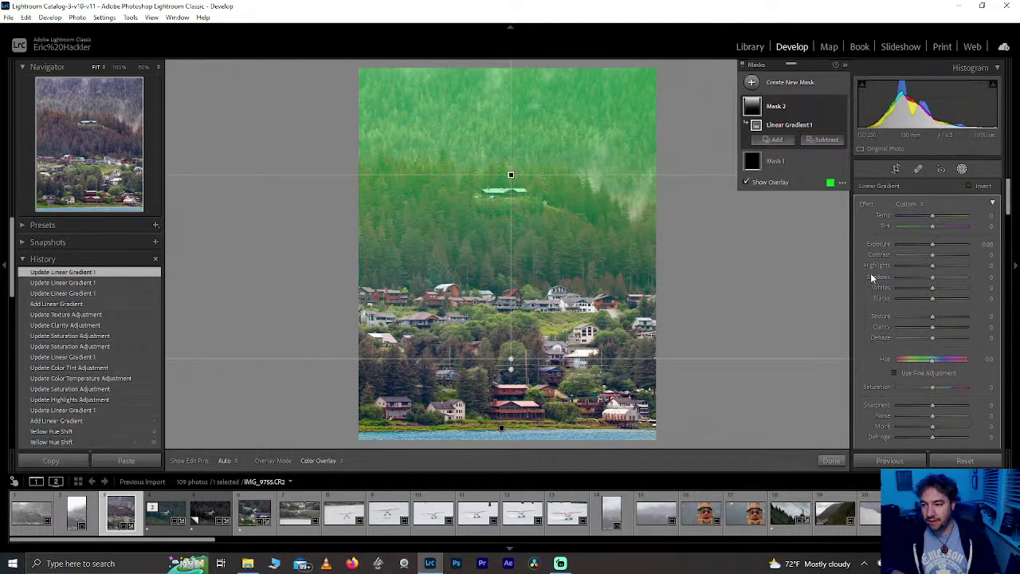
# Step: Set the mask's Tint to 41 and Temp to -4, trying and resetting Blacks
pyautogui.moveTo(932, 228)
pyautogui.mouseDown()
pyautogui.moveTo(971, 228)
pyautogui.moveTo(923, 213)
pyautogui.moveTo(950, 218)
pyautogui.mouseUp()
pyautogui.doubleClick(947, 213)
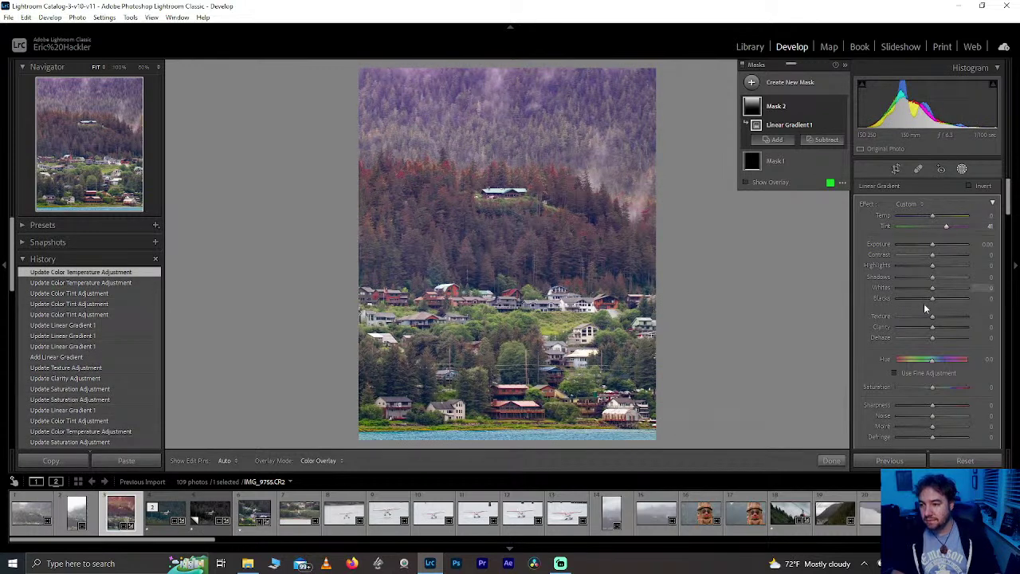
pyautogui.moveTo(932, 299)
pyautogui.mouseDown()
pyautogui.moveTo(917, 294)
pyautogui.moveTo(924, 299)
pyautogui.mouseUp()
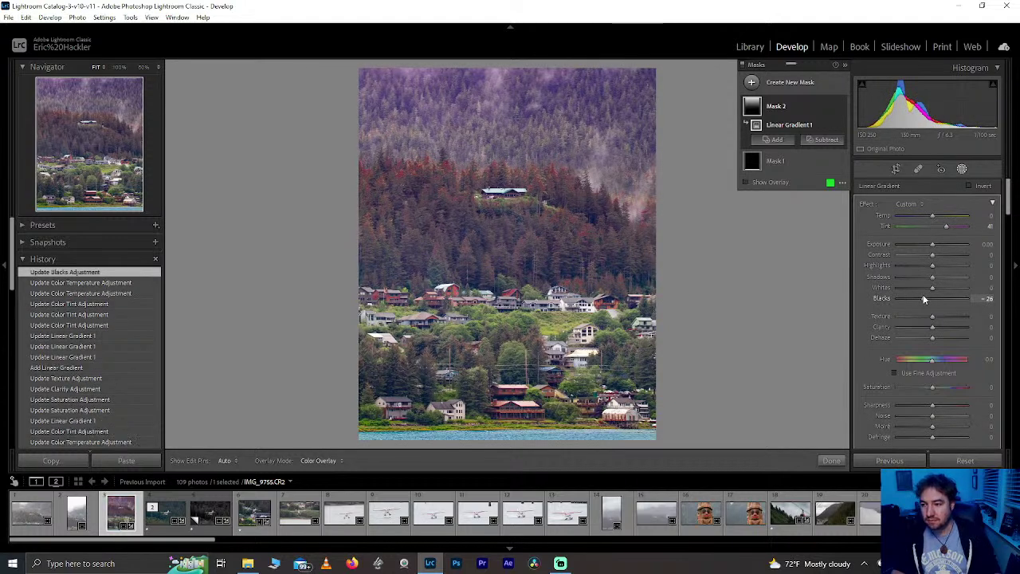
pyautogui.doubleClick(924, 298)
pyautogui.moveTo(933, 215); pyautogui.dragTo(934, 215)
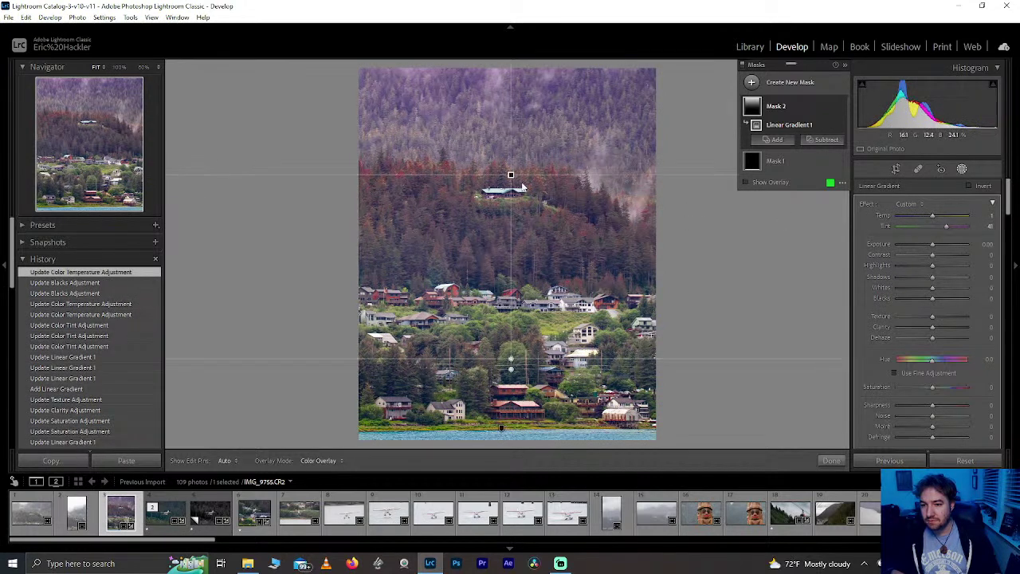
pyautogui.moveTo(511, 174)
pyautogui.mouseDown()
pyautogui.moveTo(511, 152)
pyautogui.moveTo(506, 253)
pyautogui.moveTo(510, 162)
pyautogui.mouseUp()
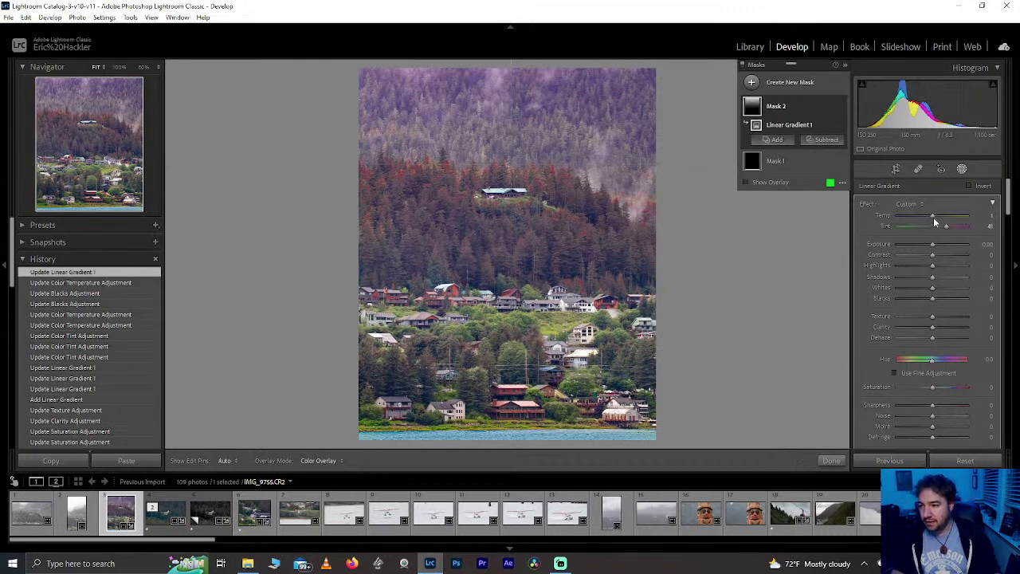
pyautogui.moveTo(935, 222); pyautogui.dragTo(932, 220)
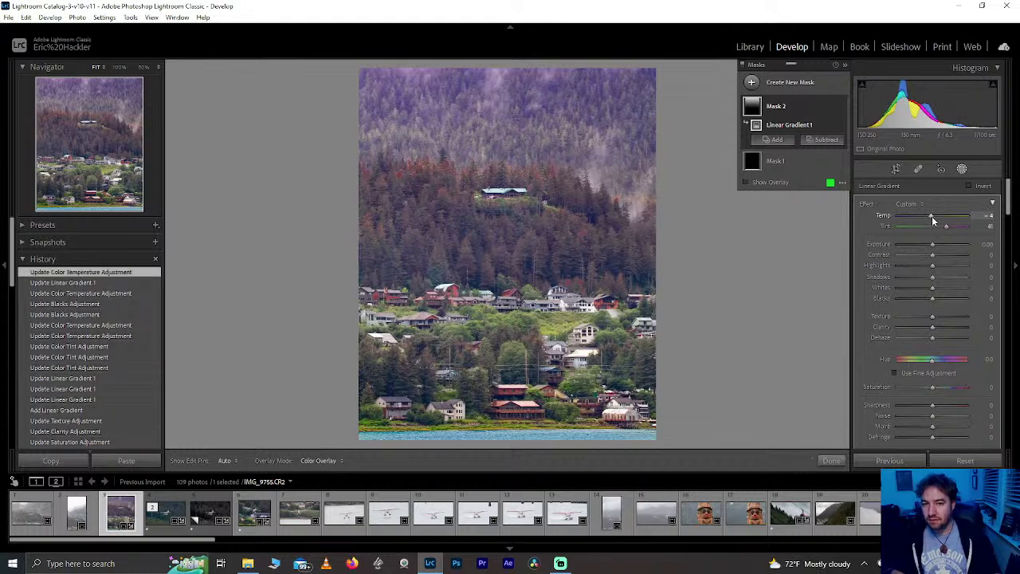
pyautogui.click(837, 460)
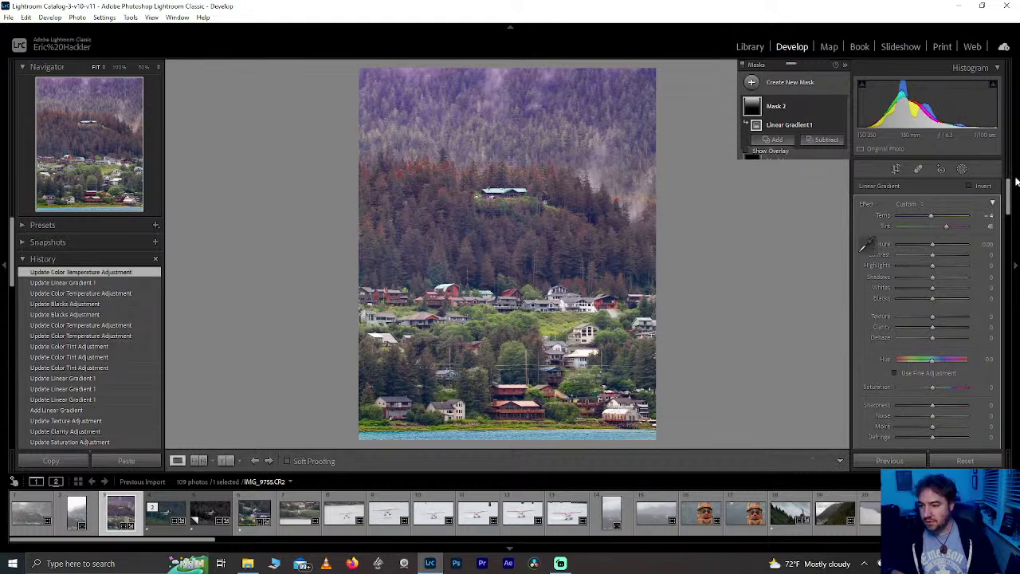
pyautogui.moveTo(1011, 193); pyautogui.dragTo(992, 428)
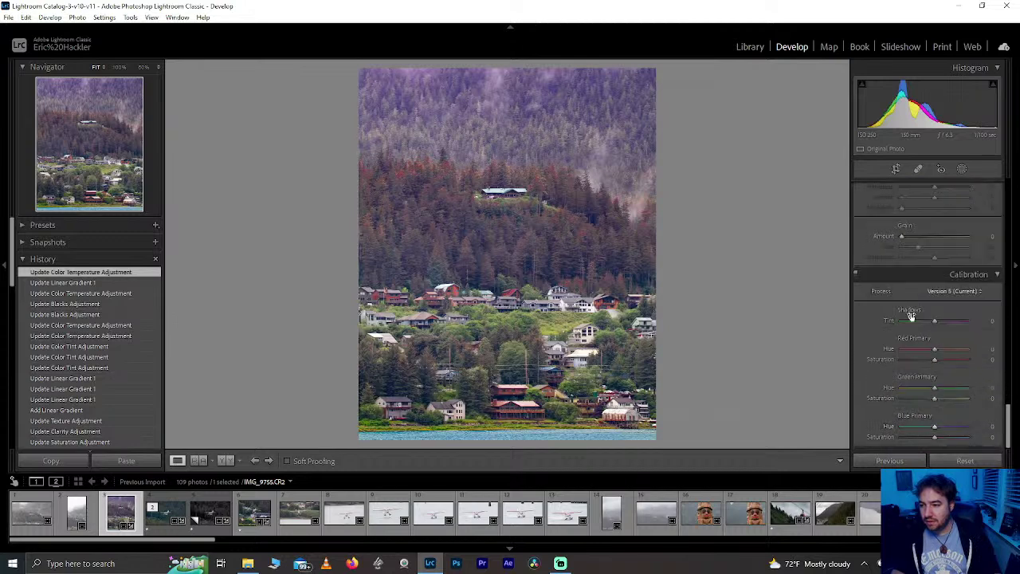
pyautogui.moveTo(930, 325); pyautogui.dragTo(886, 314)
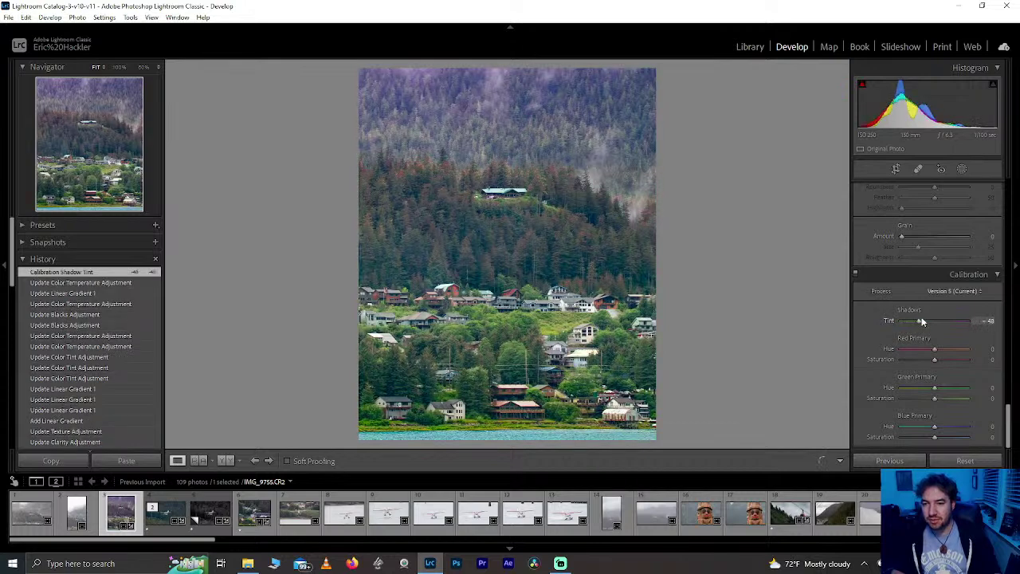
pyautogui.moveTo(921, 319); pyautogui.dragTo(928, 324)
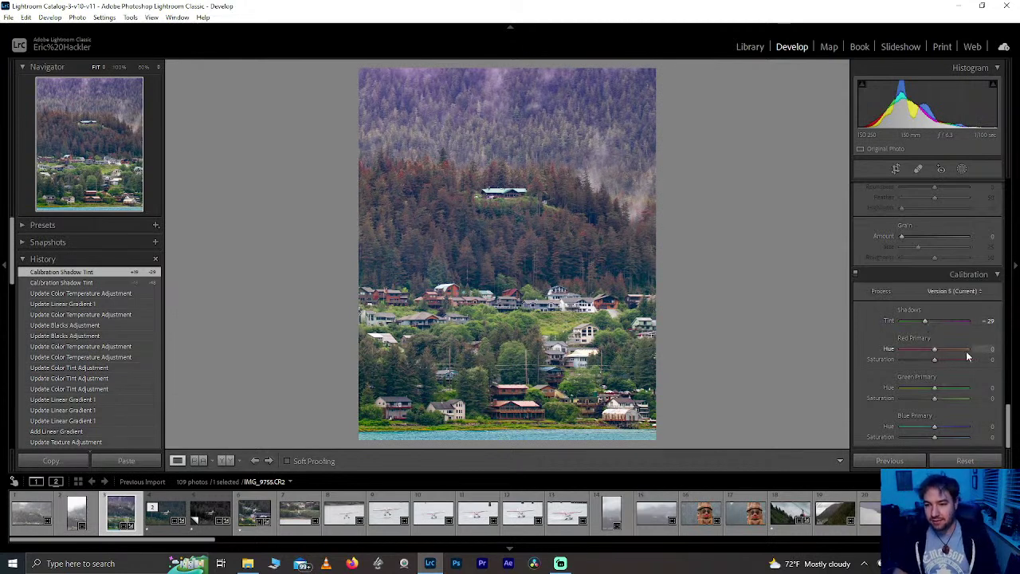
pyautogui.click(910, 320)
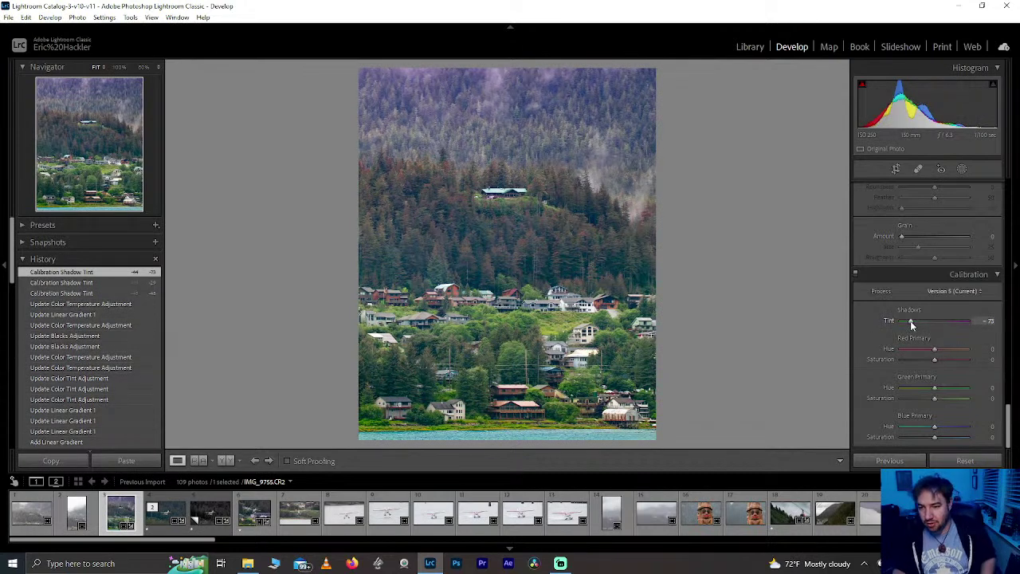
pyautogui.hotkey('ctrl', 'z')
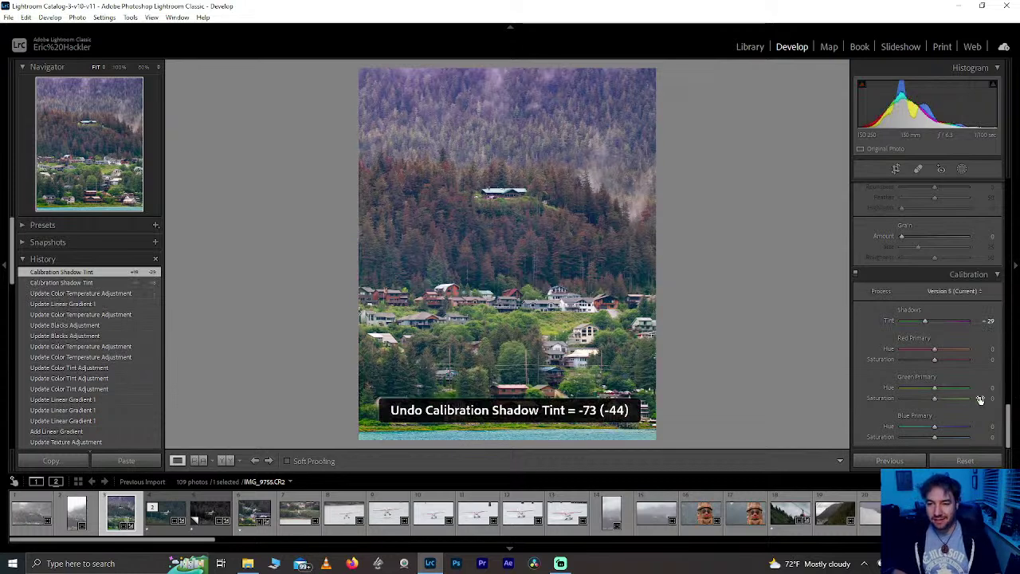
pyautogui.moveTo(934, 349); pyautogui.dragTo(854, 349)
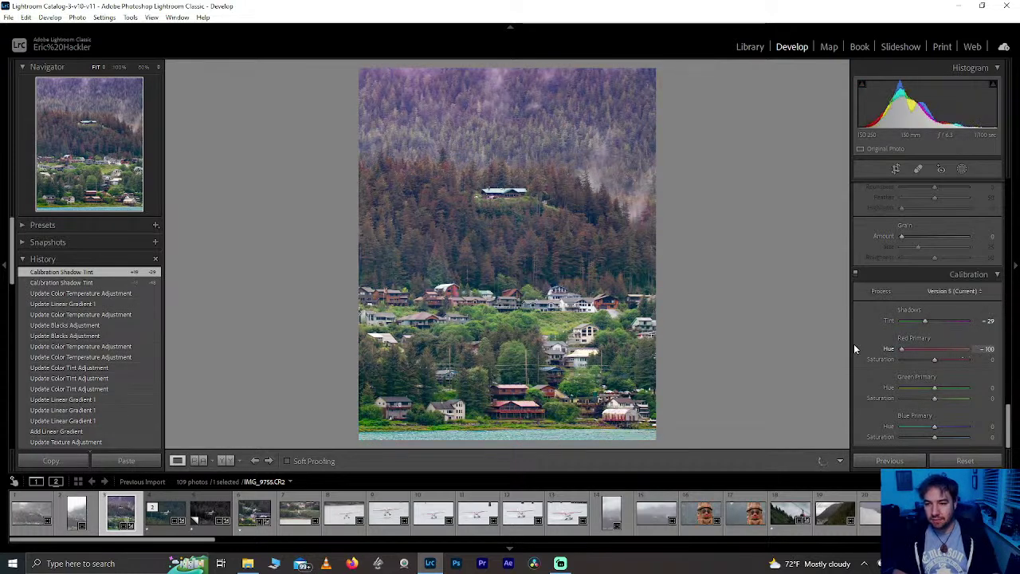
pyautogui.doubleClick(903, 348)
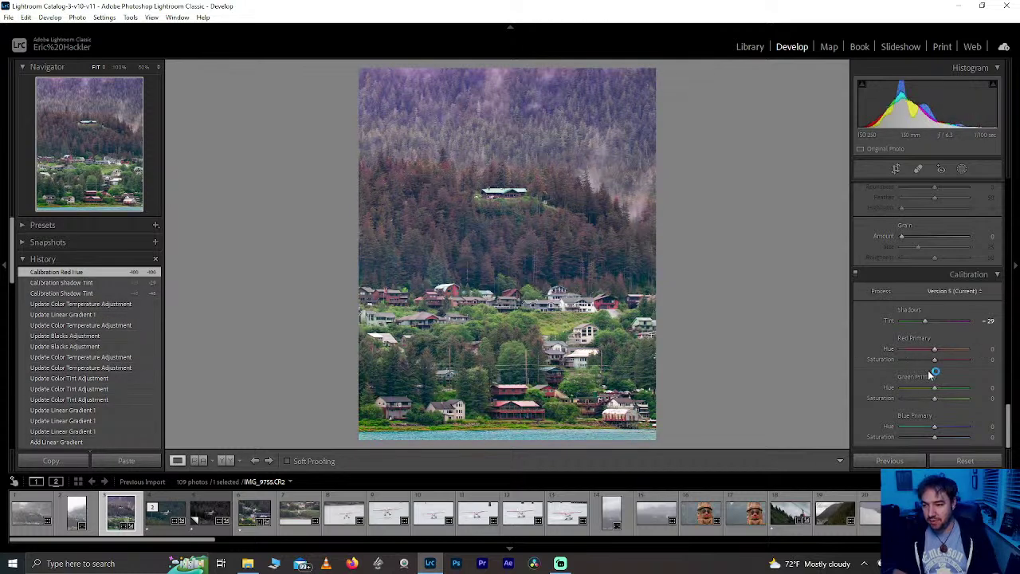
pyautogui.moveTo(933, 391); pyautogui.dragTo(903, 388)
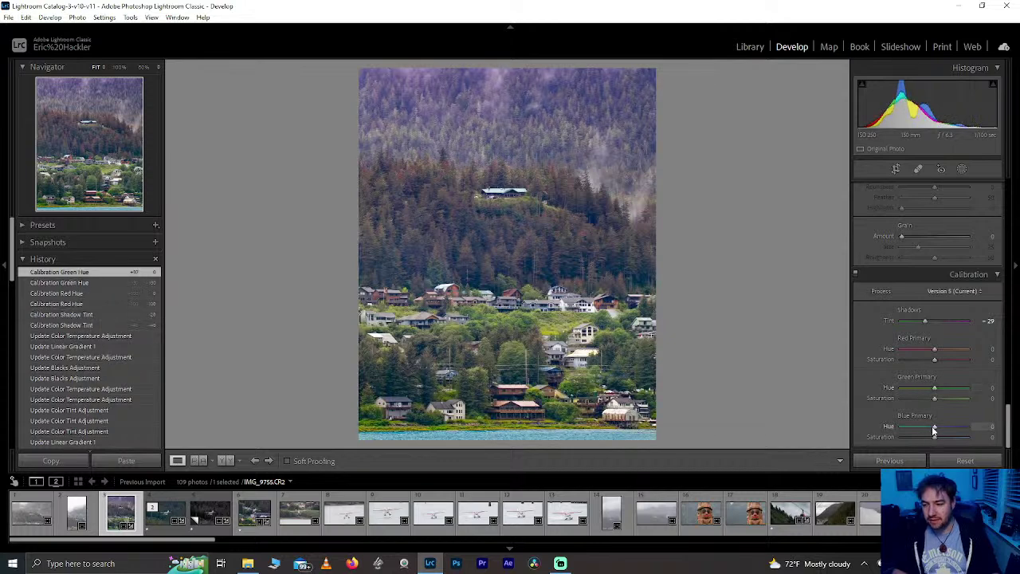
pyautogui.moveTo(932, 425); pyautogui.dragTo(859, 433)
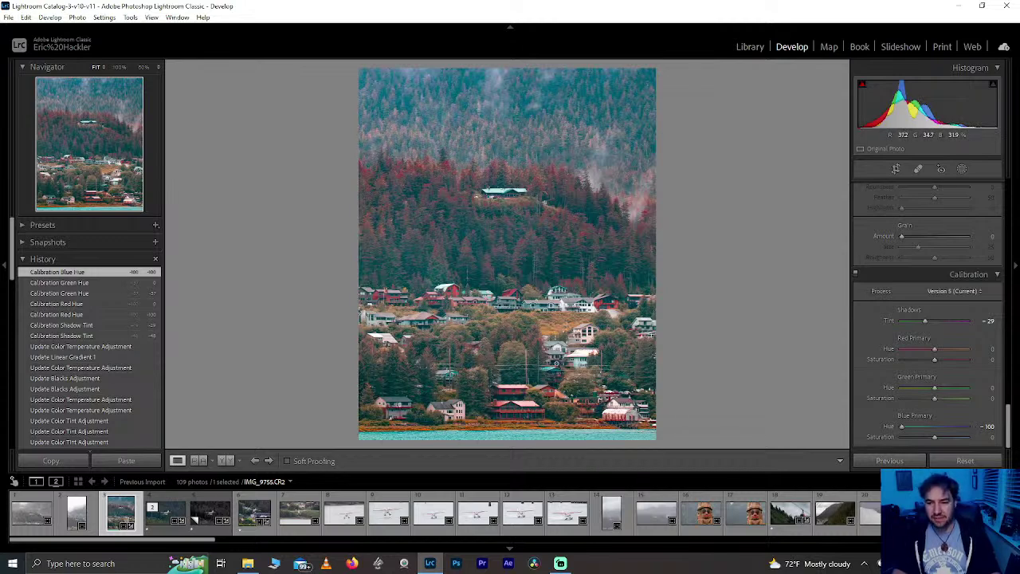
pyautogui.doubleClick(901, 427)
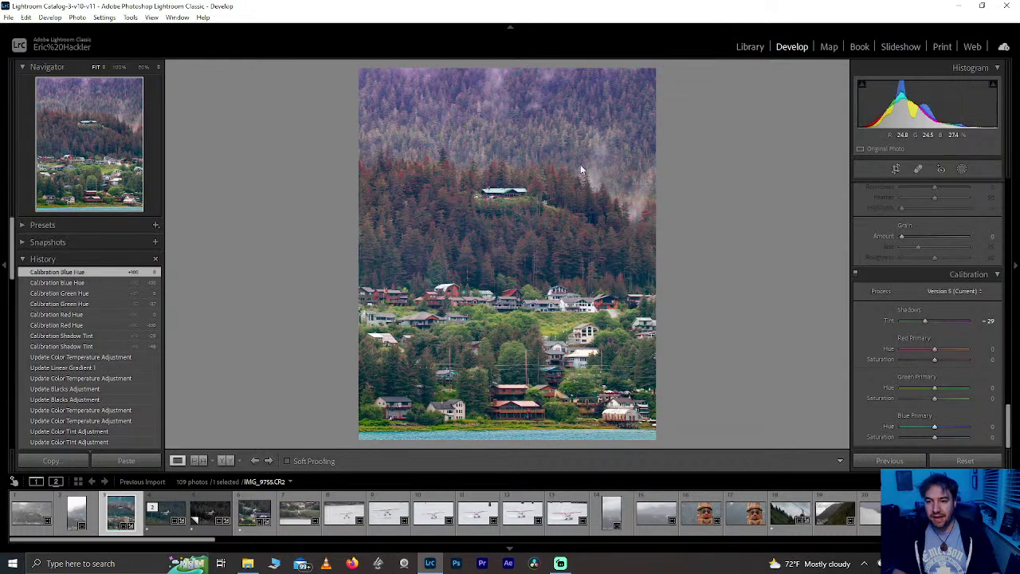
# Step: Test Invert and Saturation on Mask 2's gradient, then lower its Tint from 41 to 29
pyautogui.click(963, 169)
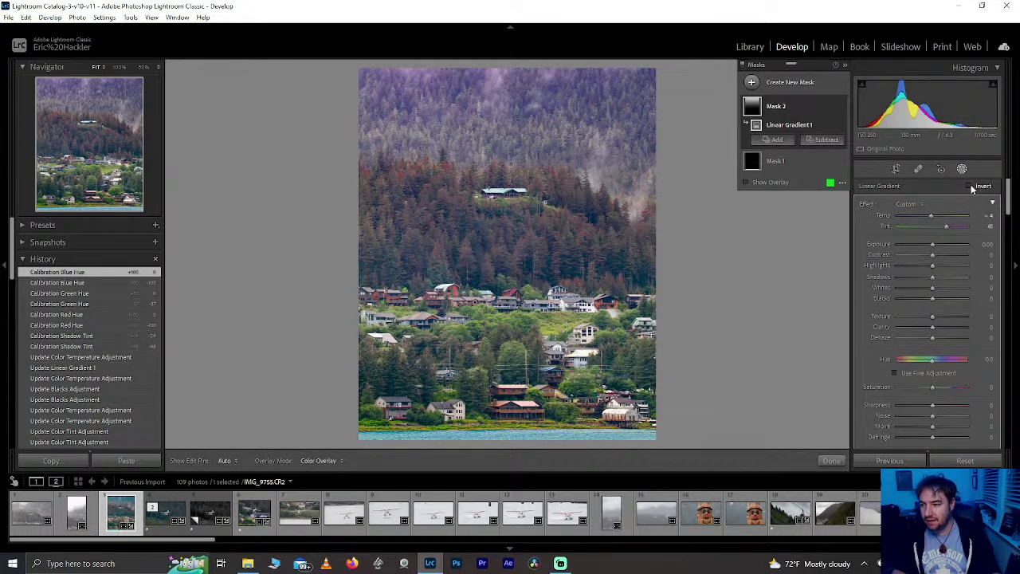
pyautogui.click(970, 187)
pyautogui.click(970, 186)
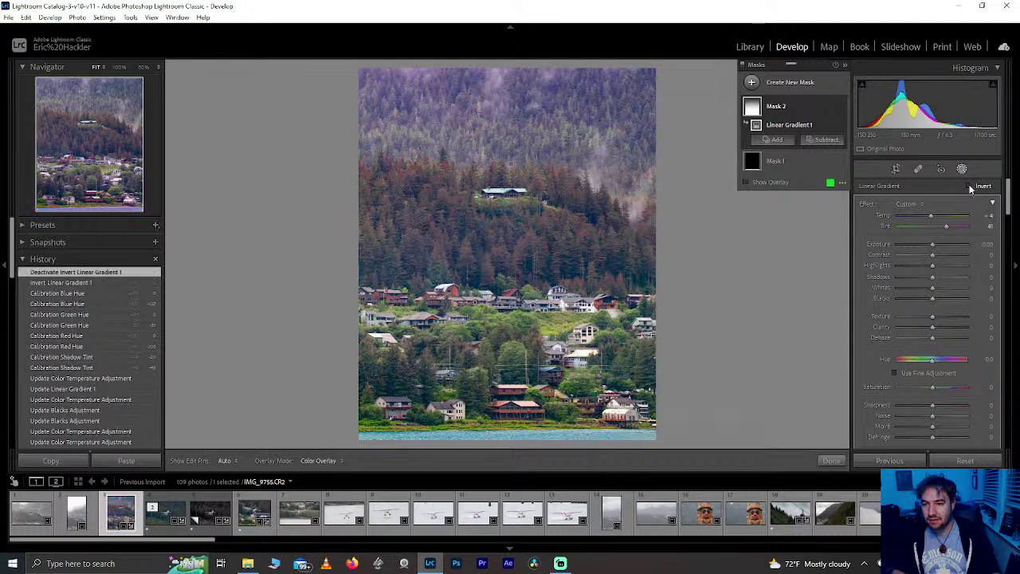
pyautogui.moveTo(933, 387); pyautogui.dragTo(916, 387)
pyautogui.doubleClick(916, 387)
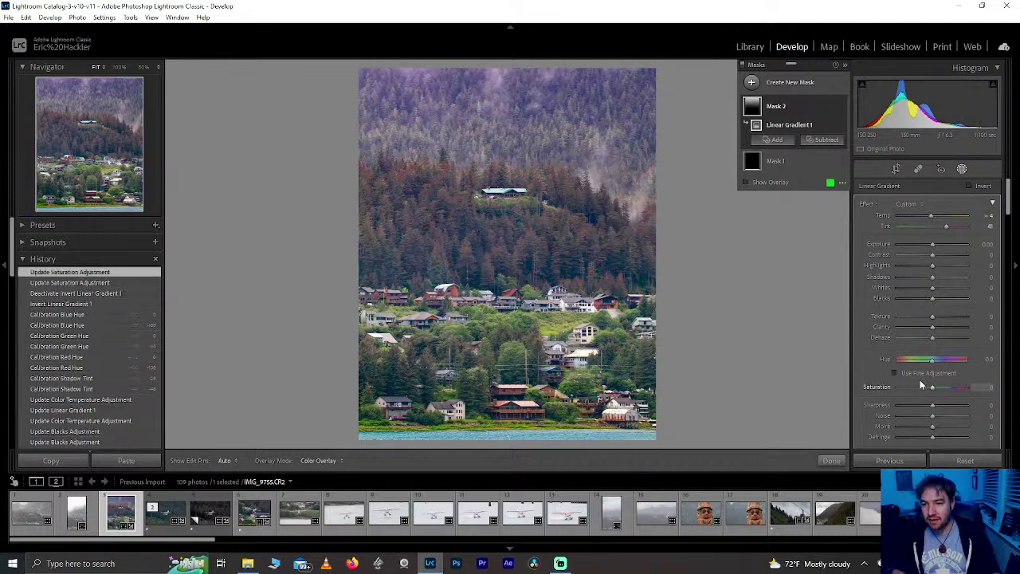
pyautogui.moveTo(947, 227); pyautogui.dragTo(944, 225)
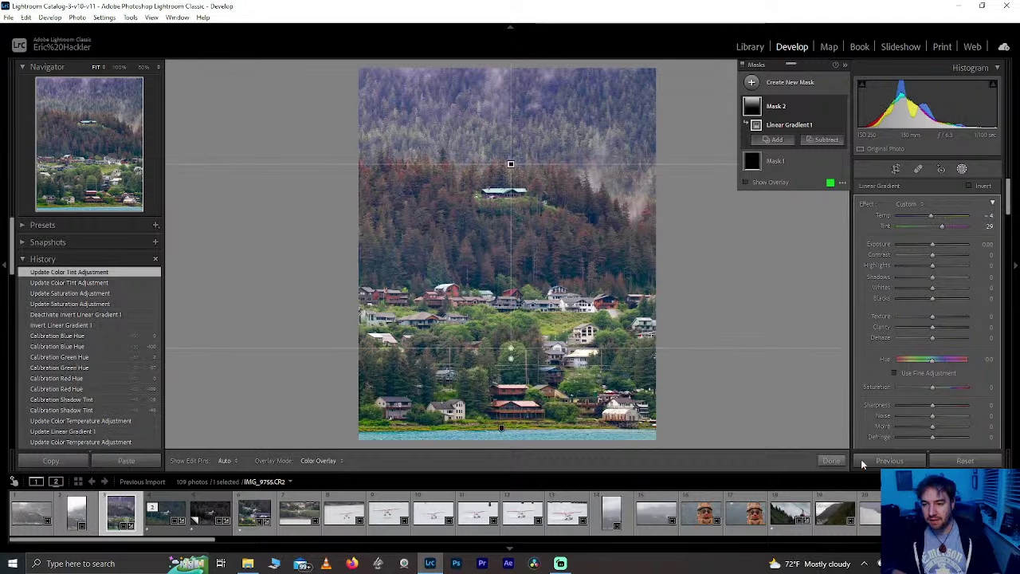
pyautogui.click(831, 461)
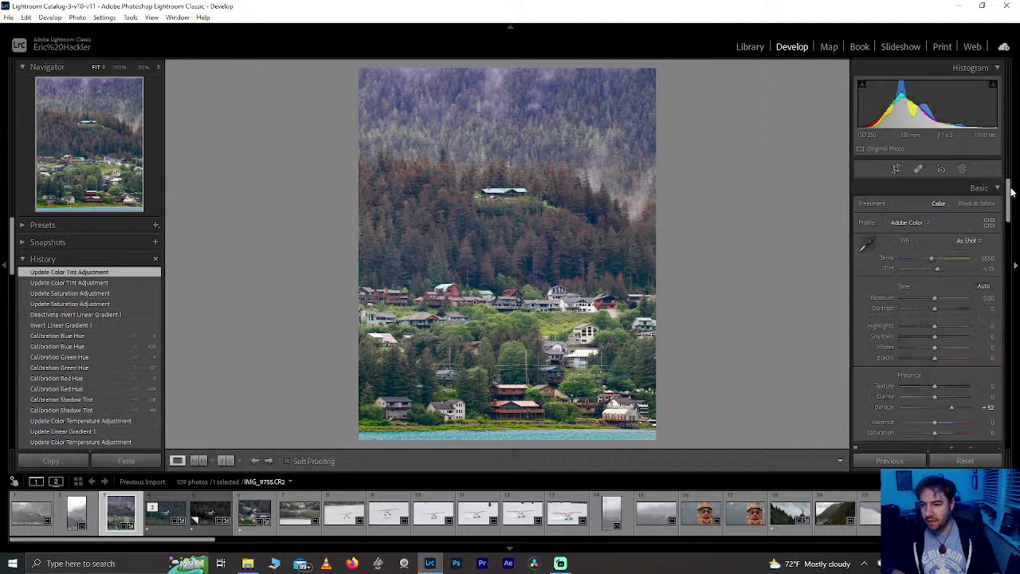
# Step: Set HSL Green saturation to +49, Green hue to -32, and Purple saturation to +48
pyautogui.moveTo(1011, 191); pyautogui.dragTo(1010, 244)
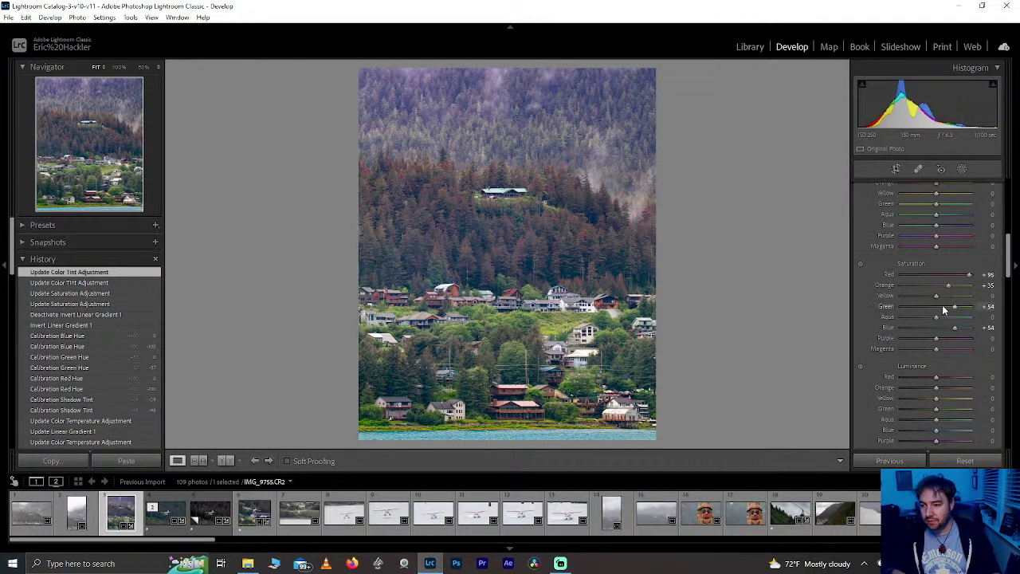
pyautogui.doubleClick(942, 306)
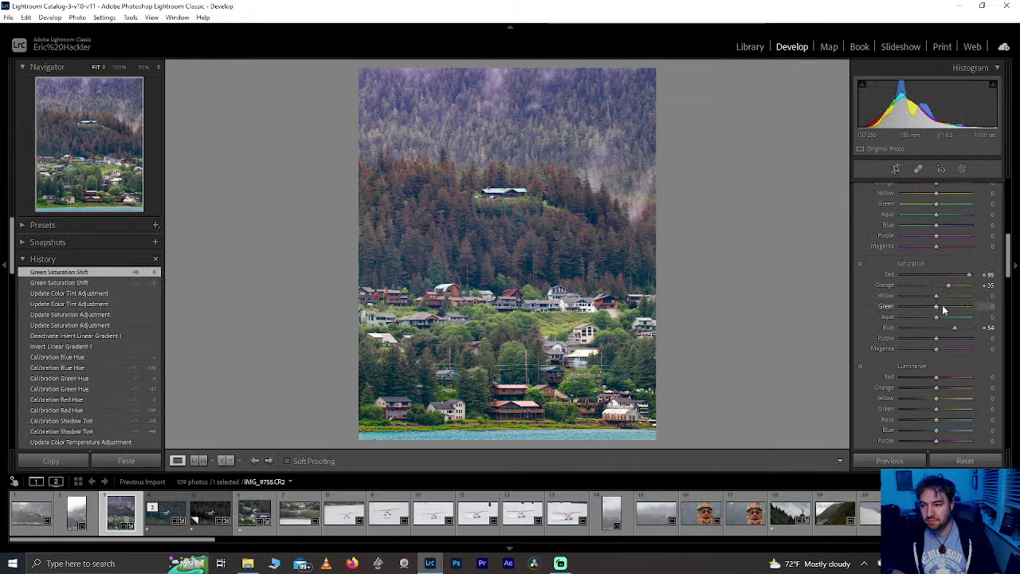
pyautogui.moveTo(942, 305); pyautogui.dragTo(953, 308)
pyautogui.moveTo(935, 203); pyautogui.dragTo(921, 201)
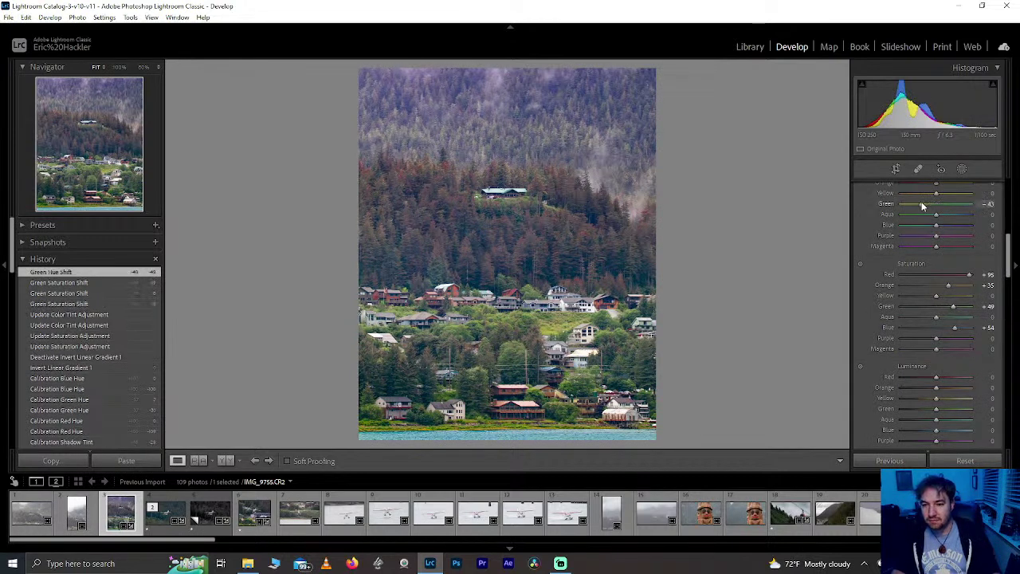
pyautogui.moveTo(921, 202)
pyautogui.mouseDown()
pyautogui.moveTo(956, 201)
pyautogui.moveTo(918, 197)
pyautogui.moveTo(923, 205)
pyautogui.mouseUp()
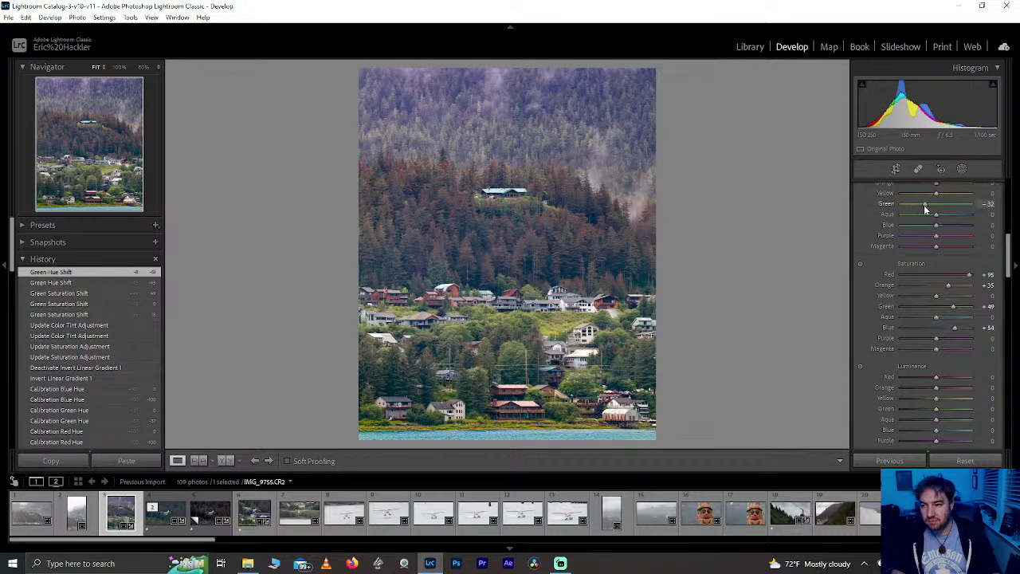
pyautogui.moveTo(938, 338); pyautogui.dragTo(962, 338)
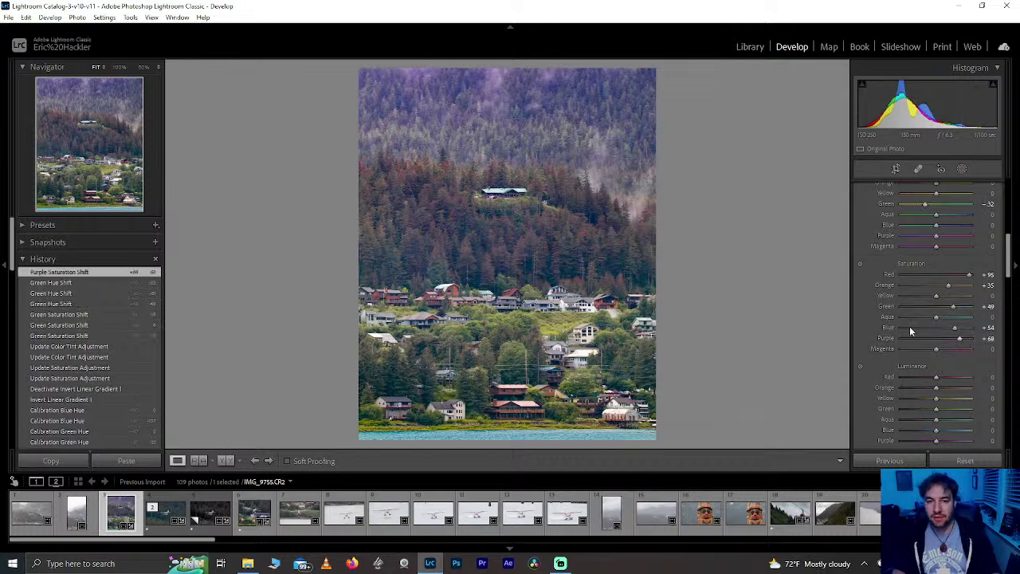
pyautogui.moveTo(954, 343); pyautogui.dragTo(952, 338)
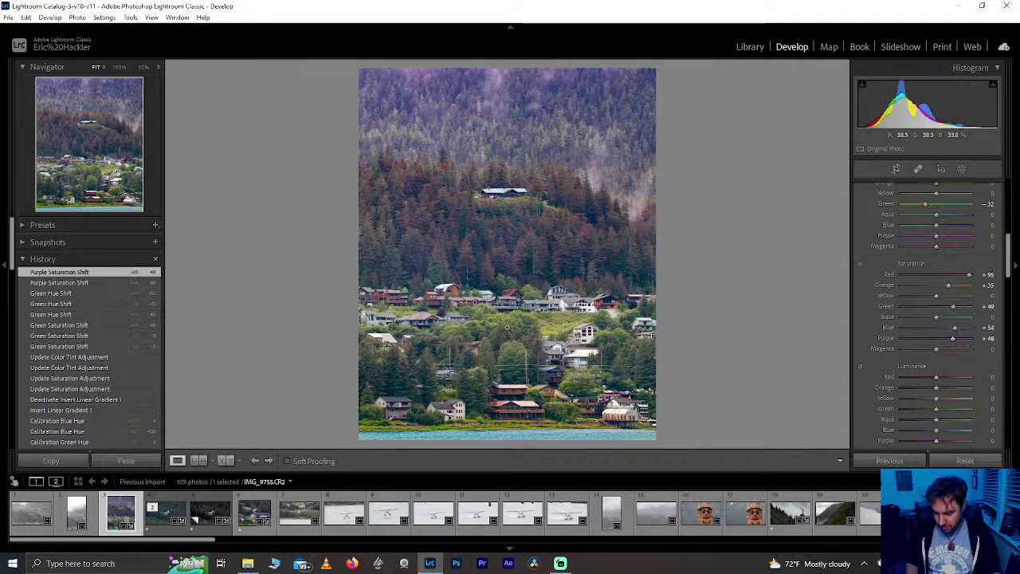
# Step: Rate the fjord photo one star, then shift the photo down within IMG_9752's crop
pyautogui.press('1')
pyautogui.click(40, 517)
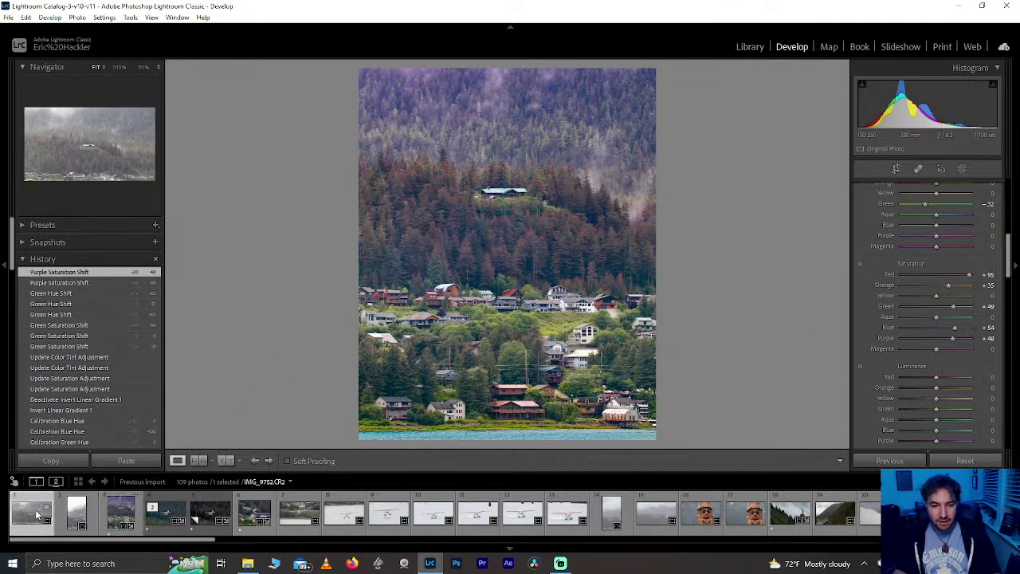
pyautogui.click(79, 514)
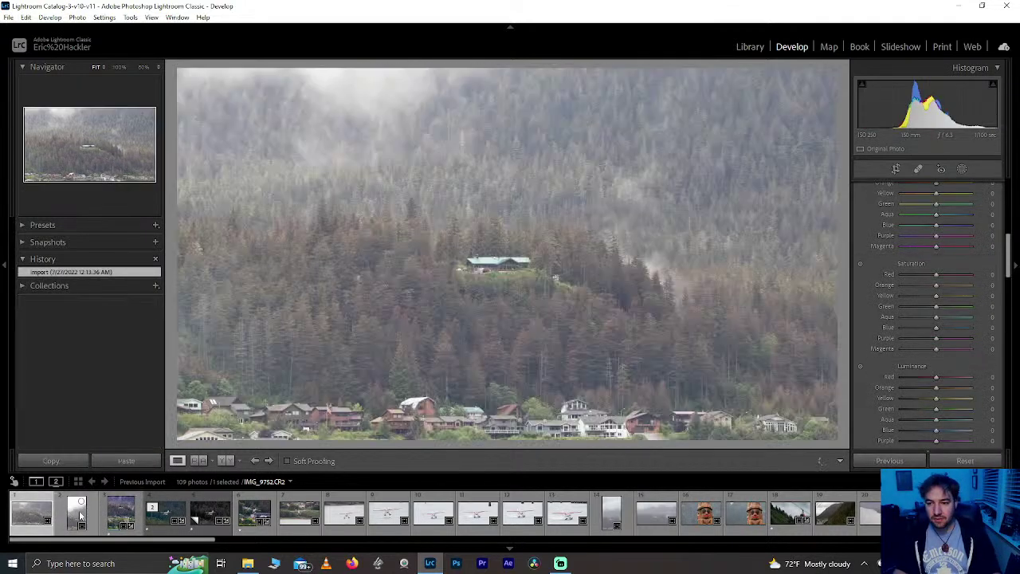
pyautogui.press('Left')
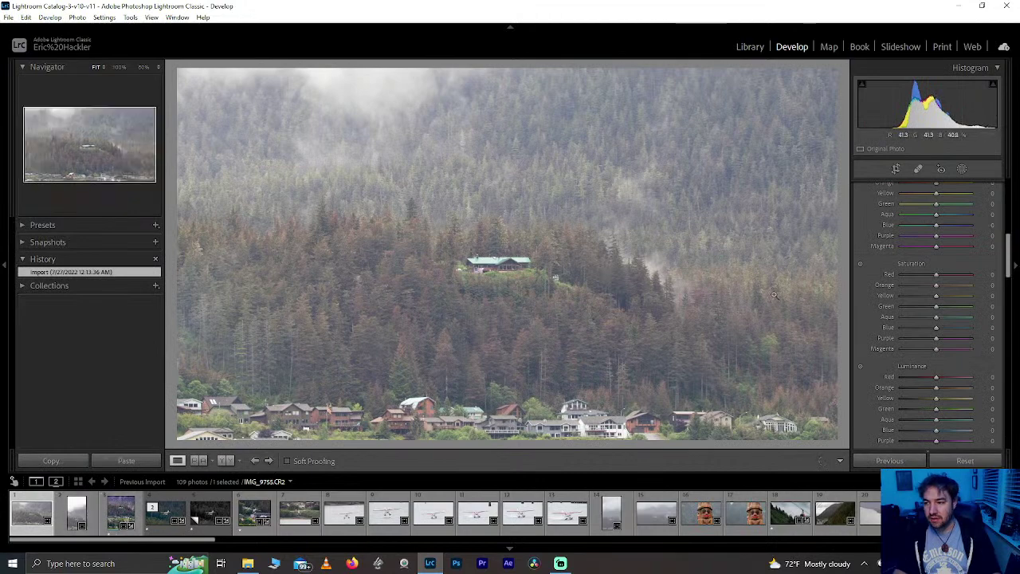
pyautogui.click(897, 169)
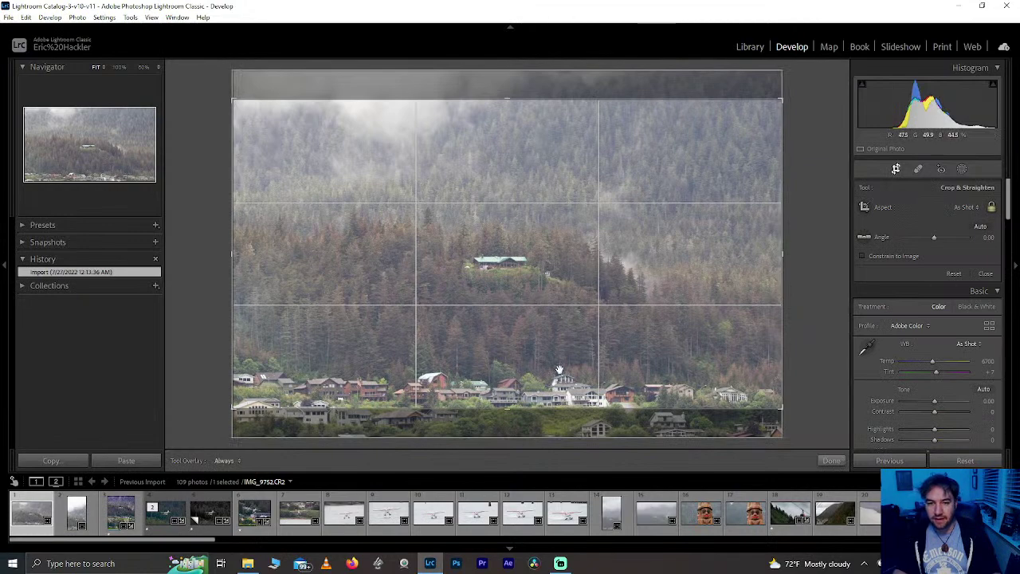
pyautogui.moveTo(630, 300); pyautogui.dragTo(640, 197)
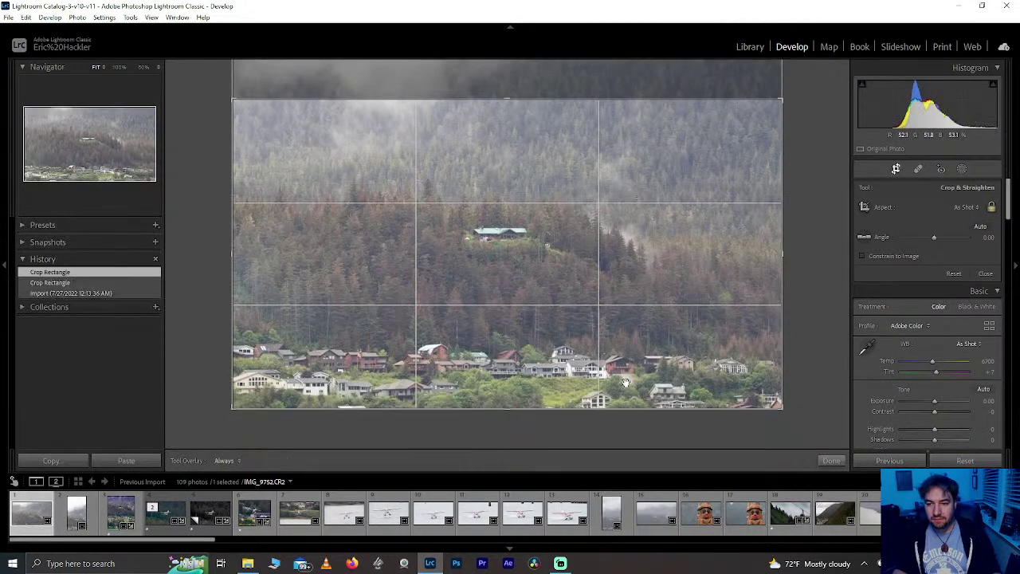
pyautogui.click(831, 460)
# Step: Try Dehaze up to +100 on IMG_9753, reset it to 0, and return to IMG_9755
pyautogui.click(76, 514)
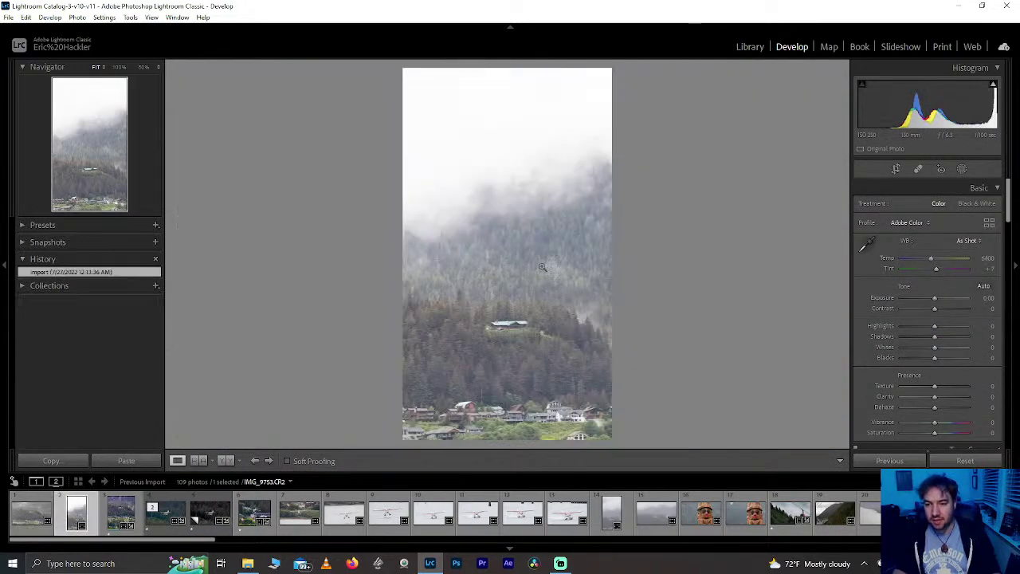
pyautogui.click(956, 408)
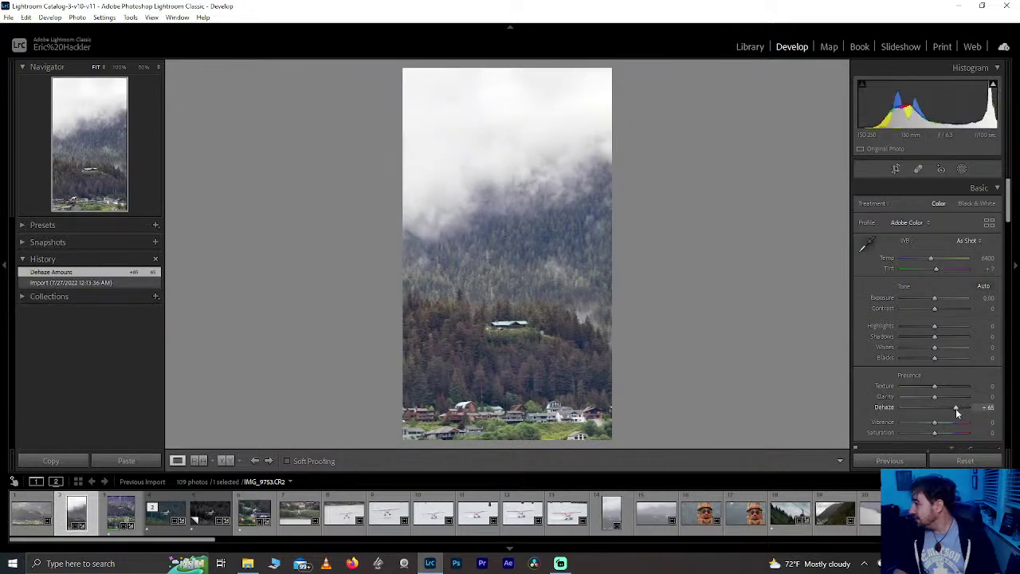
pyautogui.moveTo(956, 408); pyautogui.dragTo(971, 403)
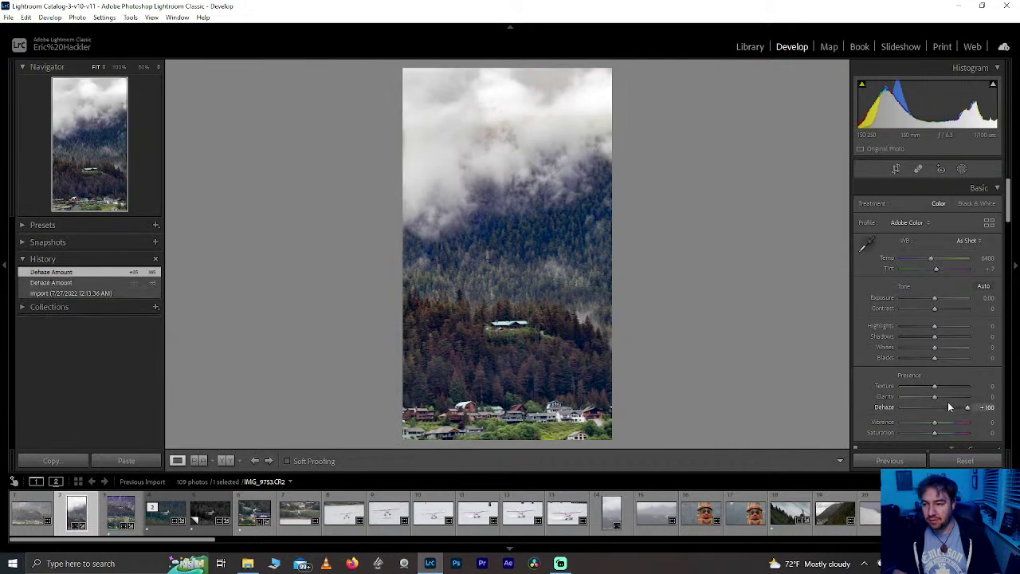
pyautogui.doubleClick(963, 405)
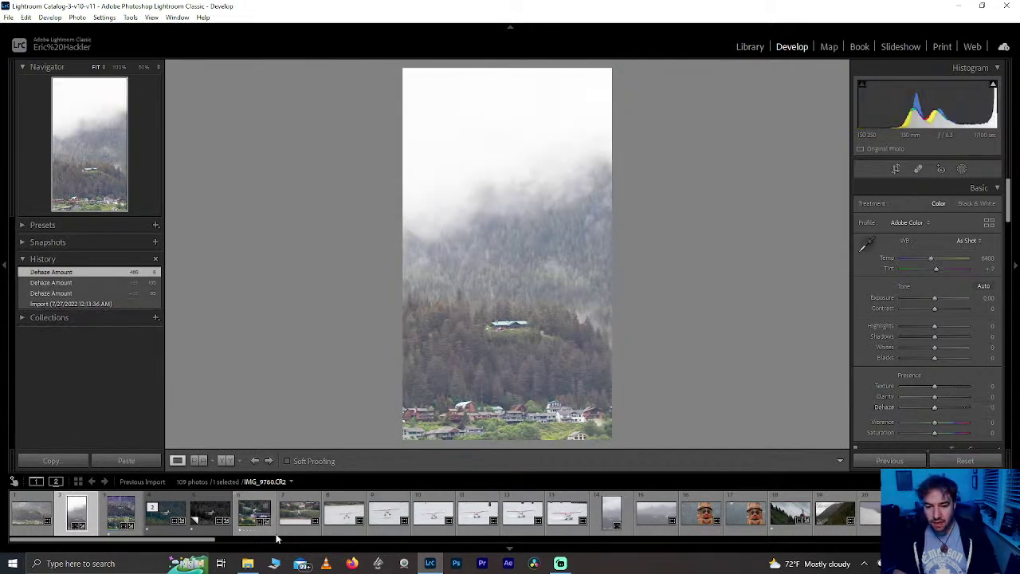
pyautogui.click(121, 512)
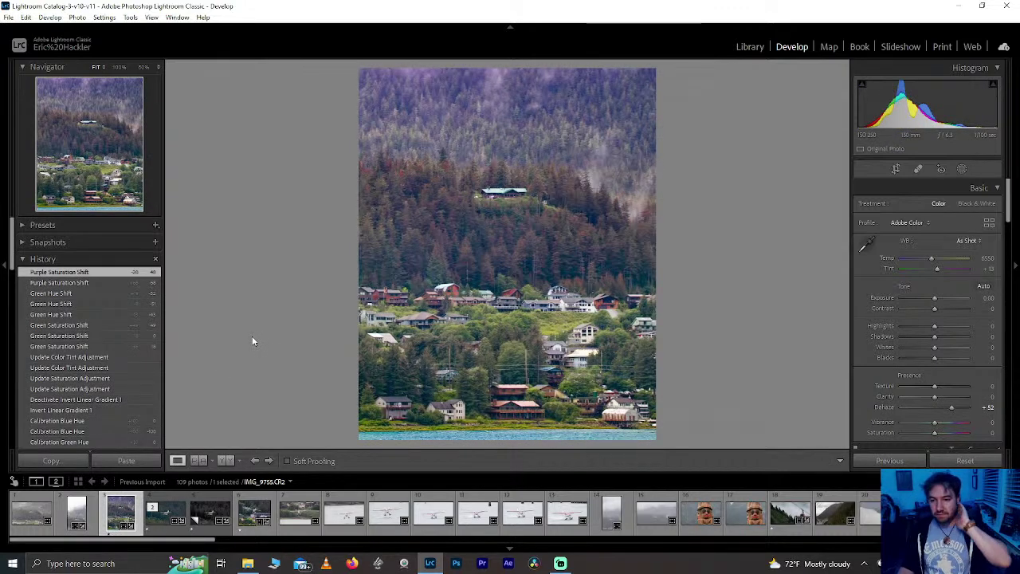
# Step: Reset Clarity to 0 and set Texture to about +45, checking the hilltop cabin zoomed in
pyautogui.click(957, 396)
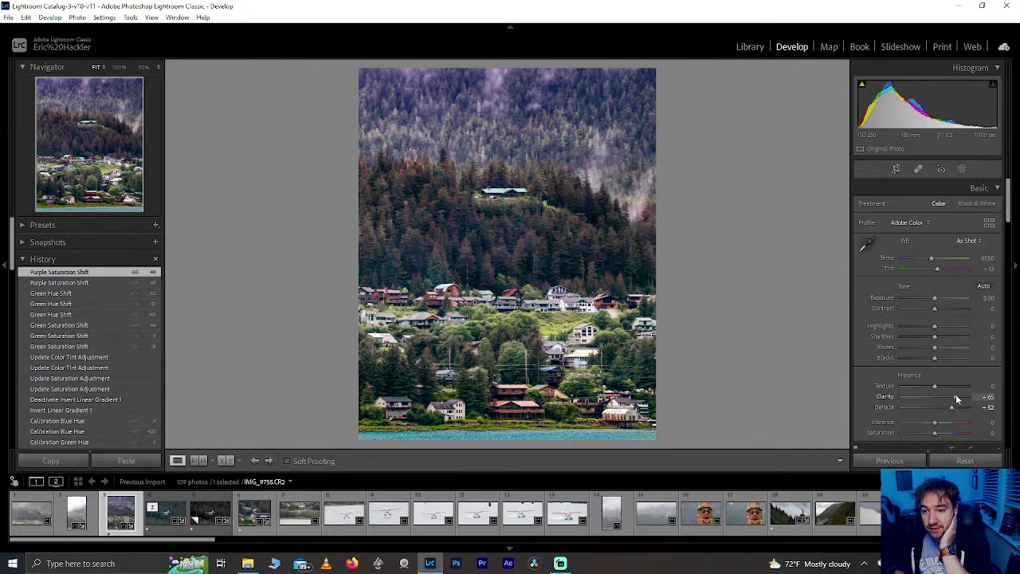
pyautogui.doubleClick(956, 396)
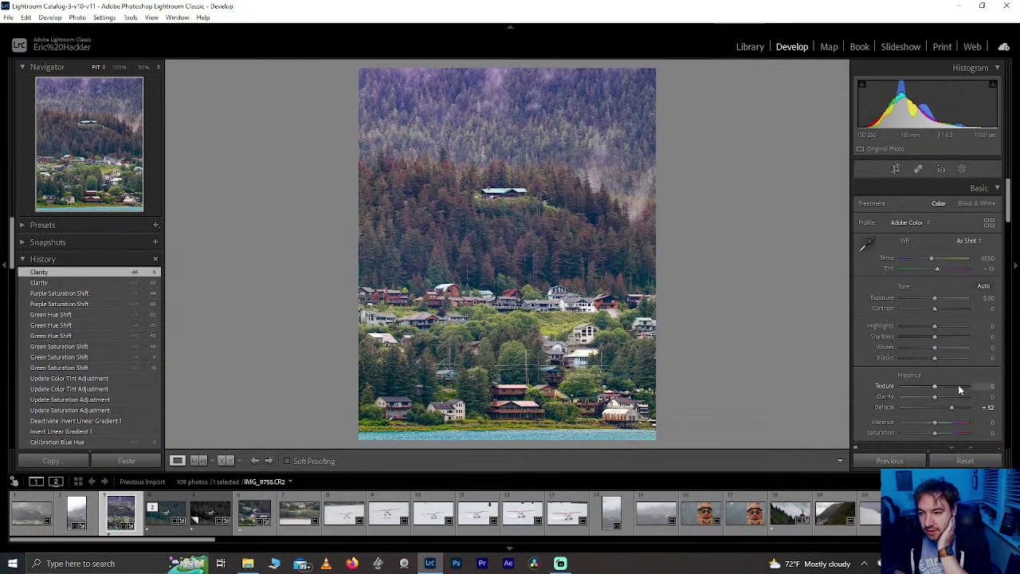
pyautogui.click(959, 387)
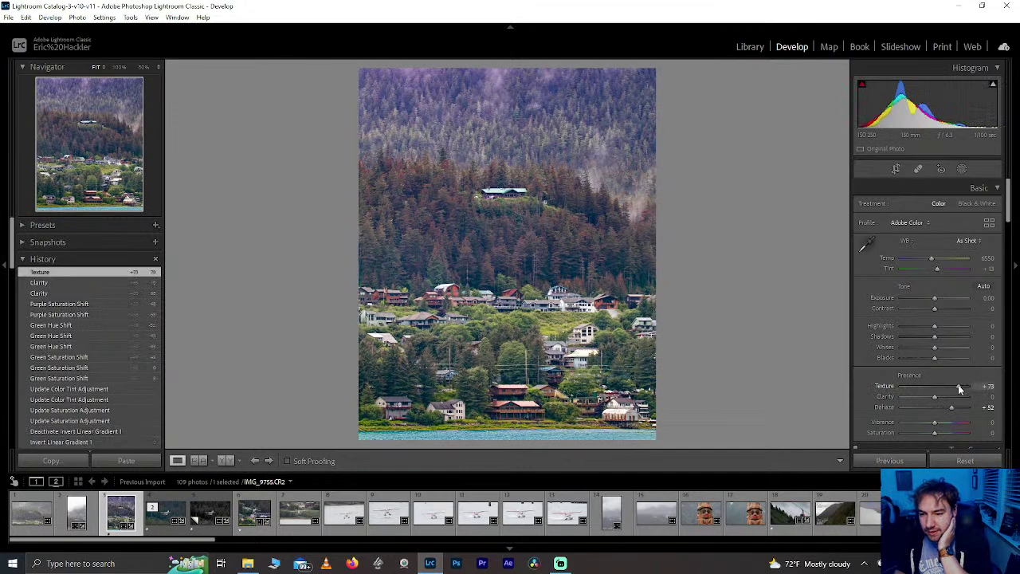
pyautogui.moveTo(959, 388); pyautogui.dragTo(949, 387)
pyautogui.click(492, 171)
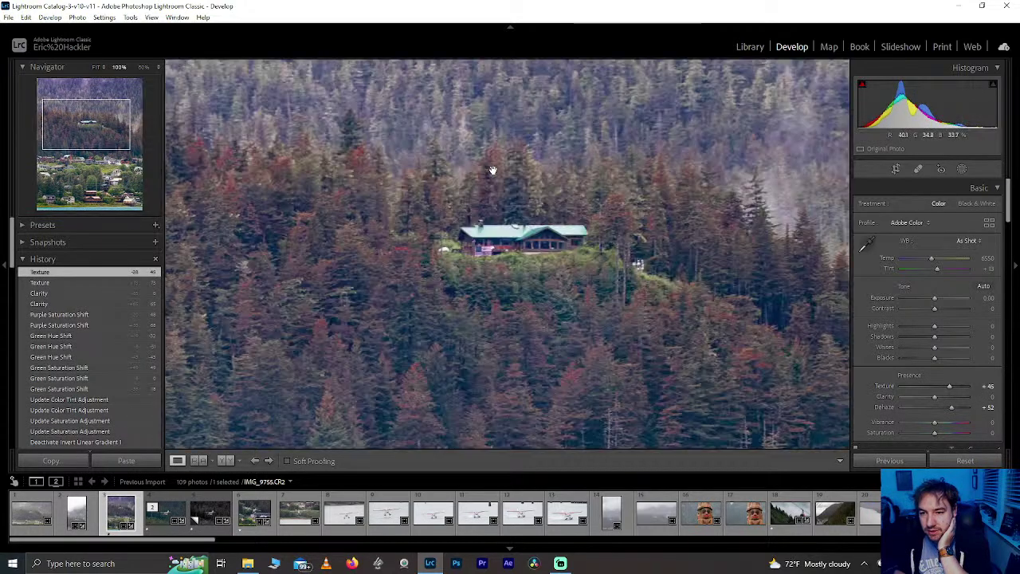
pyautogui.moveTo(483, 269); pyautogui.dragTo(417, 154)
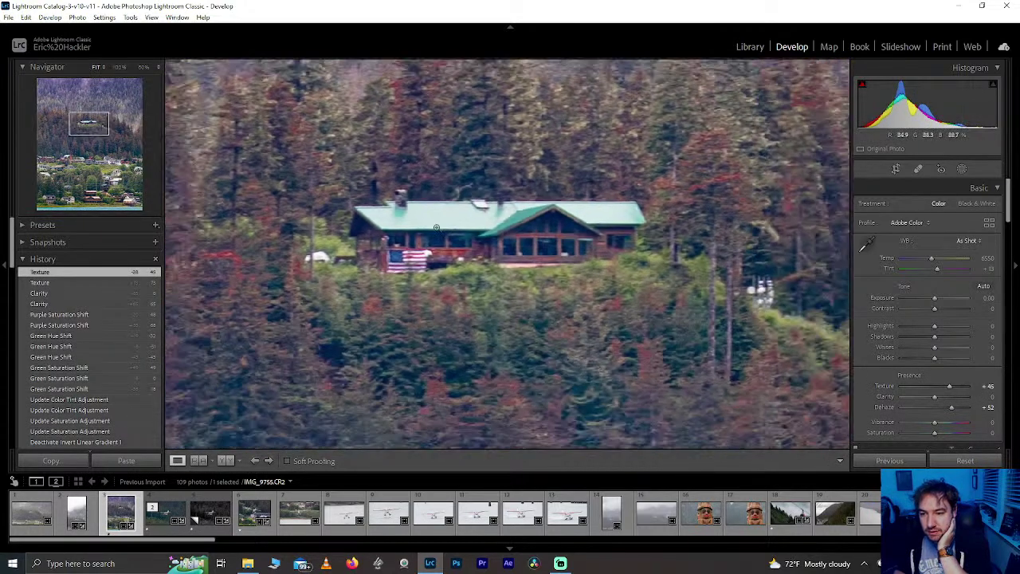
pyautogui.click(436, 228)
# Step: Toggle Mask 1's visibility off and on to compare, then inspect the photo at 1:1
pyautogui.click(964, 169)
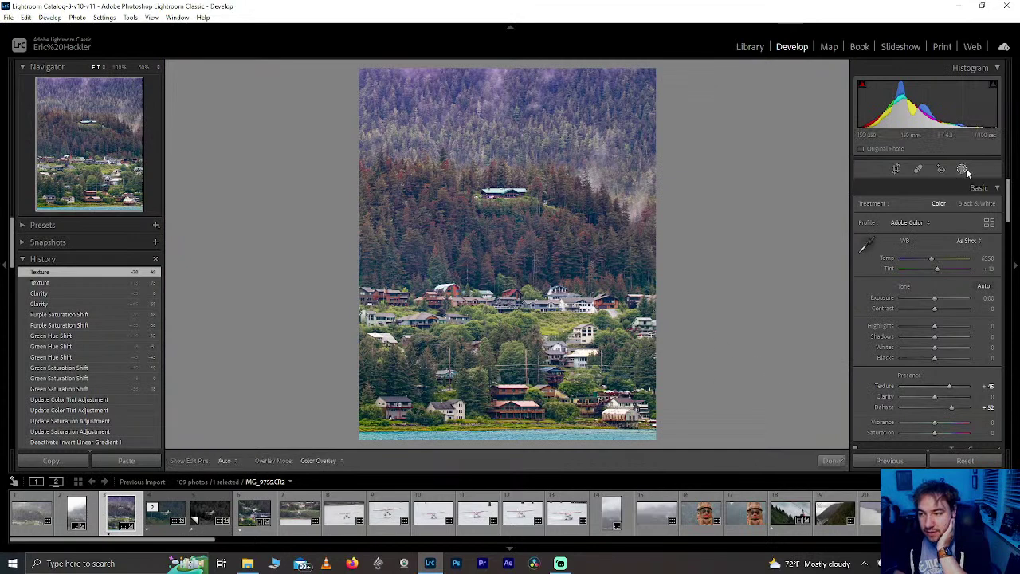
pyautogui.click(841, 130)
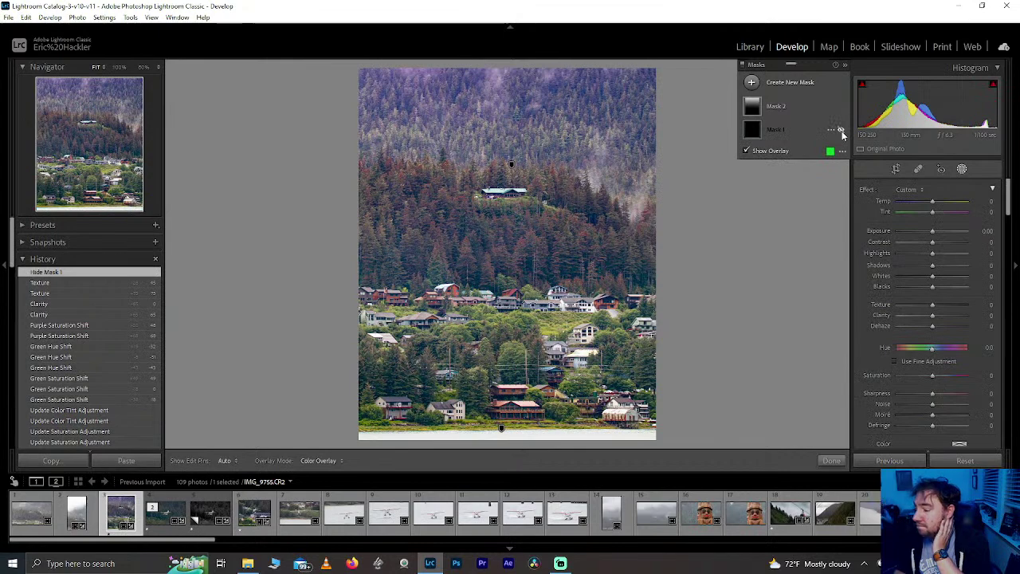
pyautogui.click(842, 130)
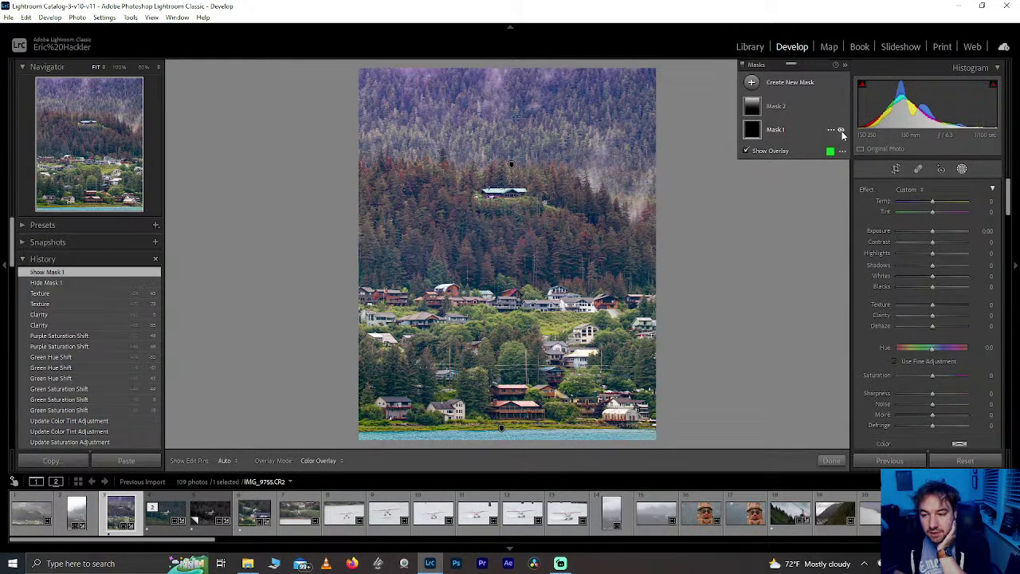
pyautogui.click(831, 462)
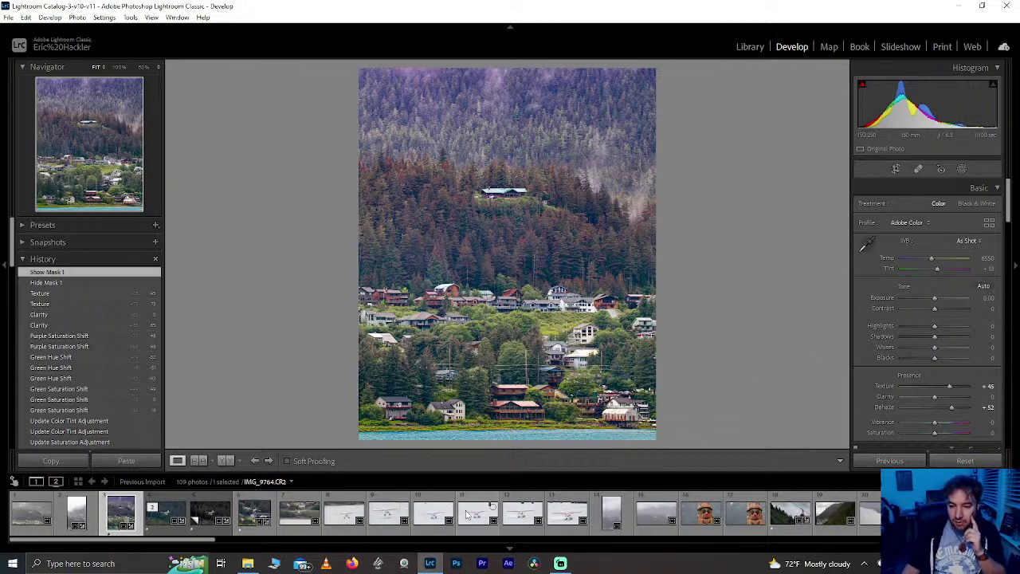
pyautogui.click(513, 152)
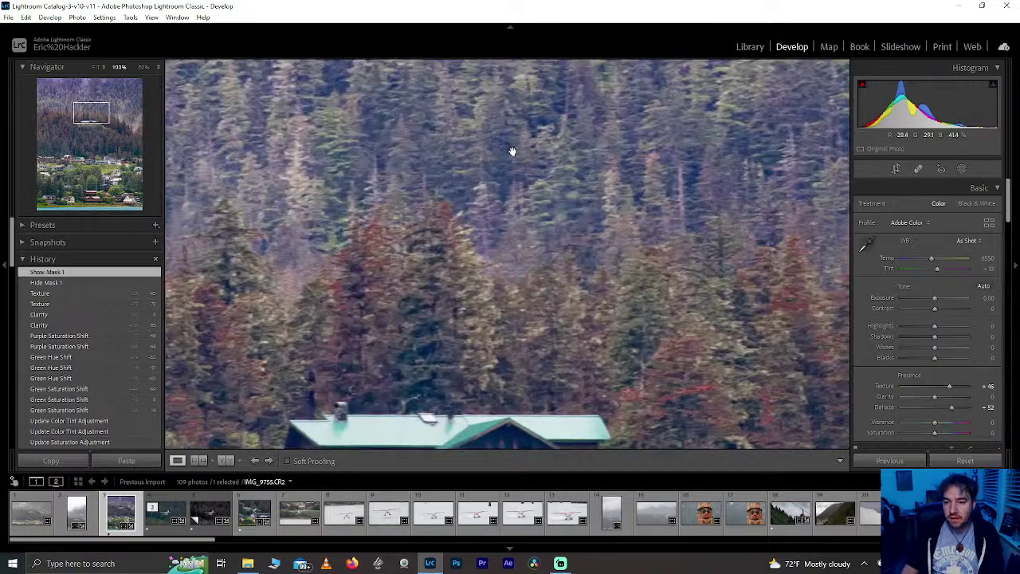
pyautogui.click(489, 190)
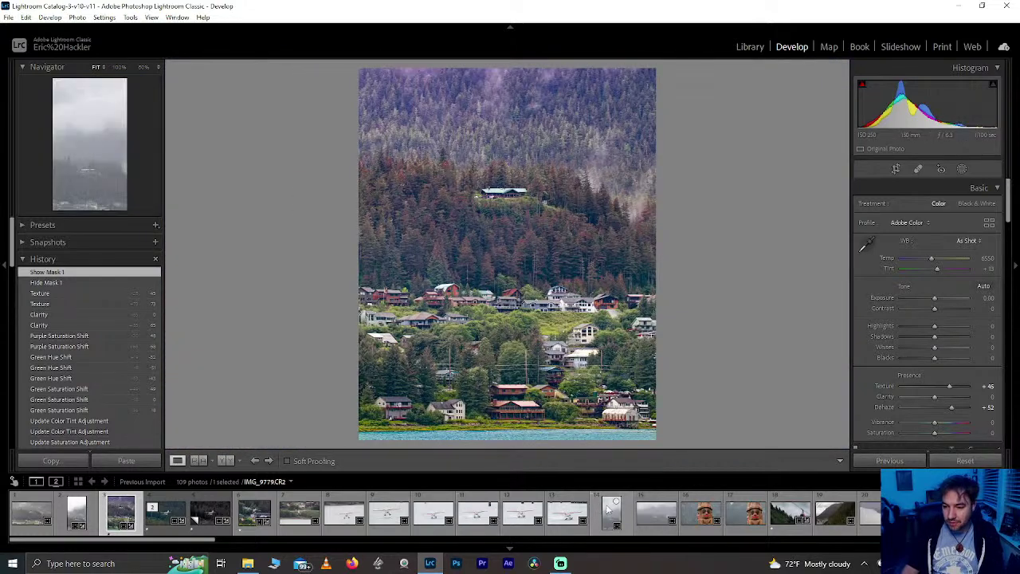
# Step: Open IMG_9753 and try a strong Dehaze with Whites pulled to -100
pyautogui.click(77, 510)
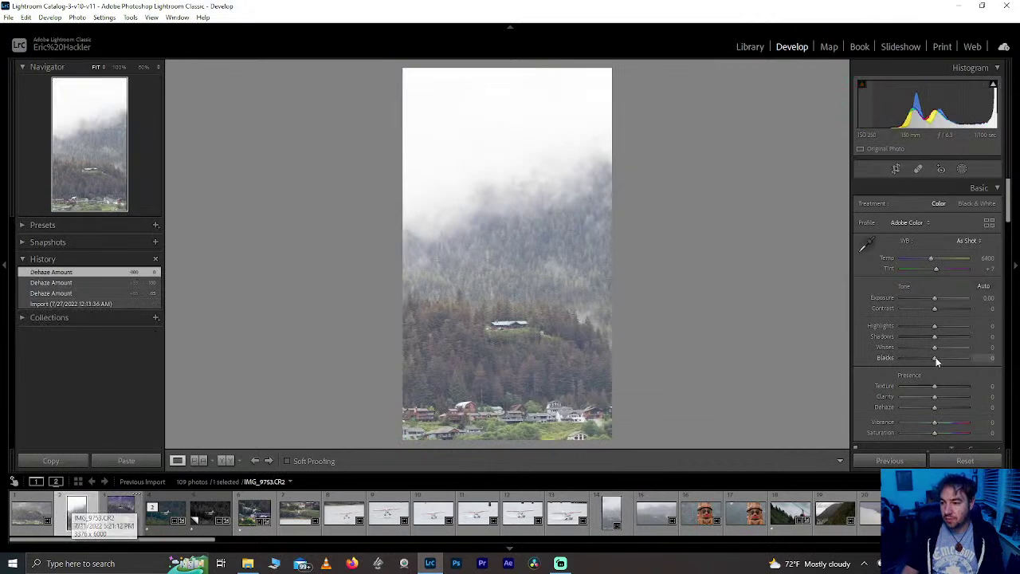
pyautogui.moveTo(934, 408); pyautogui.dragTo(959, 408)
pyautogui.moveTo(934, 348); pyautogui.dragTo(877, 325)
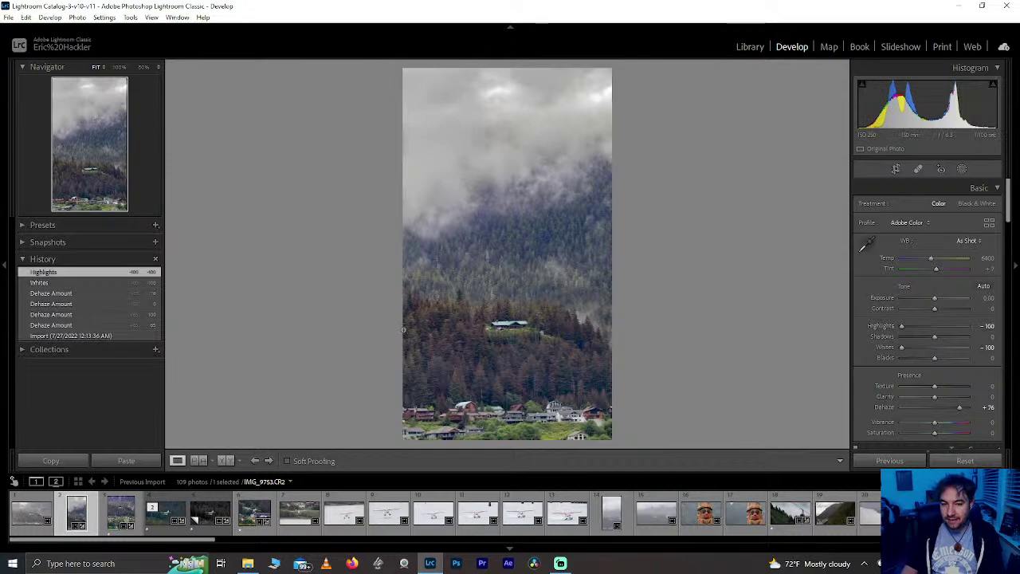
# Step: Revert IMG_9753 to its Import state, retrying Whites -100 and reverting again
pyautogui.click(67, 336)
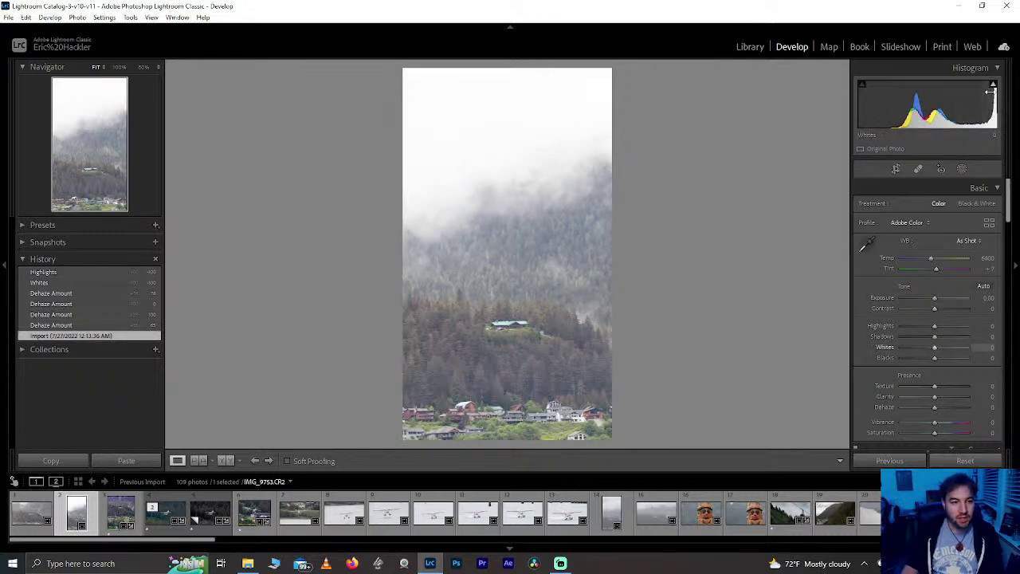
pyautogui.moveTo(993, 106); pyautogui.dragTo(917, 106)
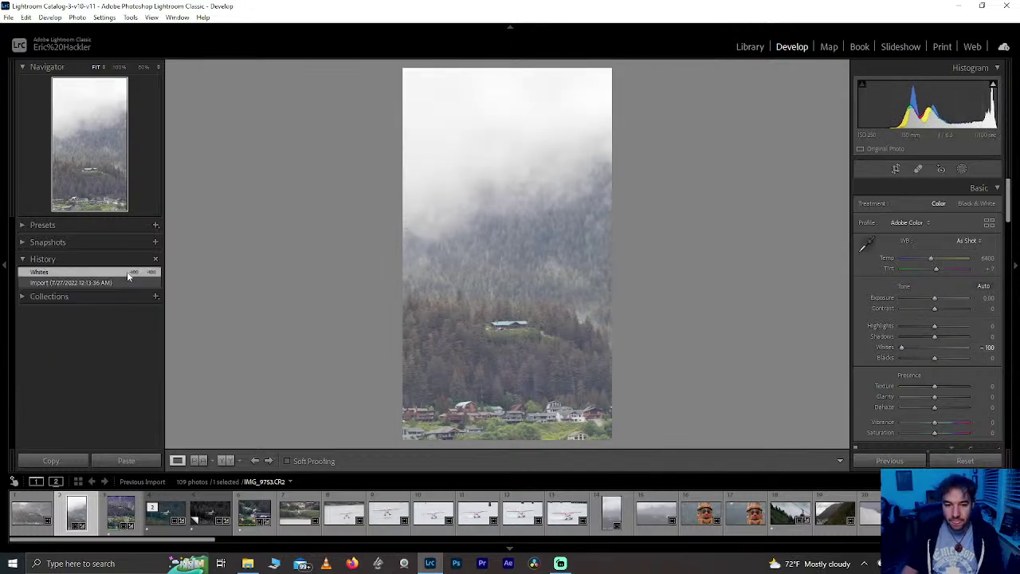
pyautogui.click(86, 281)
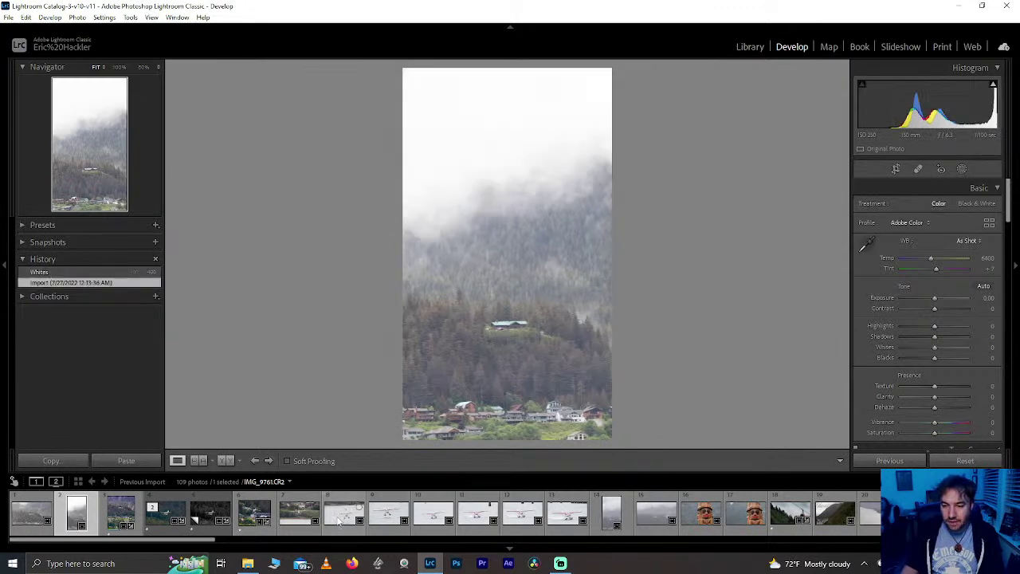
# Step: Browse the filmstrip and reopen the edited hillside village photo IMG_9755
pyautogui.scroll(-3, 325, 522)
pyautogui.scroll(-5, 325, 522)
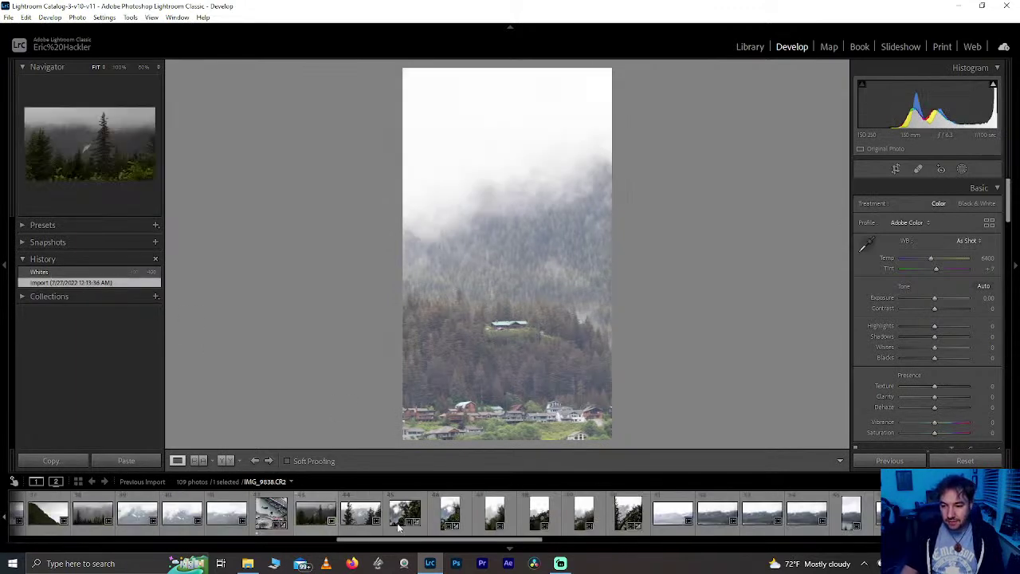
pyautogui.scroll(-5, 659, 520)
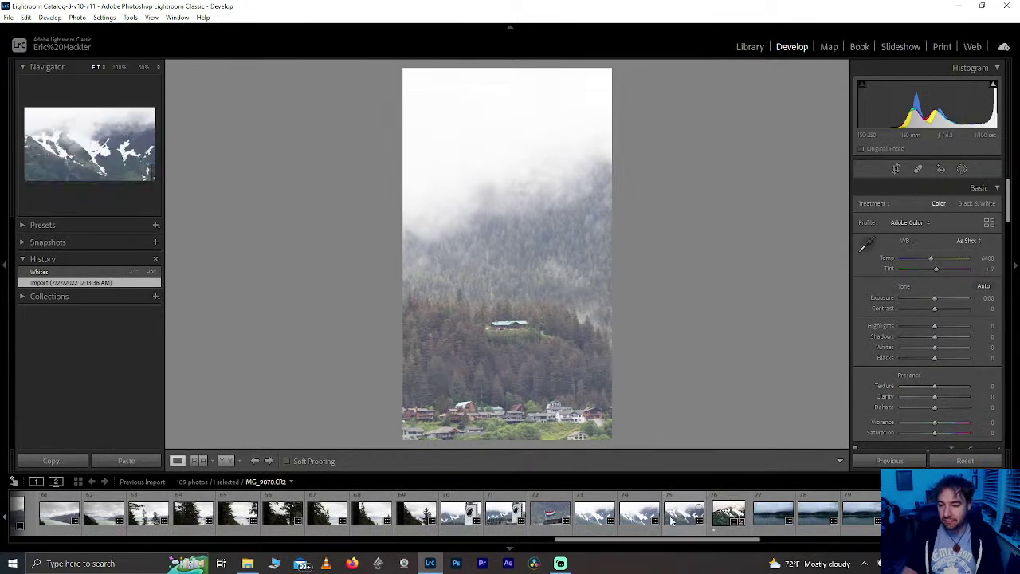
pyautogui.scroll(-4, 666, 516)
pyautogui.scroll(10, 672, 520)
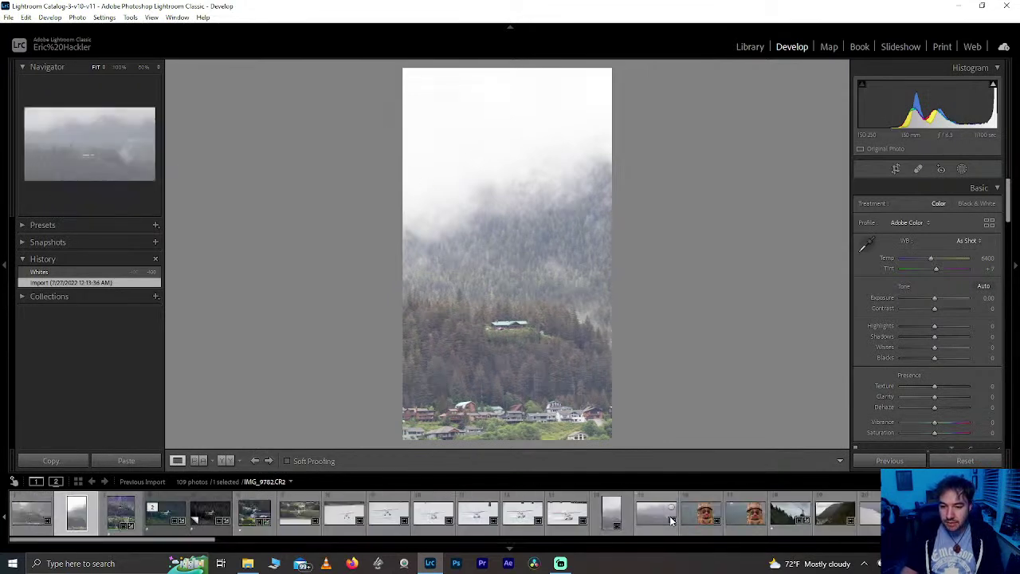
pyautogui.click(117, 508)
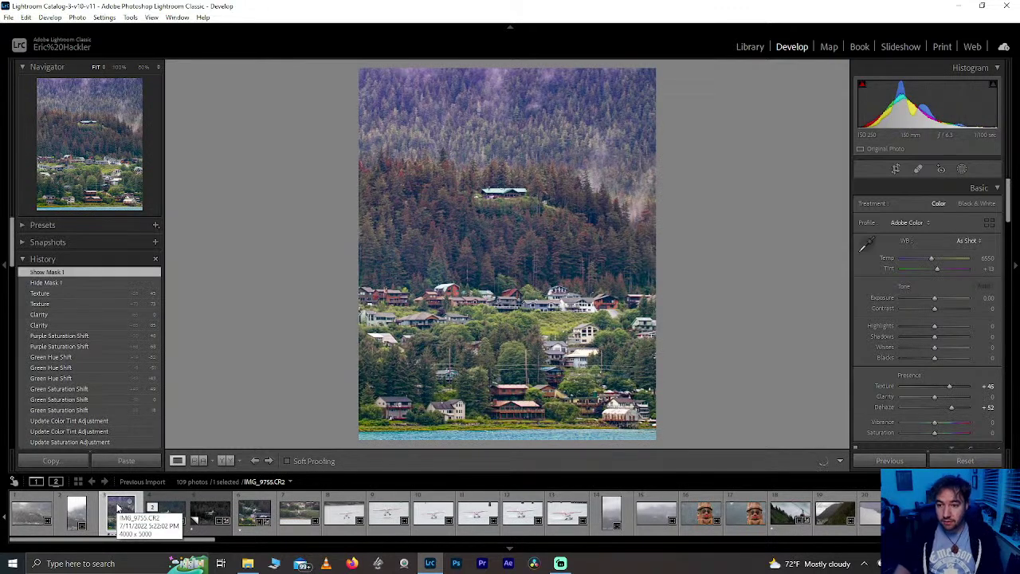
# Step: Open IMG_9782 and set Dehaze +55 and Highlights -11, with Whites at 0
pyautogui.click(652, 516)
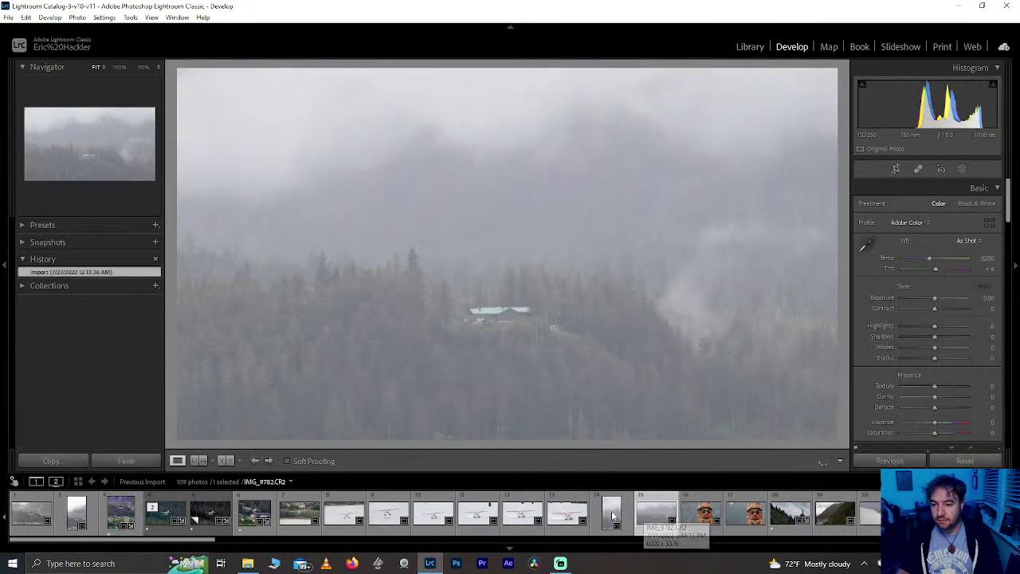
pyautogui.click(611, 510)
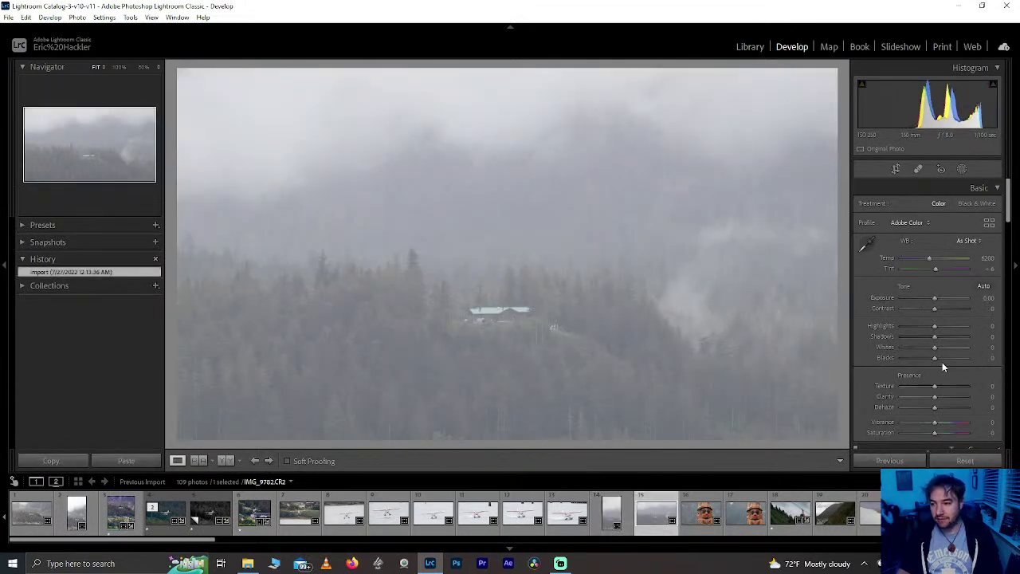
pyautogui.moveTo(935, 407); pyautogui.dragTo(954, 406)
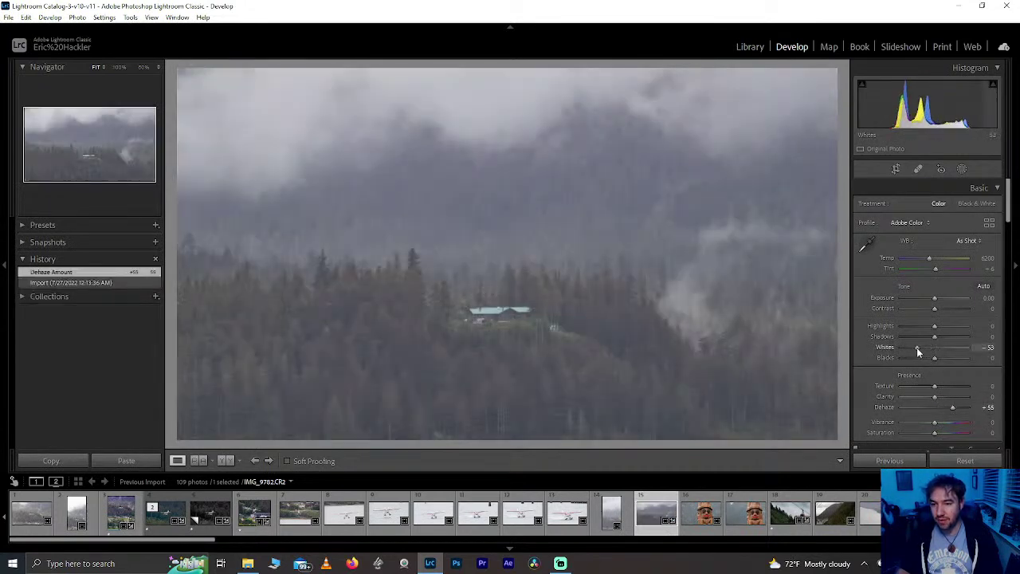
pyautogui.doubleClick(917, 347)
pyautogui.moveTo(933, 325)
pyautogui.mouseDown()
pyautogui.moveTo(886, 332)
pyautogui.moveTo(927, 328)
pyautogui.mouseUp()
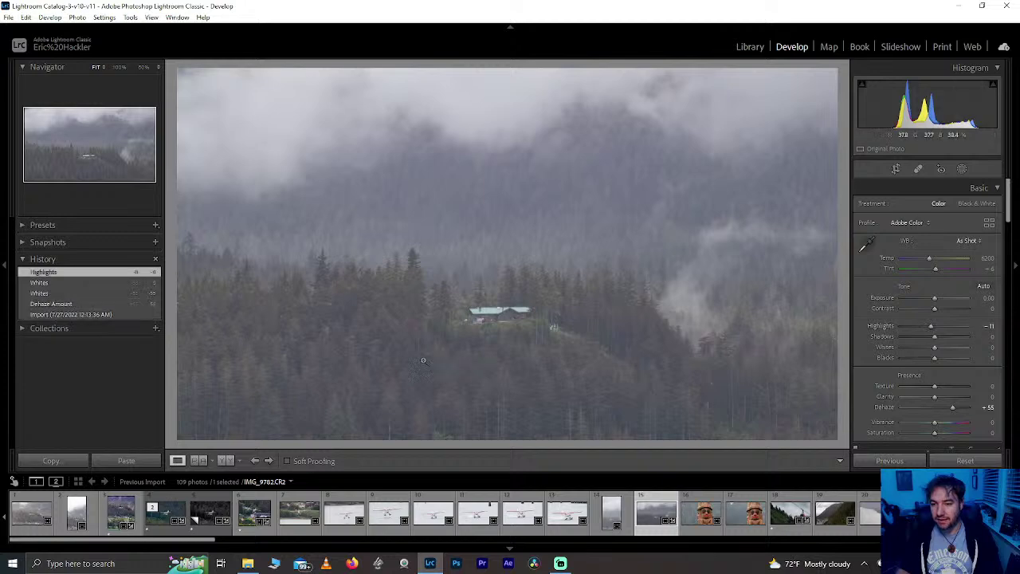
# Step: Add Clarity +19, returning the tried Shadows and Whites changes to 0
pyautogui.moveTo(935, 339); pyautogui.dragTo(954, 339)
pyautogui.doubleClick(954, 339)
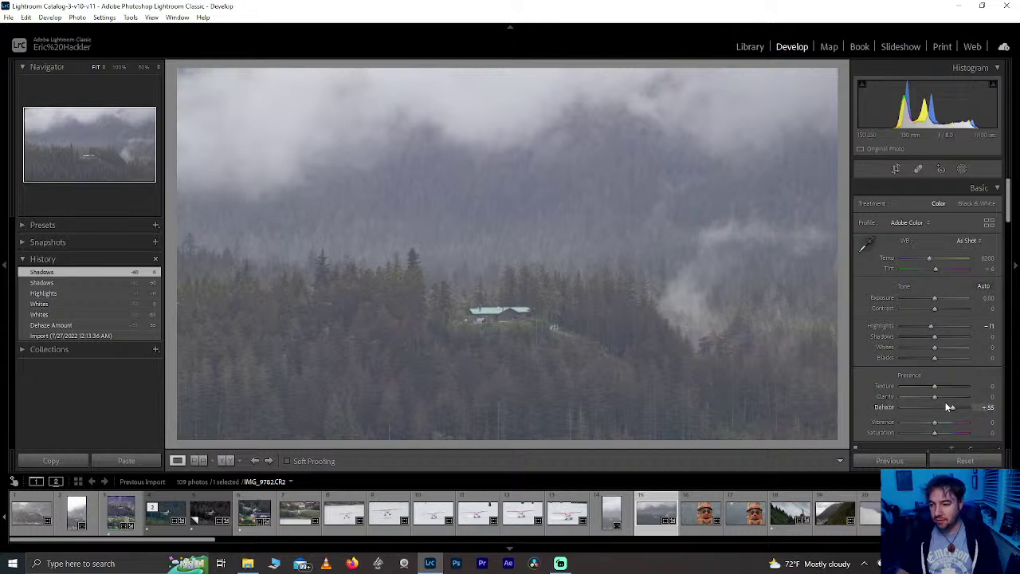
pyautogui.moveTo(934, 397)
pyautogui.mouseDown()
pyautogui.moveTo(949, 403)
pyautogui.moveTo(940, 397)
pyautogui.mouseUp()
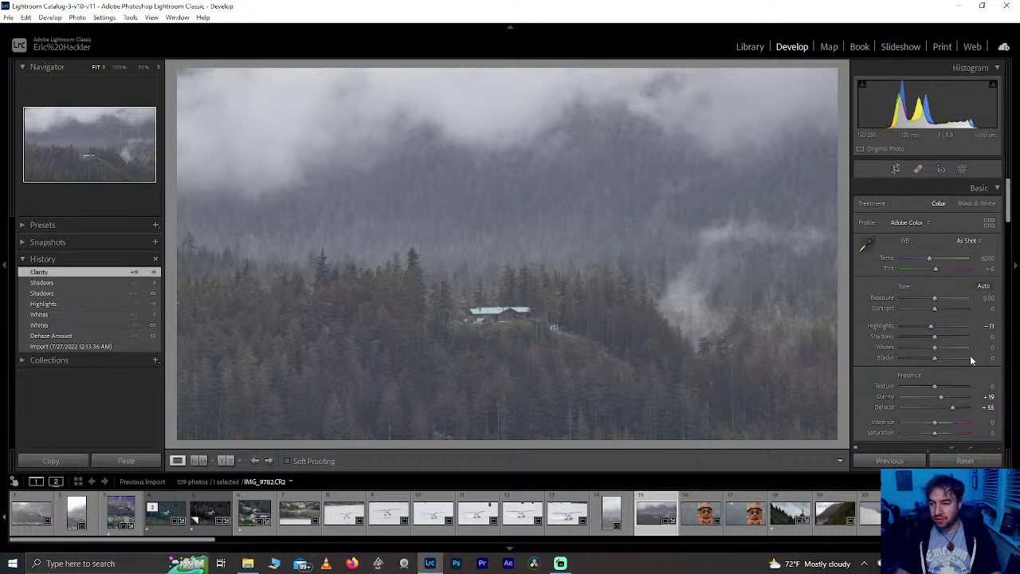
pyautogui.moveTo(954, 351)
pyautogui.mouseDown()
pyautogui.moveTo(970, 346)
pyautogui.moveTo(927, 346)
pyautogui.moveTo(954, 344)
pyautogui.moveTo(939, 348)
pyautogui.mouseUp()
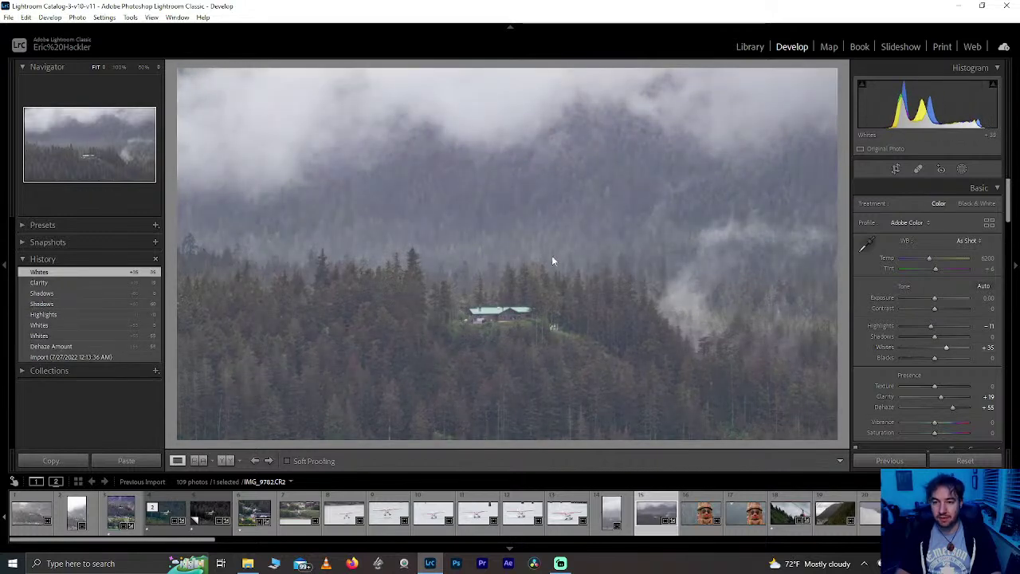
pyautogui.doubleClick(945, 348)
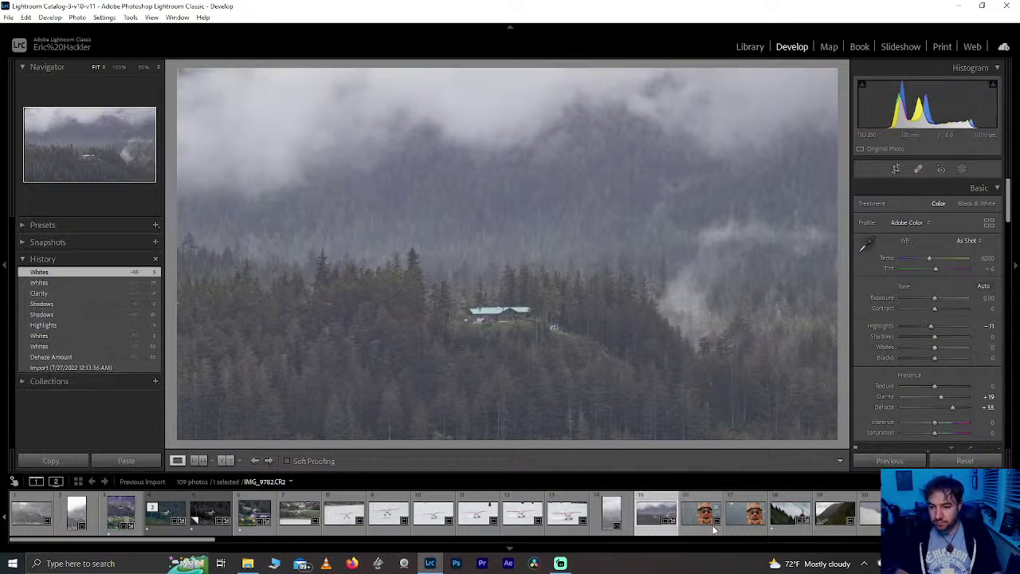
pyautogui.scroll(-3, 675, 518)
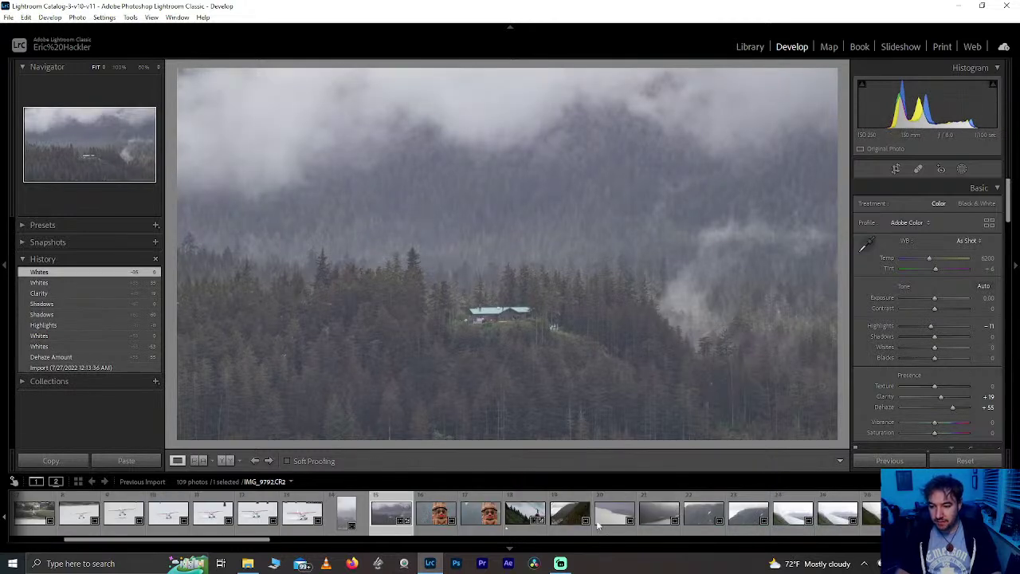
# Step: Open fjord photo IMG_9798, try Dehaze +42, then reset it to 0
pyautogui.click(793, 518)
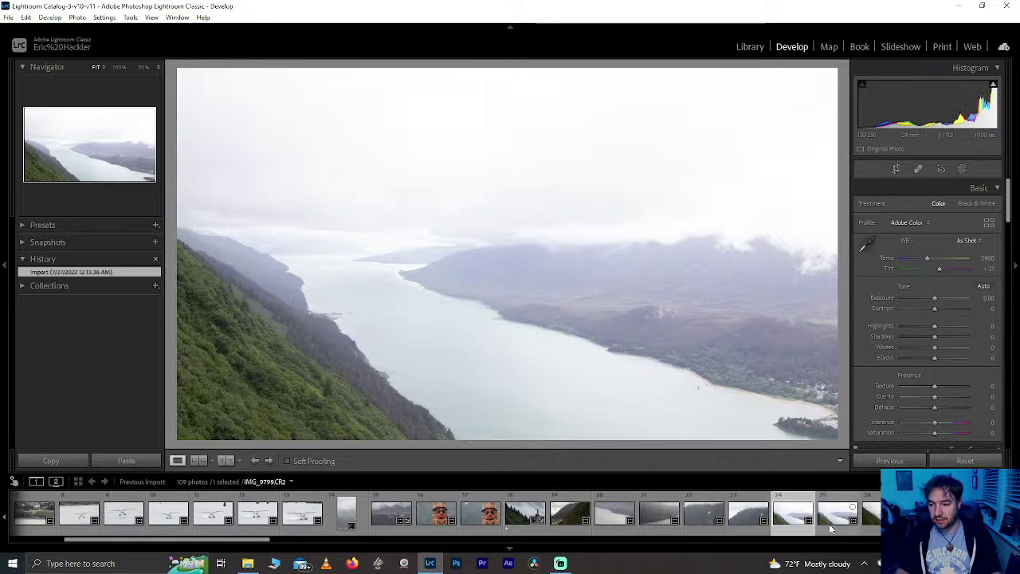
pyautogui.scroll(-3, 797, 514)
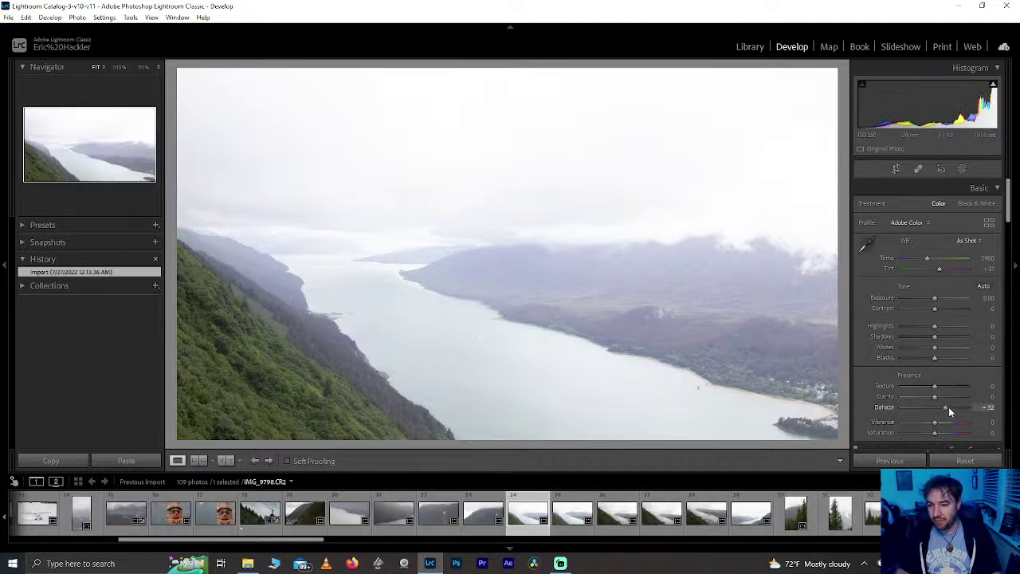
pyautogui.moveTo(948, 410)
pyautogui.mouseDown()
pyautogui.moveTo(972, 407)
pyautogui.moveTo(953, 410)
pyautogui.mouseUp()
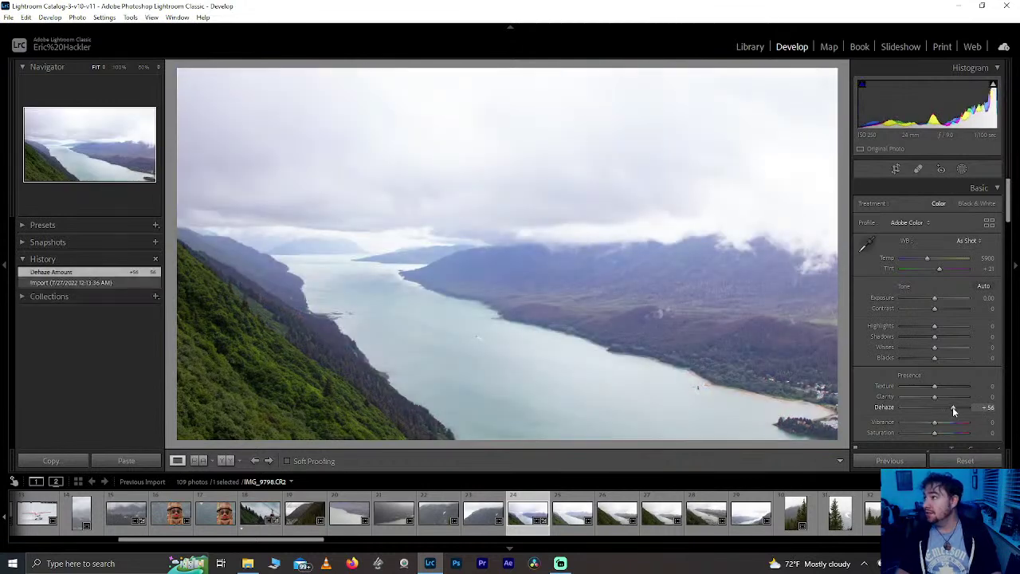
pyautogui.doubleClick(952, 406)
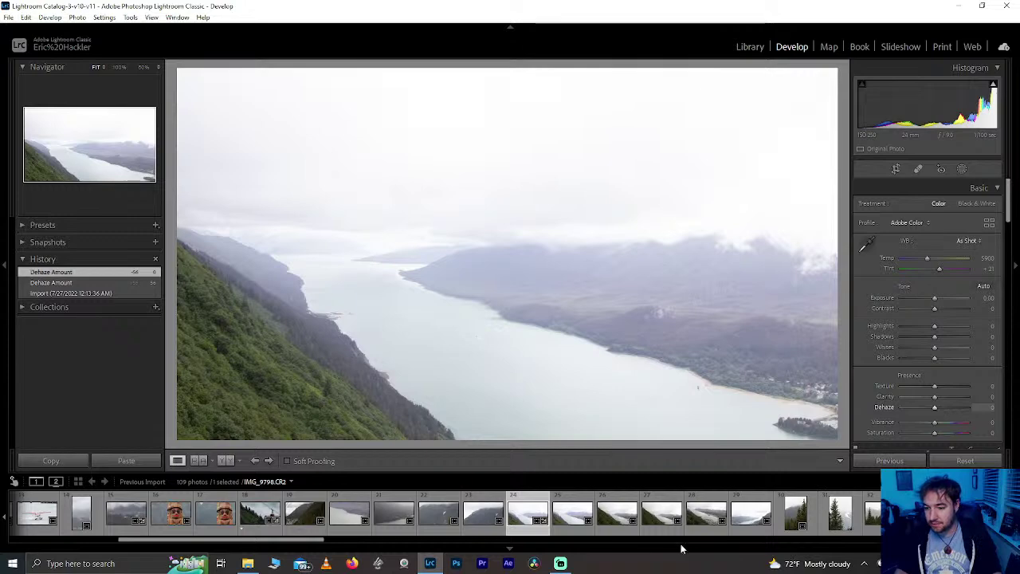
# Step: Compare the following photos, return to IMG_9798 and start the Crop Overlay
pyautogui.click(571, 514)
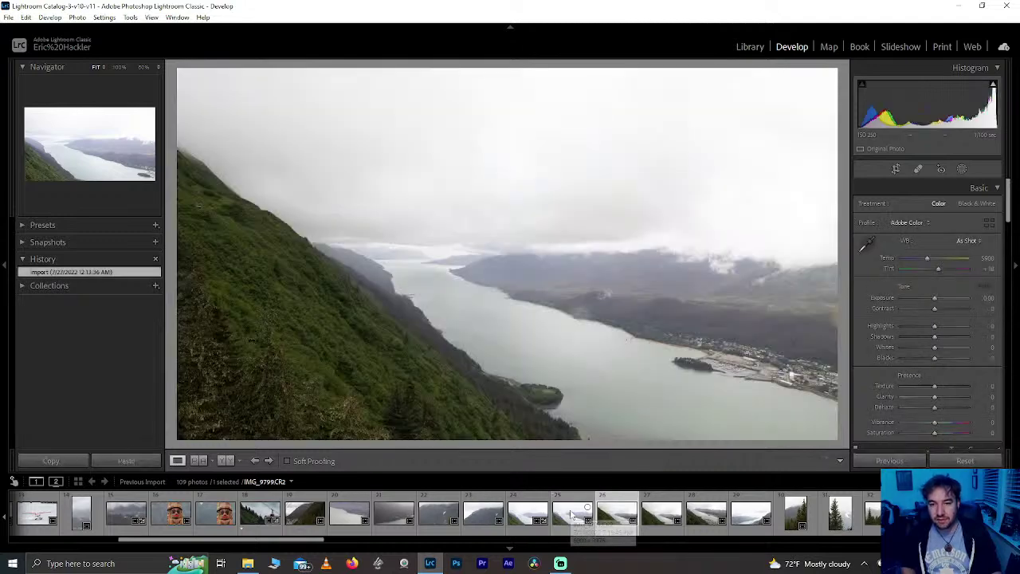
pyautogui.press('Right')
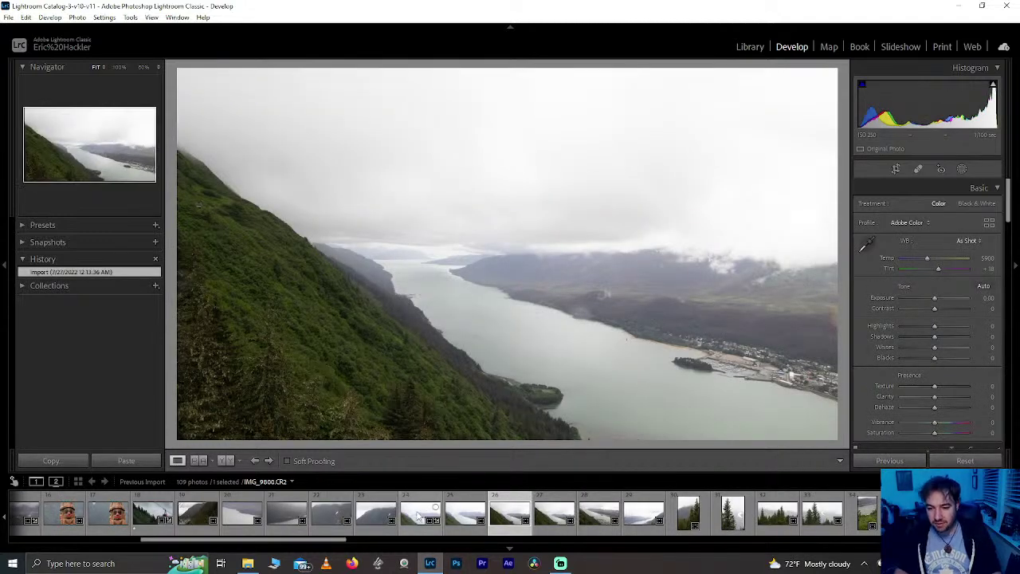
pyautogui.click(419, 515)
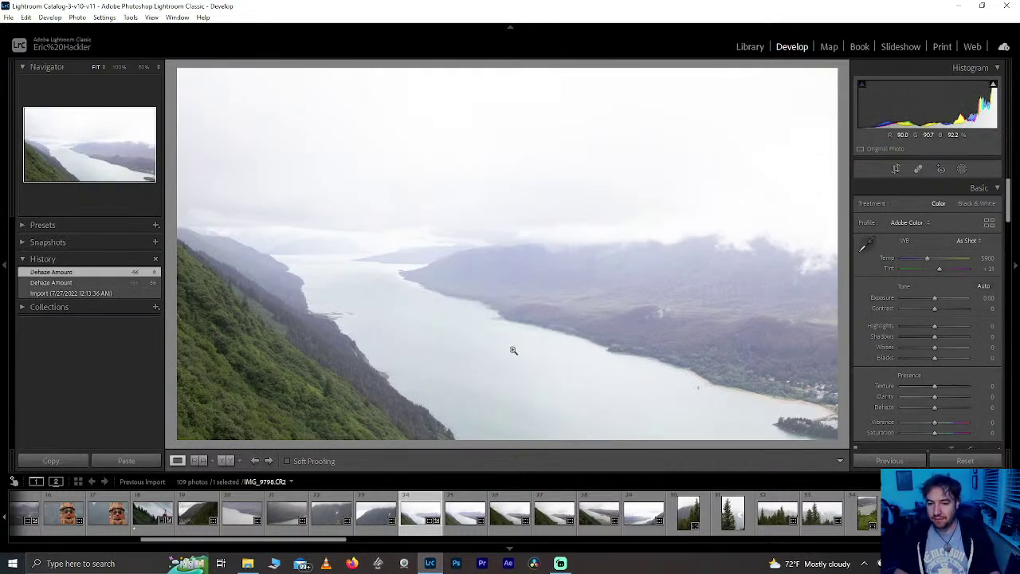
pyautogui.click(896, 169)
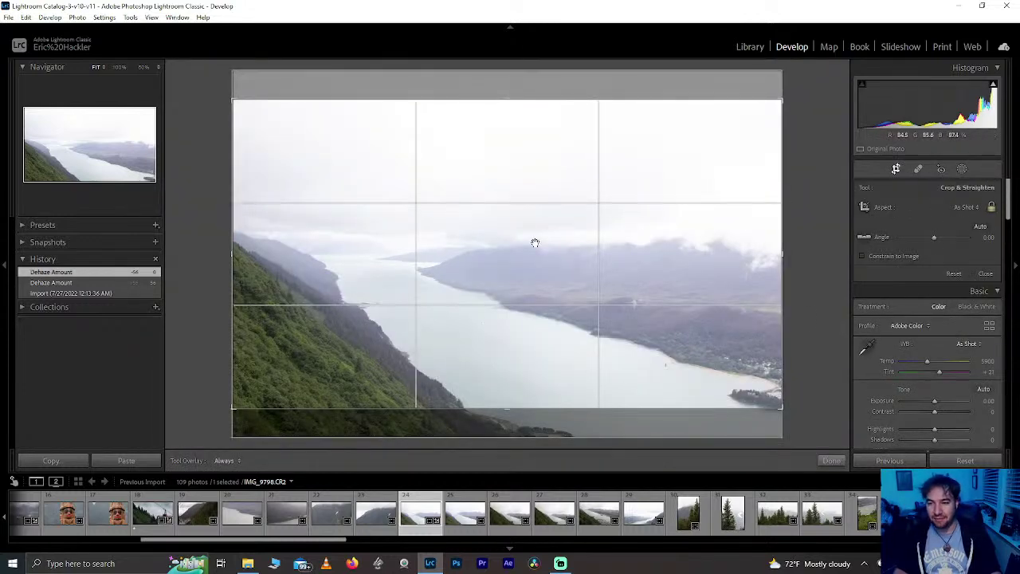
# Step: Unlock the crop aspect, adjust the bottom and top edges, and apply the crop
pyautogui.click(992, 207)
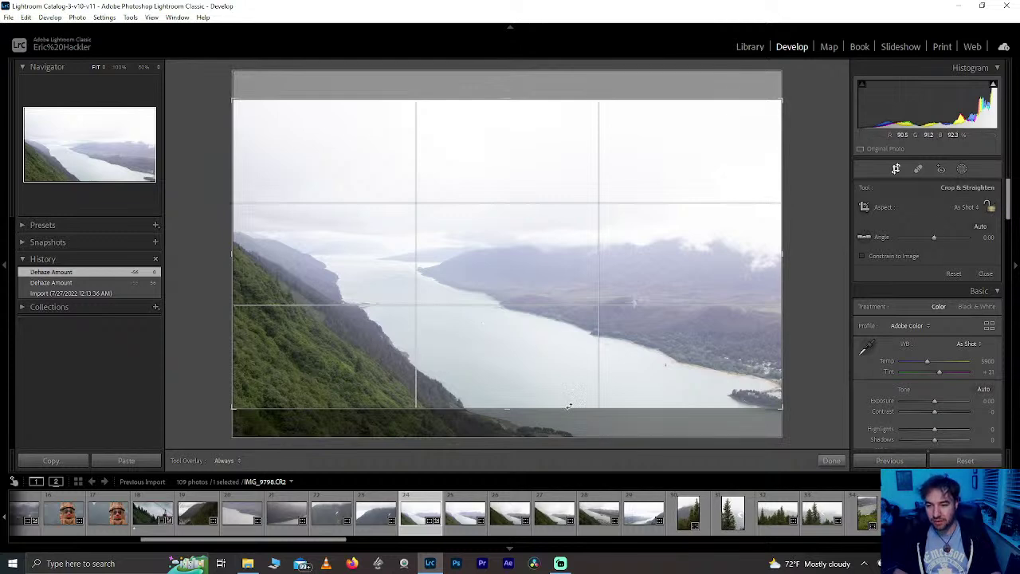
pyautogui.moveTo(569, 417); pyautogui.dragTo(565, 433)
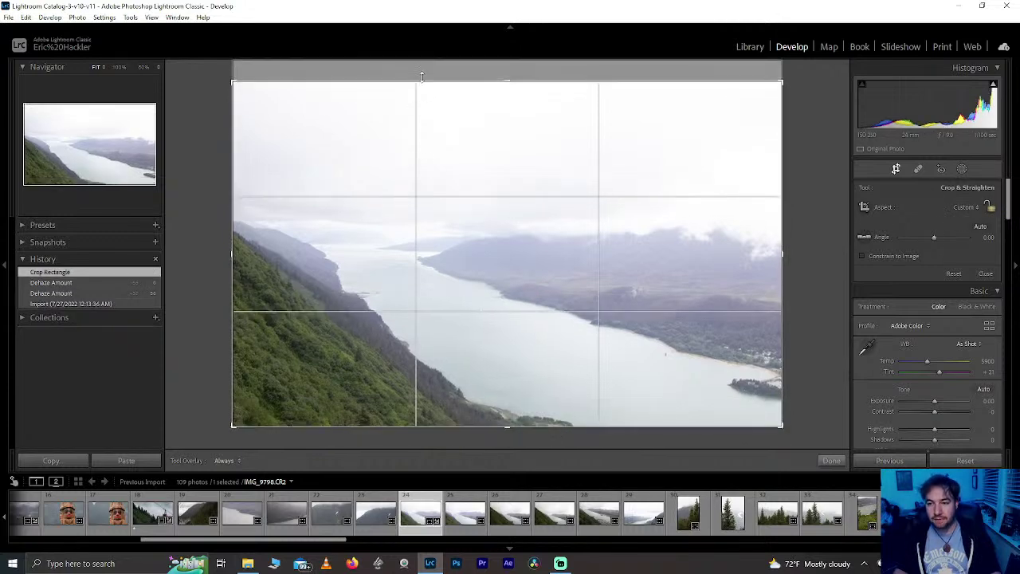
pyautogui.moveTo(427, 85); pyautogui.dragTo(440, 111)
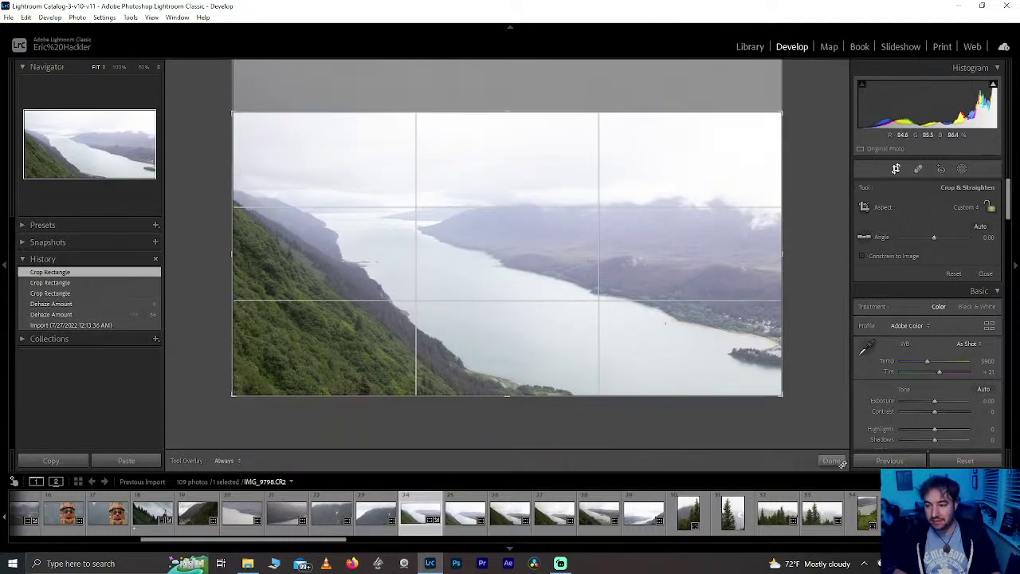
pyautogui.click(838, 463)
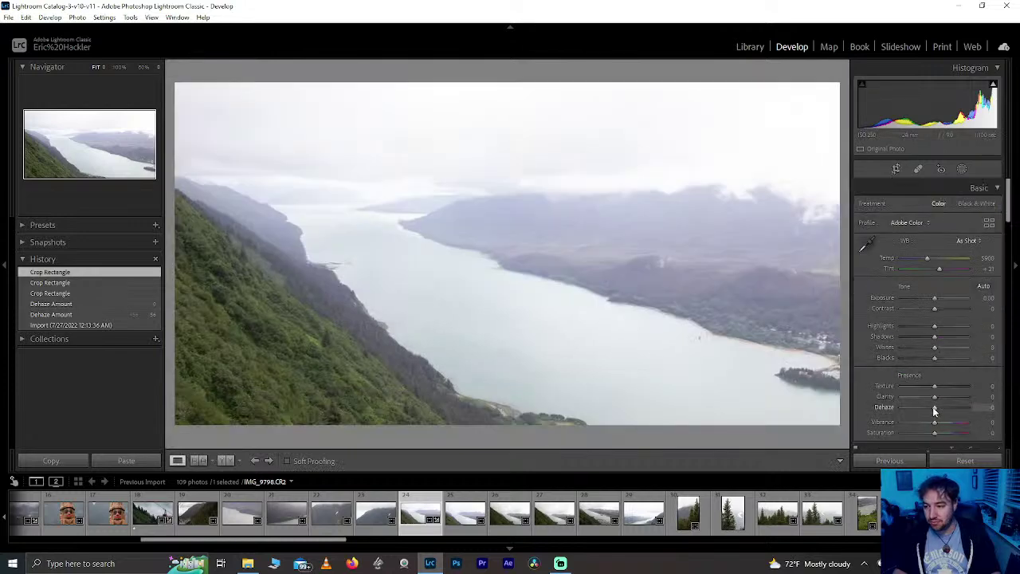
# Step: Set Dehaze to +63 and check the sky detail at 100%
pyautogui.moveTo(935, 408)
pyautogui.mouseDown()
pyautogui.moveTo(970, 404)
pyautogui.moveTo(947, 408)
pyautogui.mouseUp()
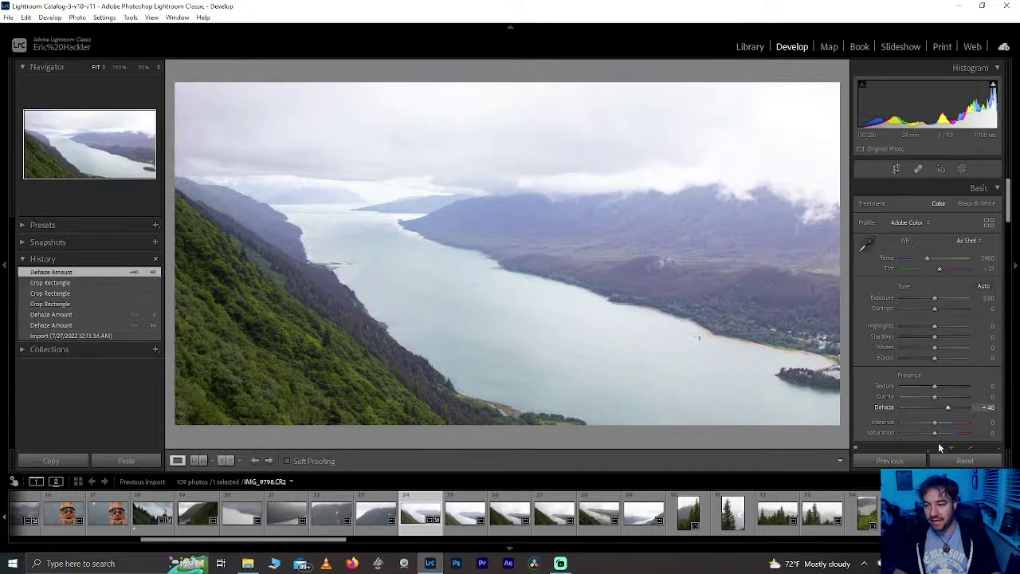
pyautogui.click(955, 407)
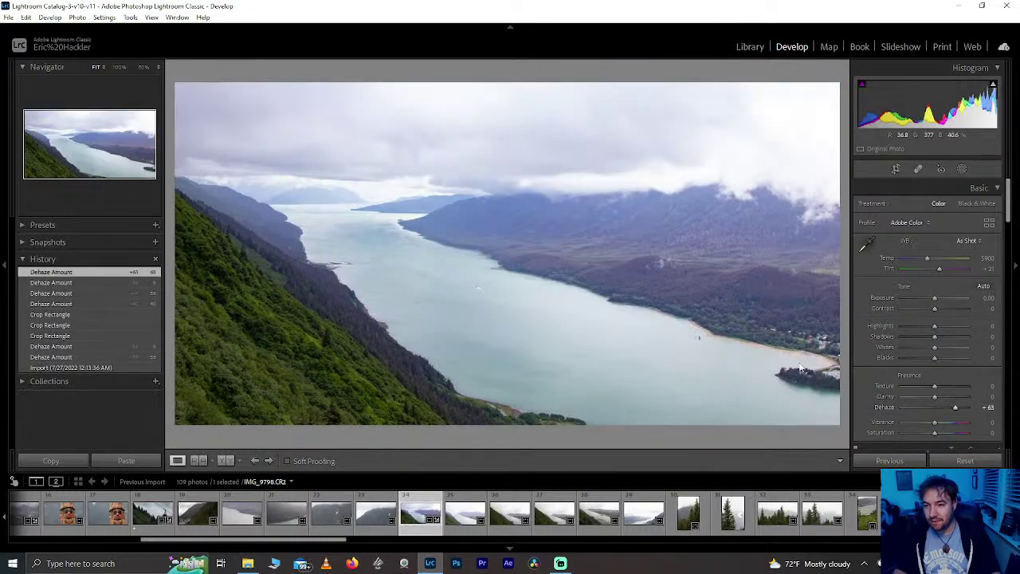
pyautogui.click(540, 229)
pyautogui.moveTo(527, 276)
pyautogui.mouseDown()
pyautogui.moveTo(448, 162)
pyautogui.moveTo(528, 268)
pyautogui.mouseUp()
pyautogui.click(514, 282)
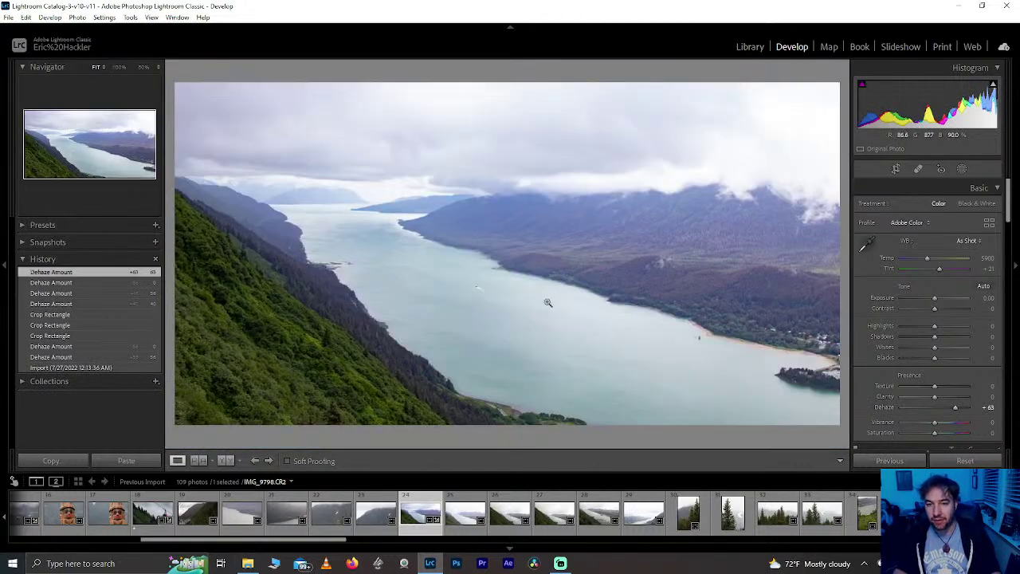
# Step: Recrop twice, trimming the right edge further inward each time
pyautogui.click(895, 169)
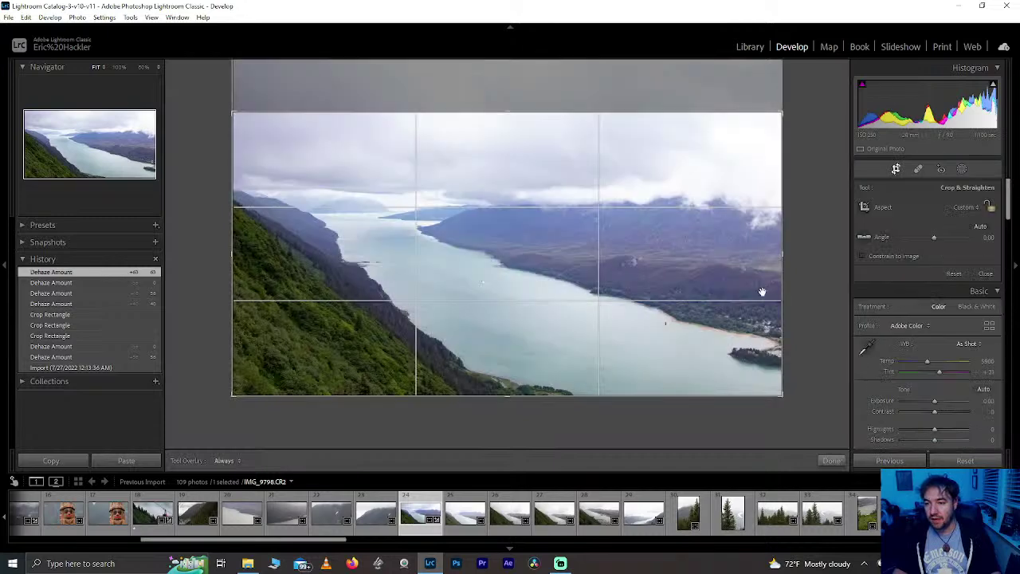
pyautogui.moveTo(777, 255); pyautogui.dragTo(725, 252)
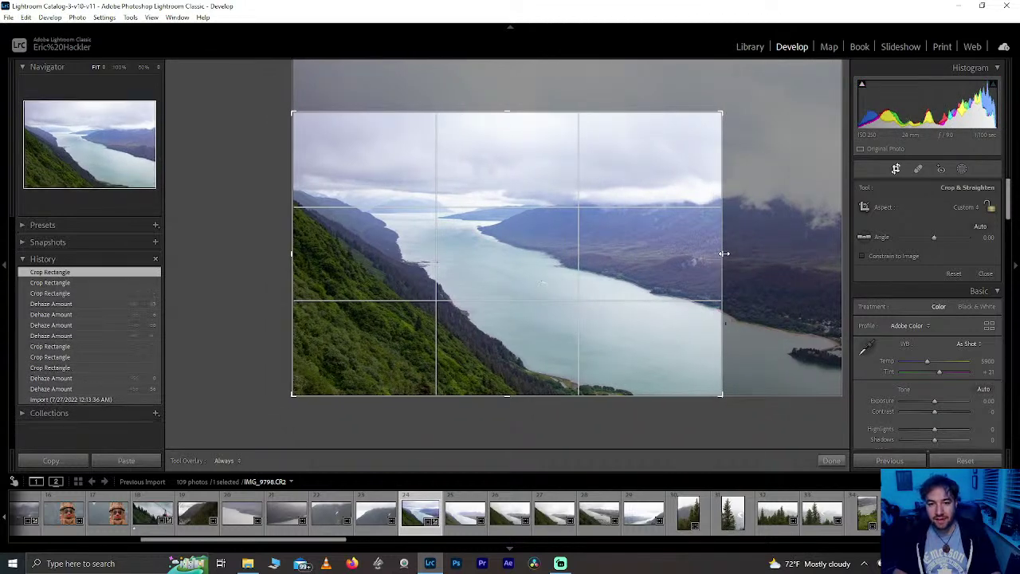
pyautogui.click(833, 463)
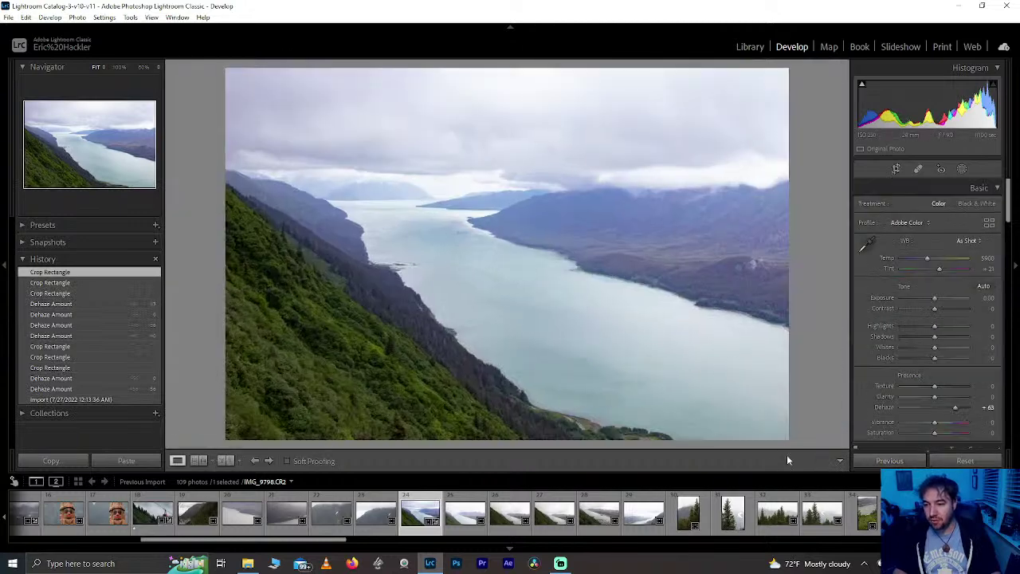
pyautogui.click(895, 169)
pyautogui.moveTo(781, 263); pyautogui.dragTo(737, 257)
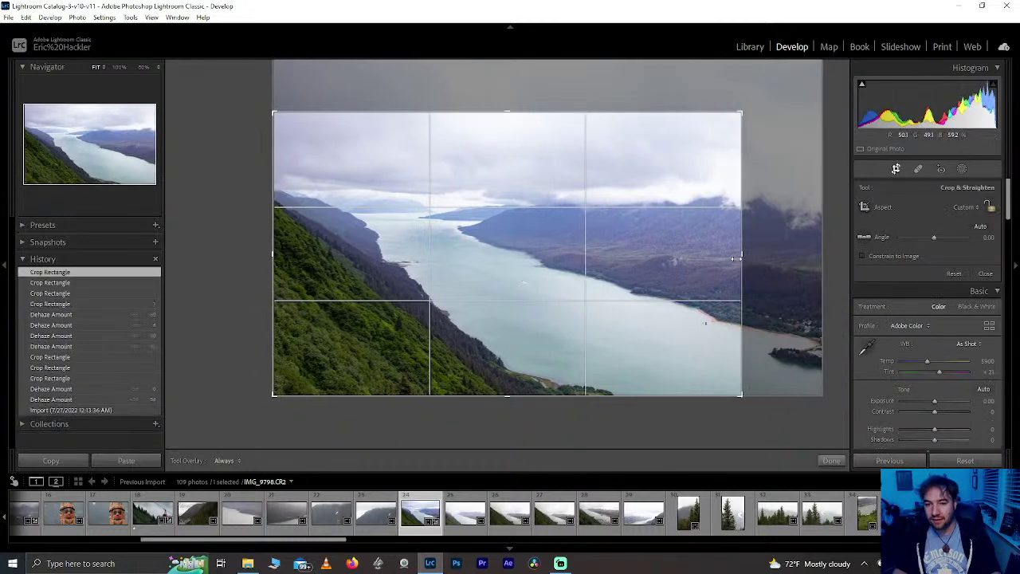
pyautogui.click(833, 461)
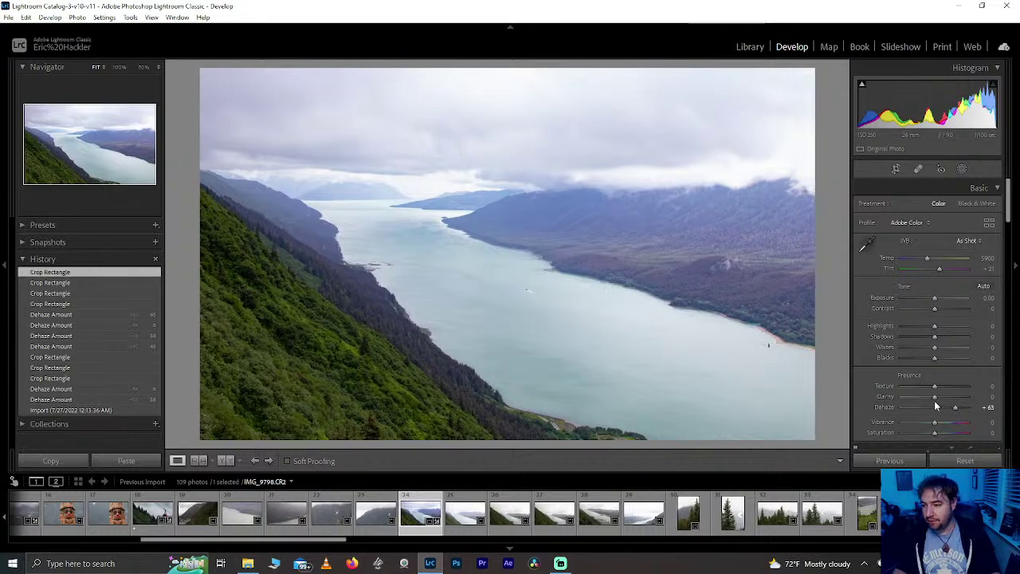
# Step: Raise Clarity to +29 and check the upper-left clouds at 100%
pyautogui.moveTo(944, 396)
pyautogui.mouseDown()
pyautogui.moveTo(960, 391)
pyautogui.moveTo(943, 392)
pyautogui.mouseUp()
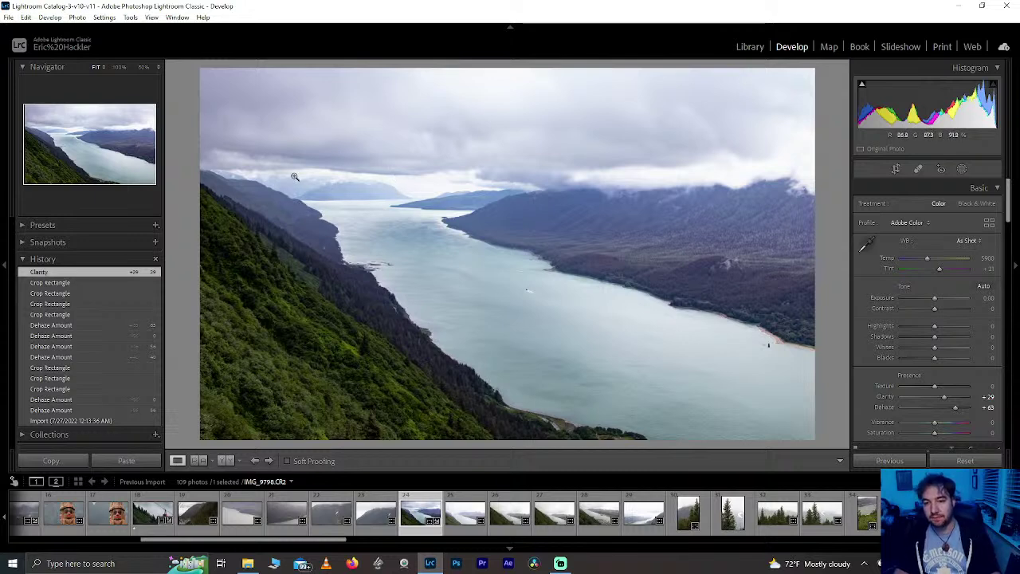
pyautogui.click(352, 191)
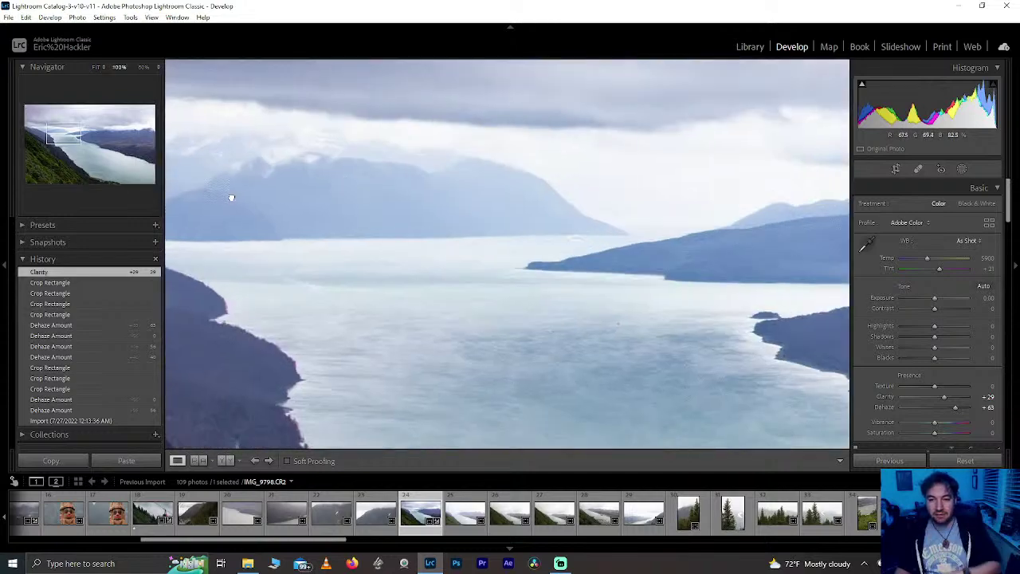
pyautogui.moveTo(231, 197); pyautogui.dragTo(419, 209)
pyautogui.moveTo(287, 244); pyautogui.dragTo(443, 284)
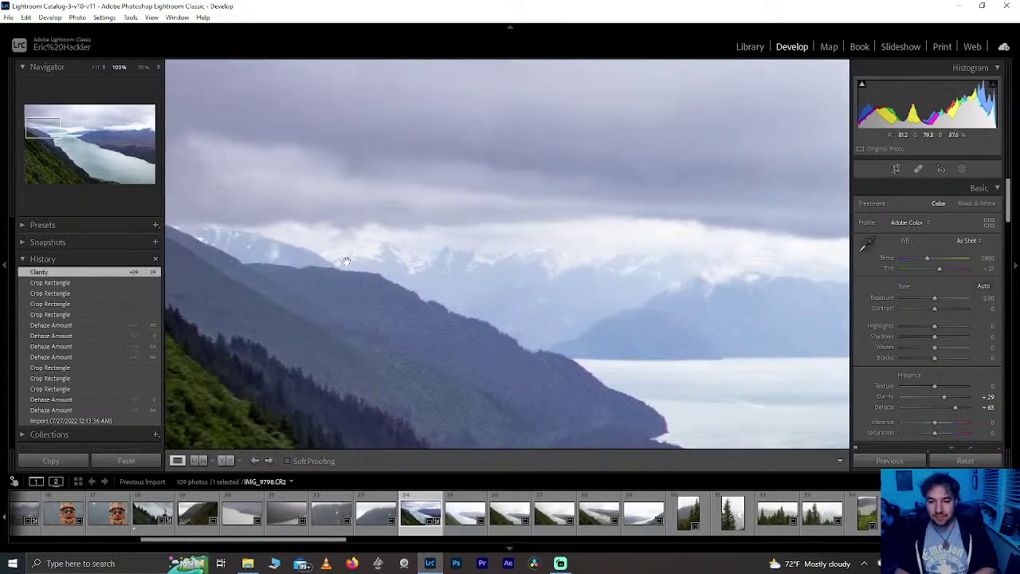
pyautogui.click(621, 282)
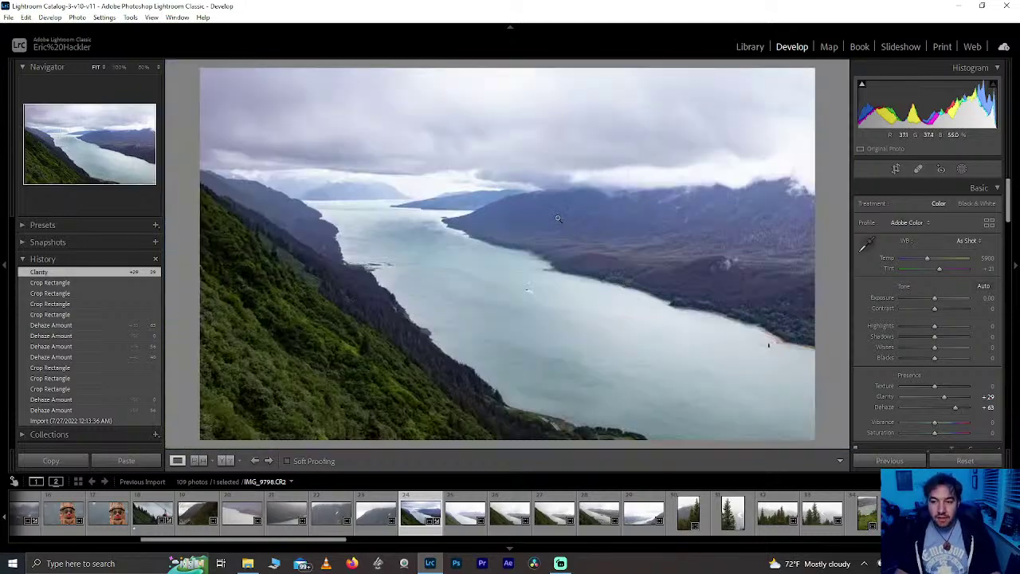
# Step: Inspect the distant mountains, fjord and left shoreline at 100% zoom
pyautogui.click(346, 212)
pyautogui.moveTo(413, 263); pyautogui.dragTo(465, 288)
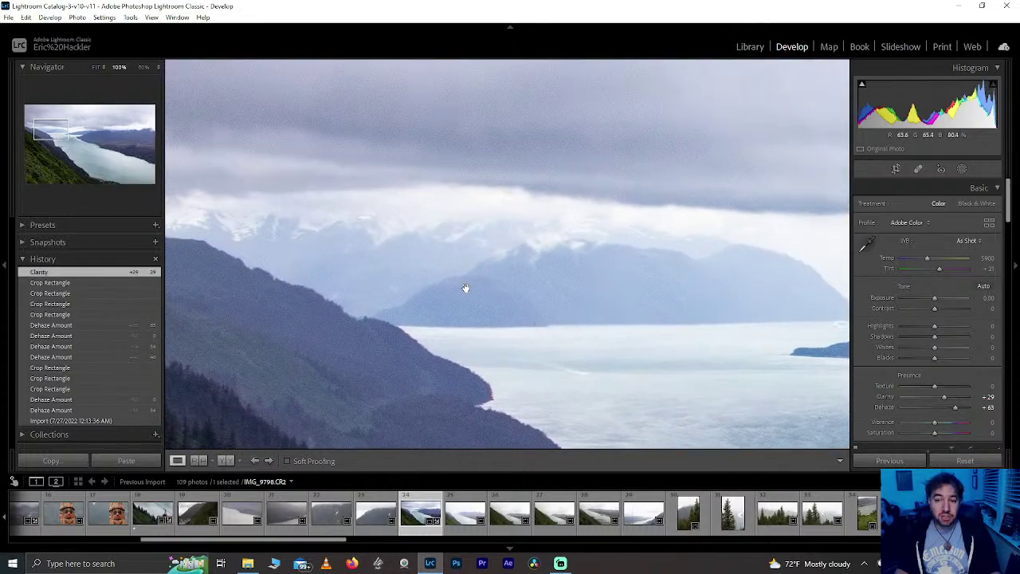
pyautogui.click(465, 288)
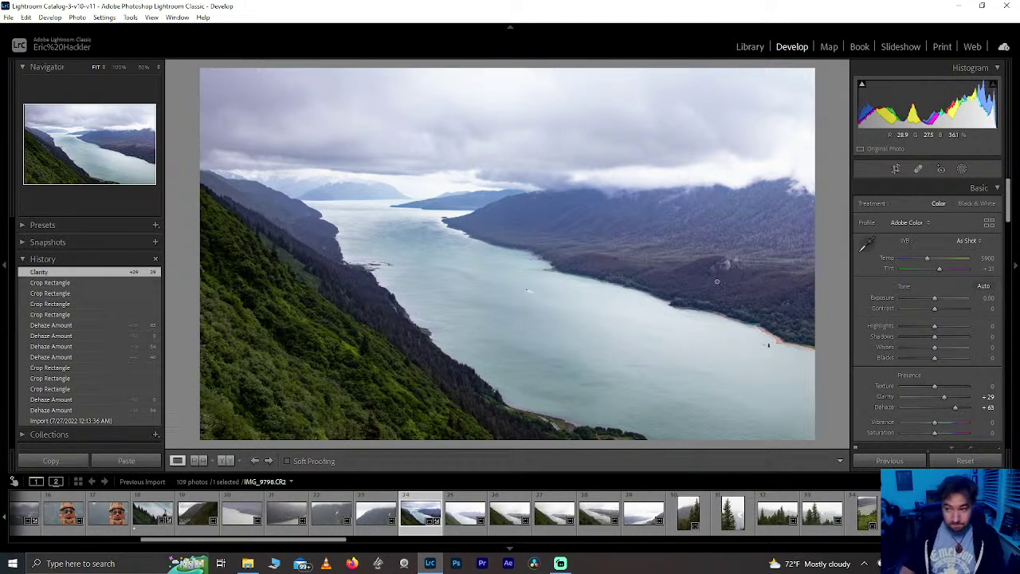
pyautogui.click(567, 257)
pyautogui.click(567, 257)
pyautogui.click(374, 235)
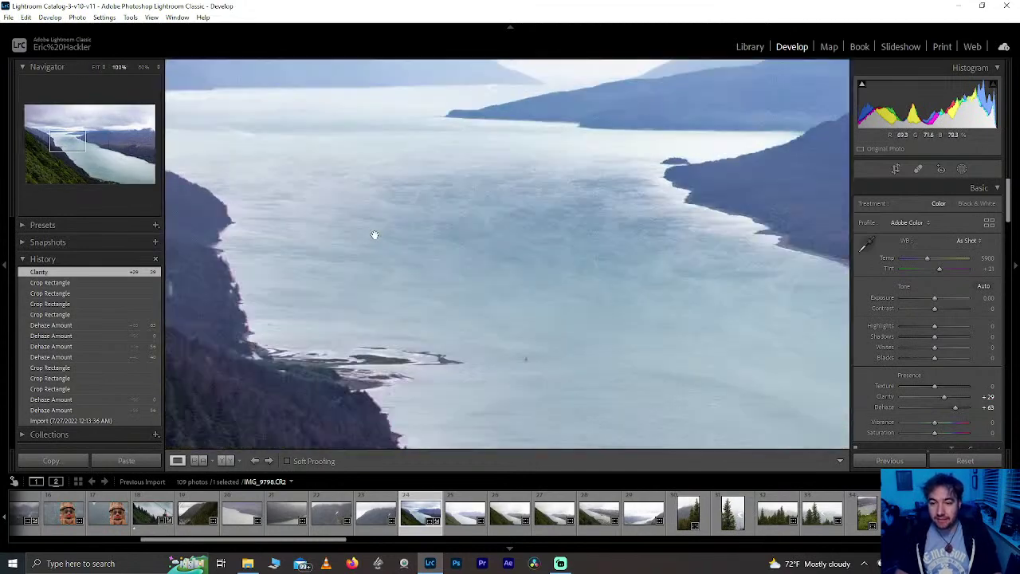
pyautogui.click(376, 236)
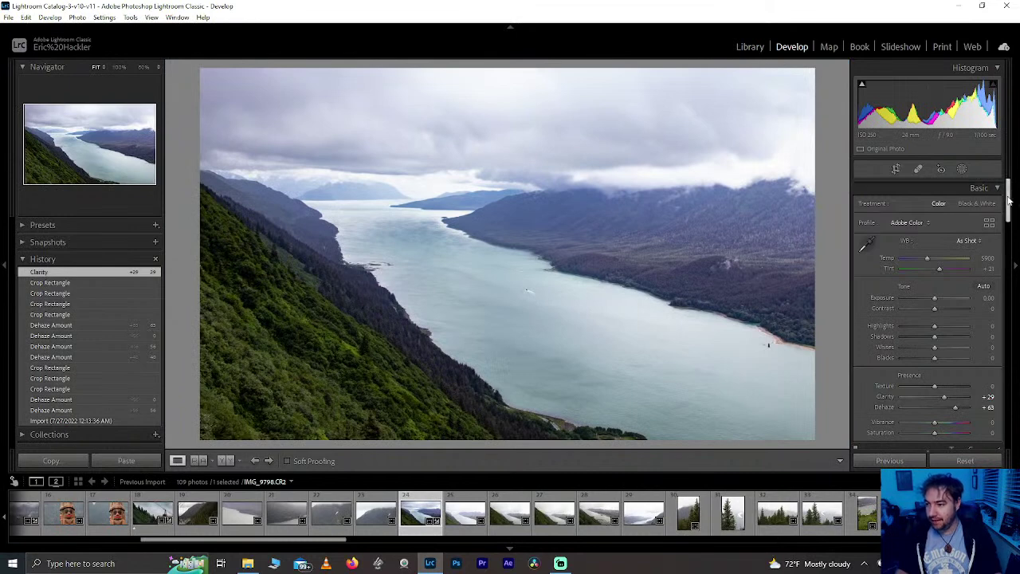
pyautogui.moveTo(1007, 192)
pyautogui.mouseDown()
pyautogui.moveTo(1007, 215)
pyautogui.moveTo(1007, 192)
pyautogui.mouseUp()
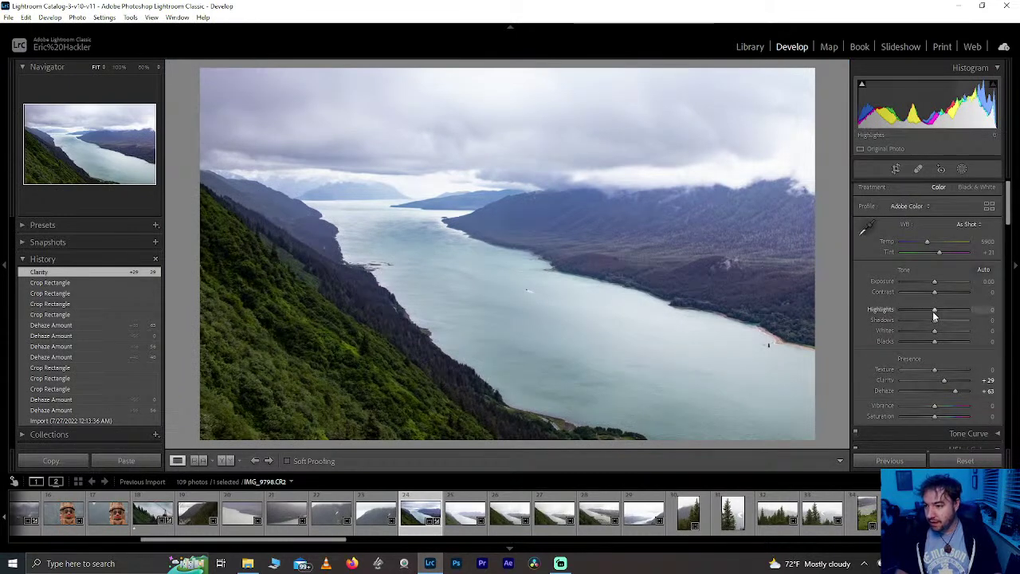
# Step: Set Highlights -69, Shadows +66 and Blacks -29, bringing the HSL/Color panel into view
pyautogui.moveTo(934, 309); pyautogui.dragTo(882, 309)
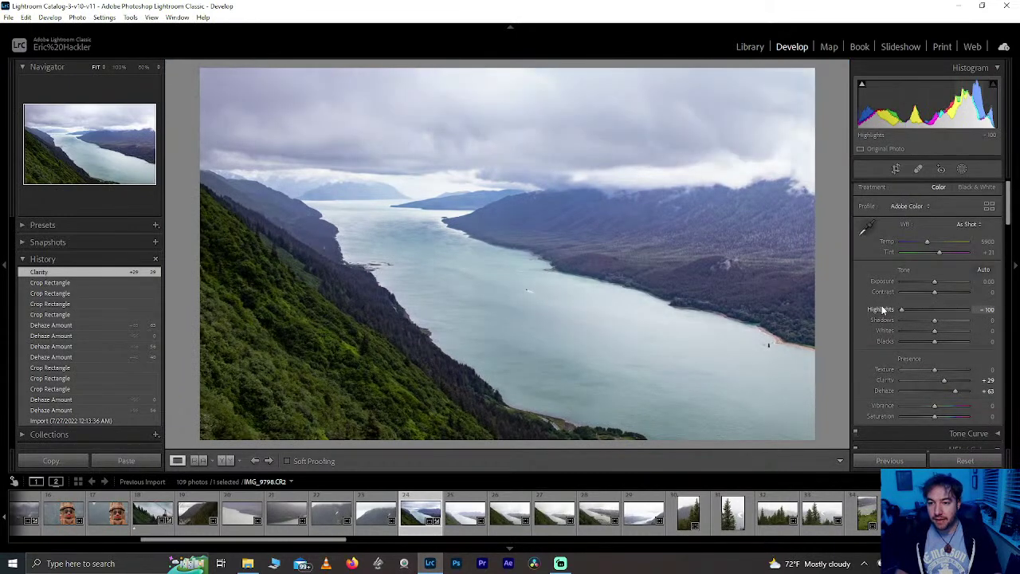
pyautogui.click(941, 312)
pyautogui.moveTo(947, 314)
pyautogui.mouseDown()
pyautogui.moveTo(914, 317)
pyautogui.moveTo(952, 324)
pyautogui.mouseUp()
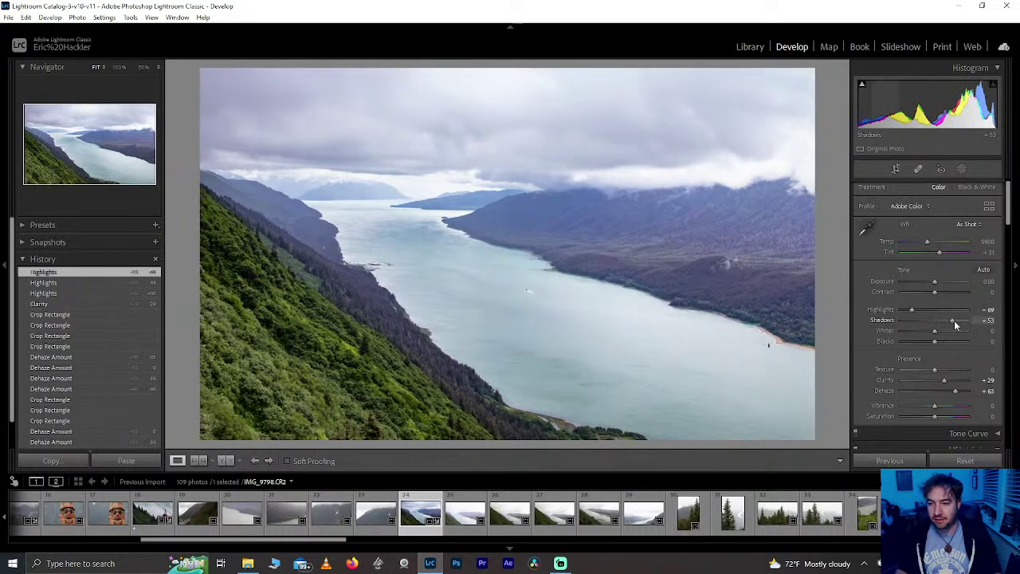
pyautogui.click(961, 324)
pyautogui.moveTo(961, 324); pyautogui.dragTo(958, 321)
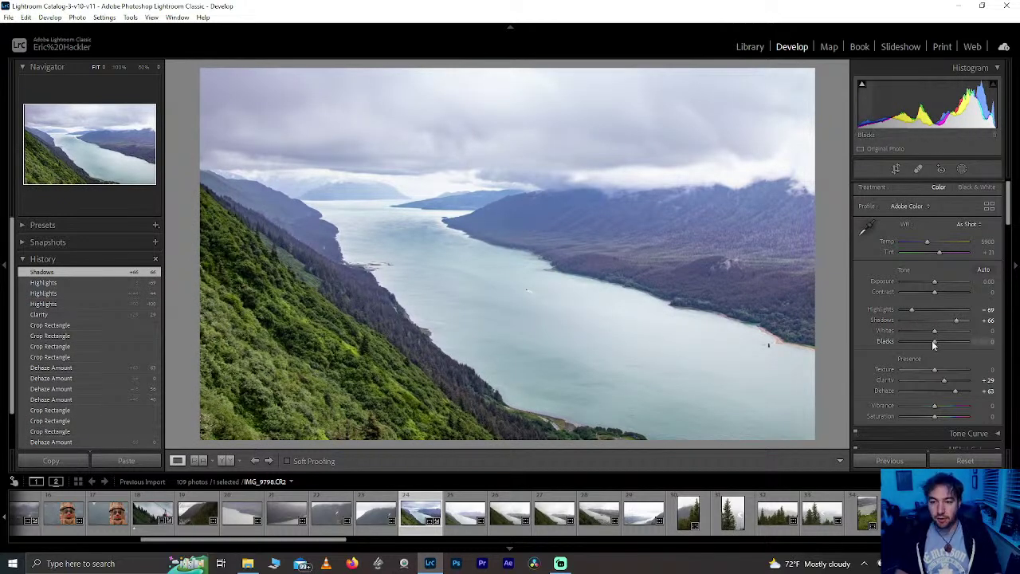
pyautogui.moveTo(934, 343)
pyautogui.mouseDown()
pyautogui.moveTo(910, 341)
pyautogui.moveTo(953, 336)
pyautogui.moveTo(946, 340)
pyautogui.mouseUp()
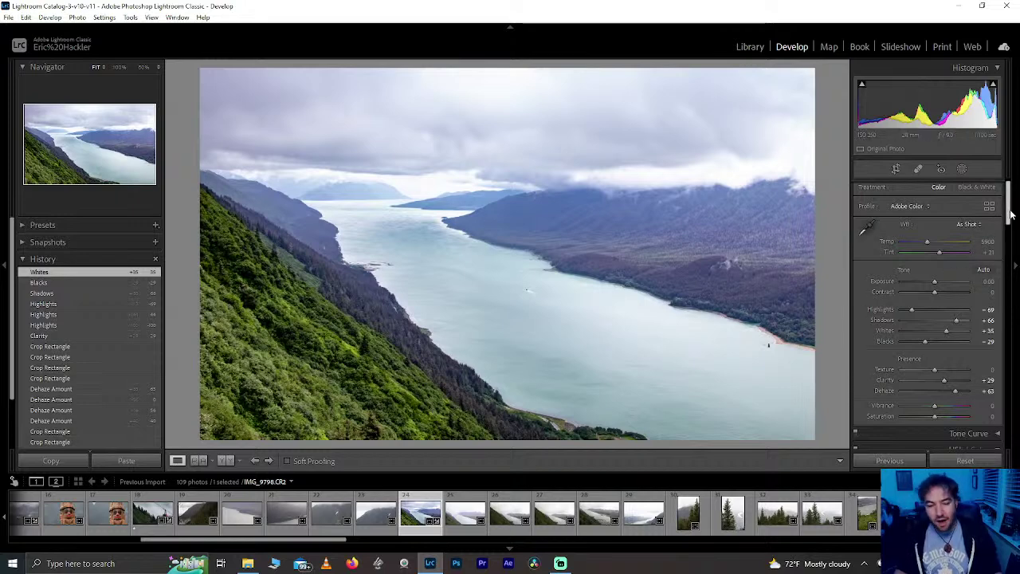
pyautogui.moveTo(1009, 214); pyautogui.dragTo(1001, 258)
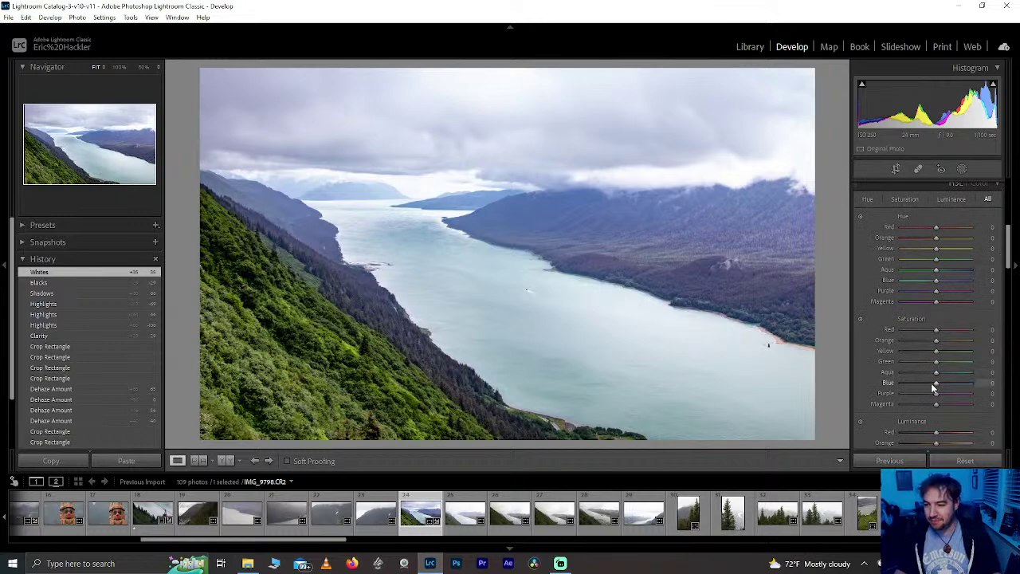
# Step: Raise HSL saturation: Blue +46, Aqua +75, Green +38, Orange +43, Purple +5
pyautogui.moveTo(941, 382)
pyautogui.mouseDown()
pyautogui.moveTo(965, 380)
pyautogui.moveTo(949, 382)
pyautogui.mouseUp()
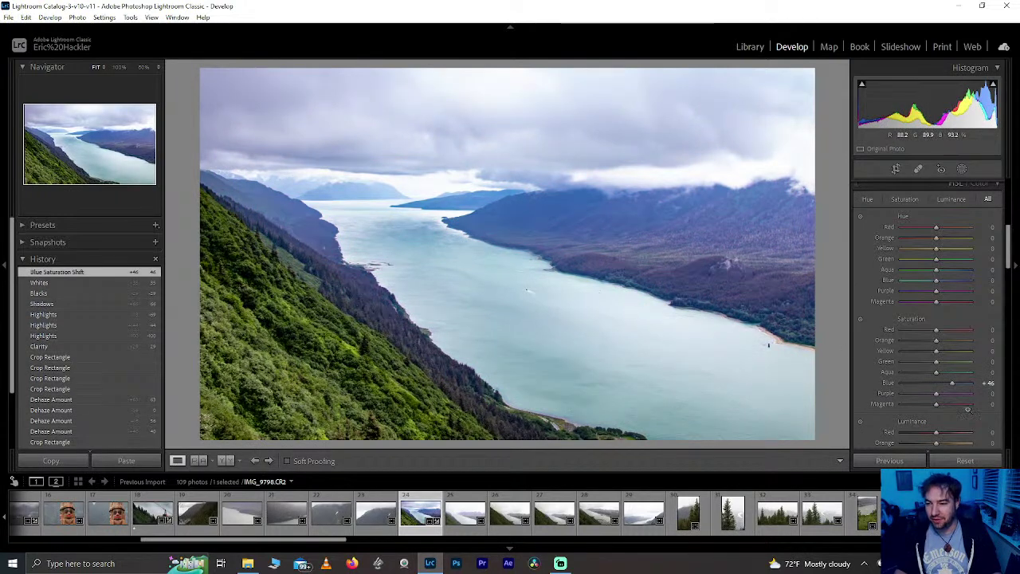
pyautogui.moveTo(935, 372)
pyautogui.mouseDown()
pyautogui.moveTo(995, 372)
pyautogui.moveTo(961, 371)
pyautogui.moveTo(979, 392)
pyautogui.moveTo(934, 392)
pyautogui.moveTo(985, 392)
pyautogui.moveTo(926, 385)
pyautogui.moveTo(944, 387)
pyautogui.mouseUp()
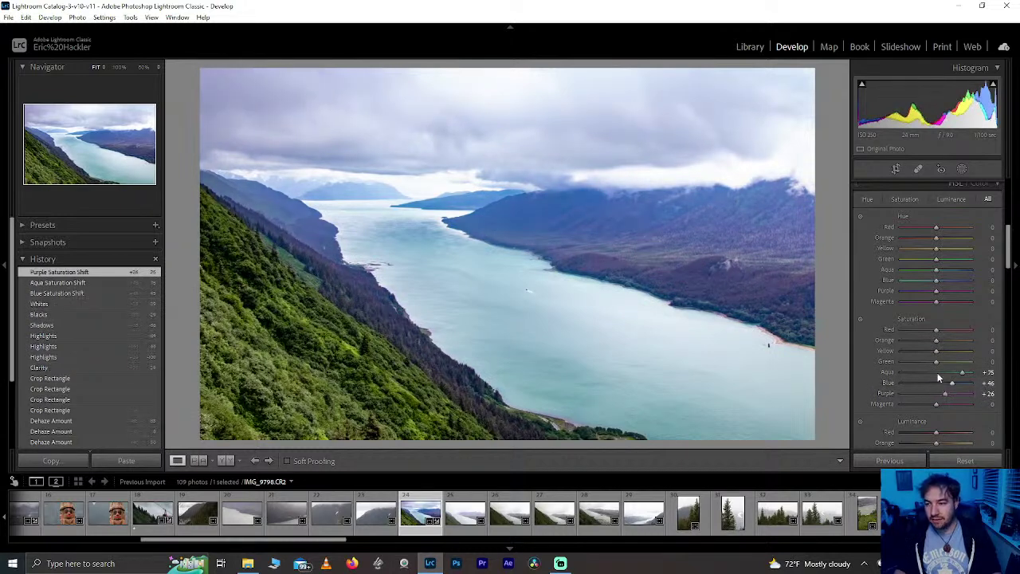
pyautogui.moveTo(947, 394); pyautogui.dragTo(949, 364)
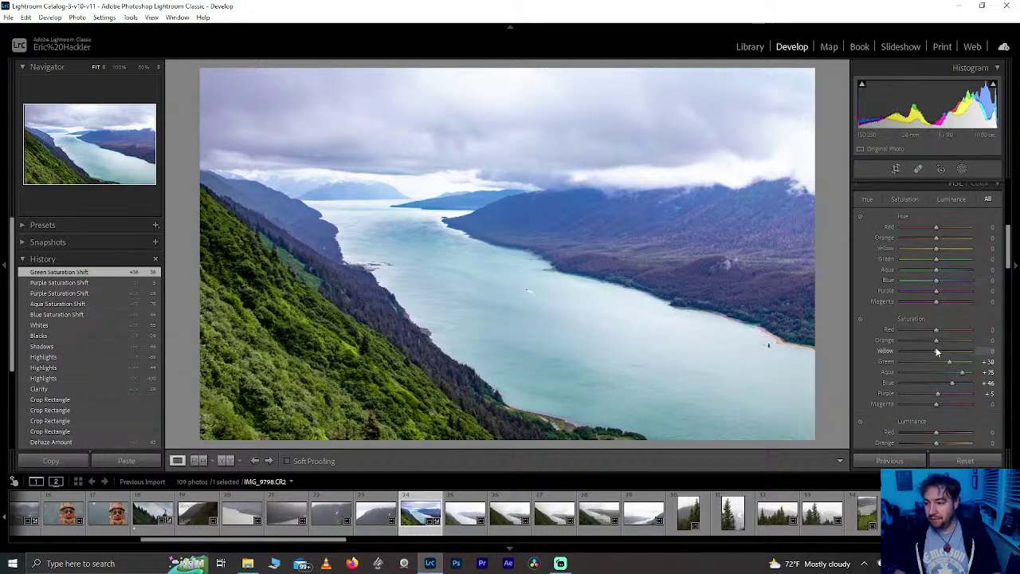
pyautogui.moveTo(937, 343)
pyautogui.mouseDown()
pyautogui.moveTo(995, 343)
pyautogui.moveTo(963, 351)
pyautogui.moveTo(951, 341)
pyautogui.mouseUp()
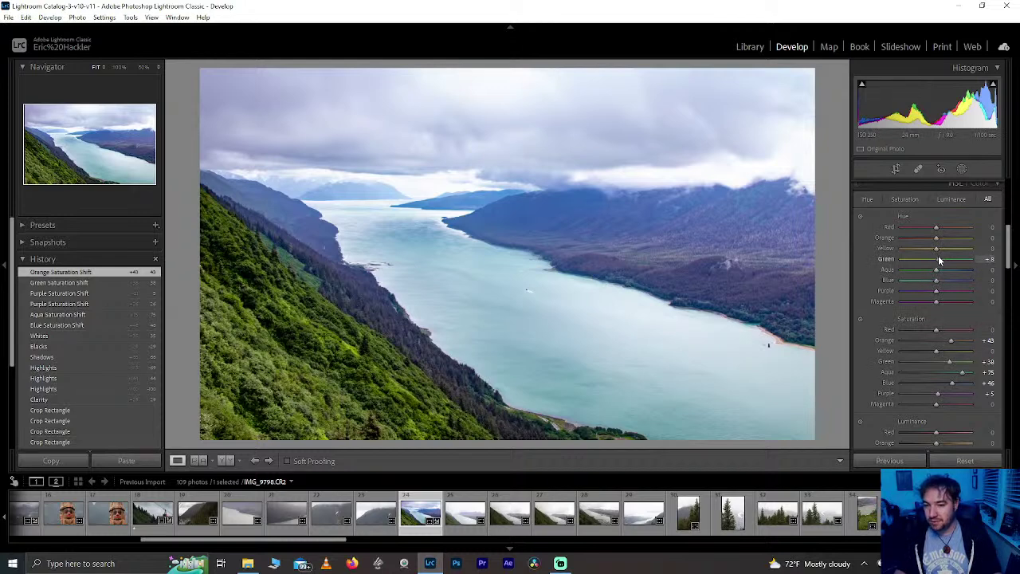
# Step: Shift the Green hue to +48
pyautogui.moveTo(938, 260)
pyautogui.mouseDown()
pyautogui.moveTo(972, 259)
pyautogui.moveTo(955, 259)
pyautogui.mouseUp()
pyautogui.click(949, 260)
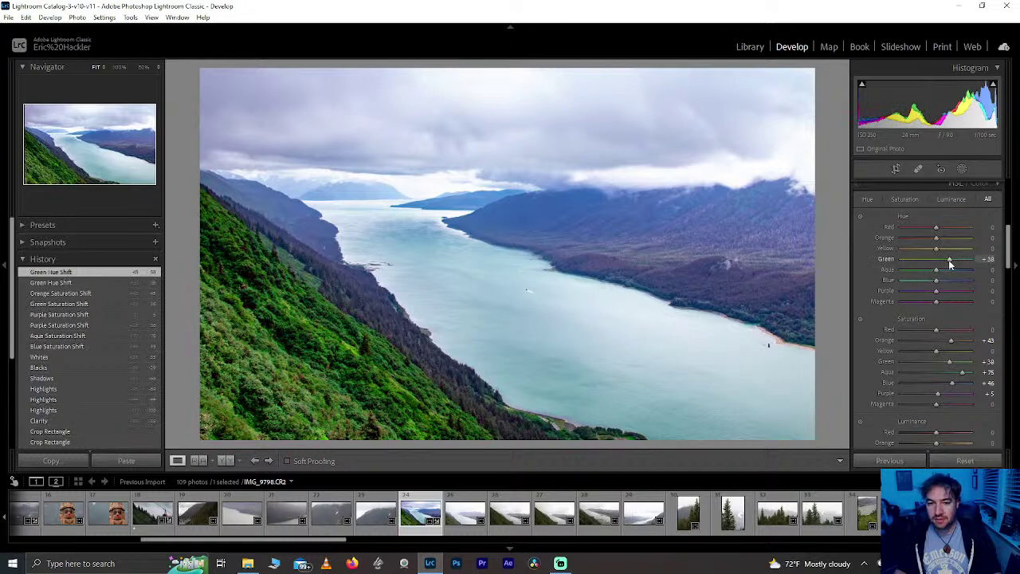
pyautogui.moveTo(950, 260)
pyautogui.mouseDown()
pyautogui.moveTo(880, 260)
pyautogui.moveTo(954, 269)
pyautogui.mouseUp()
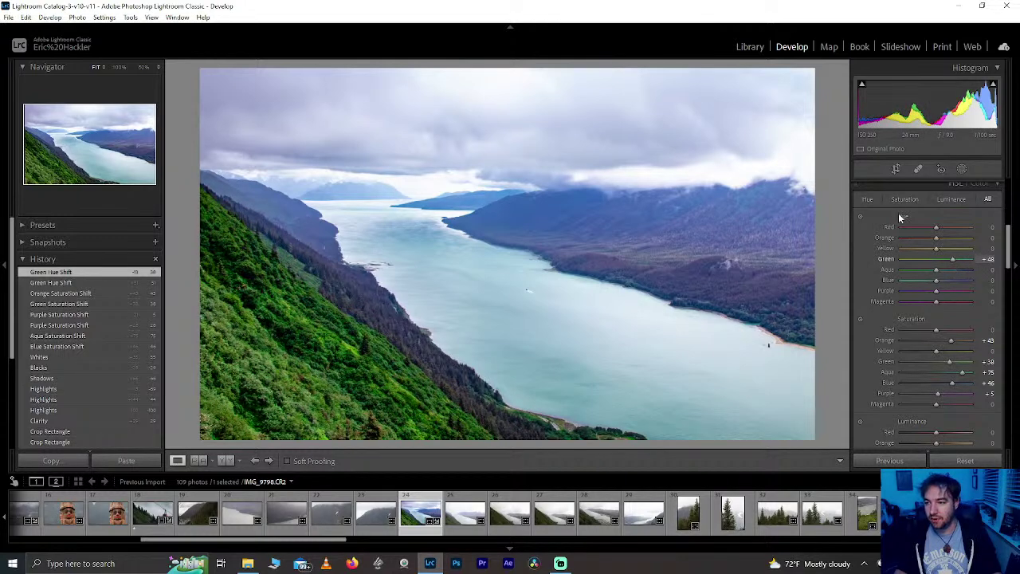
pyautogui.click(896, 169)
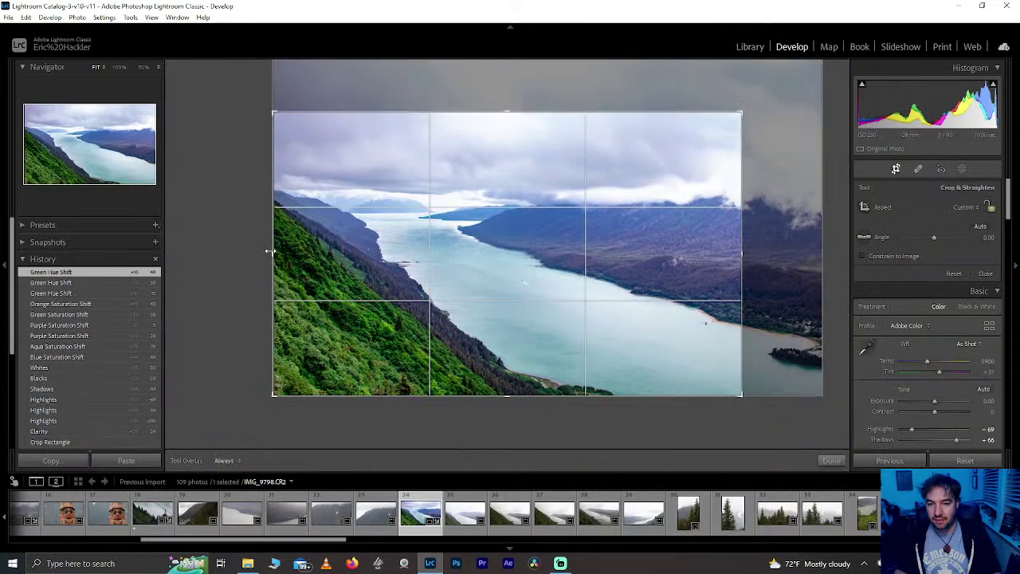
# Step: Narrow the crop from the left, extend its top to include more sky, and apply
pyautogui.moveTo(273, 253); pyautogui.dragTo(295, 254)
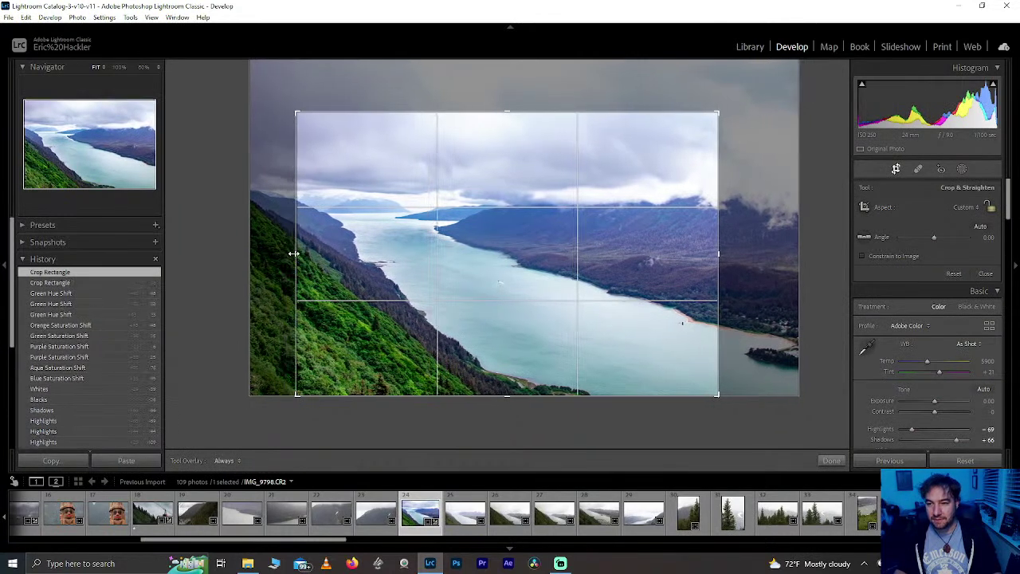
pyautogui.moveTo(463, 118); pyautogui.dragTo(462, 85)
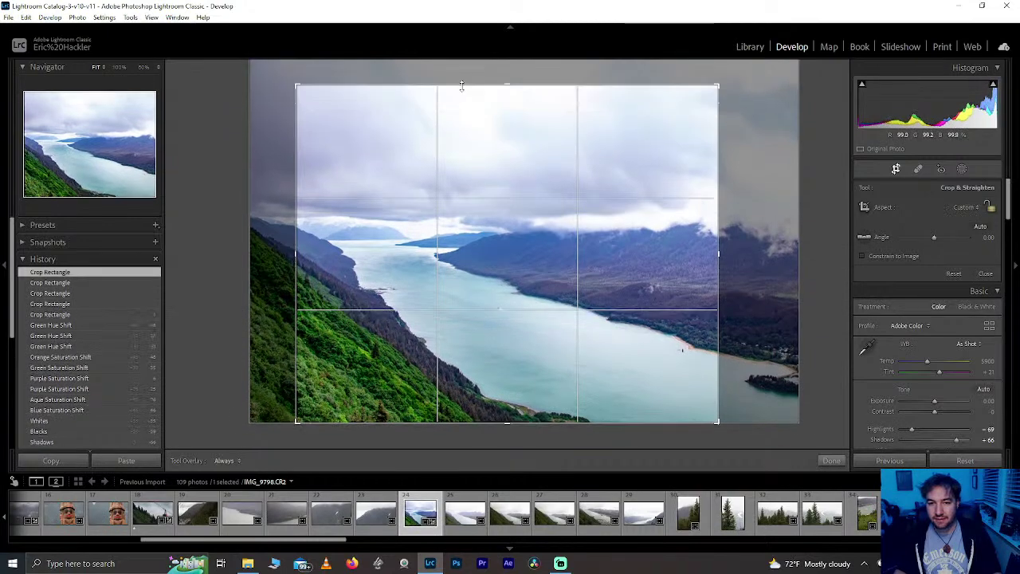
pyautogui.click(831, 461)
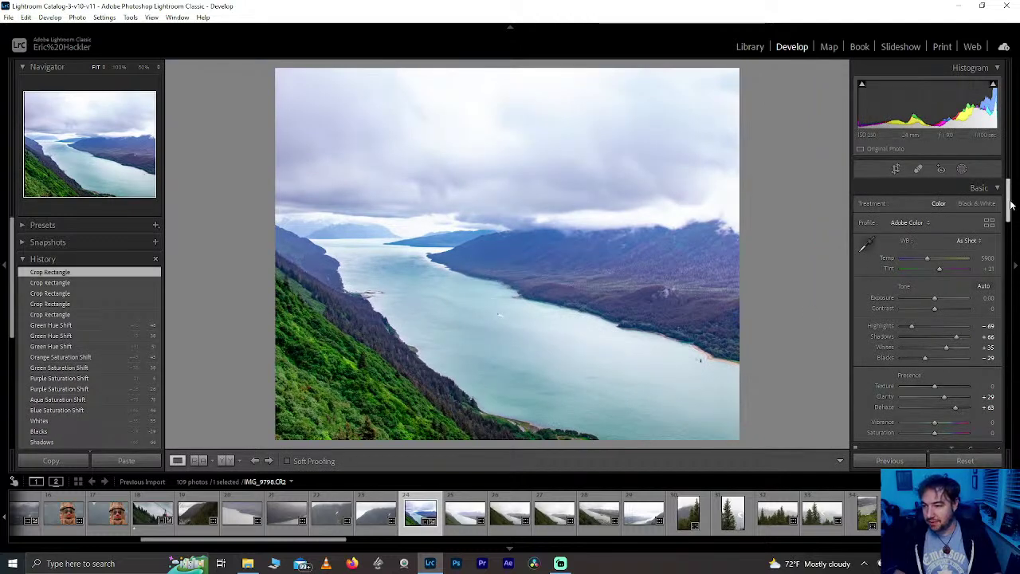
# Step: Scroll to HSL Luminance and set Aqua luminance to -100
pyautogui.scroll(-5, 992, 246)
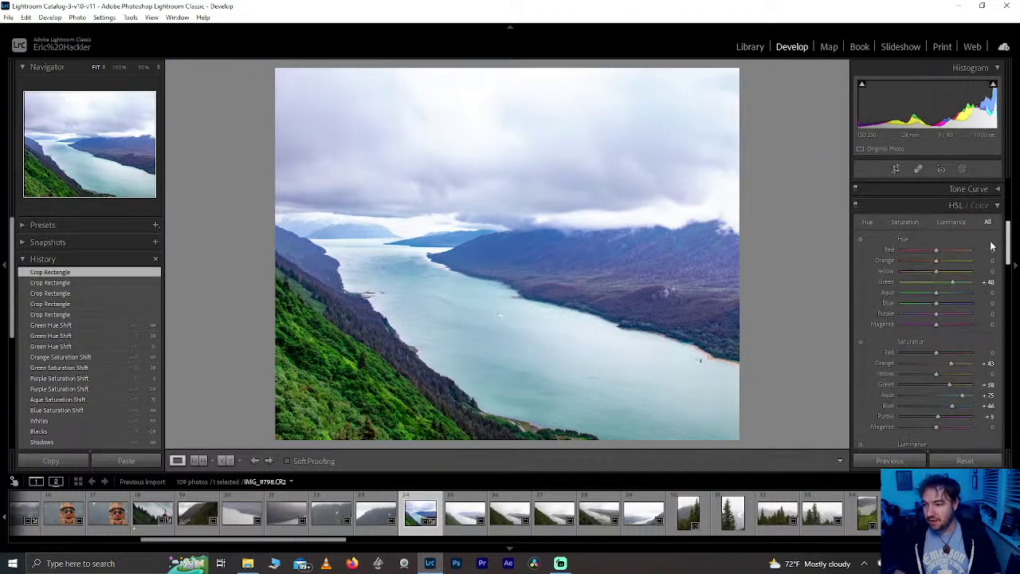
pyautogui.scroll(-1, 992, 246)
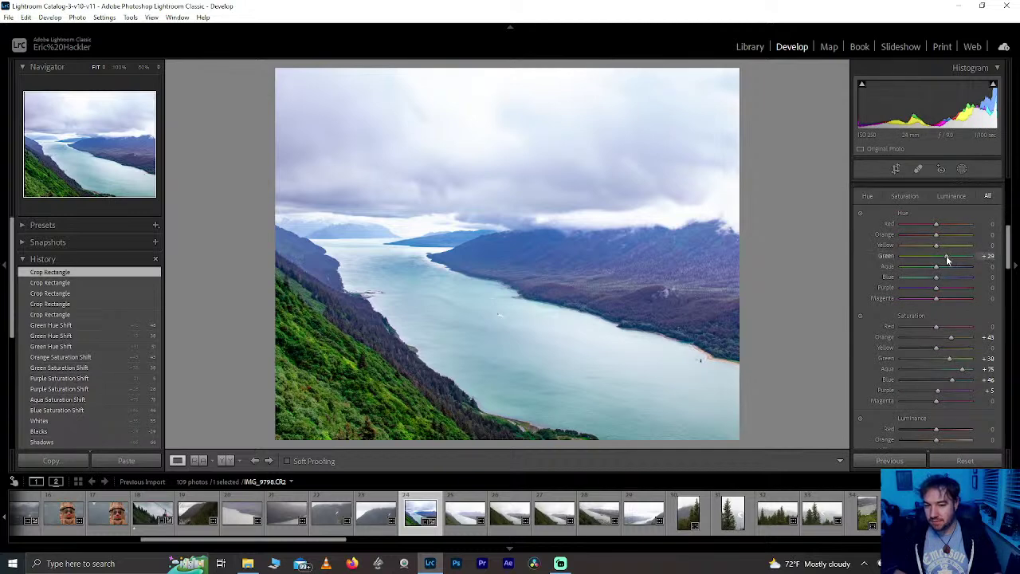
pyautogui.moveTo(946, 259); pyautogui.dragTo(948, 259)
pyautogui.scroll(-2, 1002, 259)
pyautogui.scroll(-3, 1002, 259)
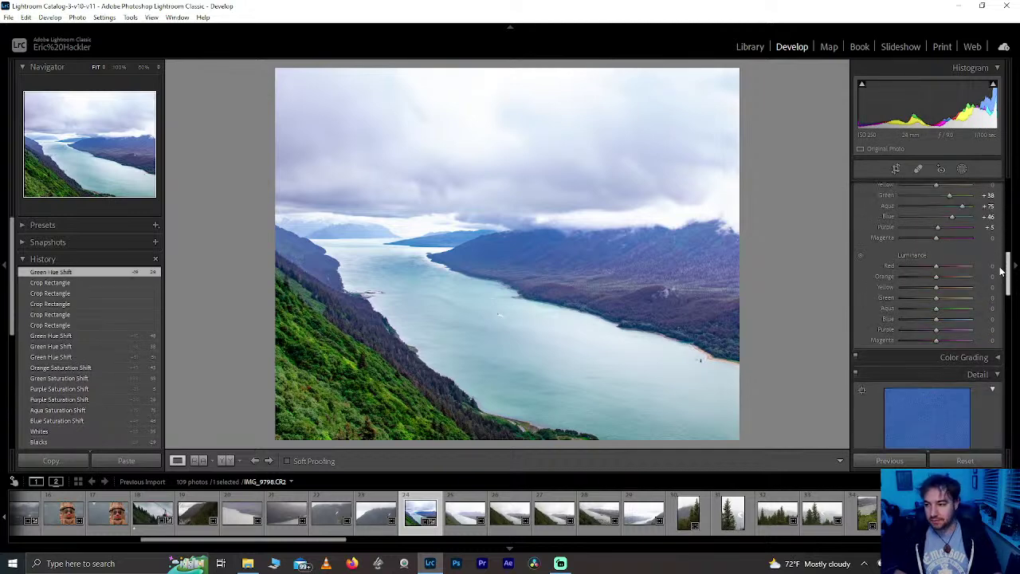
pyautogui.moveTo(936, 319); pyautogui.dragTo(883, 305)
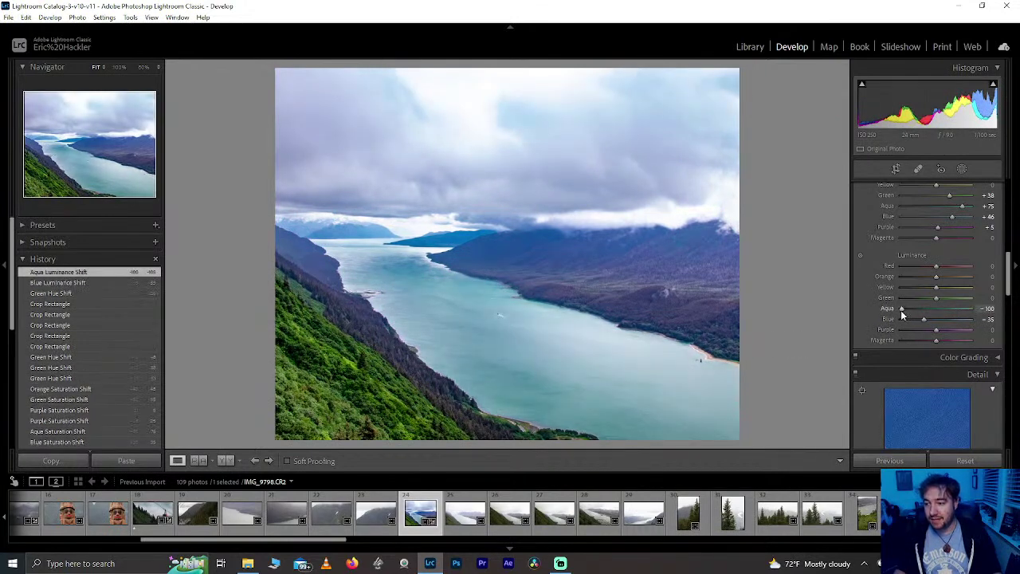
pyautogui.click(924, 308)
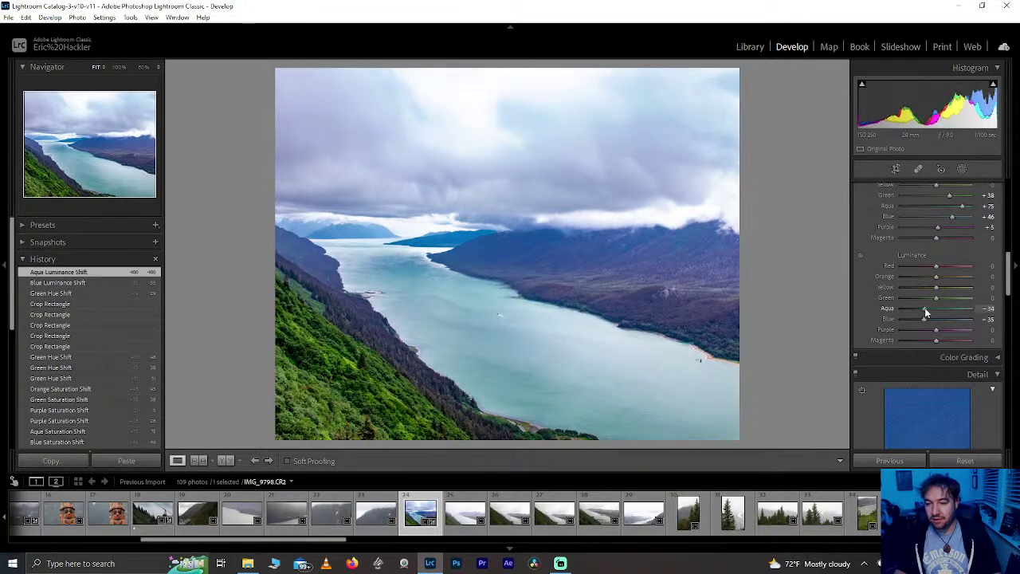
pyautogui.hotkey('ctrl', 'z')
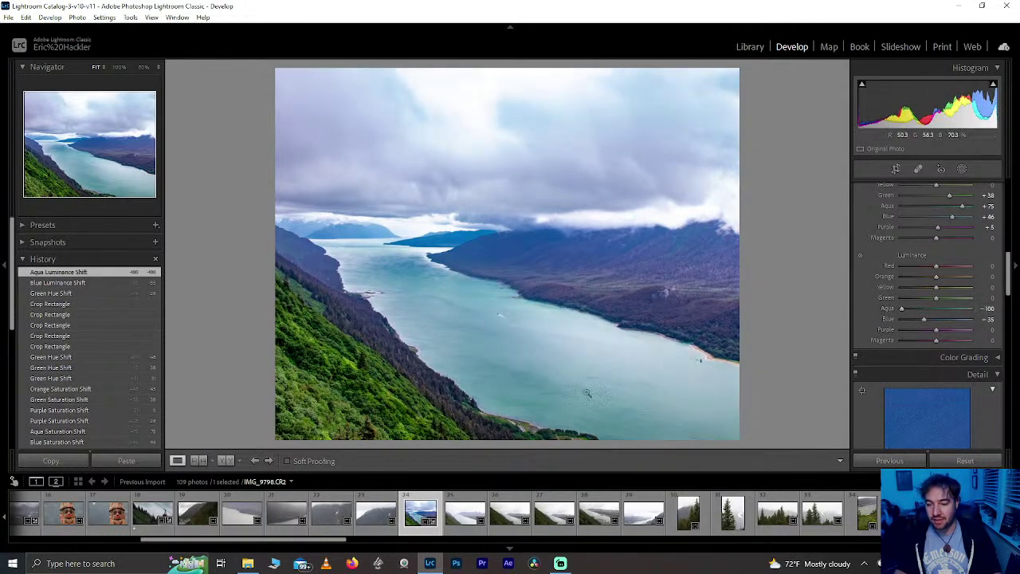
# Step: Set luminance Green -45, Blue -35, Orange +77, Yellow -20, then check the clouds at 100%
pyautogui.moveTo(936, 300); pyautogui.dragTo(901, 325)
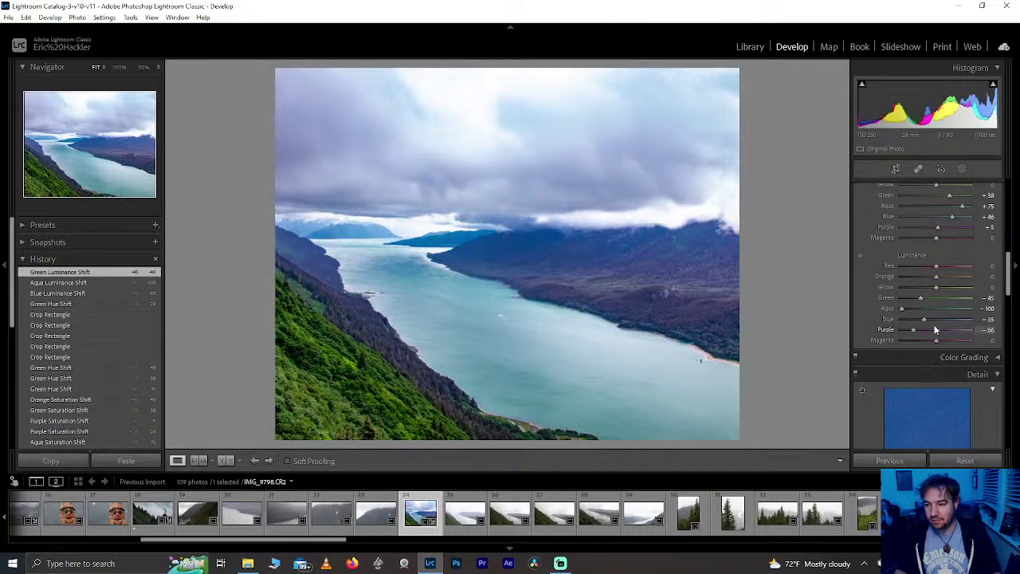
pyautogui.click(934, 329)
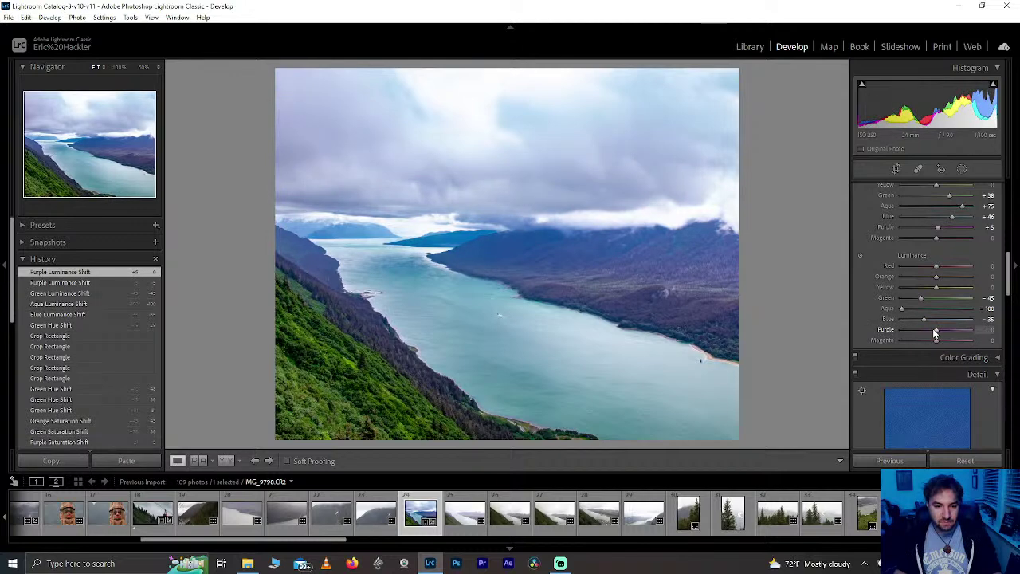
pyautogui.moveTo(946, 340)
pyautogui.mouseDown()
pyautogui.moveTo(987, 348)
pyautogui.moveTo(850, 341)
pyautogui.moveTo(947, 348)
pyautogui.mouseUp()
pyautogui.doubleClick(947, 340)
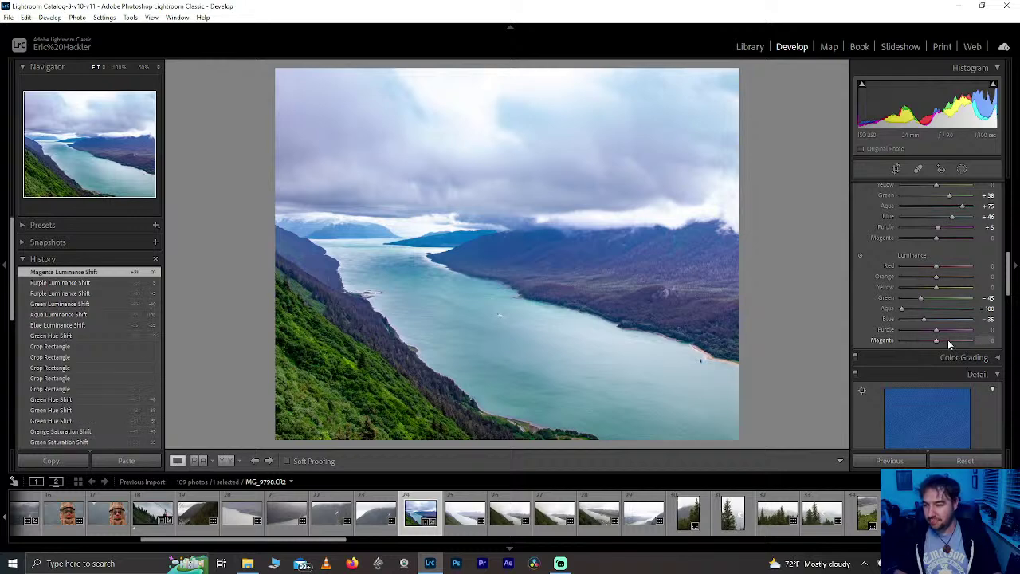
pyautogui.moveTo(936, 277)
pyautogui.mouseDown()
pyautogui.moveTo(886, 275)
pyautogui.moveTo(972, 279)
pyautogui.moveTo(938, 290)
pyautogui.mouseUp()
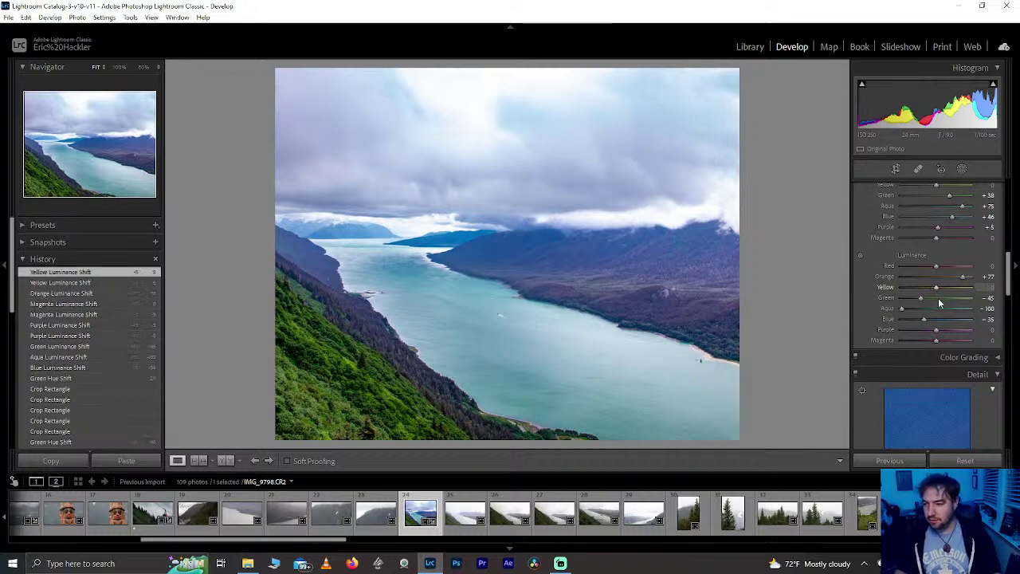
pyautogui.moveTo(936, 291); pyautogui.dragTo(928, 292)
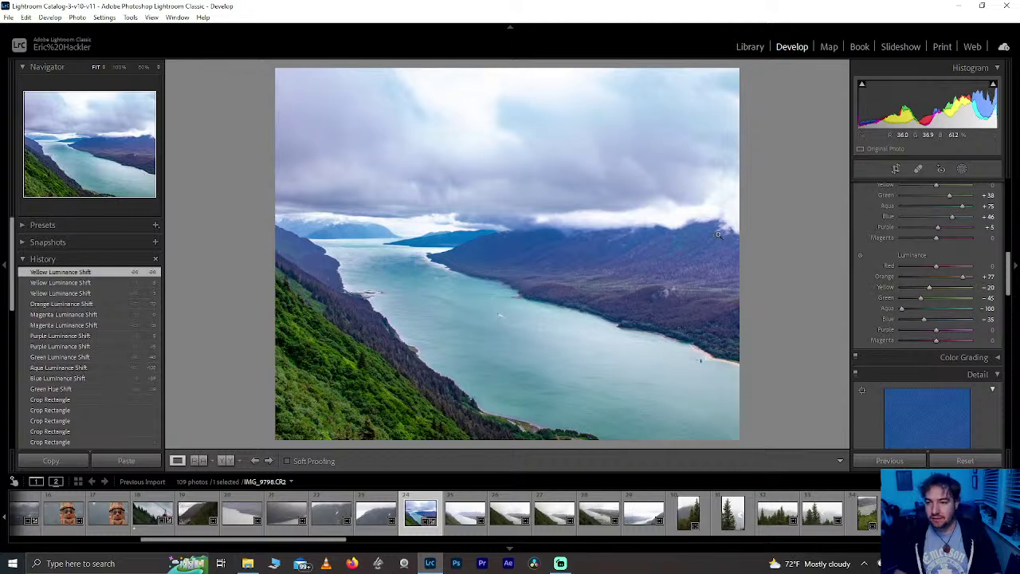
pyautogui.click(553, 167)
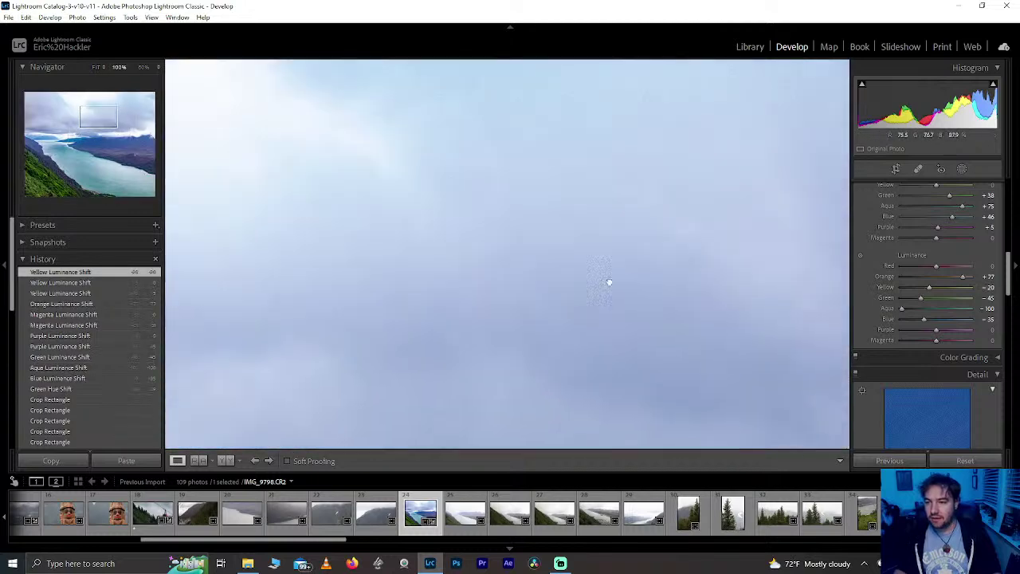
pyautogui.click(531, 205)
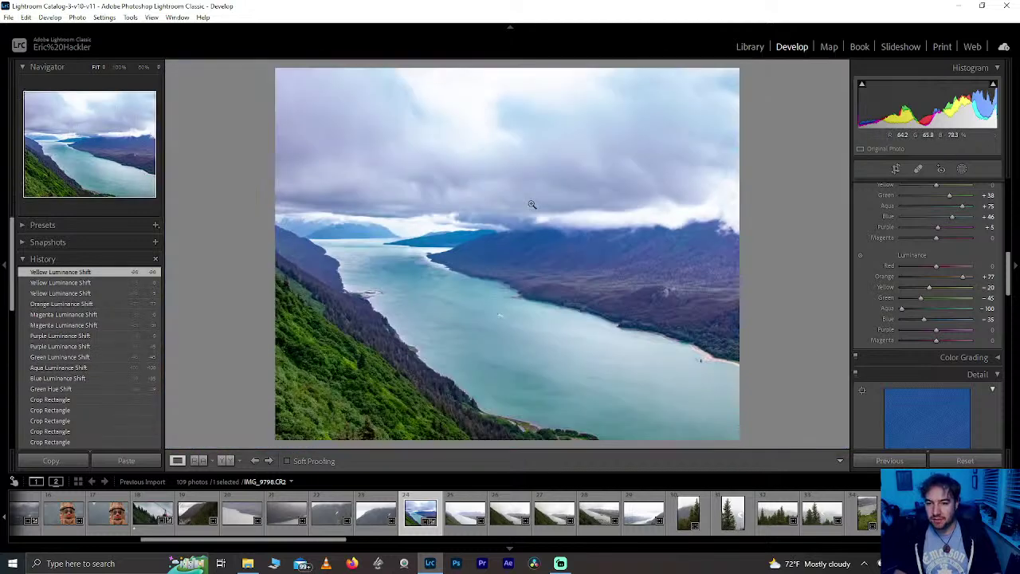
pyautogui.click(961, 170)
# Step: Create the sky mask with full Noise reduction and raised Texture, checking it at 100%
pyautogui.click(902, 214)
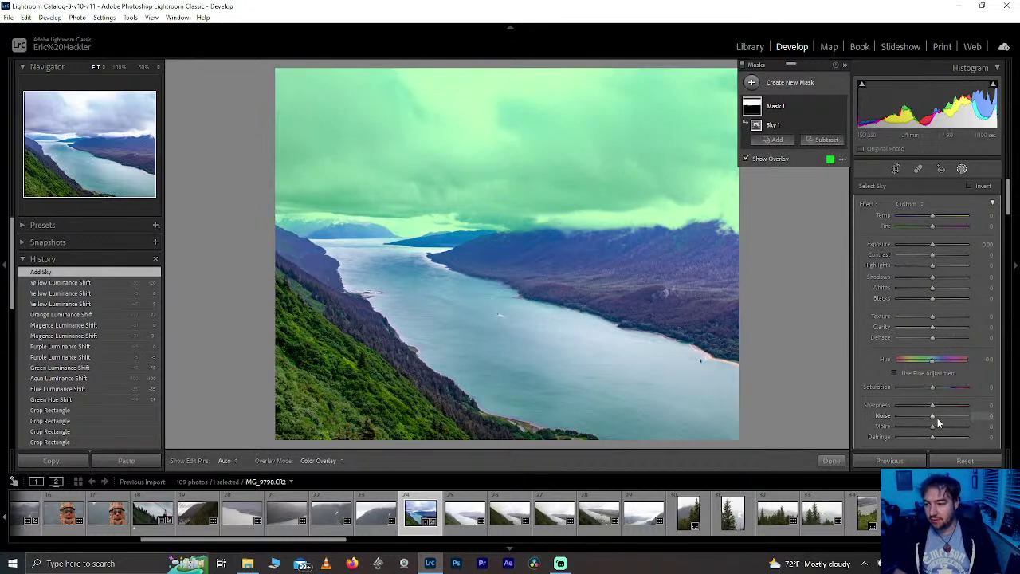
pyautogui.moveTo(932, 416); pyautogui.dragTo(996, 416)
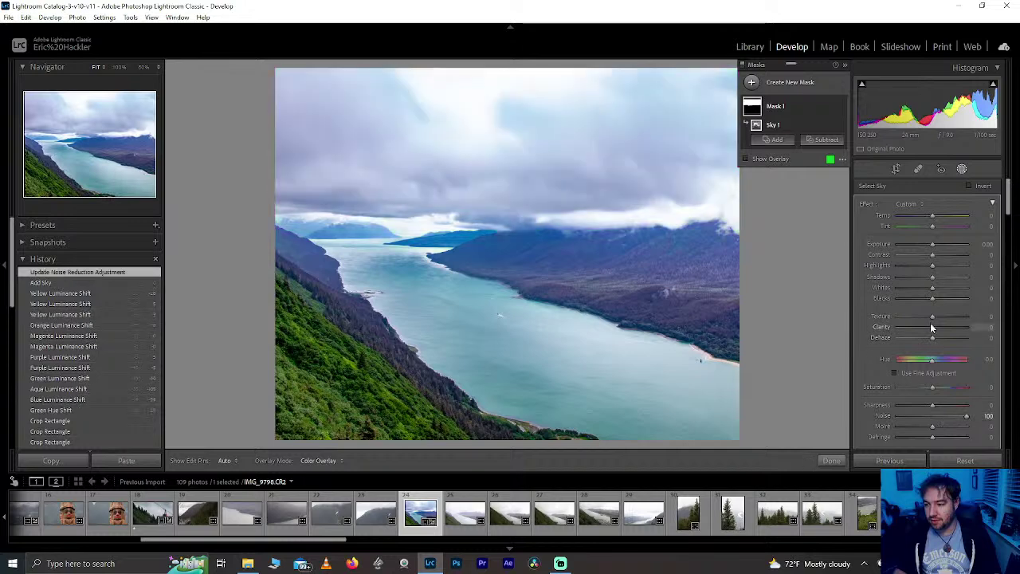
pyautogui.moveTo(930, 317); pyautogui.dragTo(1015, 332)
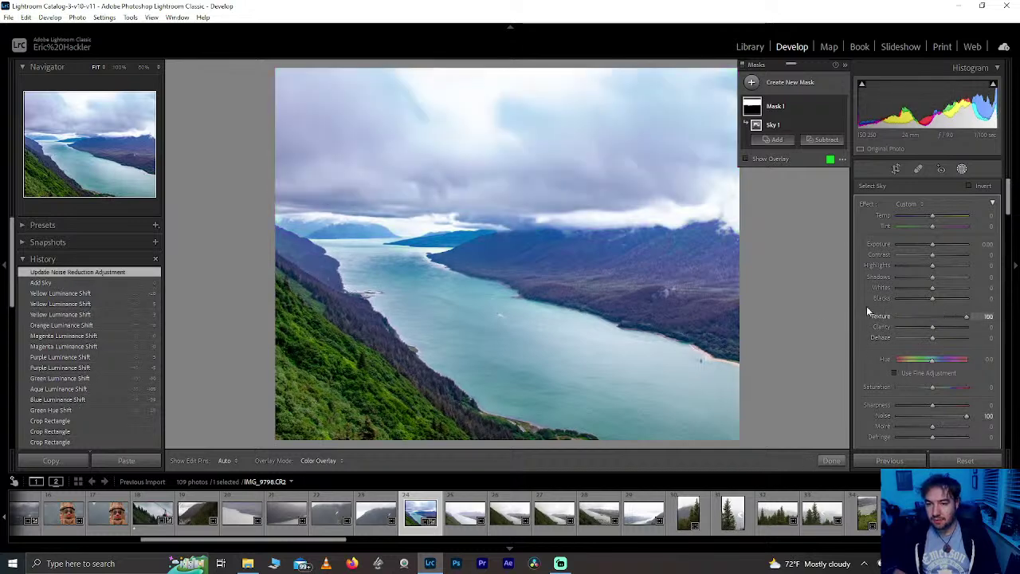
pyautogui.moveTo(867, 312); pyautogui.dragTo(916, 317)
pyautogui.click(104, 121)
pyautogui.moveTo(100, 119); pyautogui.dragTo(98, 137)
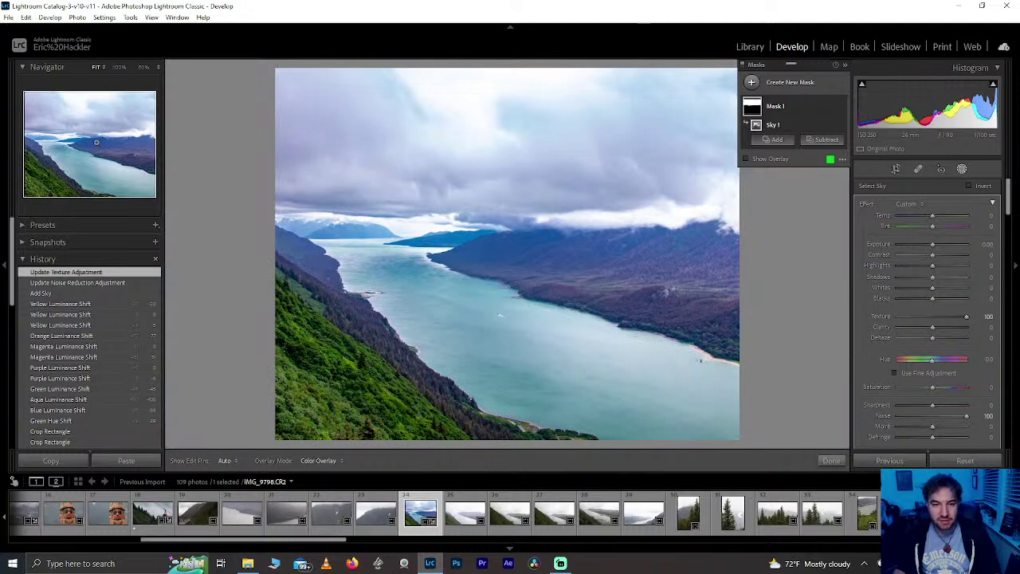
# Step: Set the sky mask's Texture to 44 and Clarity to 22, zooming in on the clouds
pyautogui.click(947, 317)
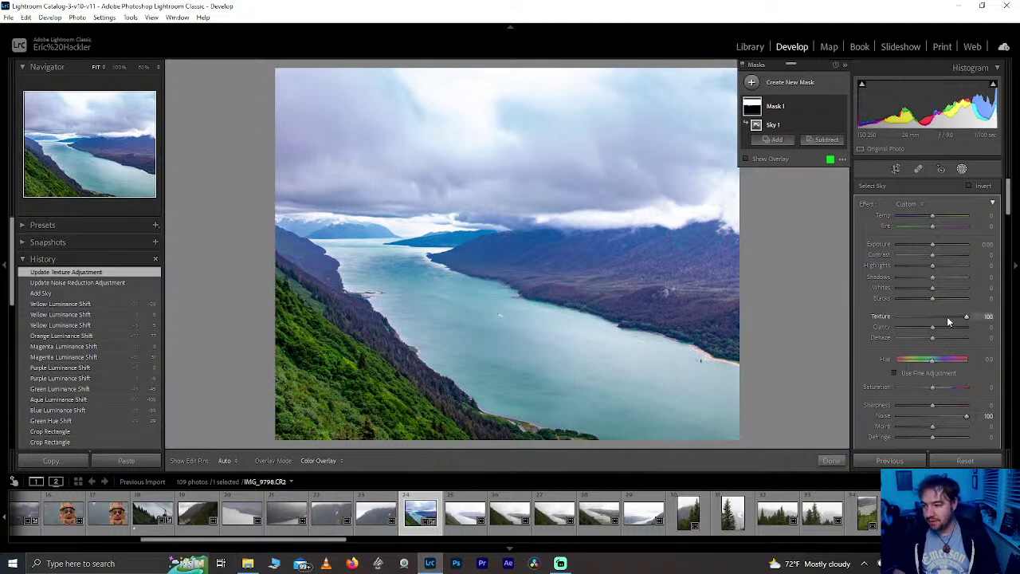
pyautogui.moveTo(947, 327)
pyautogui.mouseDown()
pyautogui.moveTo(981, 338)
pyautogui.moveTo(951, 328)
pyautogui.mouseUp()
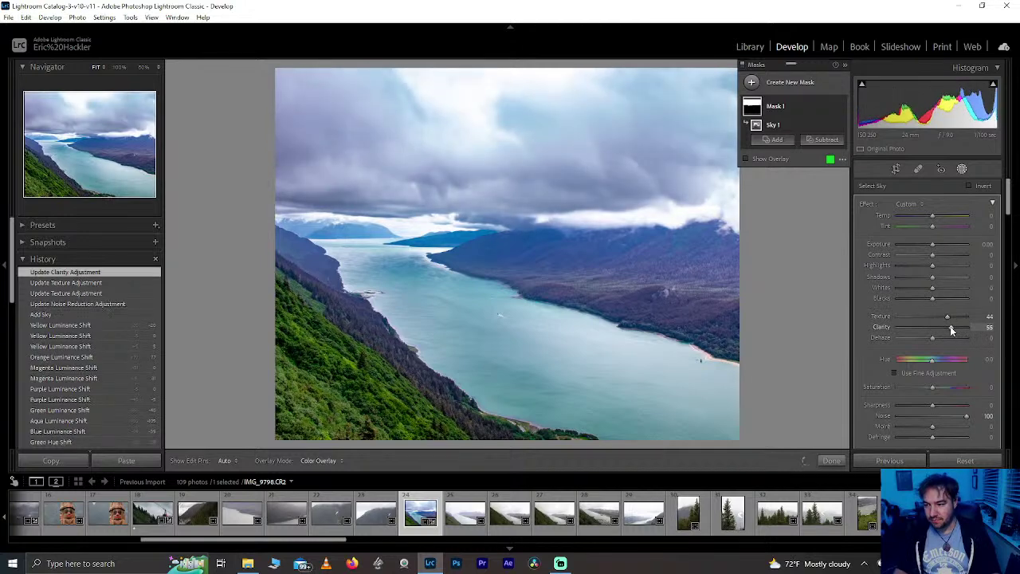
pyautogui.click(493, 179)
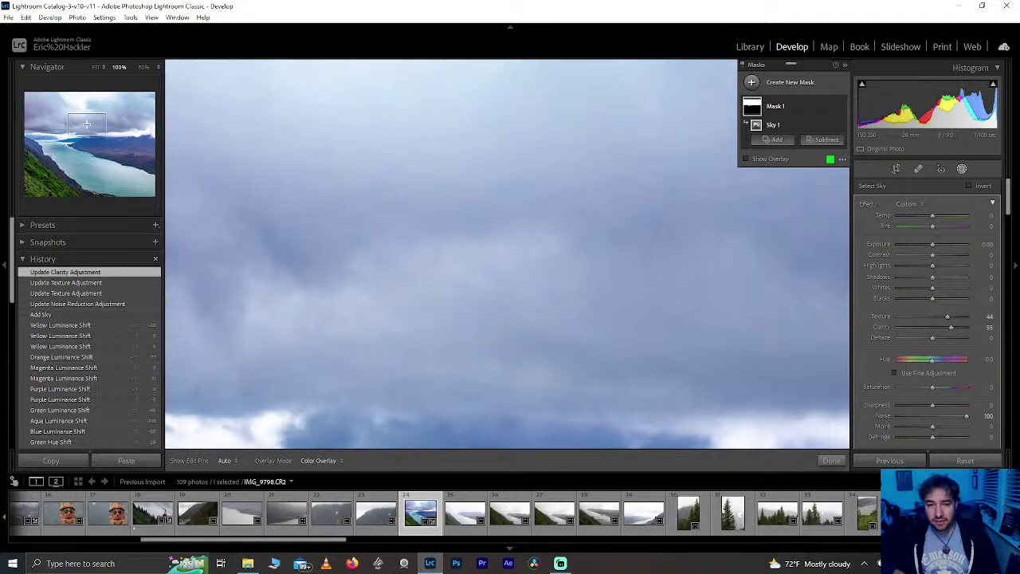
pyautogui.press('z')
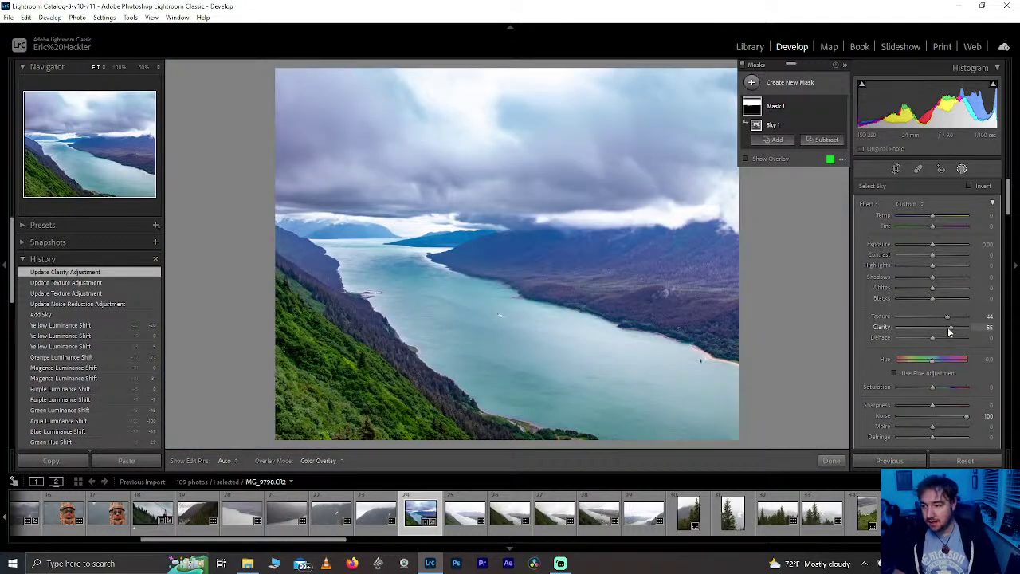
pyautogui.moveTo(949, 330); pyautogui.dragTo(826, 263)
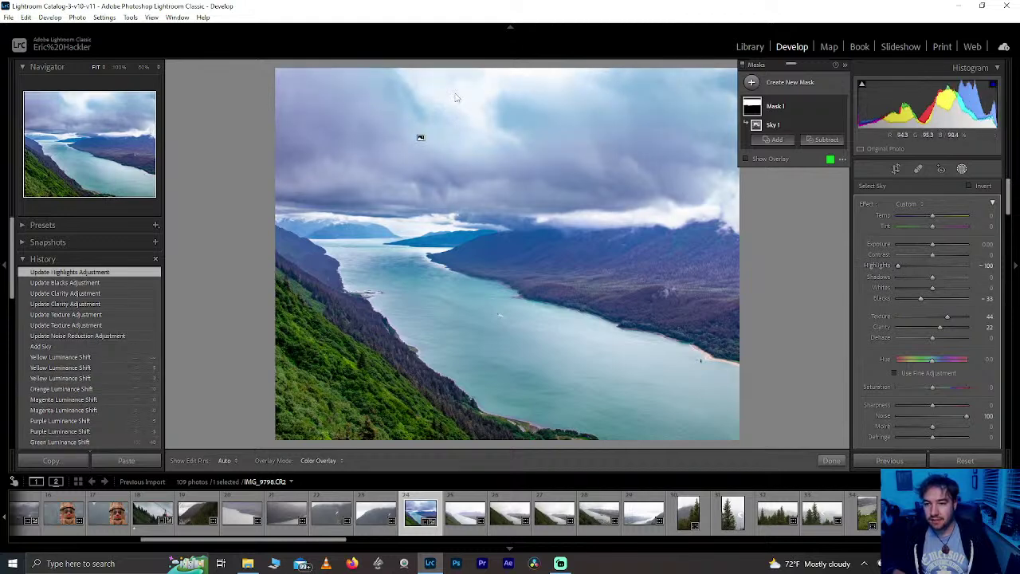
pyautogui.press('z')
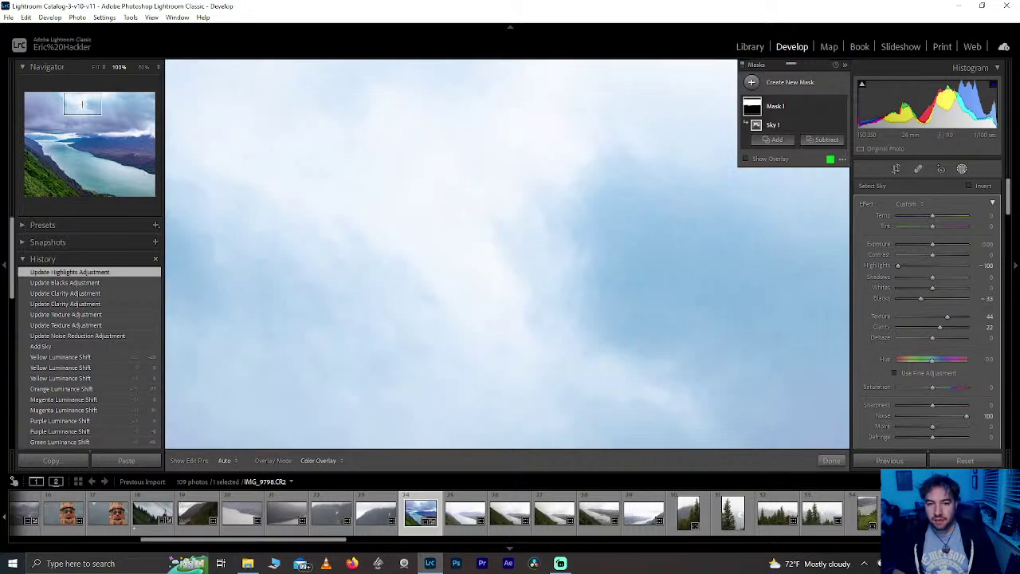
pyautogui.press('z')
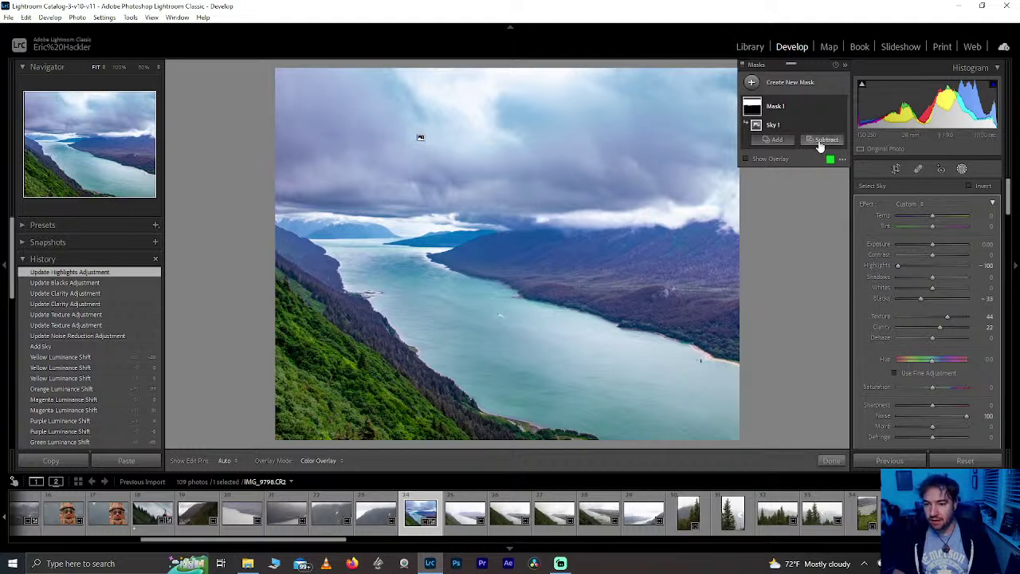
# Step: Add an inverted Select Sky mask on land and water: Noise 52, Texture 100, Saturation 0
pyautogui.click(796, 83)
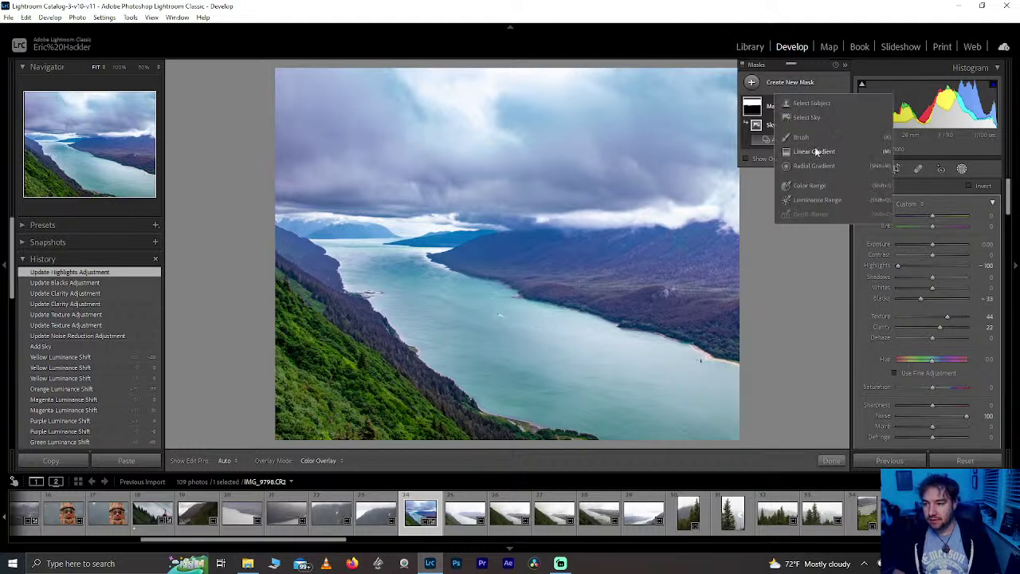
pyautogui.click(806, 117)
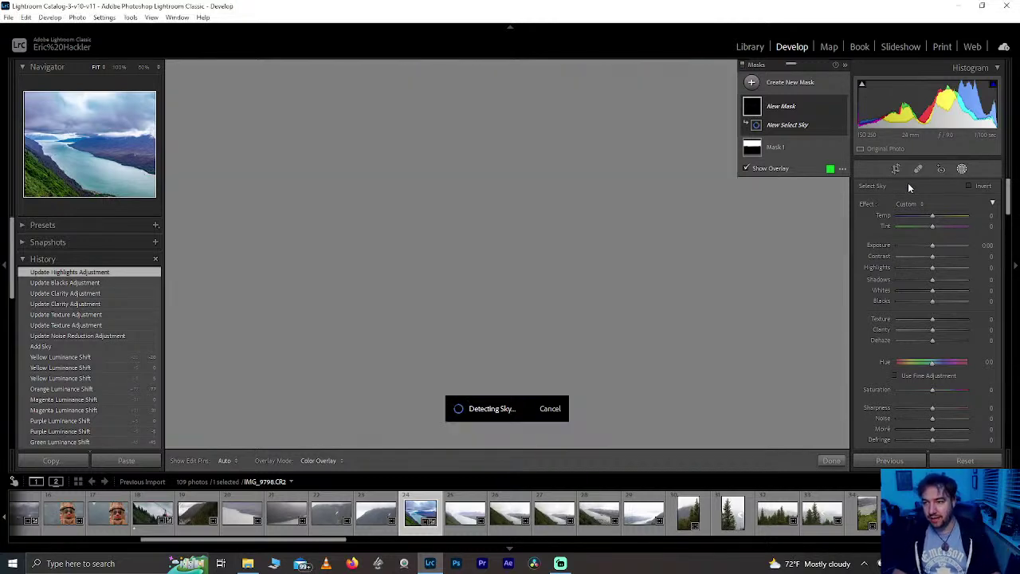
pyautogui.click(970, 185)
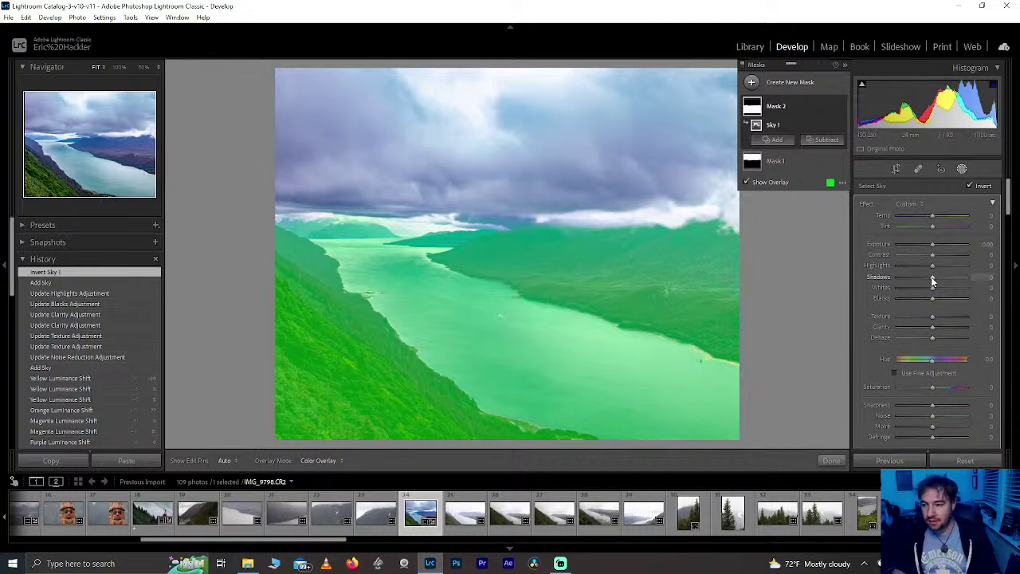
pyautogui.moveTo(932, 415); pyautogui.dragTo(949, 416)
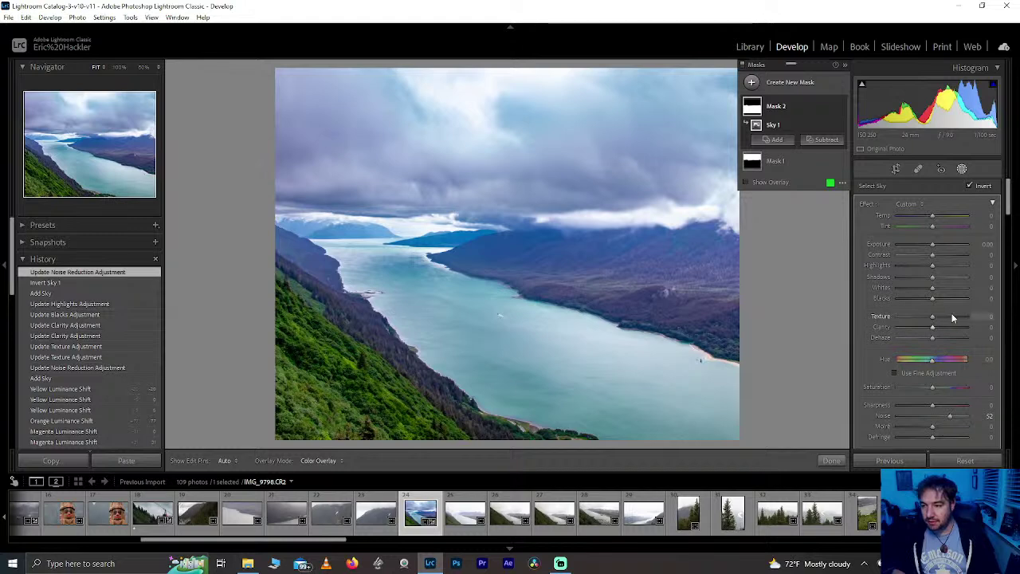
pyautogui.moveTo(962, 316); pyautogui.dragTo(968, 317)
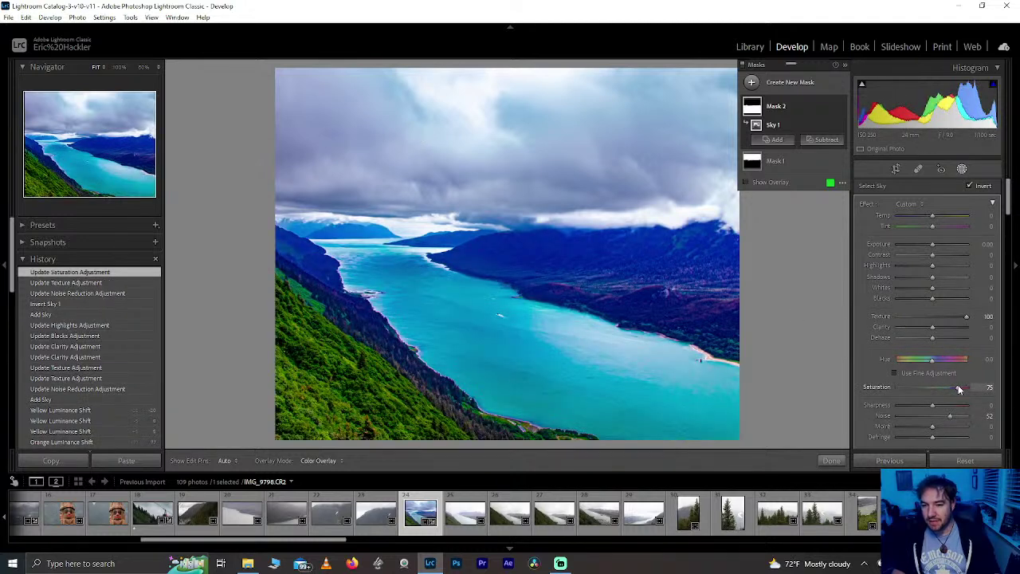
pyautogui.doubleClick(958, 387)
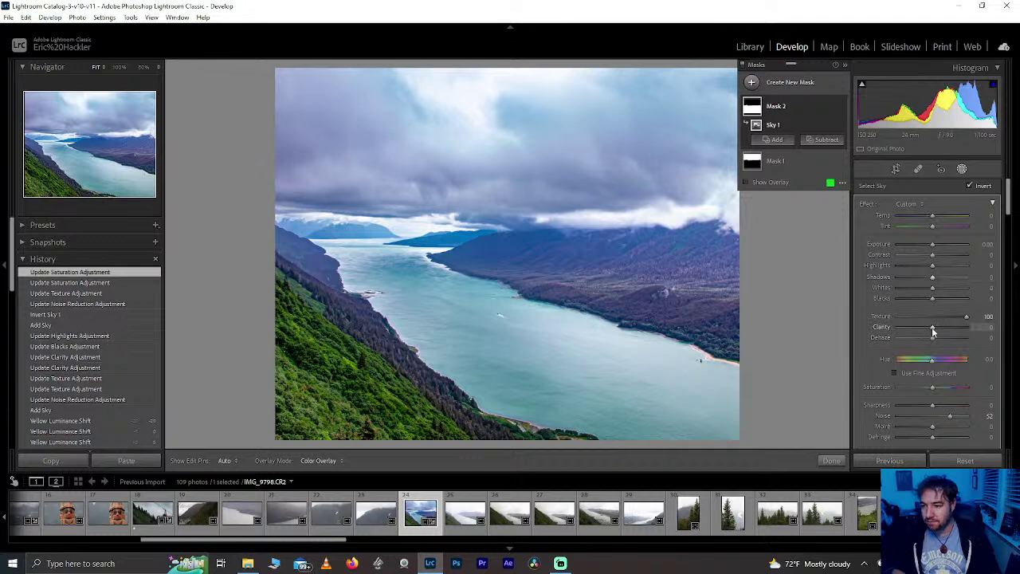
# Step: Set the land mask's Clarity to about -44 and add a slight Dehaze of 5
pyautogui.moveTo(933, 327); pyautogui.dragTo(909, 328)
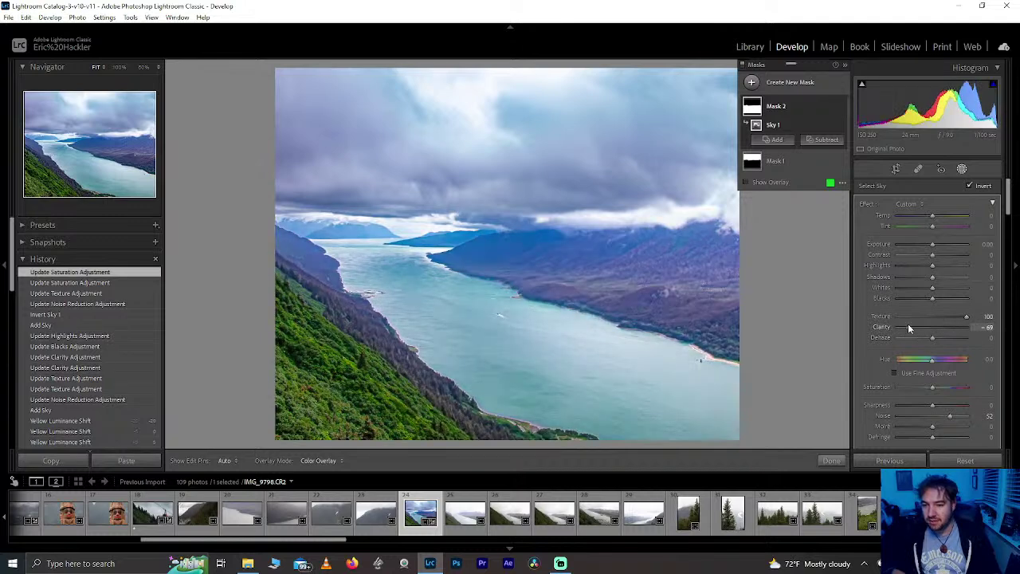
pyautogui.doubleClick(916, 327)
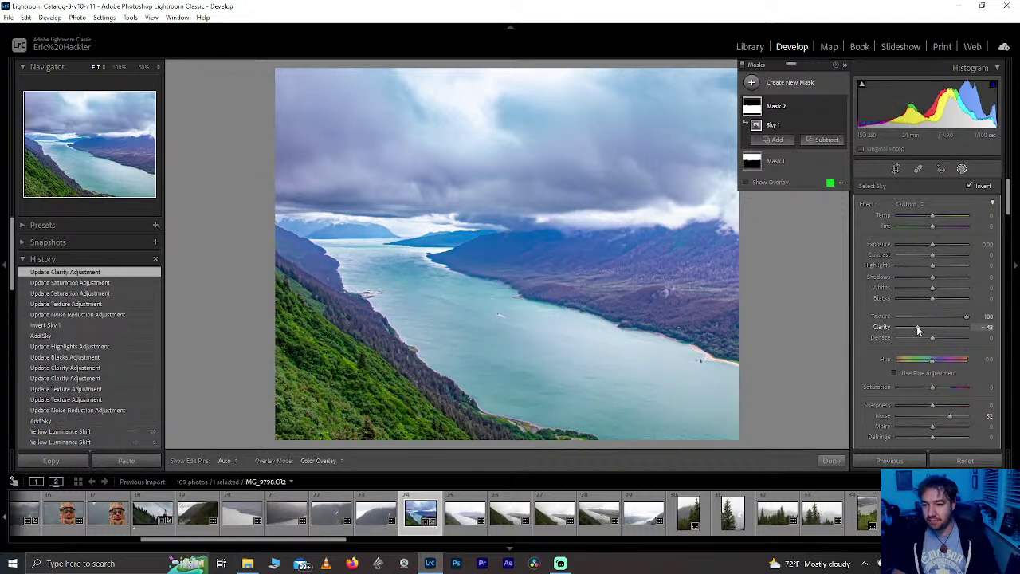
pyautogui.click(918, 328)
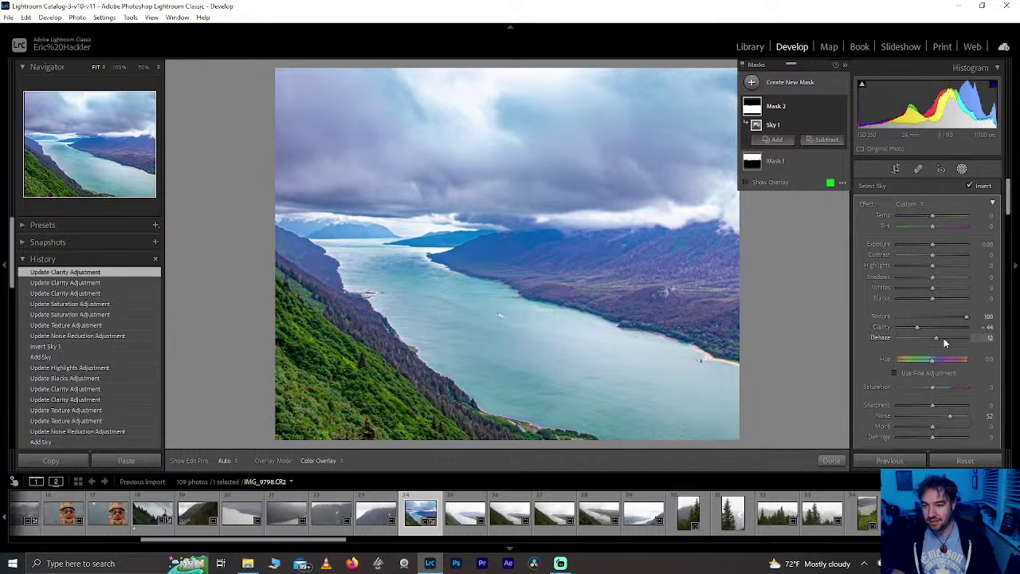
pyautogui.moveTo(943, 338); pyautogui.dragTo(928, 337)
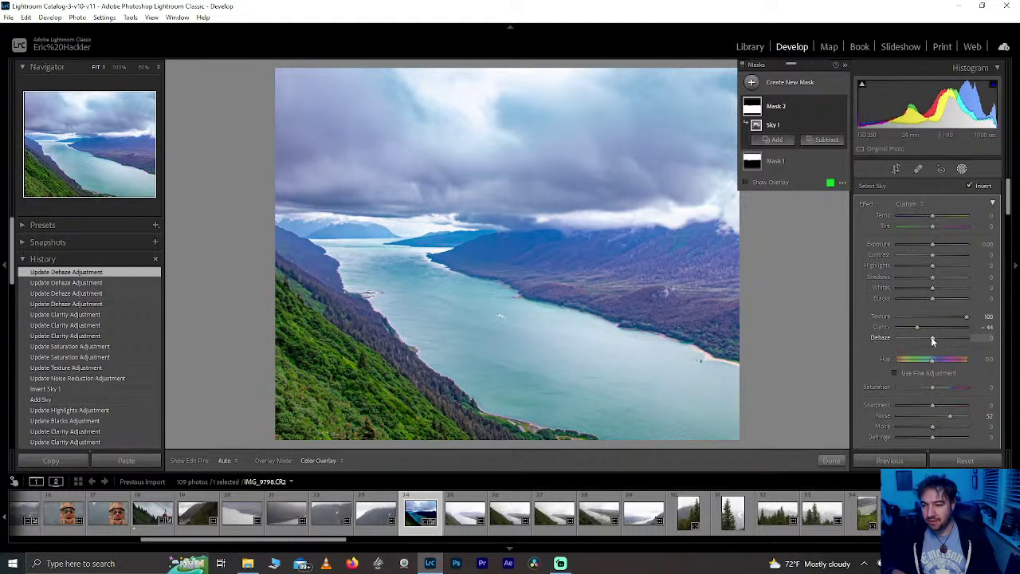
pyautogui.moveTo(928, 338); pyautogui.dragTo(933, 337)
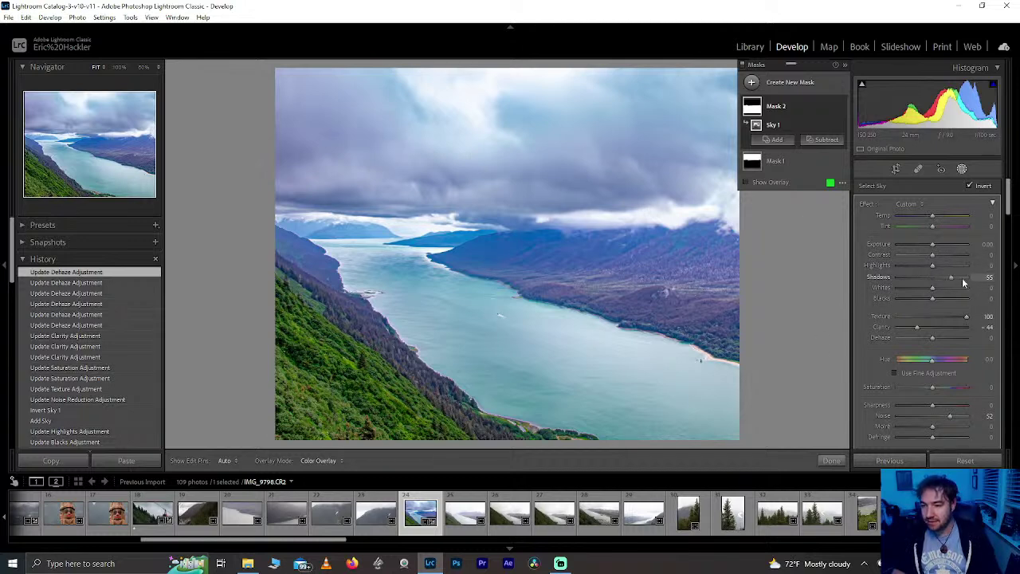
# Step: Lower the land mask's Shadows, settling at about -18
pyautogui.moveTo(962, 278); pyautogui.dragTo(931, 276)
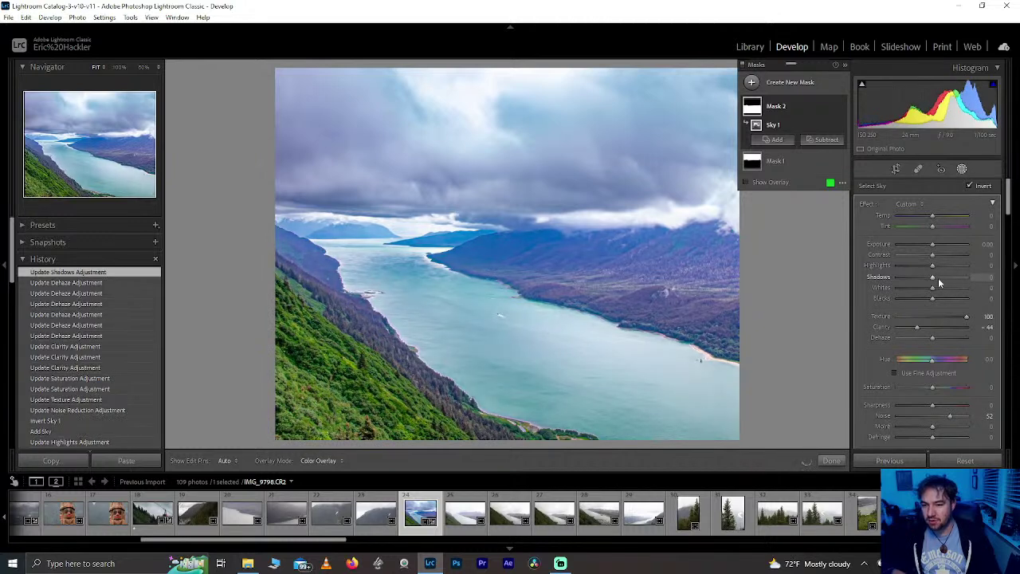
pyautogui.click(938, 277)
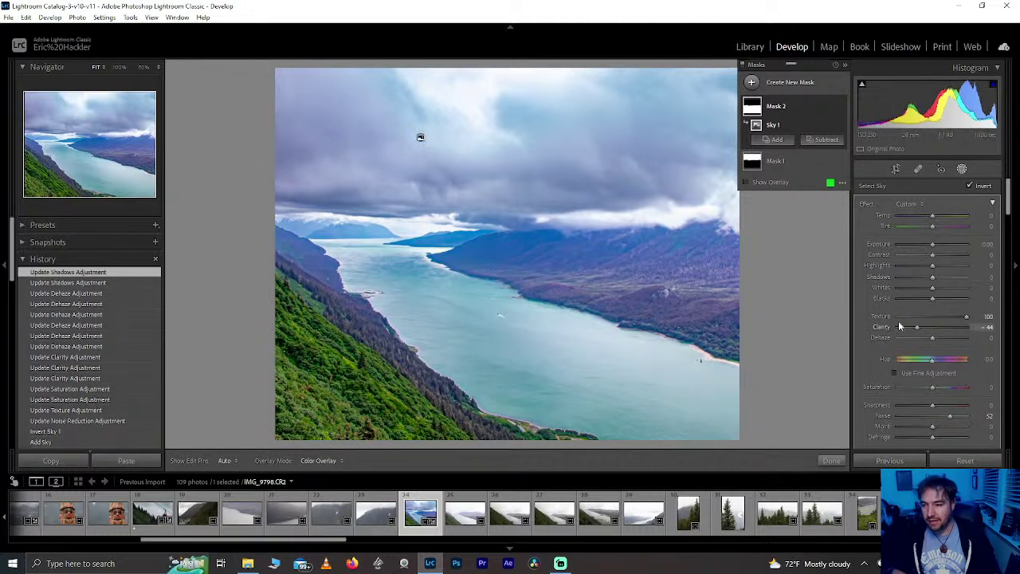
pyautogui.moveTo(932, 277); pyautogui.dragTo(921, 280)
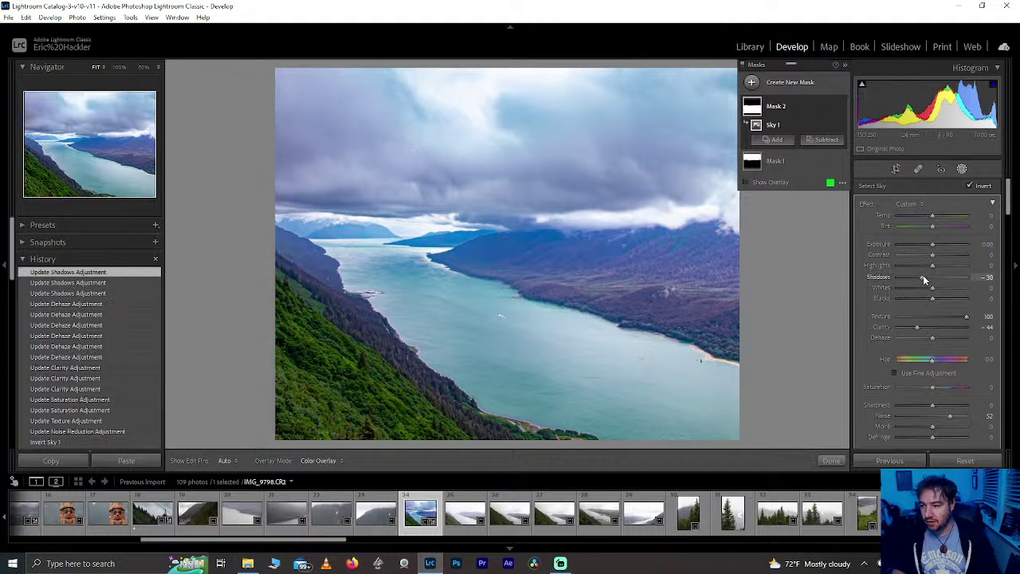
pyautogui.moveTo(920, 279); pyautogui.dragTo(926, 279)
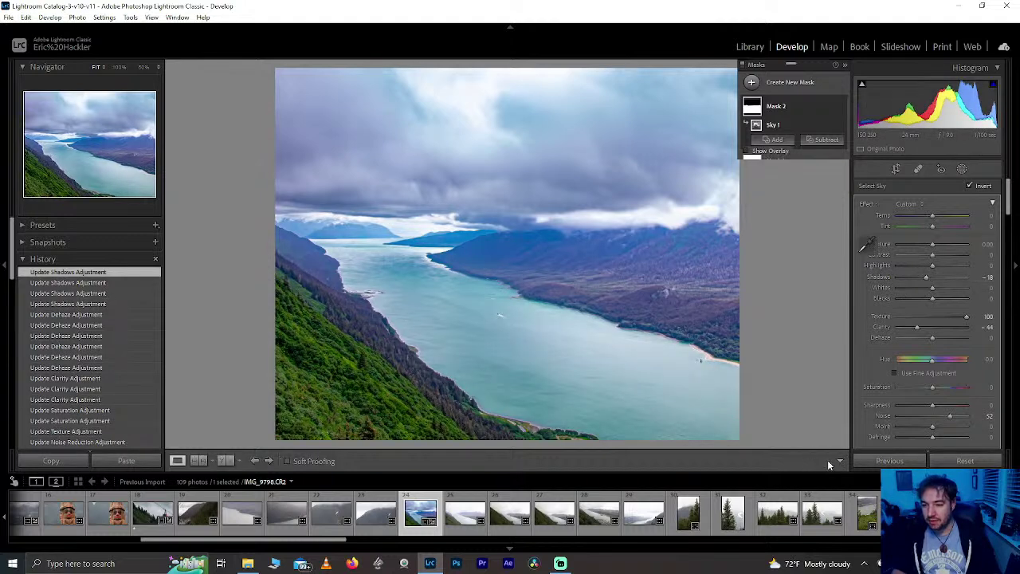
# Step: Close masking and inspect the clouds at 100% zoom before returning to Fit
pyautogui.click(829, 460)
pyautogui.click(488, 183)
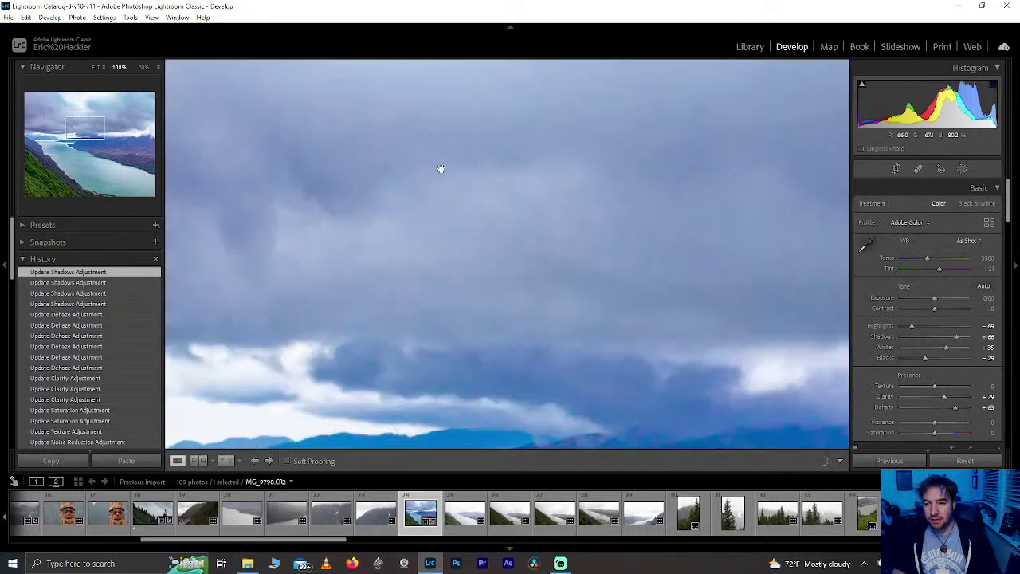
pyautogui.moveTo(469, 276); pyautogui.dragTo(807, 403)
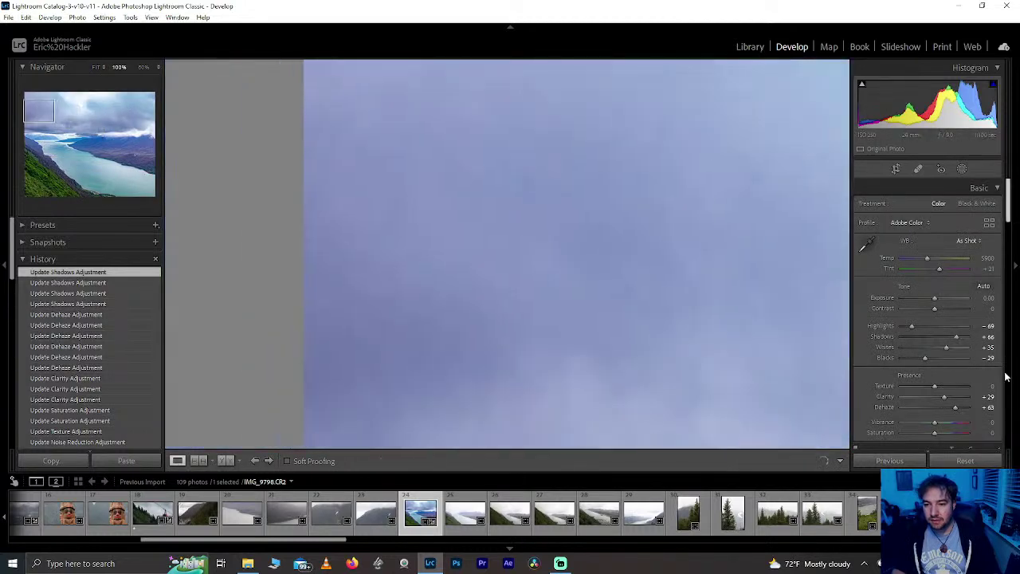
pyautogui.click(546, 251)
# Step: Inspect the hillside at 100%, then reopen the masks and select Mask 1
pyautogui.click(680, 290)
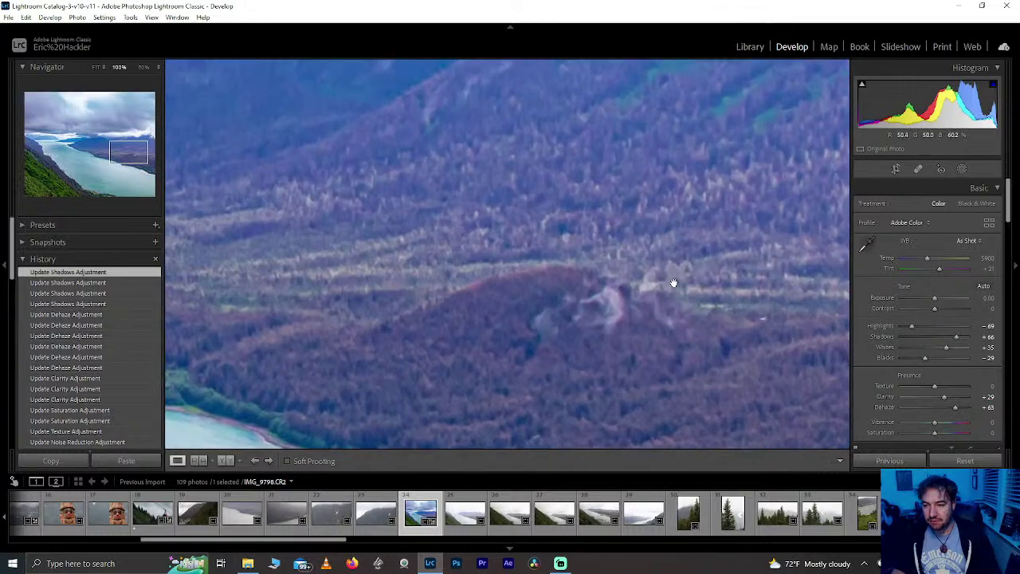
pyautogui.moveTo(523, 239); pyautogui.dragTo(632, 306)
pyautogui.click(632, 306)
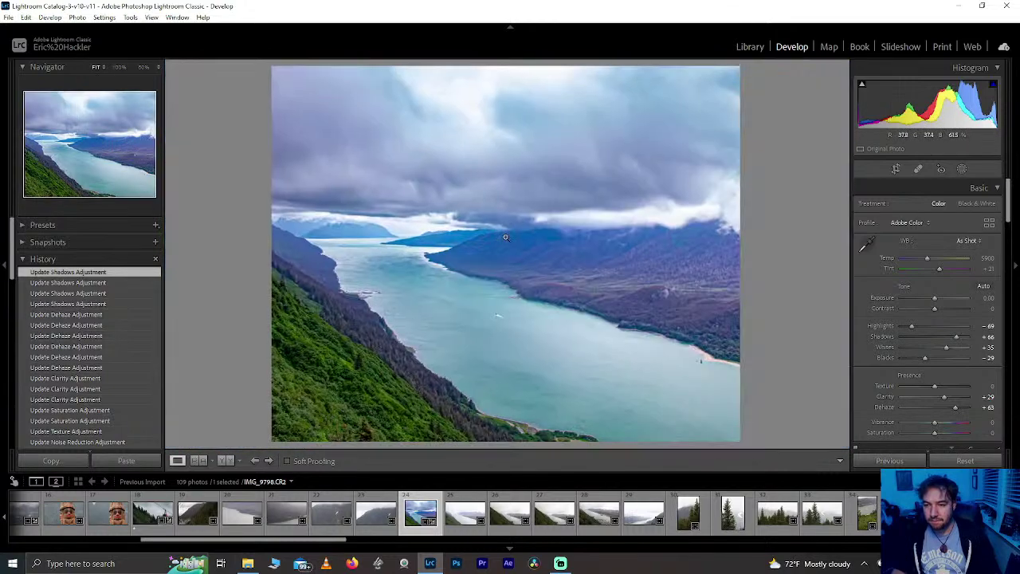
pyautogui.click(962, 168)
pyautogui.click(777, 129)
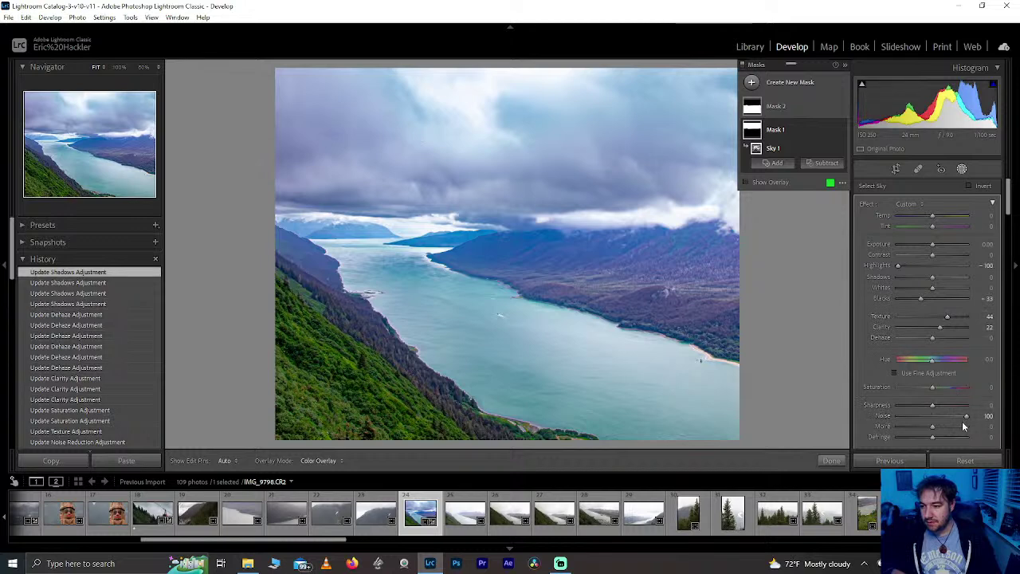
# Step: Set the sky mask's Noise reduction to 77 and Sharpness to -100
pyautogui.click(958, 416)
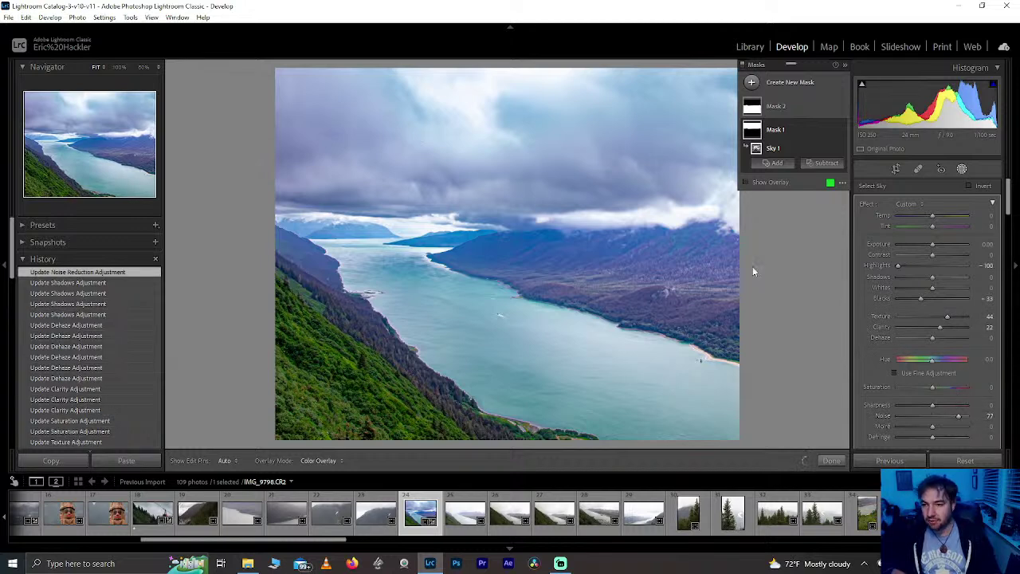
pyautogui.click(920, 406)
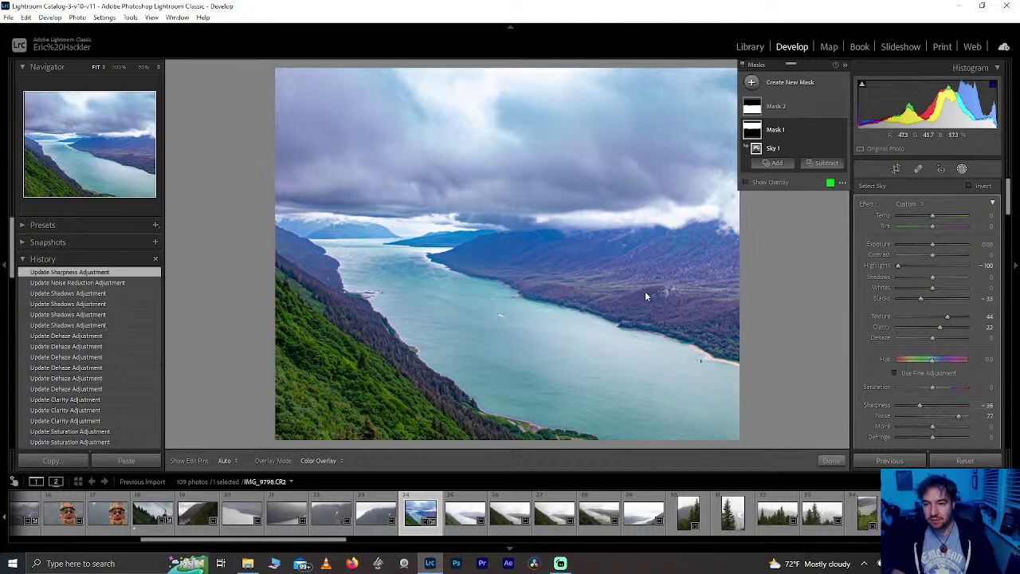
pyautogui.click(907, 406)
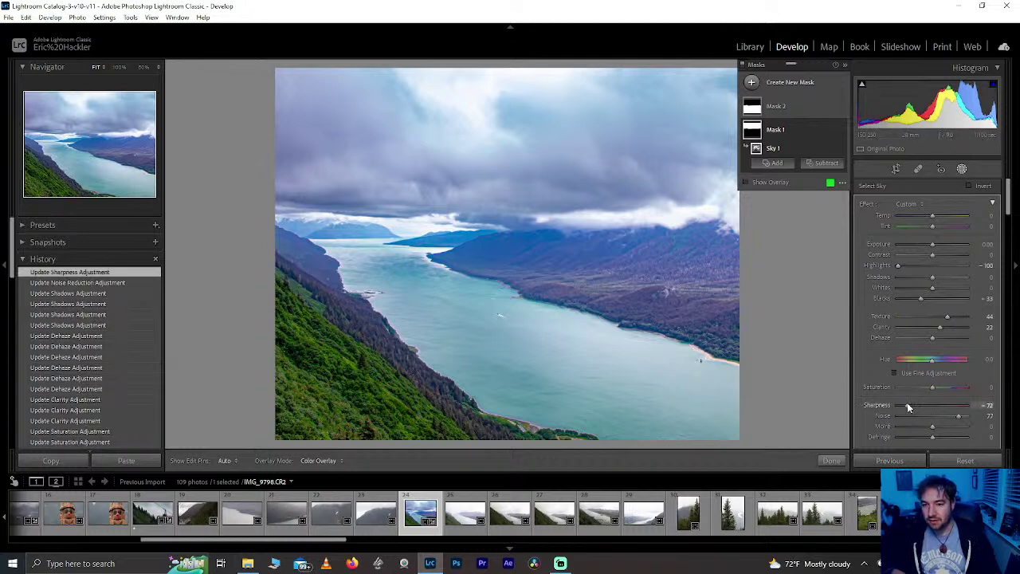
pyautogui.moveTo(907, 405); pyautogui.dragTo(859, 405)
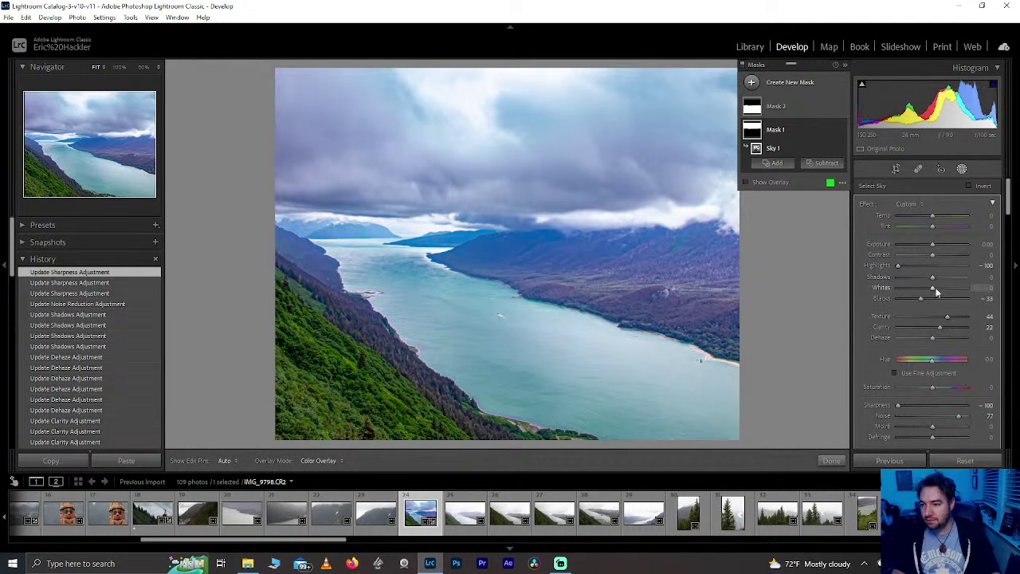
# Step: Lower the sky mask's Highlights to -44 and rework its Saturation
pyautogui.moveTo(933, 288); pyautogui.dragTo(917, 267)
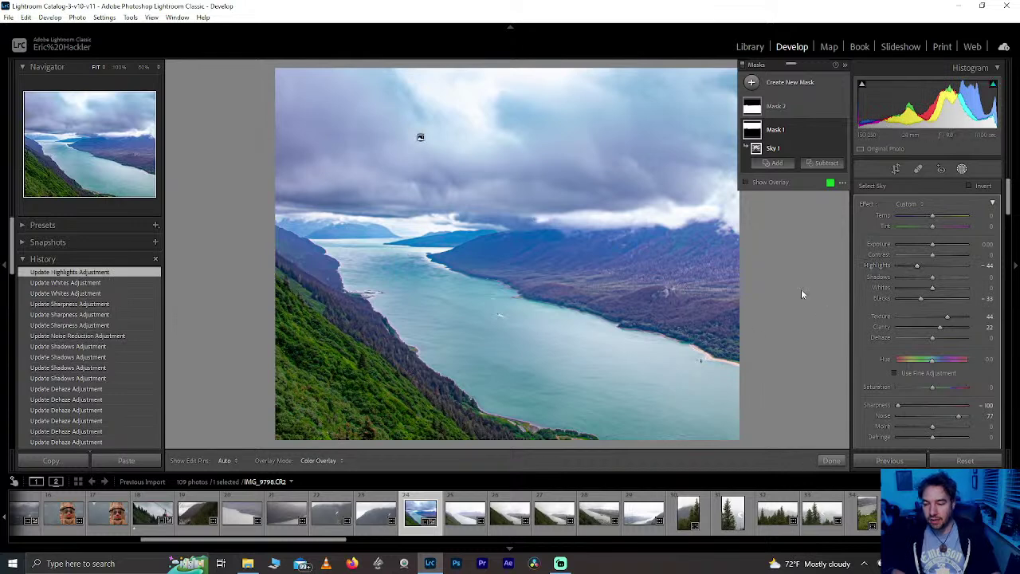
pyautogui.moveTo(928, 386)
pyautogui.mouseDown()
pyautogui.moveTo(967, 387)
pyautogui.moveTo(929, 383)
pyautogui.moveTo(938, 385)
pyautogui.mouseUp()
pyautogui.doubleClick(930, 387)
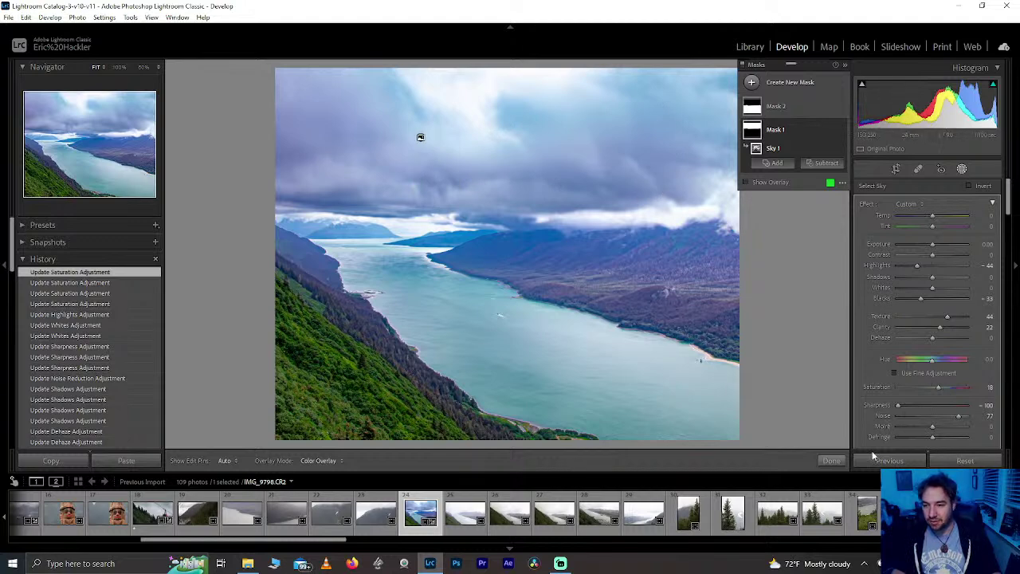
# Step: Leave masking, raise HSL Aqua saturation from +75 to +100, and reopen the mask list
pyautogui.click(833, 460)
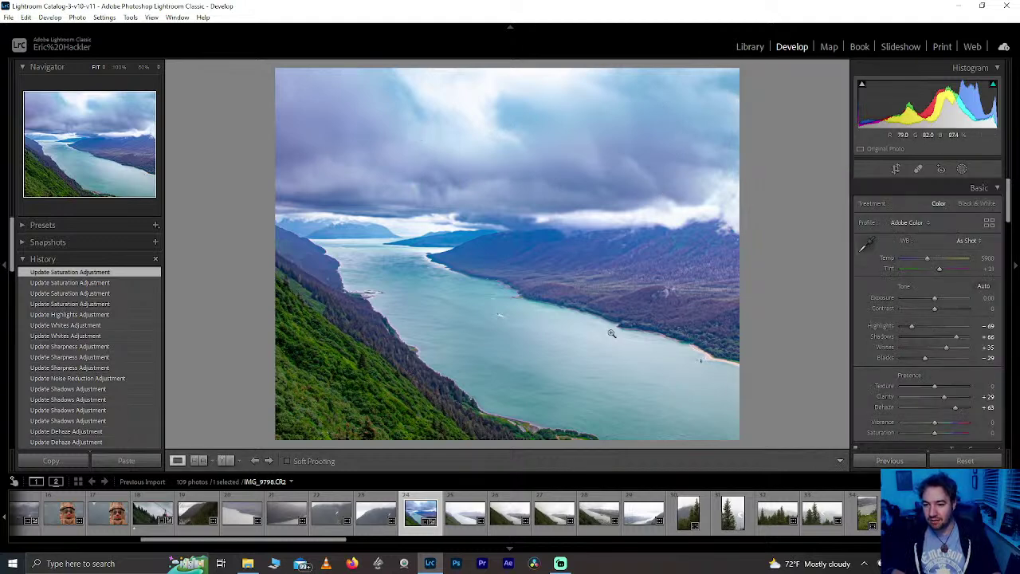
pyautogui.scroll(-3, 1000, 271)
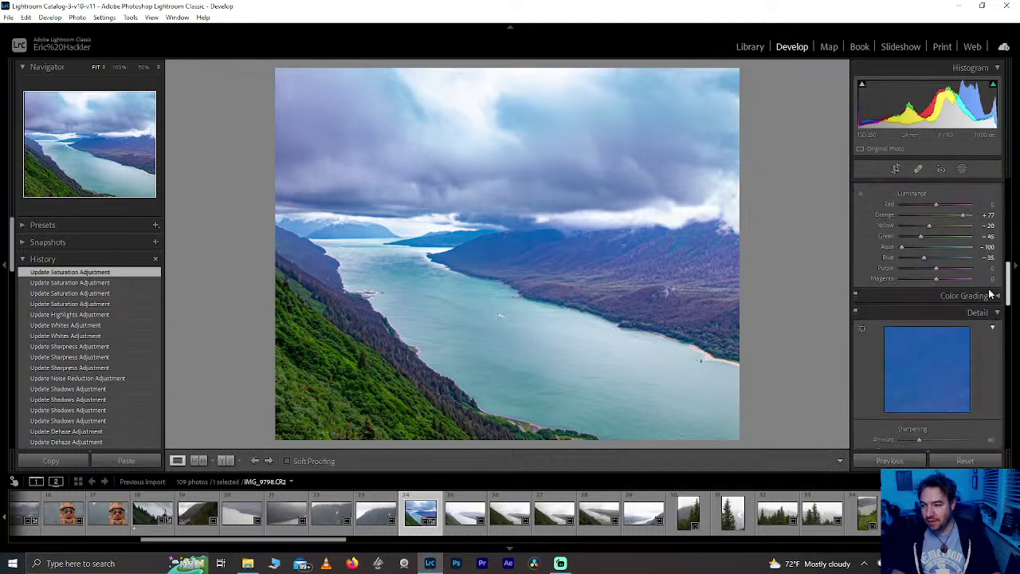
pyautogui.scroll(3, 997, 271)
pyautogui.scroll(1, 996, 271)
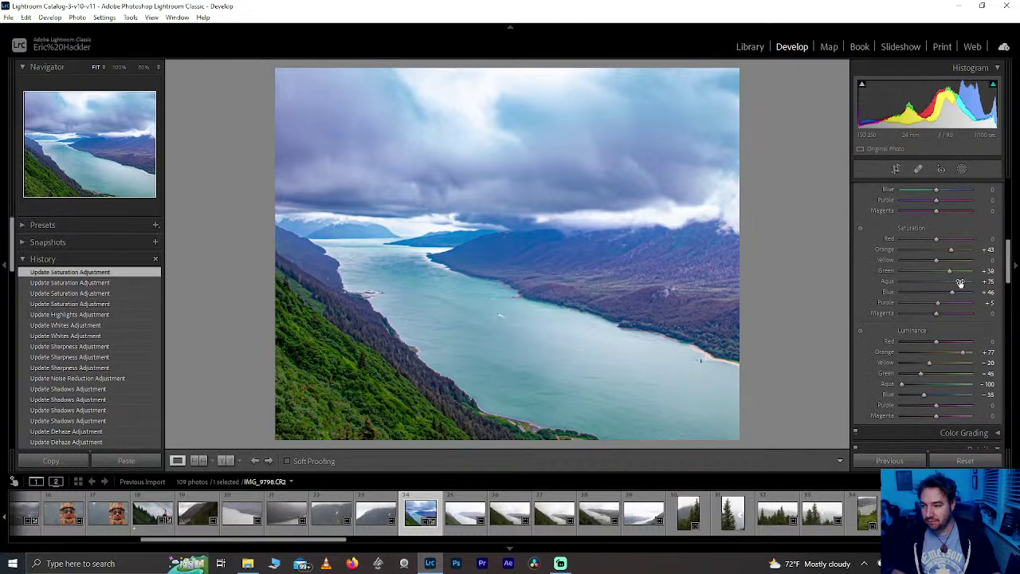
pyautogui.moveTo(985, 286); pyautogui.dragTo(1010, 203)
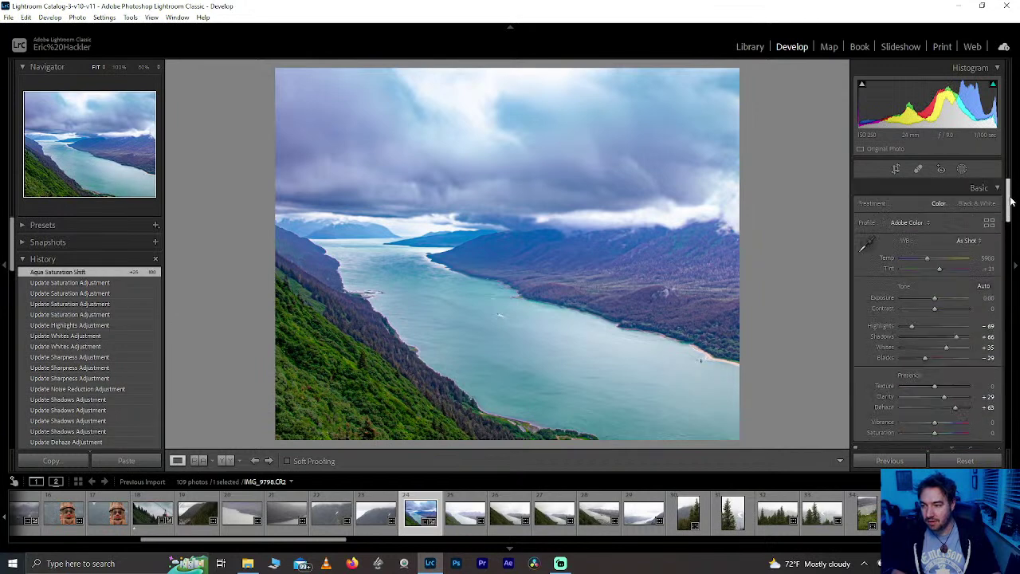
pyautogui.click(961, 169)
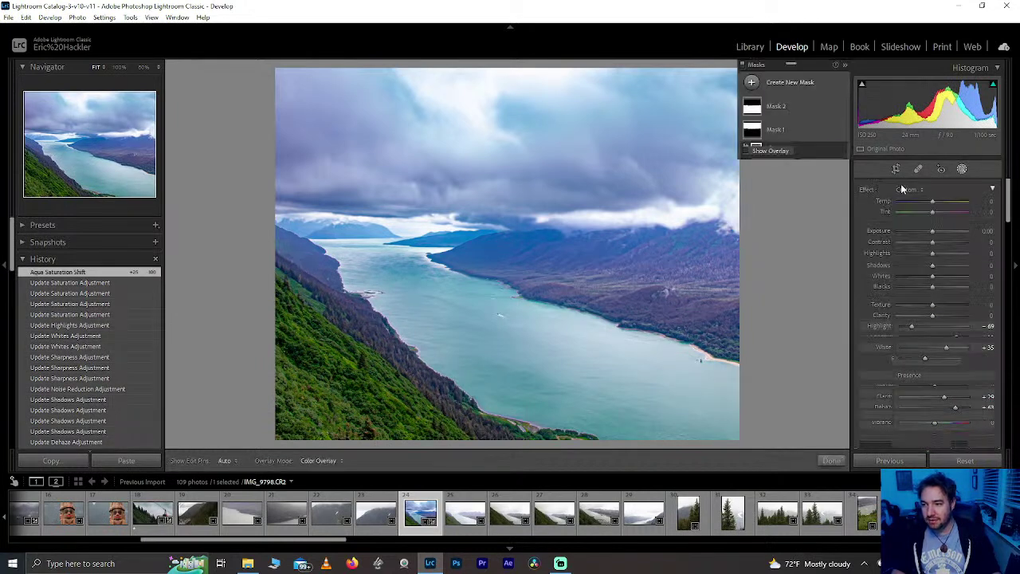
# Step: Create a Color Range mask on the turquoise water with Refine 18 and Saturation 50
pyautogui.click(780, 87)
pyautogui.click(810, 185)
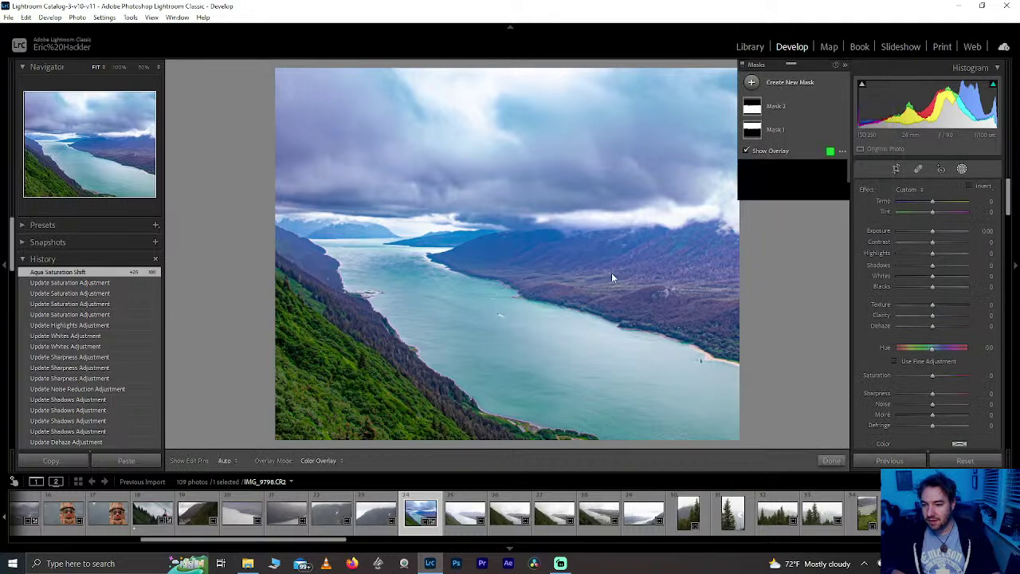
pyautogui.click(507, 376)
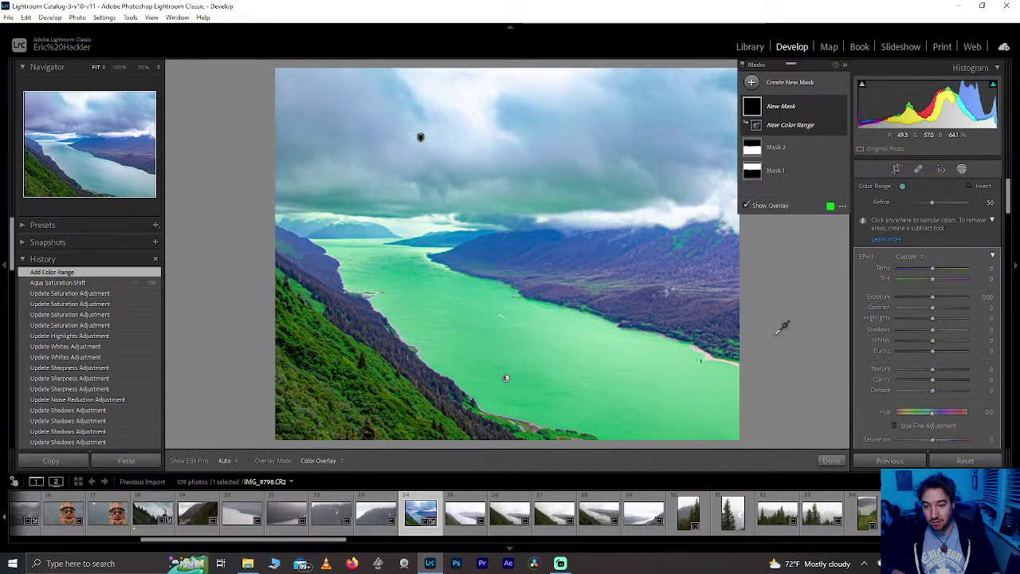
pyautogui.moveTo(932, 201); pyautogui.dragTo(910, 203)
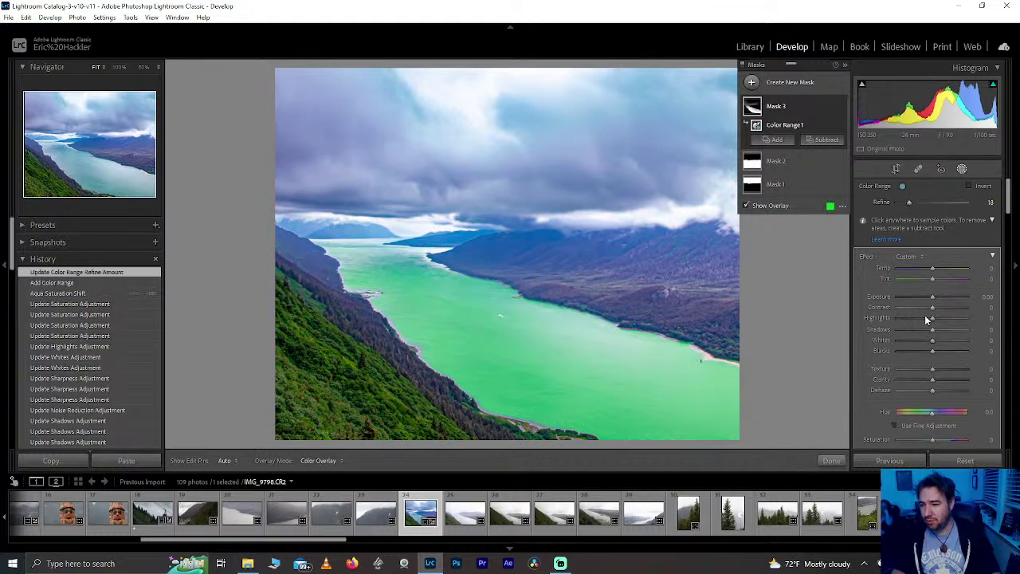
pyautogui.moveTo(944, 438); pyautogui.dragTo(954, 440)
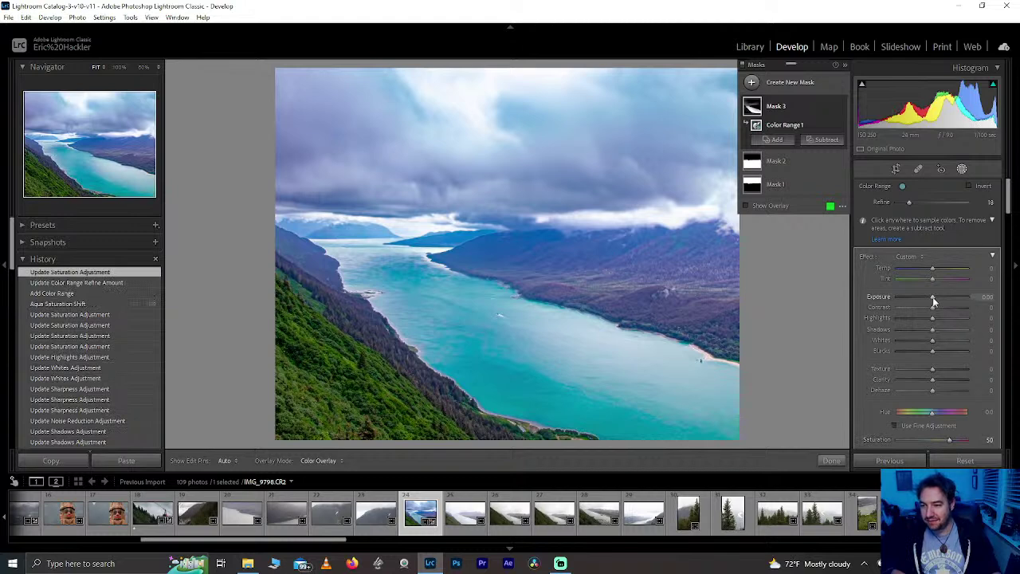
# Step: Toggle the mask overlay on and off, then add a Brush component to the water mask
pyautogui.click(748, 206)
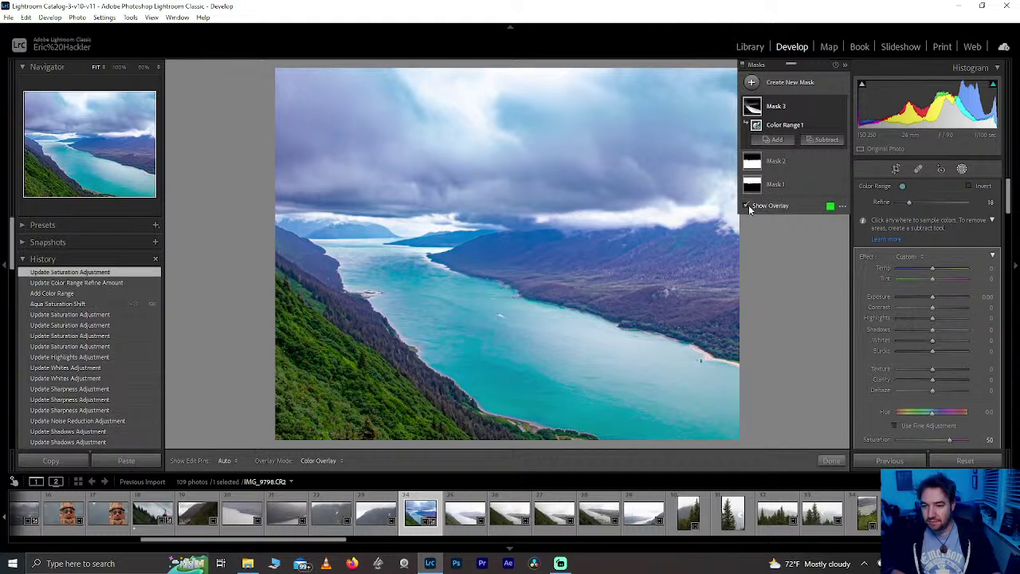
pyautogui.click(747, 207)
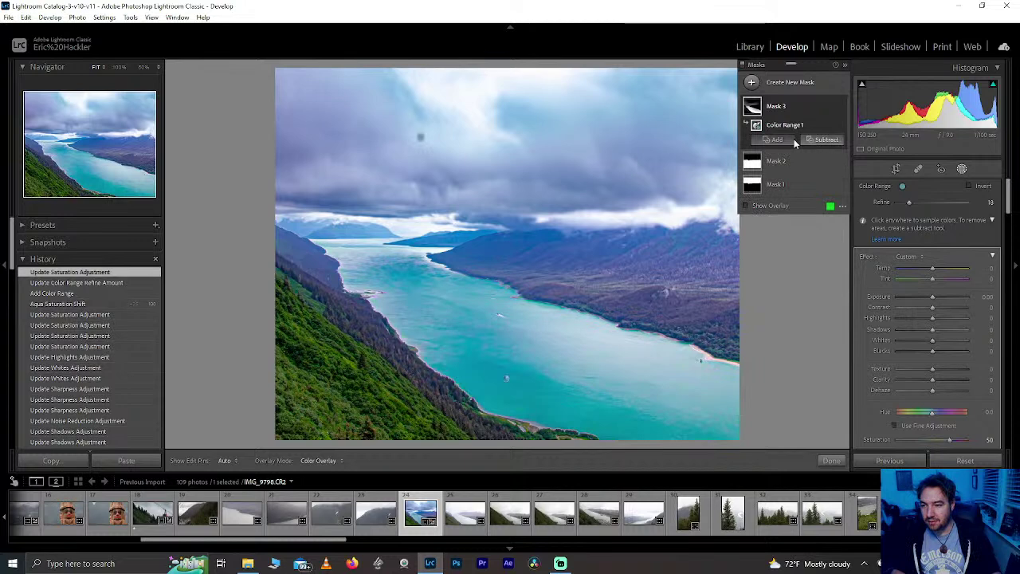
pyautogui.click(778, 139)
pyautogui.click(789, 198)
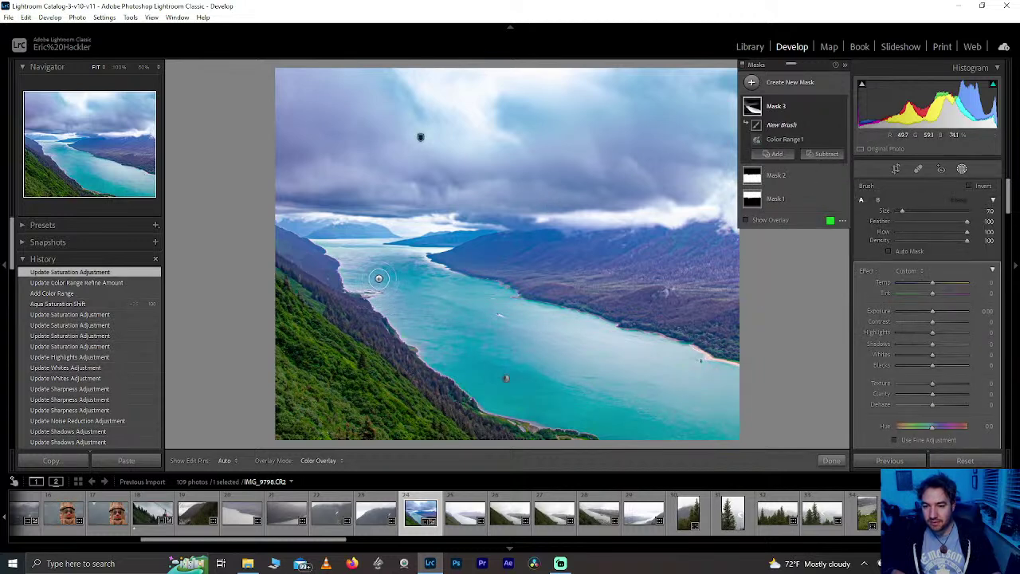
# Step: Replace the water mask's brush, lowering its flow and adjusting the brush size
pyautogui.press('h')
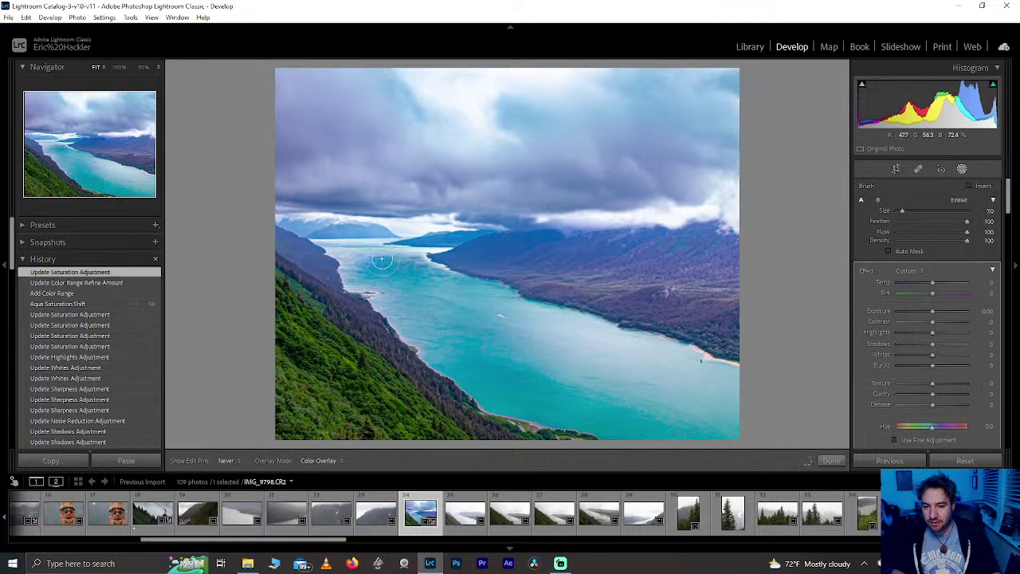
pyautogui.press('h')
pyautogui.hotkey('ctrl', 'z')
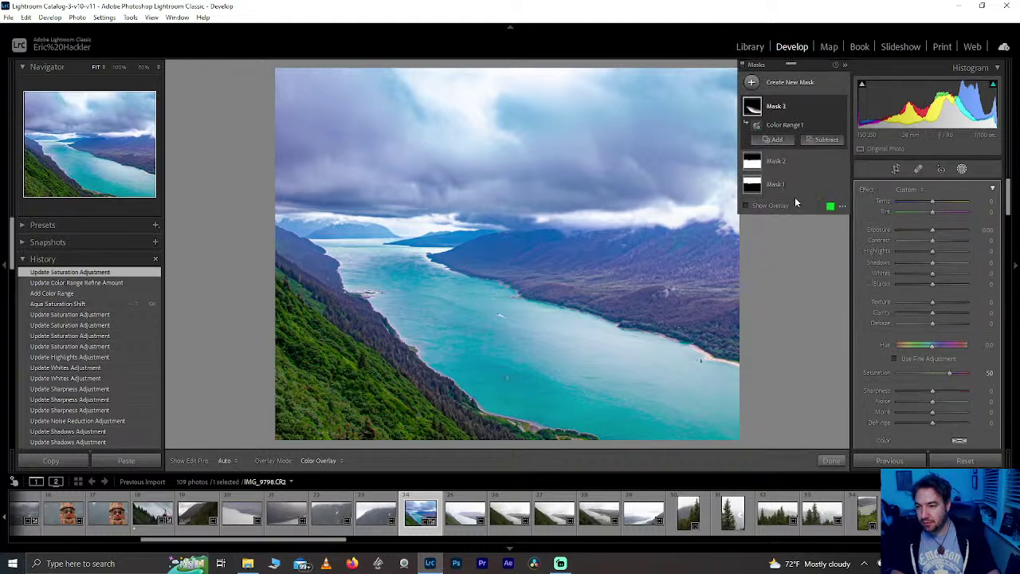
pyautogui.press('k')
pyautogui.moveTo(930, 236); pyautogui.dragTo(936, 235)
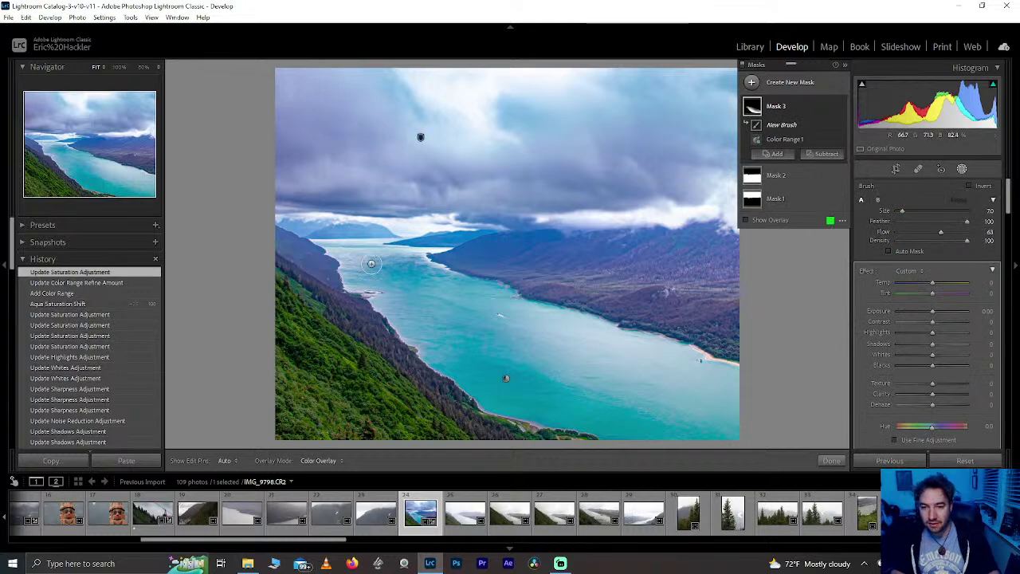
pyautogui.press('h')
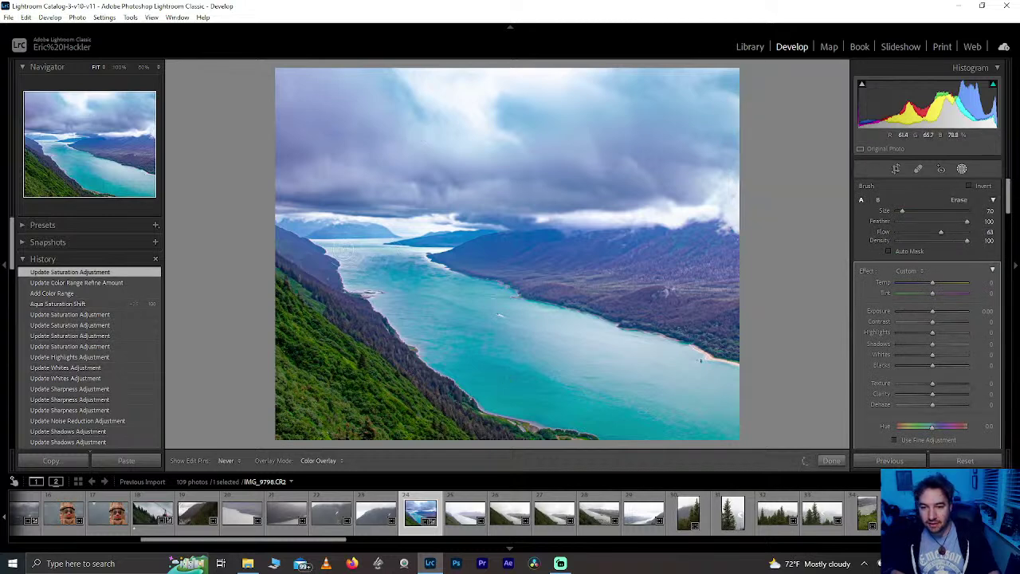
pyautogui.press('h')
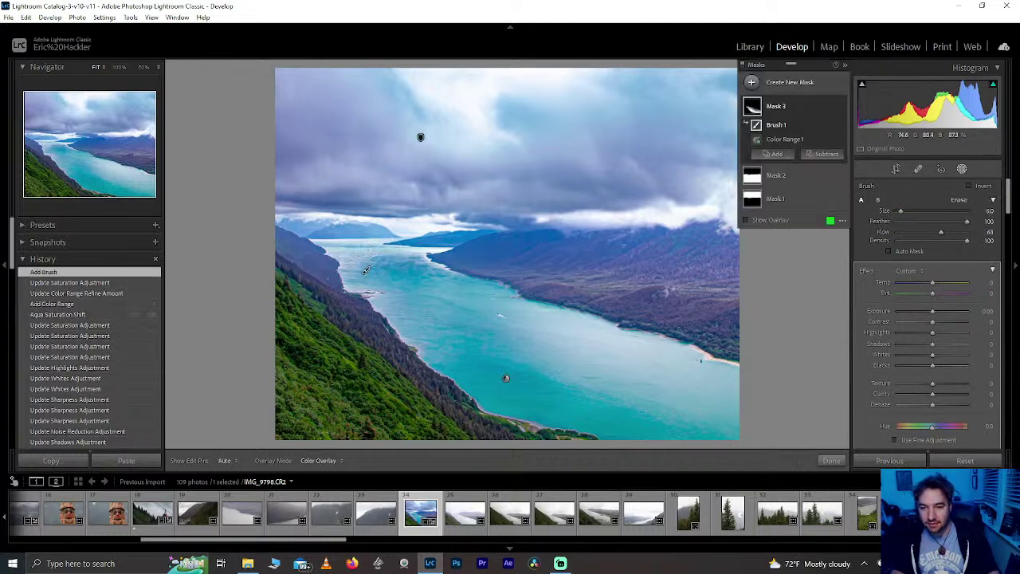
pyautogui.press('h')
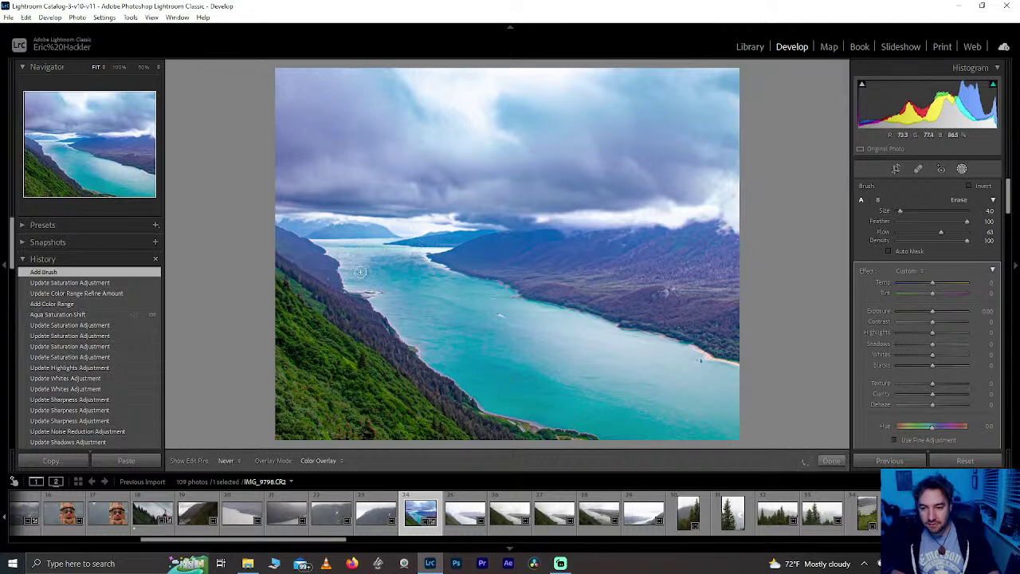
pyautogui.press('h')
# Step: Brush the water's left shore, middle and lower right, close masking, and rate one star
pyautogui.moveTo(402, 259); pyautogui.dragTo(388, 411)
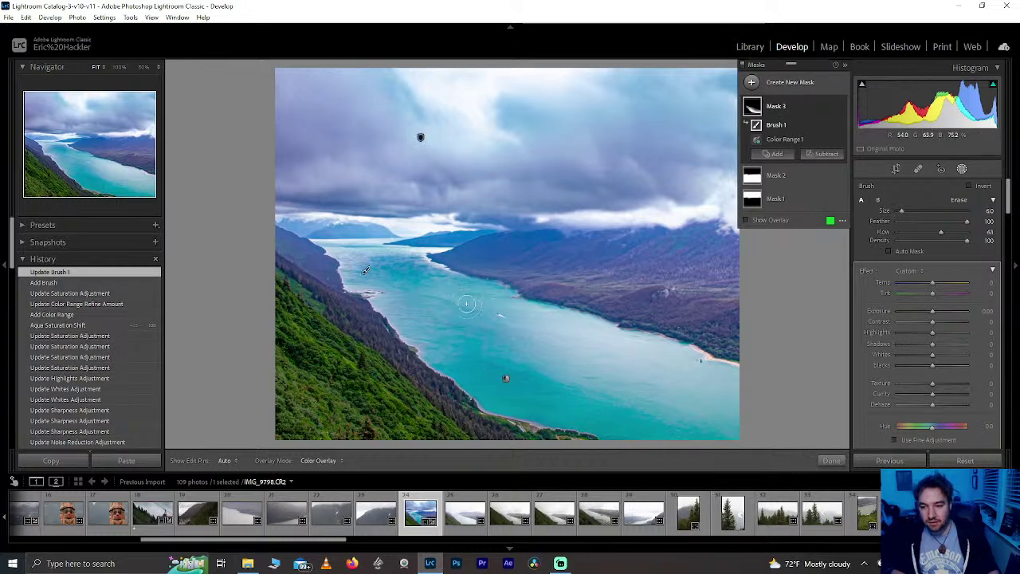
pyautogui.press('h')
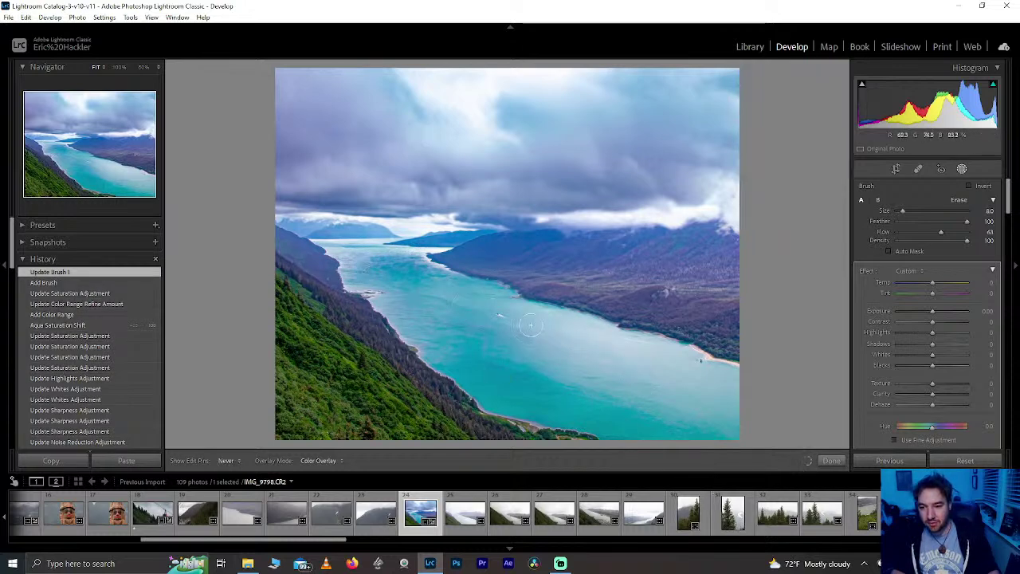
pyautogui.press('h')
pyautogui.moveTo(516, 346); pyautogui.dragTo(655, 370)
pyautogui.press('h')
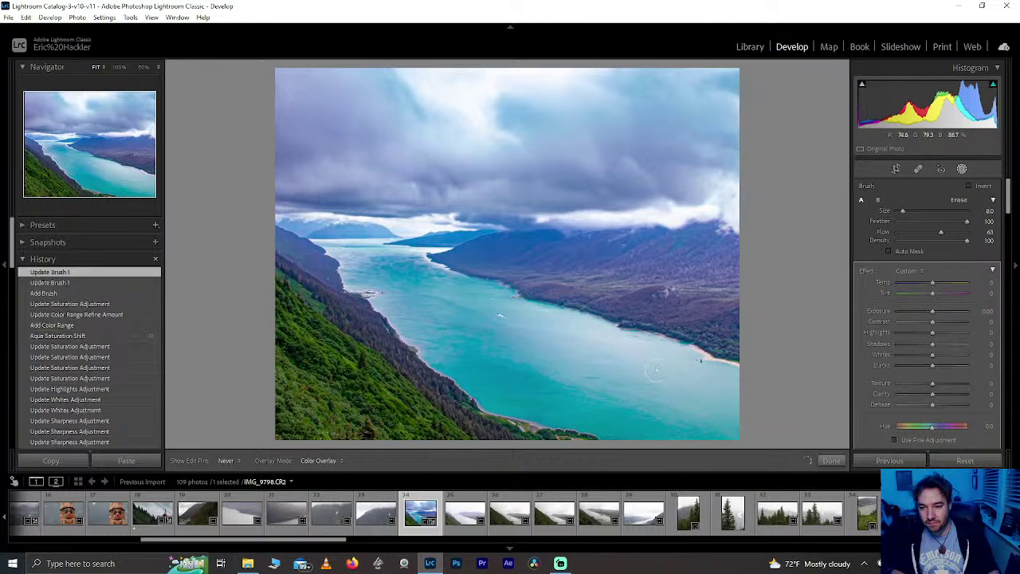
pyautogui.press('h')
pyautogui.click(607, 363)
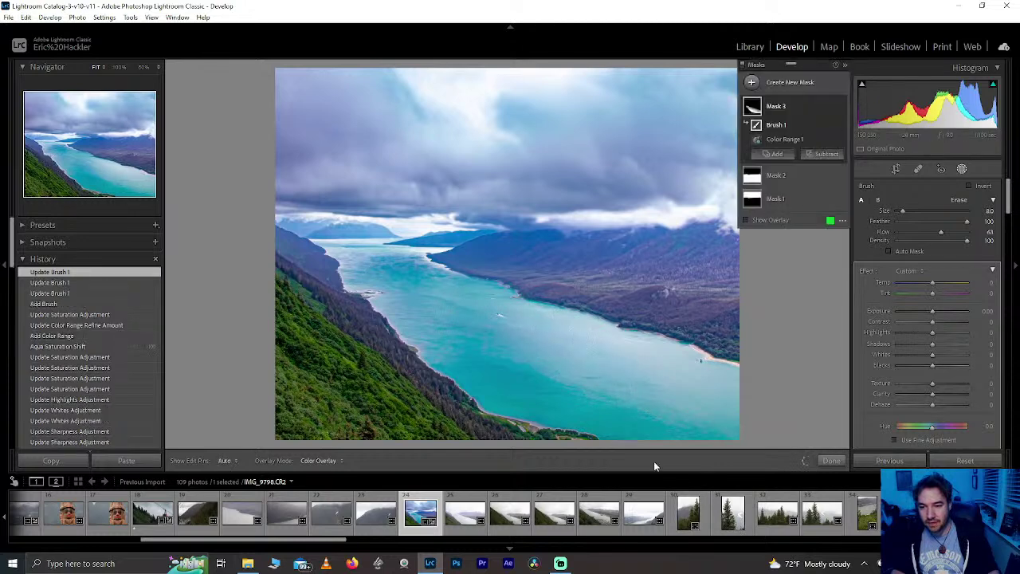
pyautogui.click(830, 461)
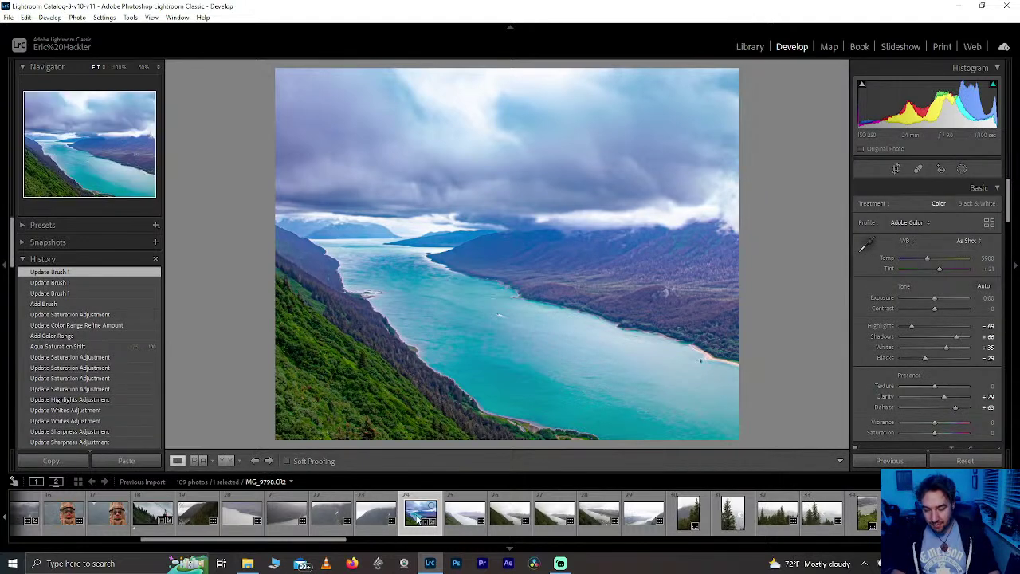
pyautogui.press('1')
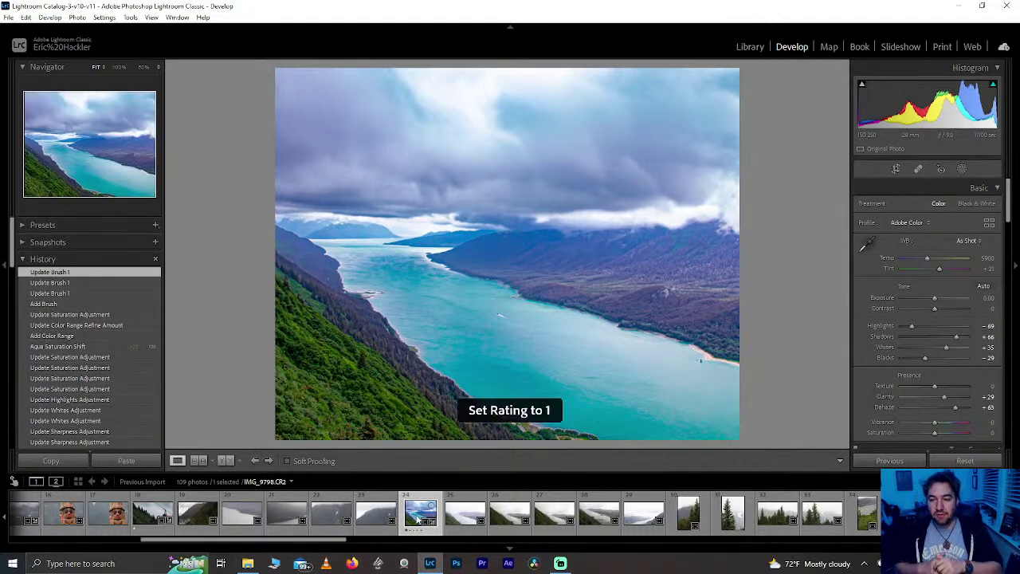